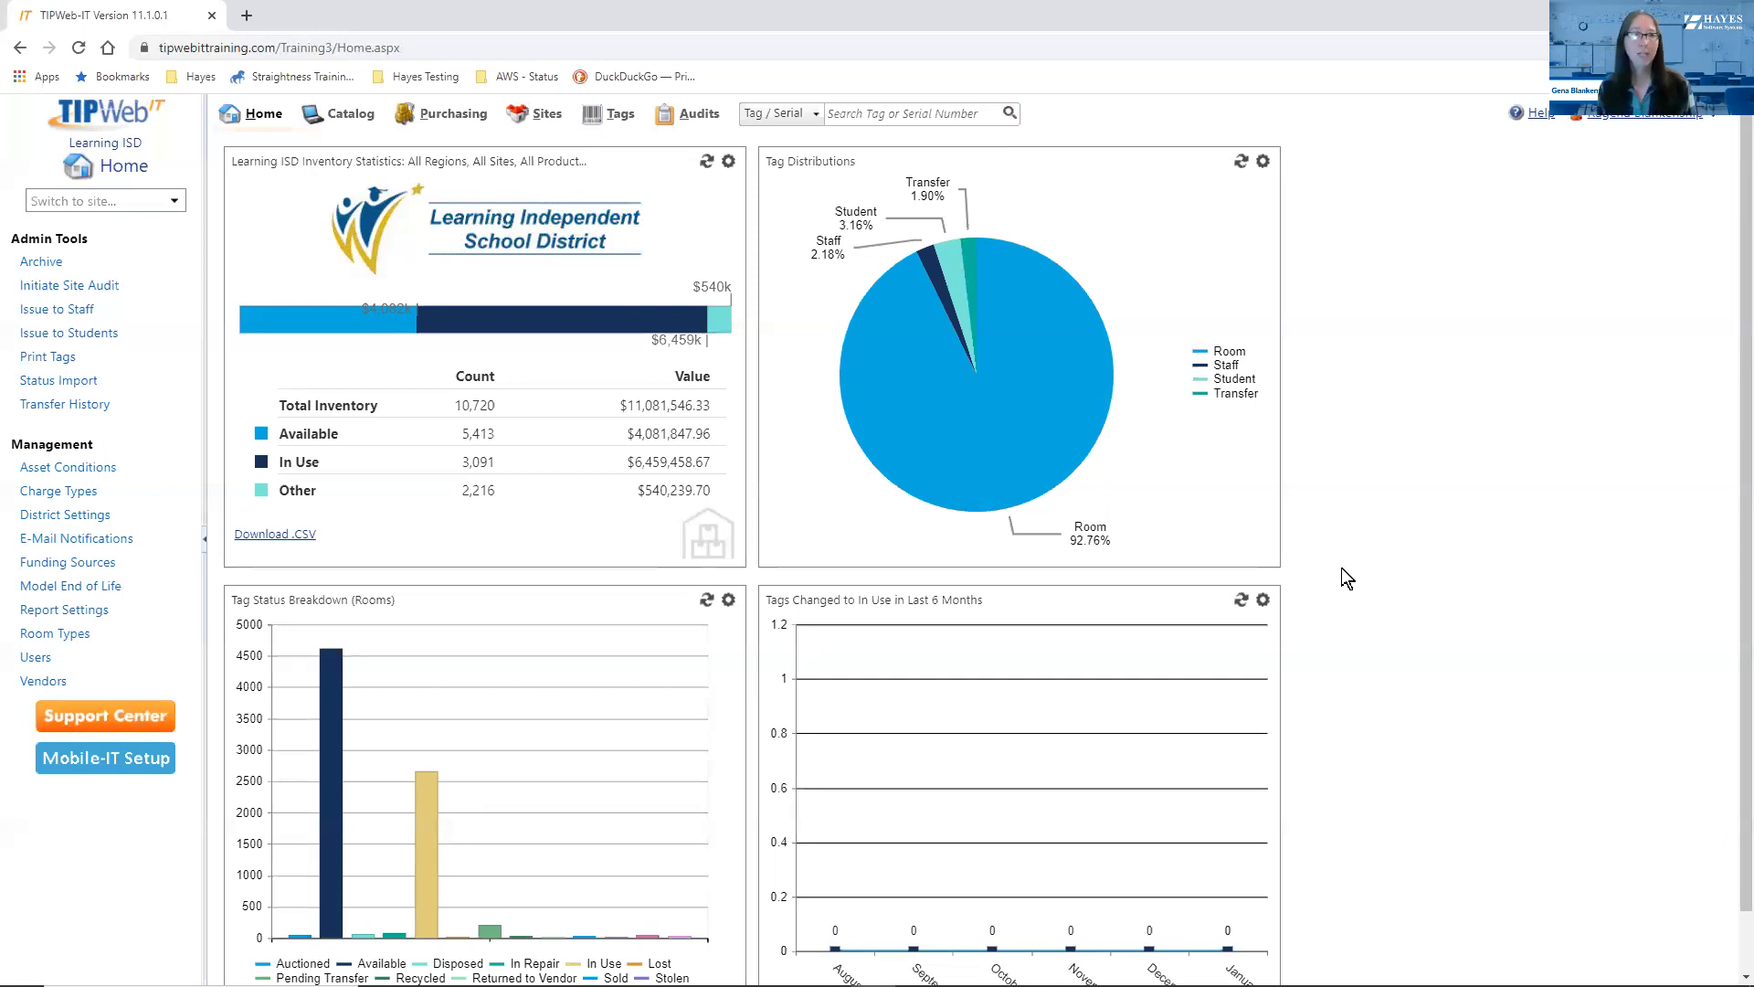
Open the district's site audits list and set its site filter to Wright Elementary
mouse_move(694, 113)
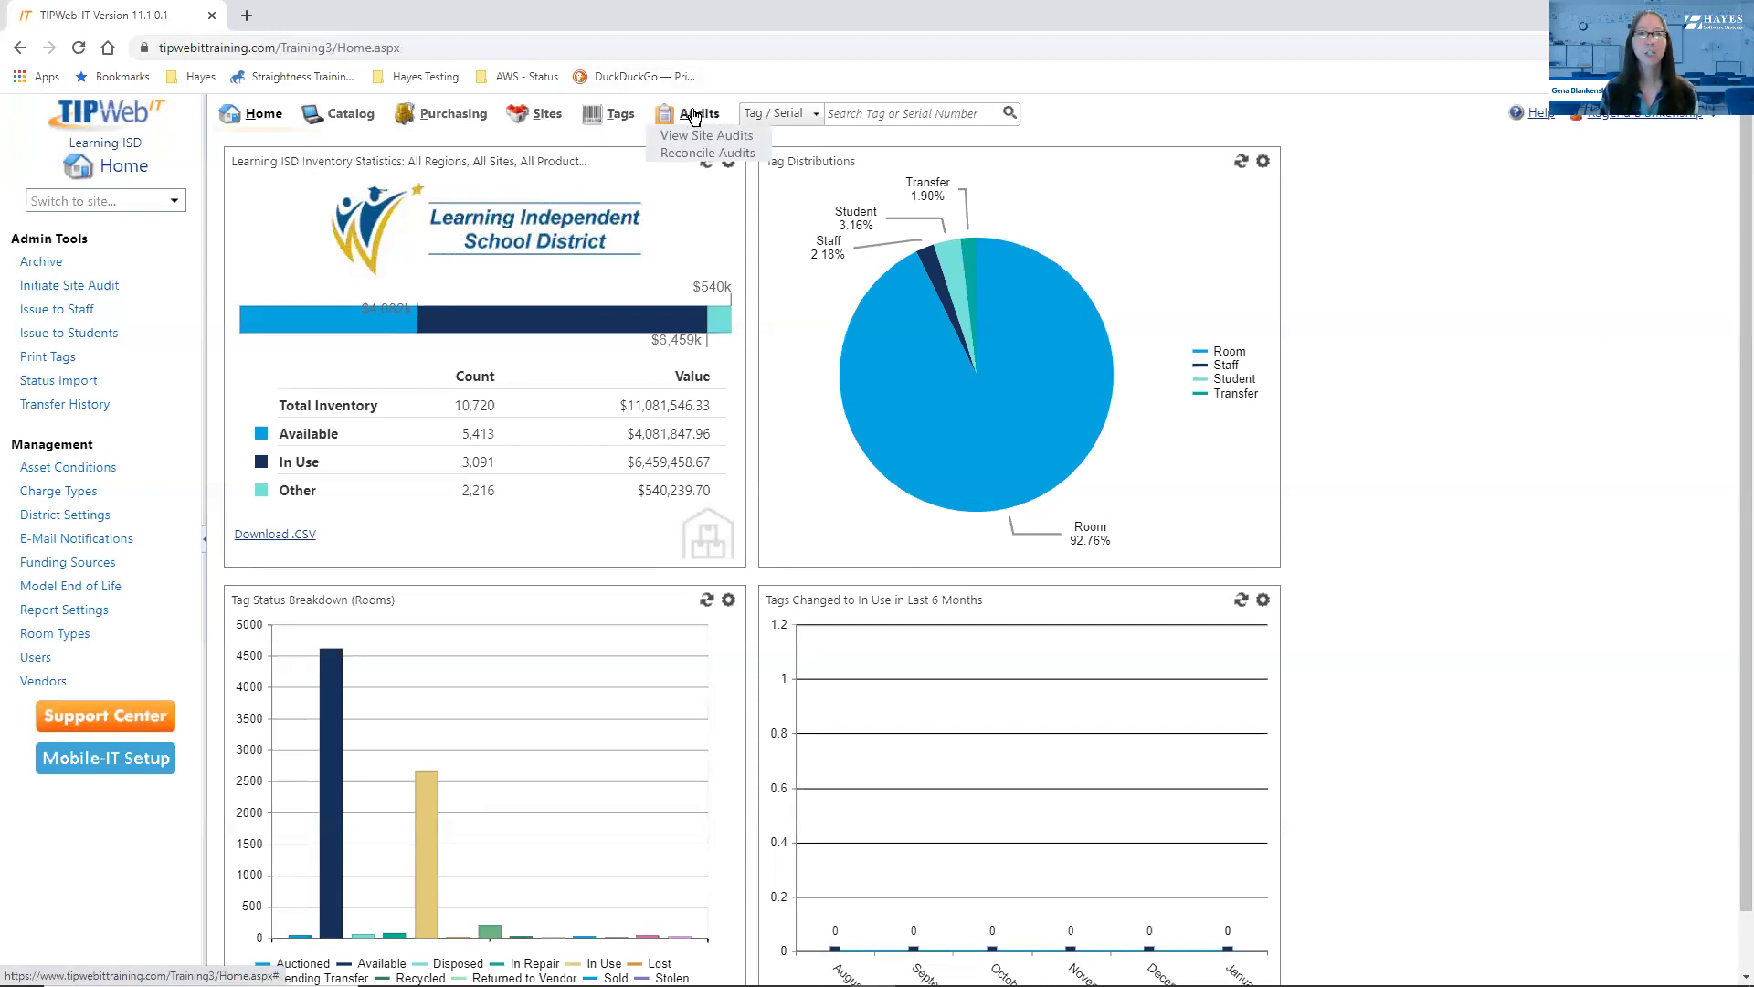
click(708, 134)
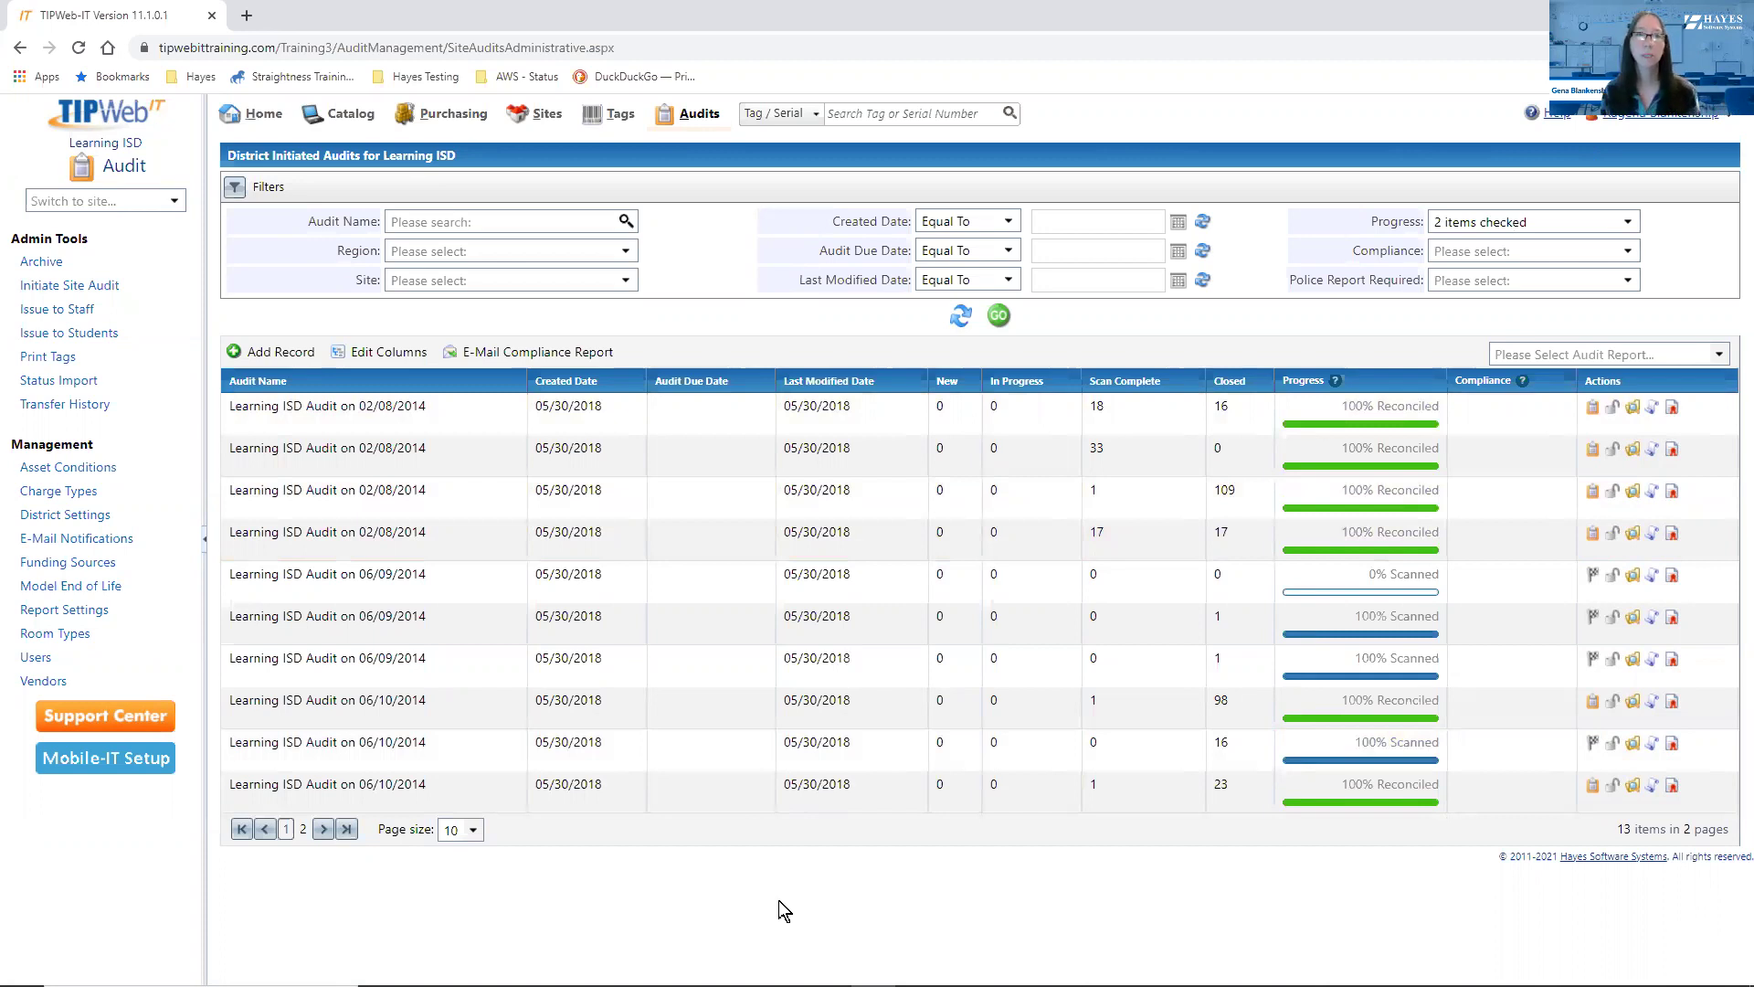
click(626, 280)
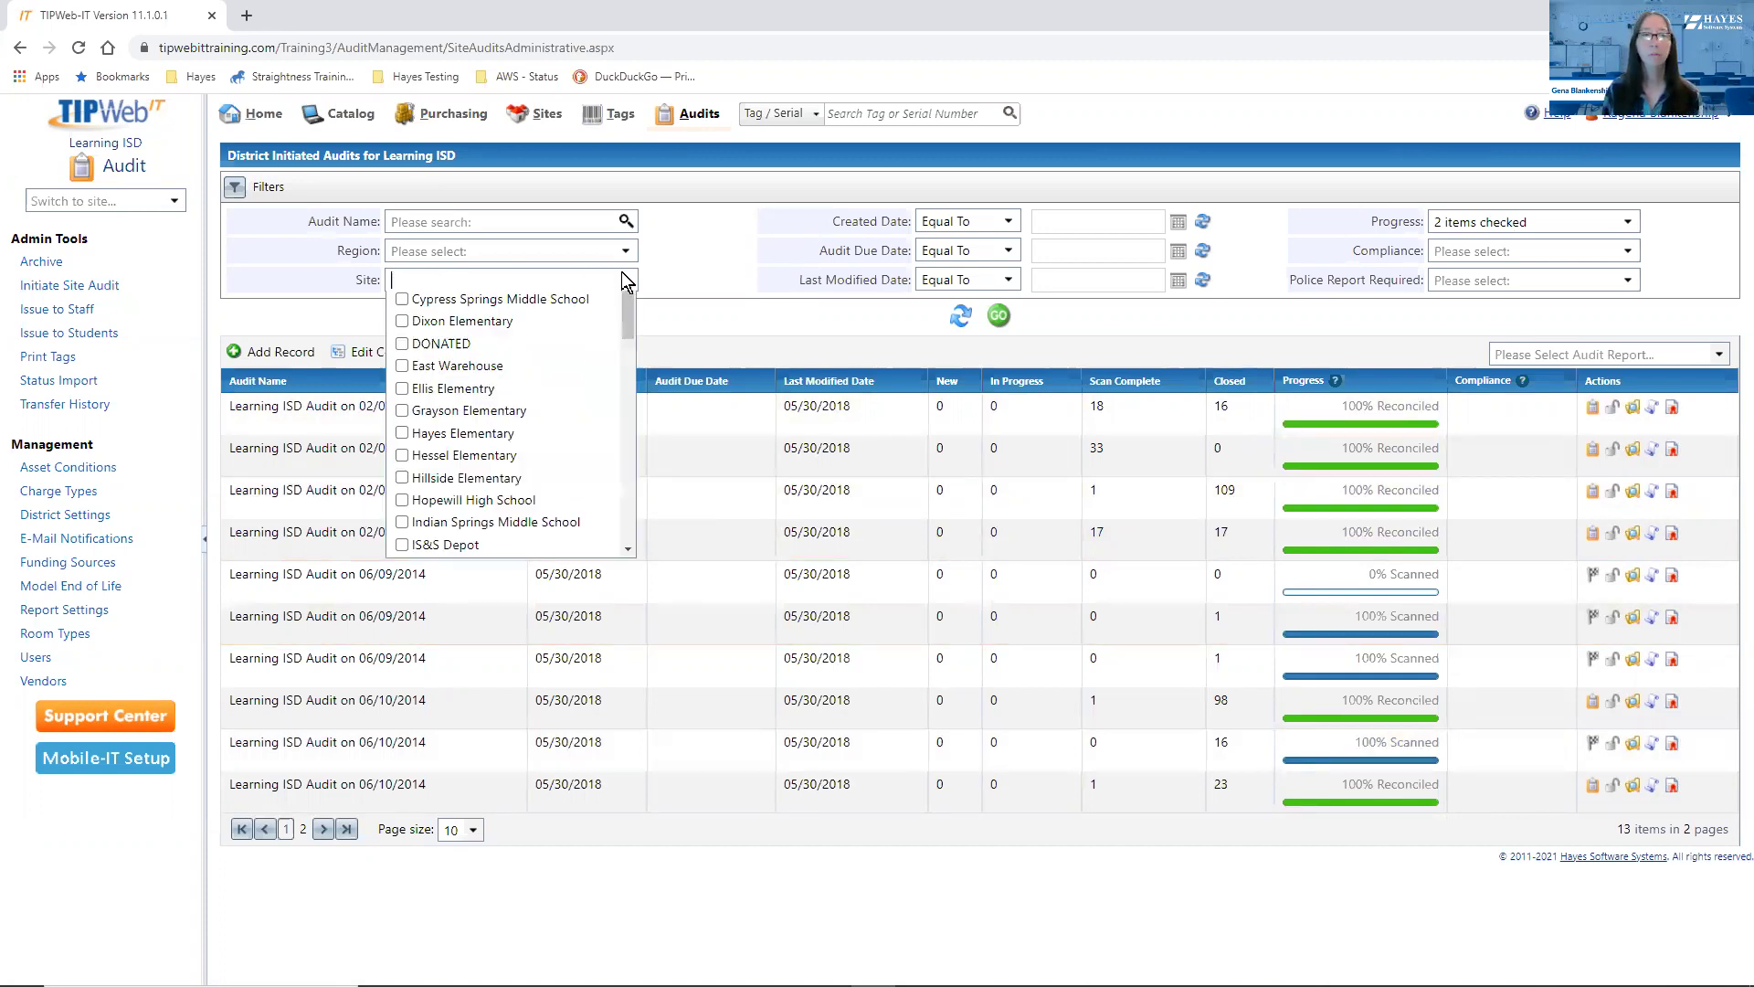
scroll(502, 640, down, 5)
click(508, 730)
click(715, 315)
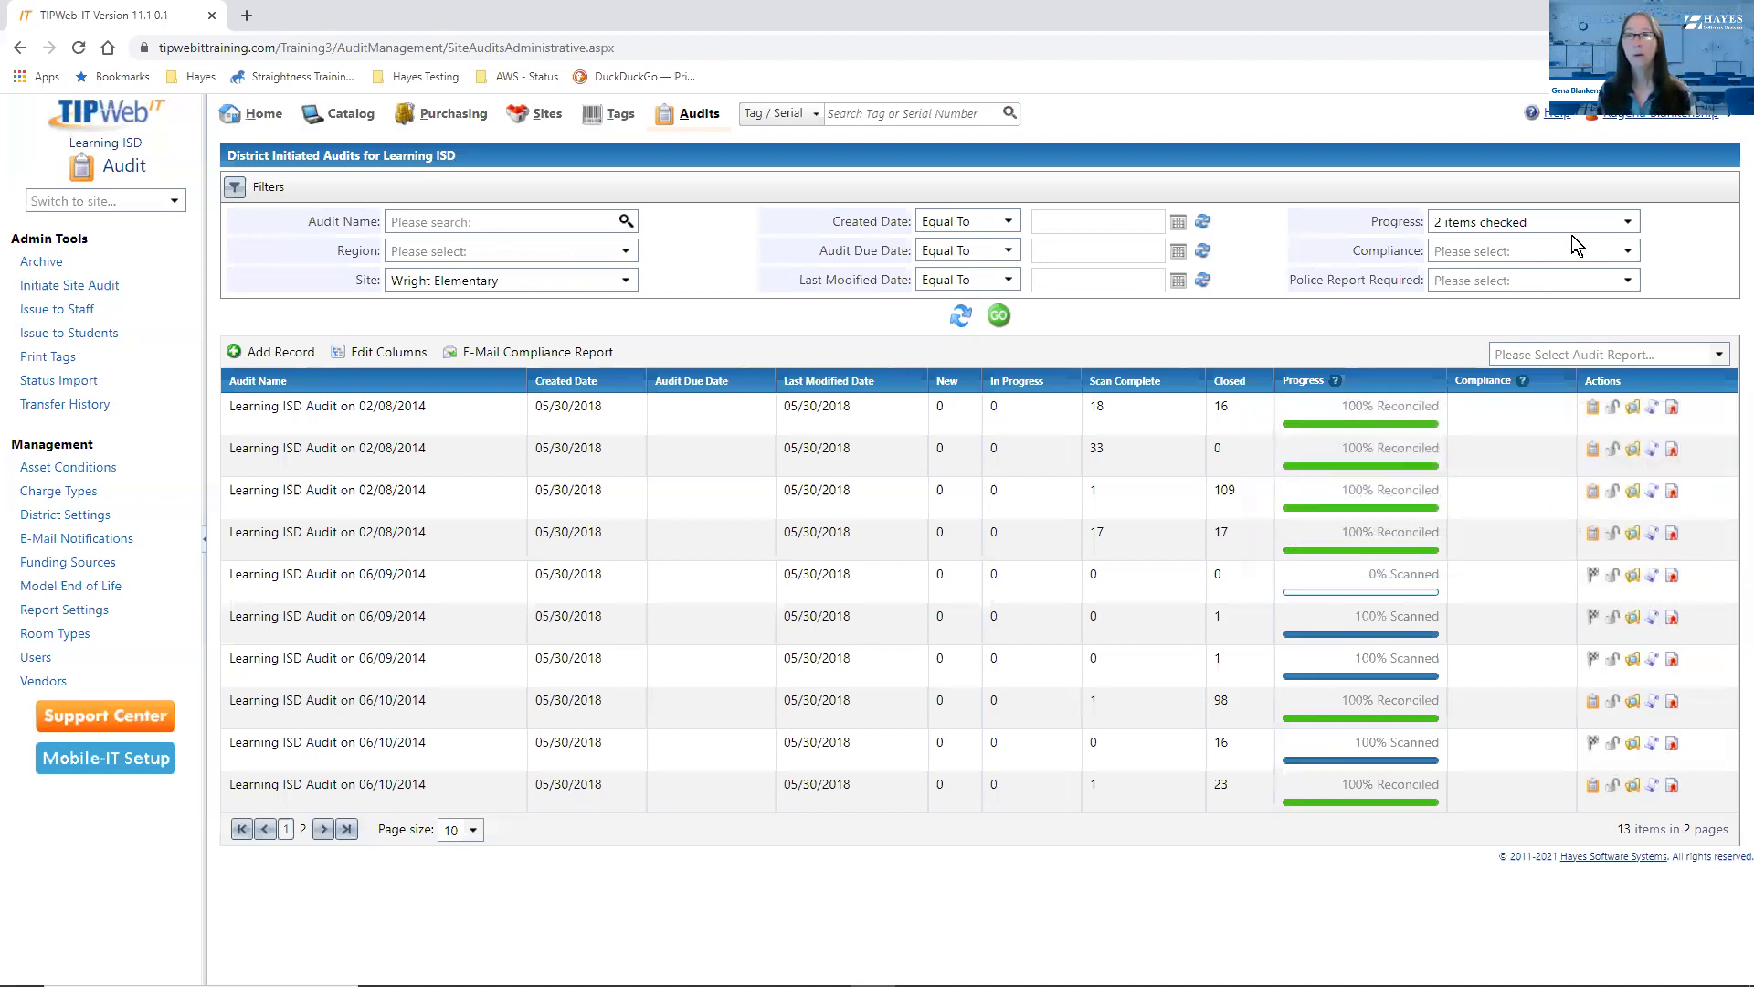
Review the Compliance and Progress filter choices, then apply the Wright Elementary site filter to the audits list
click(1628, 250)
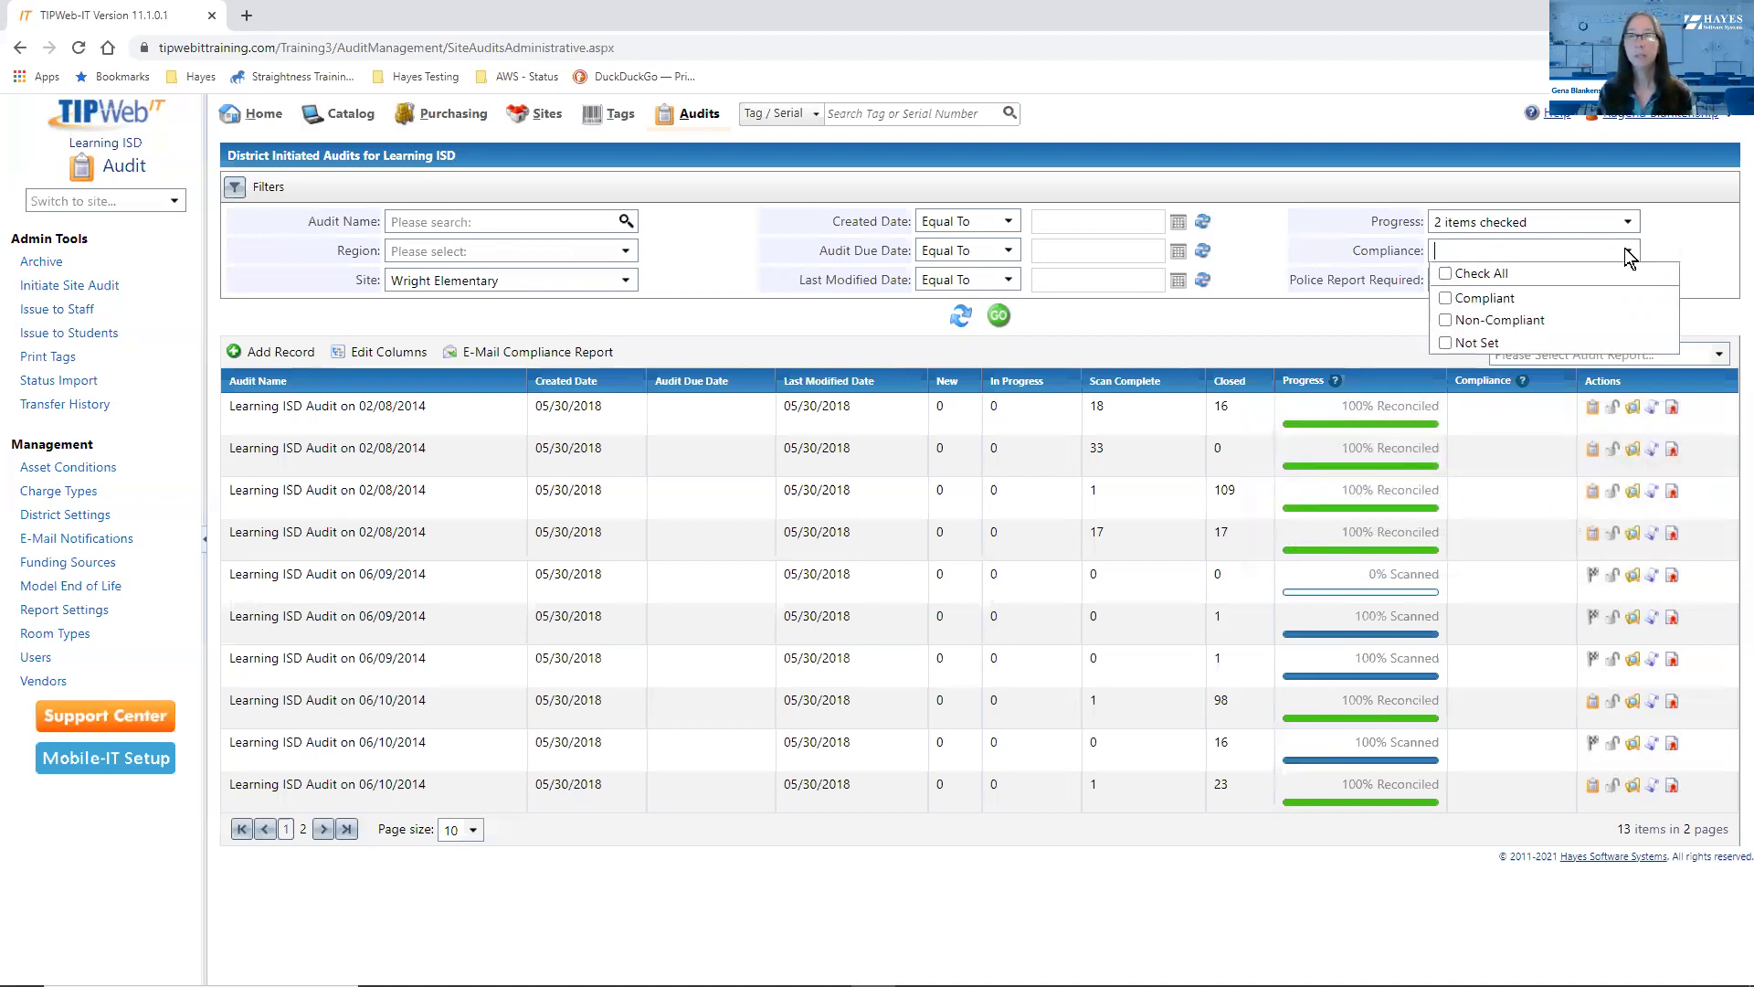
click(1627, 251)
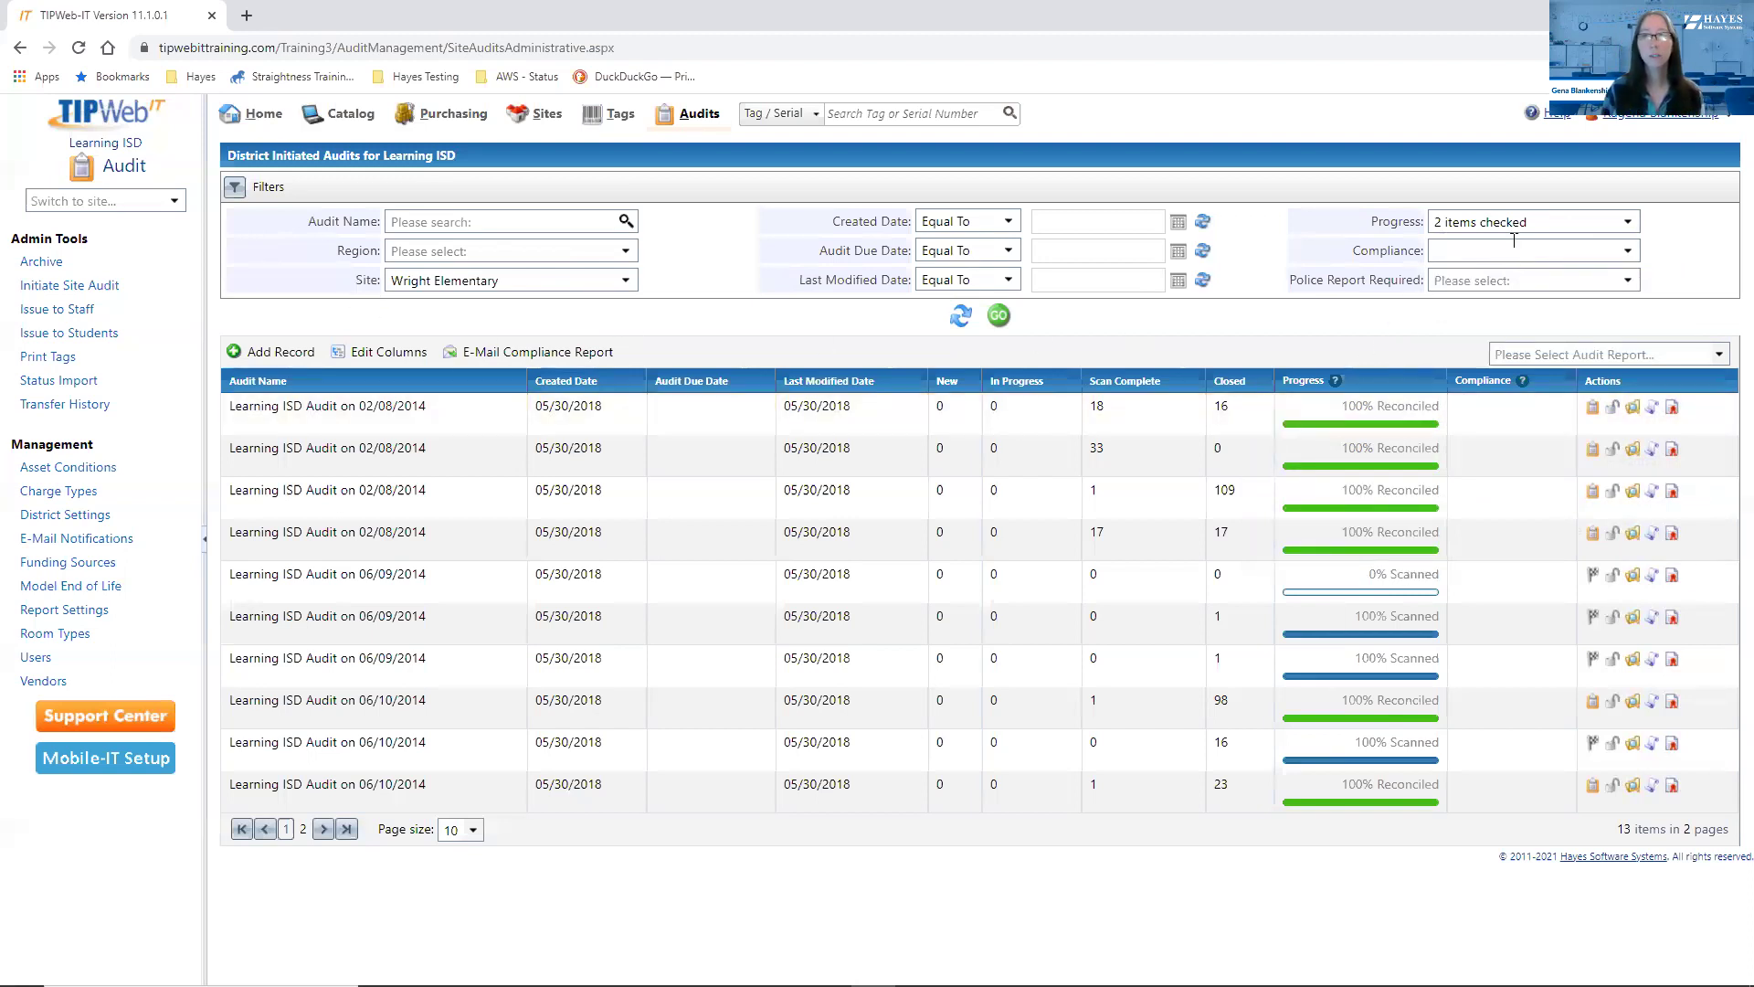
click(1631, 223)
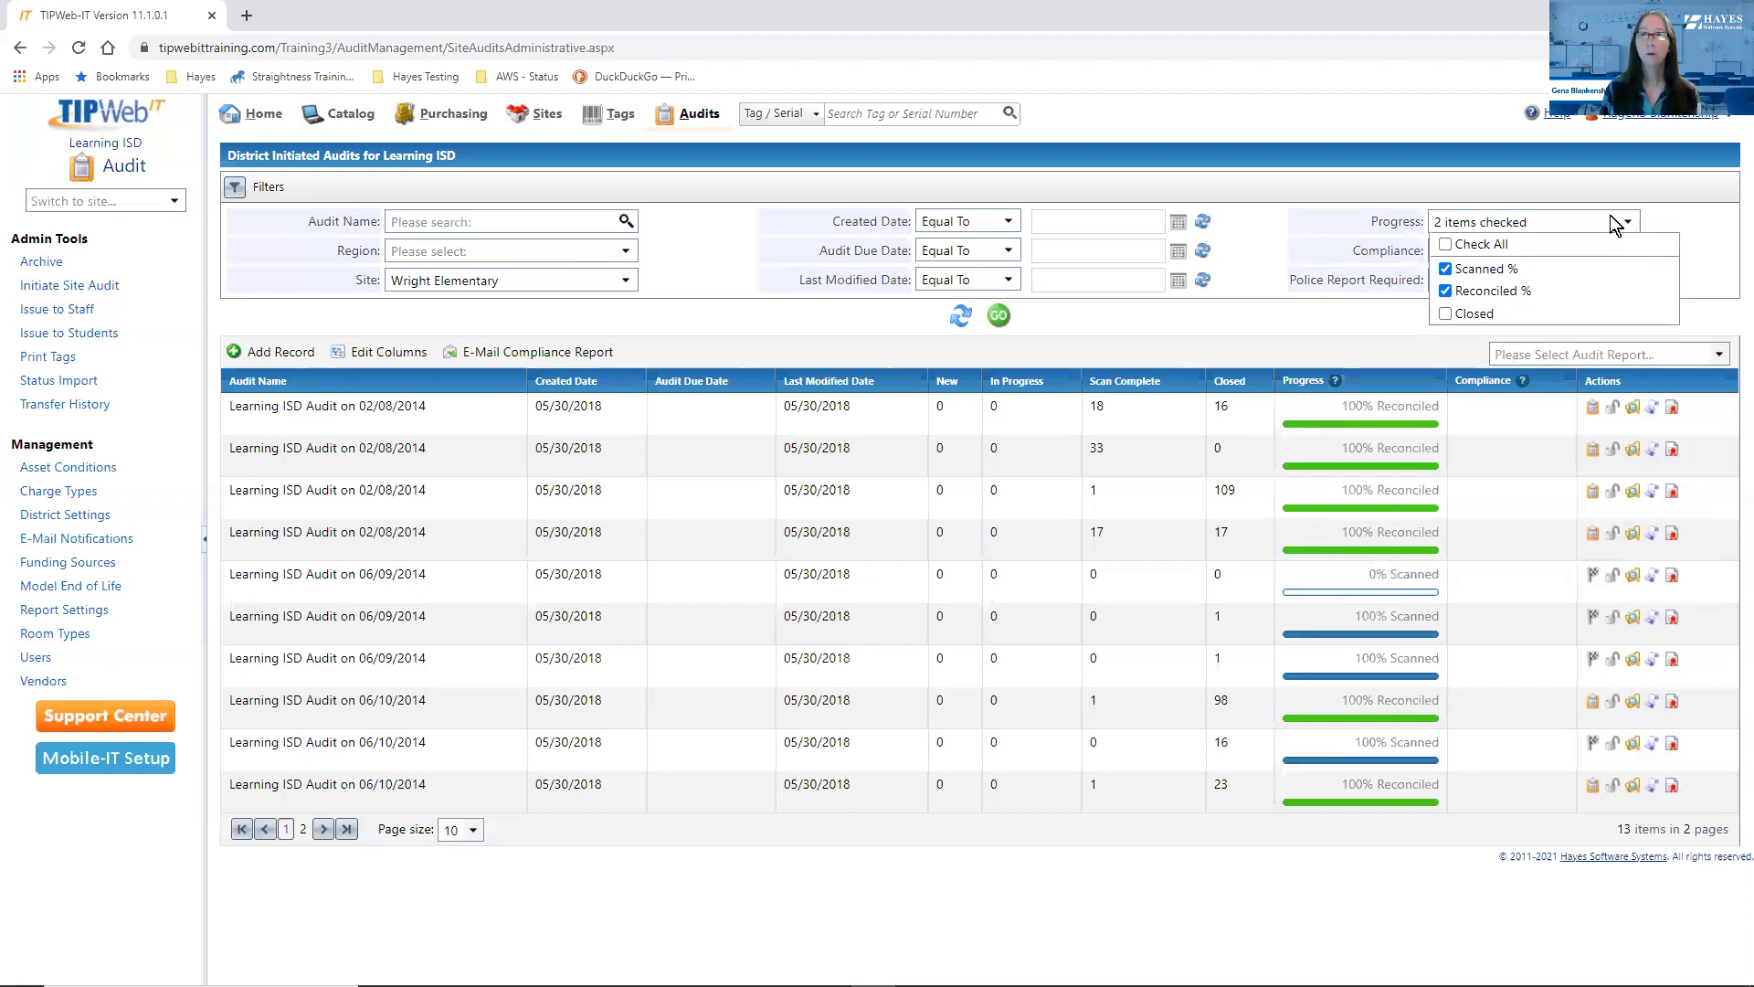
click(1244, 323)
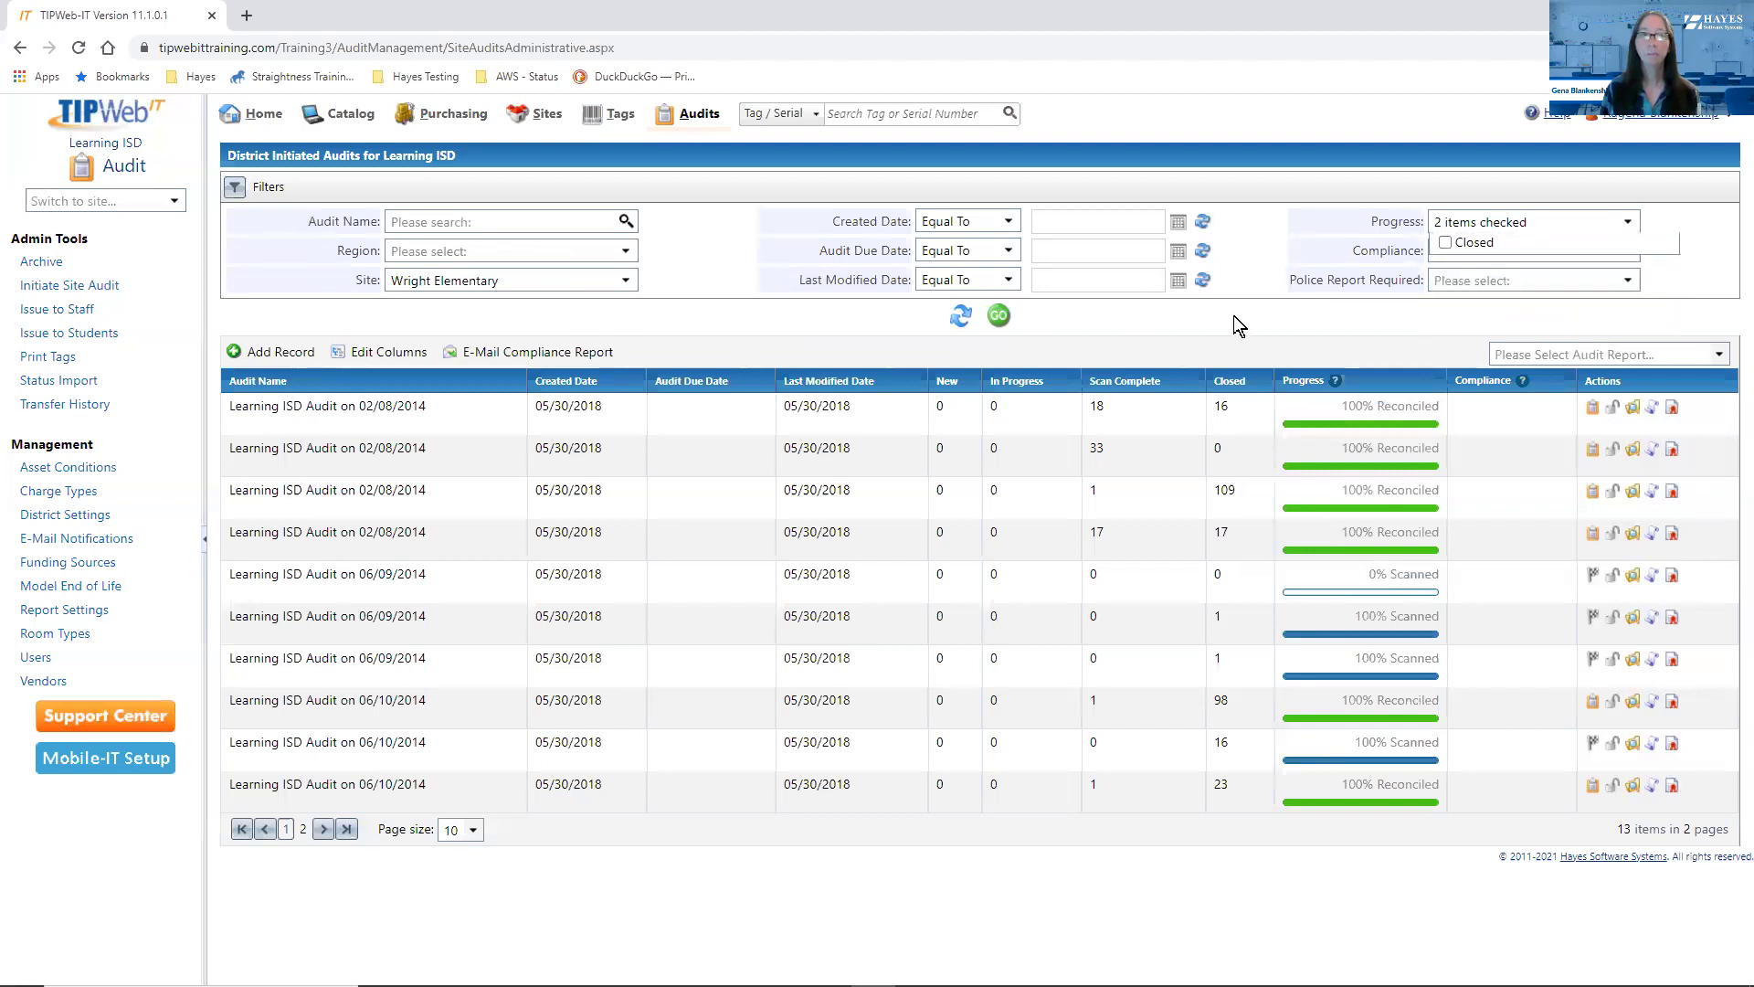
click(1005, 318)
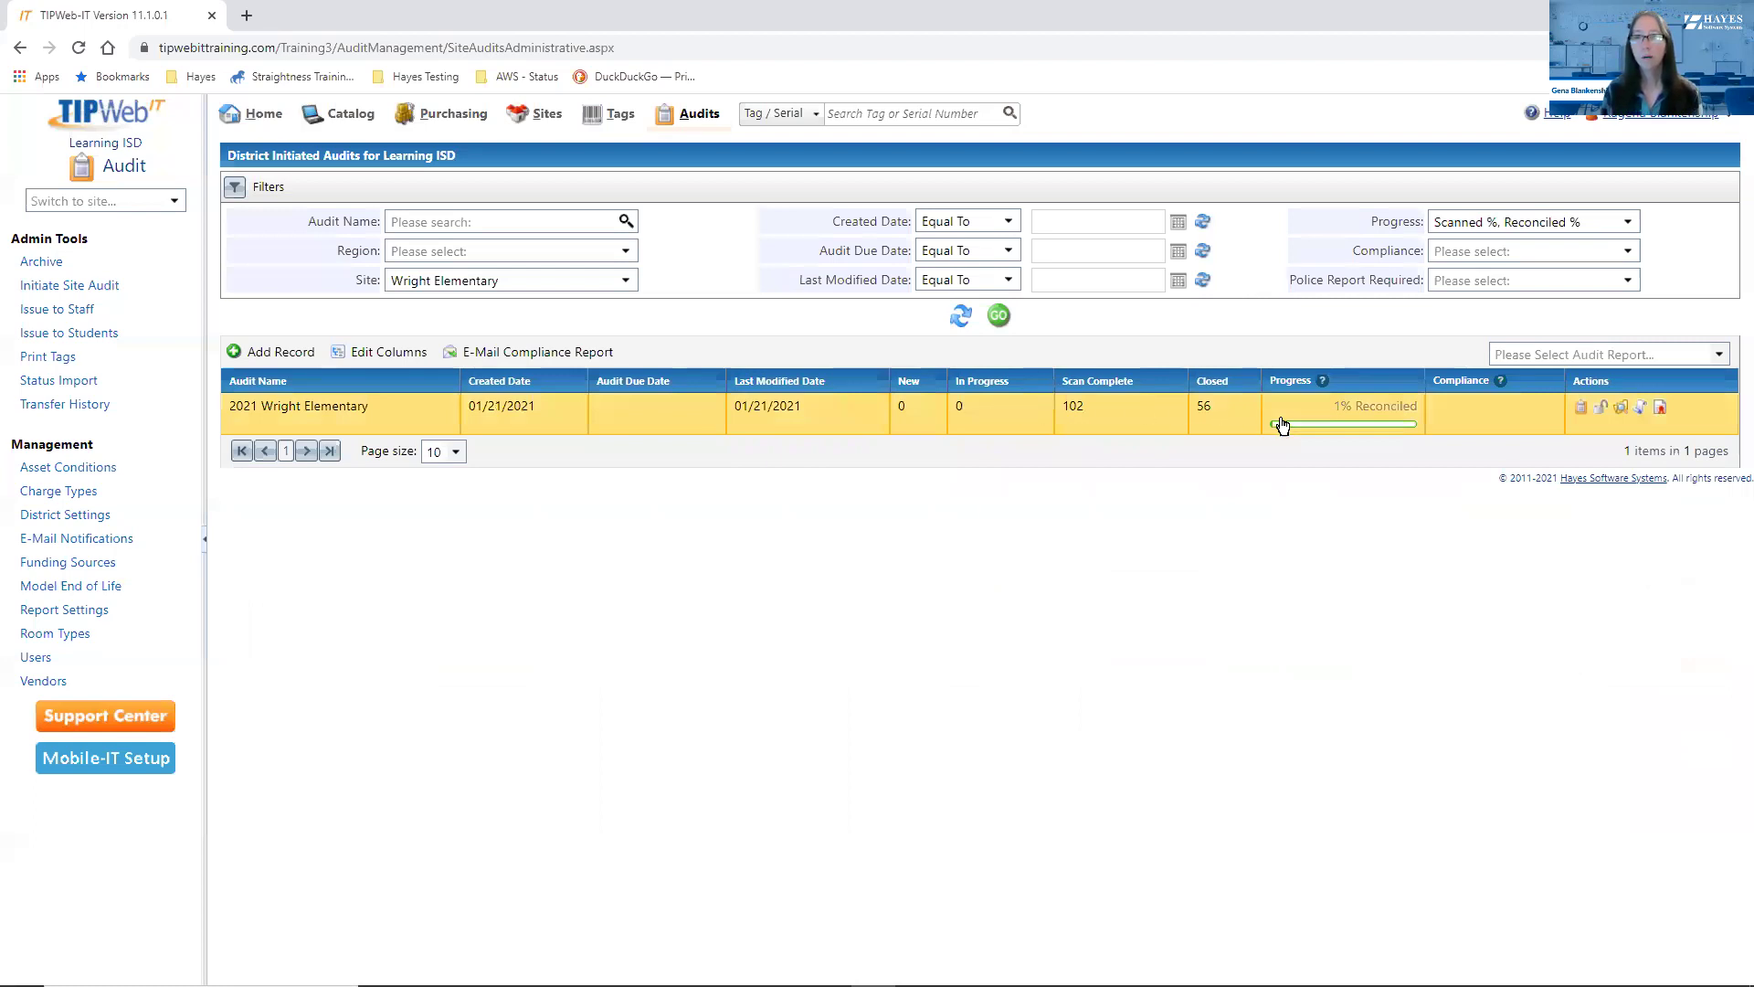
Check the reconciliation progress of the 2021 Wright Elementary audit and open that audit for reconciling
mouse_move(1323, 384)
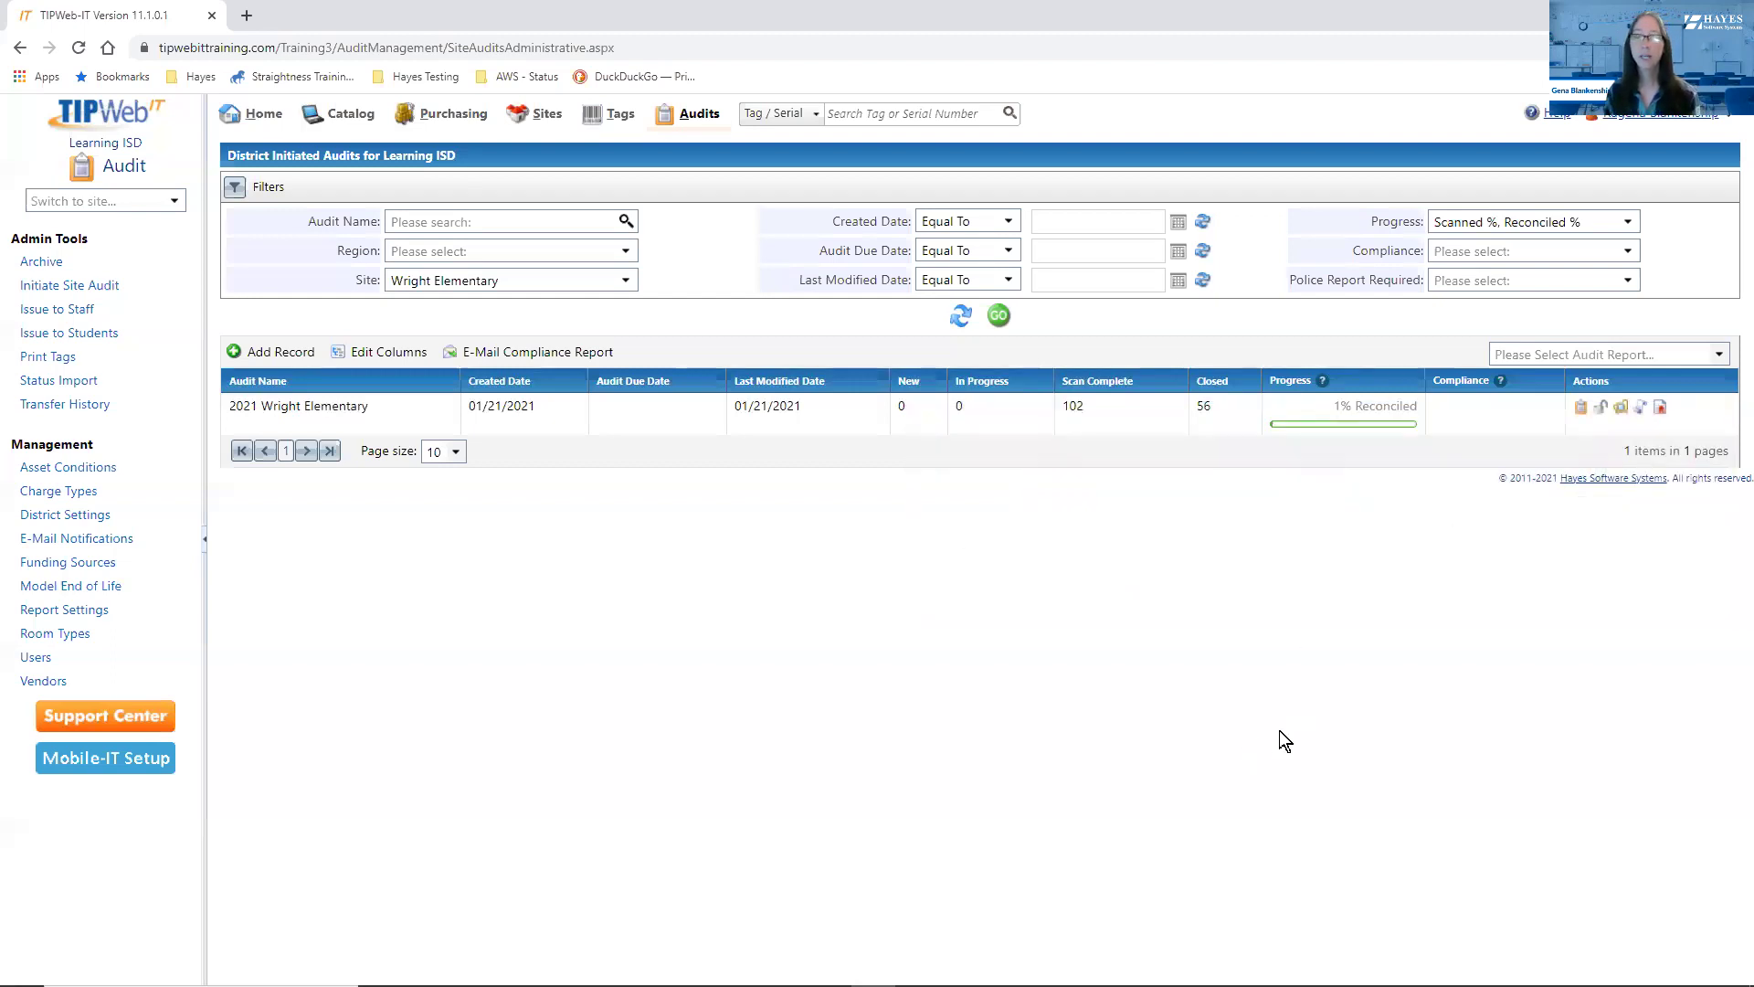
mouse_move(1334, 416)
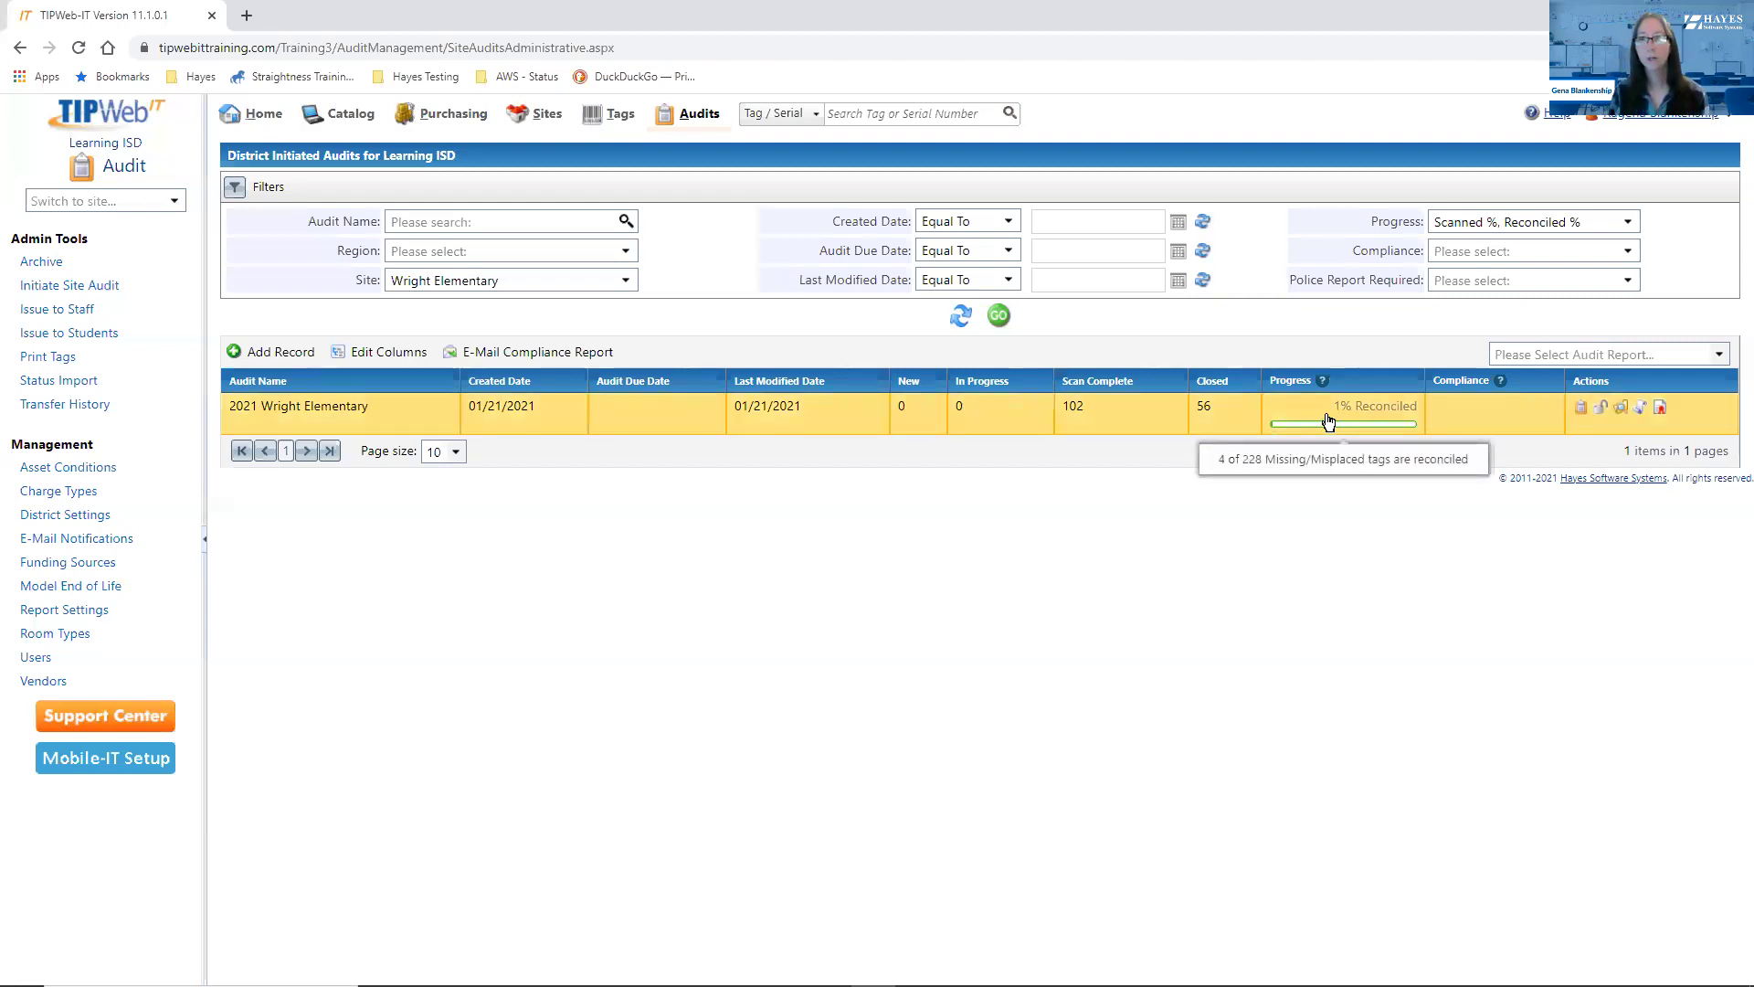
click(1580, 408)
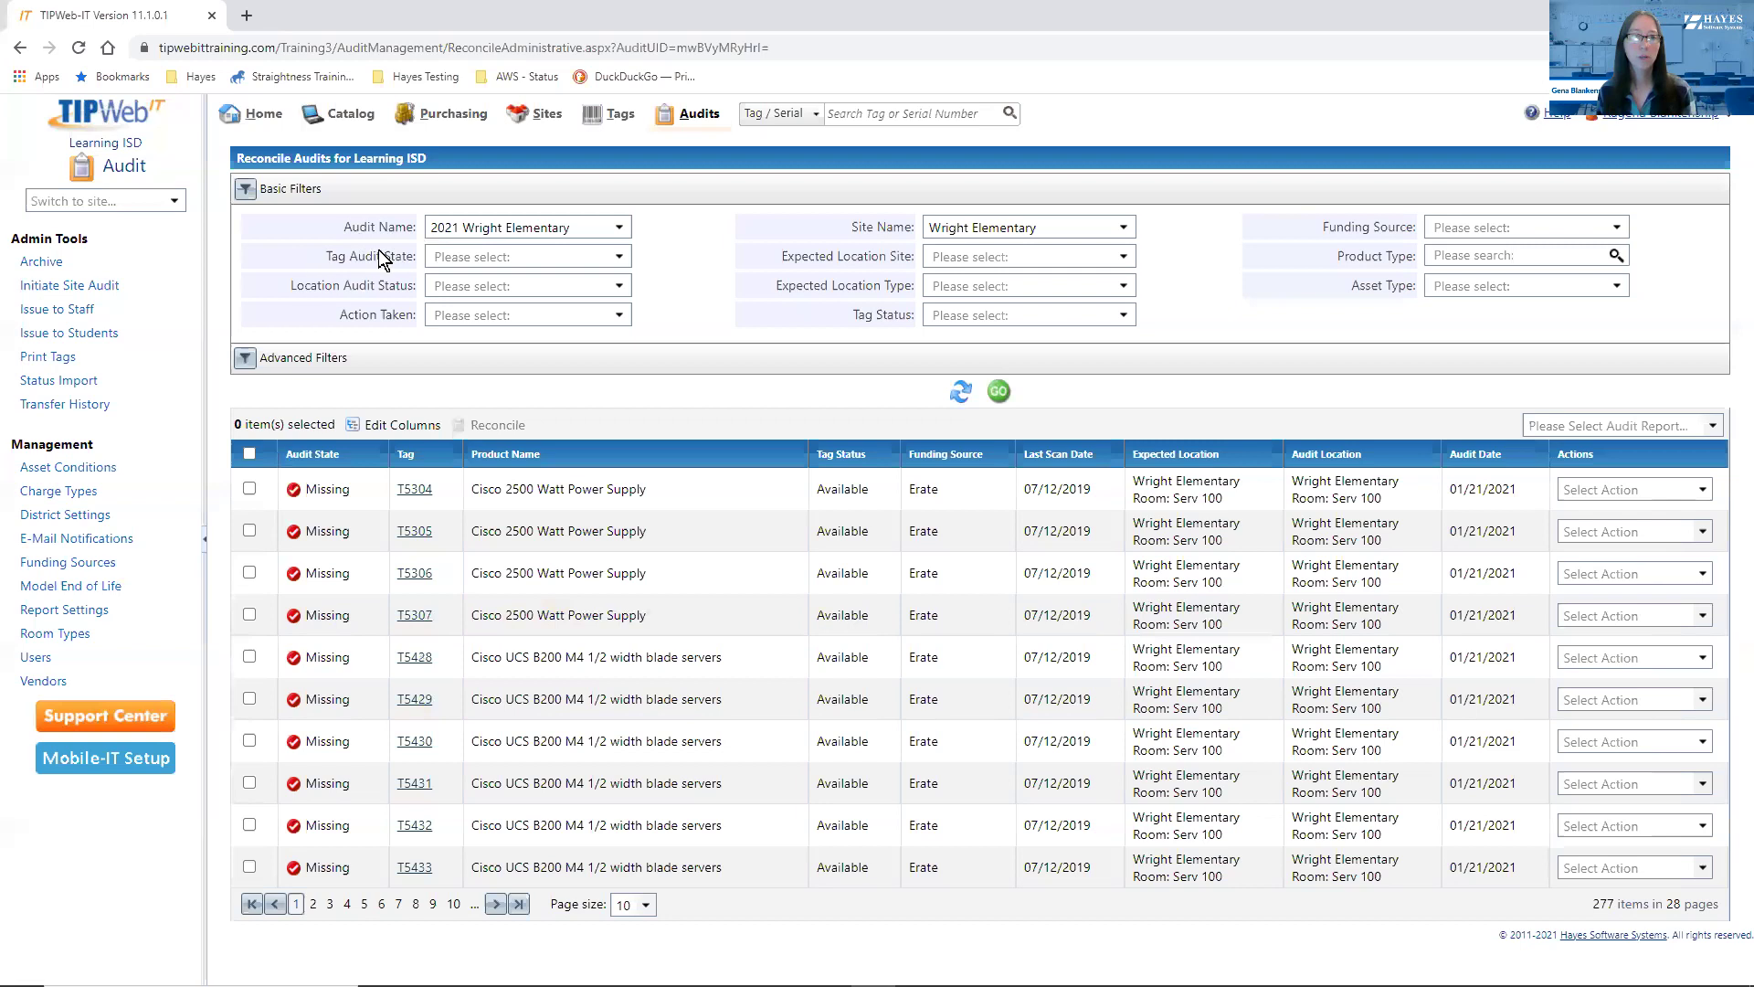
Review the Tag Audit State filter choices and the reconcile actions offered for missing tag T5304
click(620, 256)
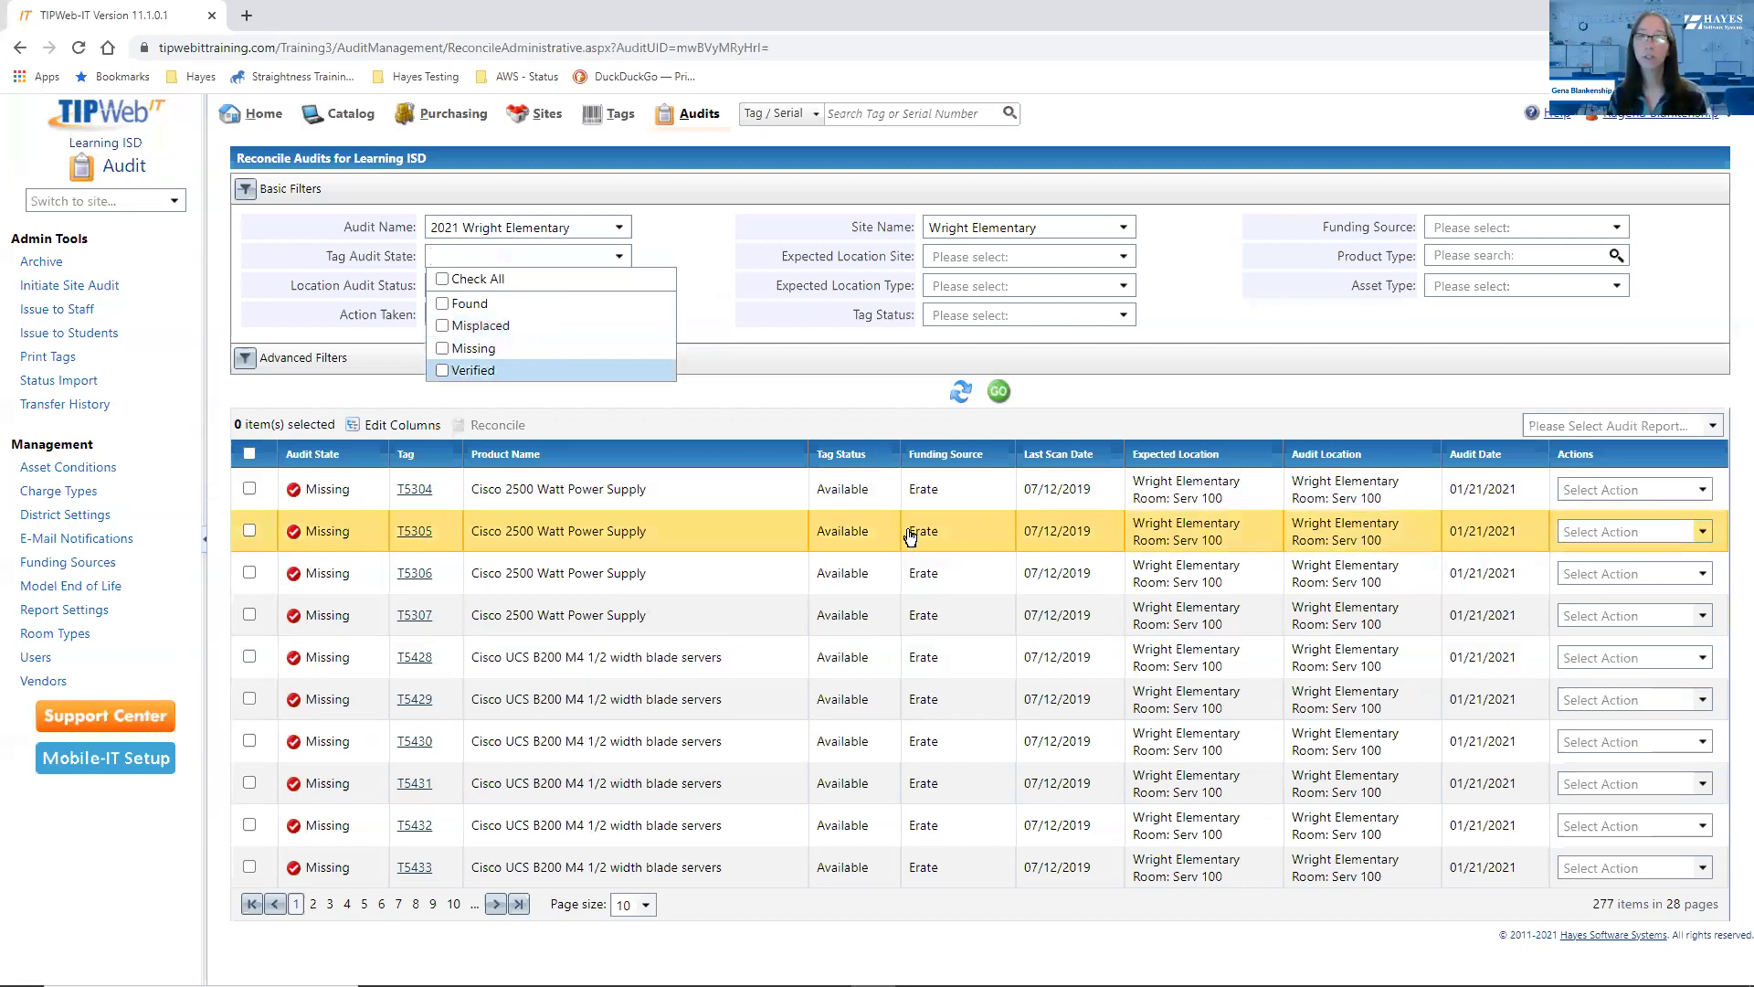
click(846, 392)
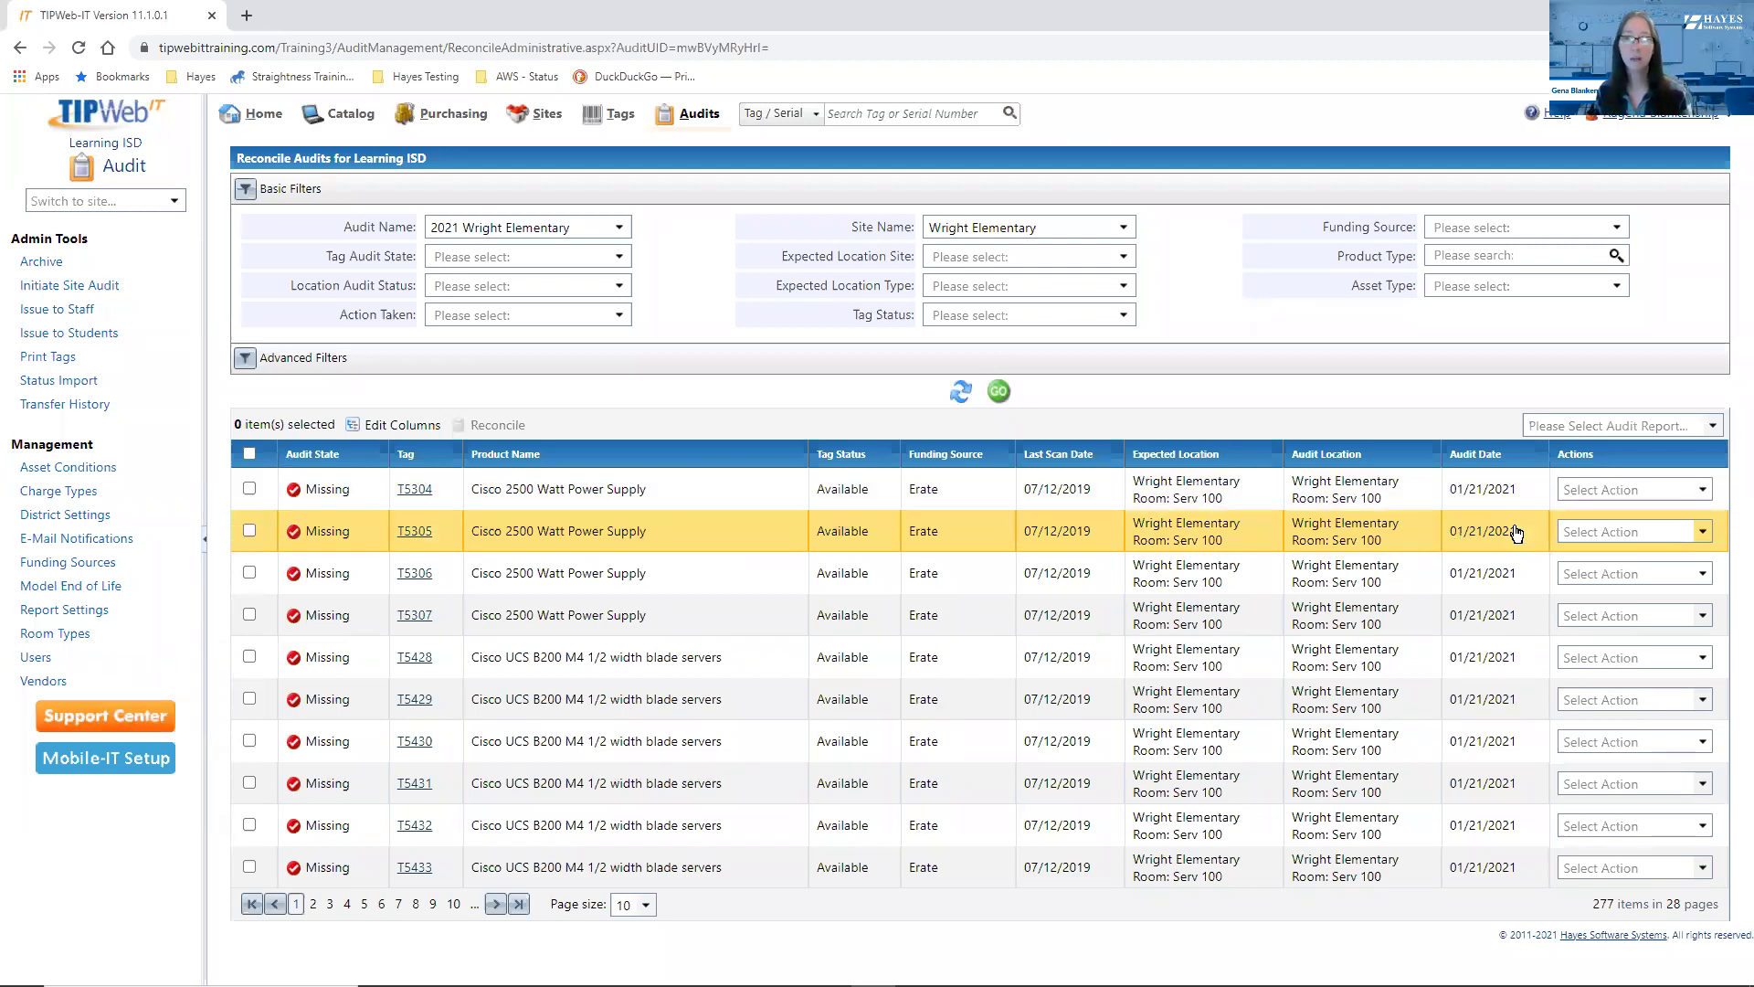
click(1703, 491)
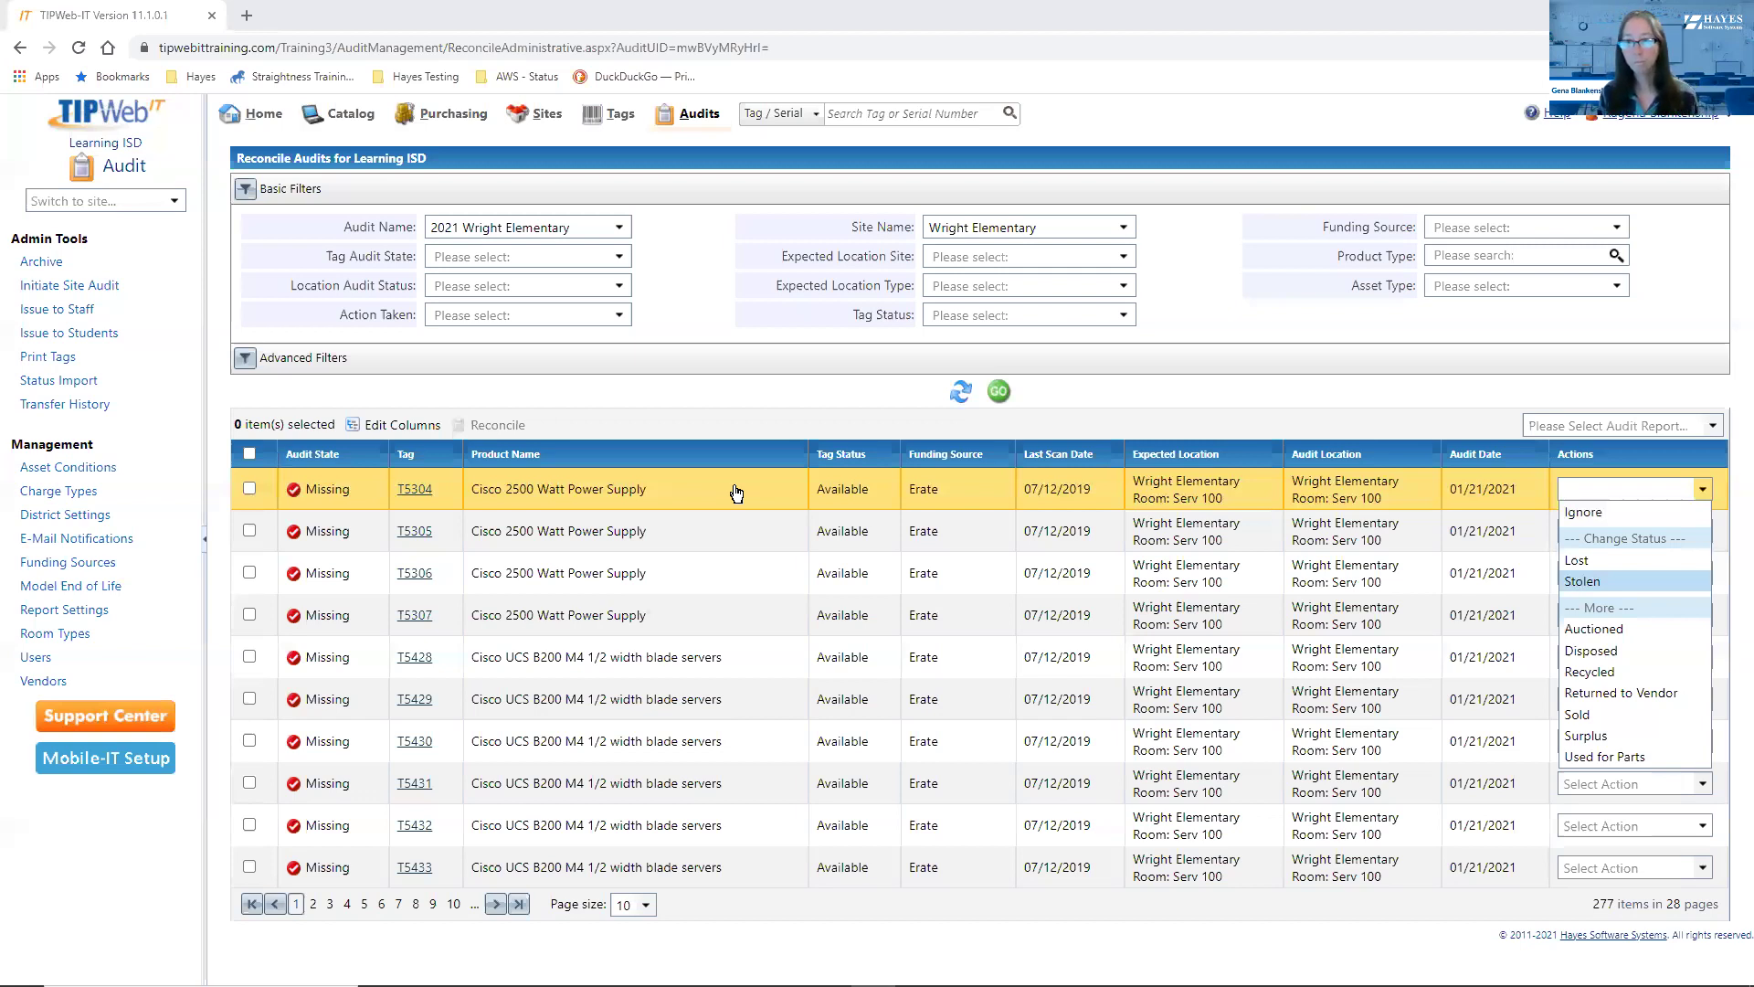
click(1168, 385)
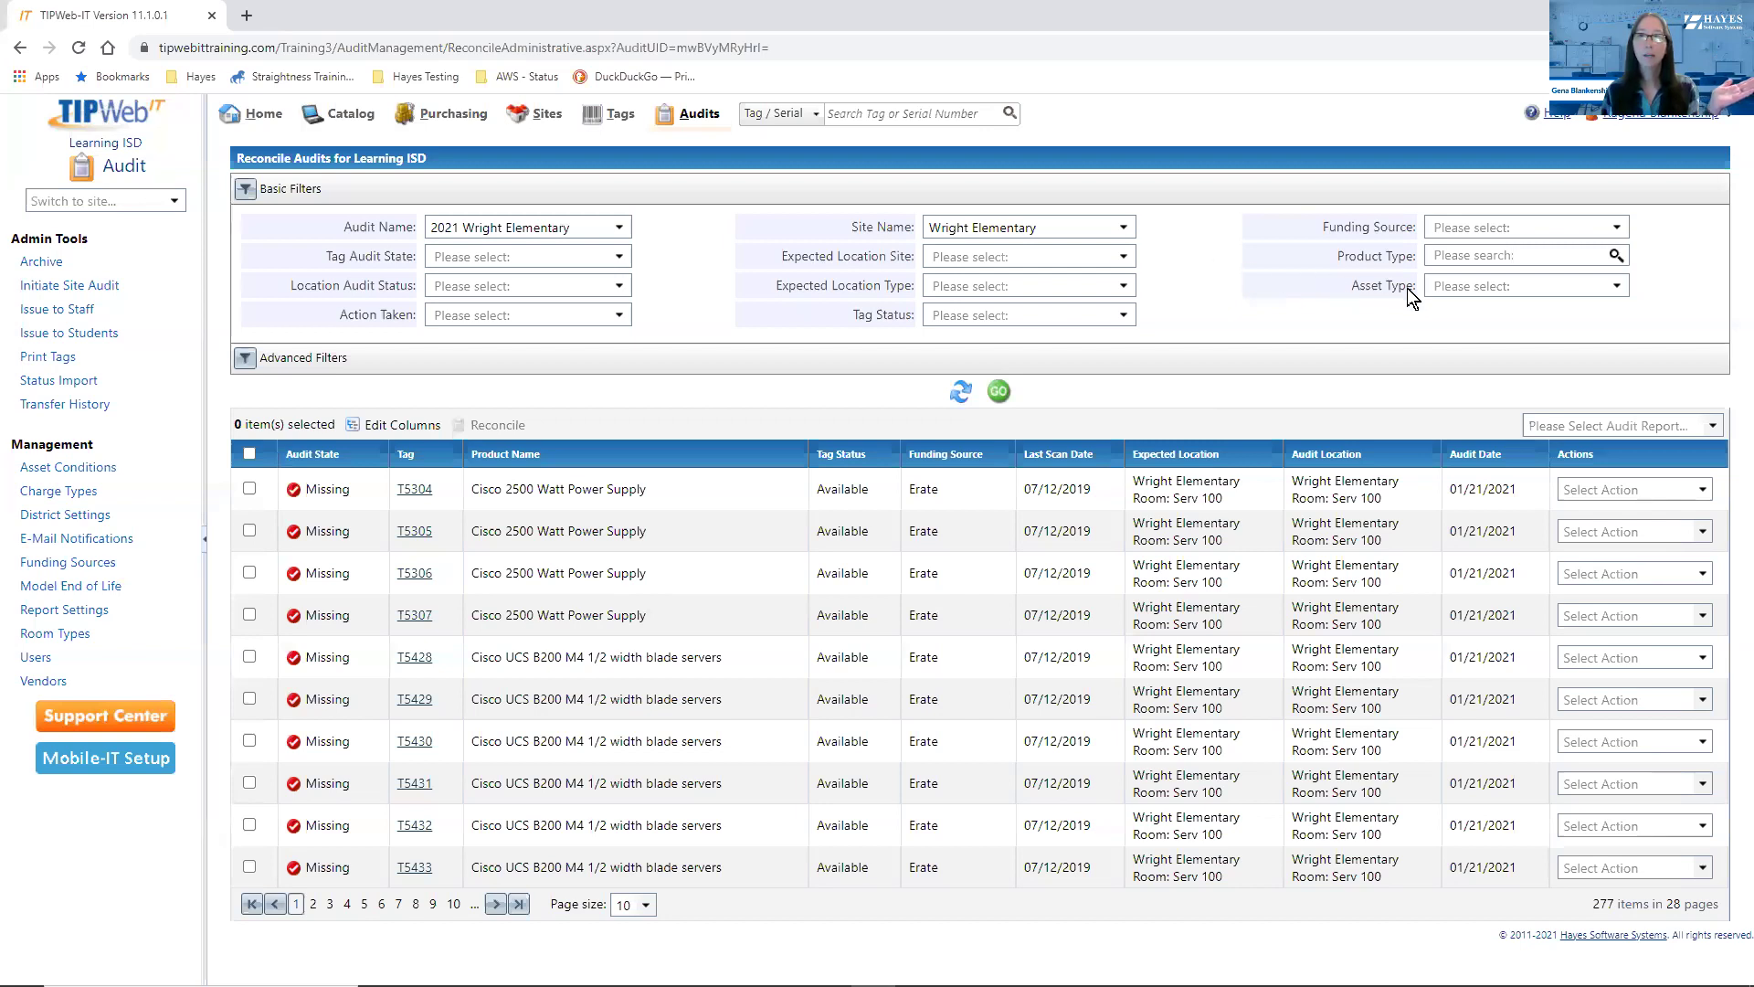
Filter the audit's tags to the Parent asset type and the Misplaced tag audit state
click(1614, 287)
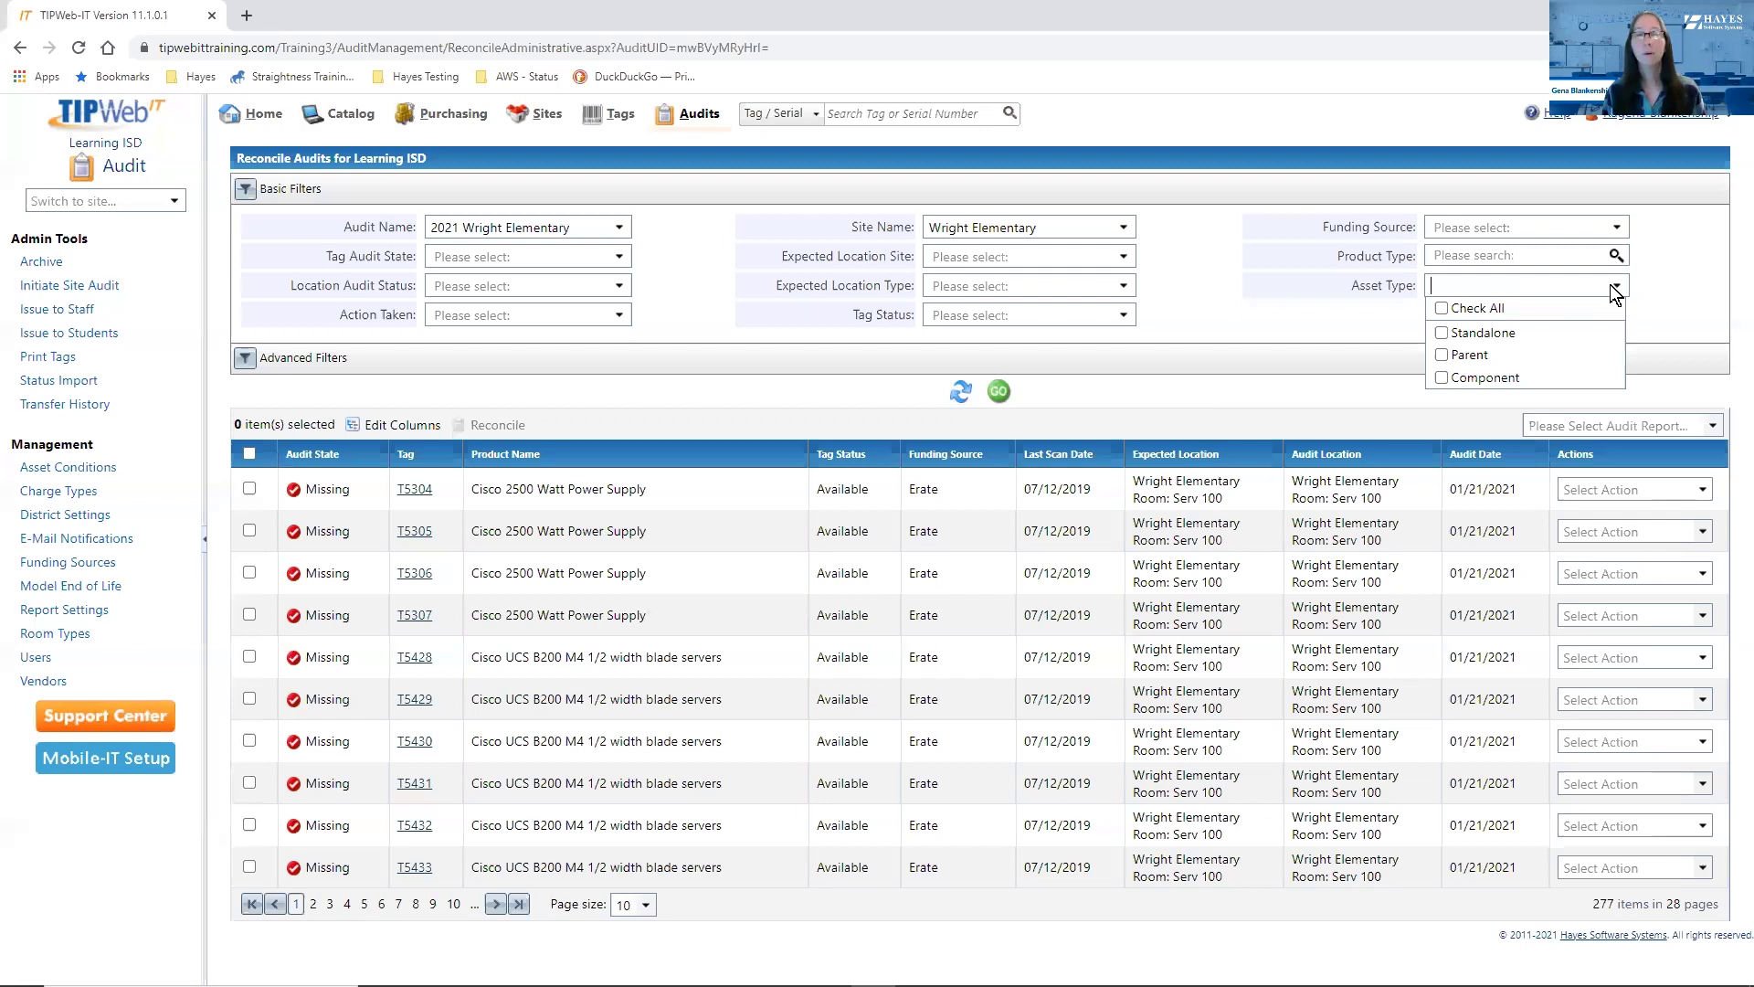
click(1443, 354)
click(1372, 327)
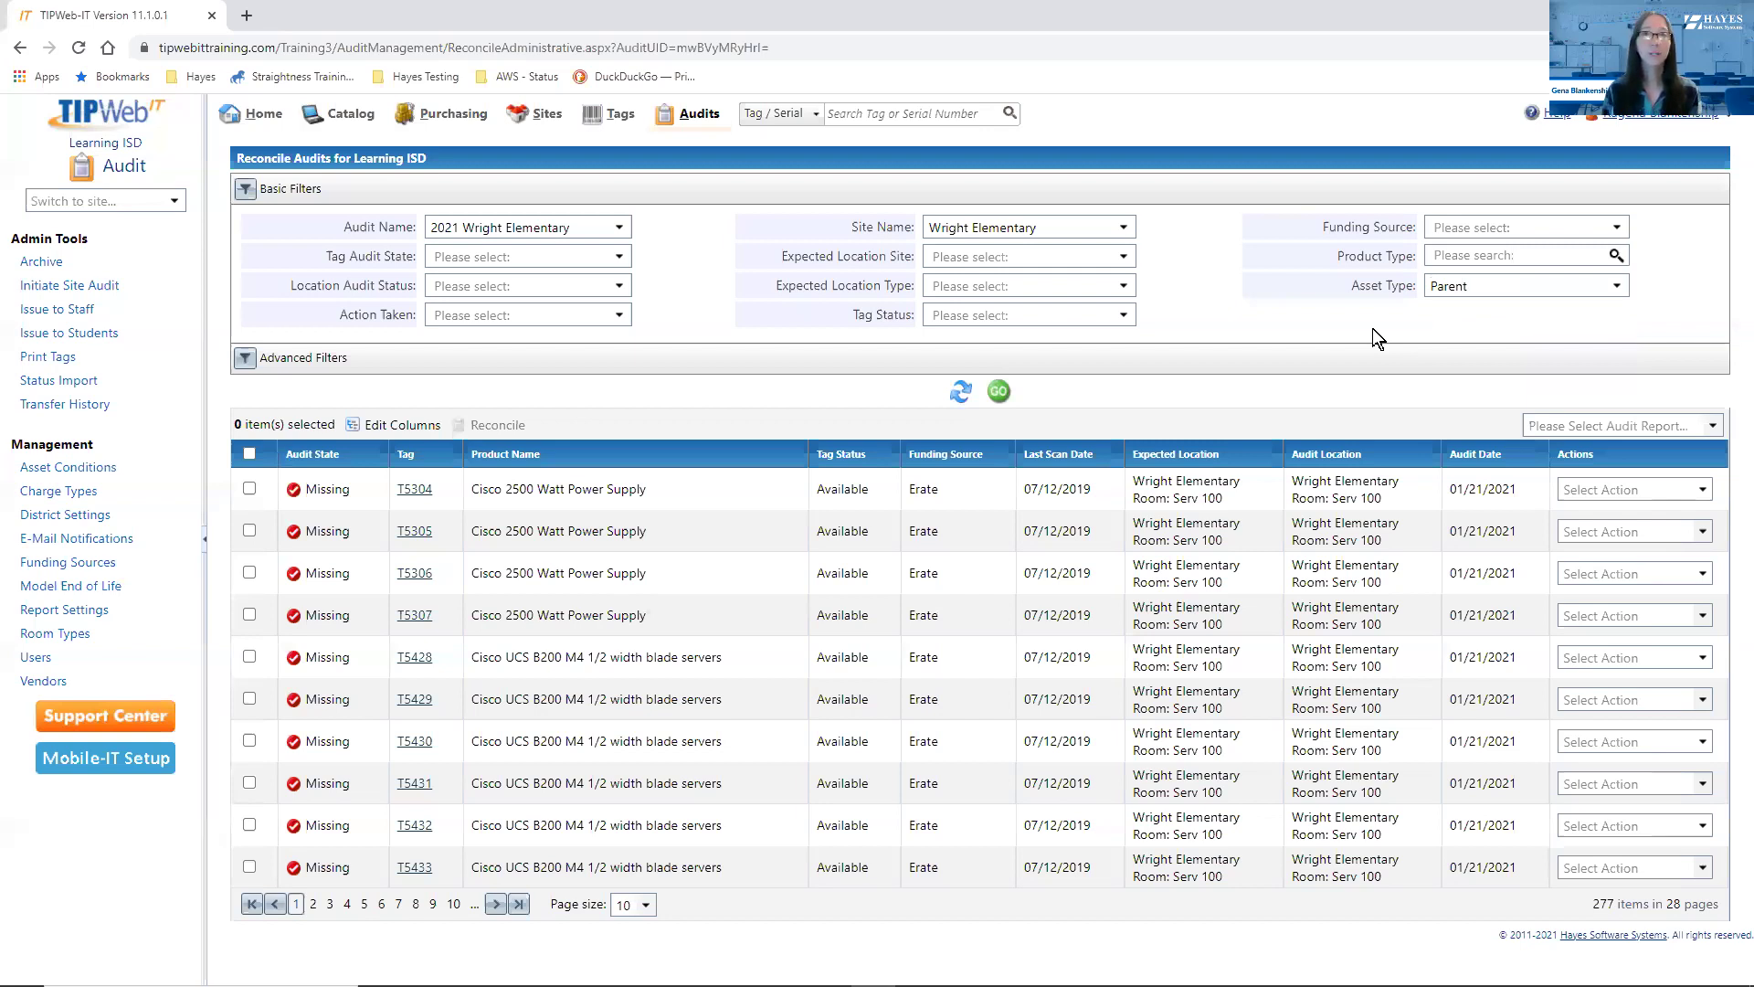
click(538, 257)
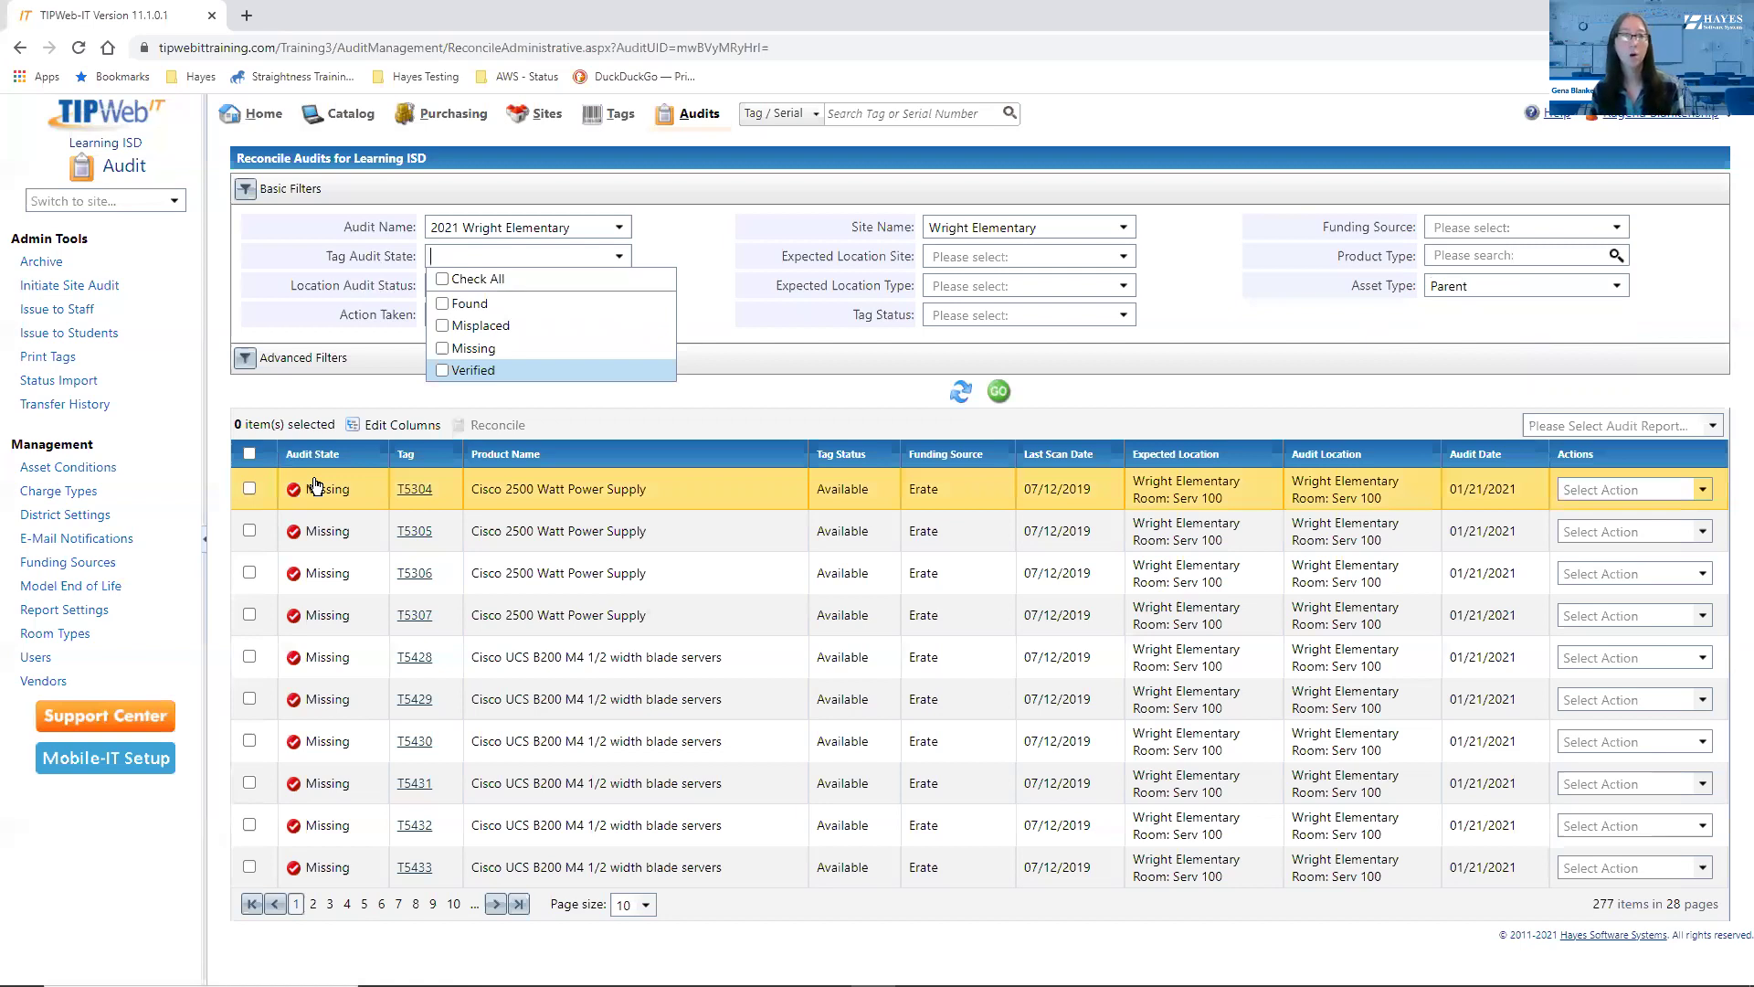
click(448, 326)
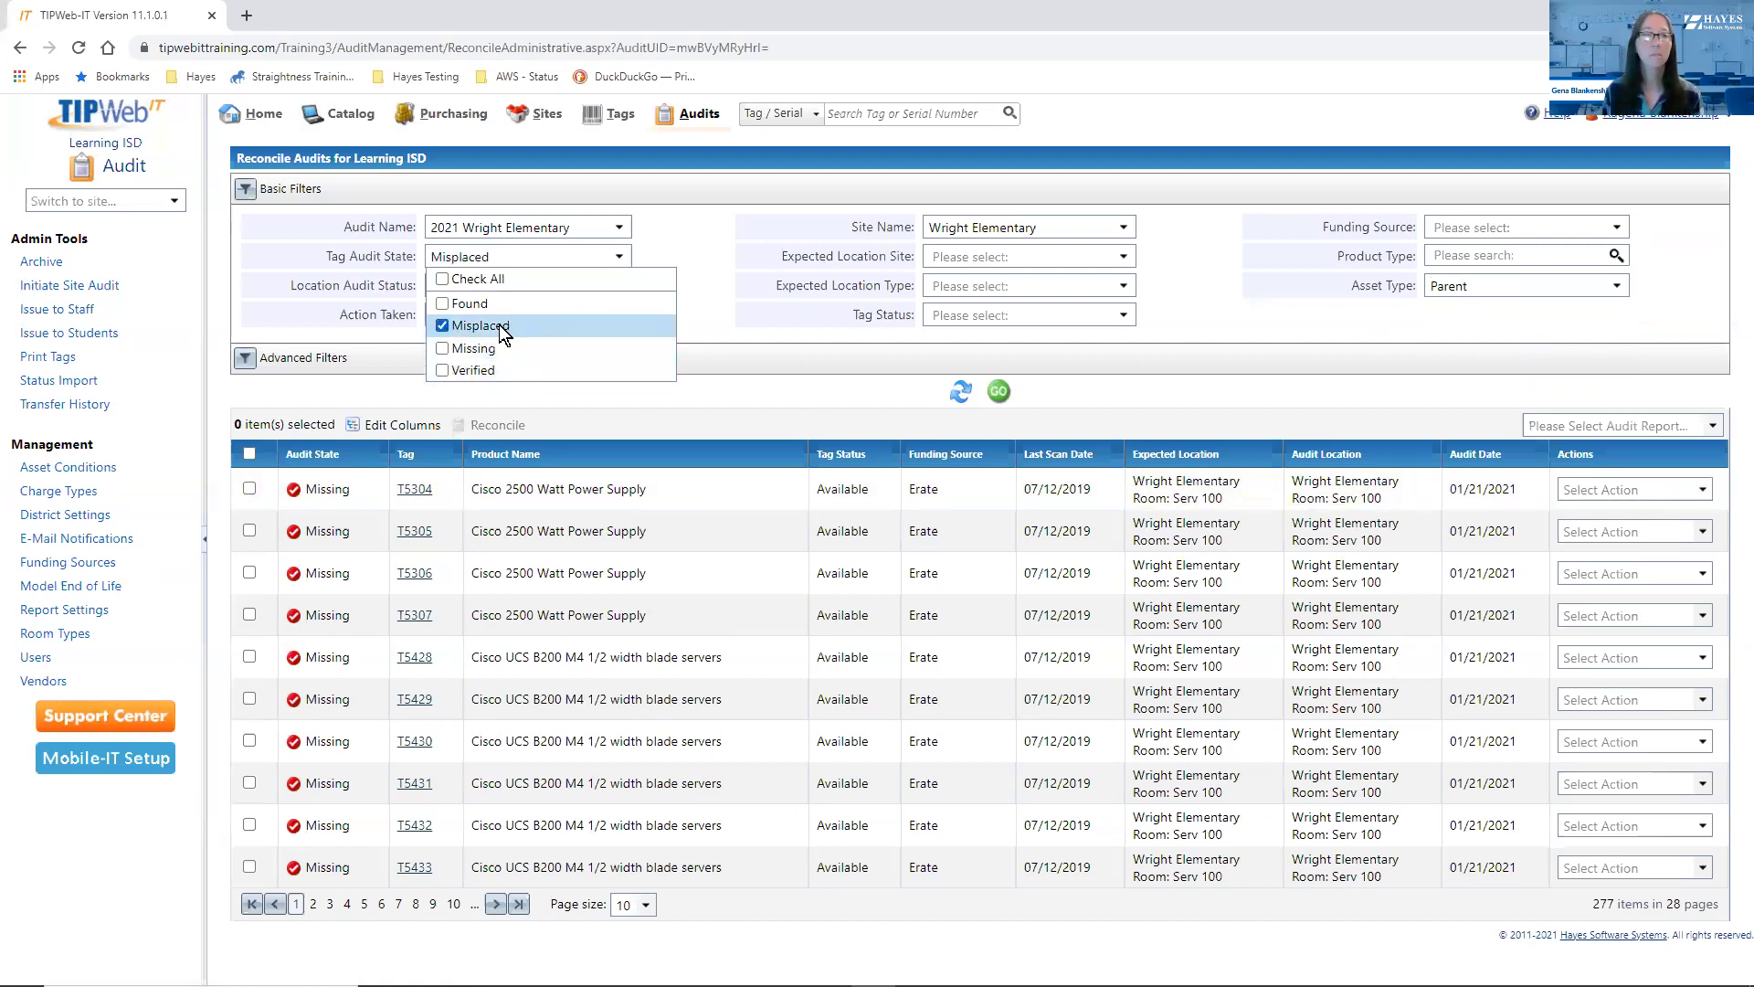
click(754, 386)
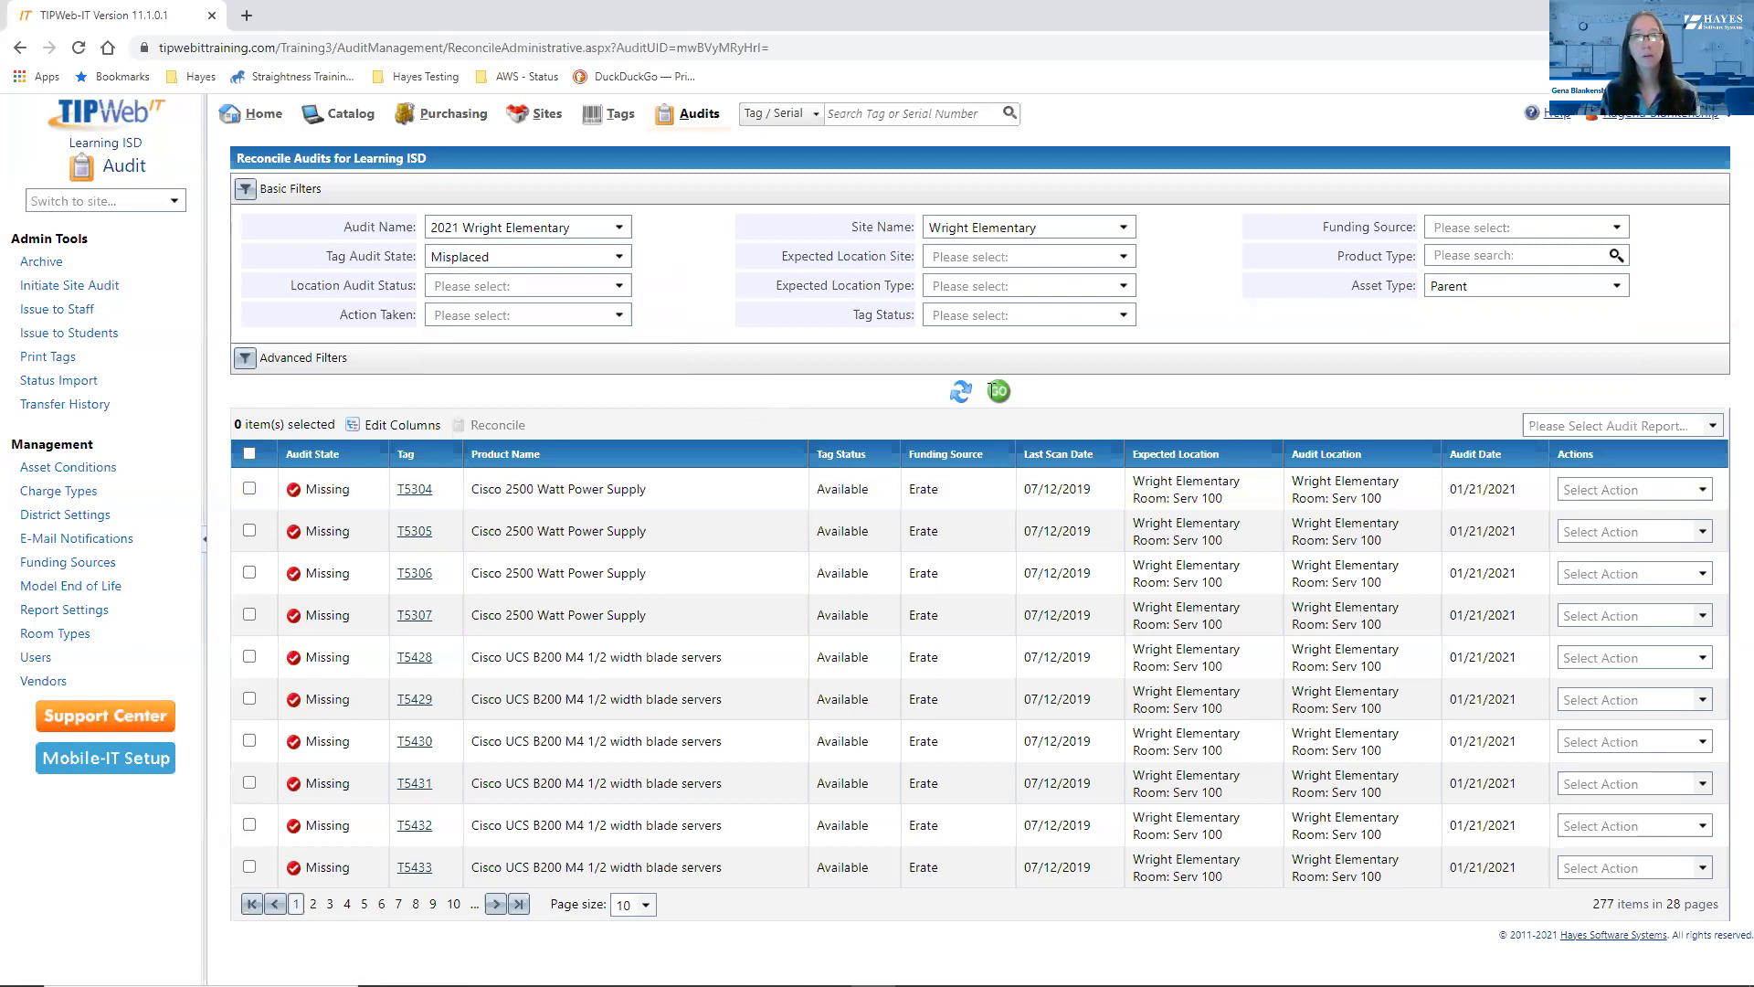
click(1005, 391)
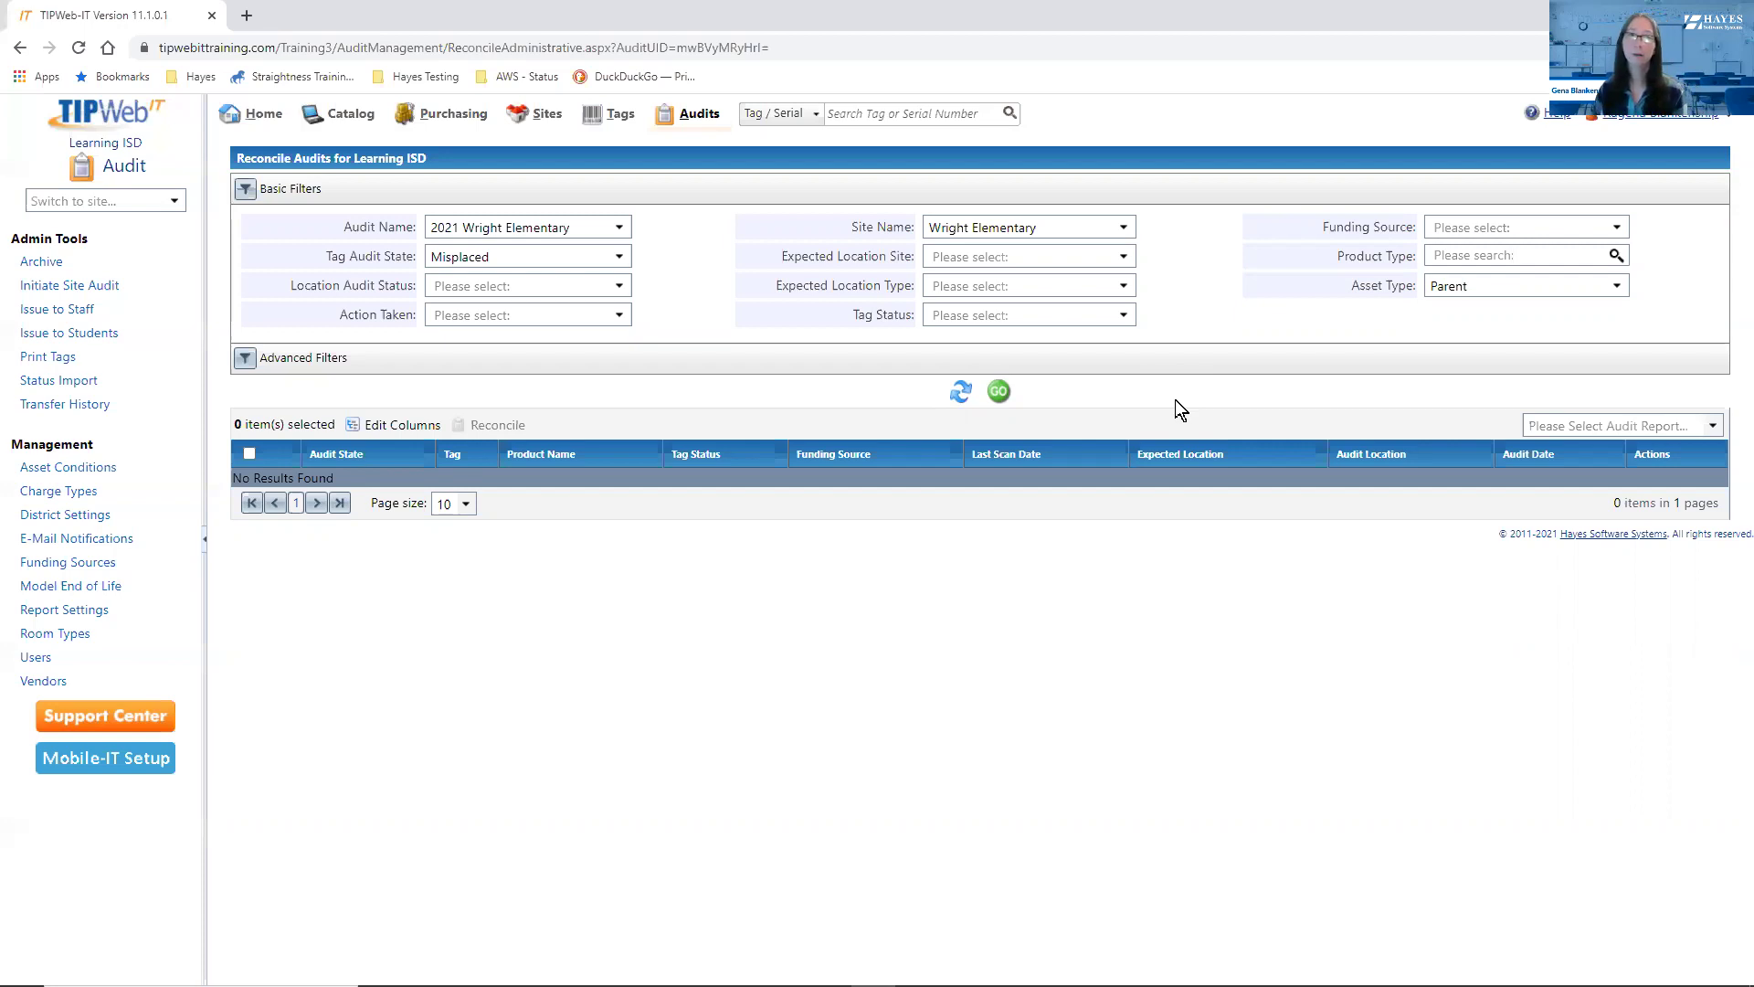
Switch the tag audit state filter from Misplaced to Missing and apply it
click(622, 251)
click(481, 326)
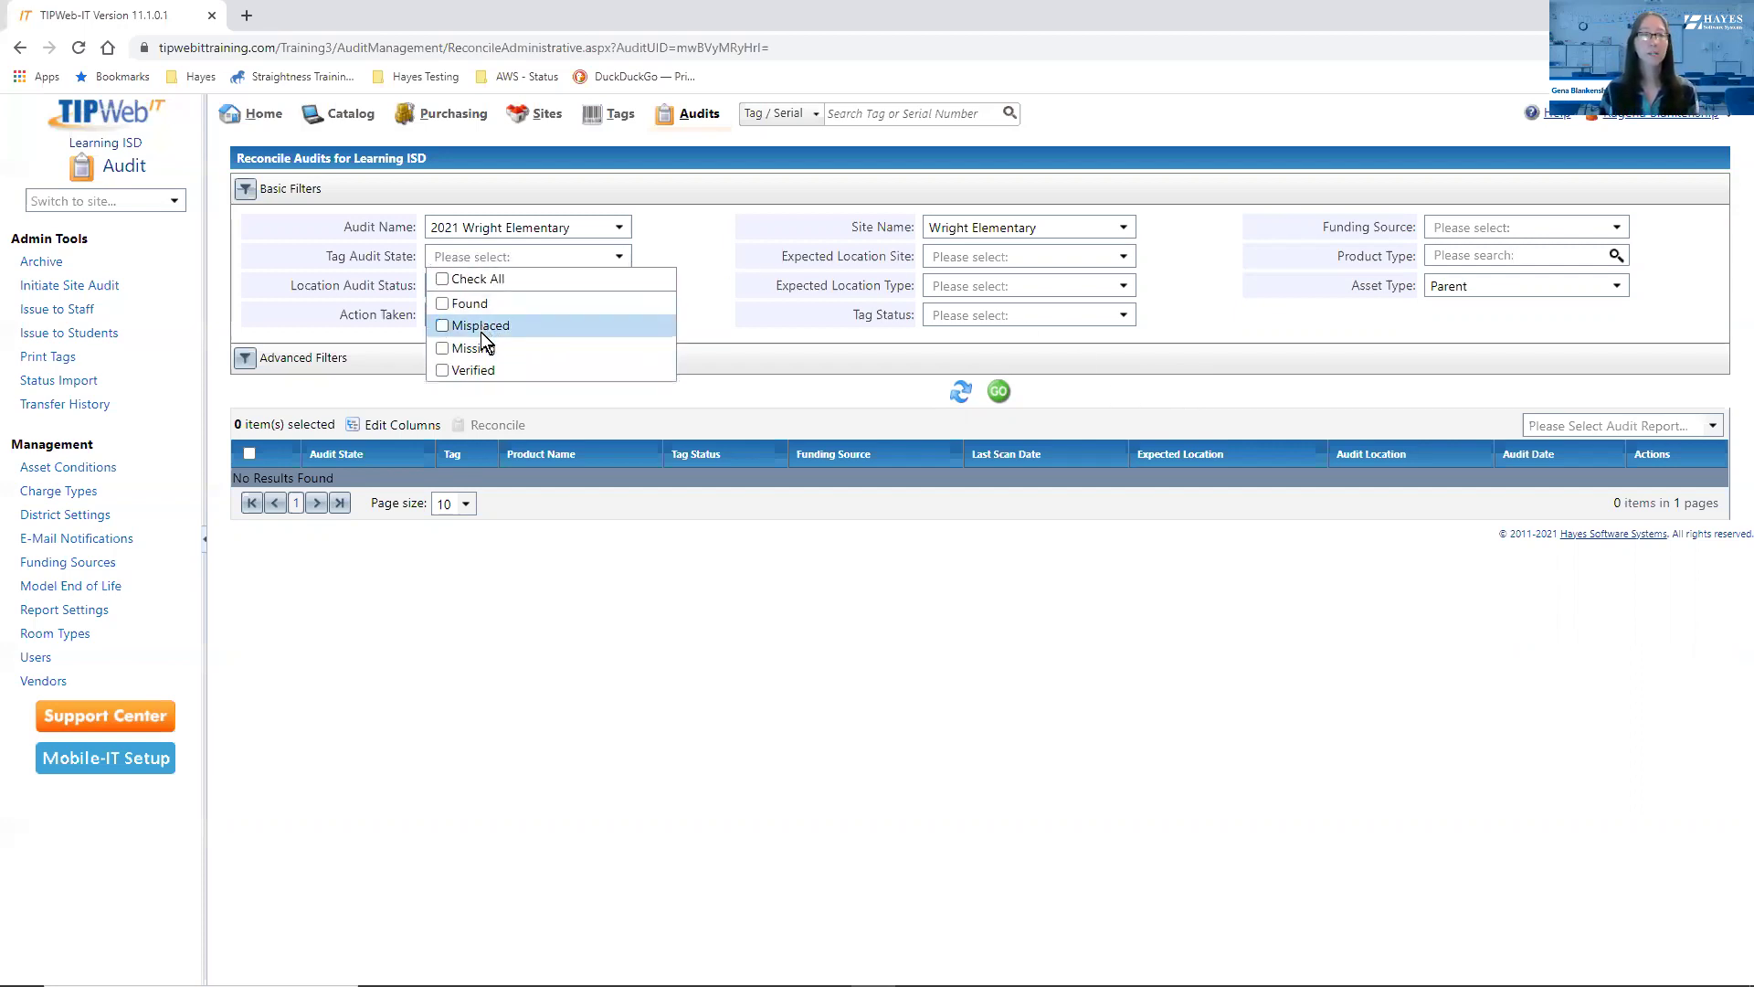
click(474, 348)
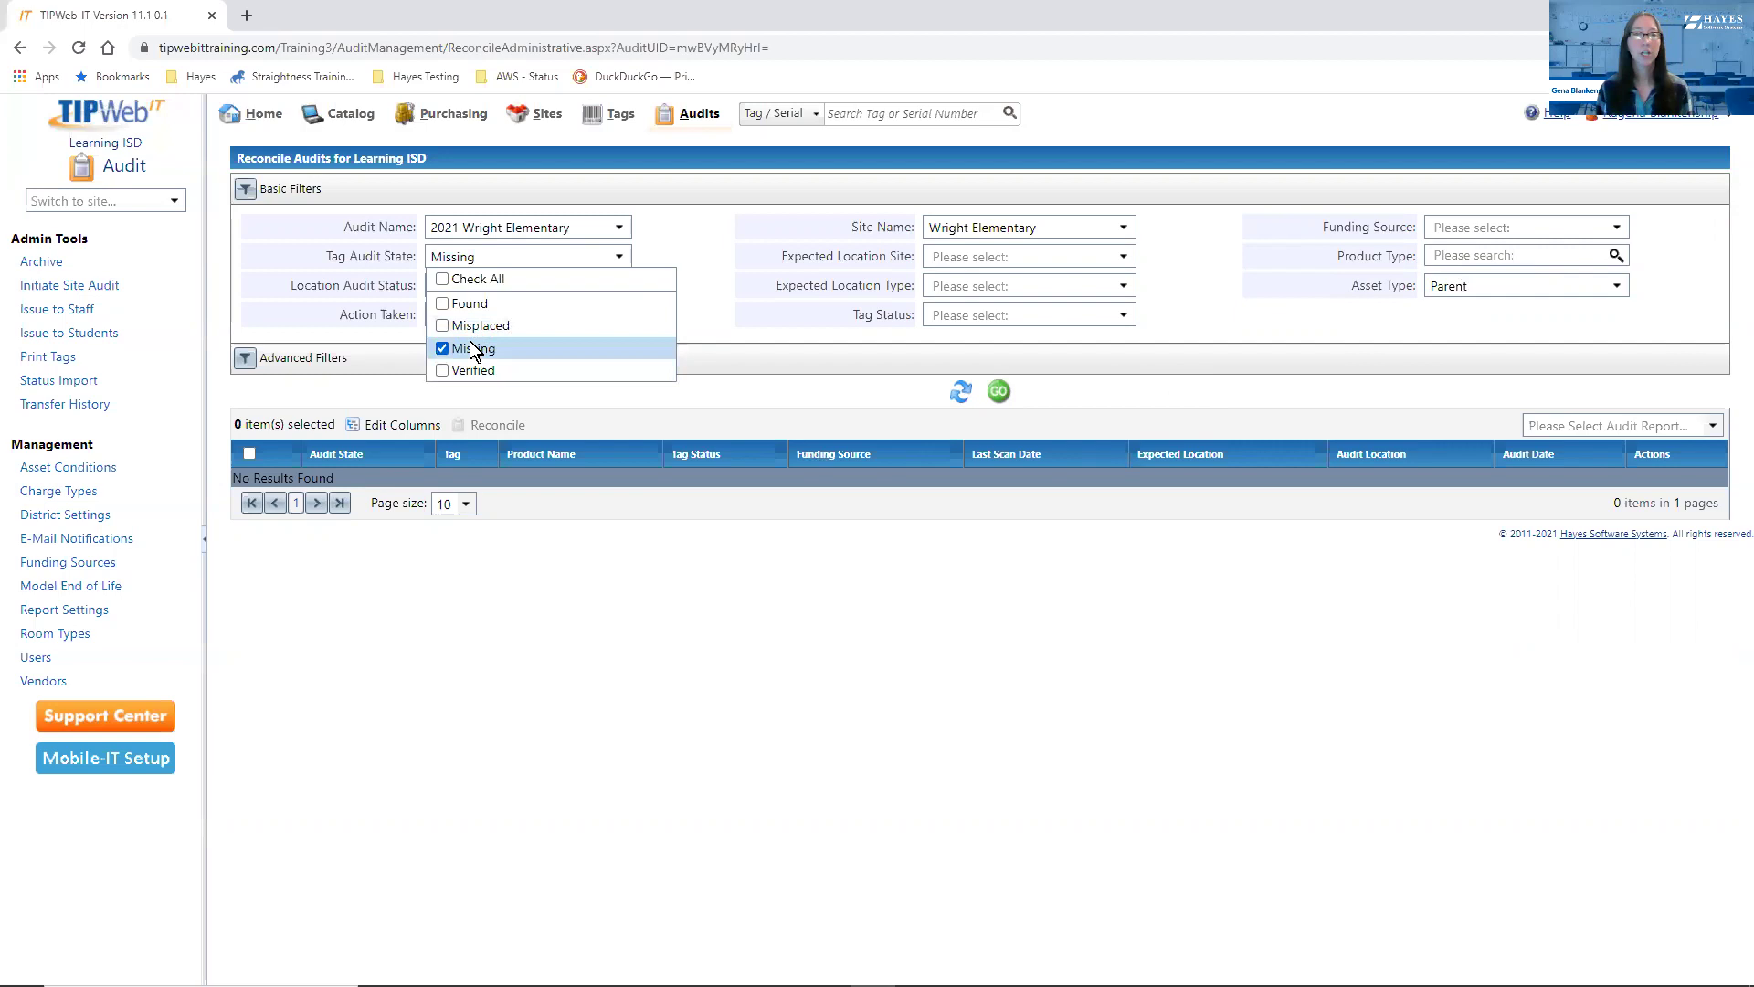
click(998, 390)
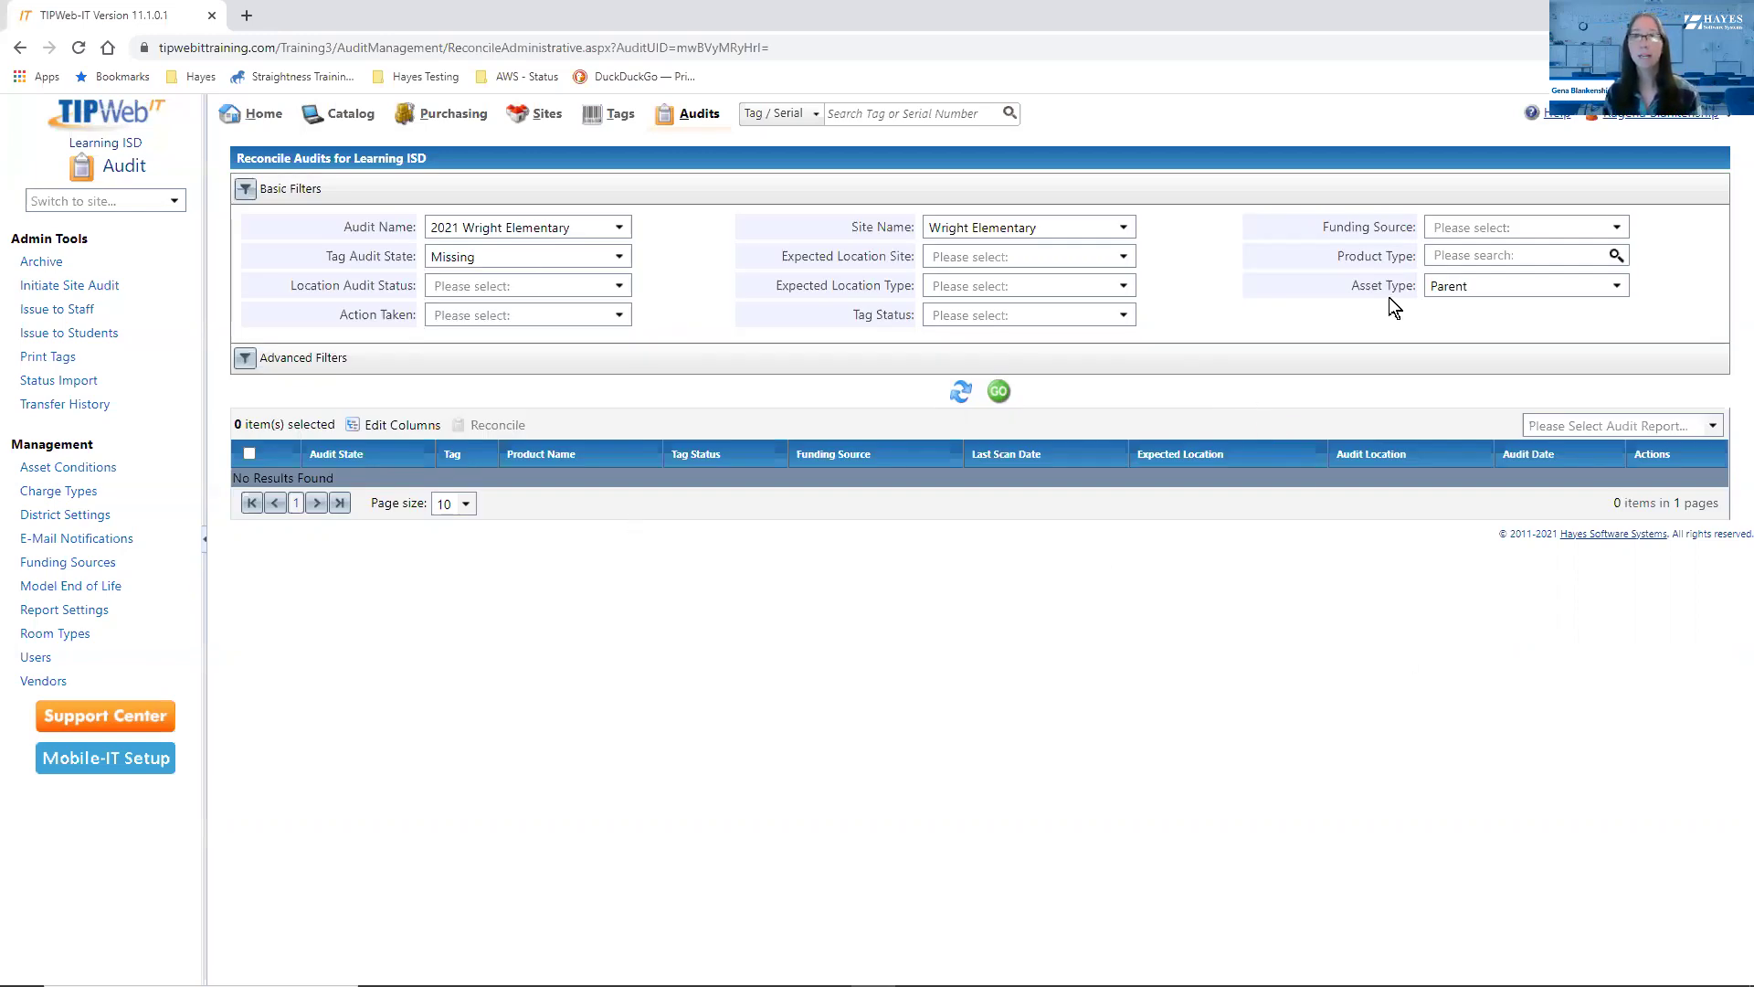
Clear the tag audit state filter and refresh the list of audited tags
click(616, 256)
click(443, 348)
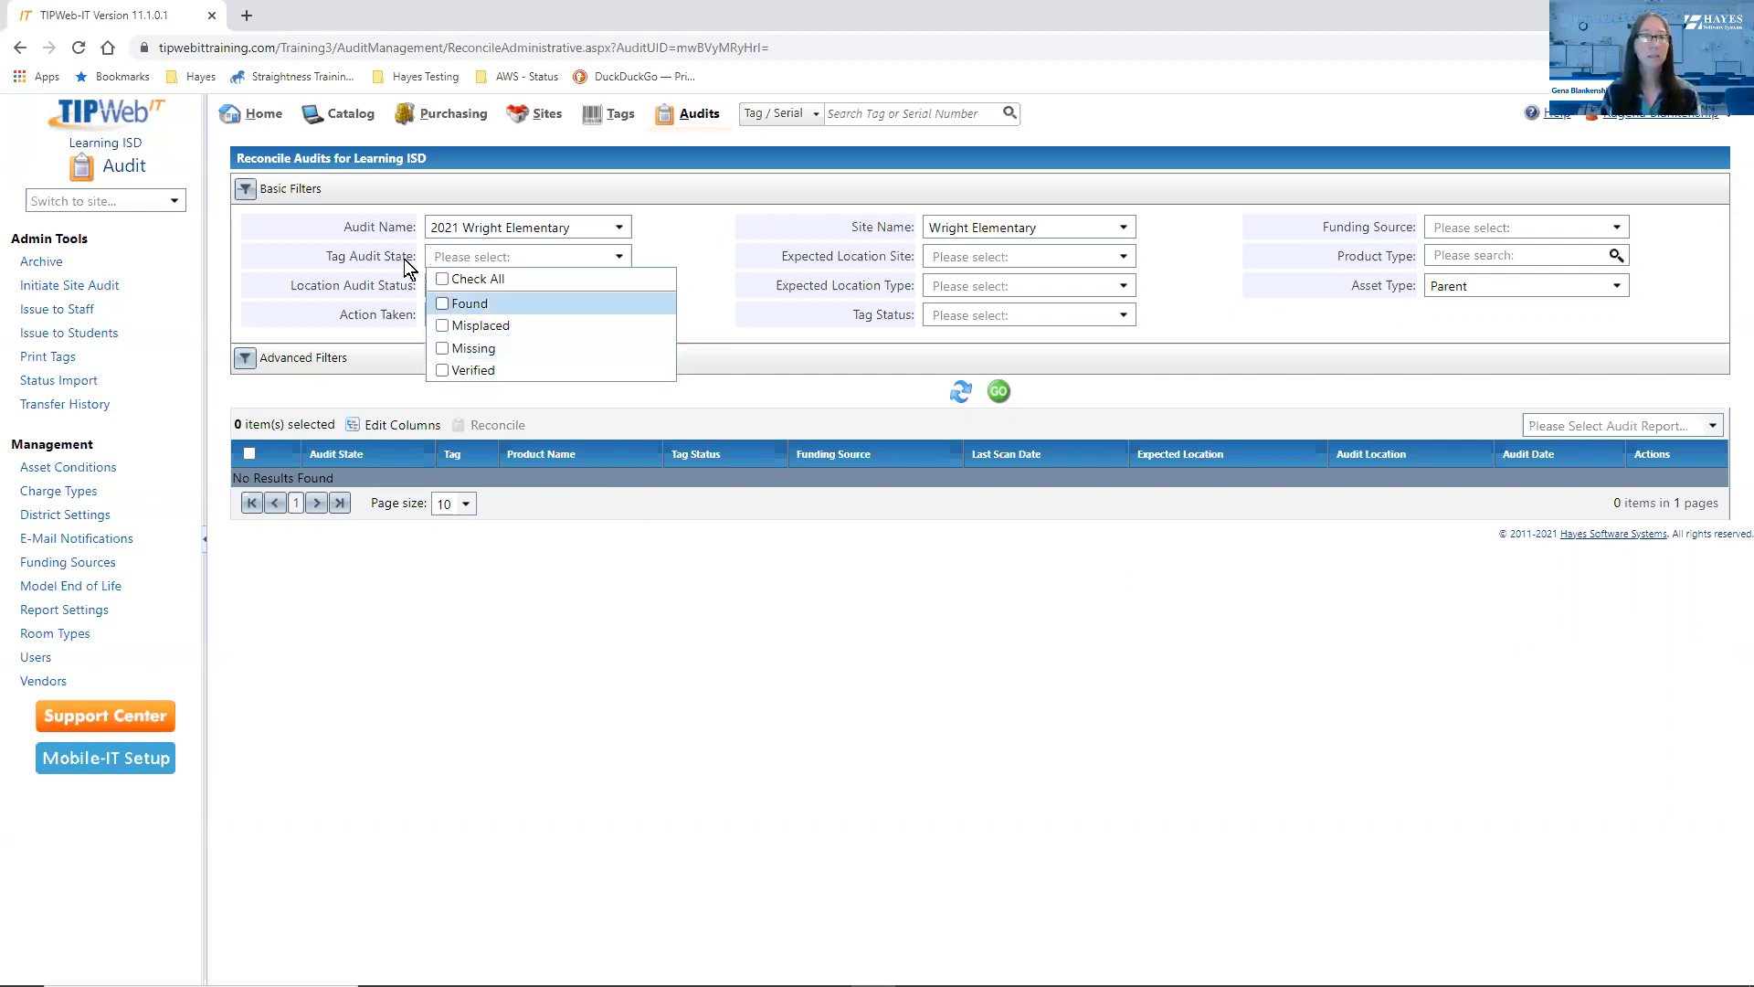
click(999, 391)
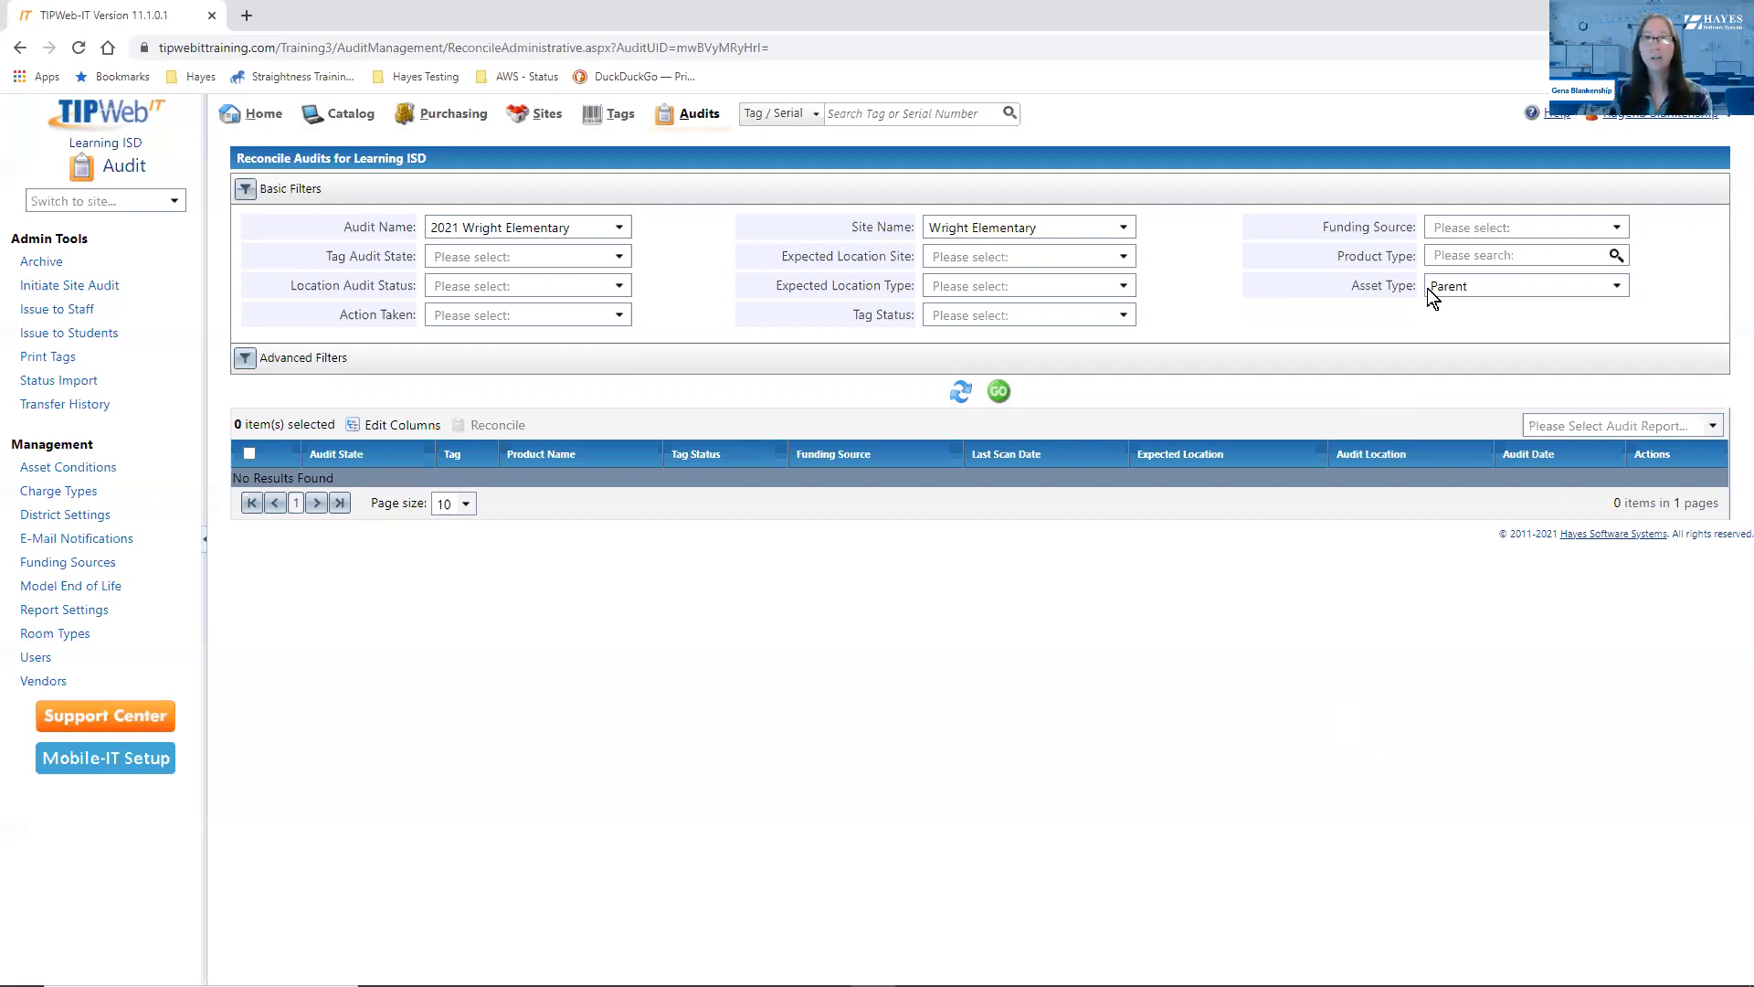
Change the asset type filter from Parent to Component and apply it to the tag list
click(1616, 285)
click(1503, 357)
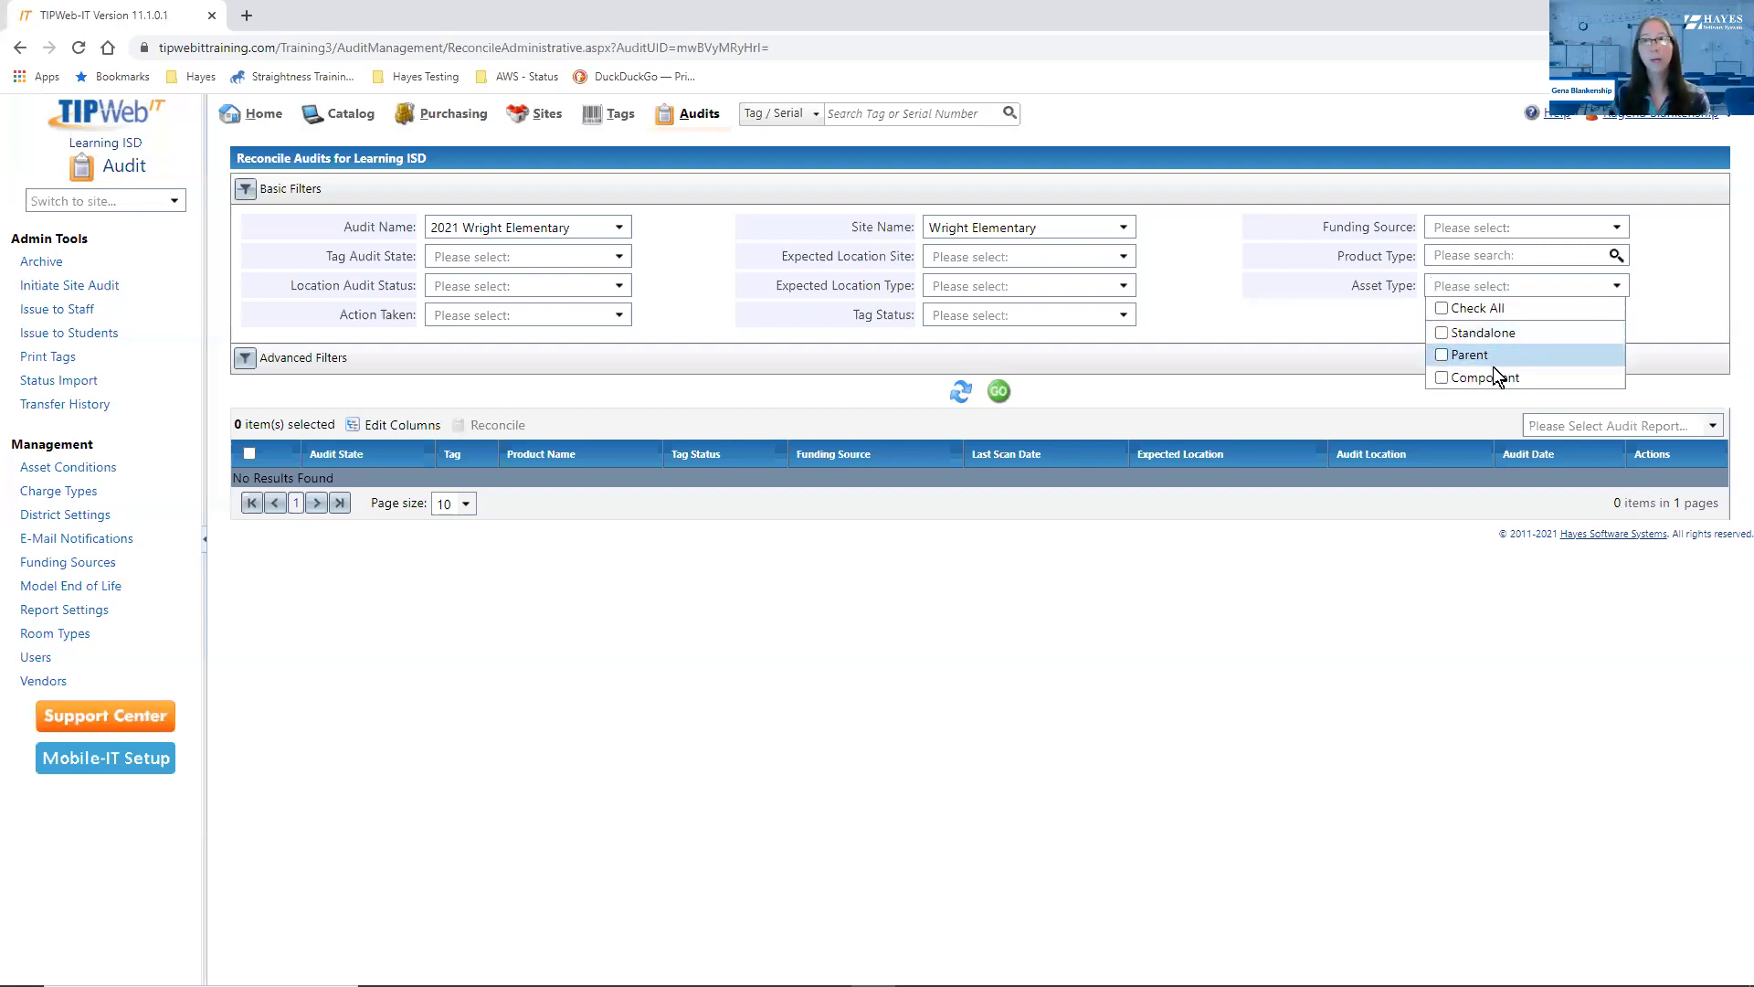
click(1493, 378)
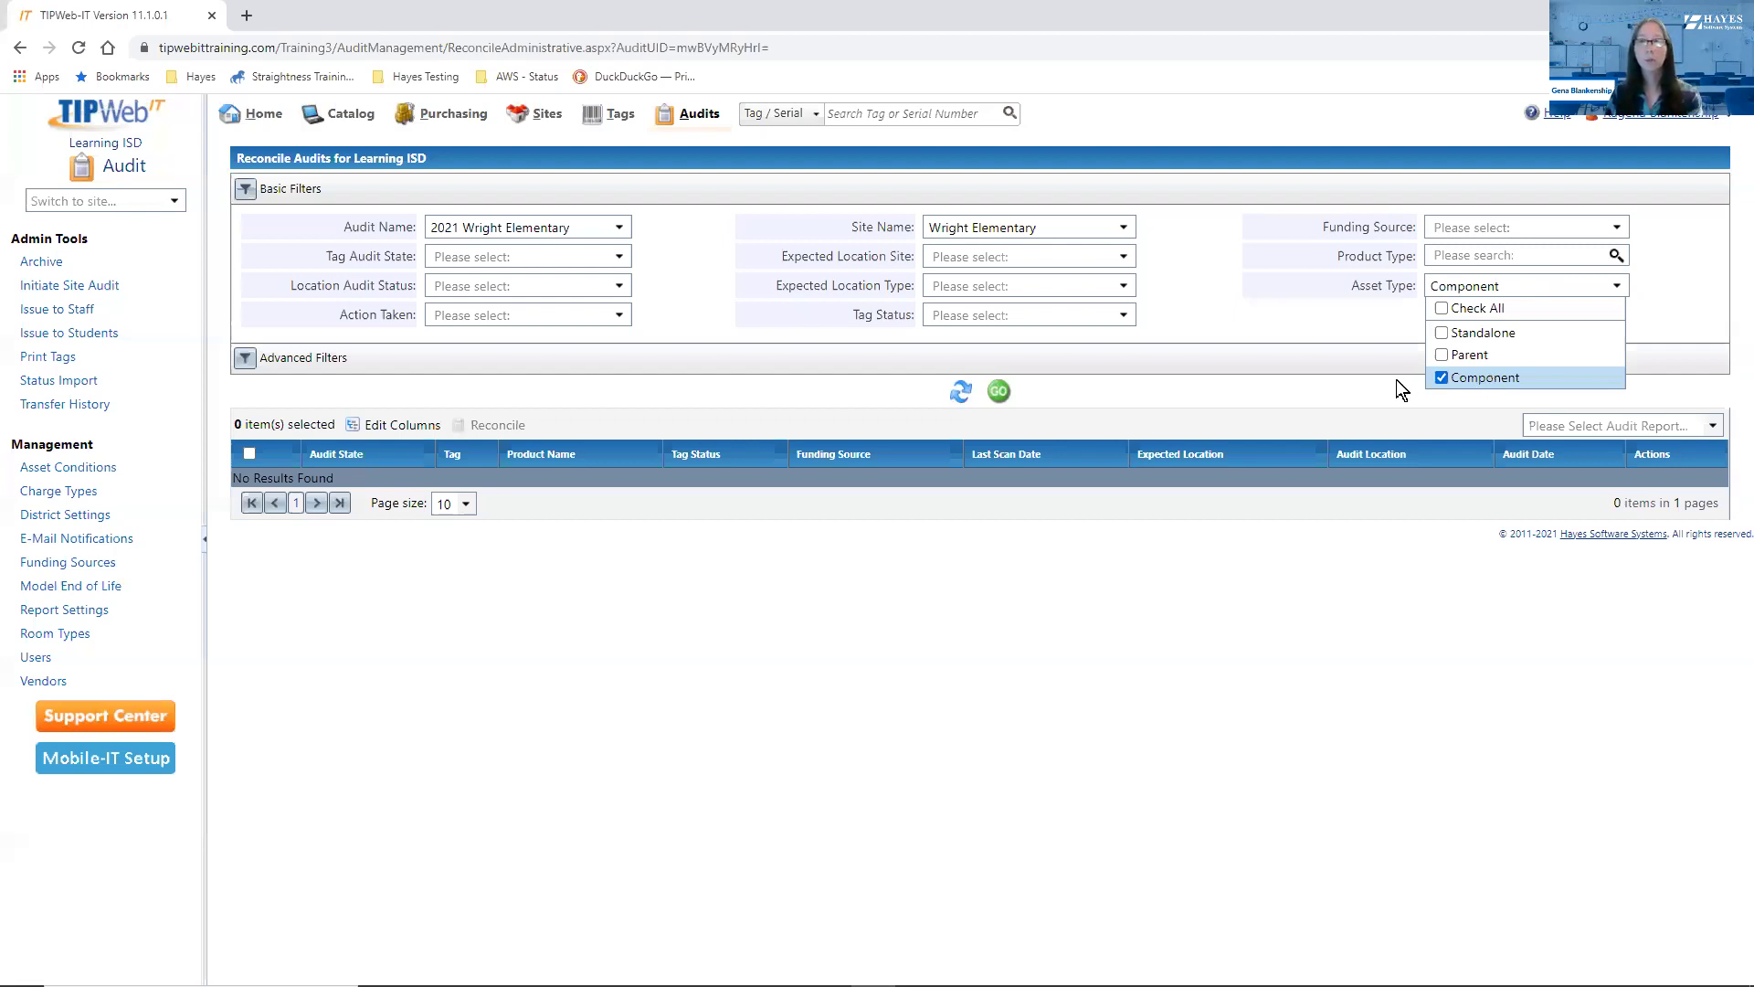
click(999, 391)
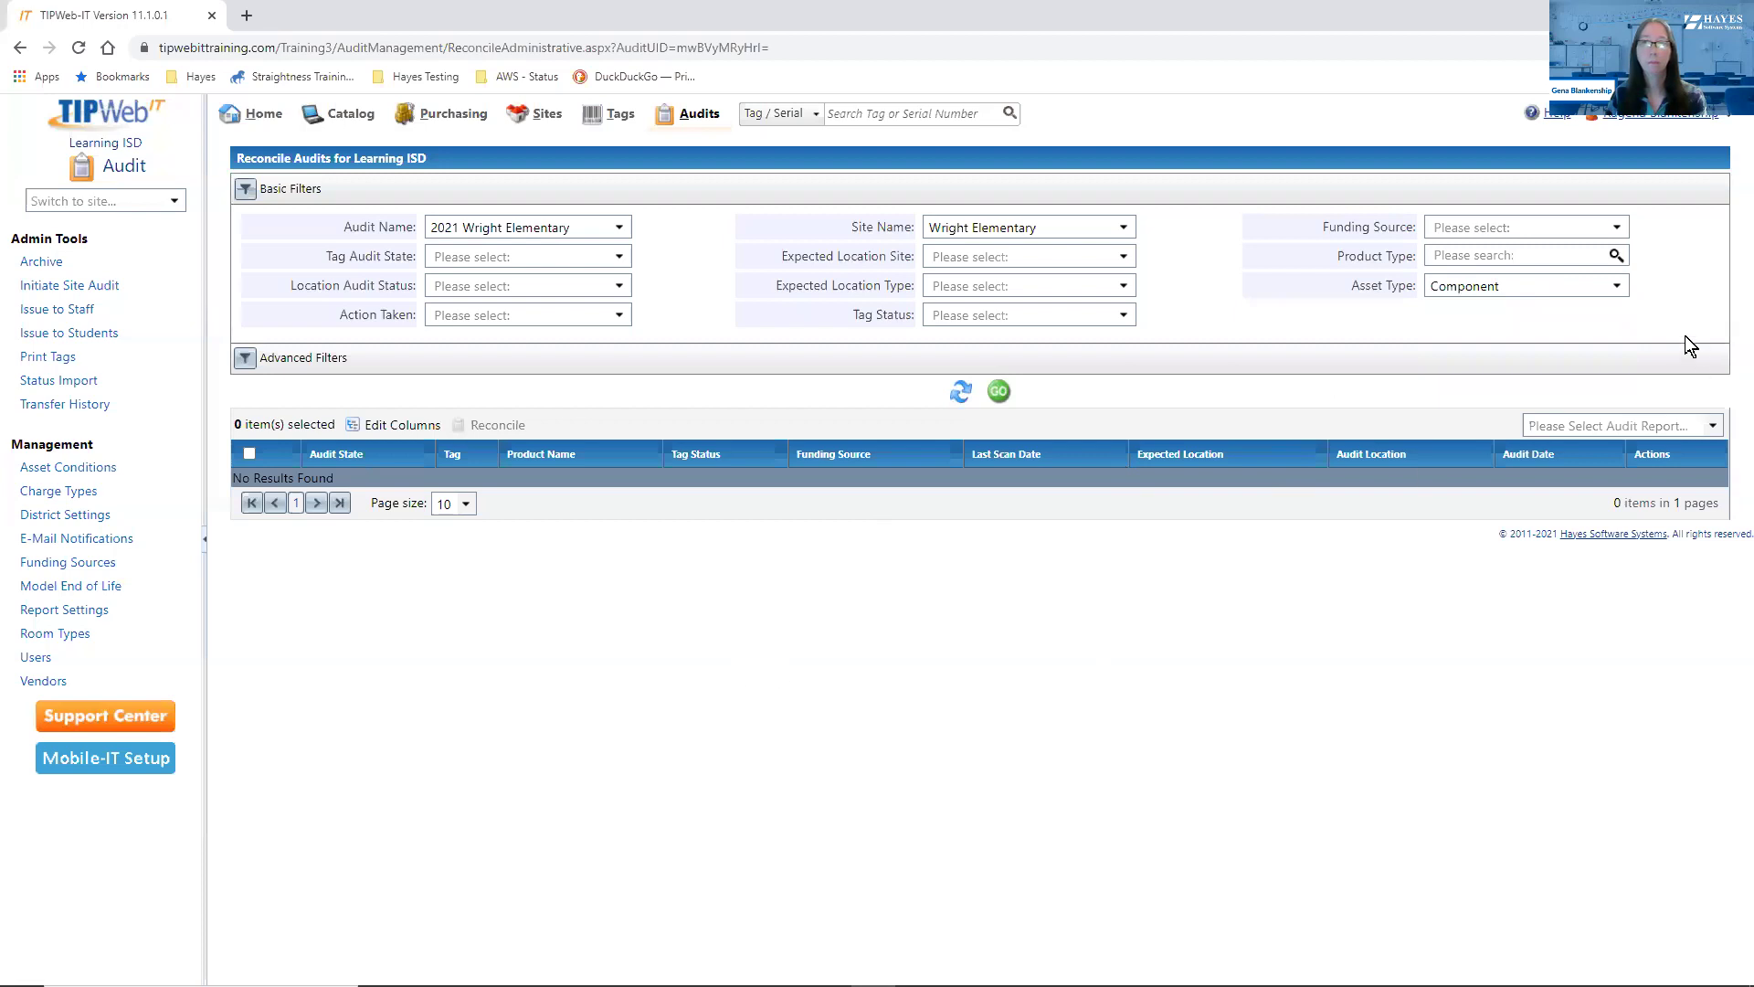
Clear the asset type filter and list only the audit's tags in the Misplaced tag audit state
click(1617, 285)
click(1439, 378)
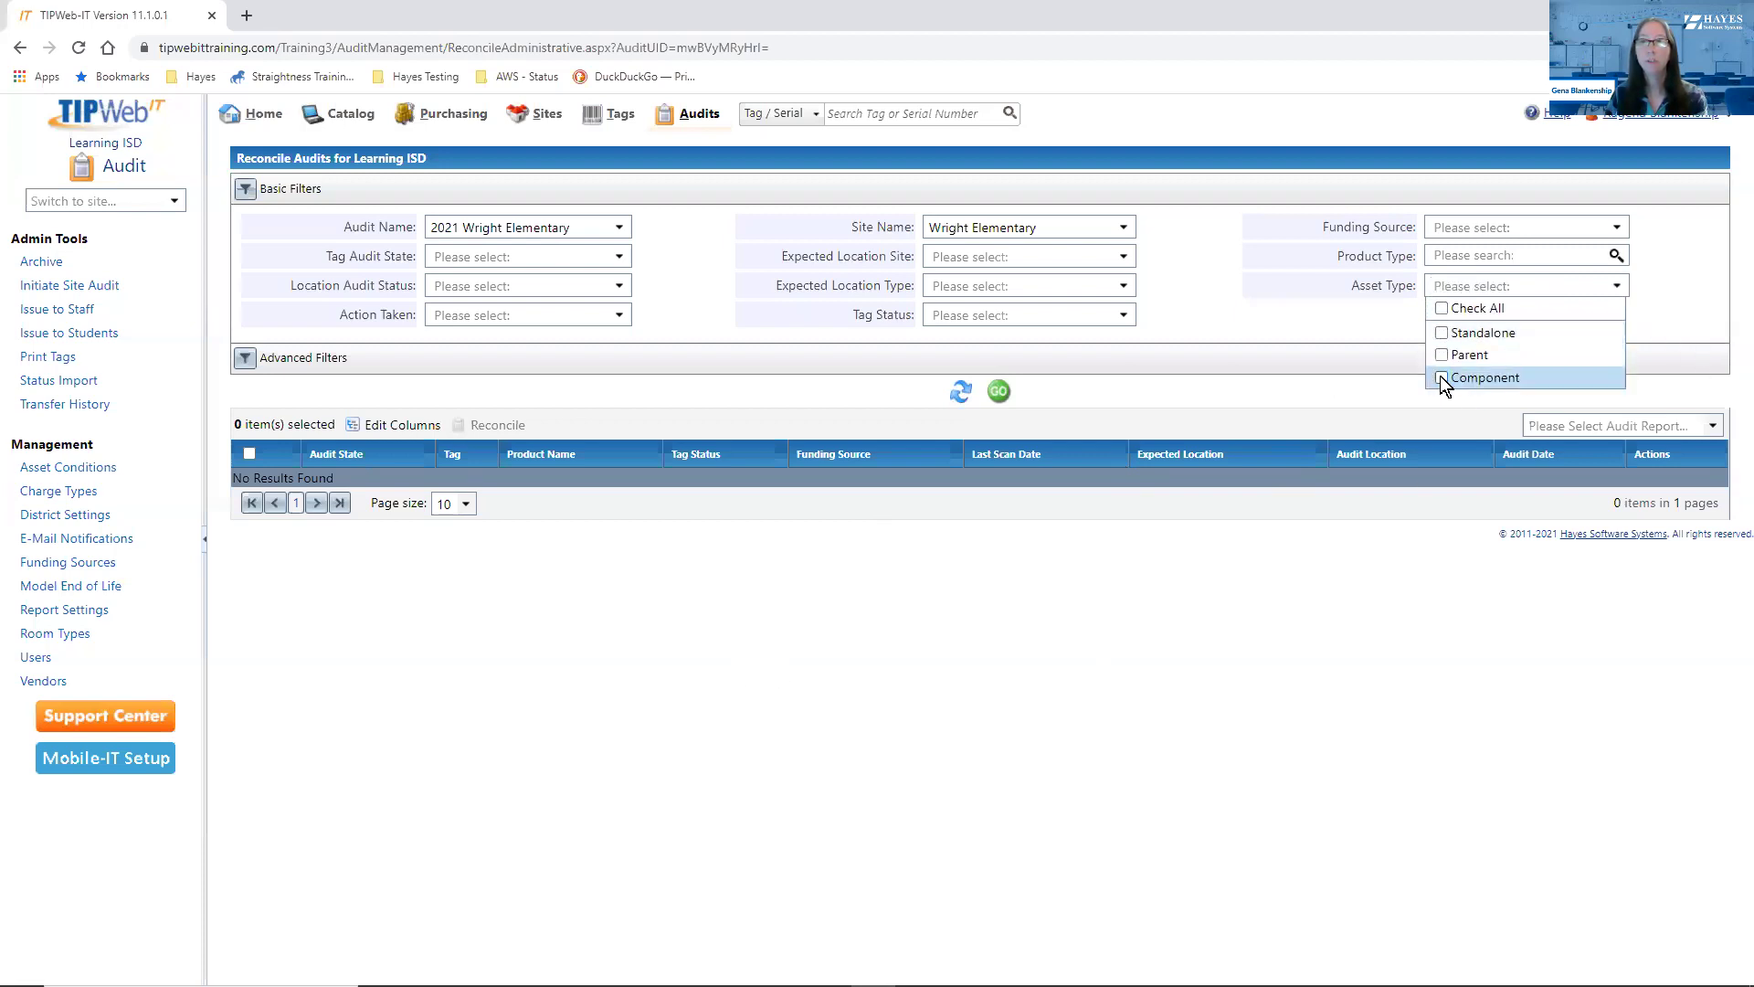
click(1347, 408)
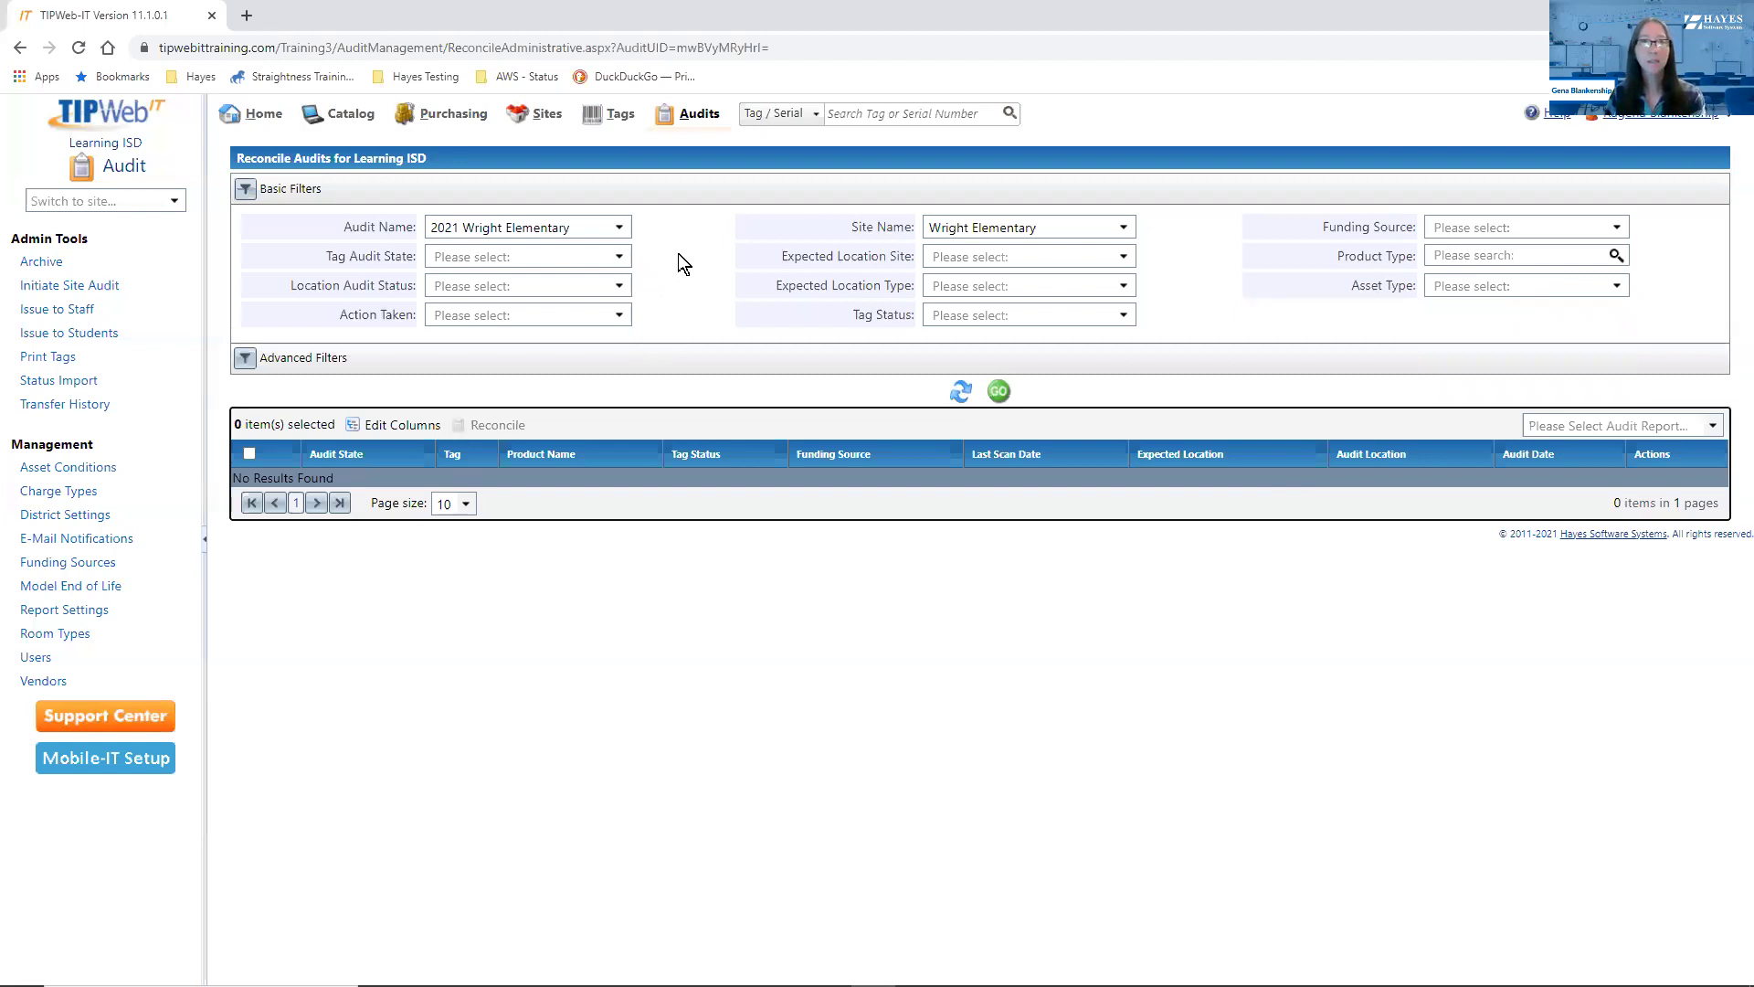
click(618, 259)
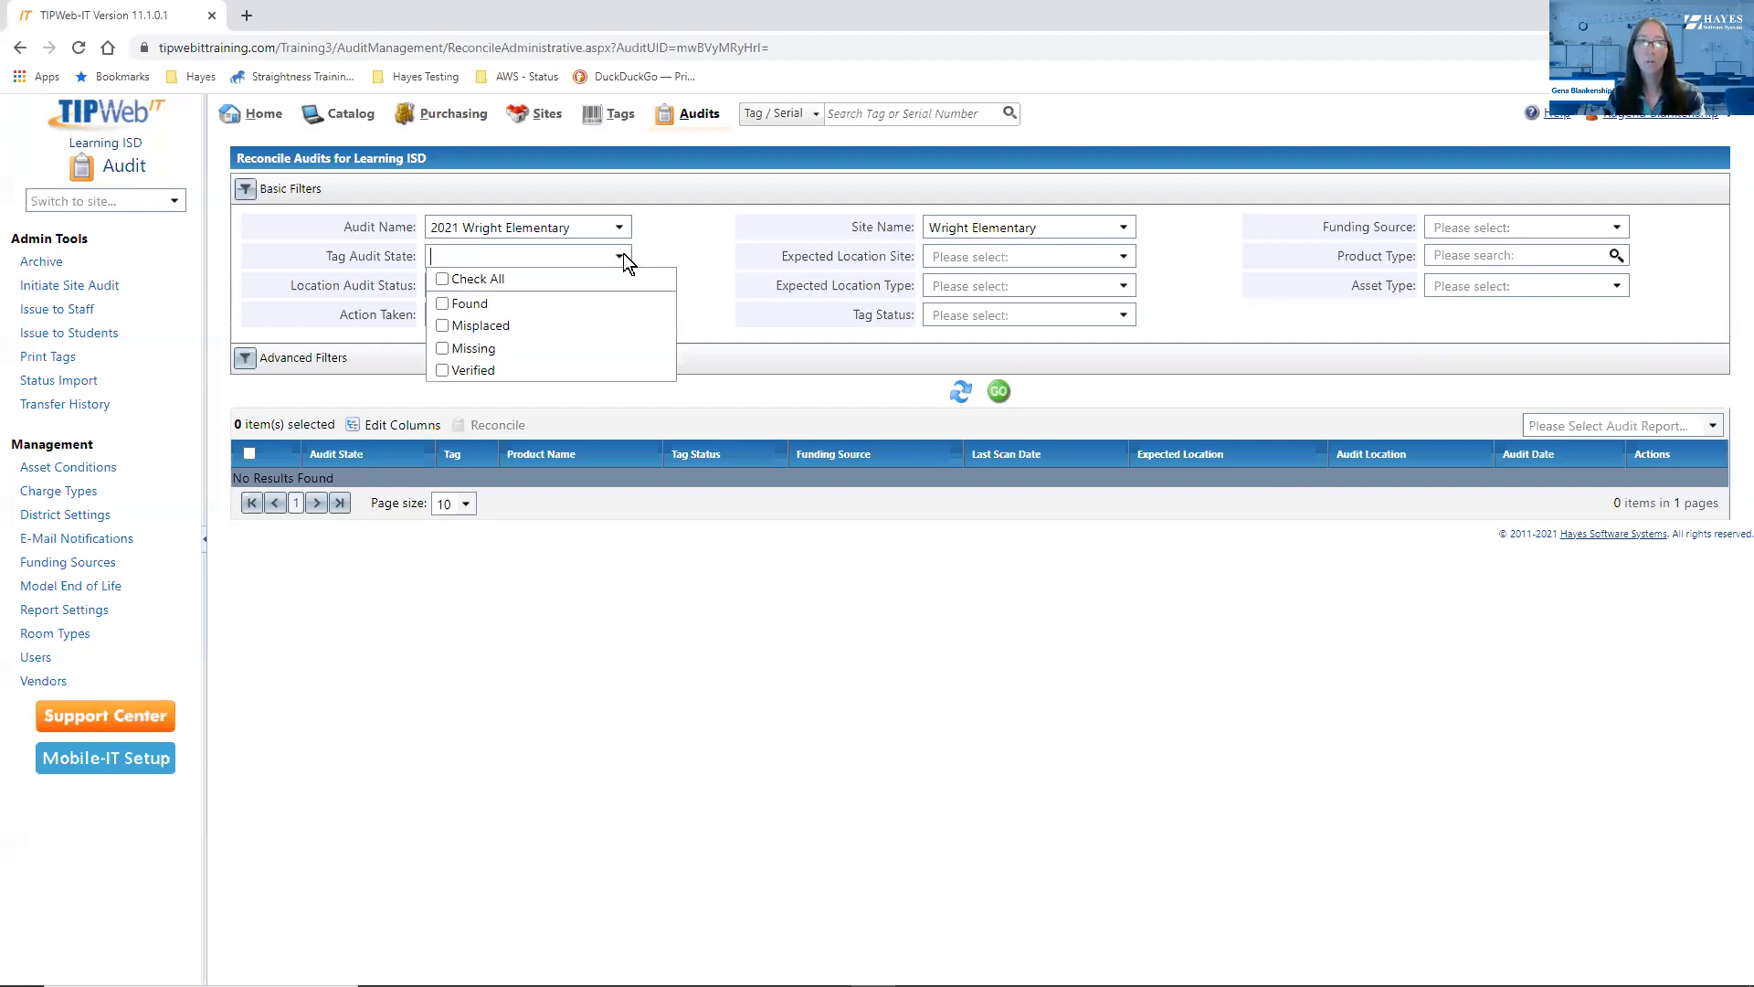
click(443, 326)
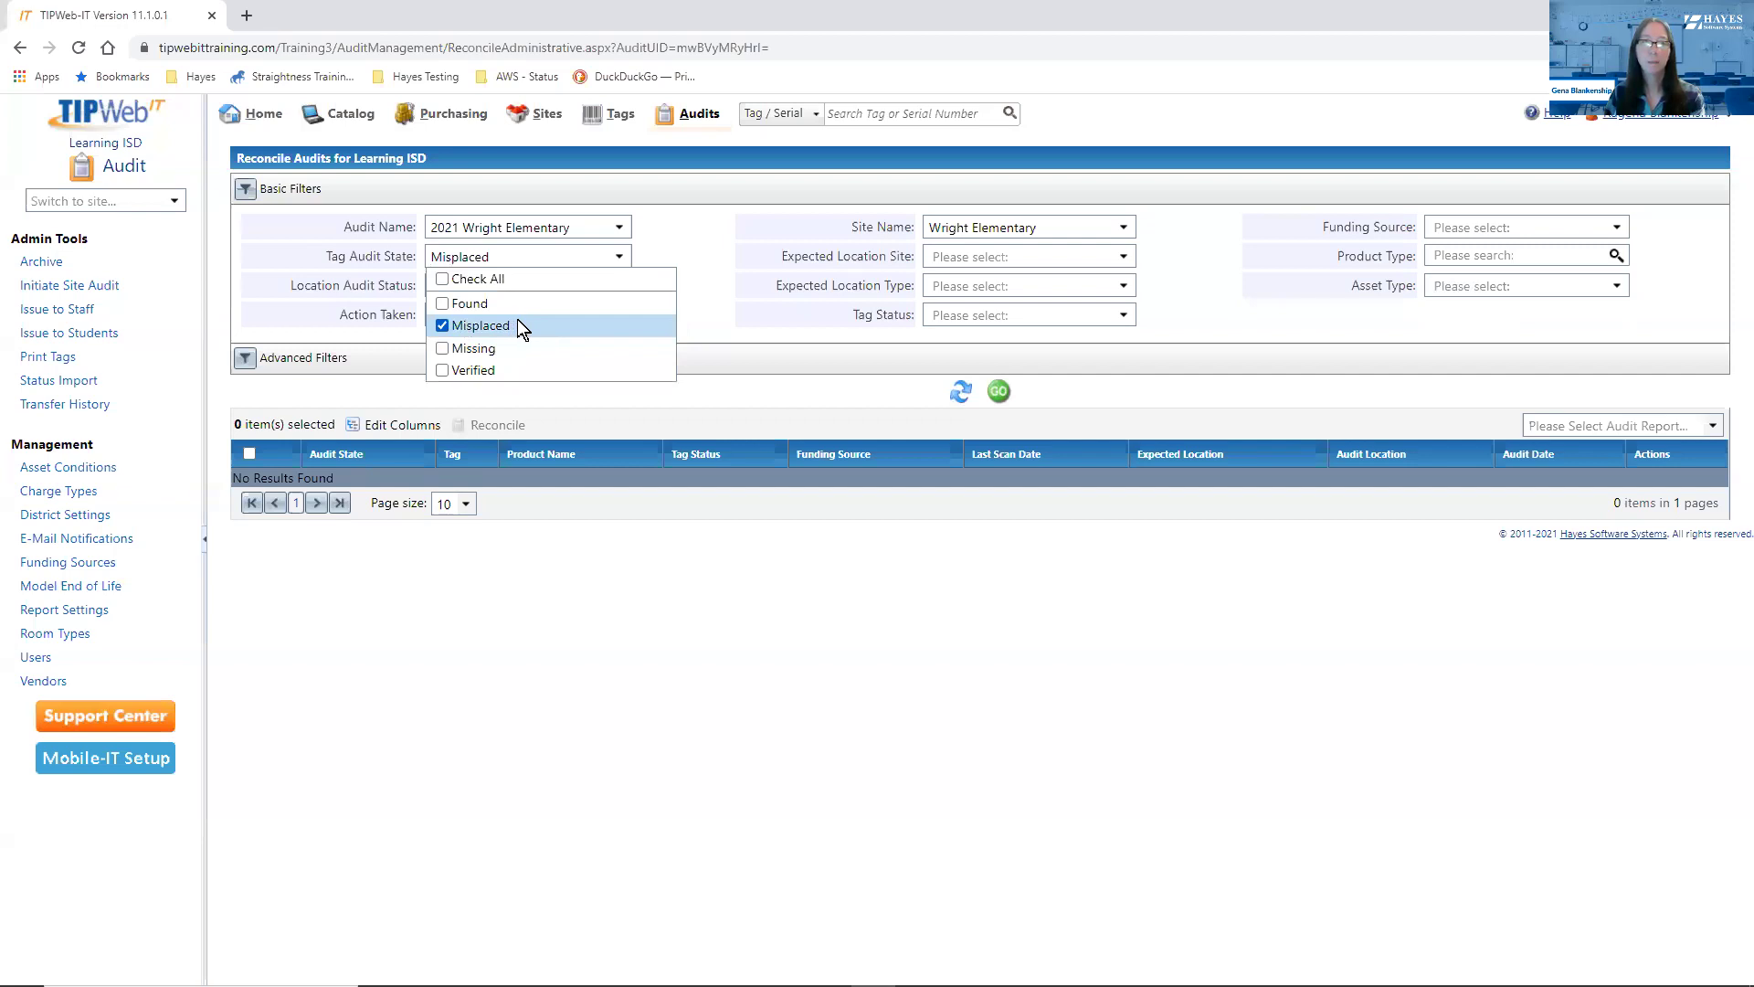
click(998, 392)
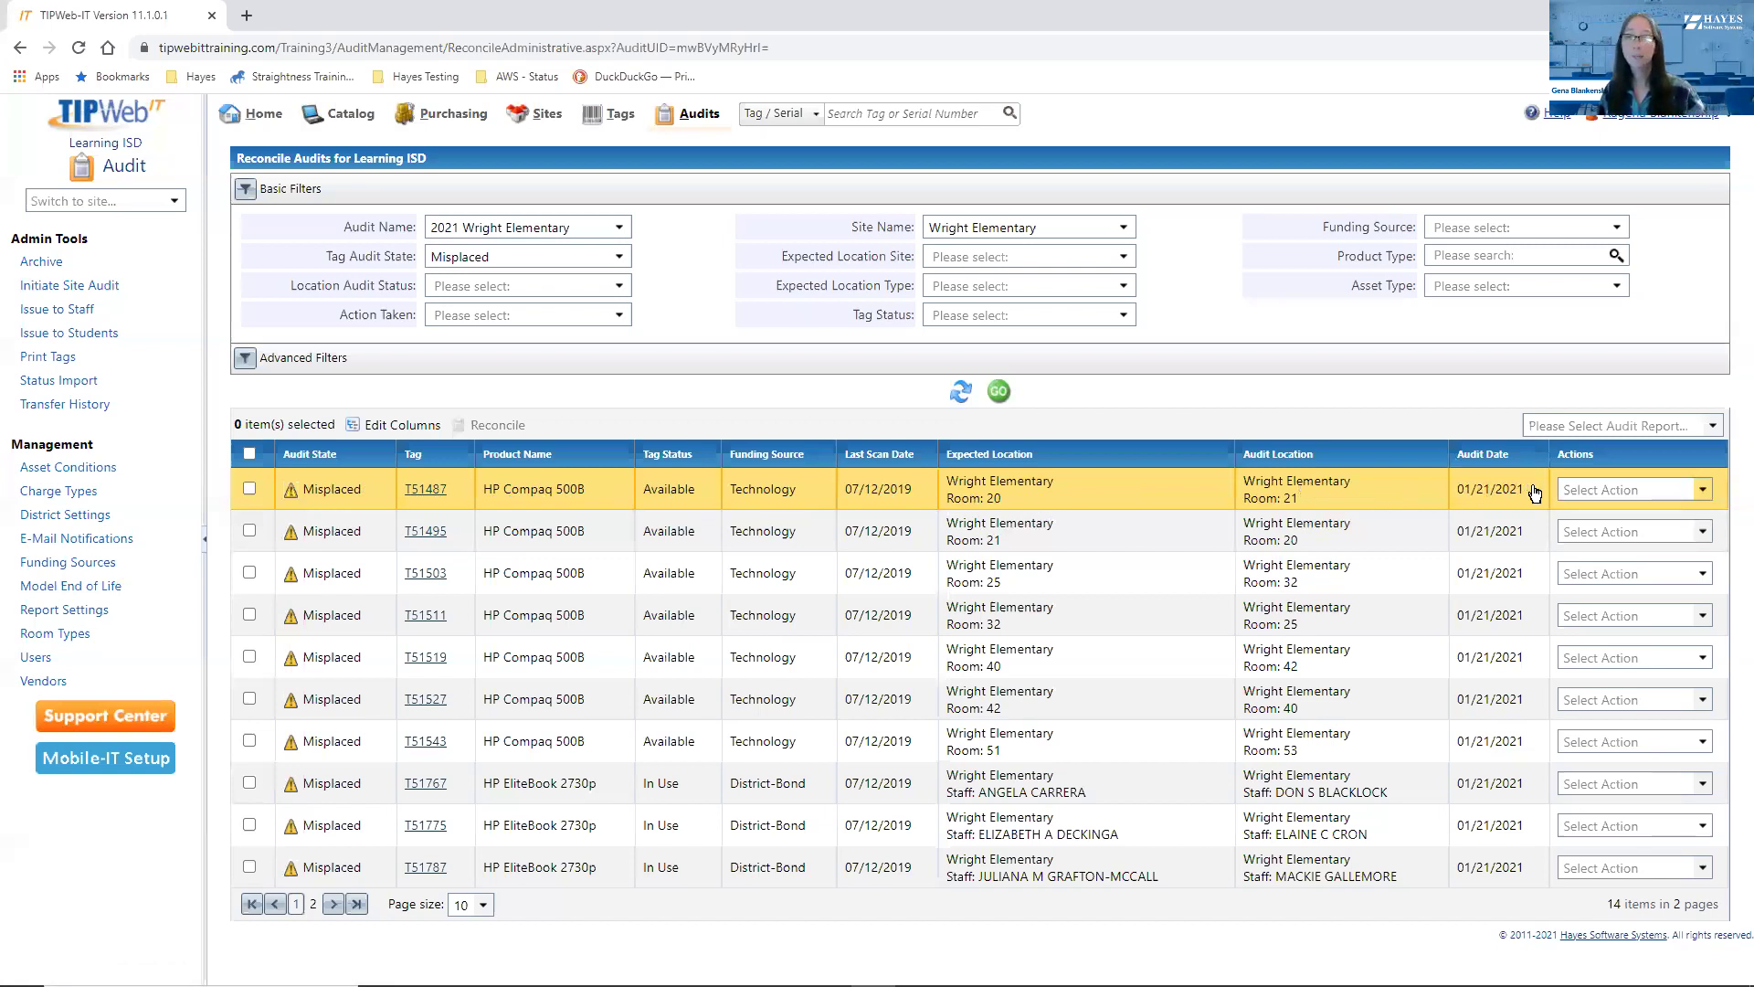
Transfer misplaced tag T51487 to room 21 with status In Use and the status note "collect to scanned location"
click(1703, 492)
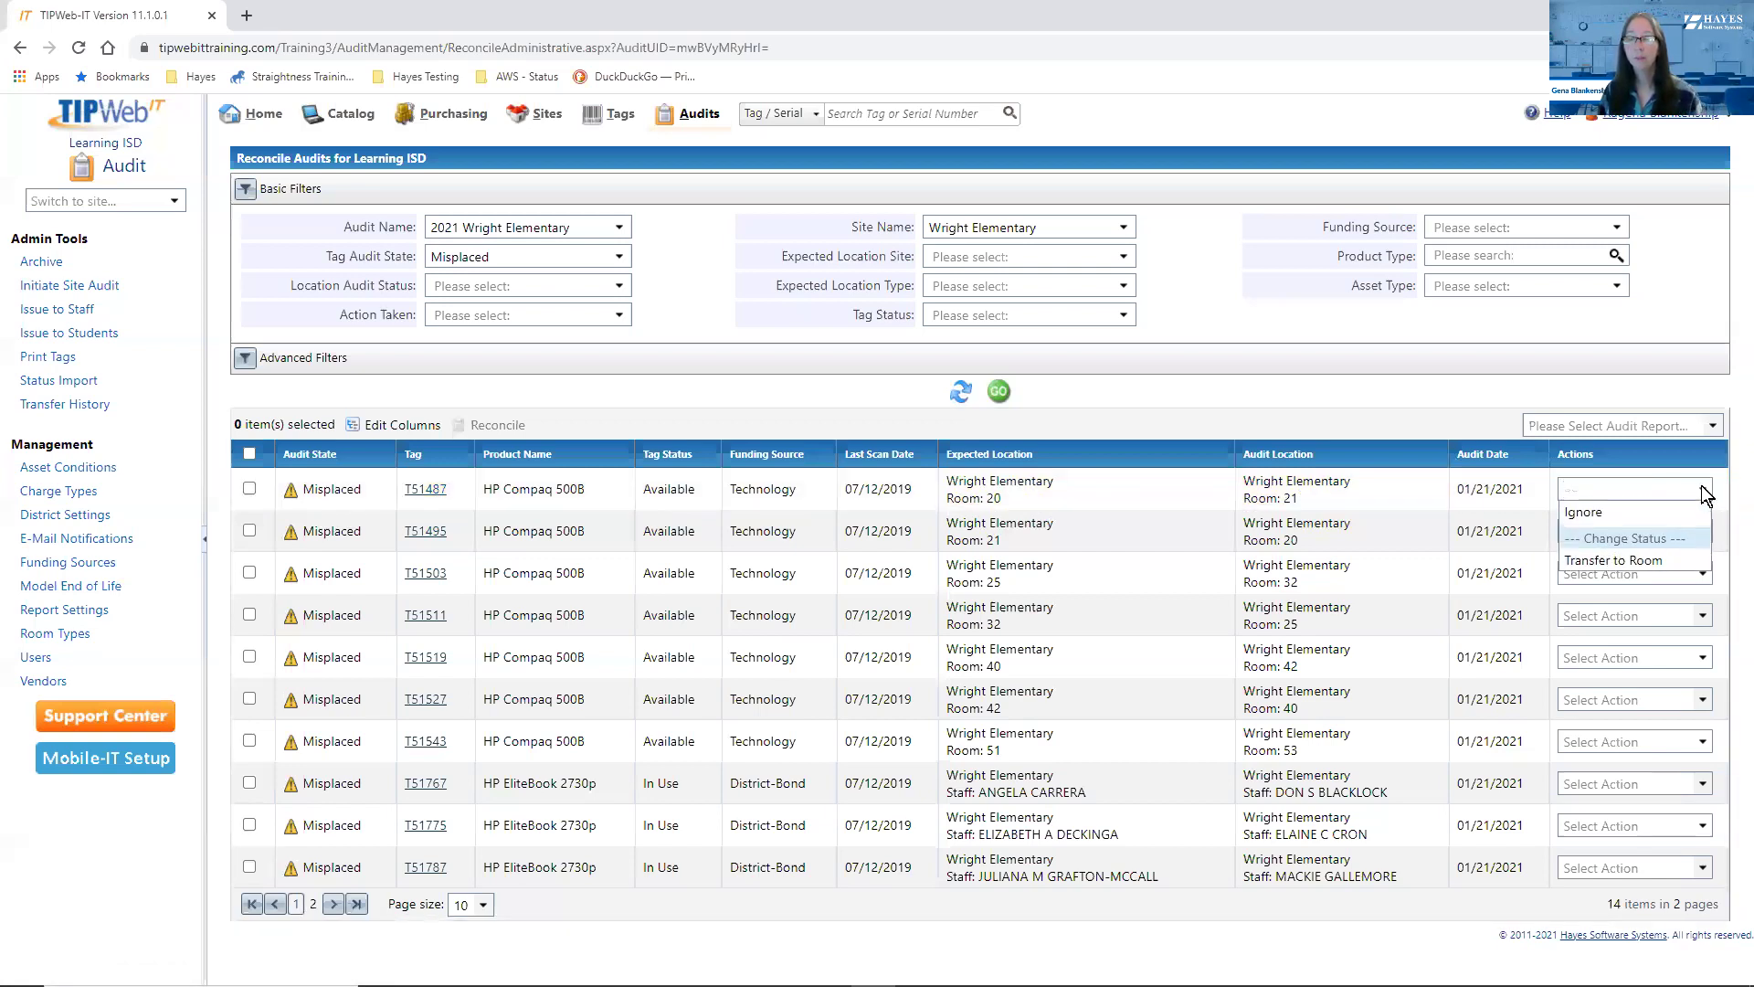
click(1607, 561)
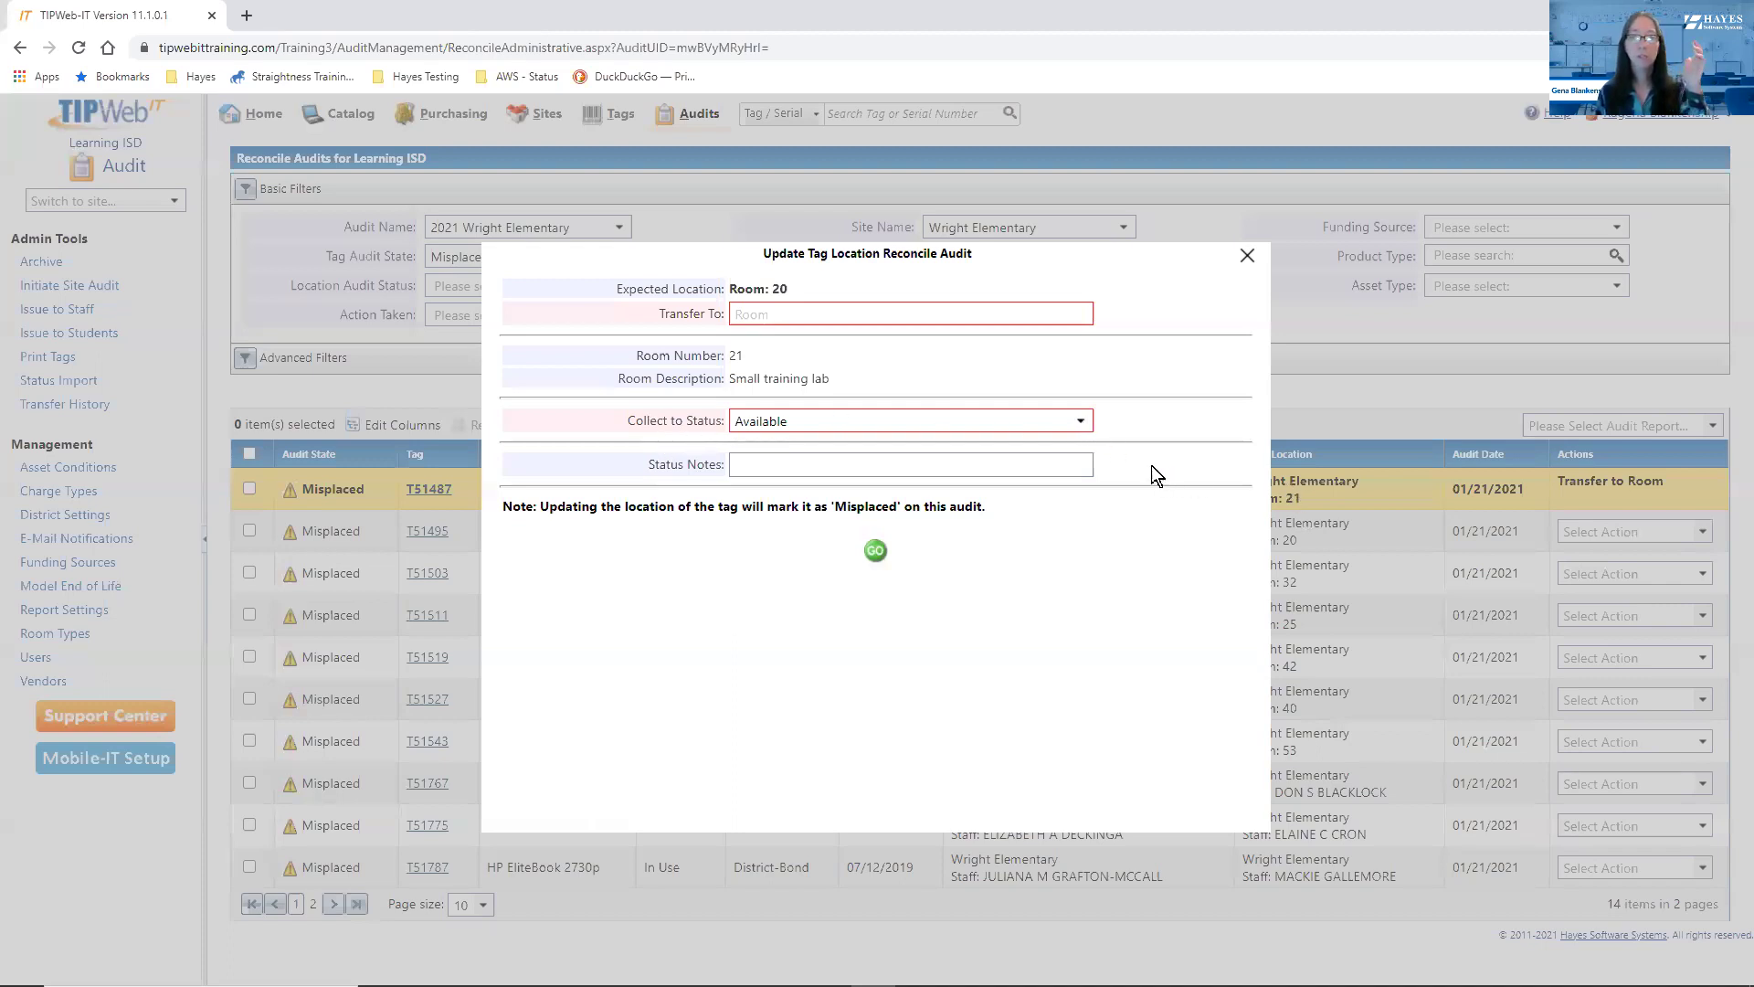
click(1079, 428)
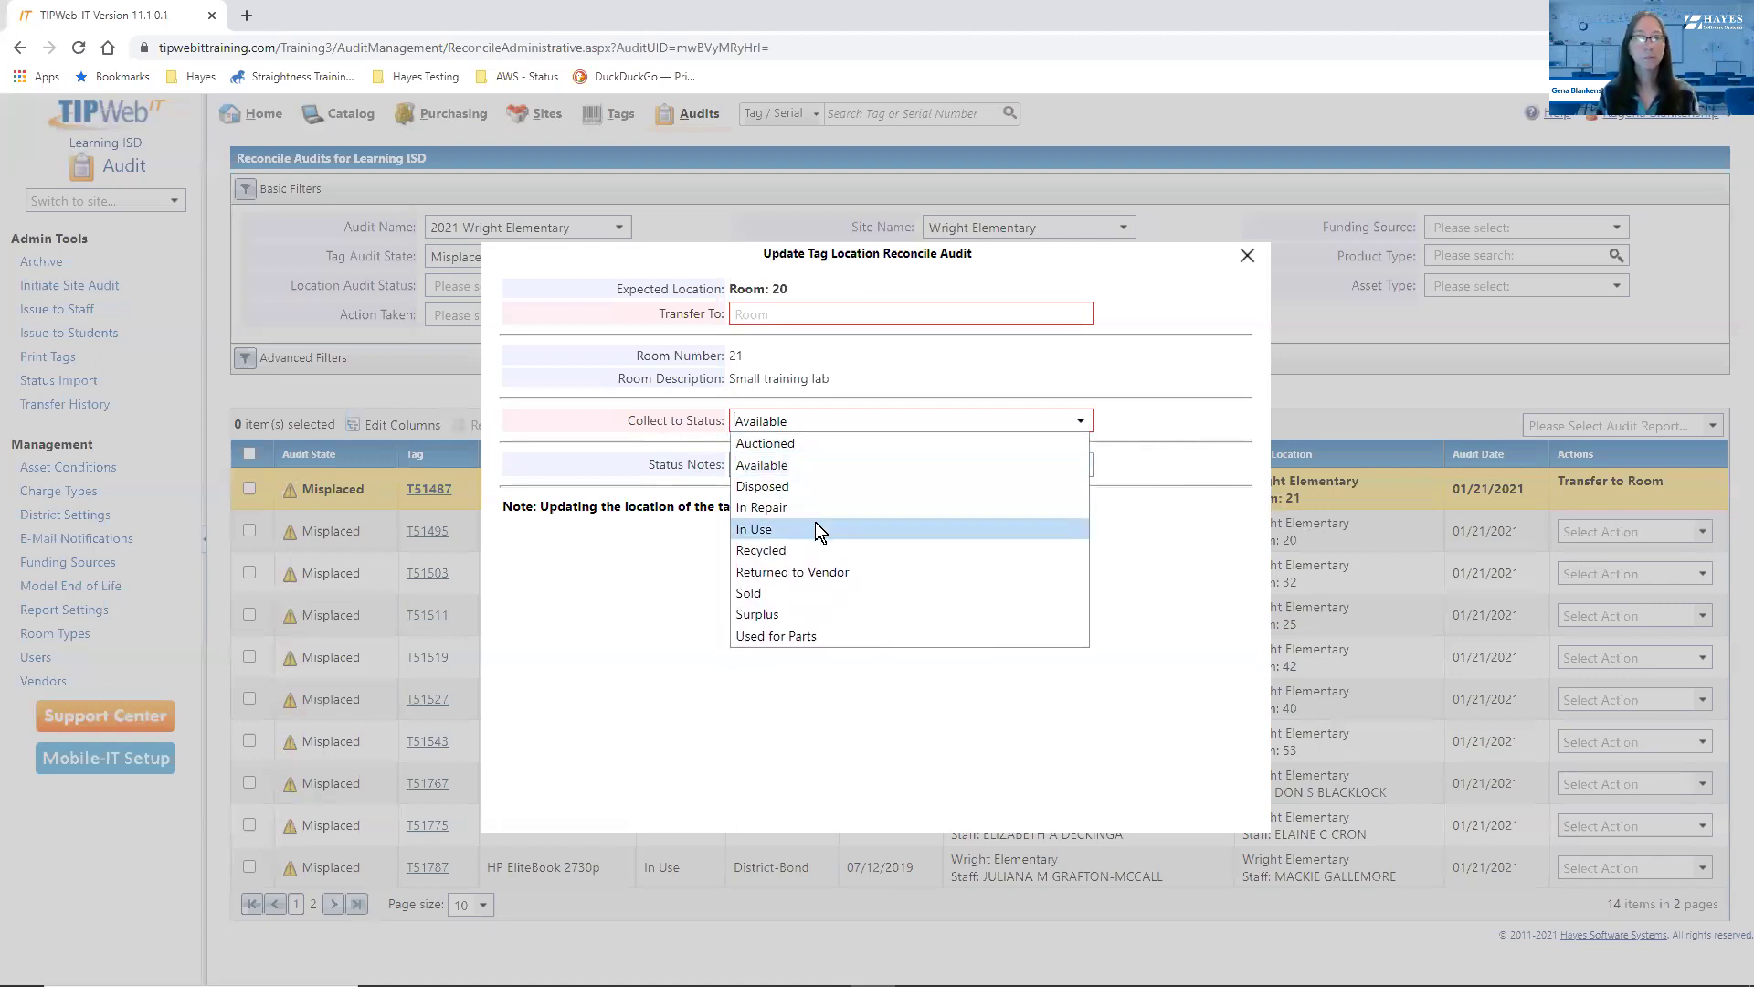
click(815, 523)
click(842, 472)
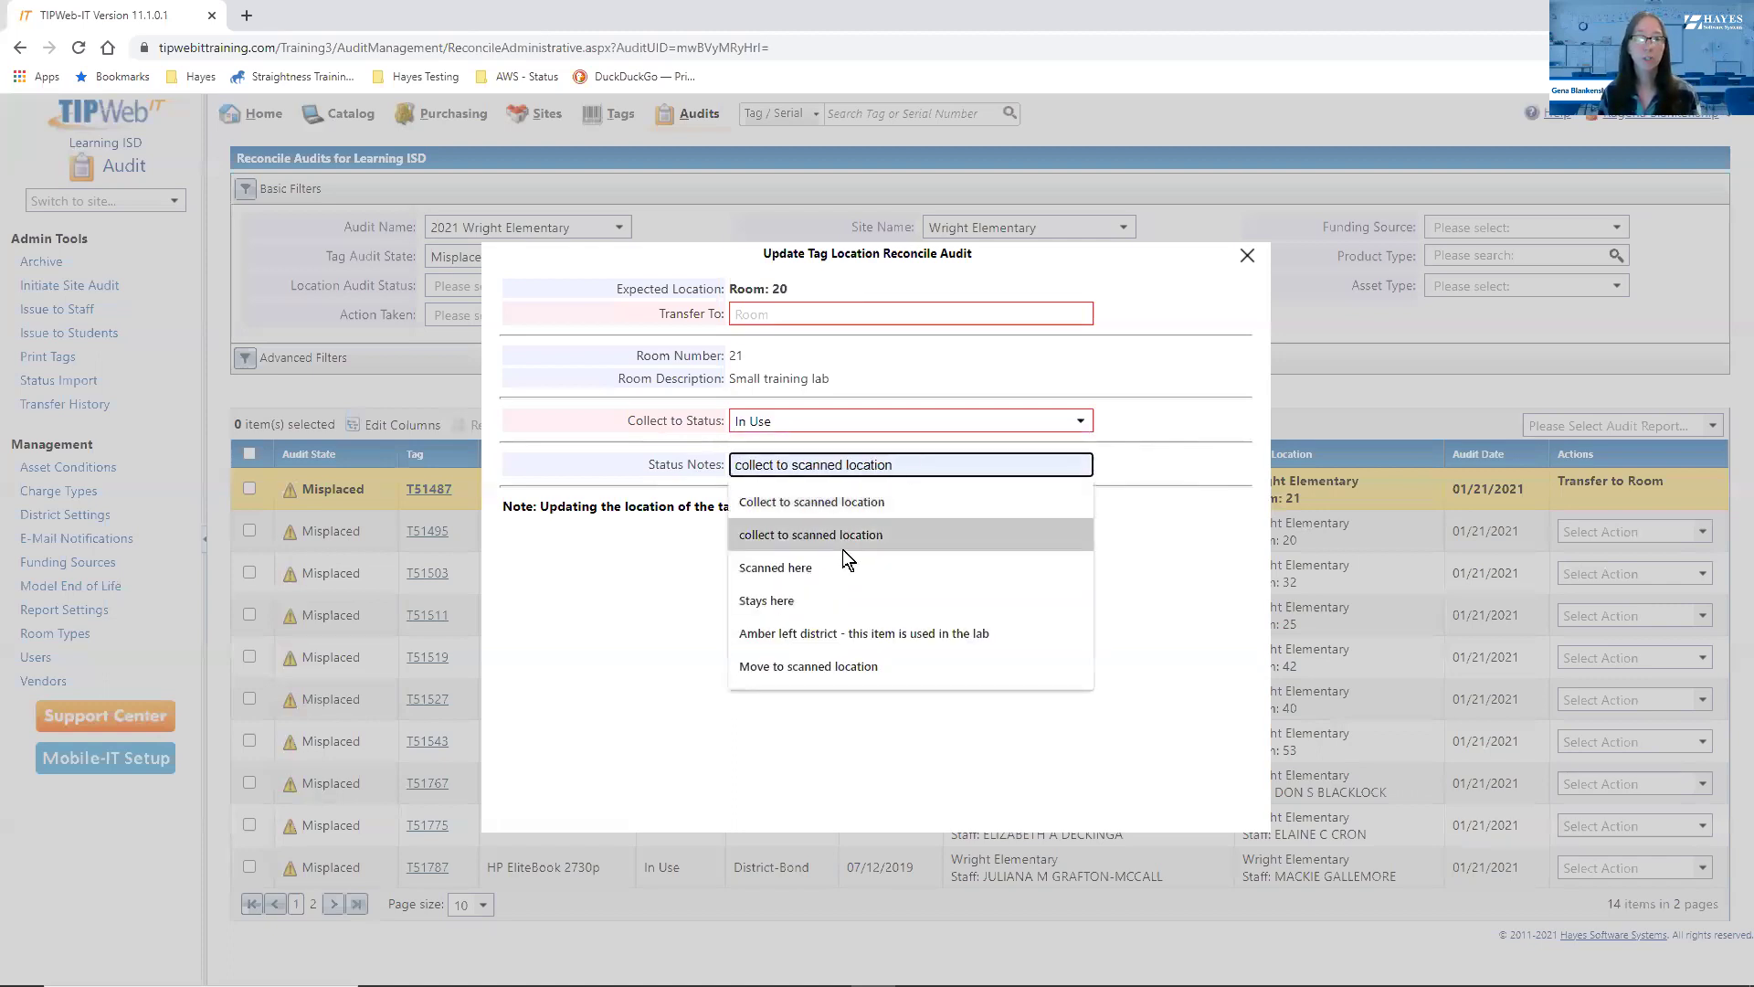
click(851, 537)
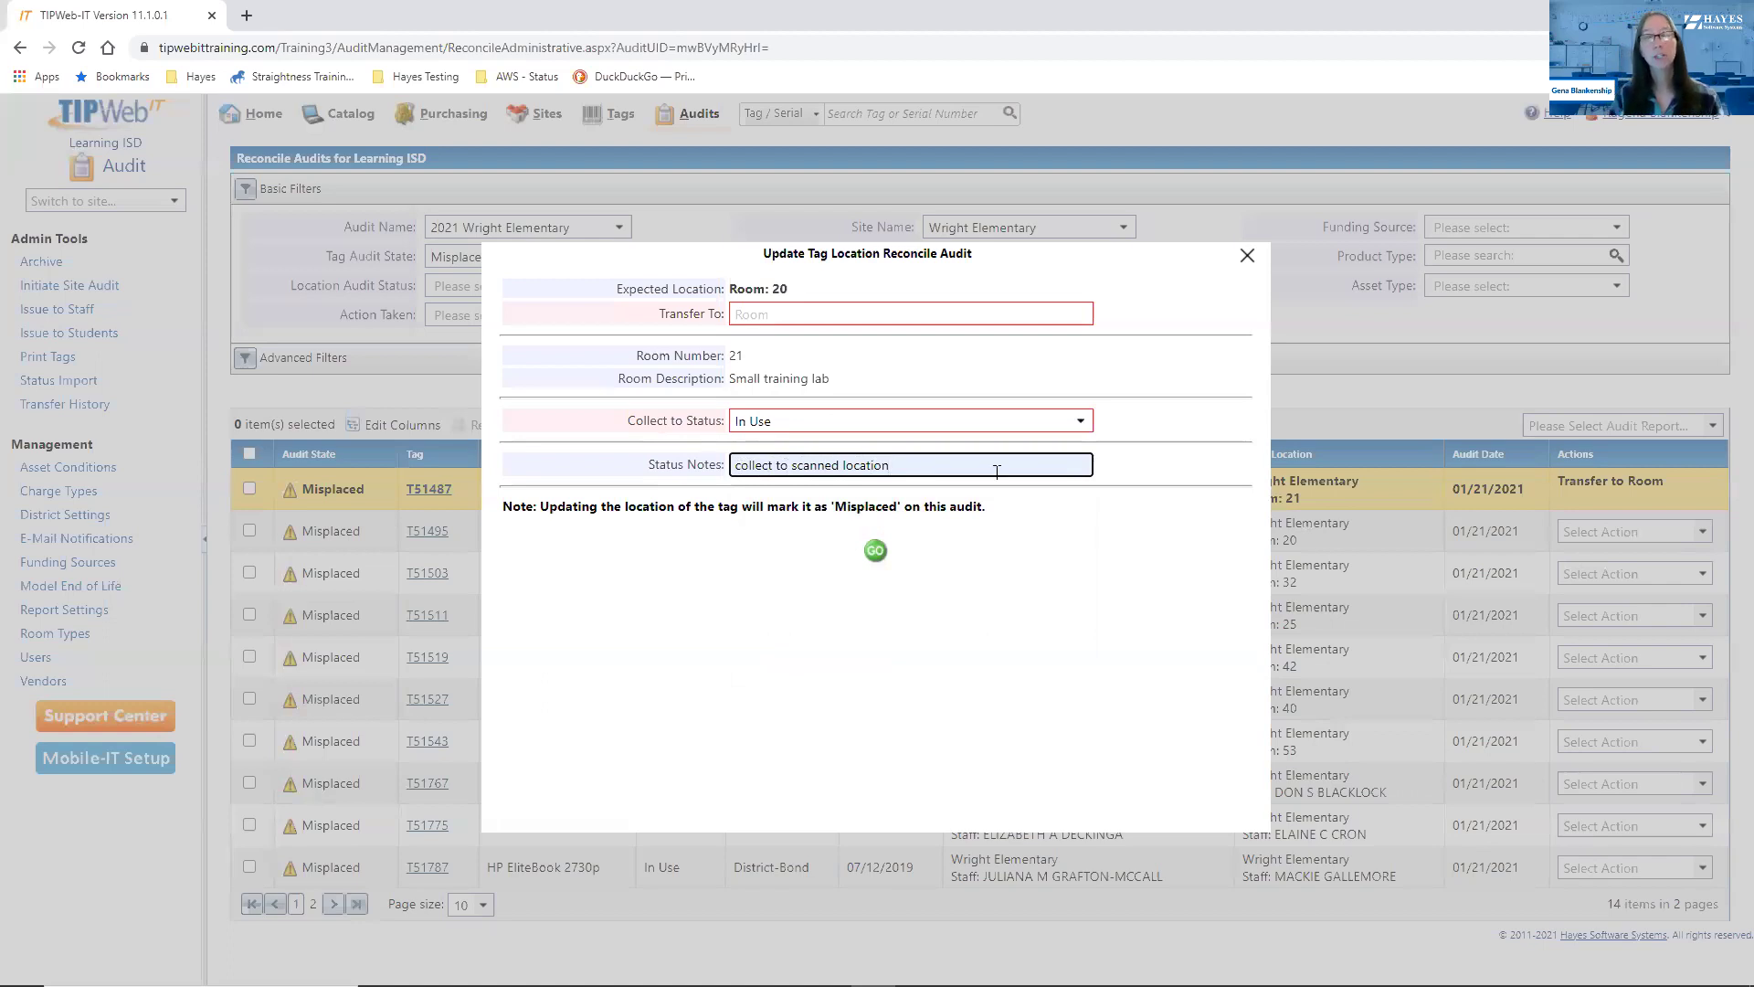
click(875, 551)
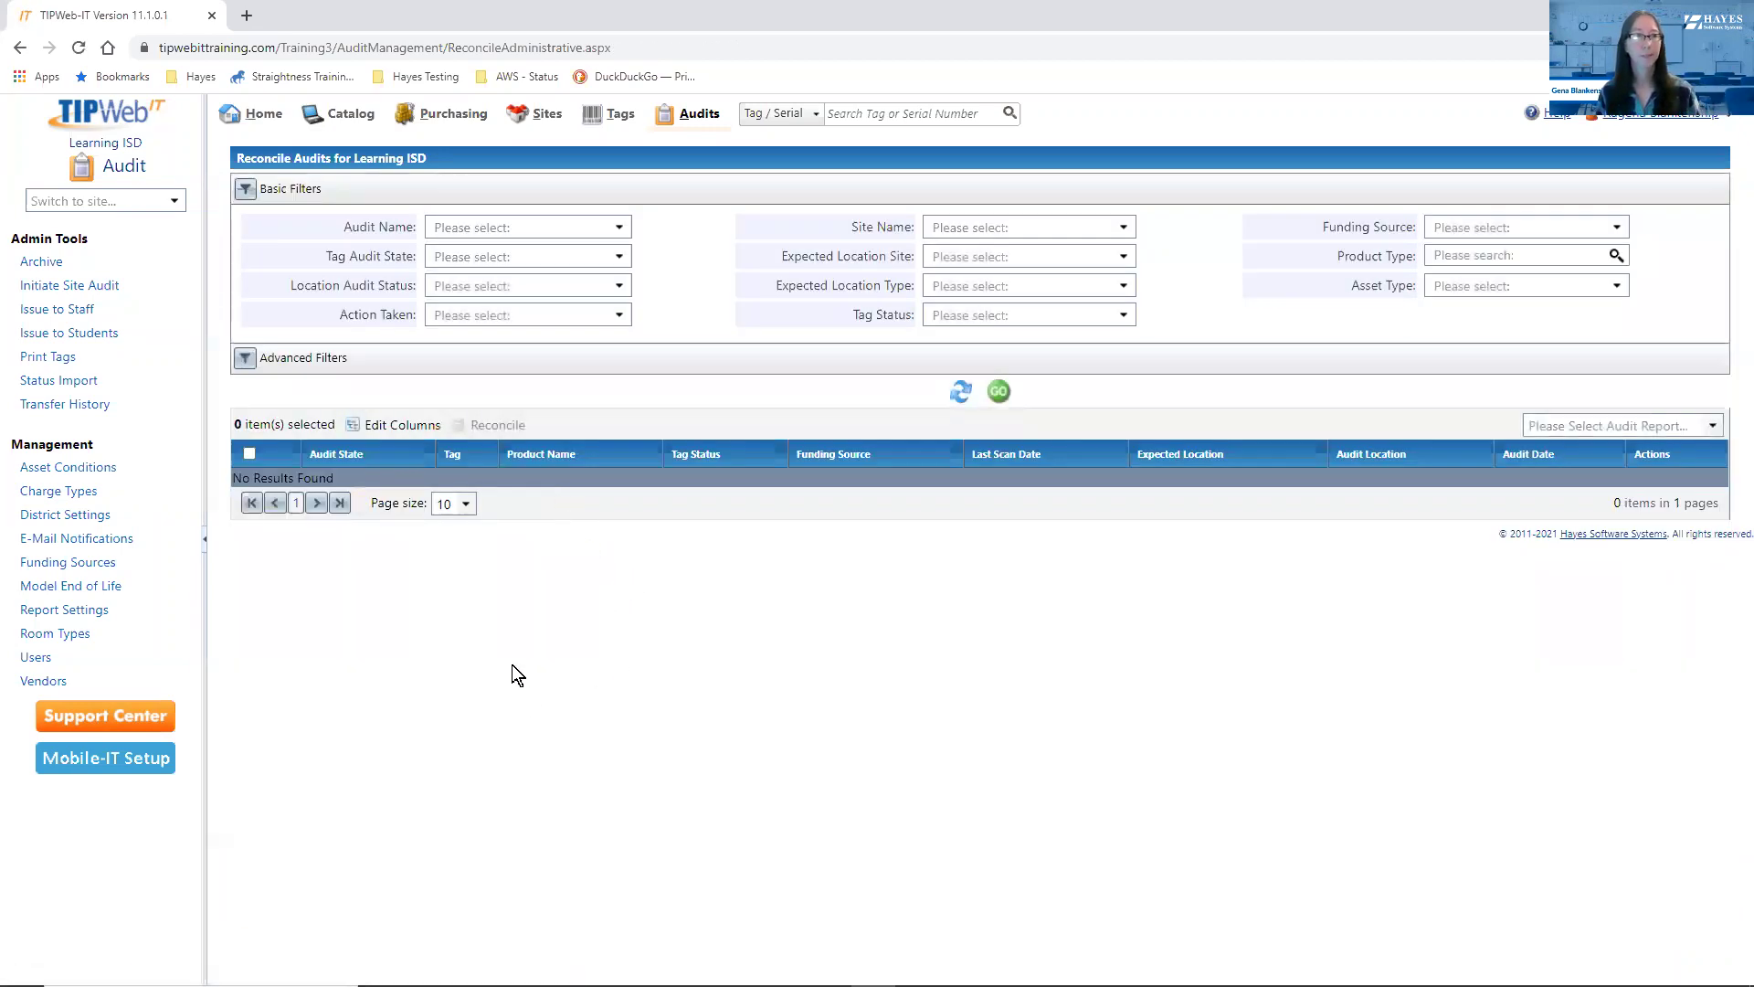
Filter the reconcile list to the 2021 Wright Elementary audit with tag audit state Misplaced and apply it
click(619, 229)
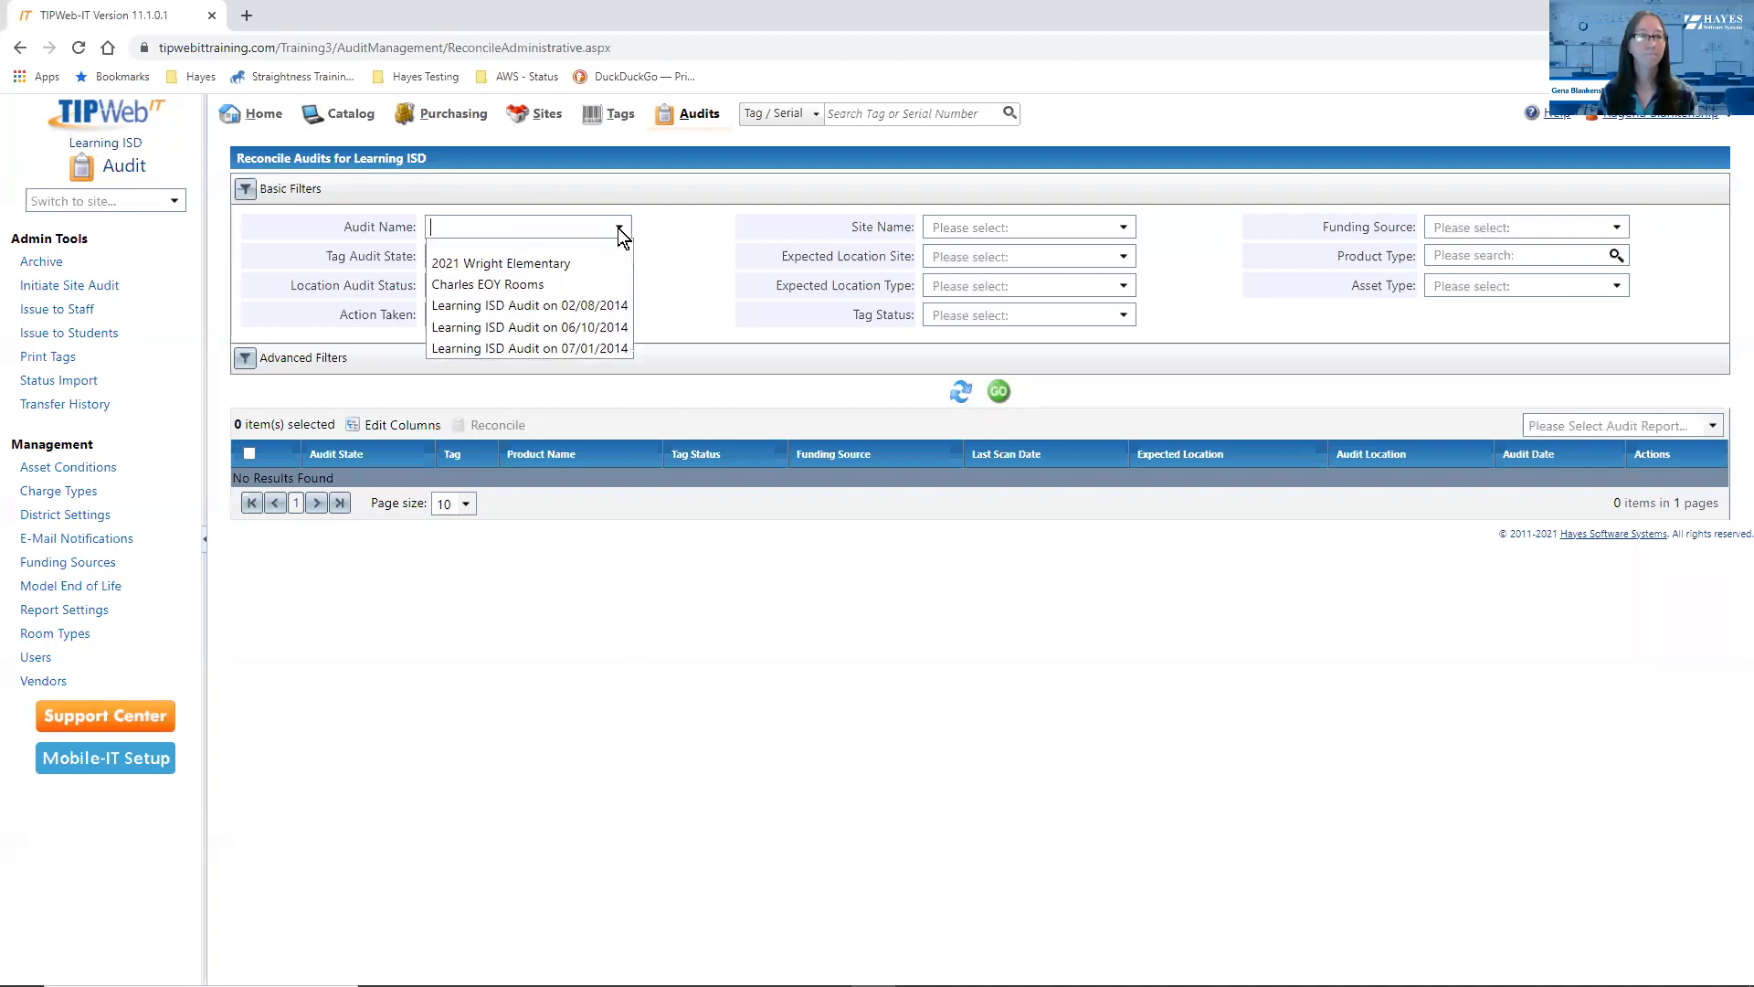
click(496, 263)
click(494, 259)
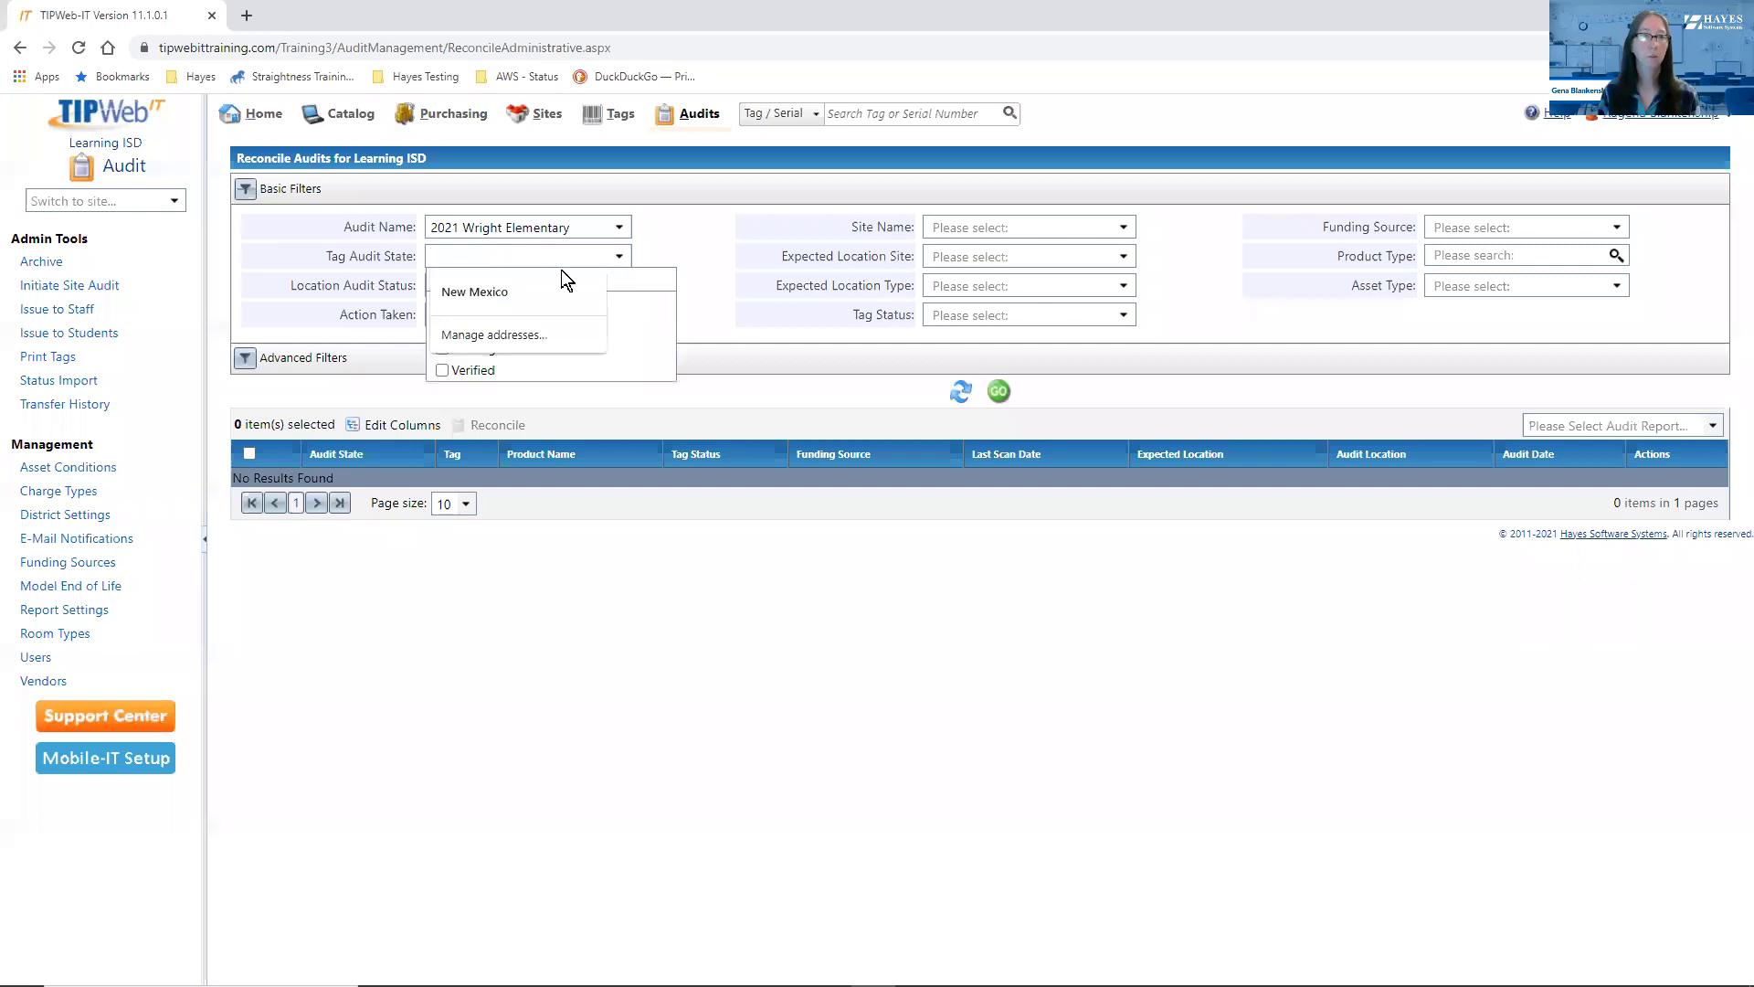
click(656, 251)
click(612, 256)
click(484, 326)
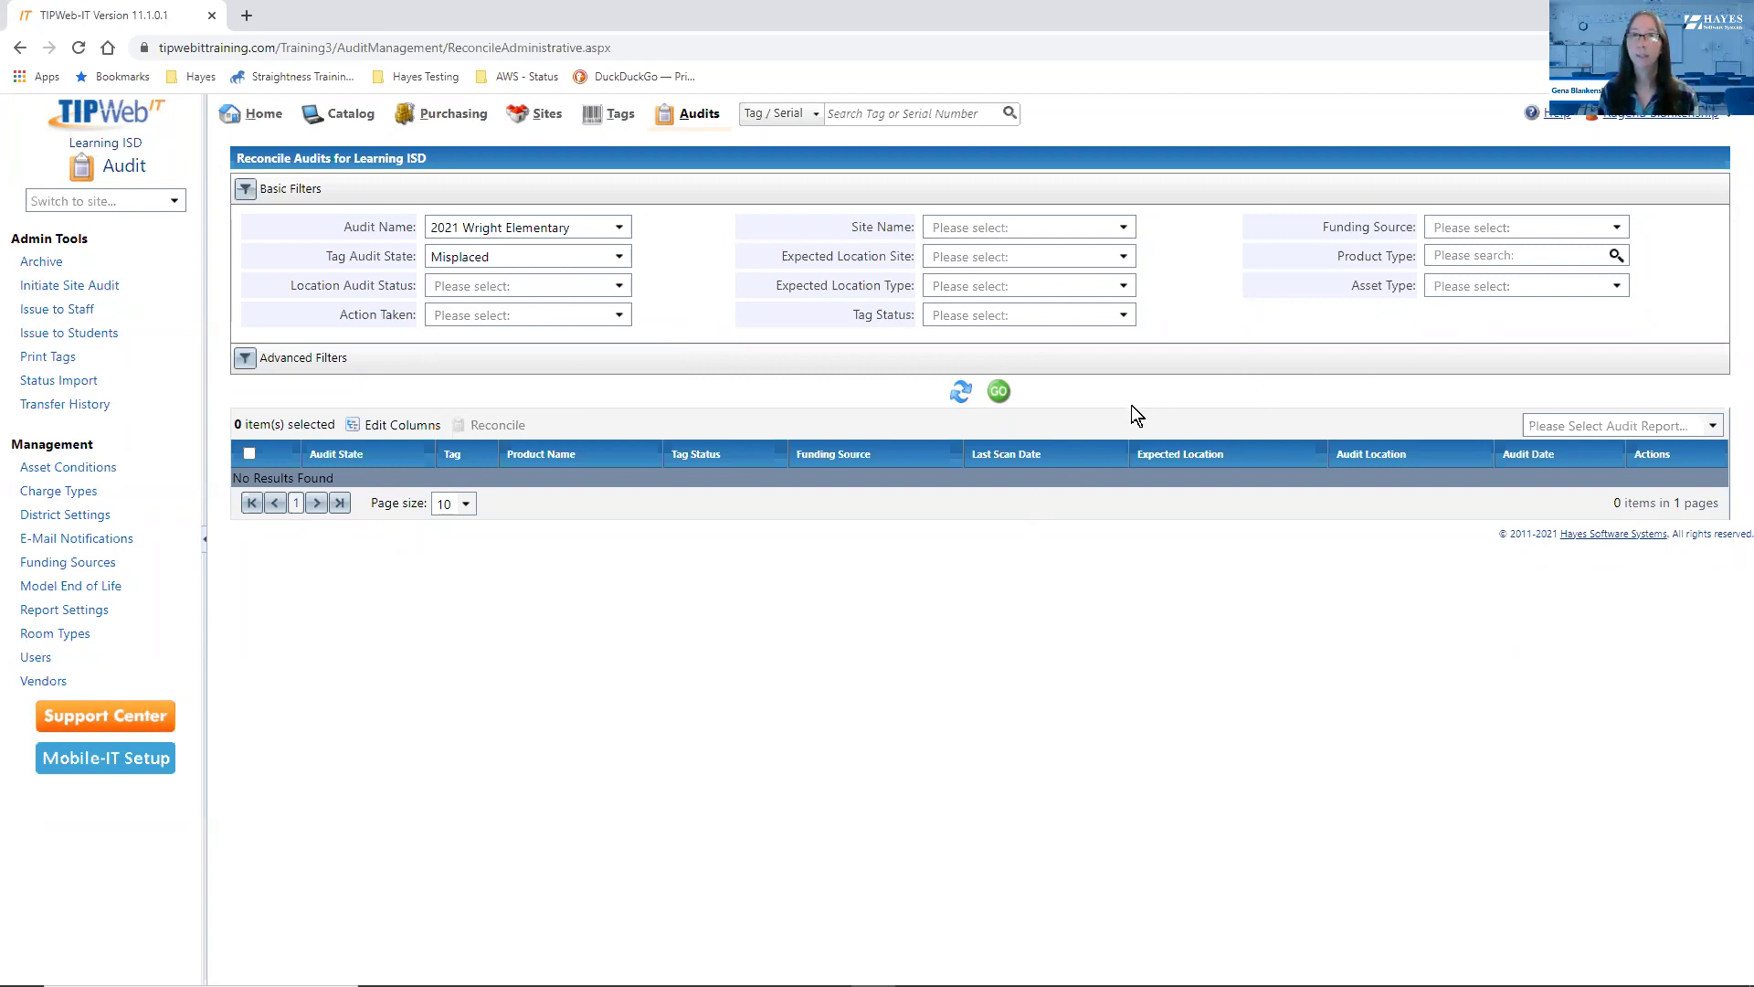
click(999, 391)
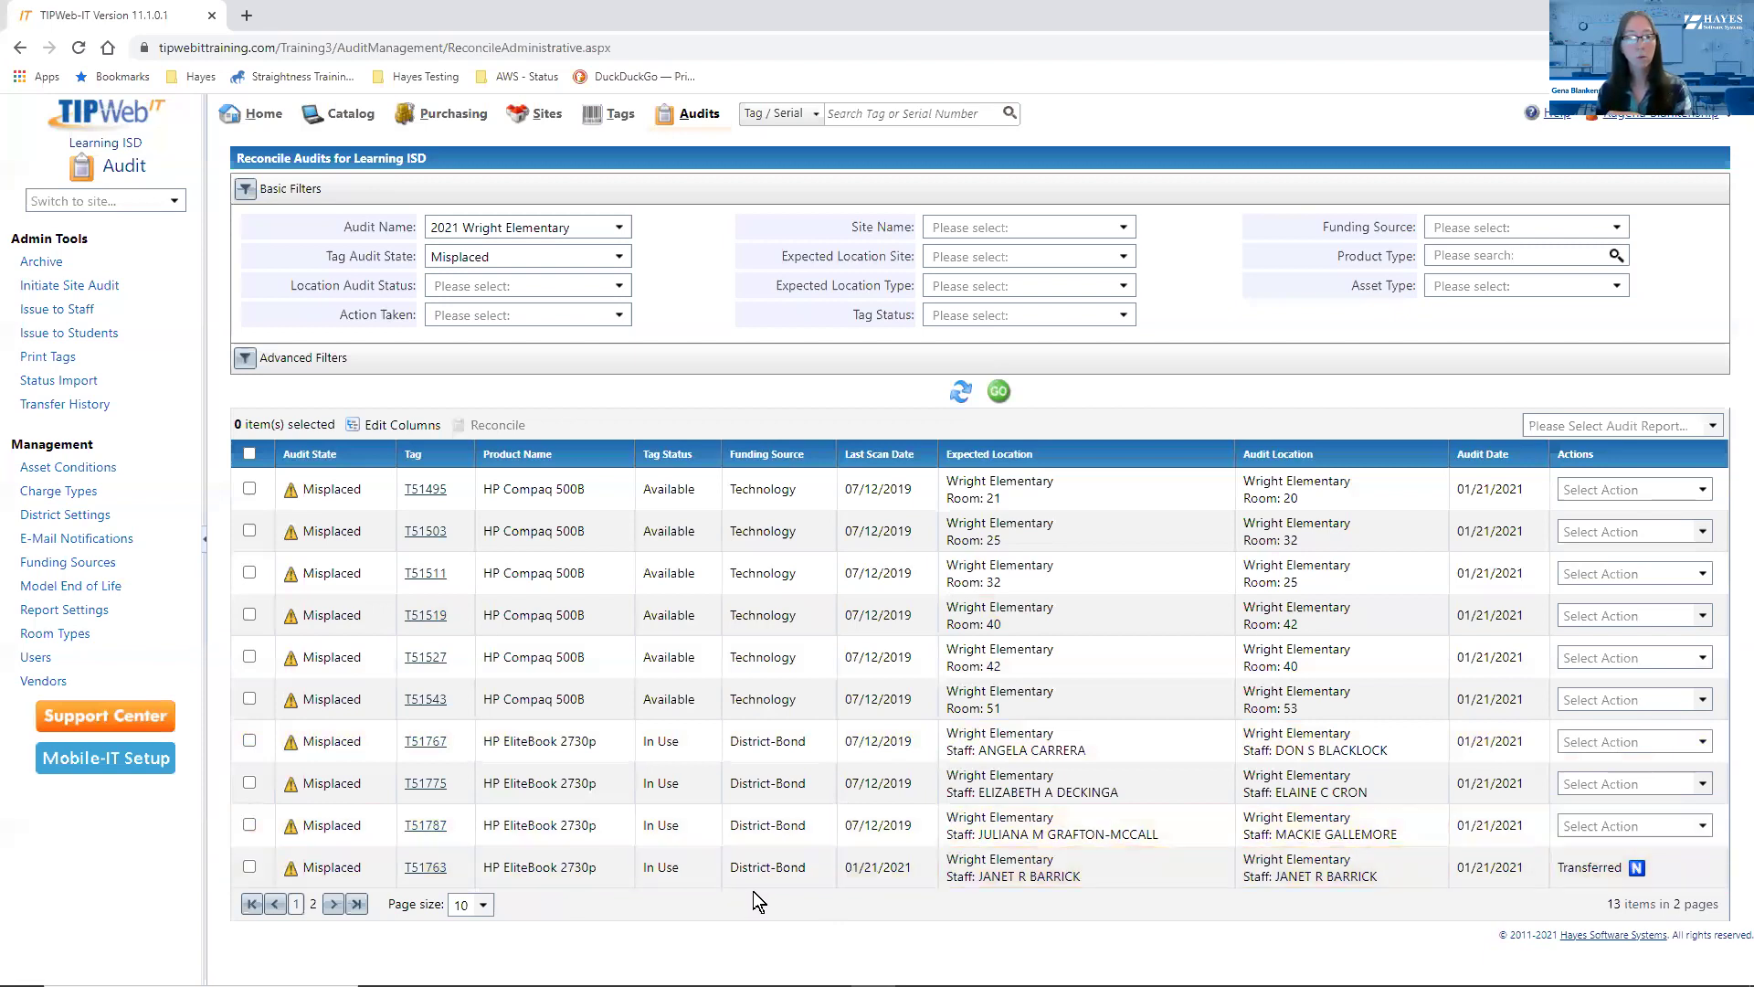
Read the status note attached to the already transferred tag T51763
mouse_move(1596, 872)
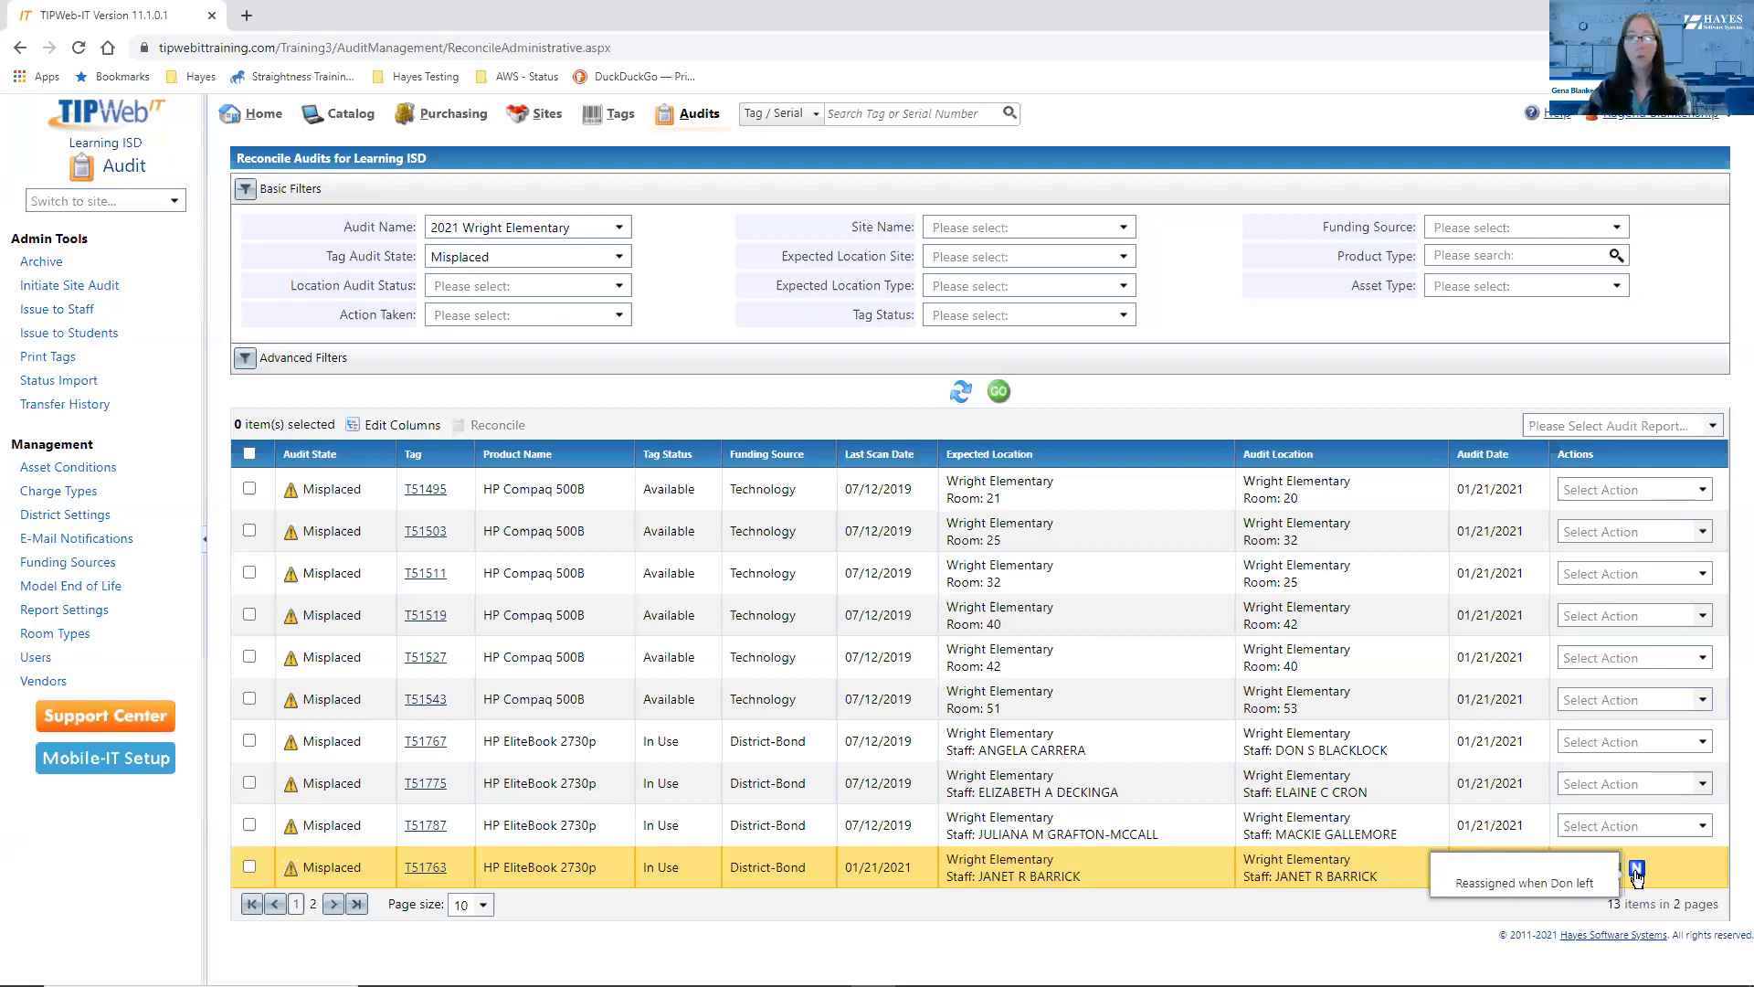
click(1361, 917)
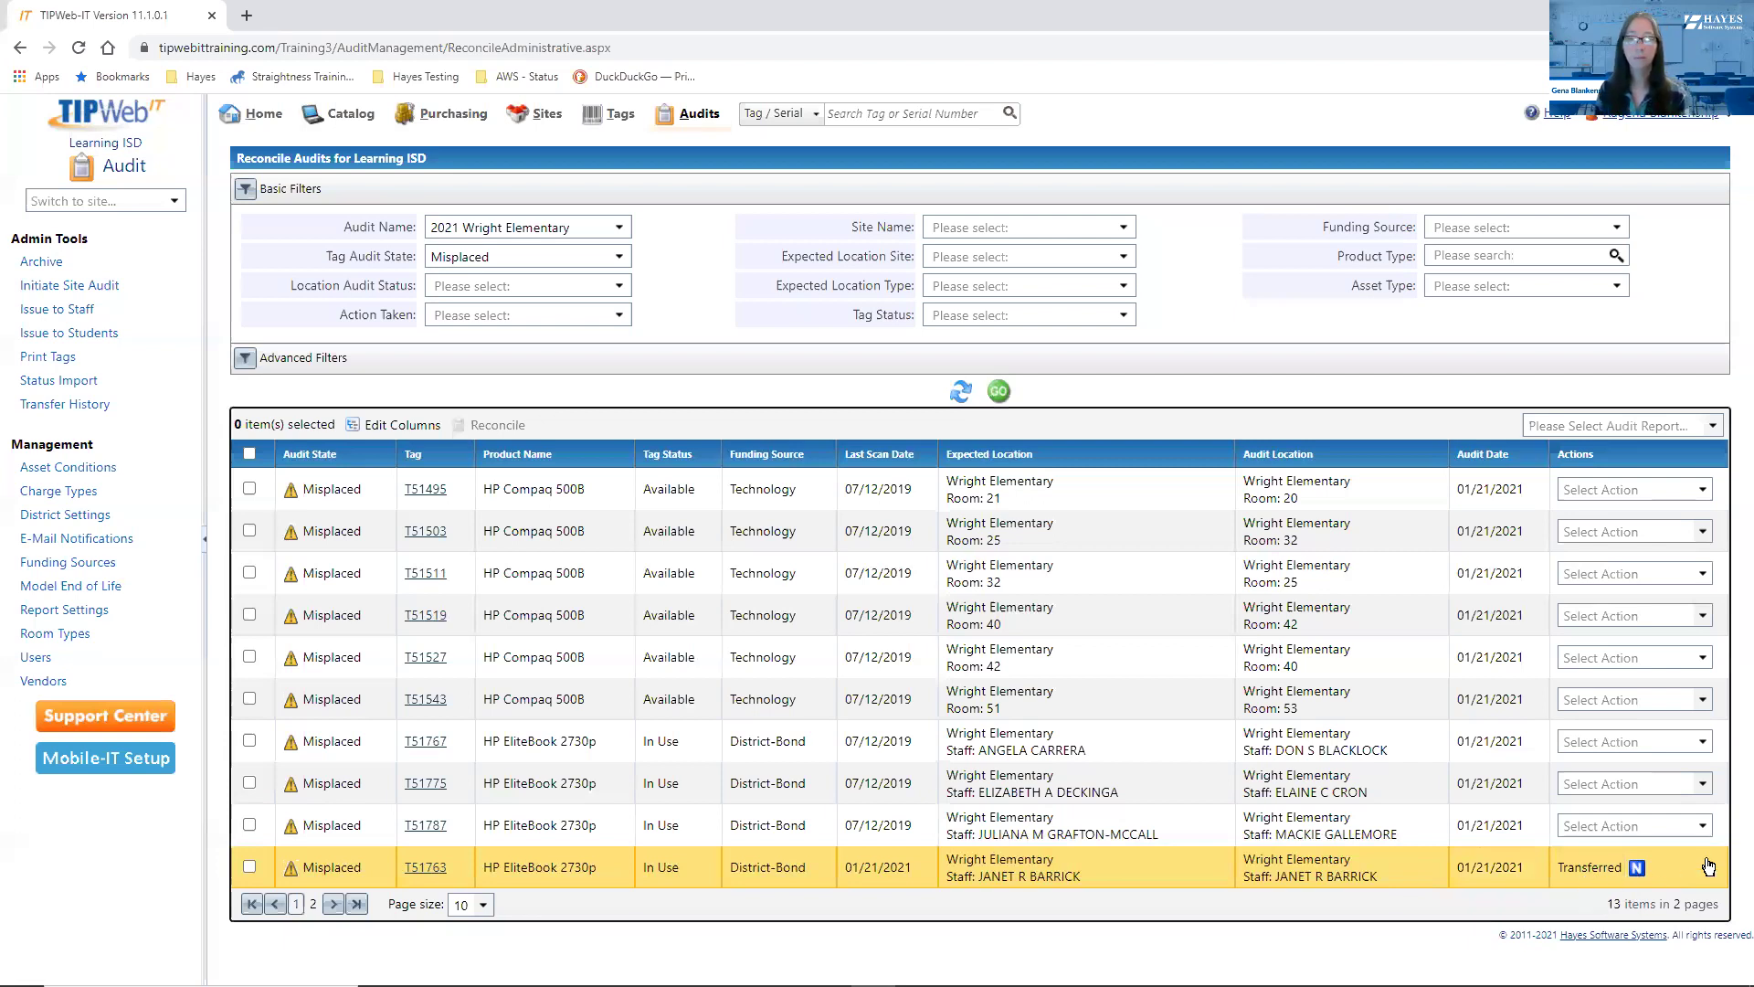
mouse_move(1640, 870)
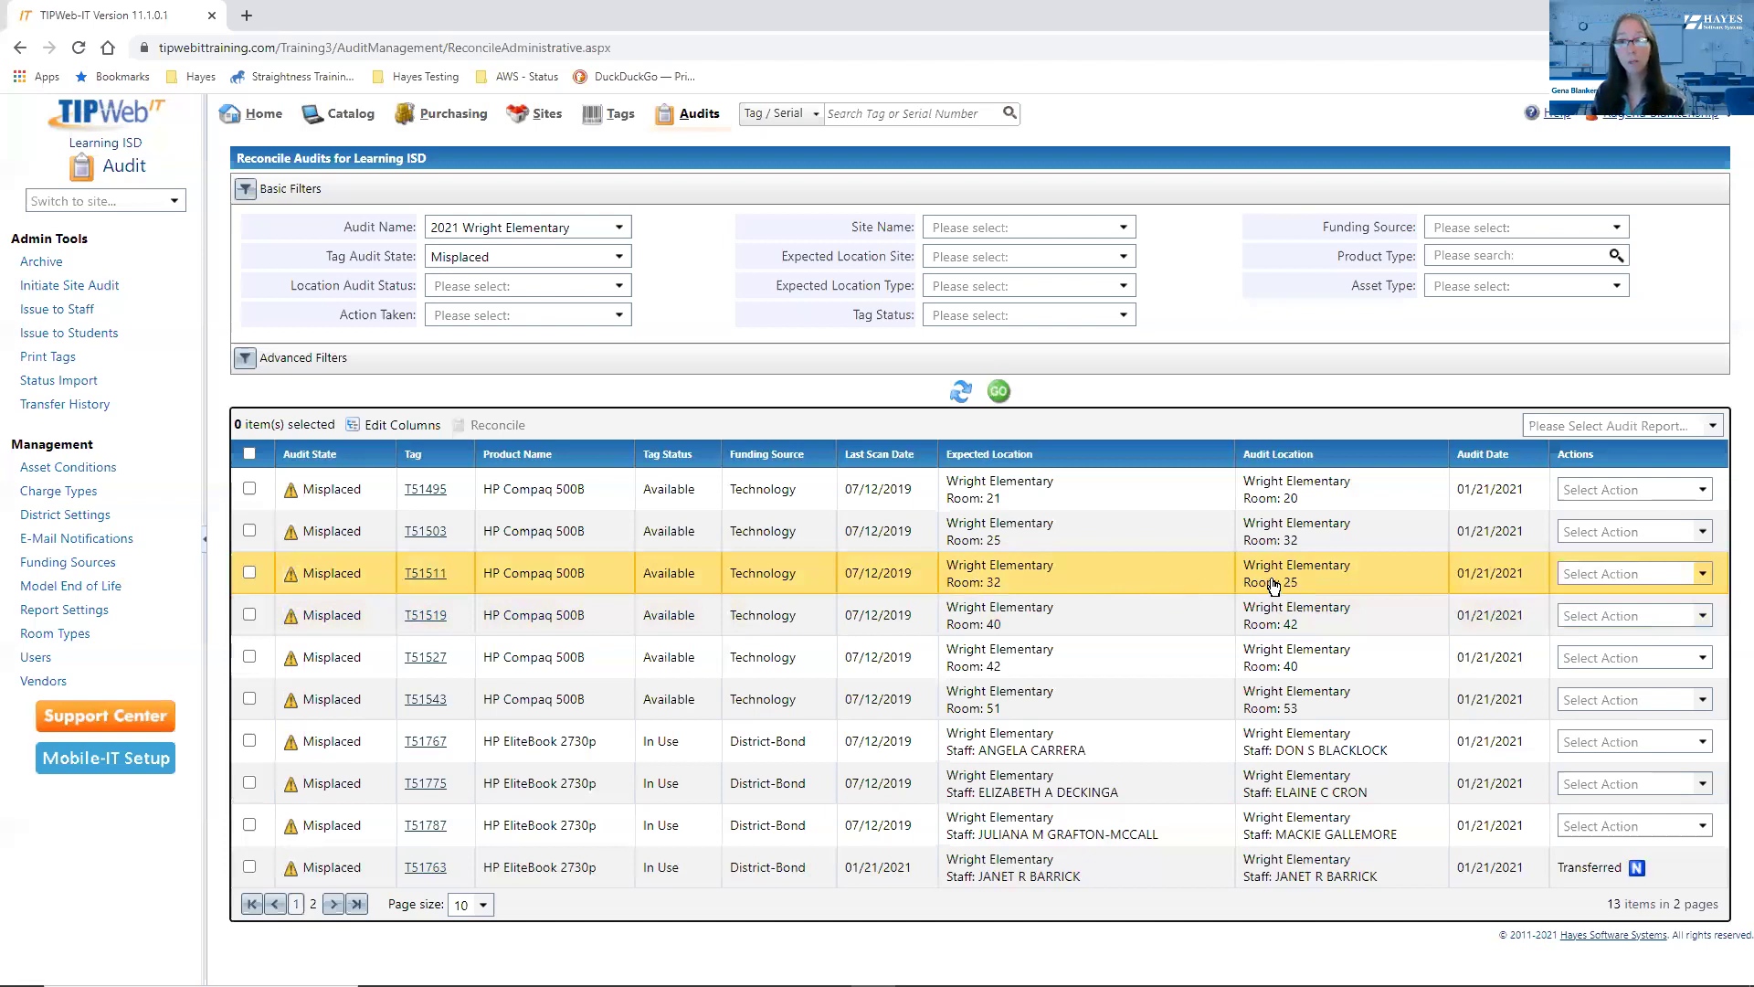
Mark misplaced tag T51511 as Ignore with the status note "Returned to room 32", save it and refresh the tag list
click(1703, 574)
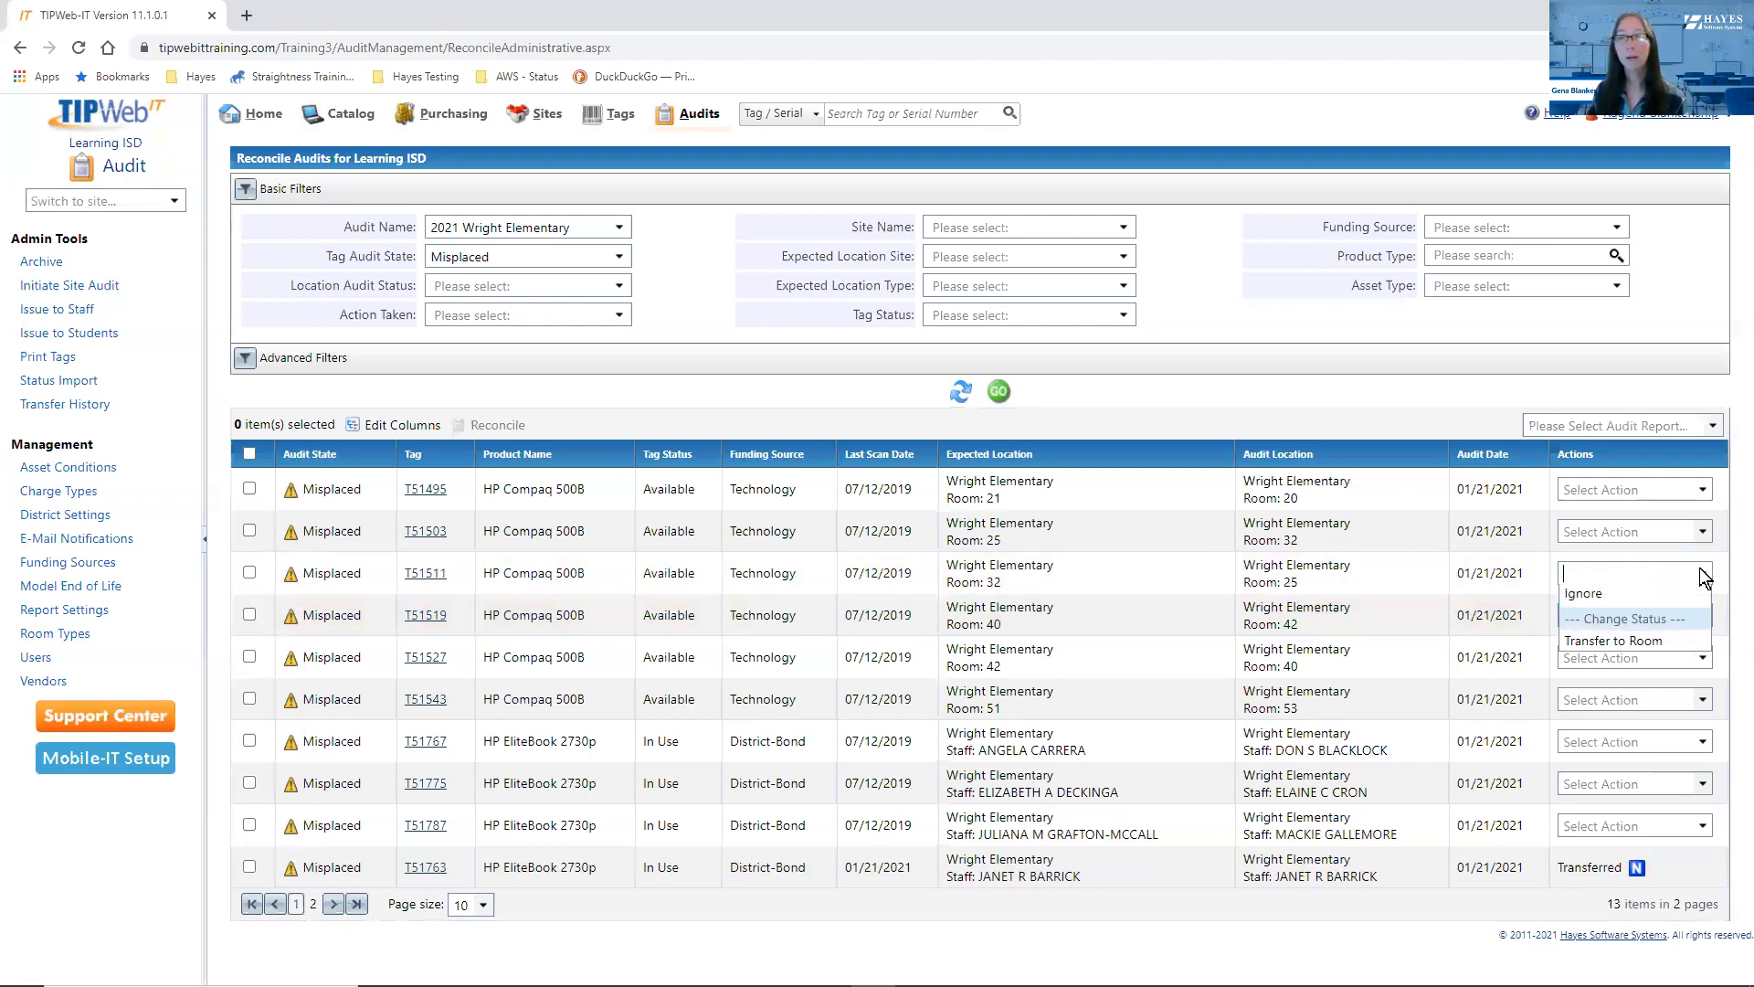
click(1646, 595)
click(892, 375)
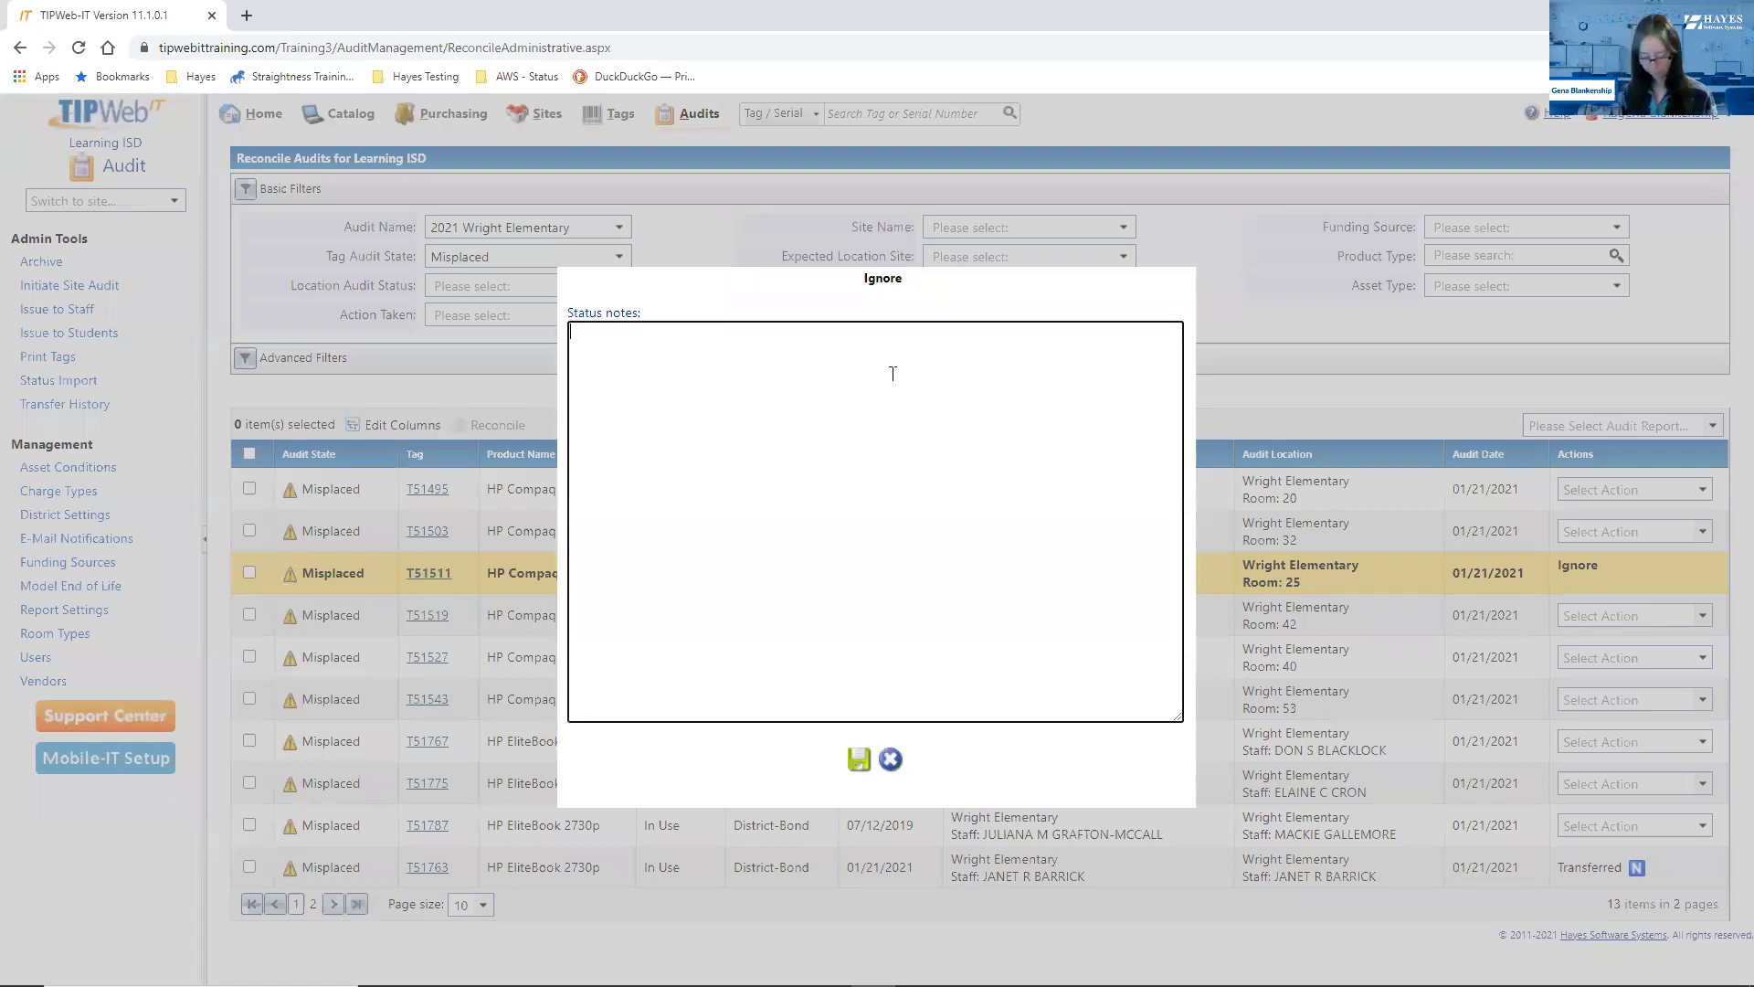
text(Re)
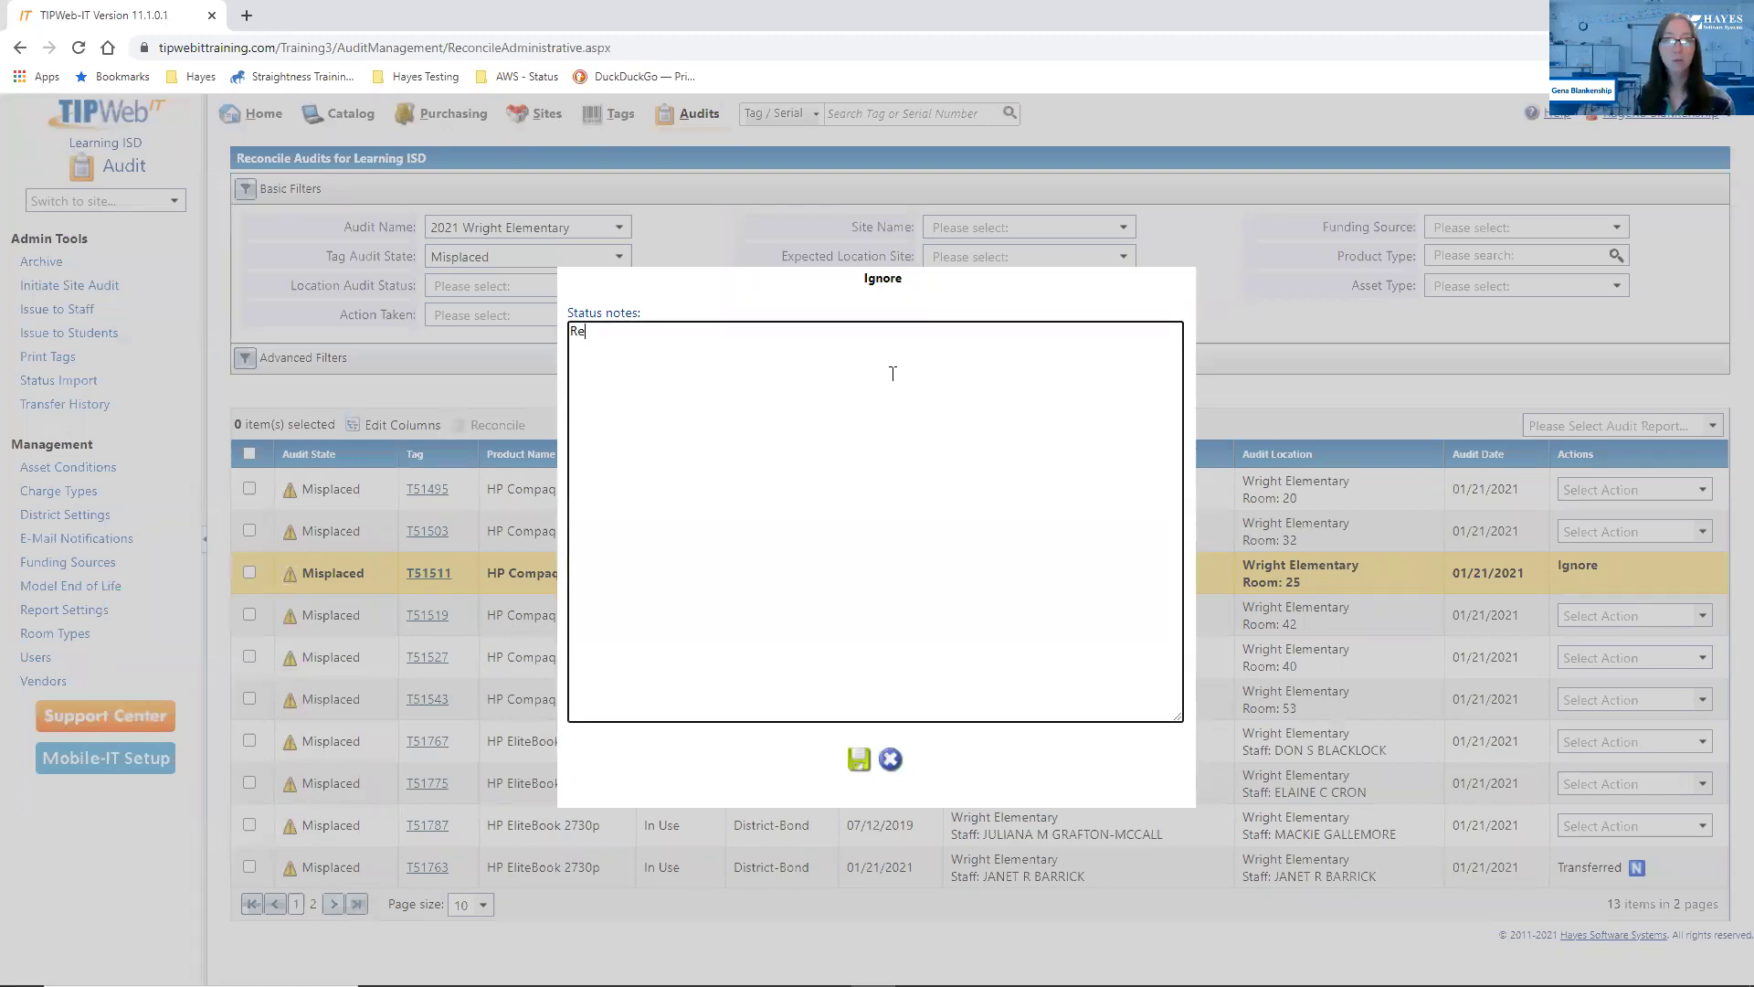
text(turned to )
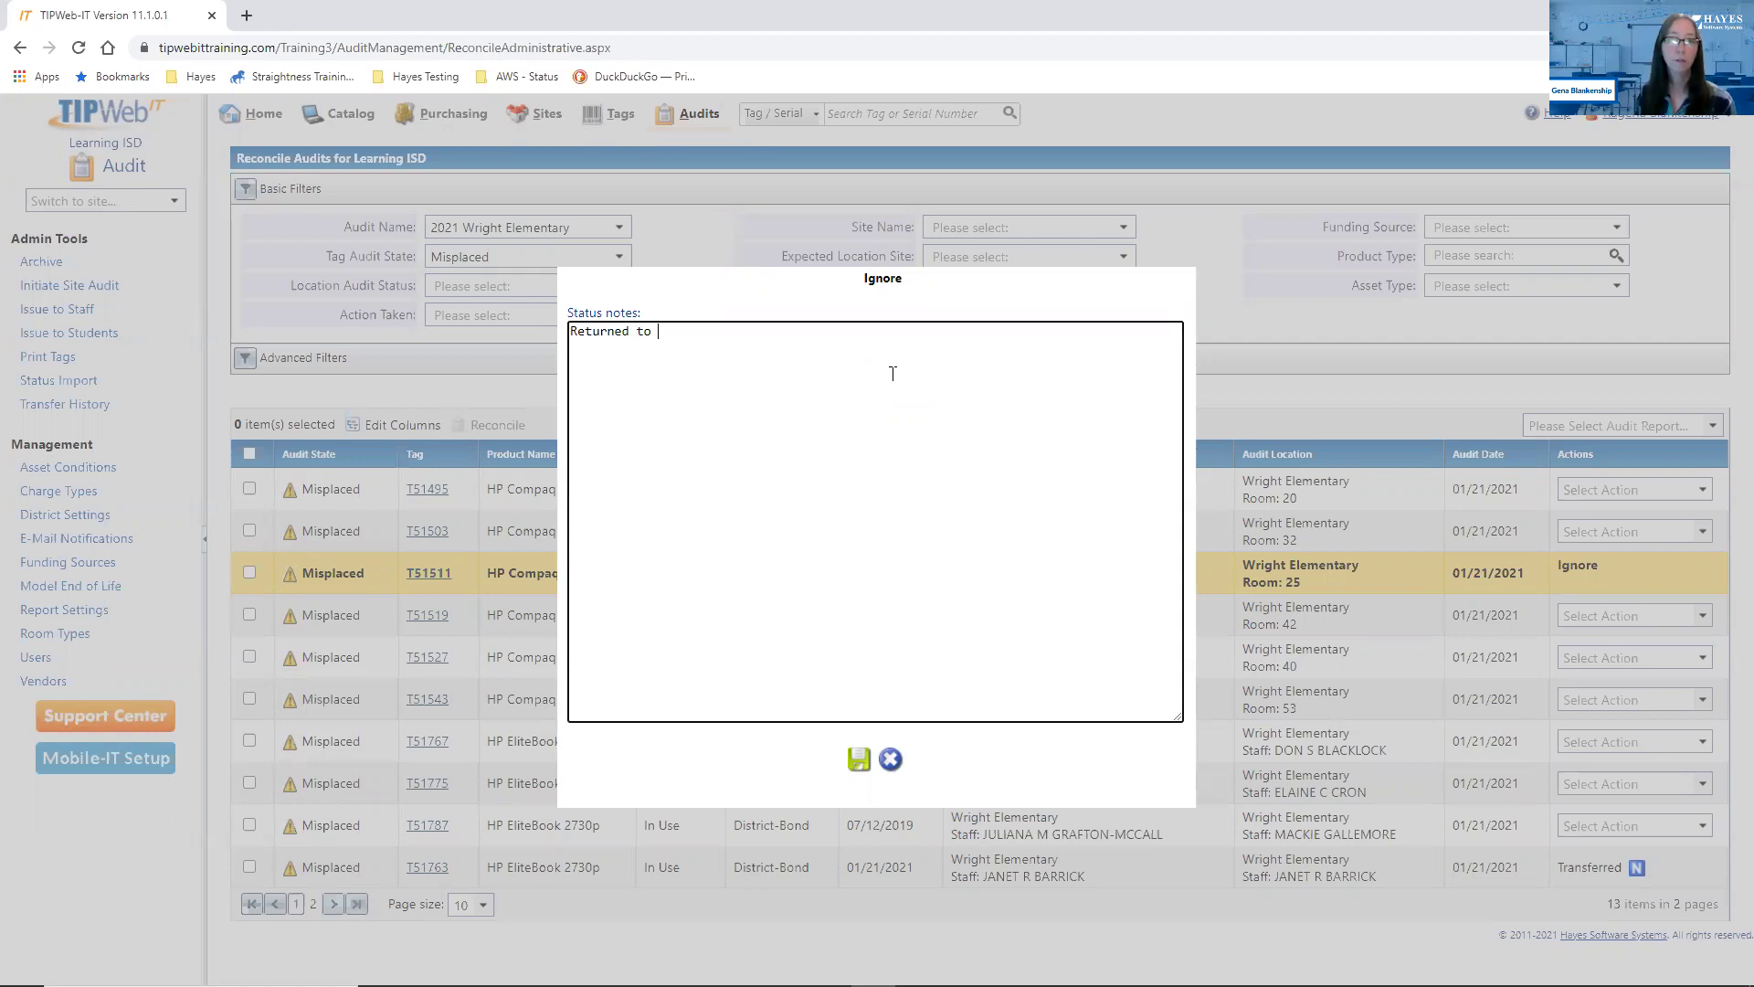
text(room 32)
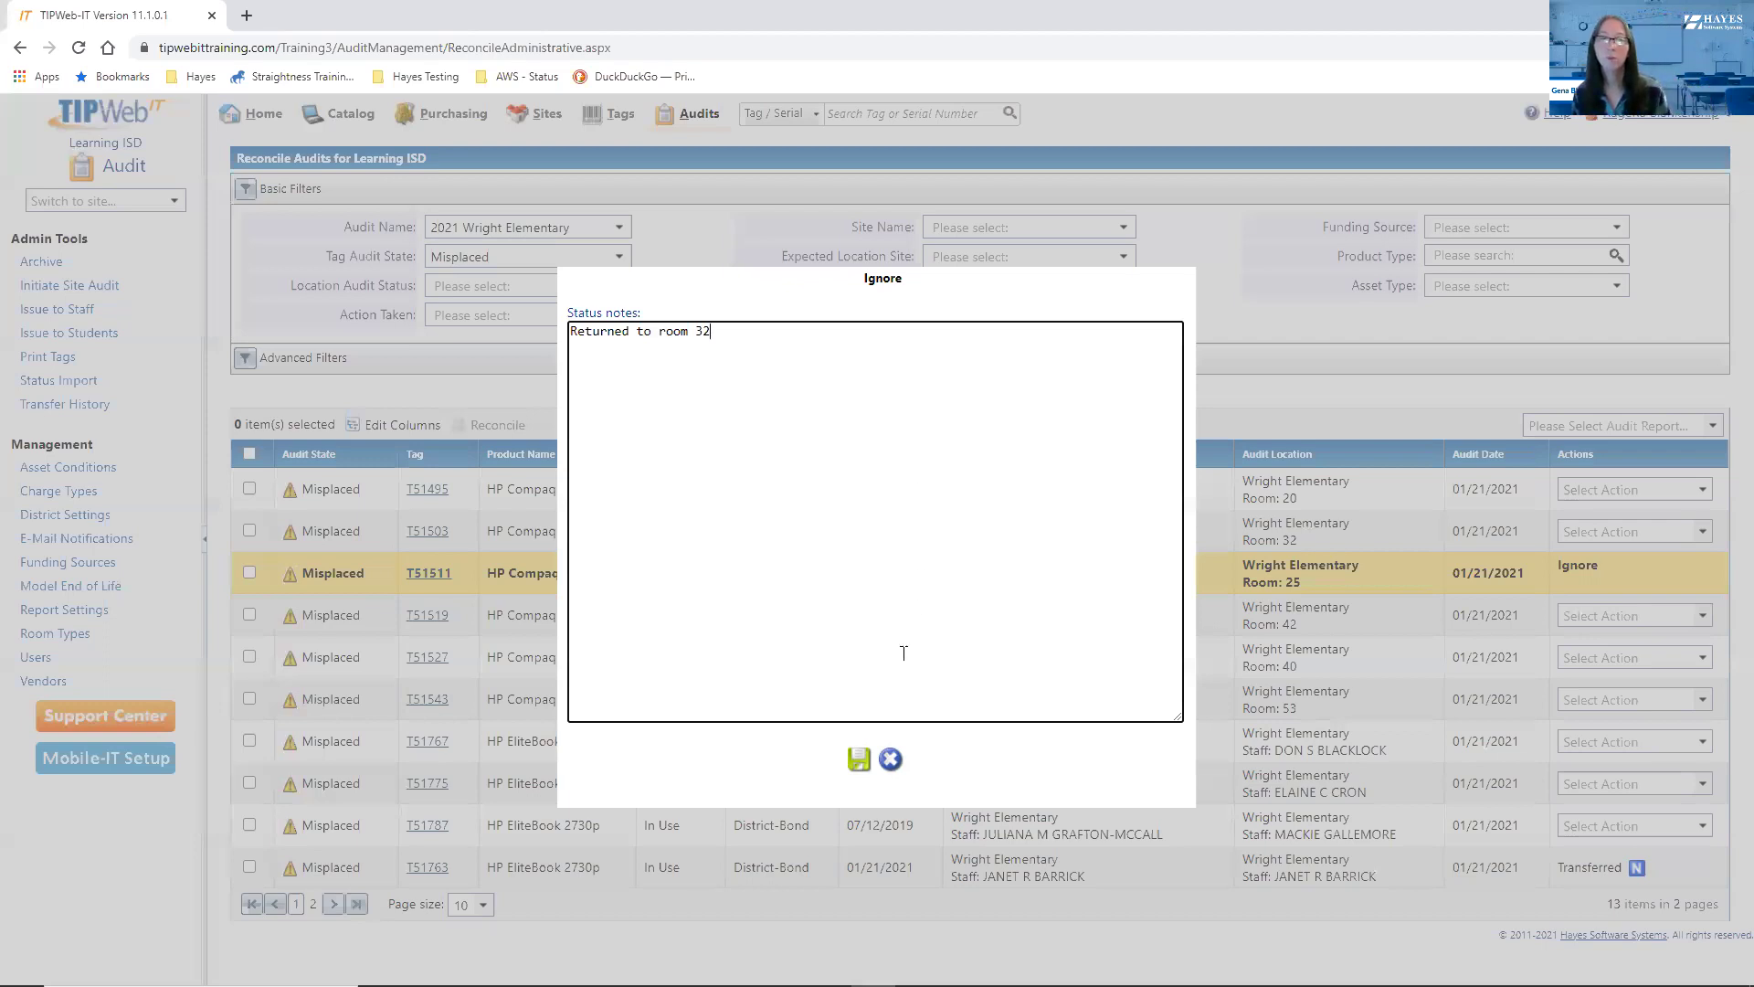
click(863, 763)
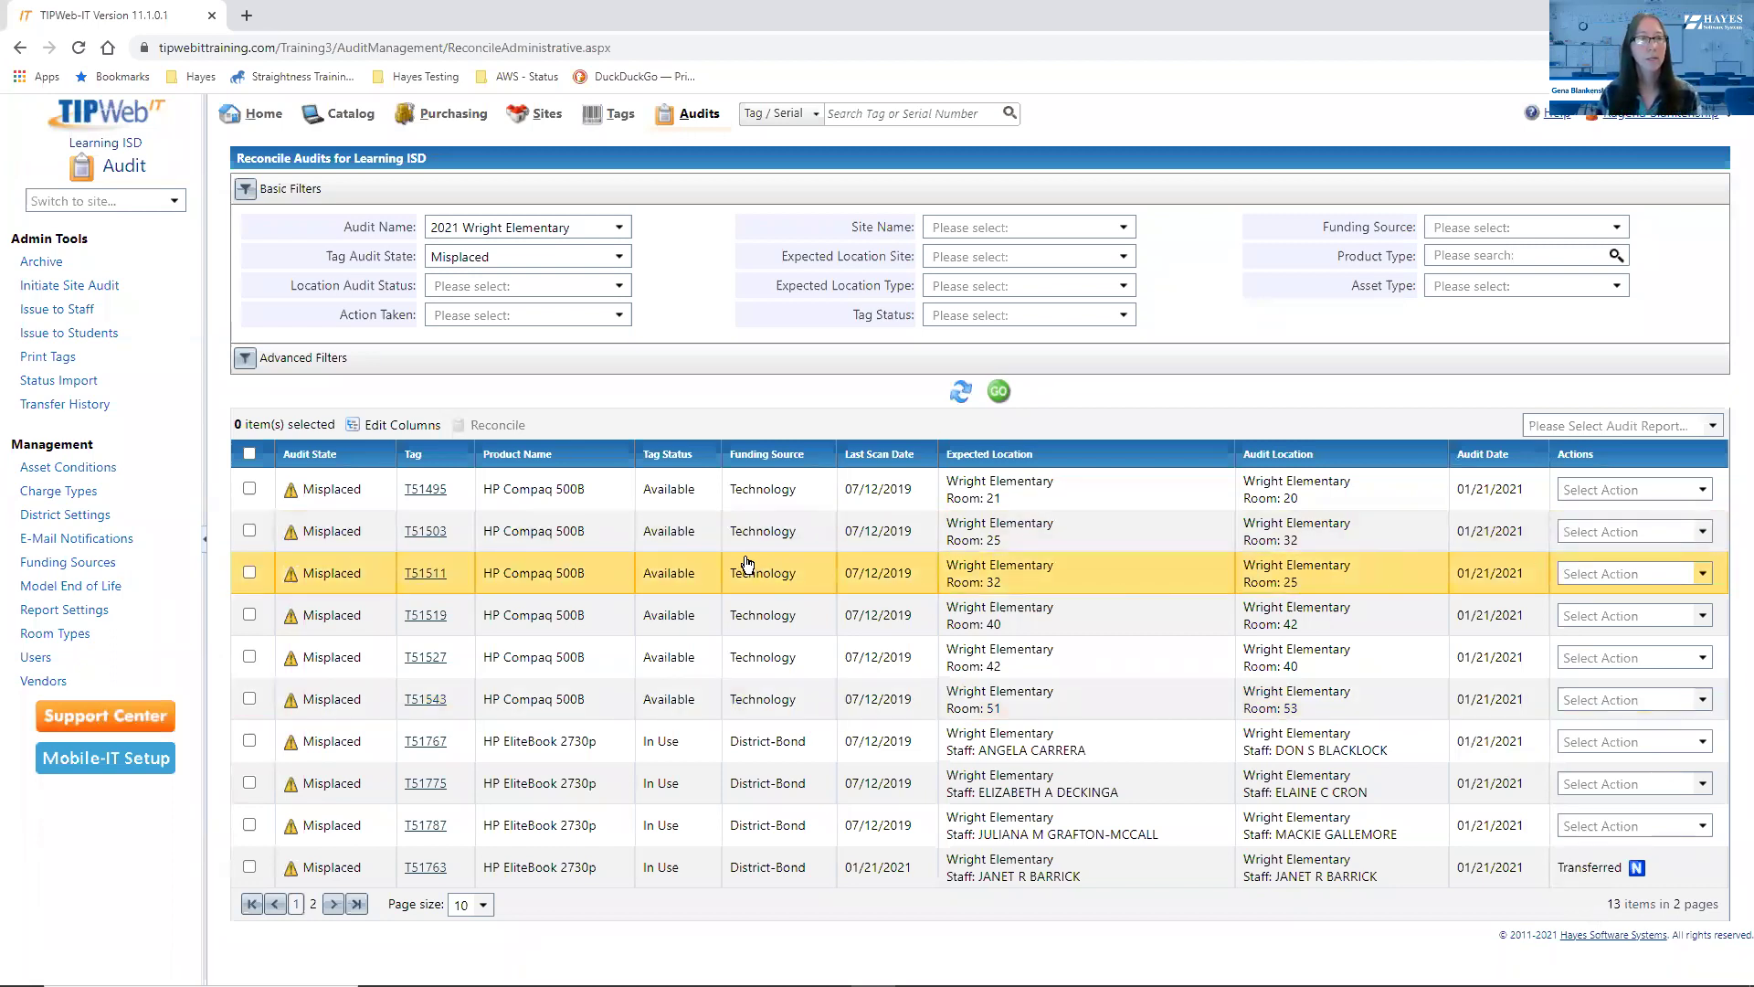
click(987, 388)
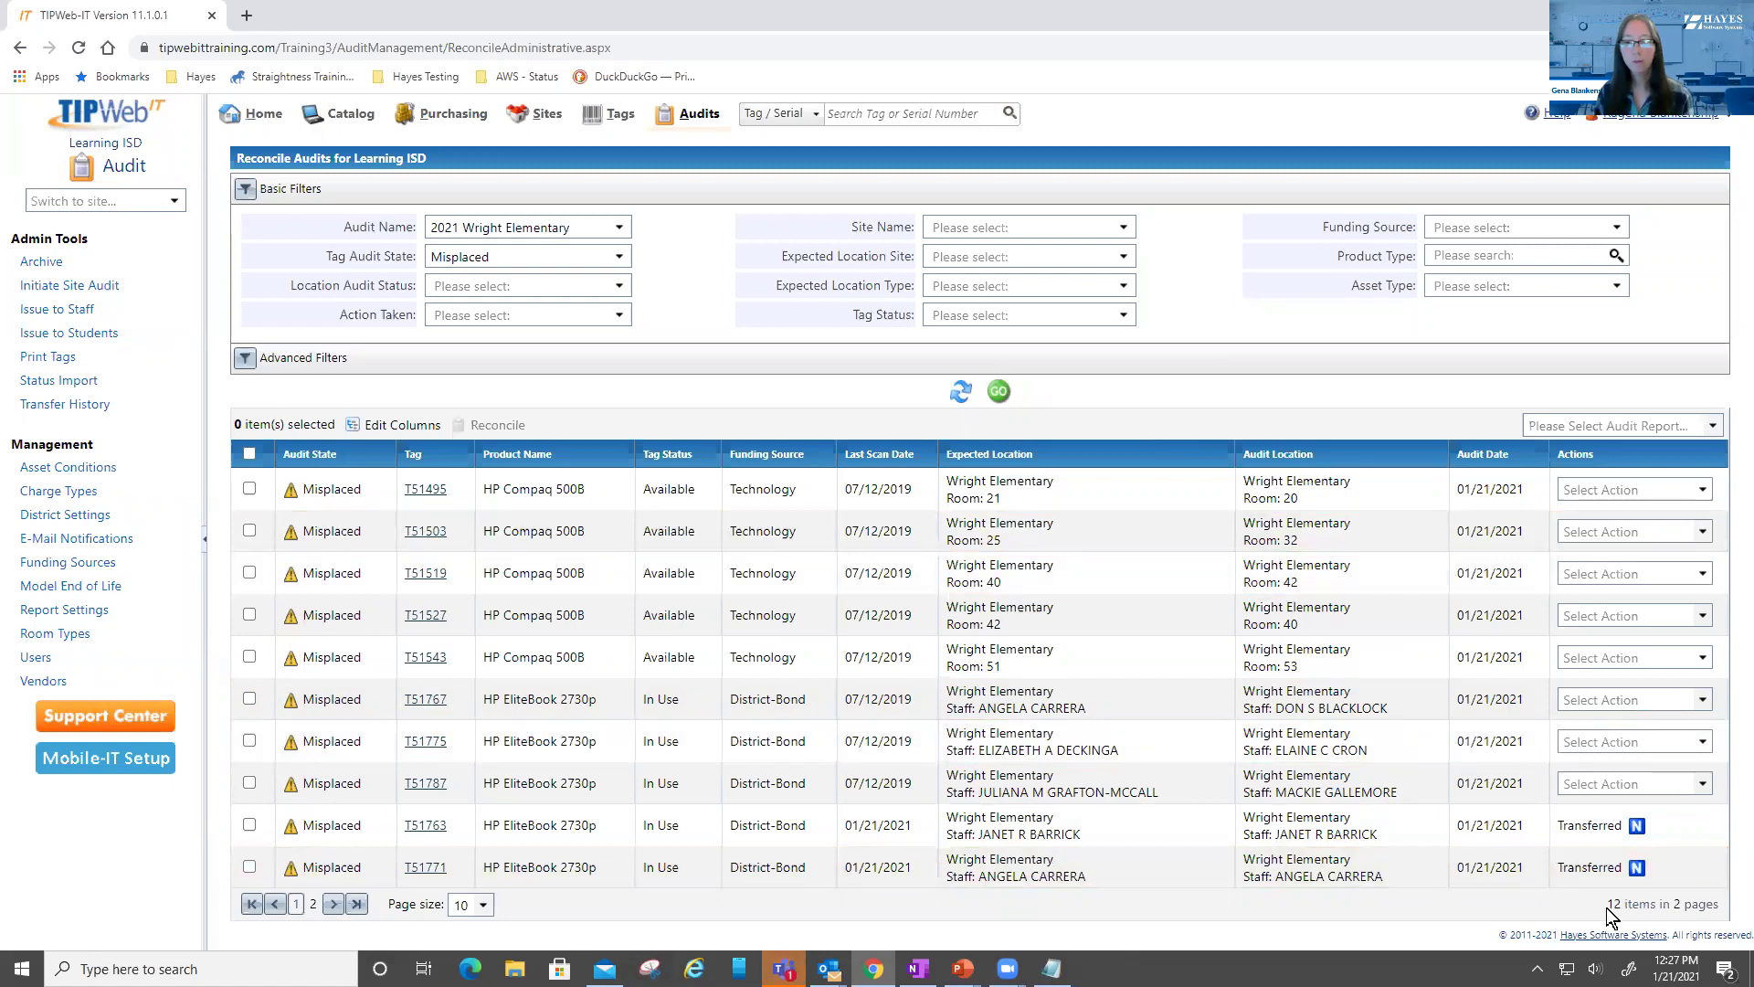
Select all misplaced tags except the transferred T51763 and T51771, and open the selection for bulk reconciliation
click(249, 452)
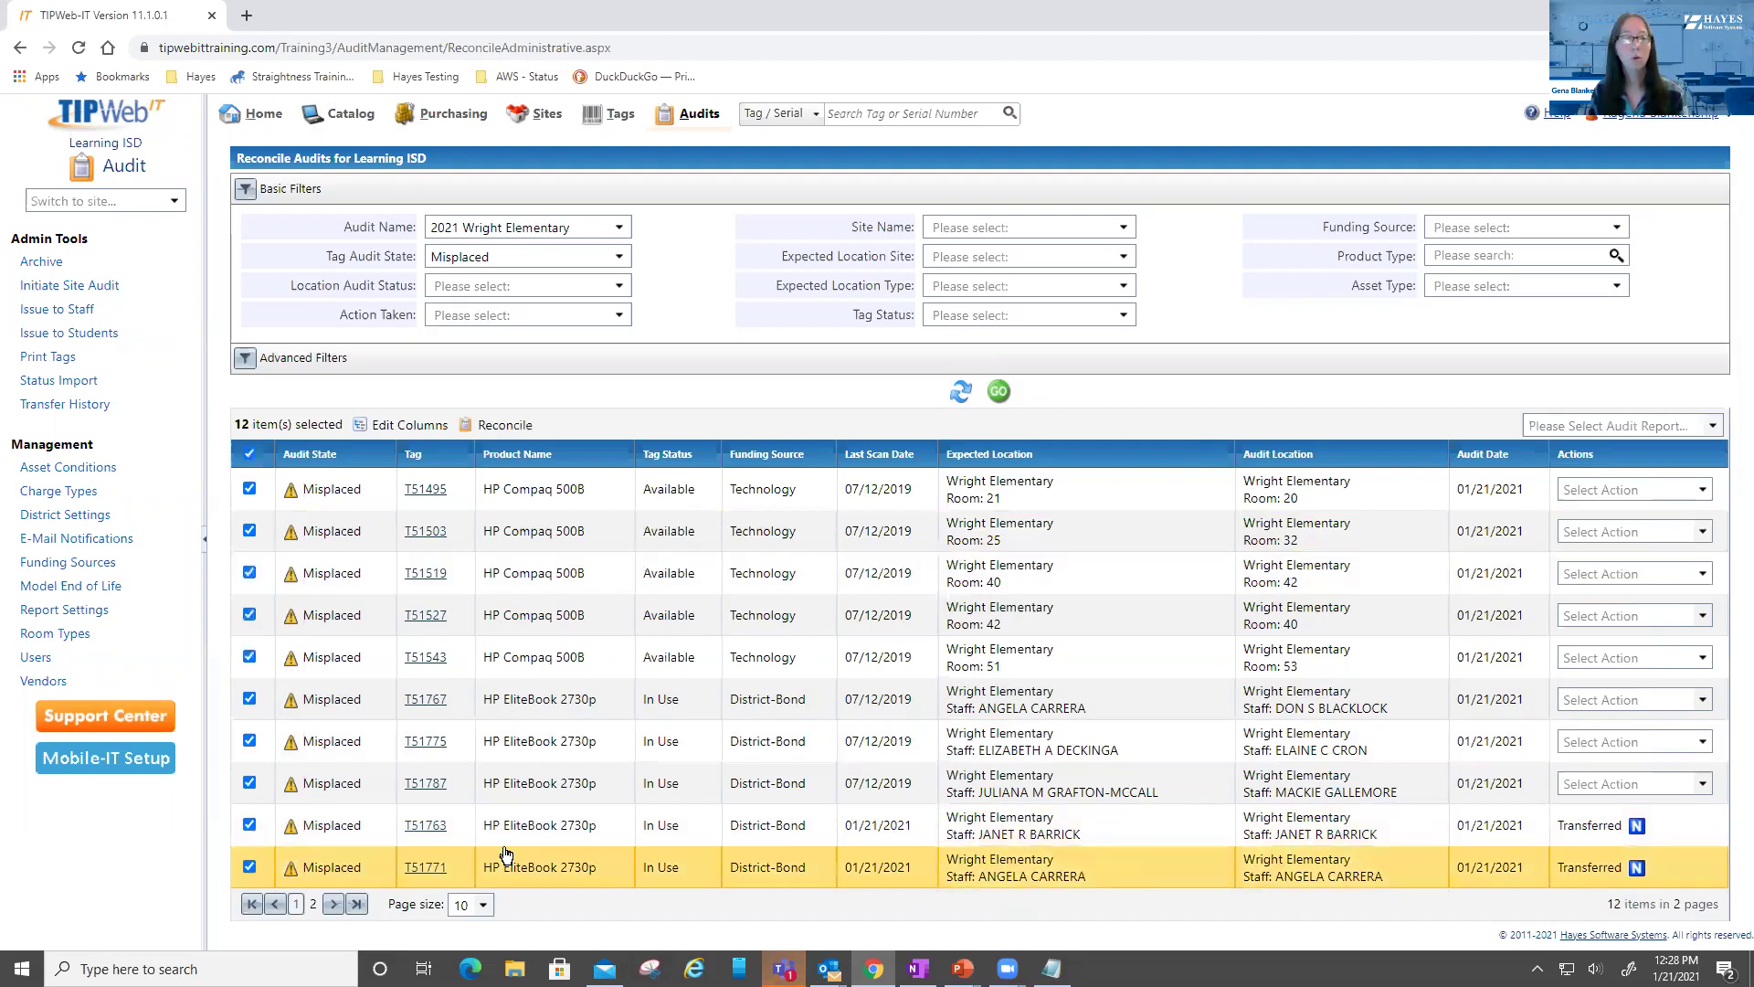
click(258, 828)
click(248, 868)
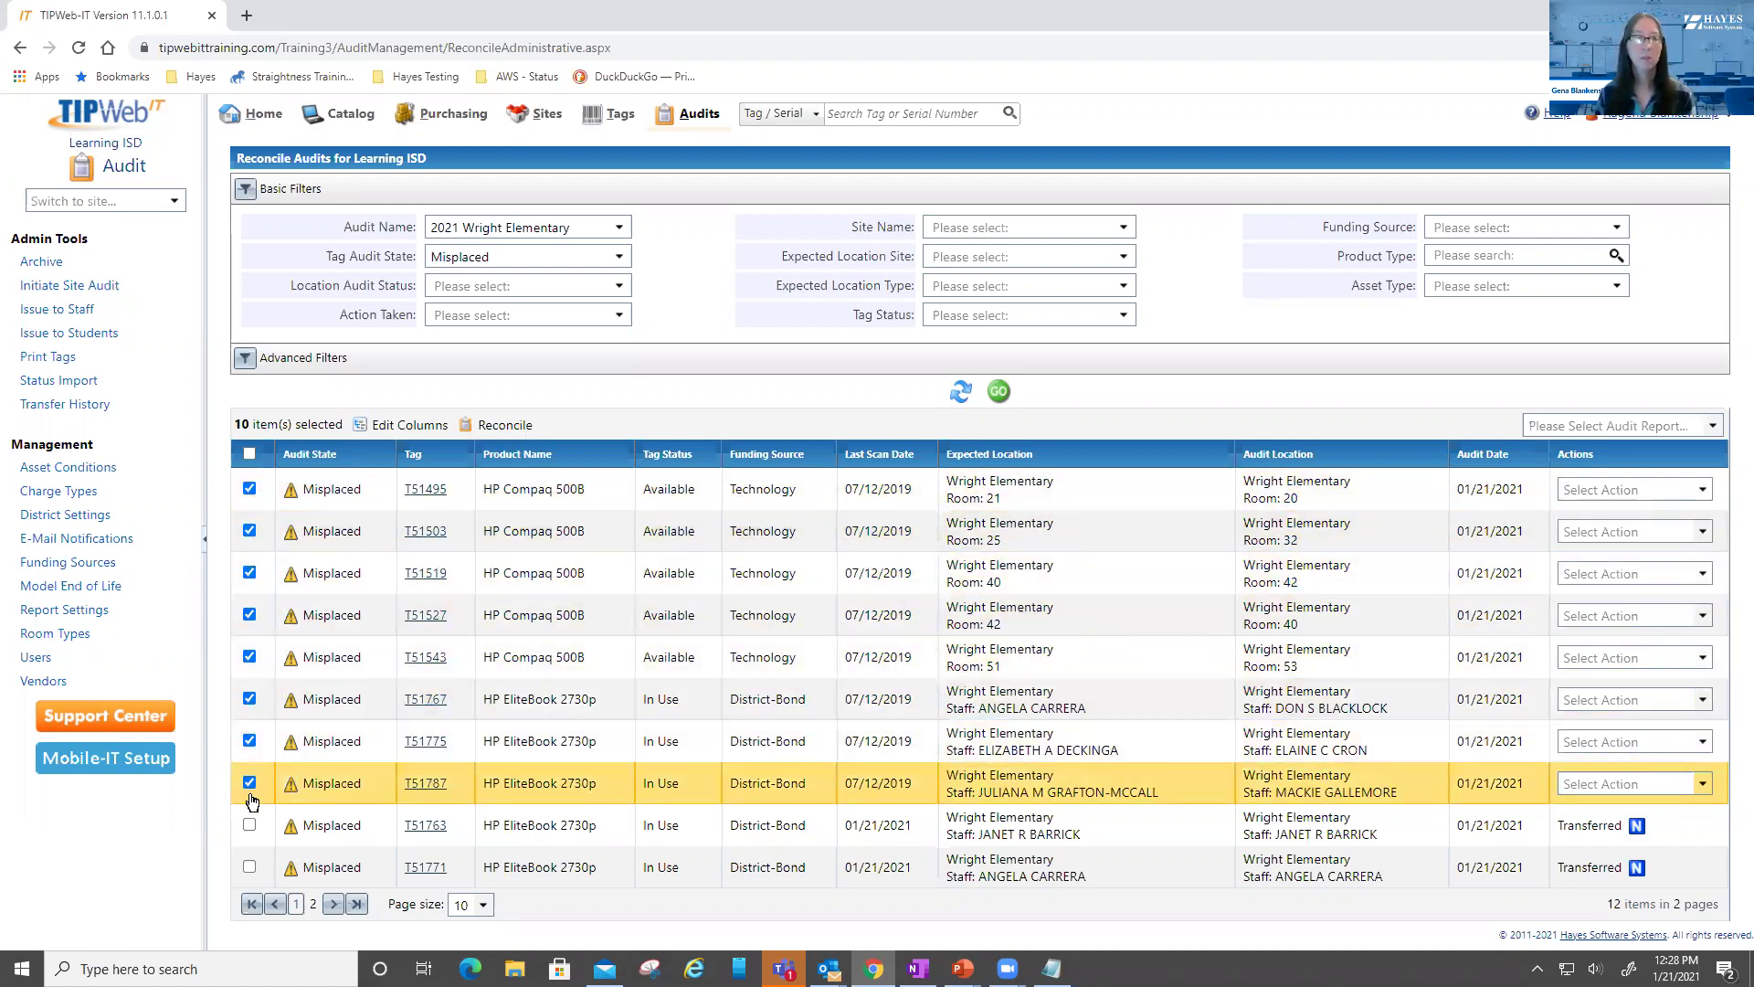
click(498, 425)
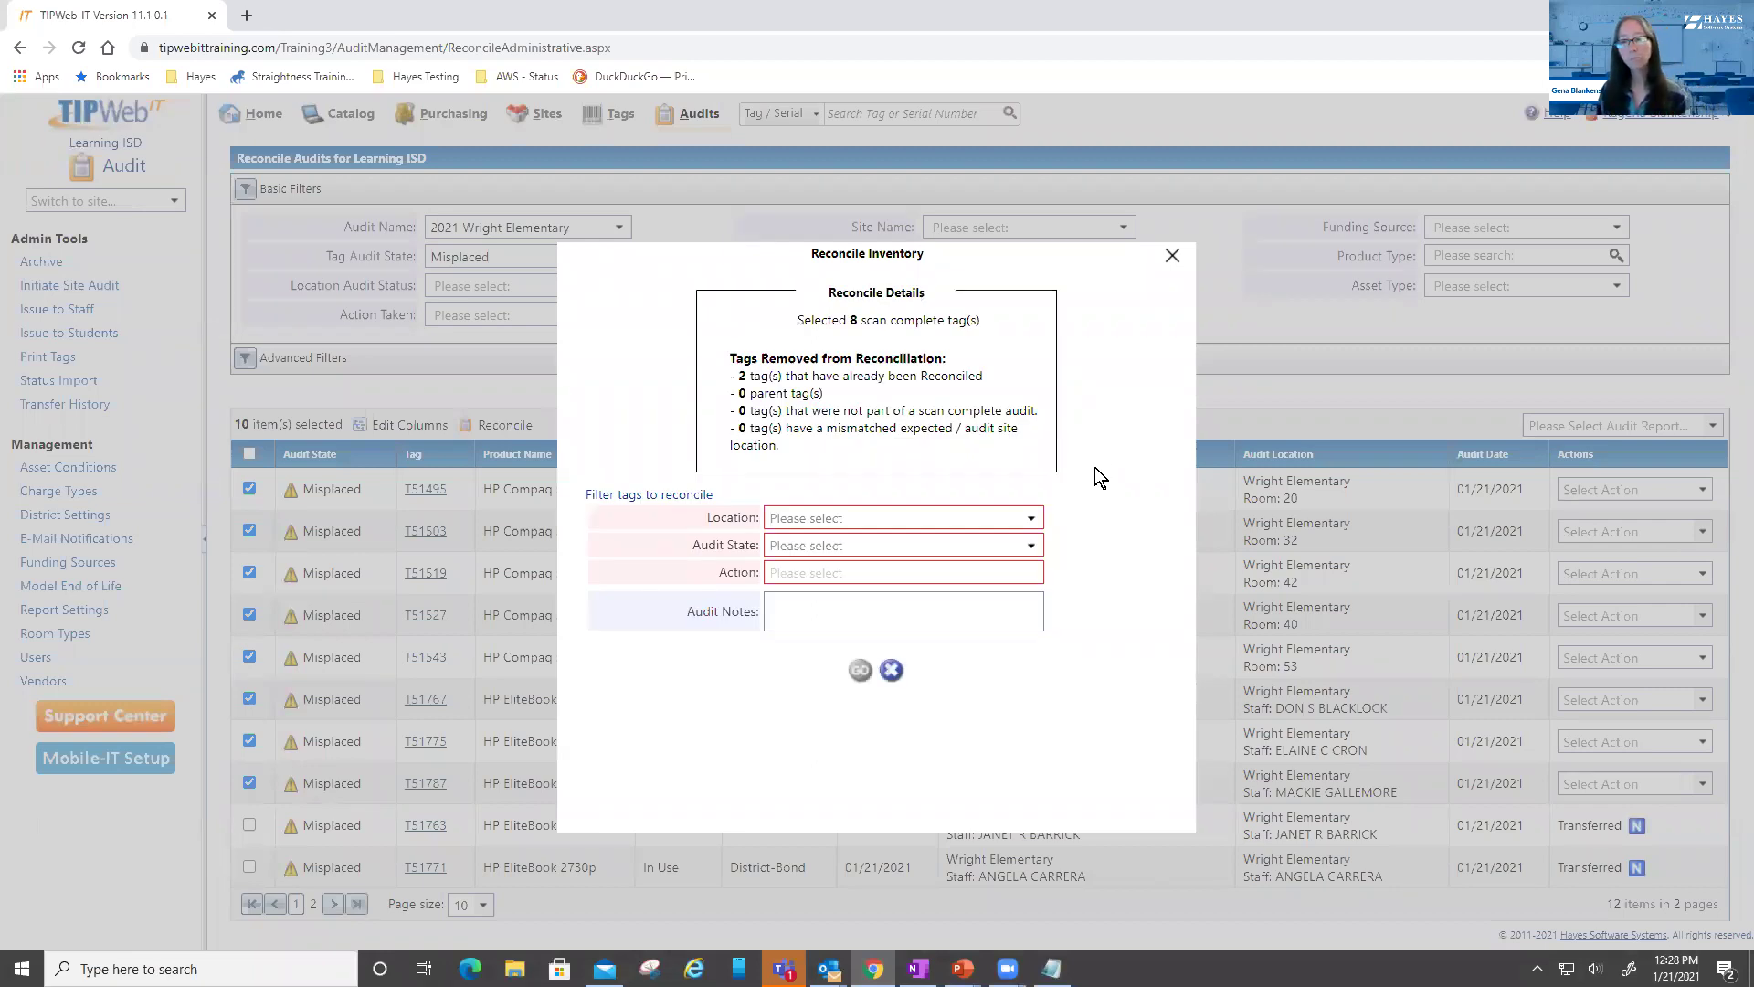
drag(838, 320, 899, 316)
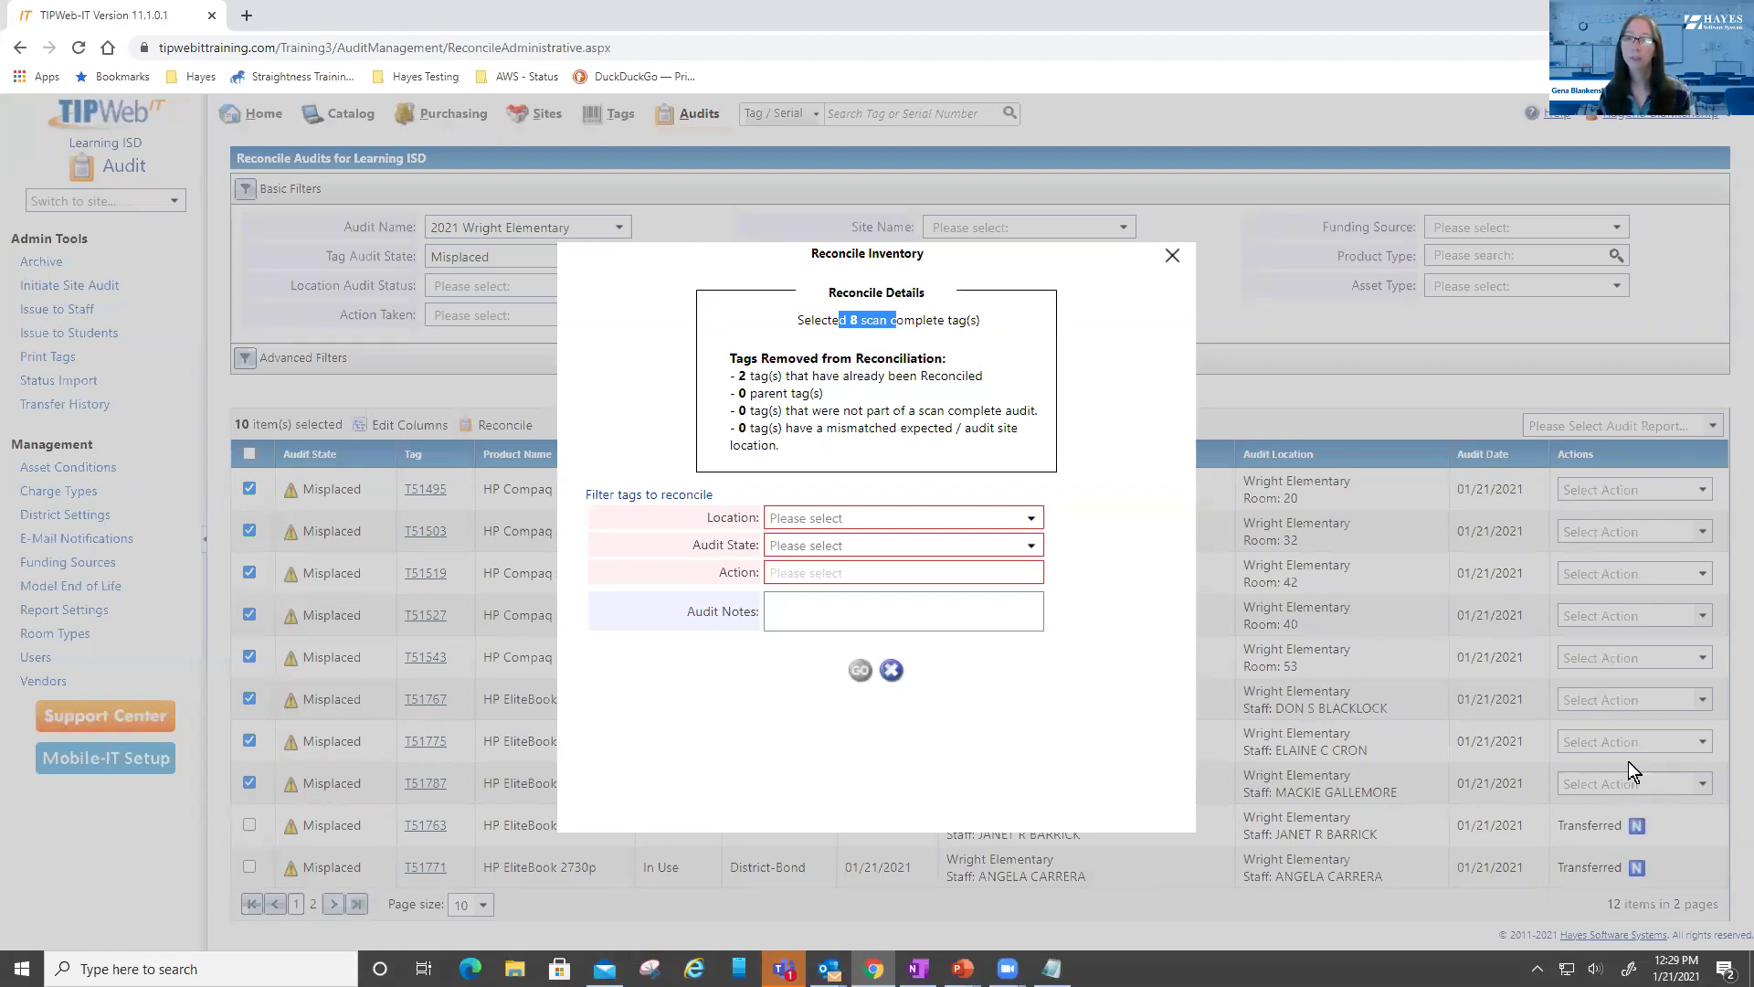
click(1097, 605)
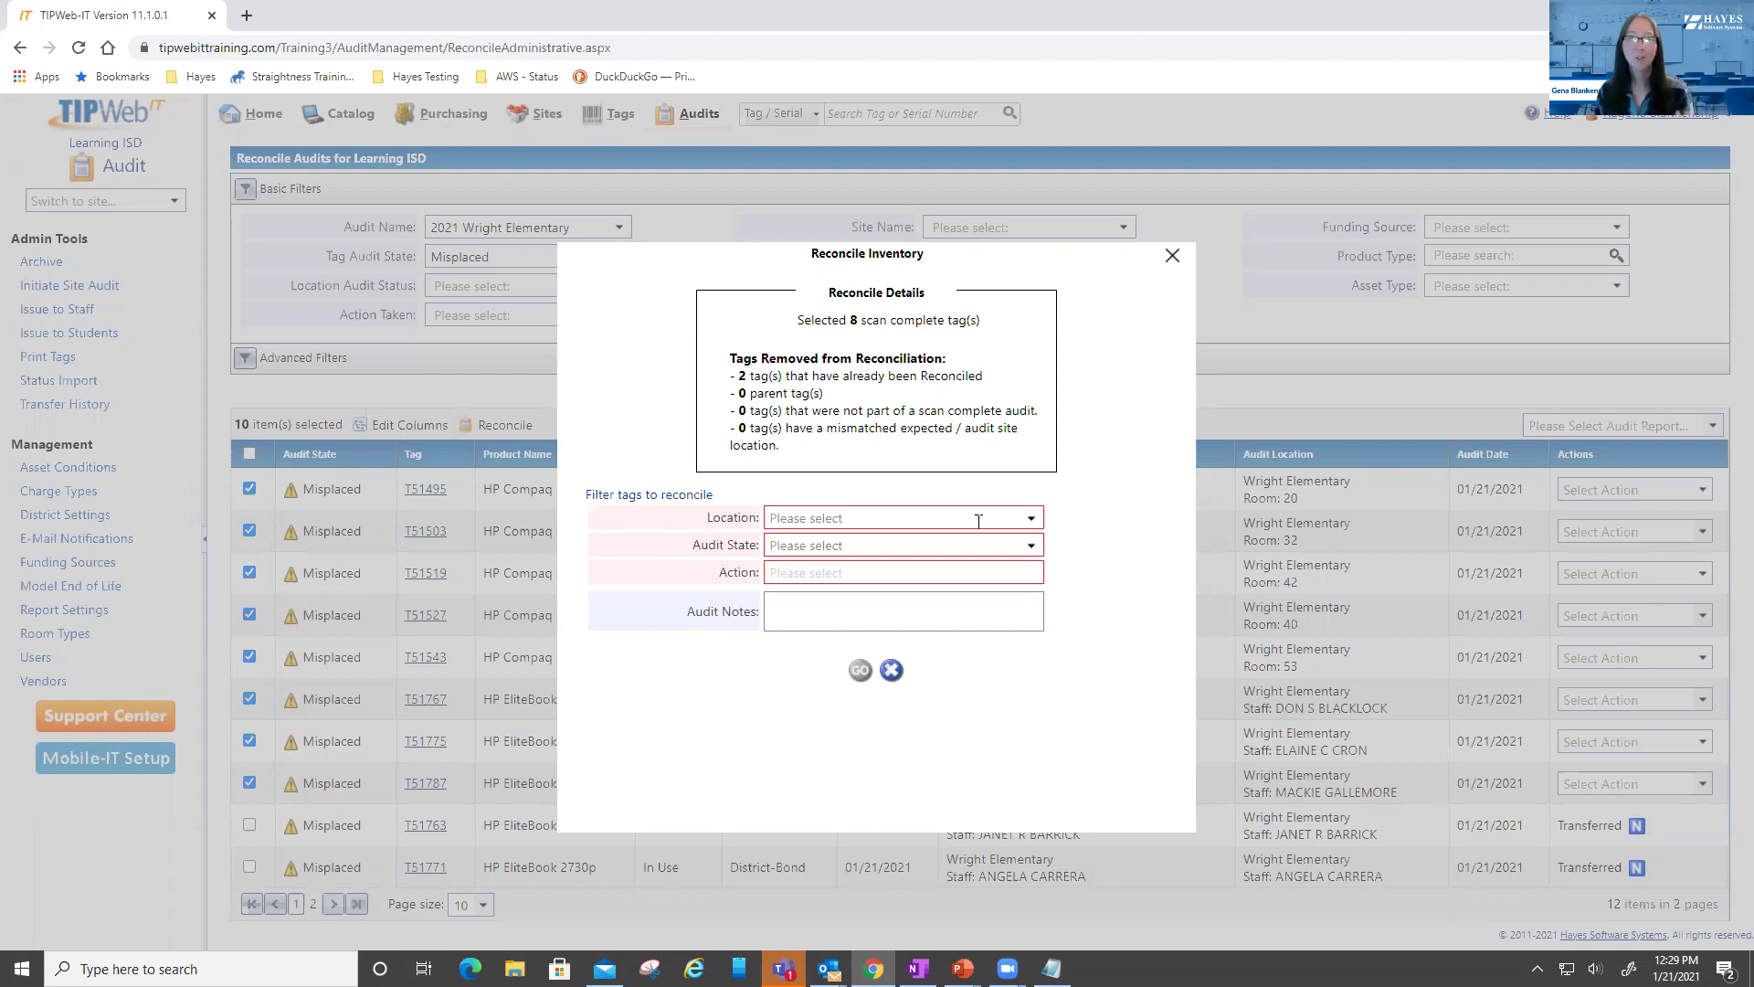
Set the bulk reconciliation to location Room, audit state Misplaced and action Collect
click(1032, 519)
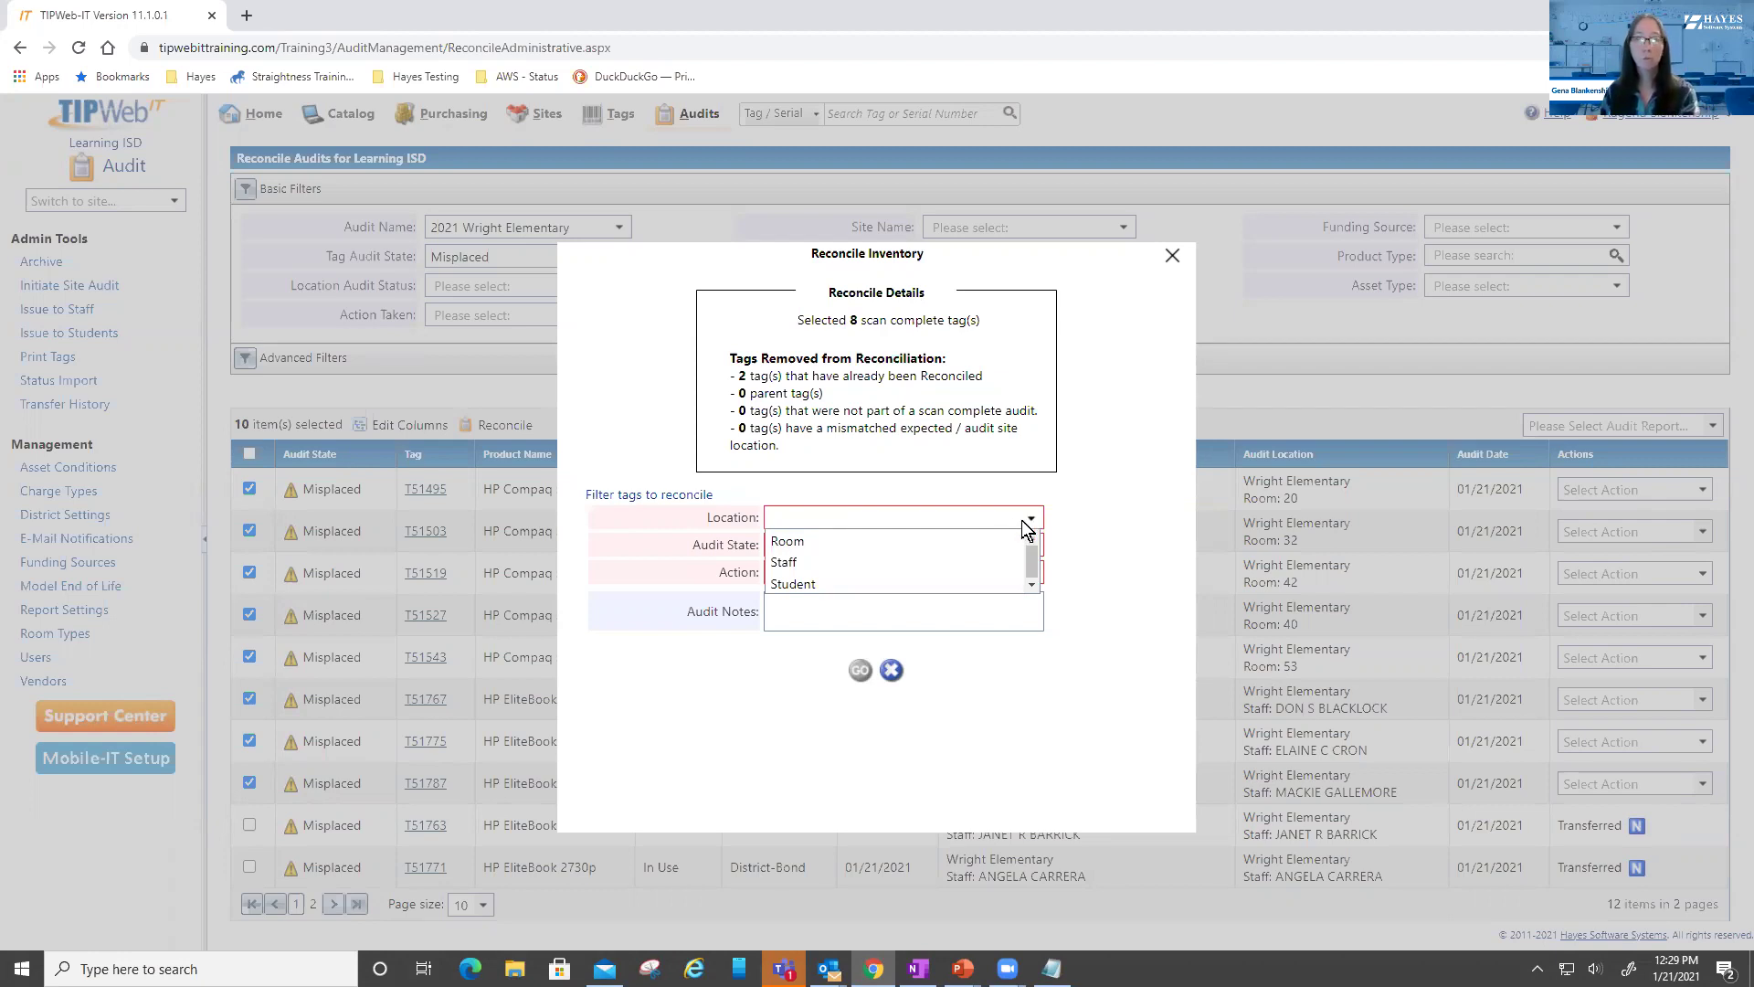
click(935, 541)
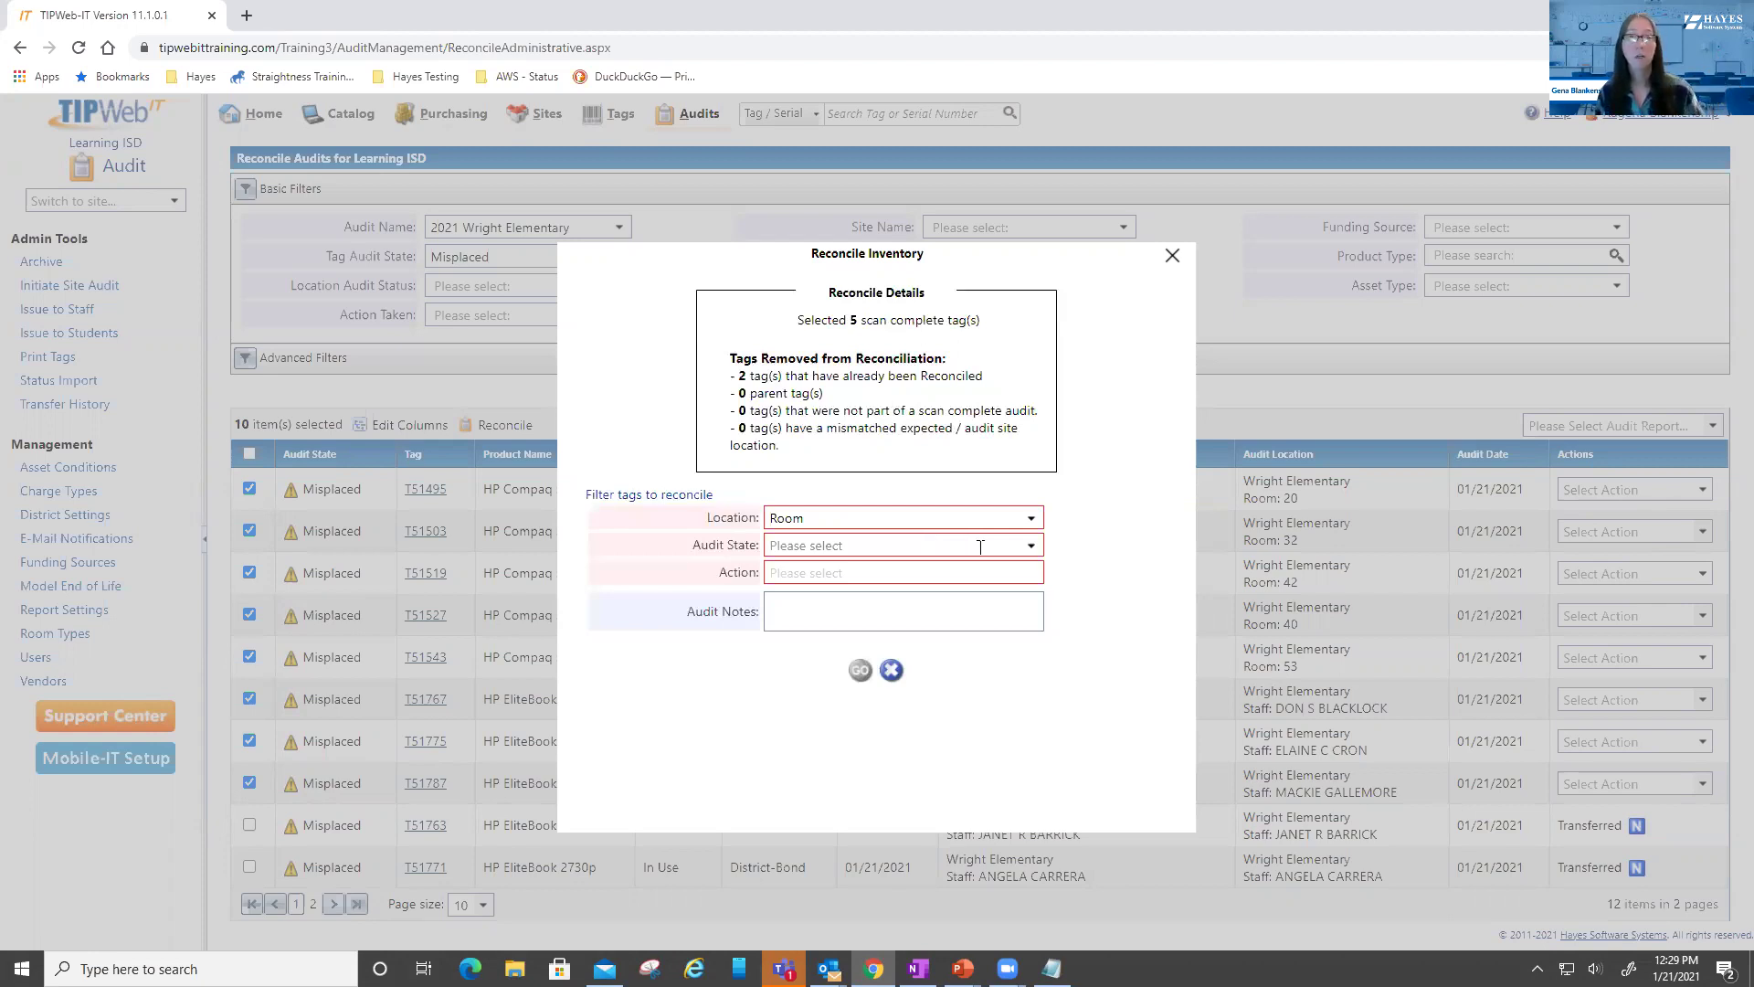
click(1030, 548)
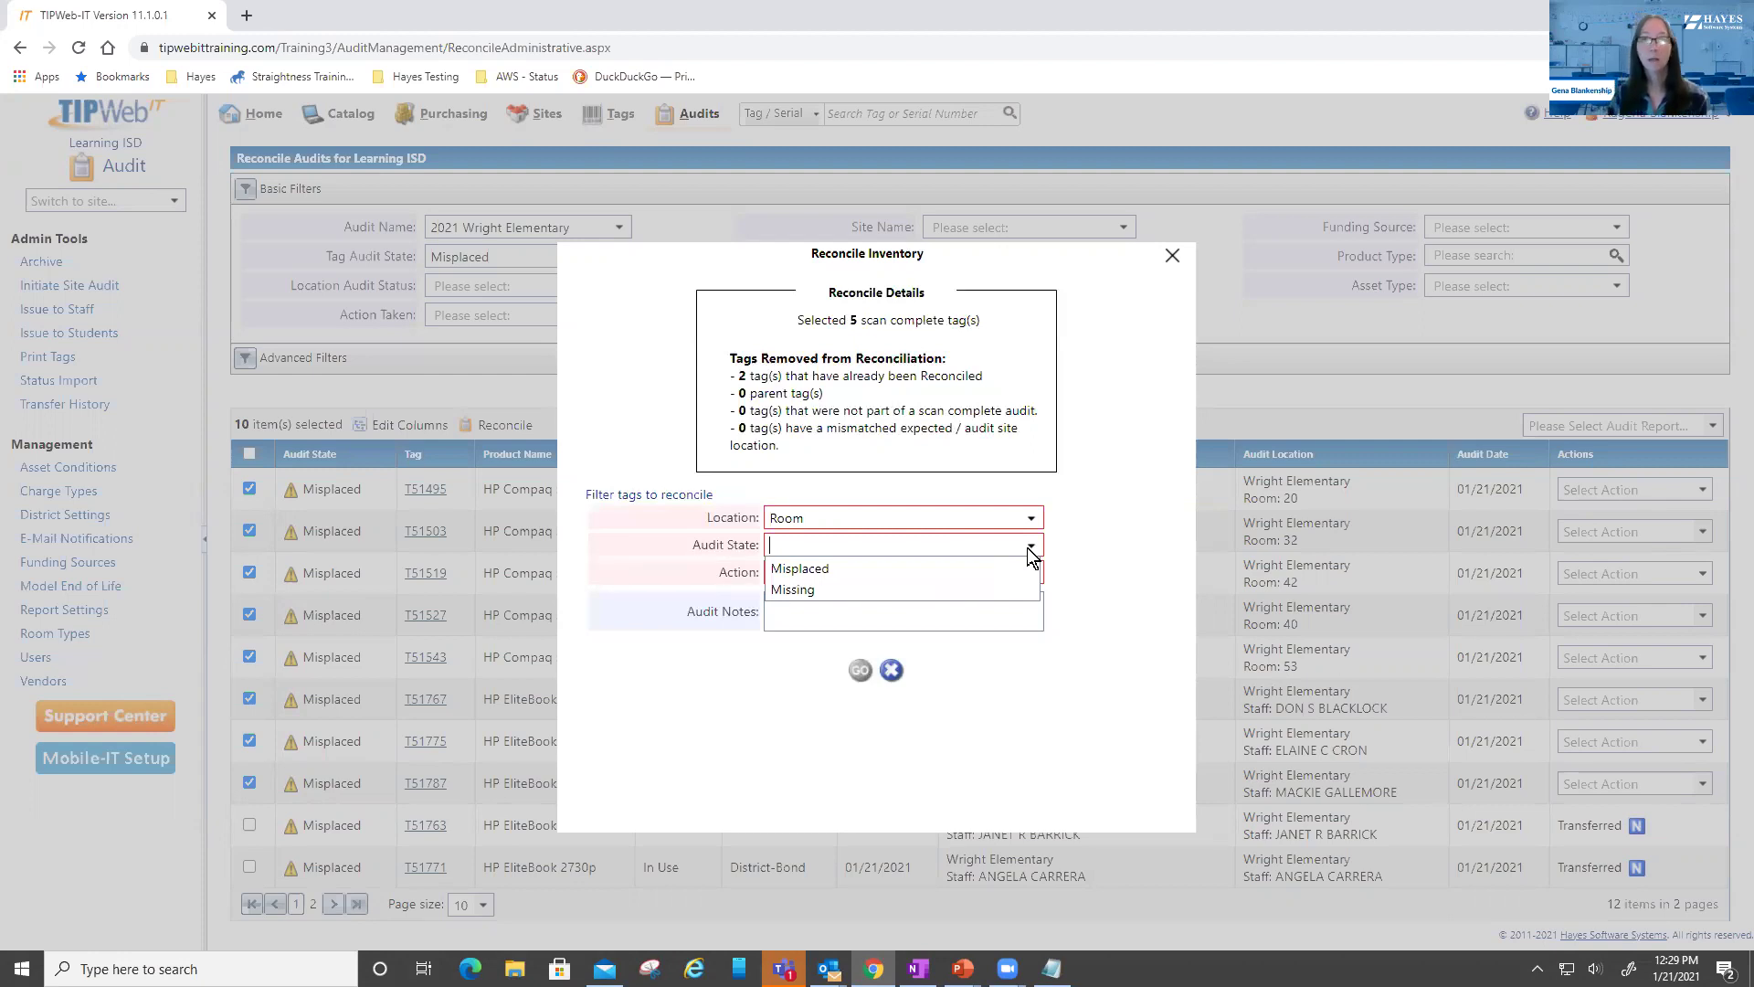
click(857, 567)
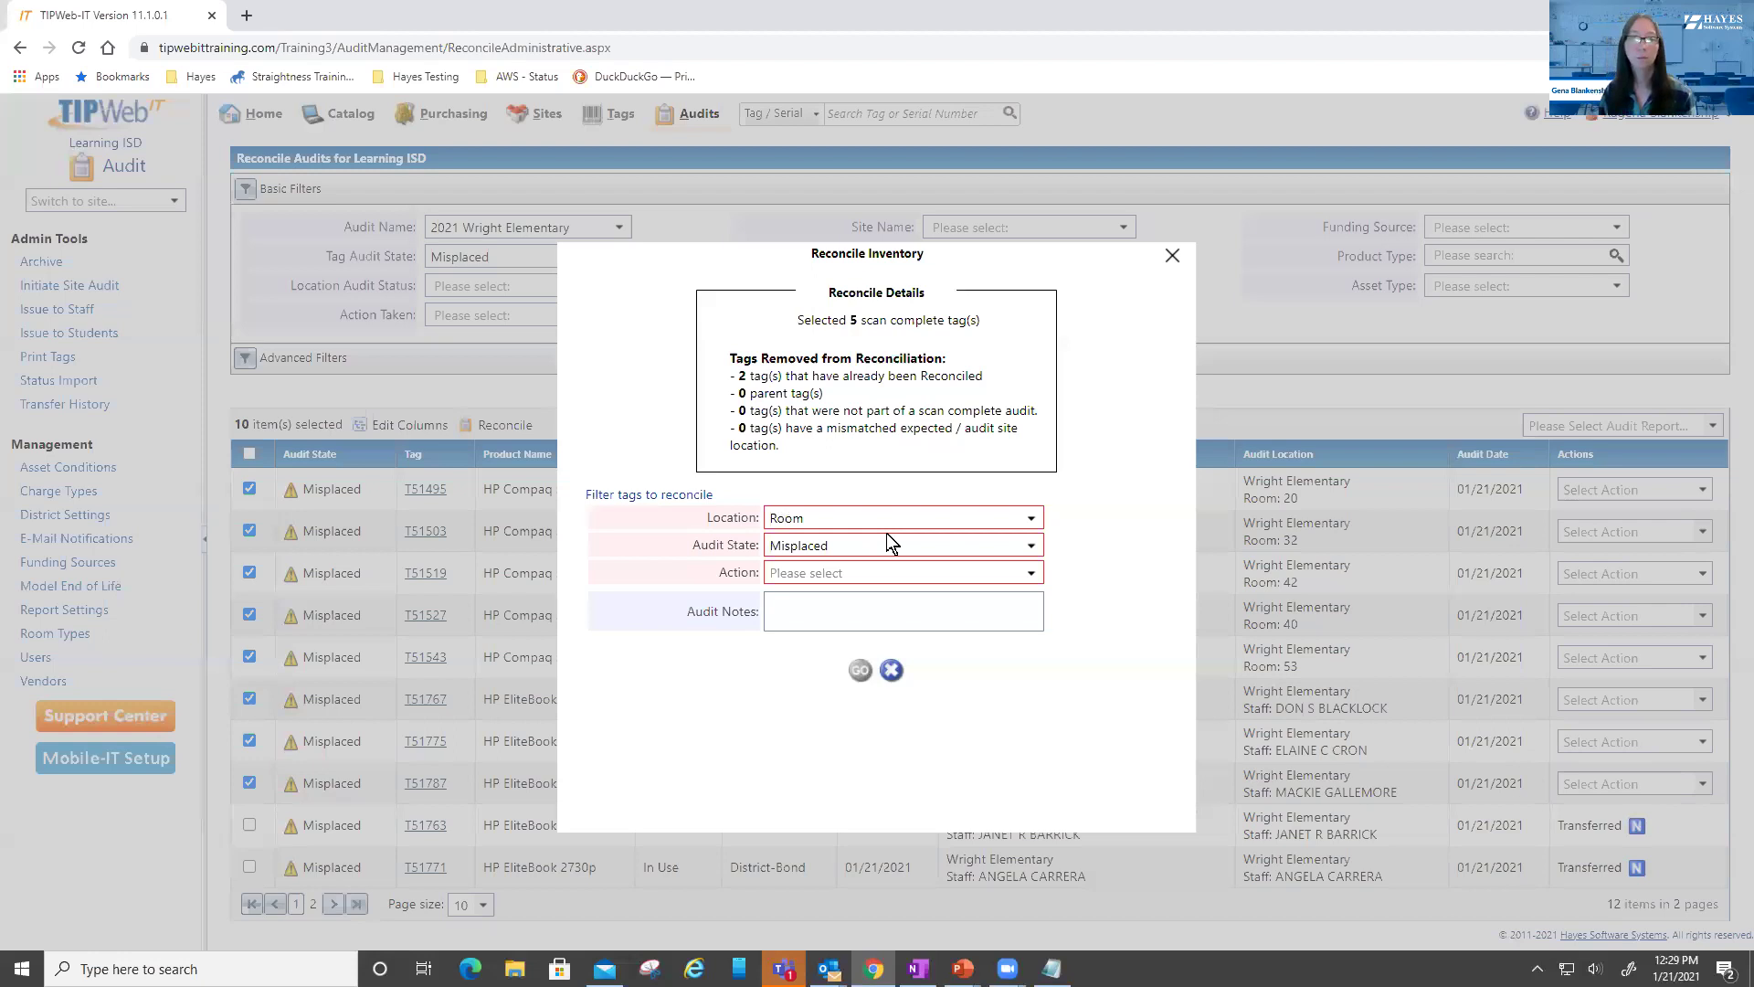
click(1032, 570)
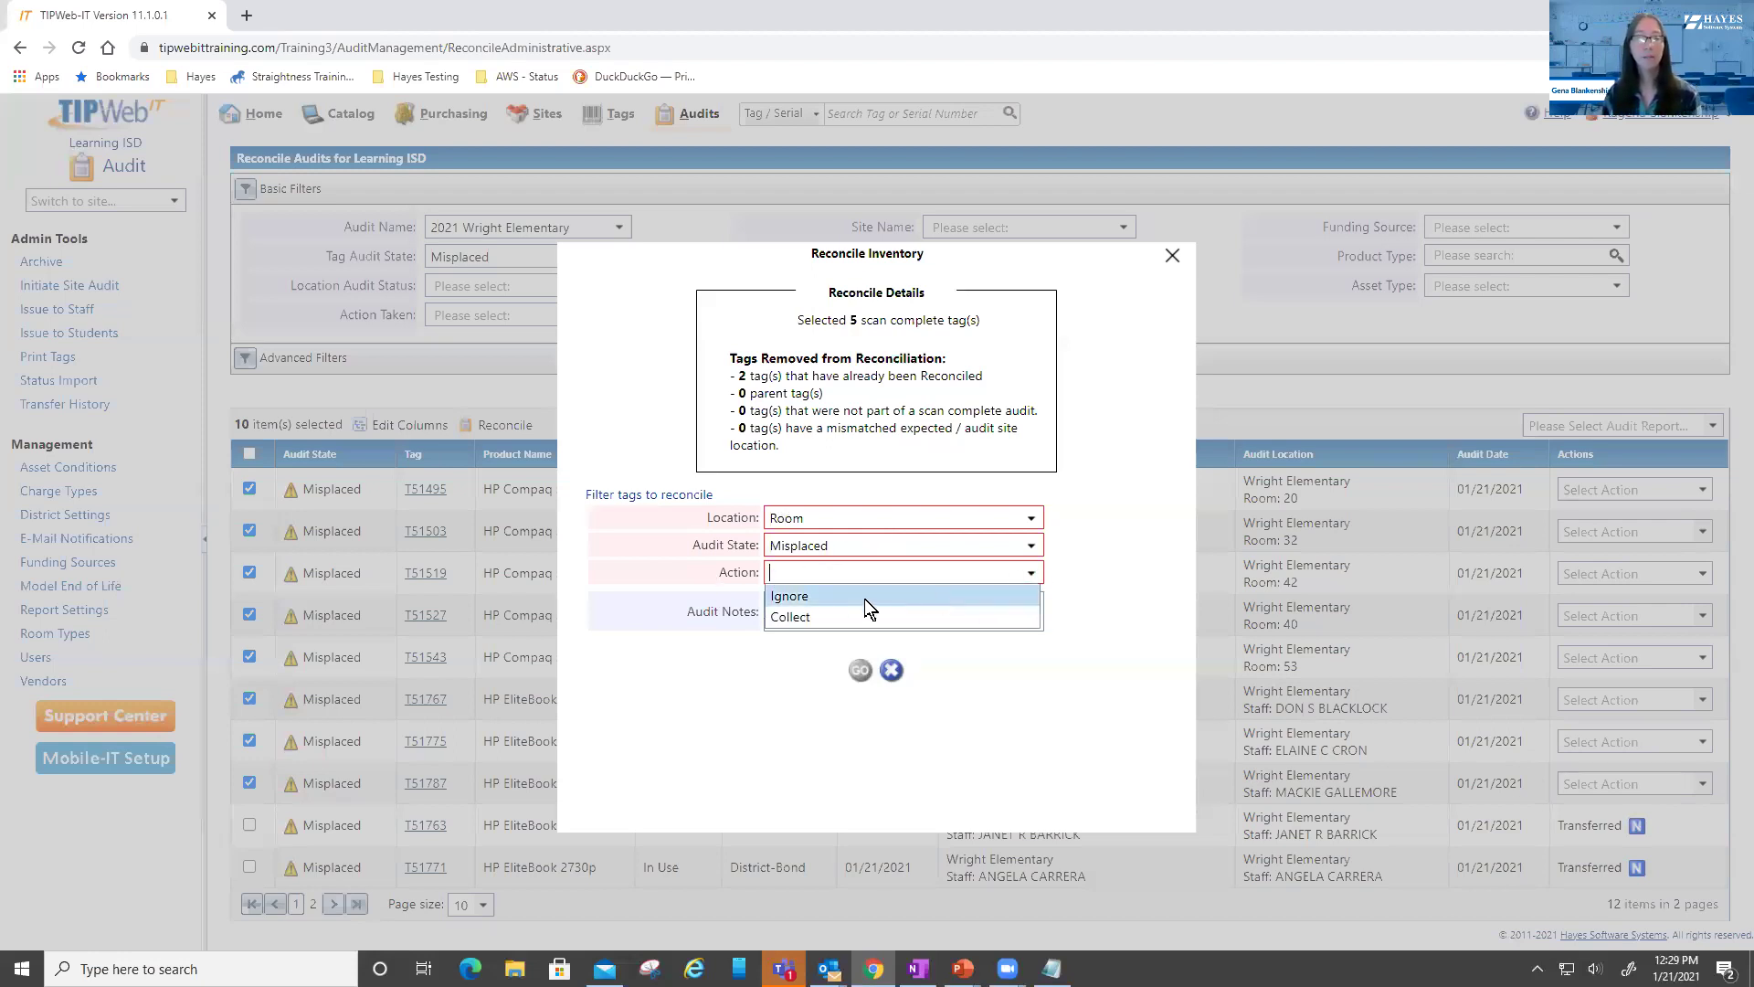
click(811, 616)
click(812, 613)
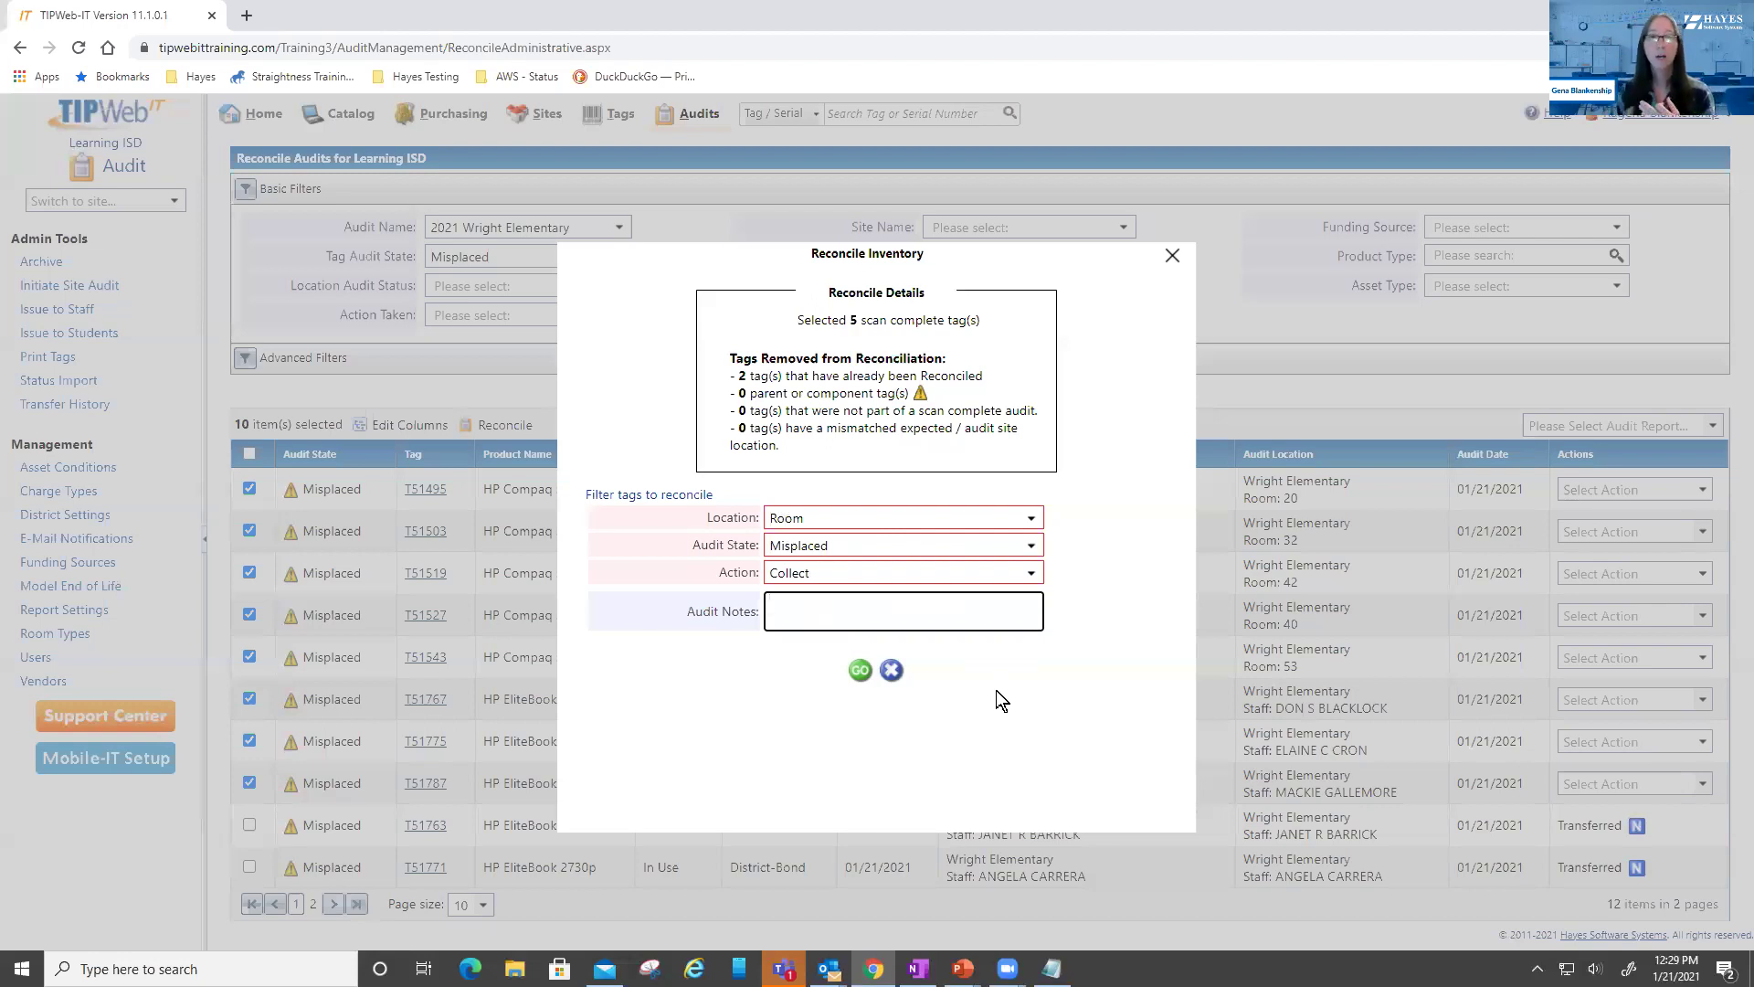
Enter the audit note "Collect to scanned location - per district audit plan" for the bulk collection of misplaced room tags
drag(825, 322, 908, 316)
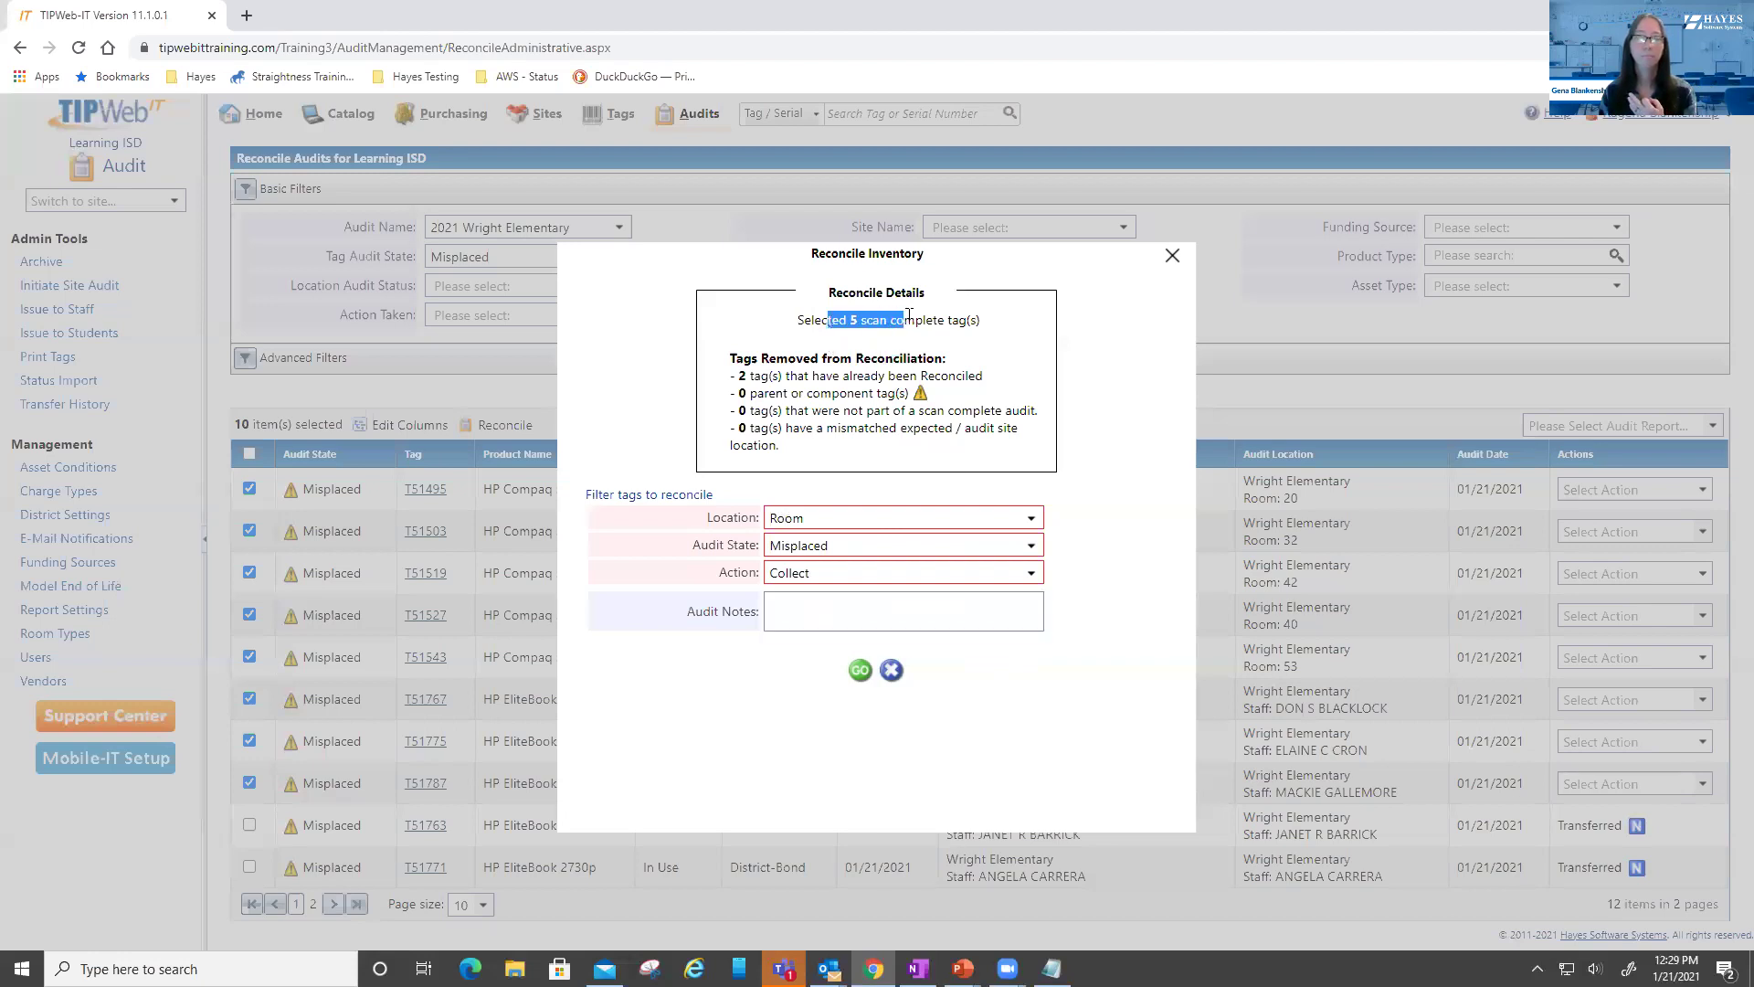
click(920, 318)
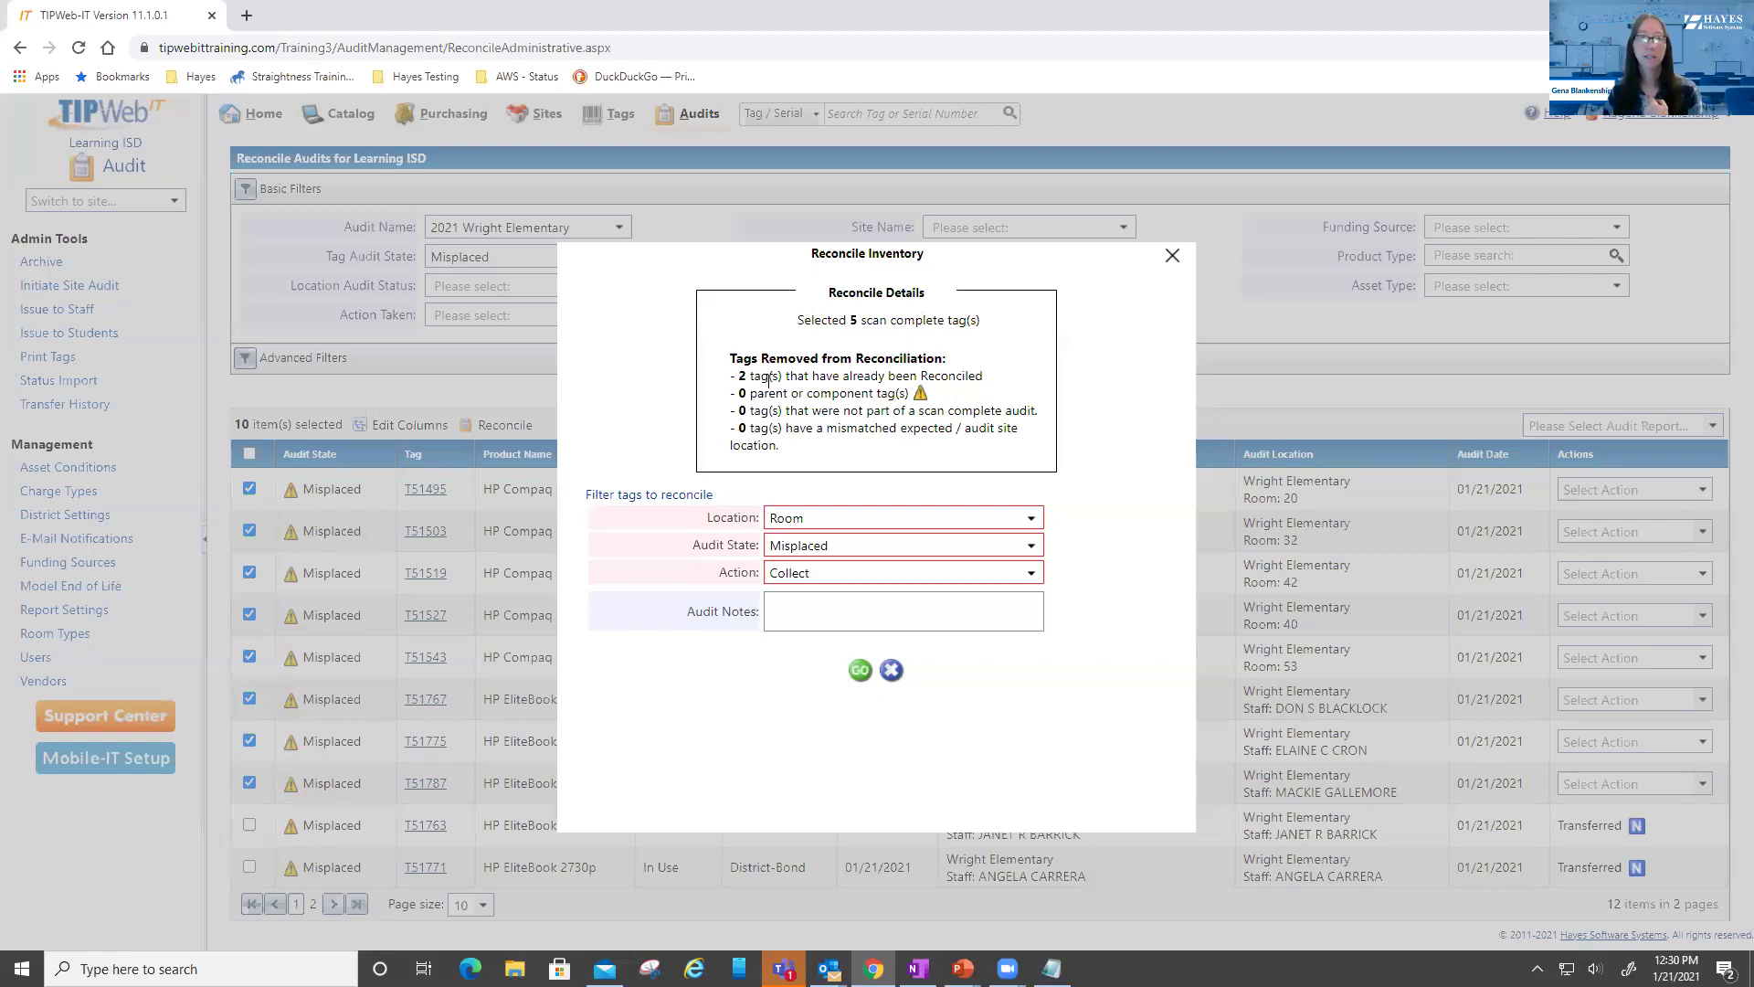
mouse_move(916, 399)
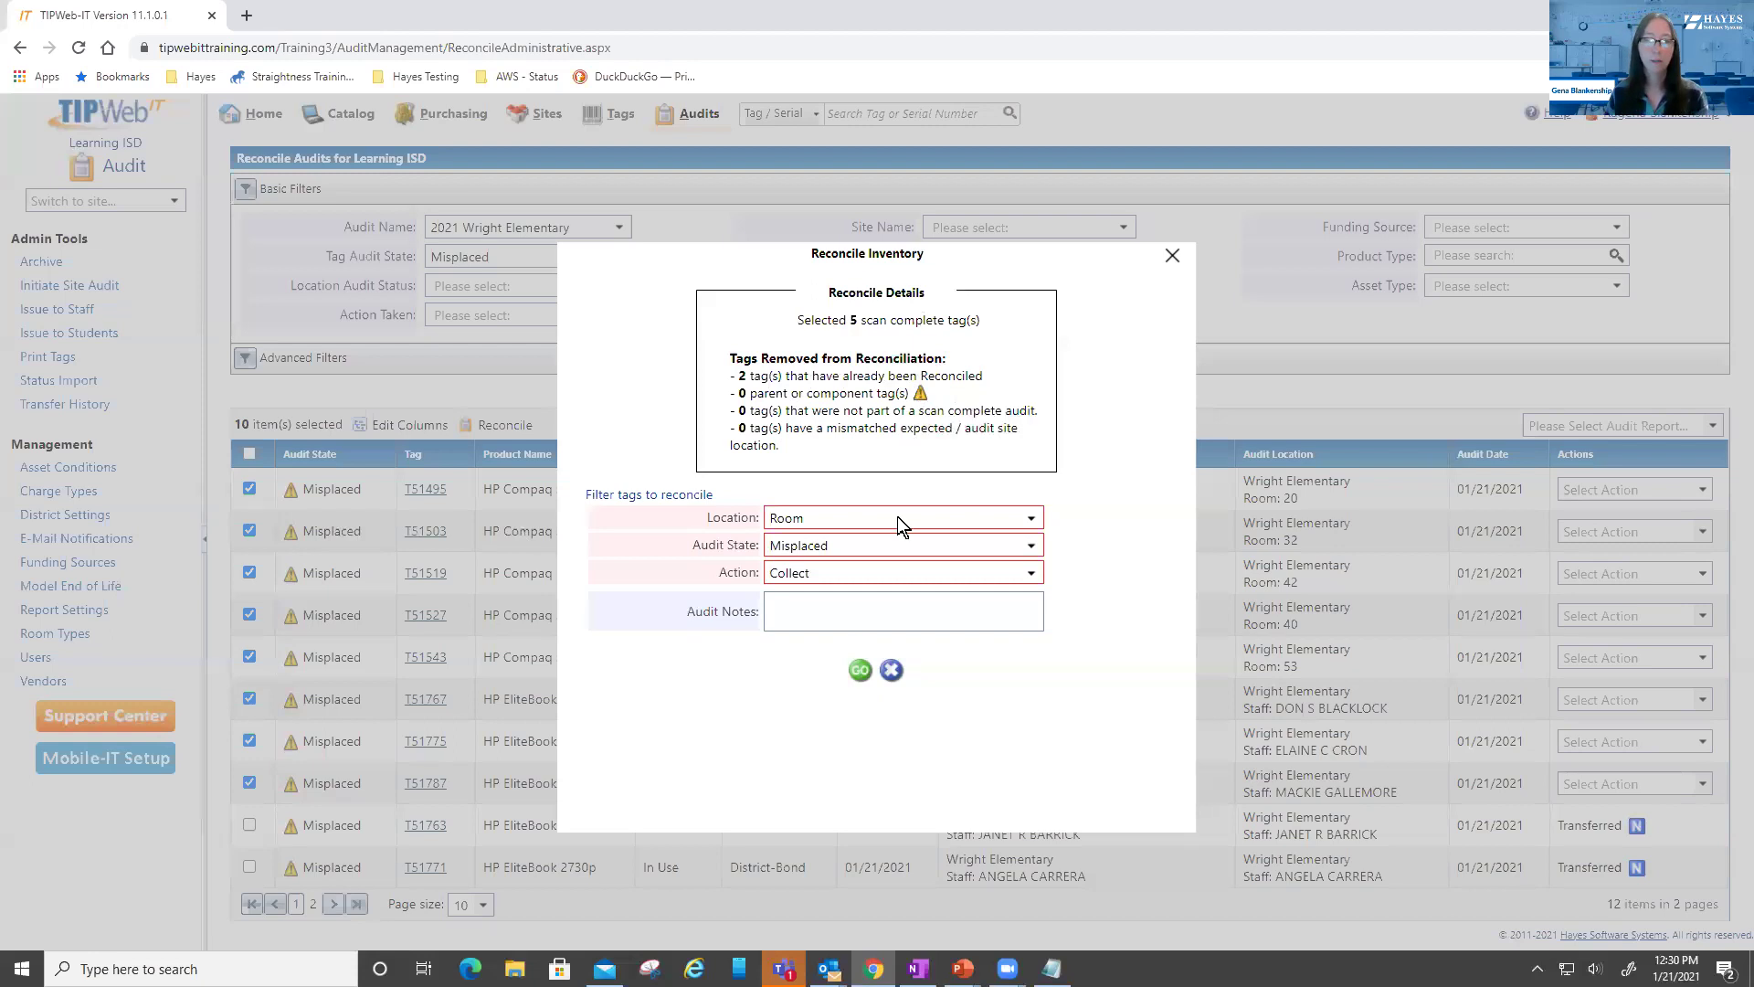
click(874, 604)
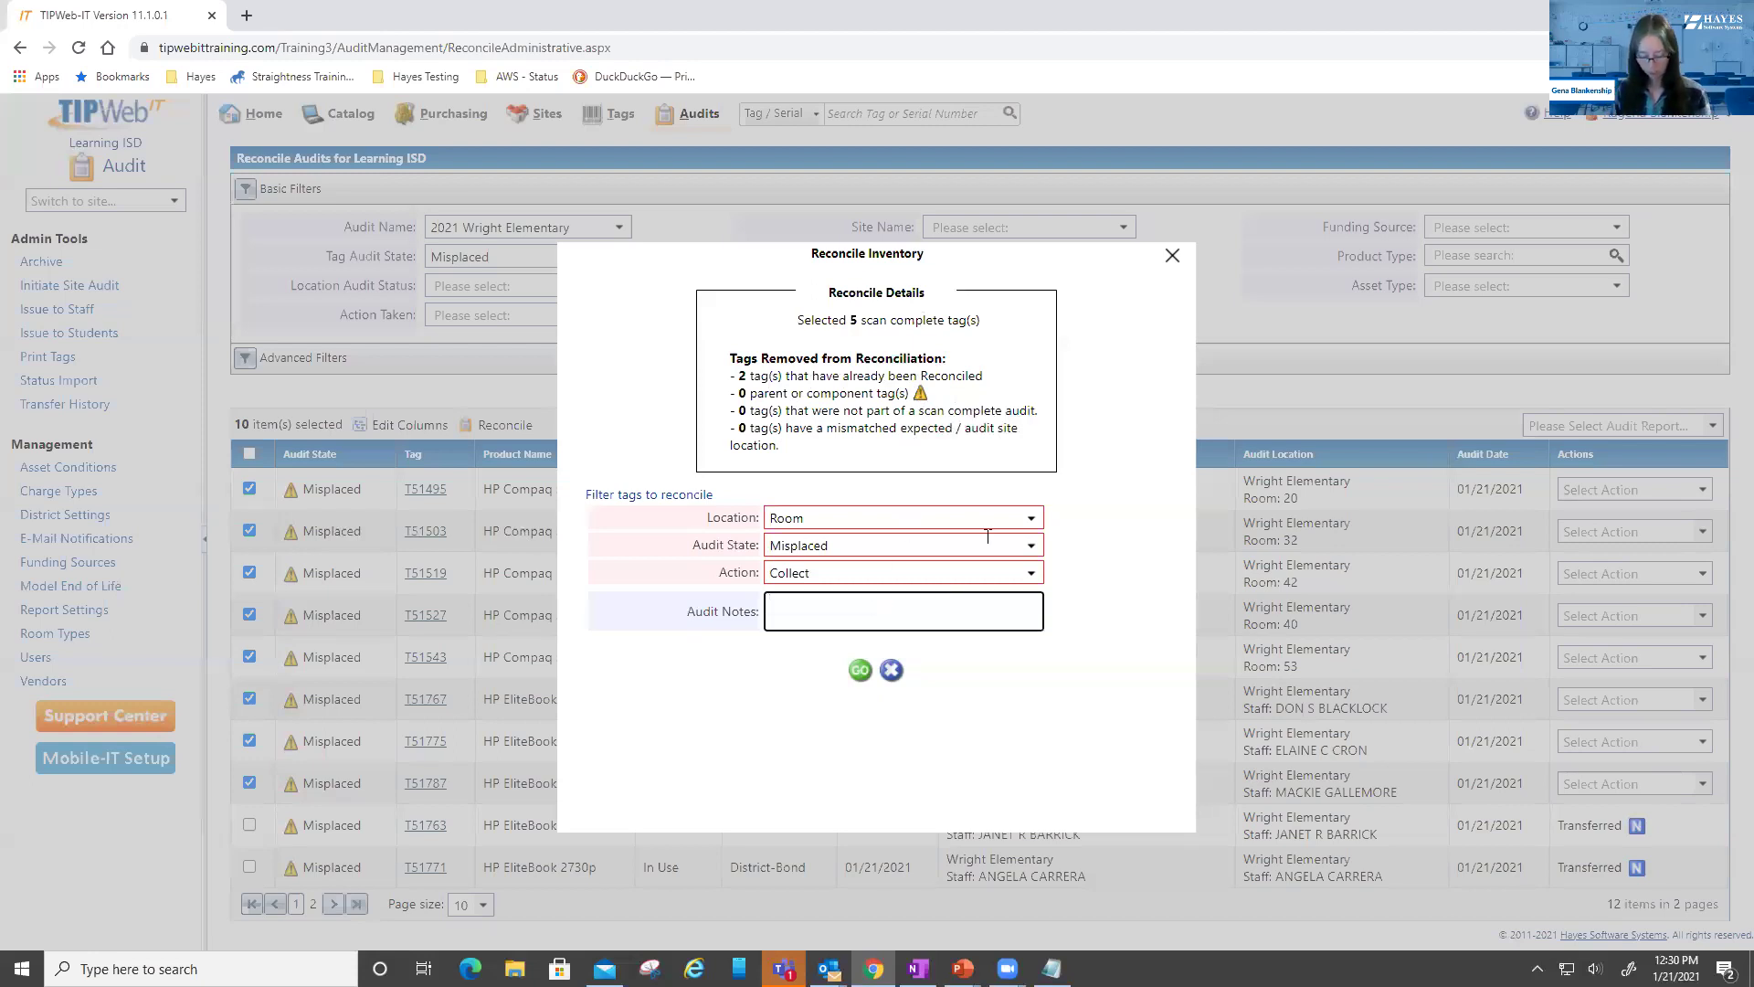
text(Colle)
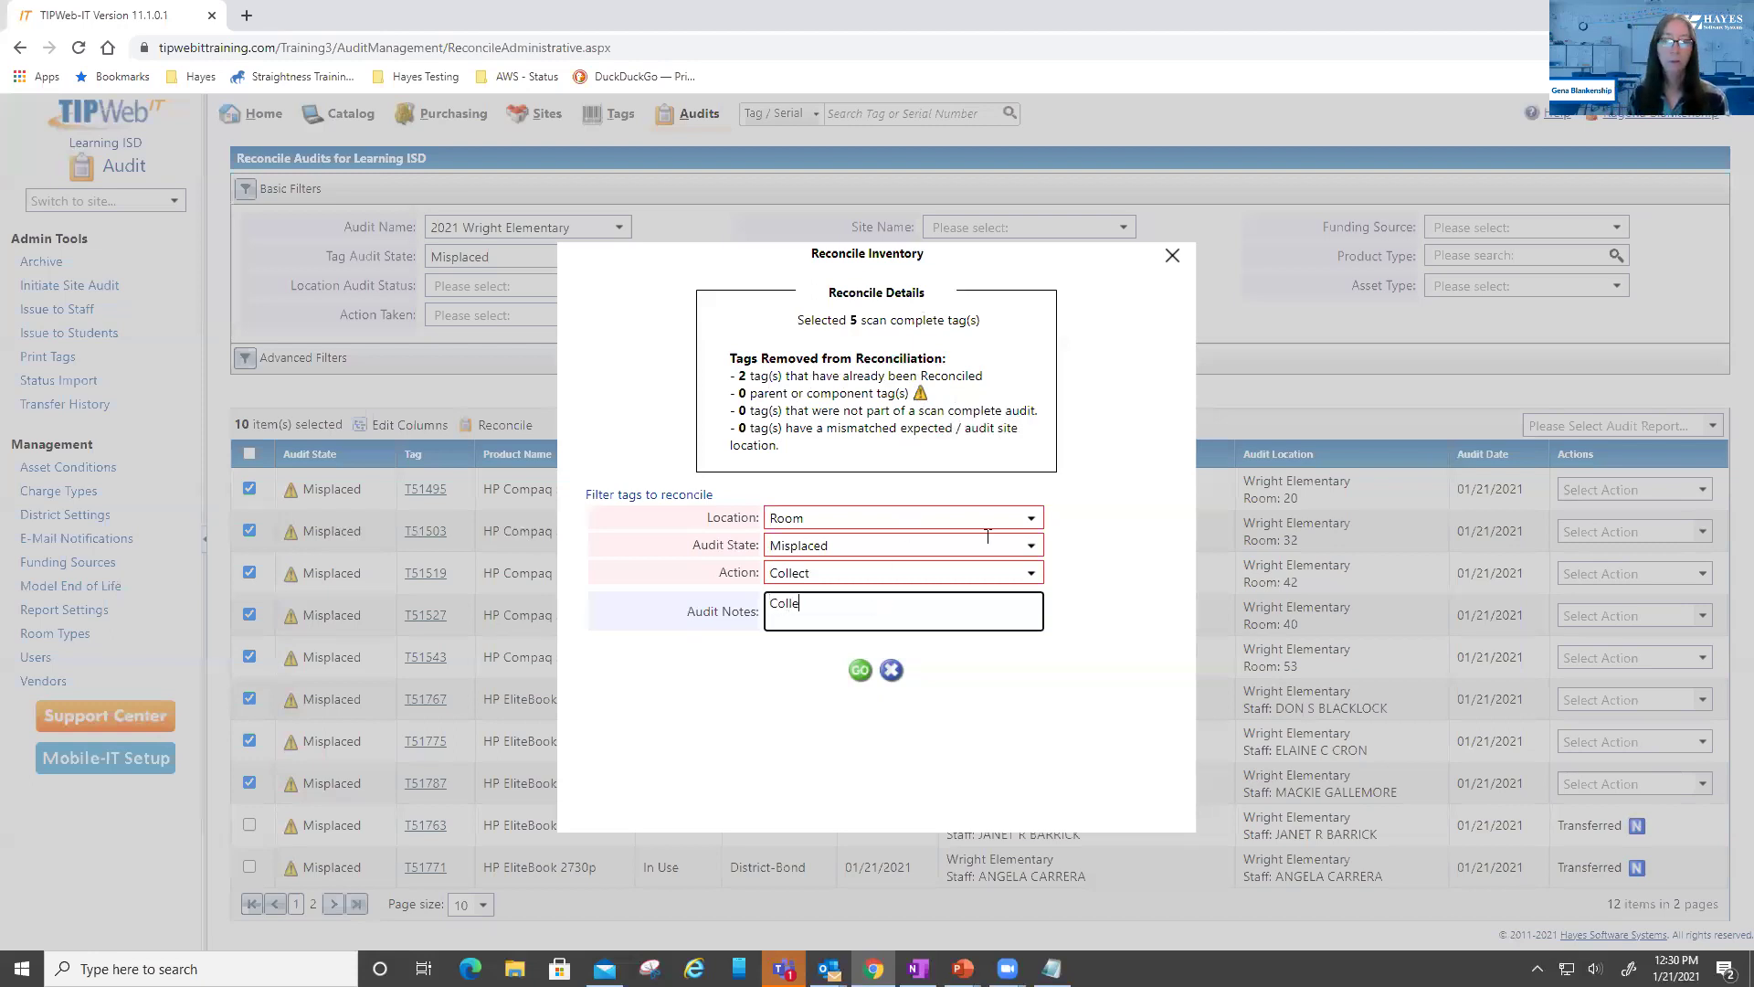
text(ct to scanned location)
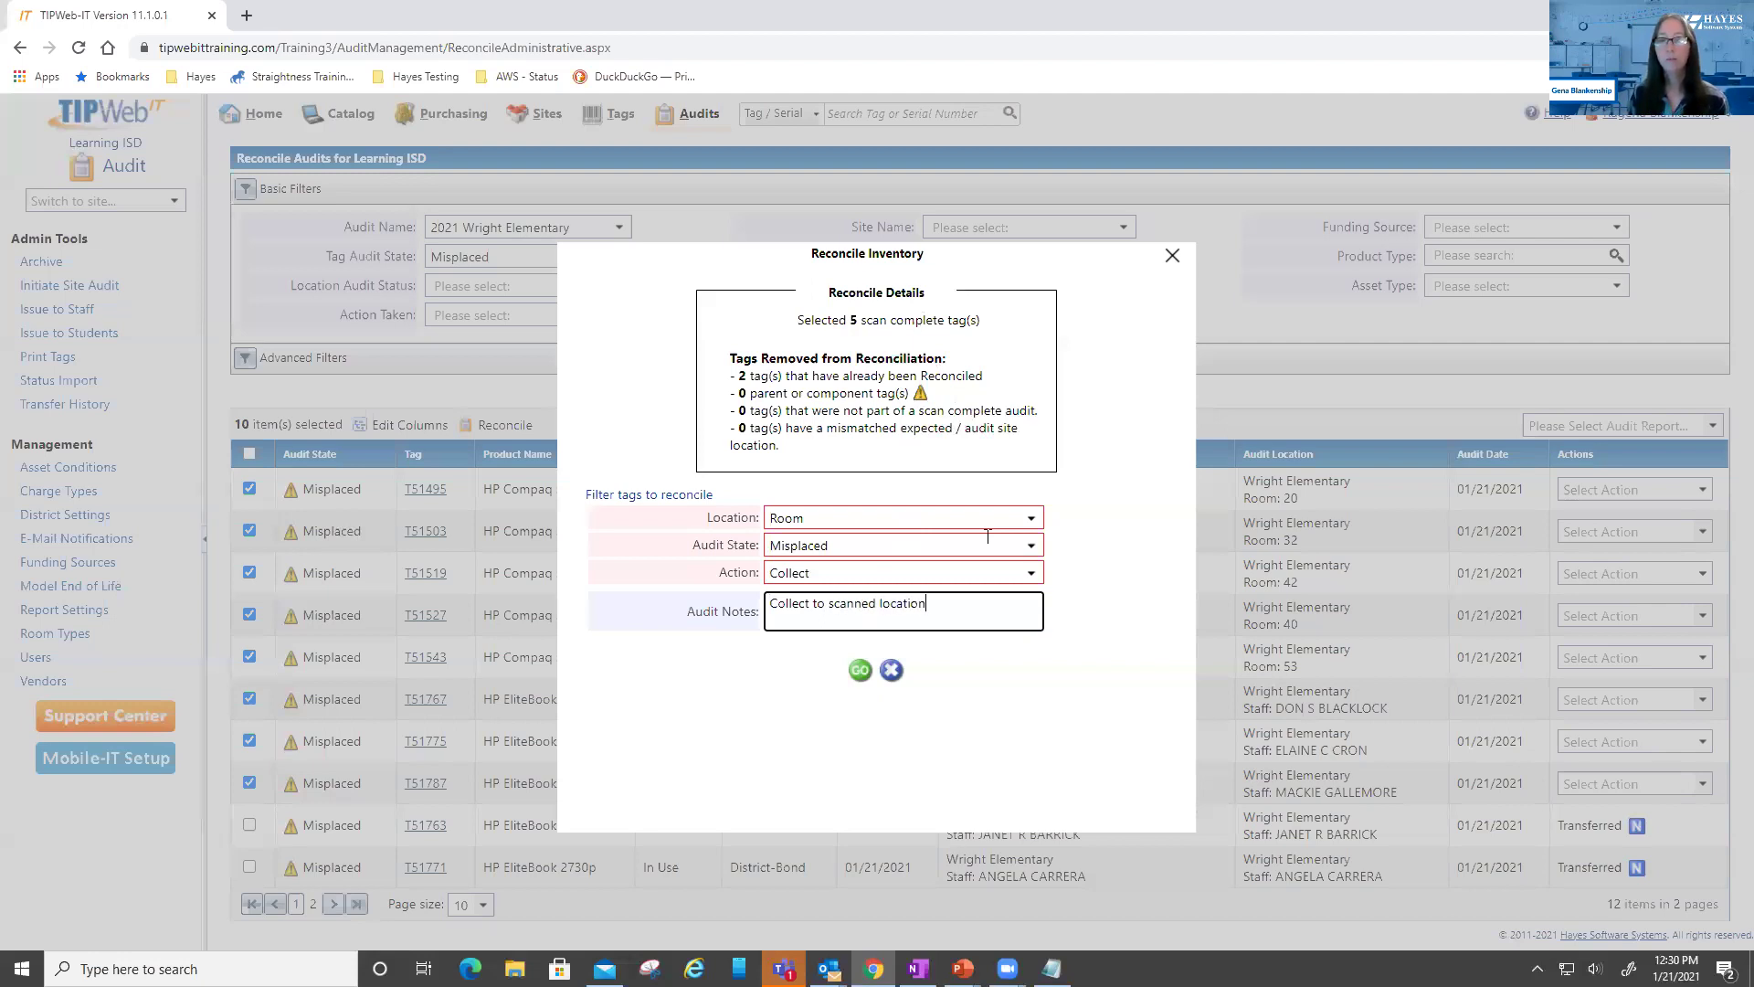
text( - per district )
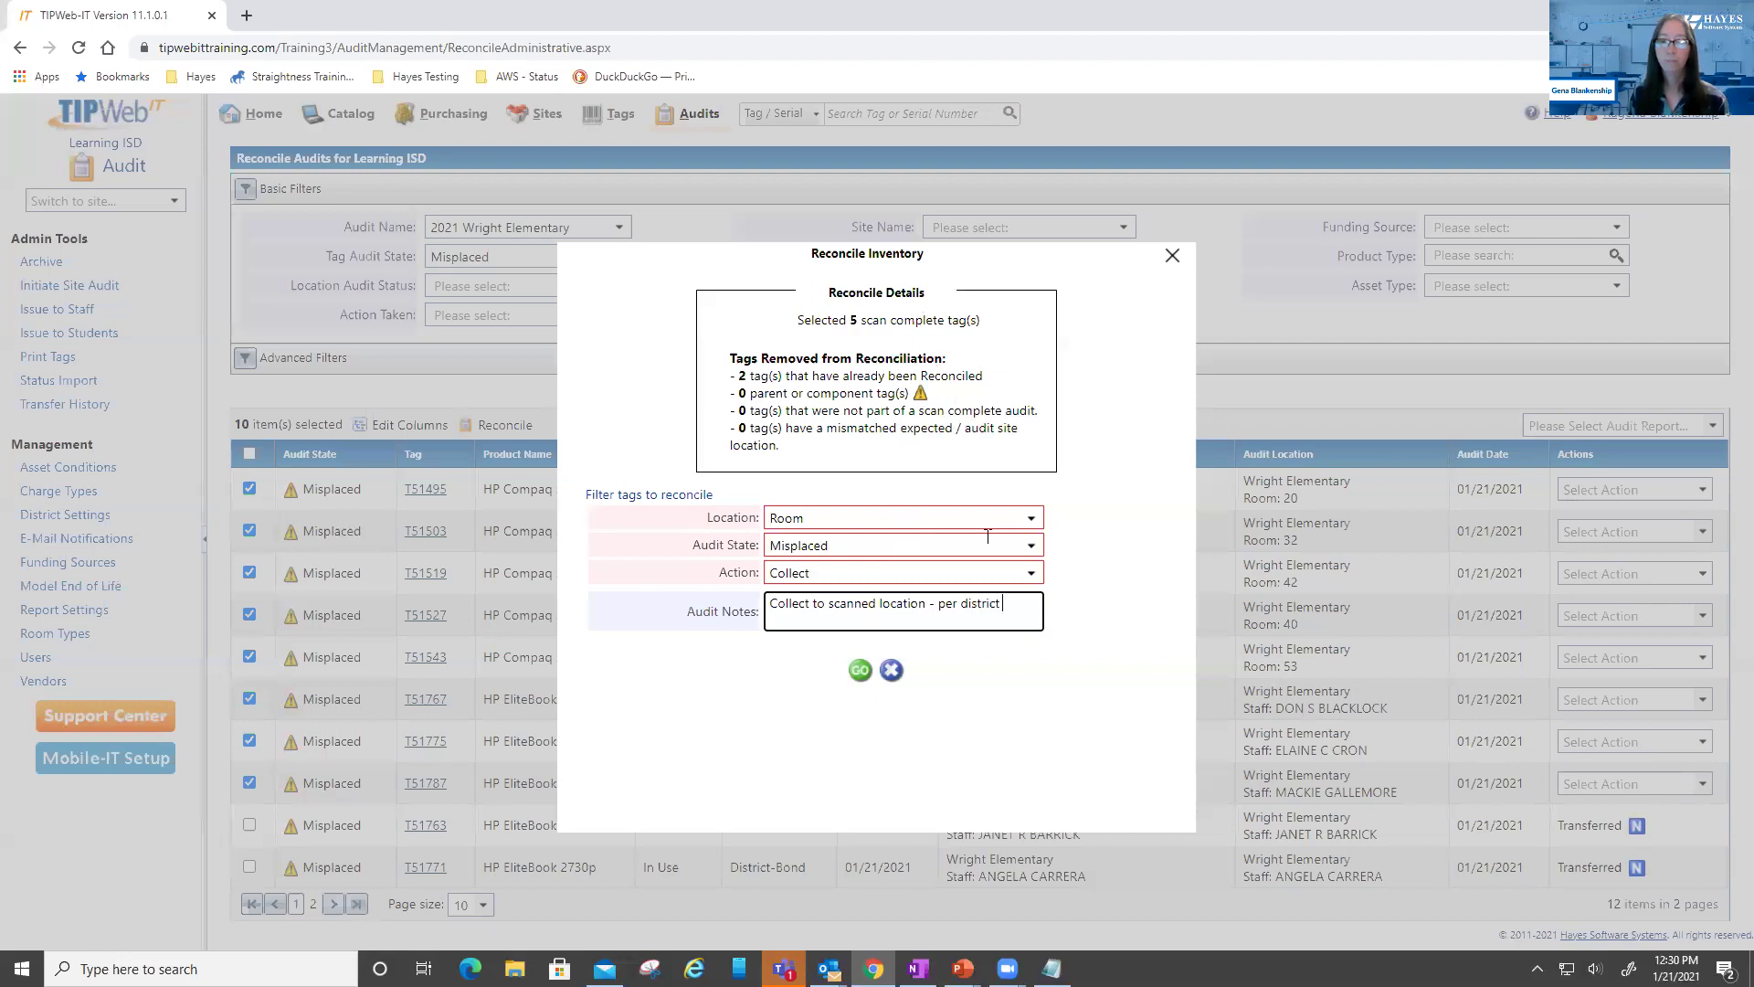
text(a)
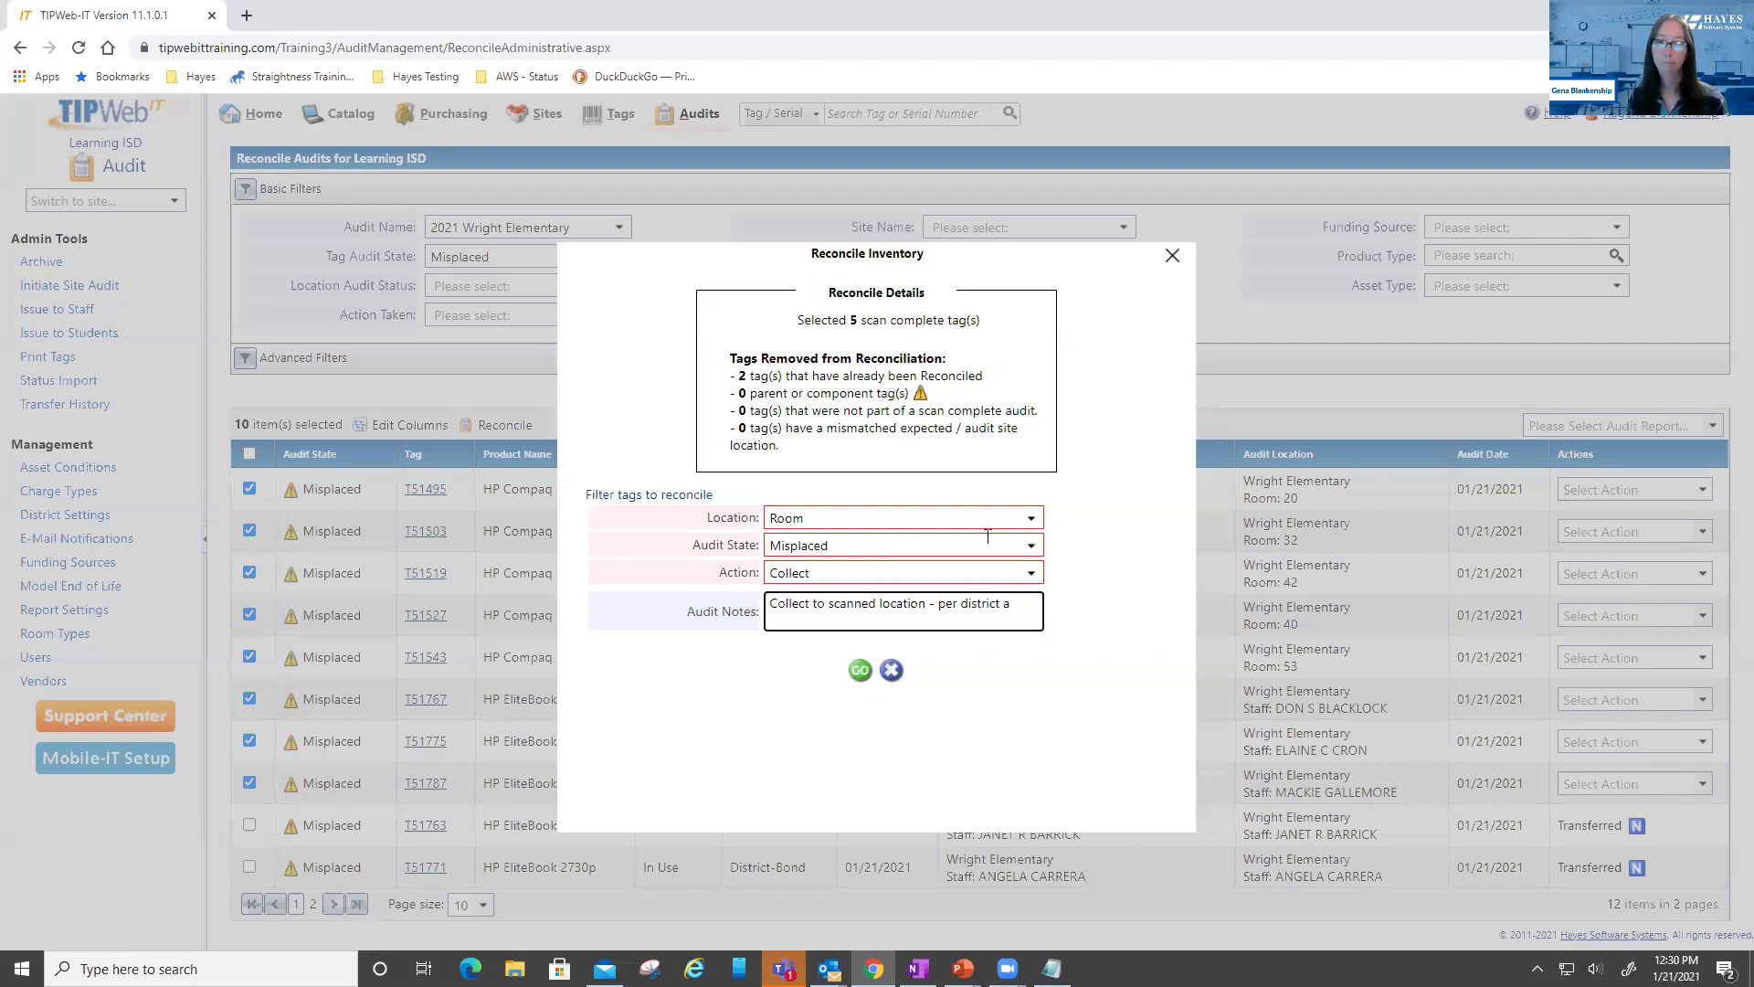
text(udit plan)
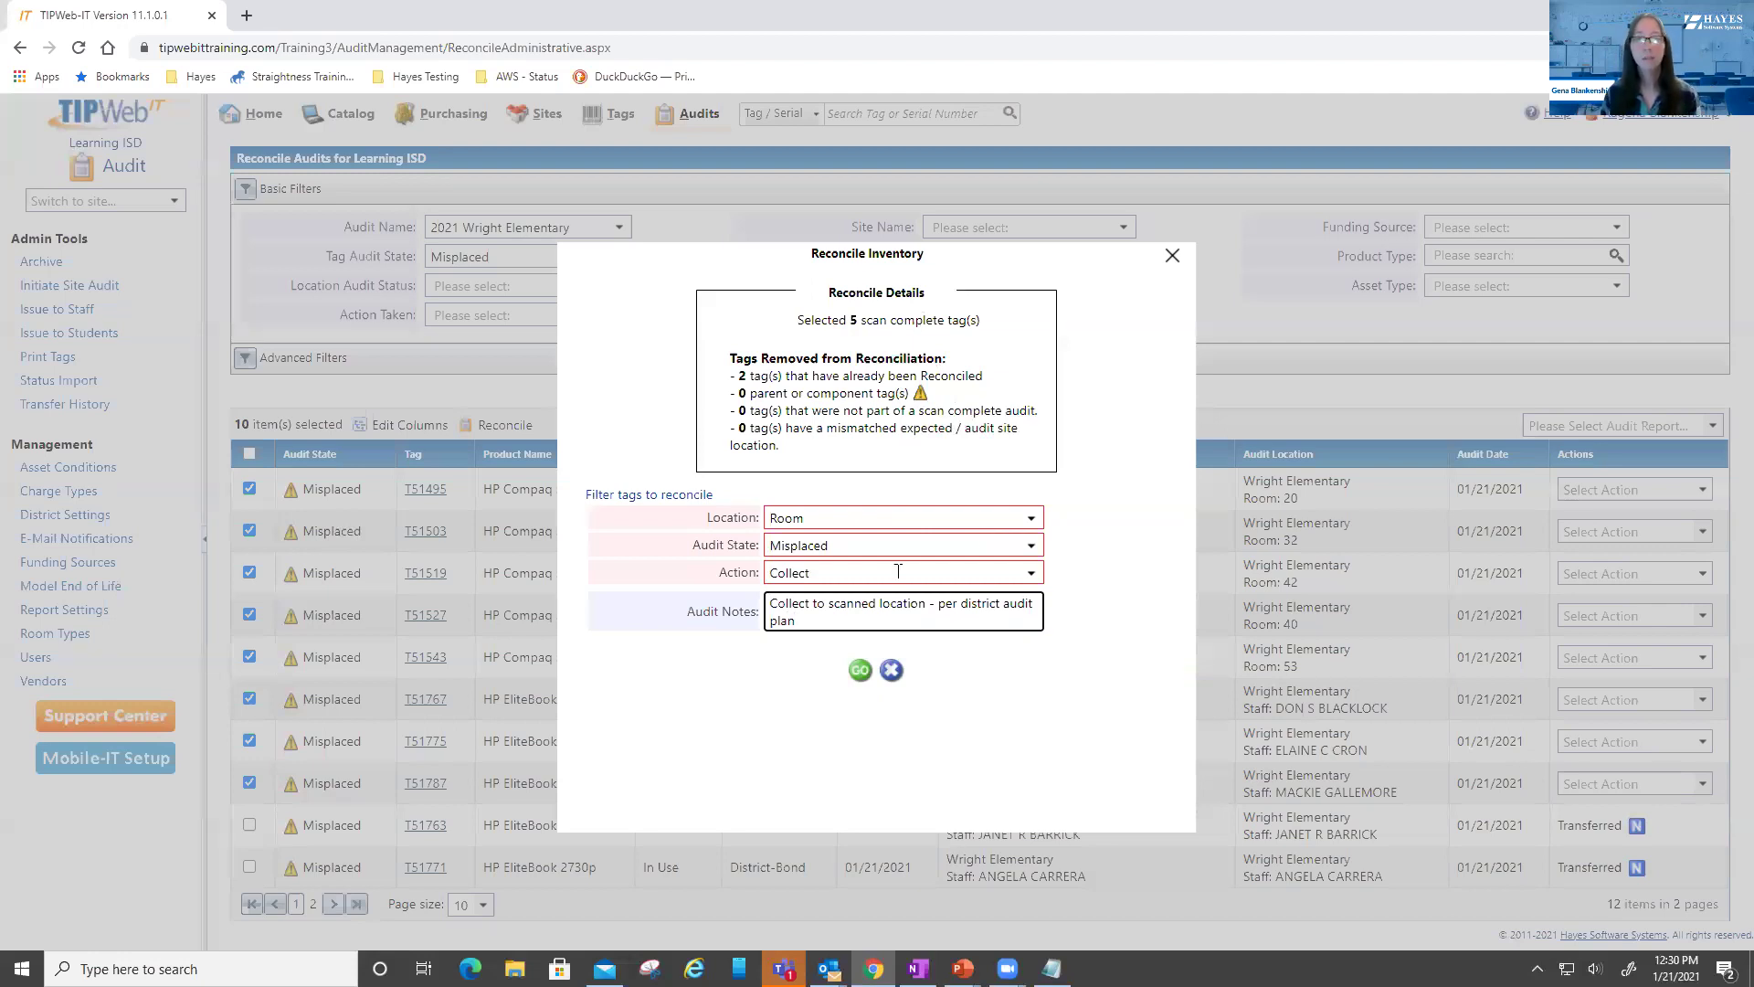
Run the bulk collection of the misplaced room tags and approve the inventory update
click(860, 672)
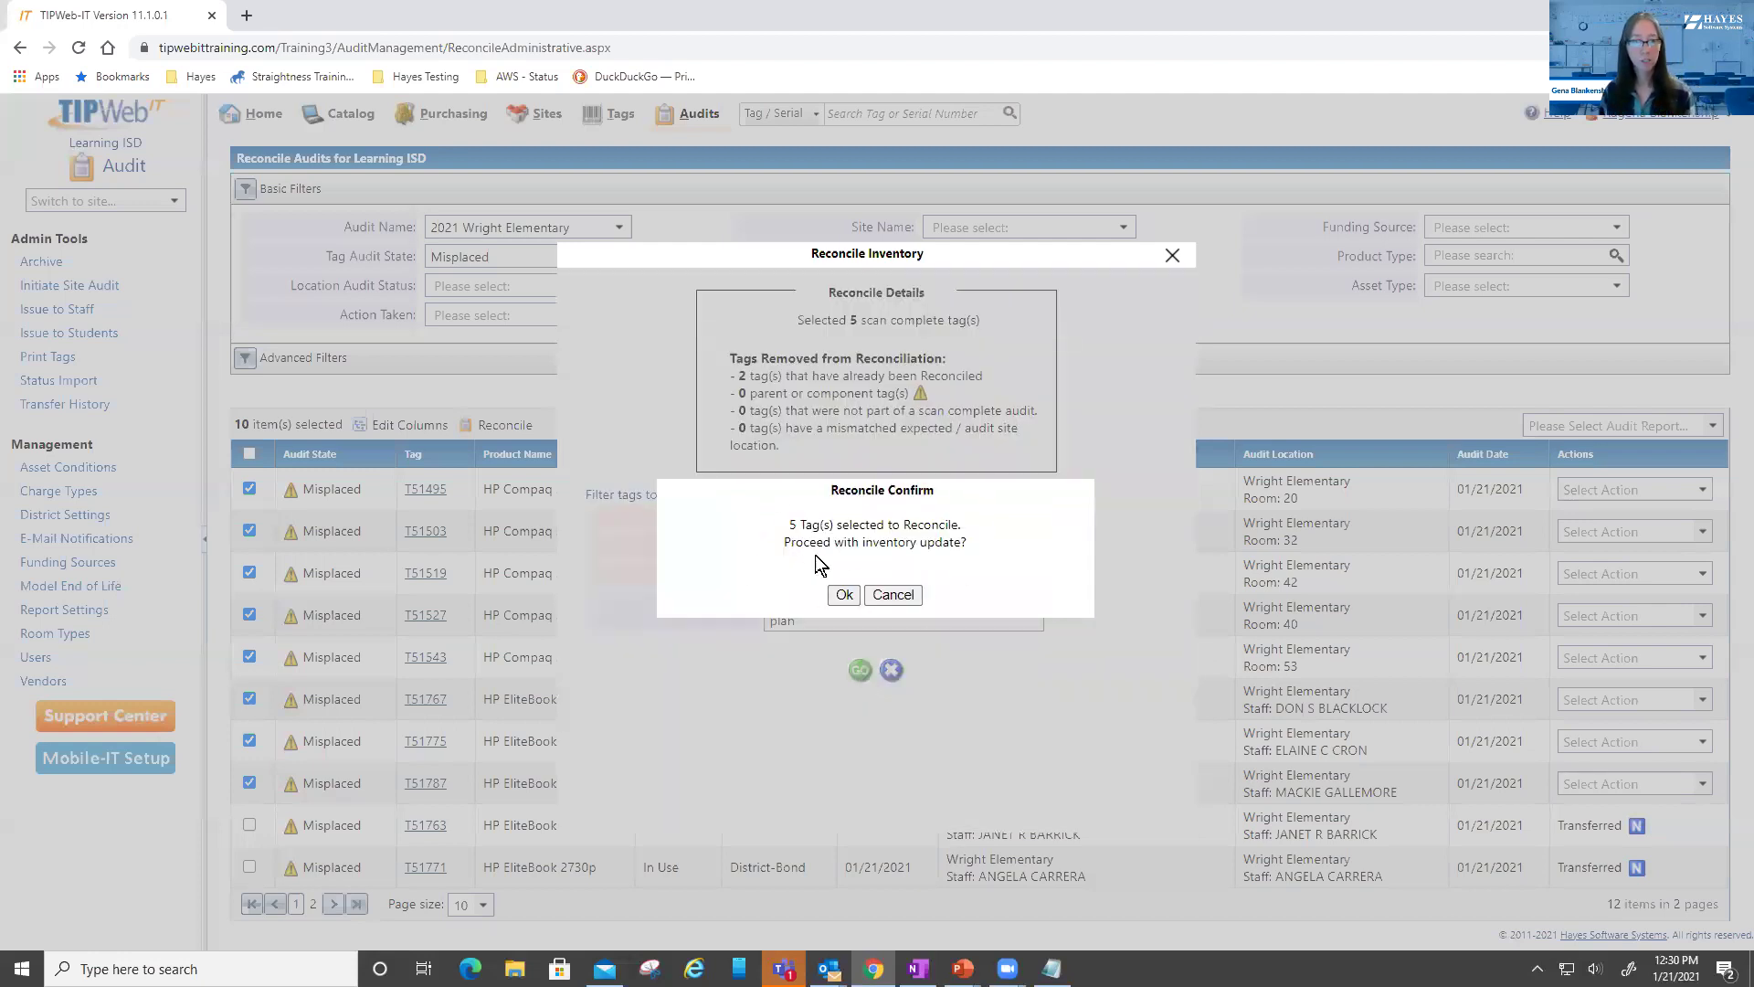
click(844, 595)
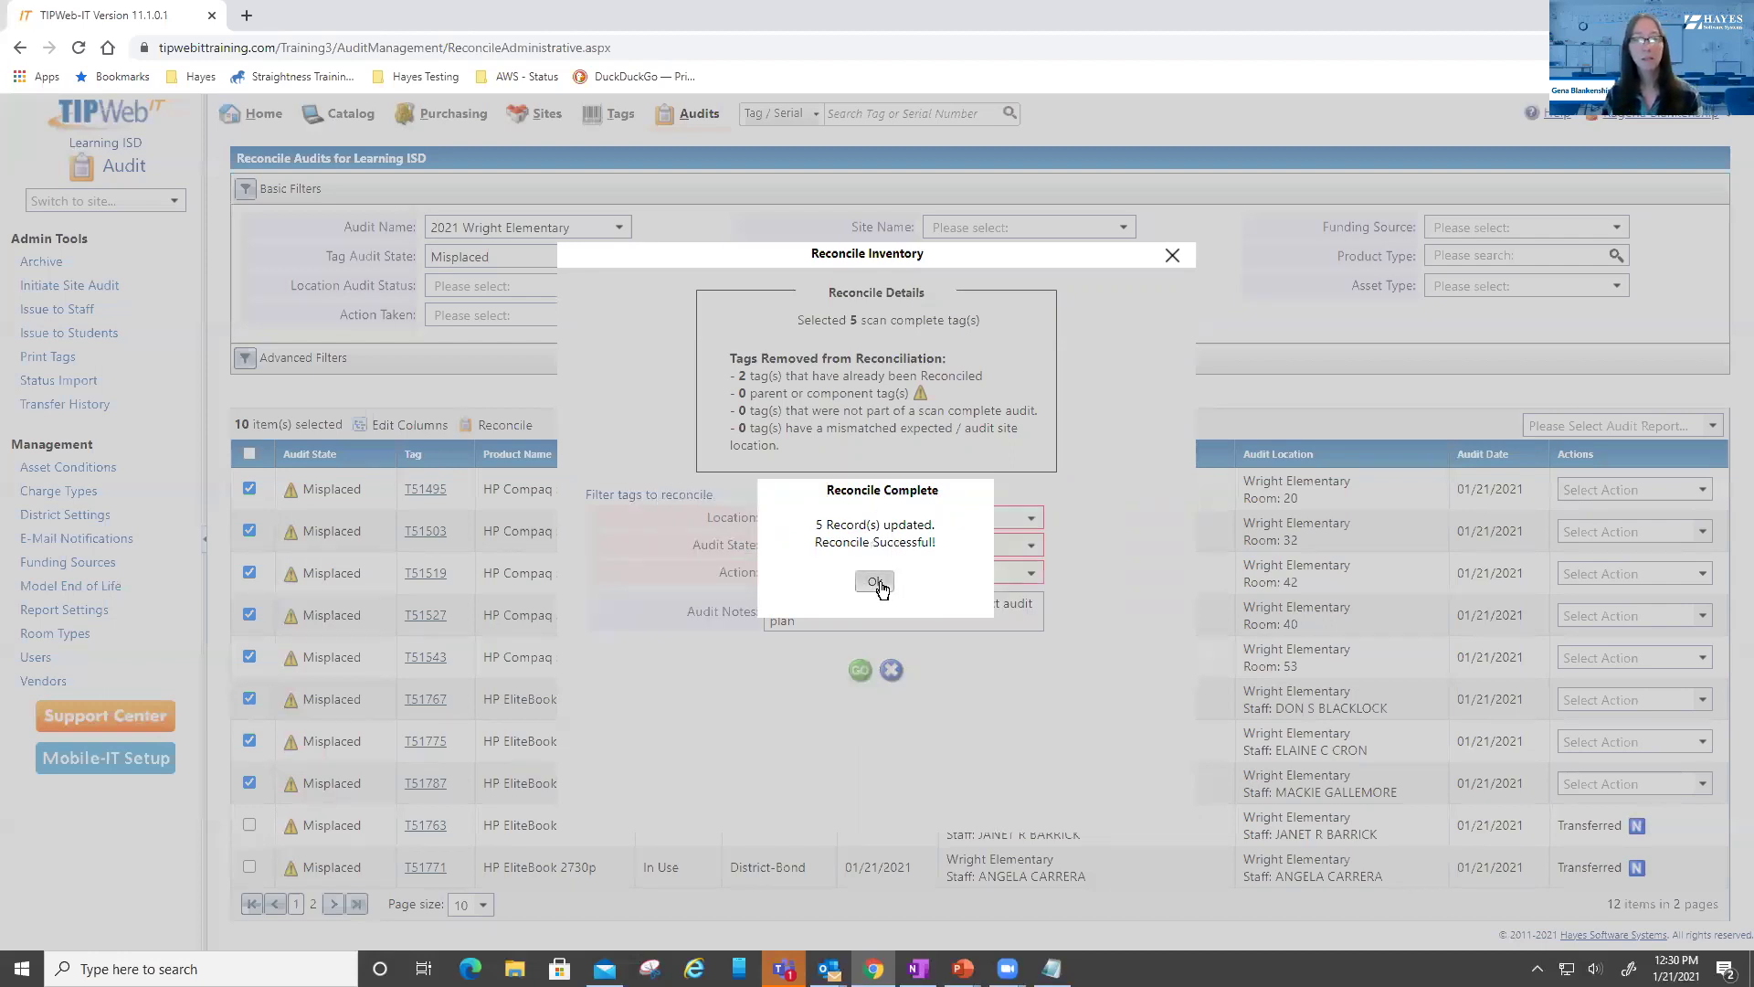
click(876, 583)
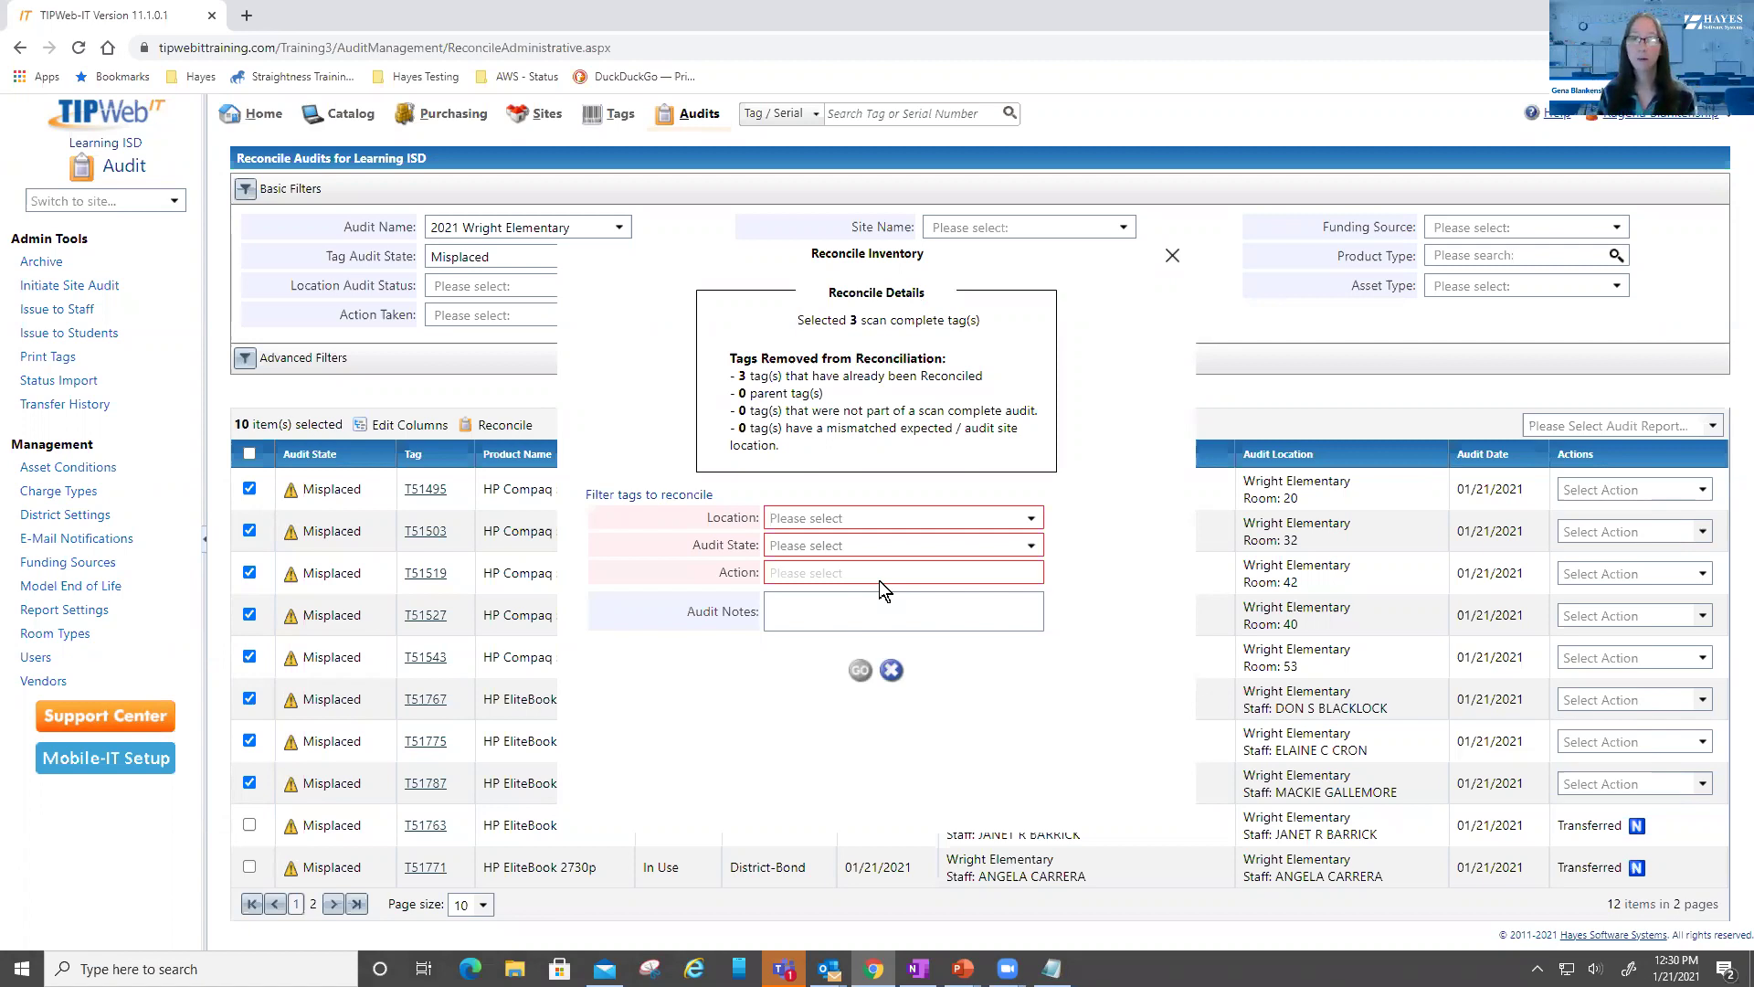
Set the remaining tags' bulk reconciliation to location Staff, audit state Misplaced and action Transfer, and dismiss the task reminder
drag(831, 319, 913, 320)
click(942, 319)
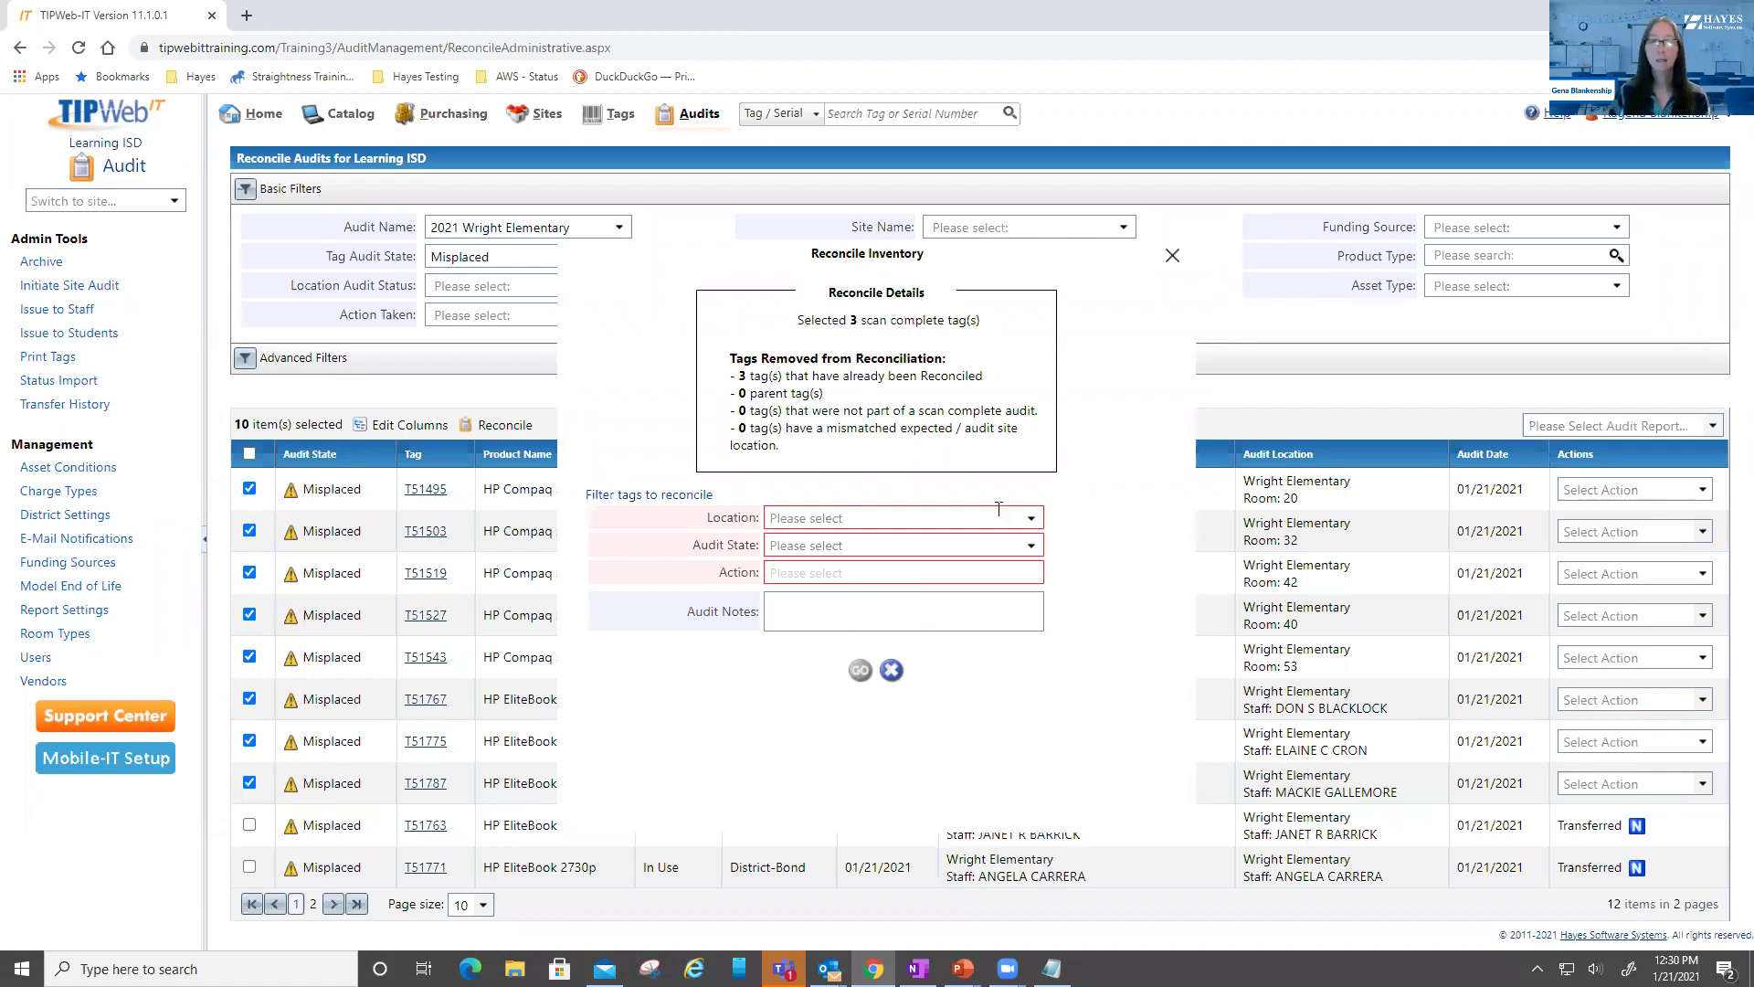
click(1031, 517)
click(810, 558)
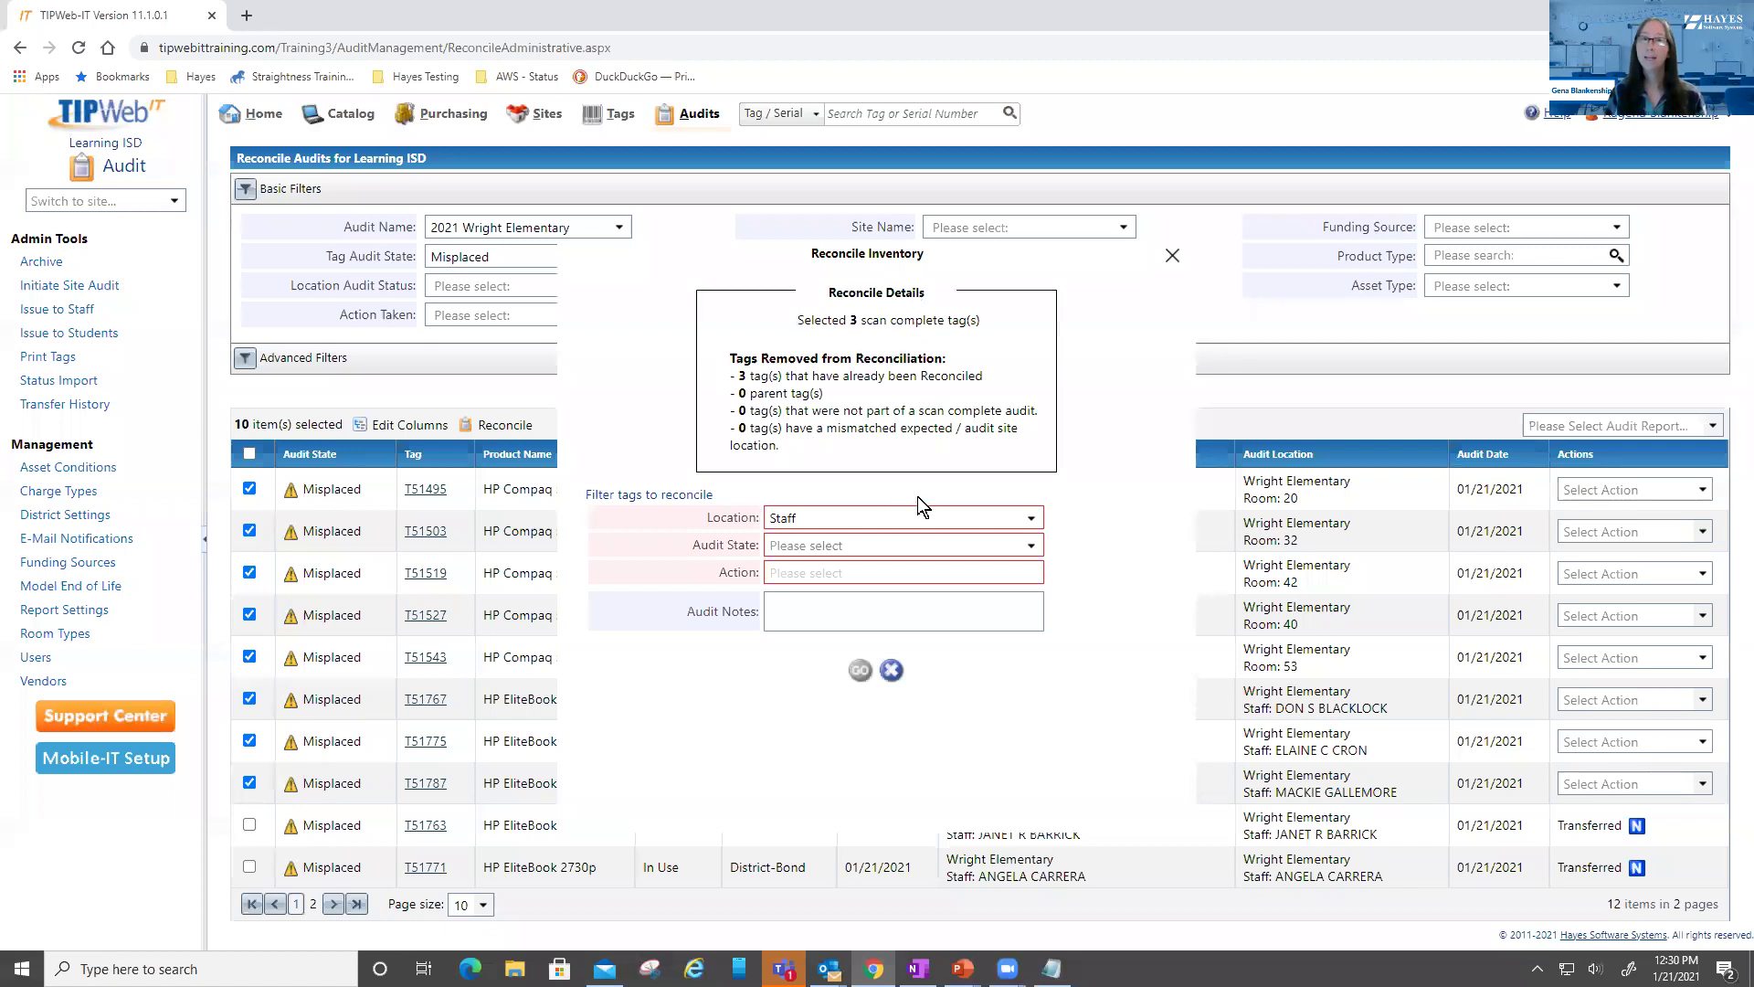
click(905, 545)
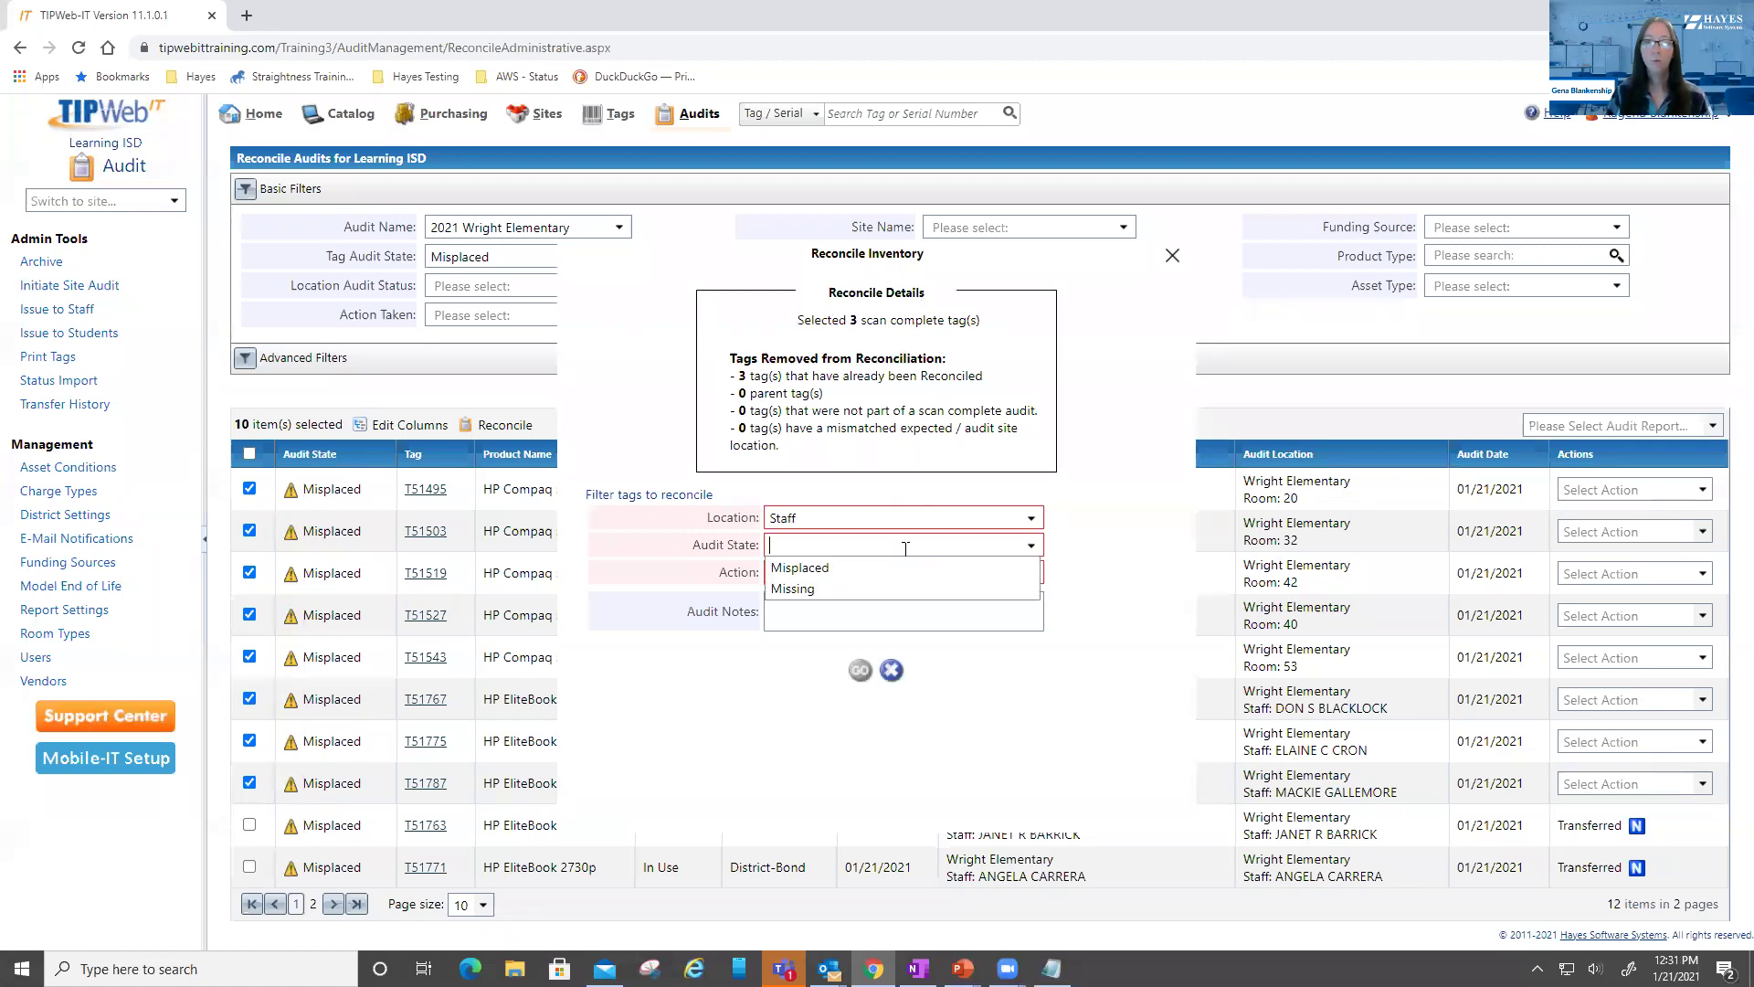
click(816, 569)
click(819, 572)
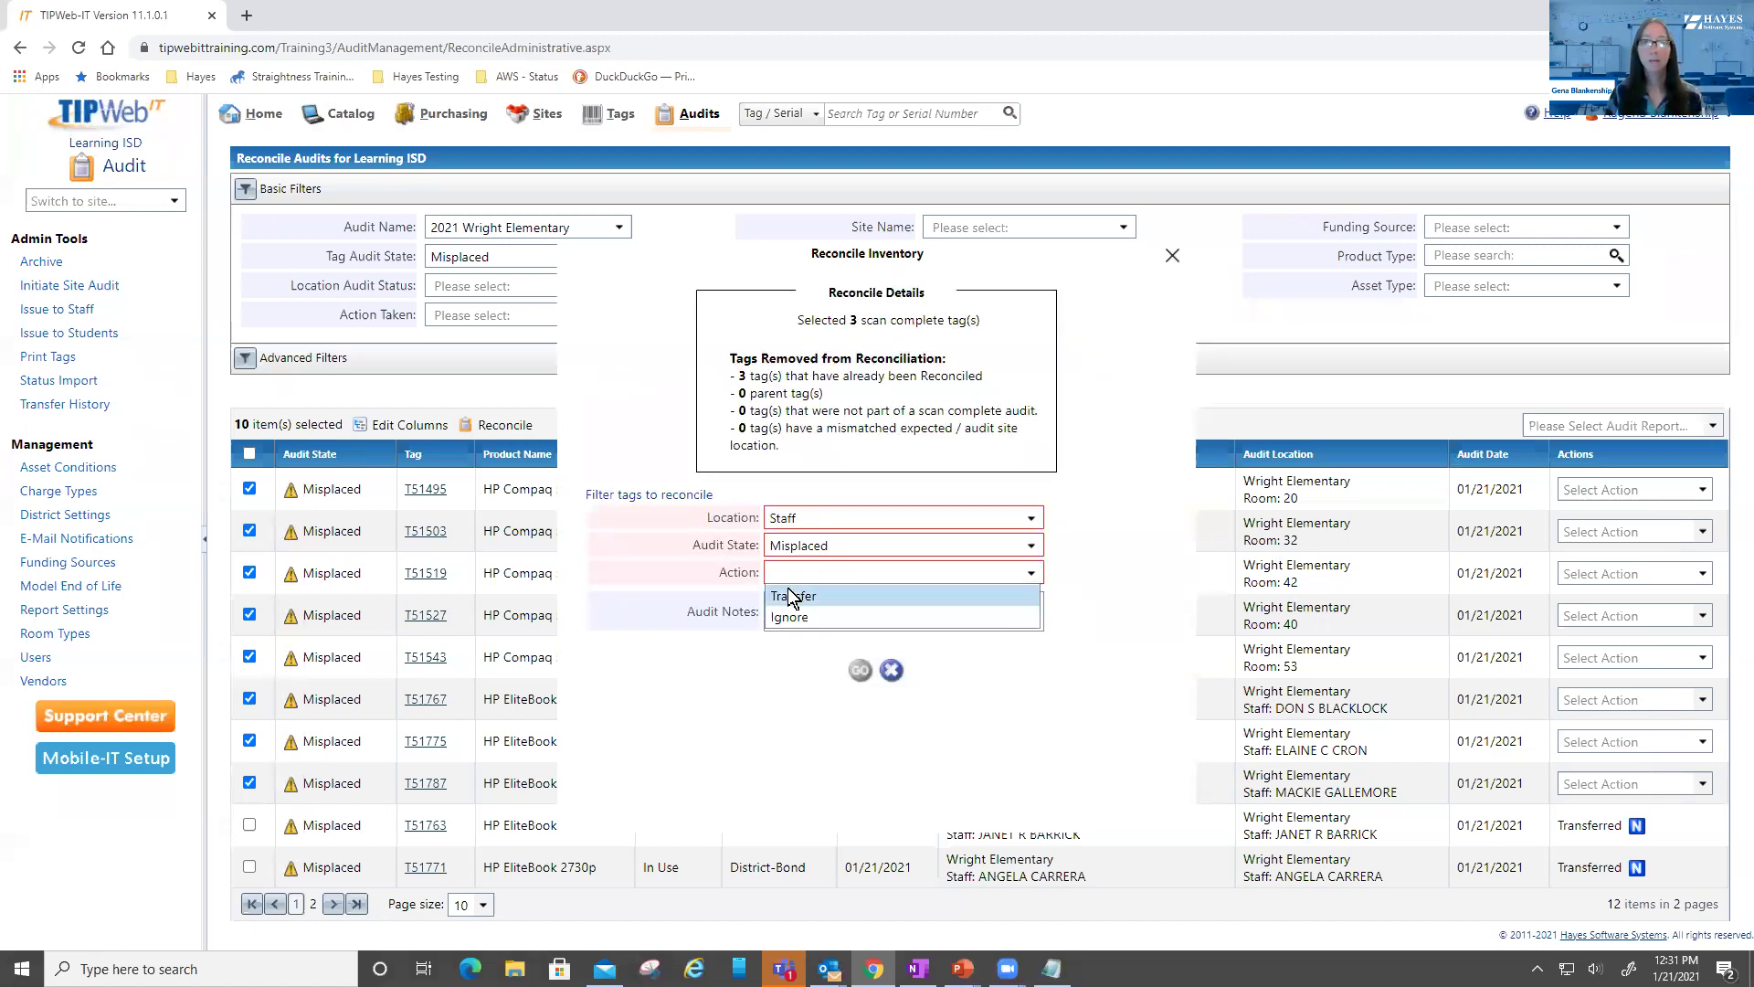
click(791, 597)
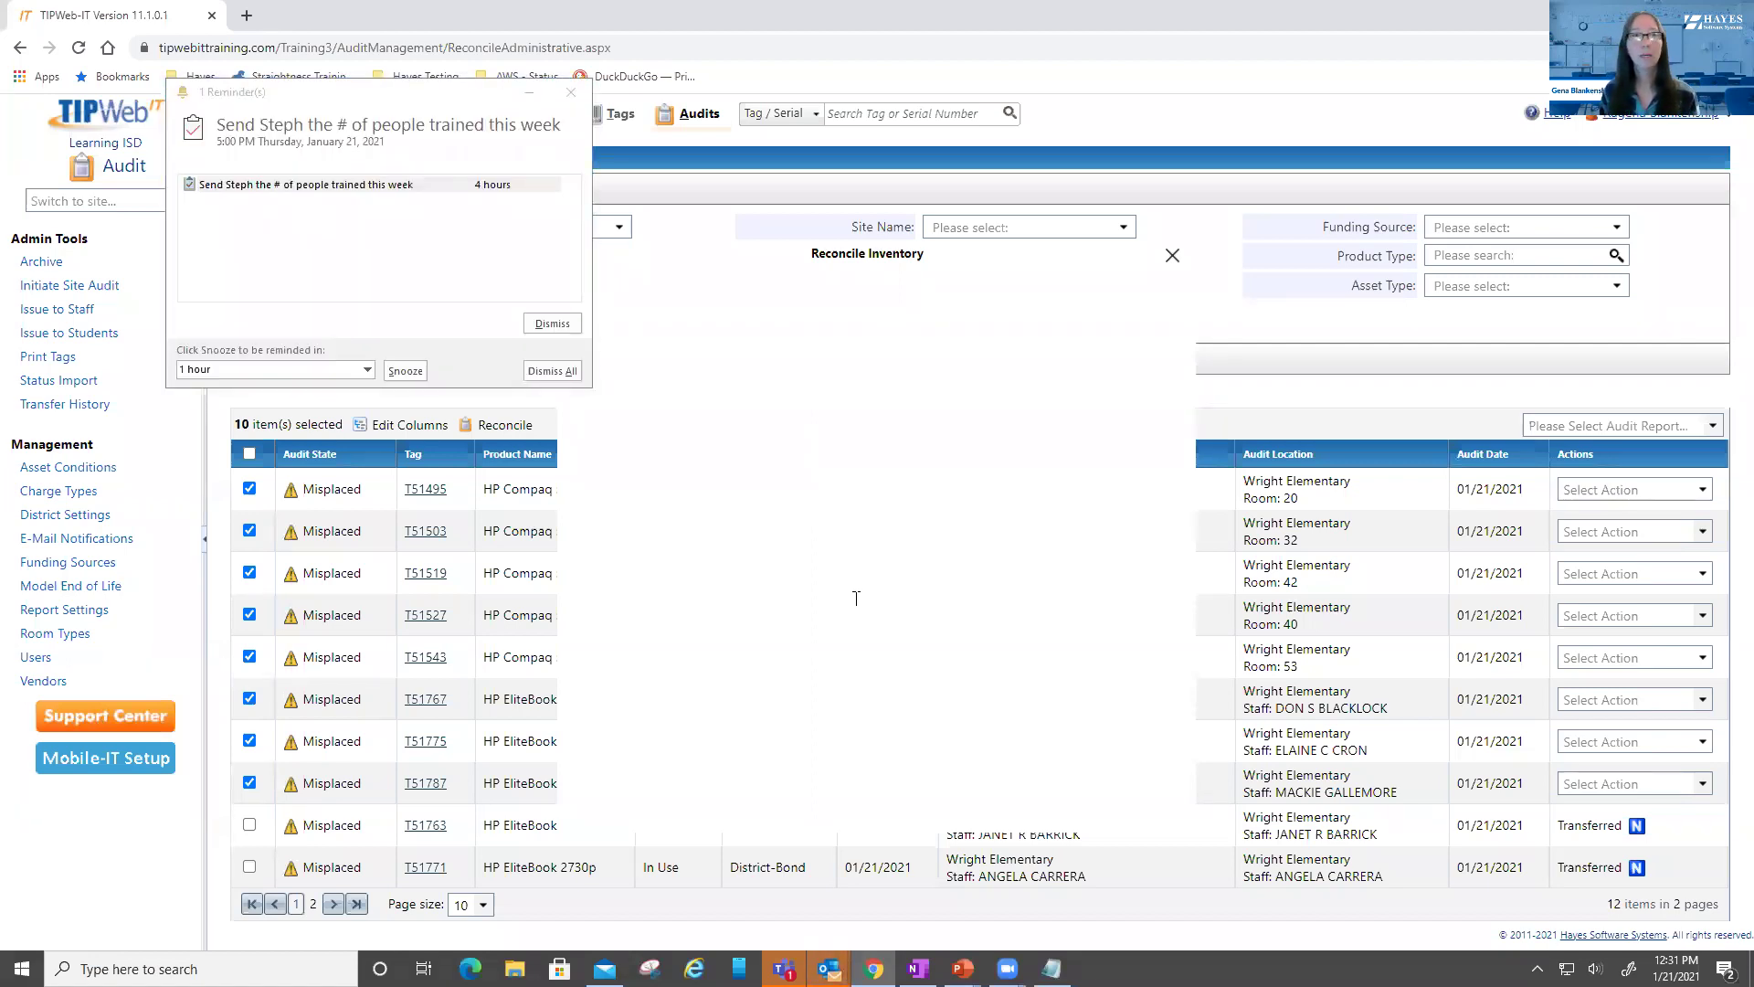
click(546, 324)
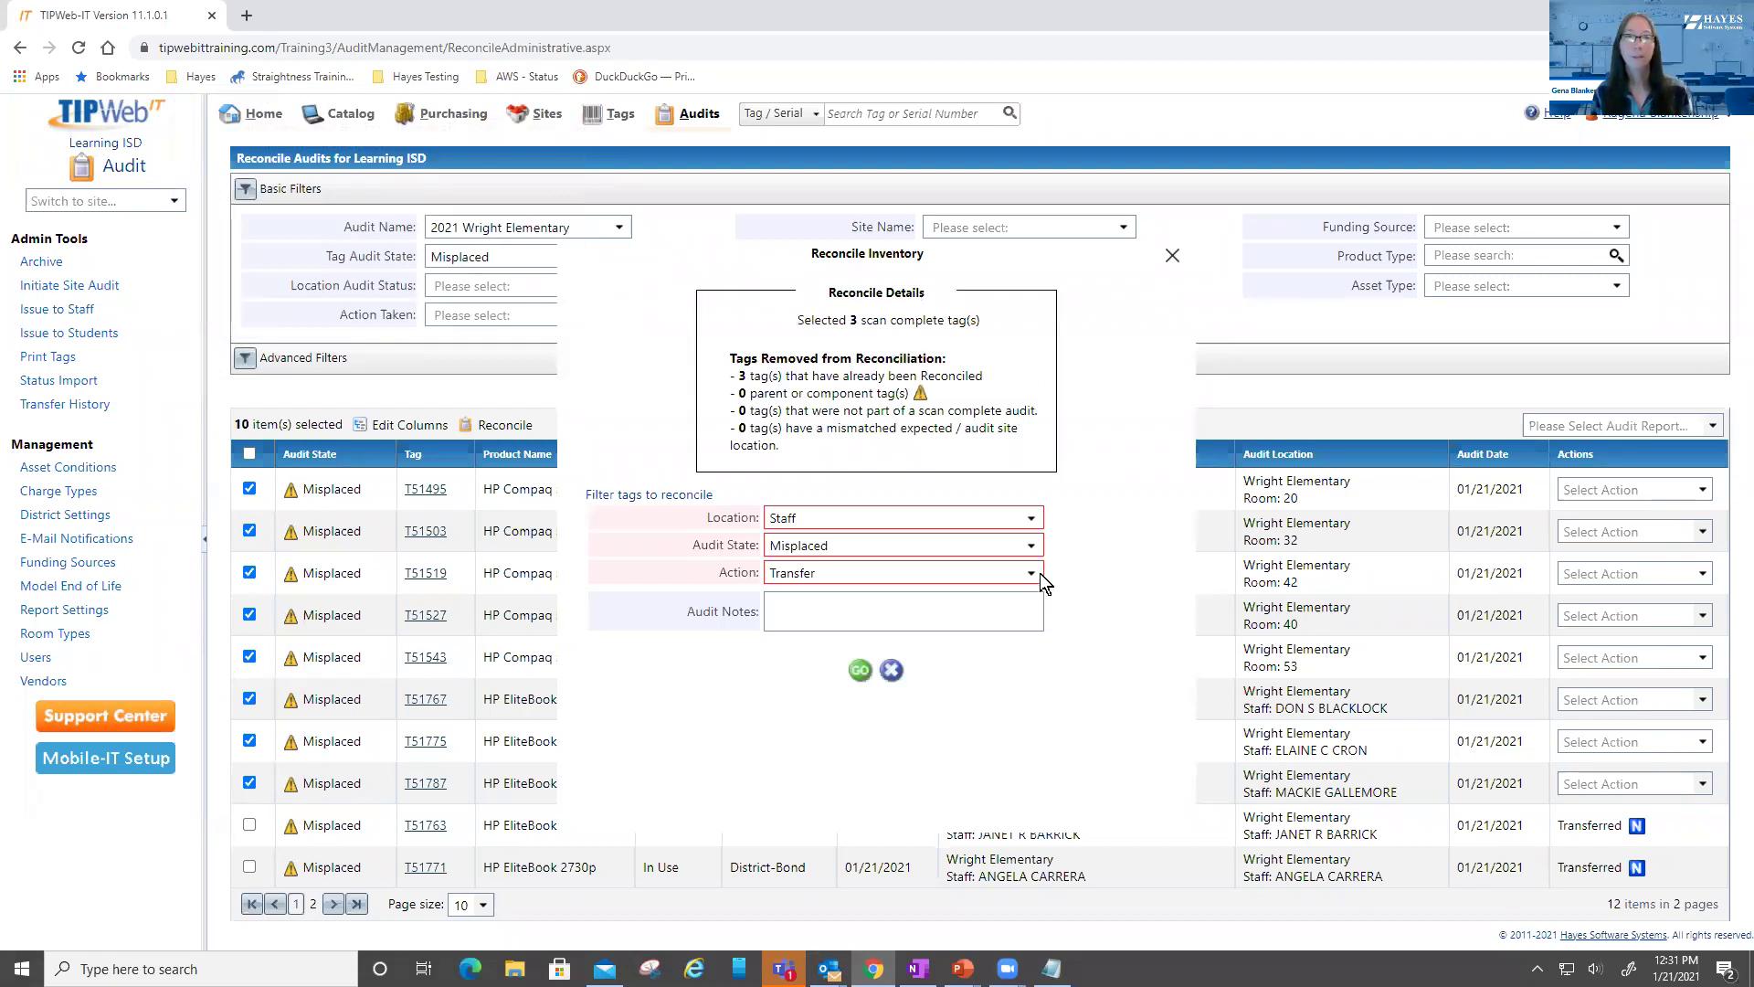
Enter the audit note "Transfer to staff where scanned" for the bulk transfer of misplaced staff tags
click(984, 600)
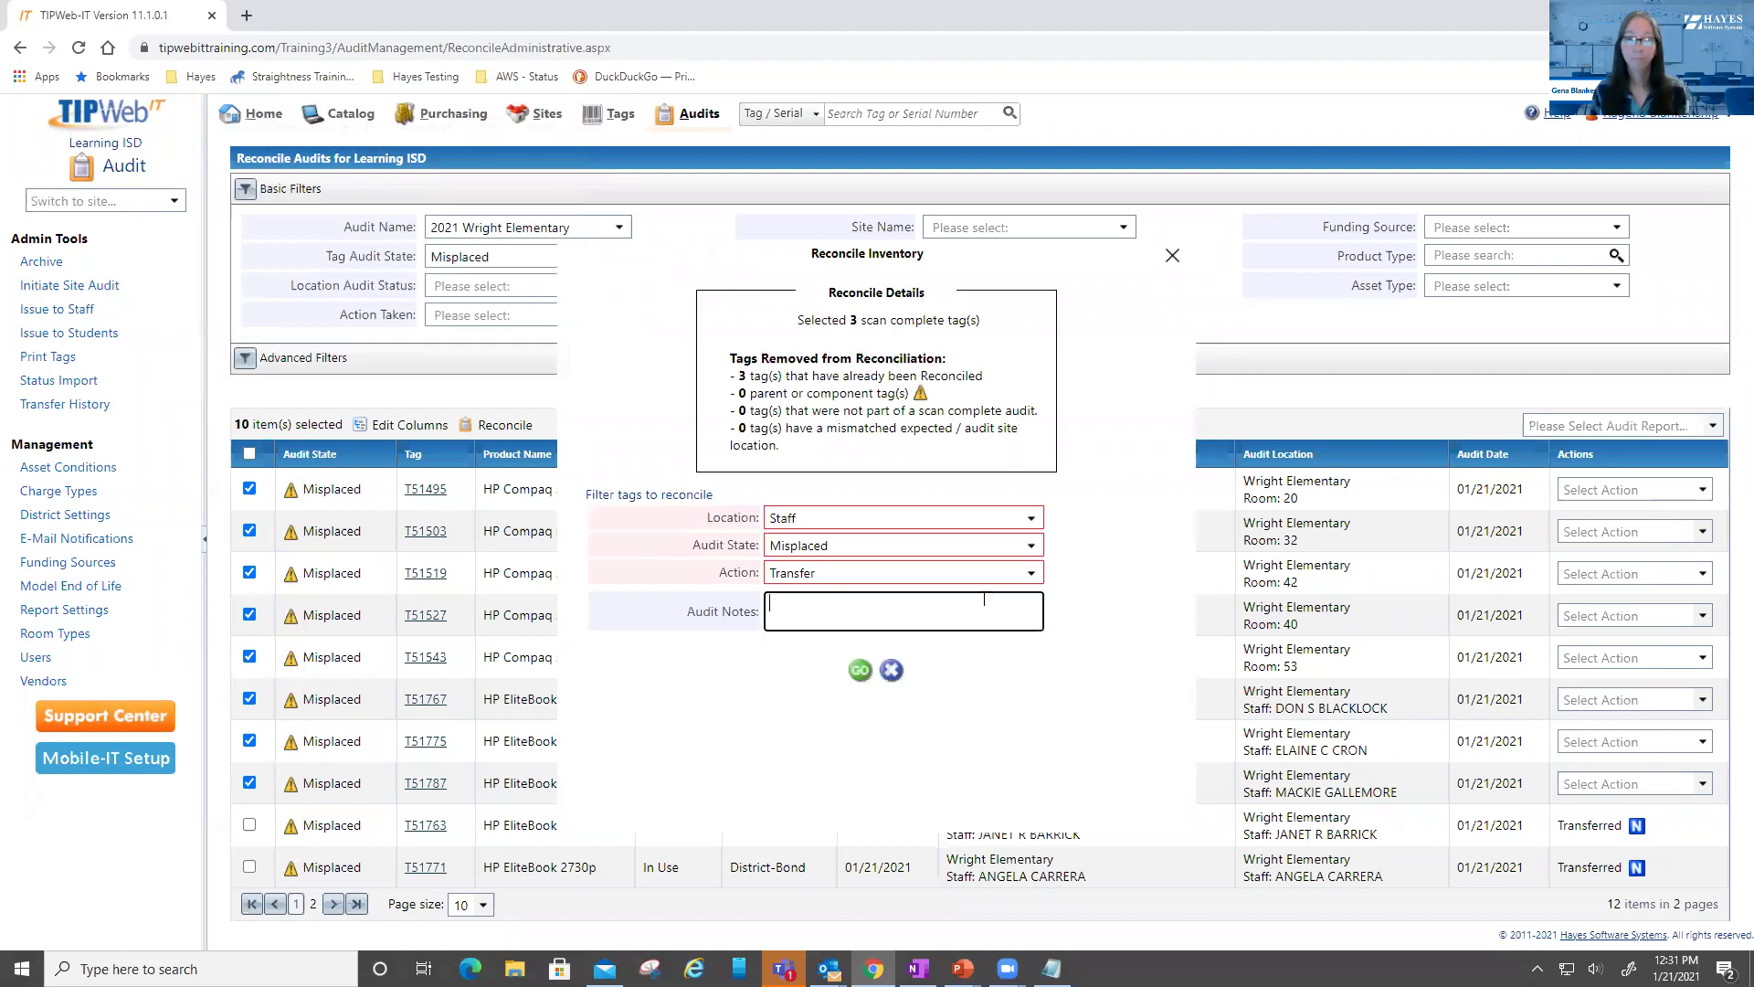
text(Tran)
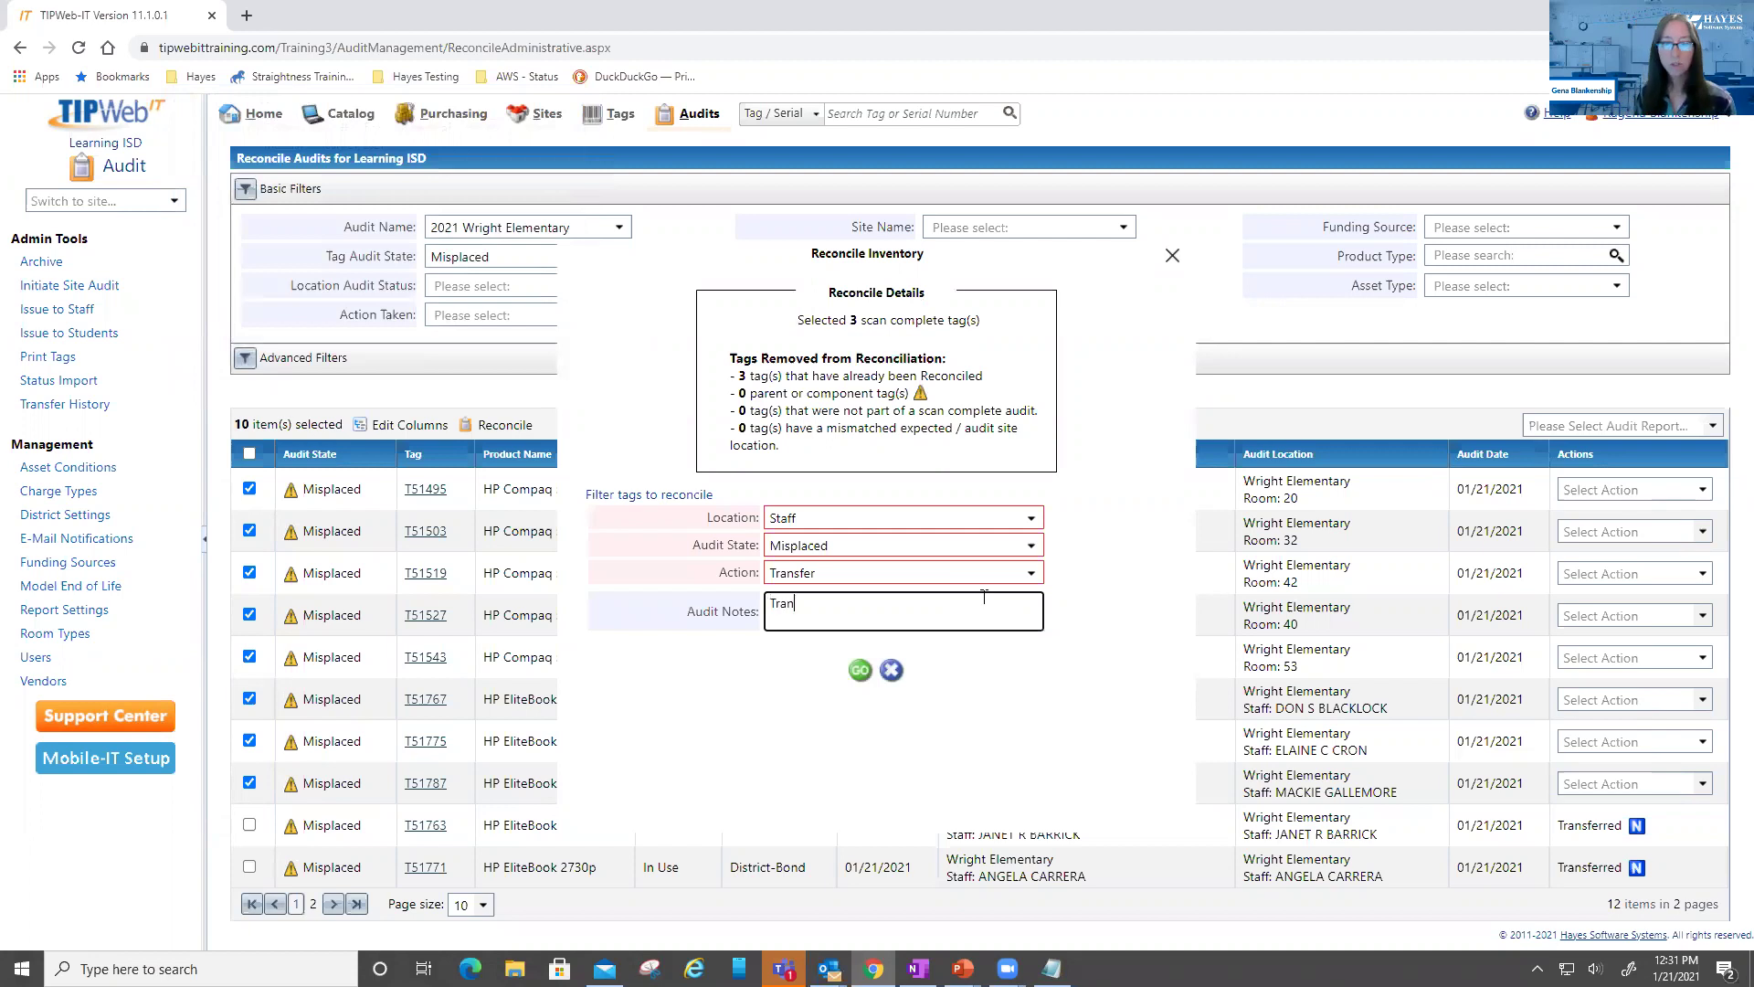
text(sfer to staf)
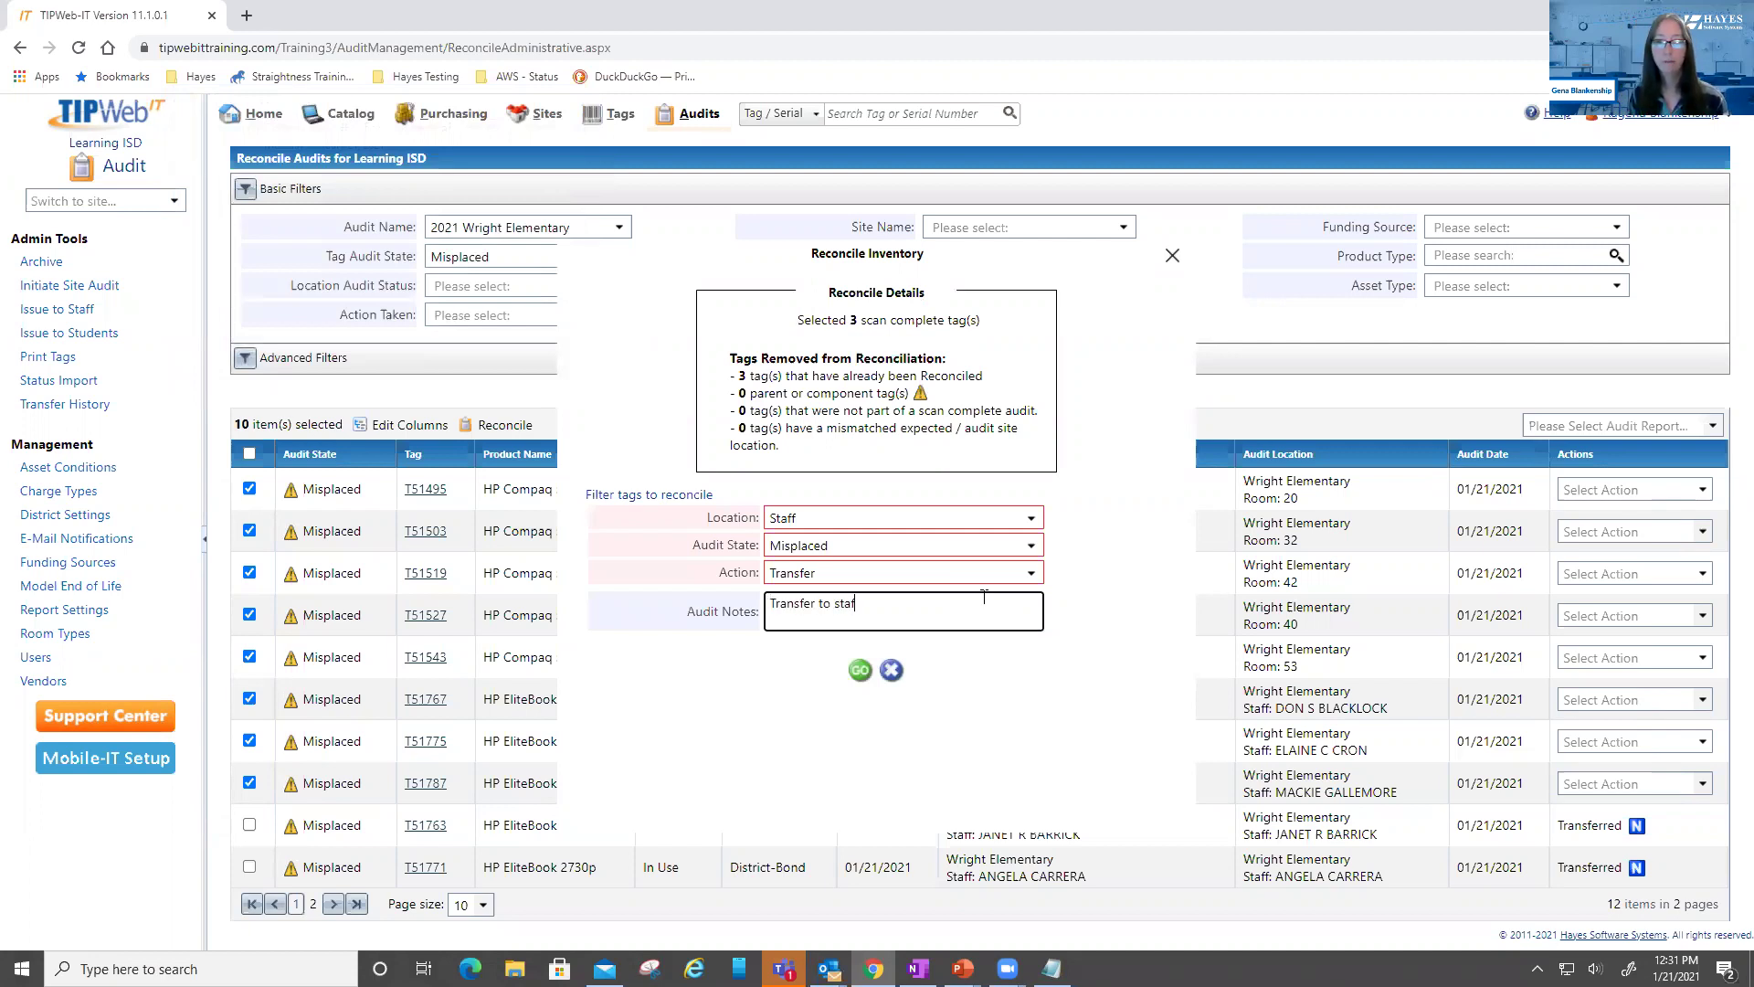
text(f where scanned)
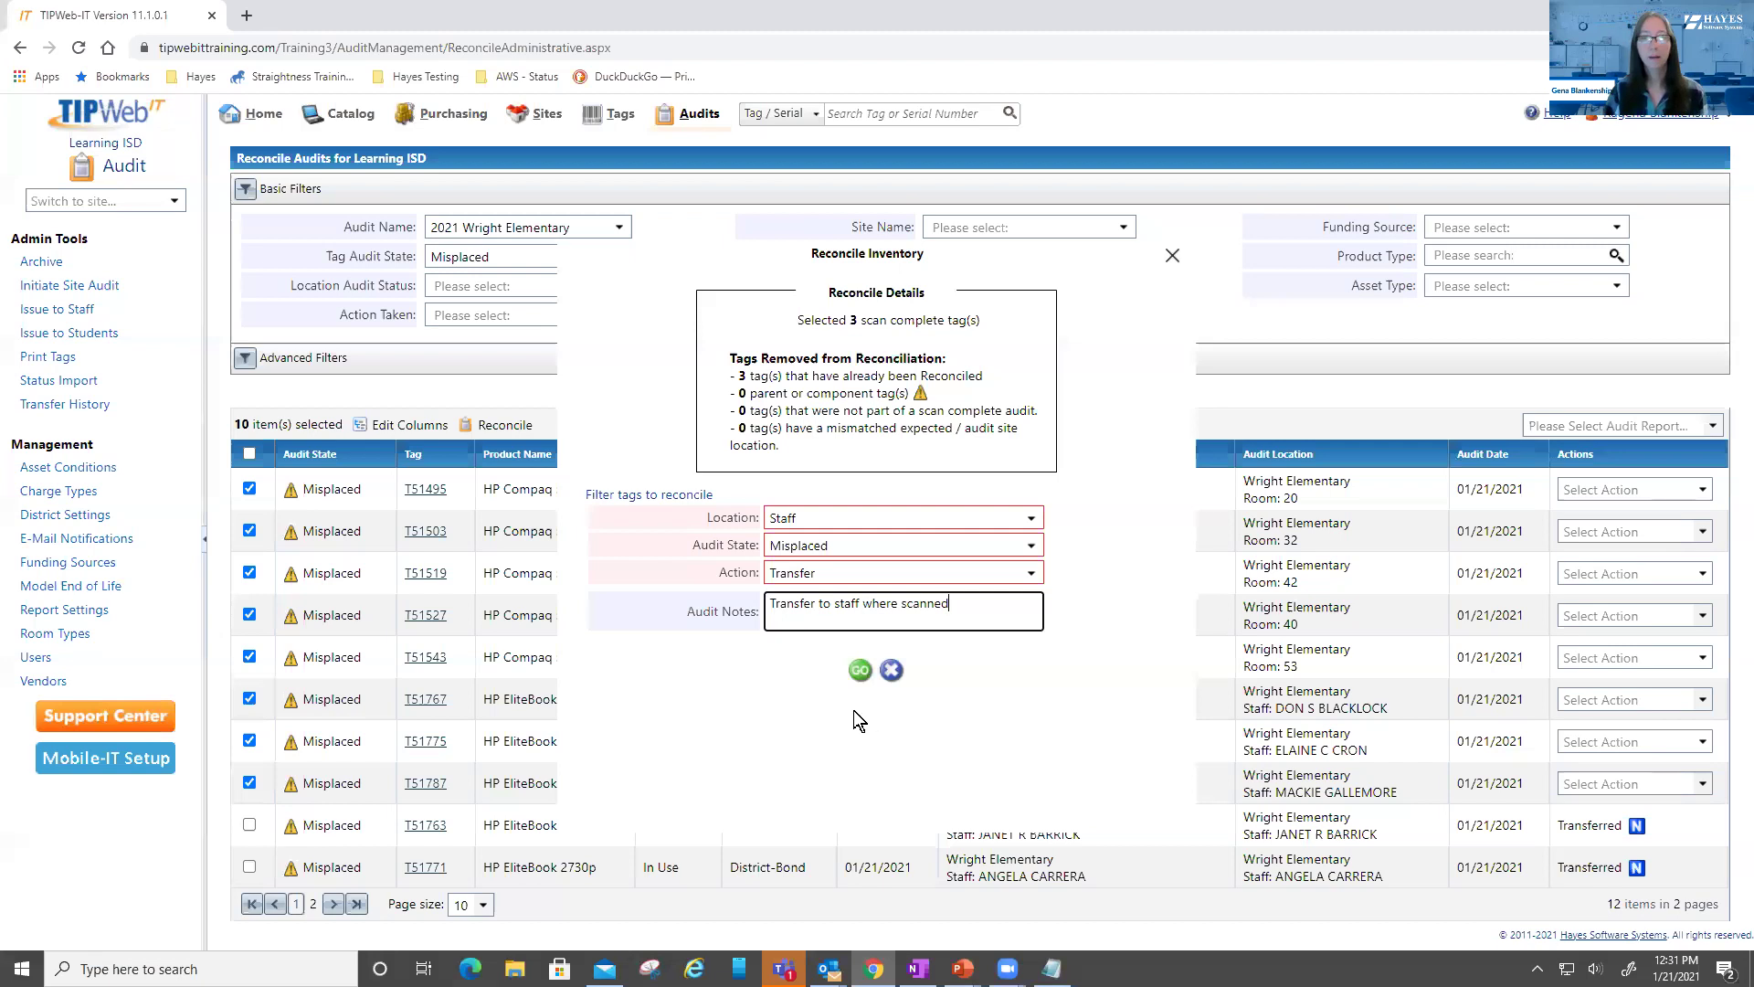
Run the bulk transfer of the misplaced staff tags, approve the inventory update and close the Reconcile Inventory dialog
click(860, 670)
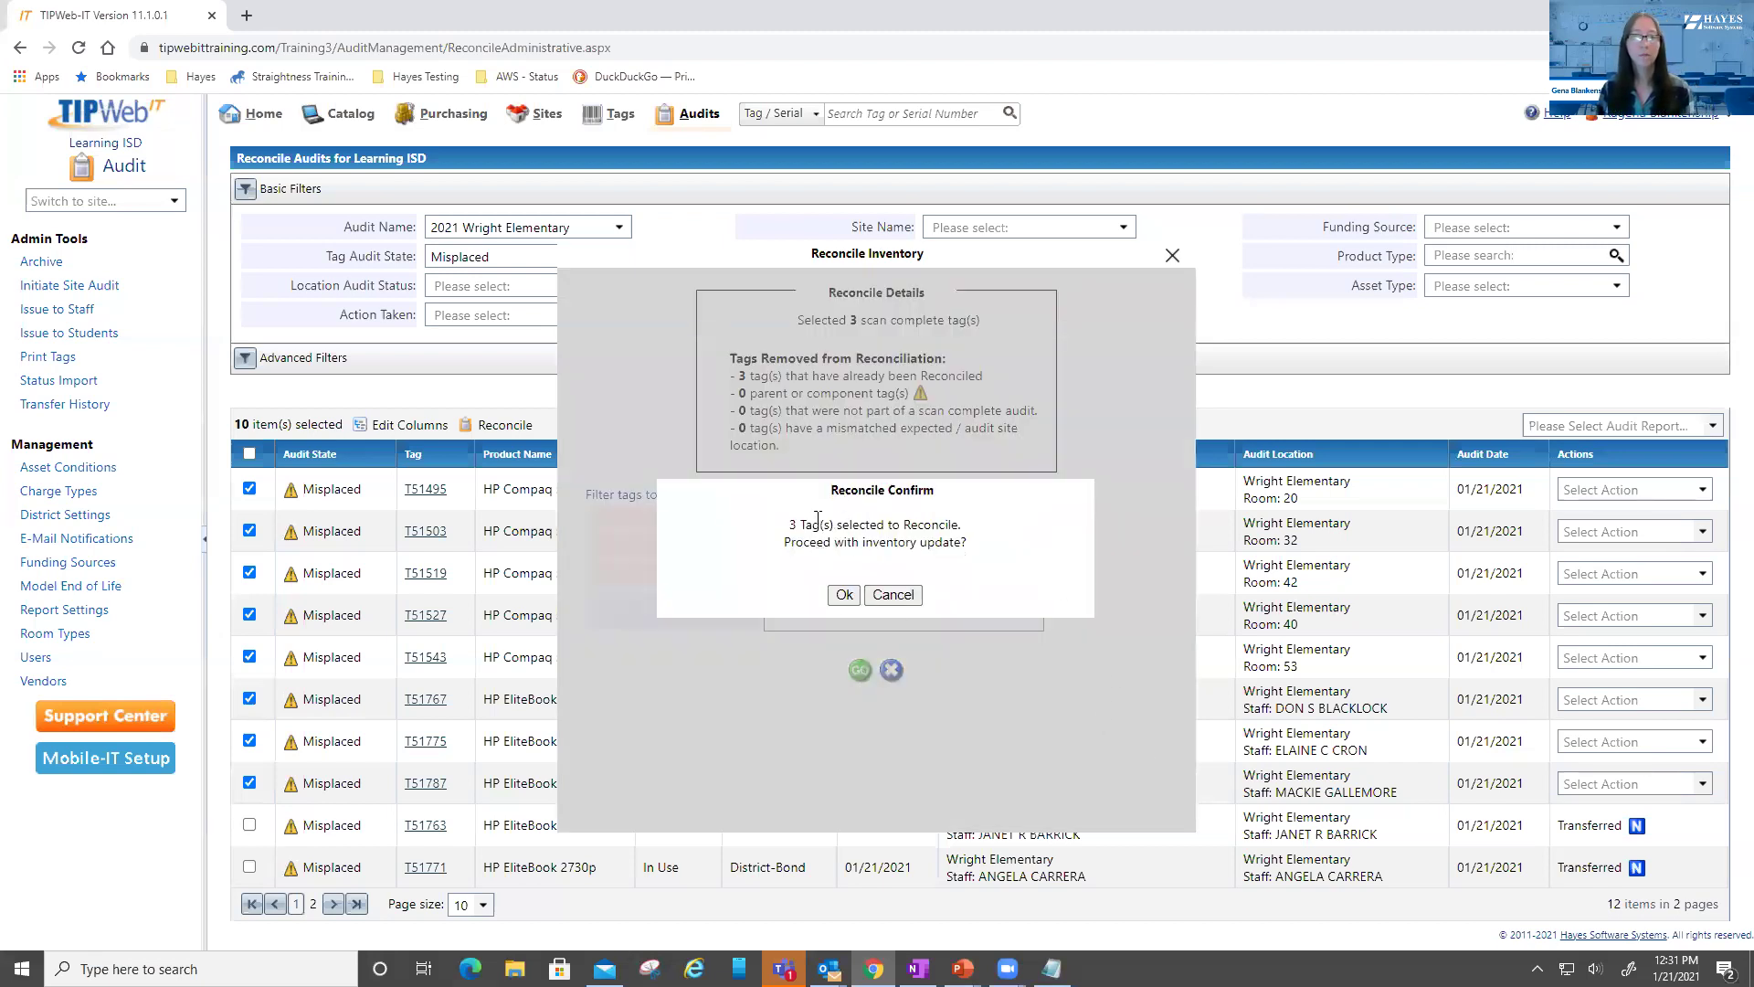
click(842, 595)
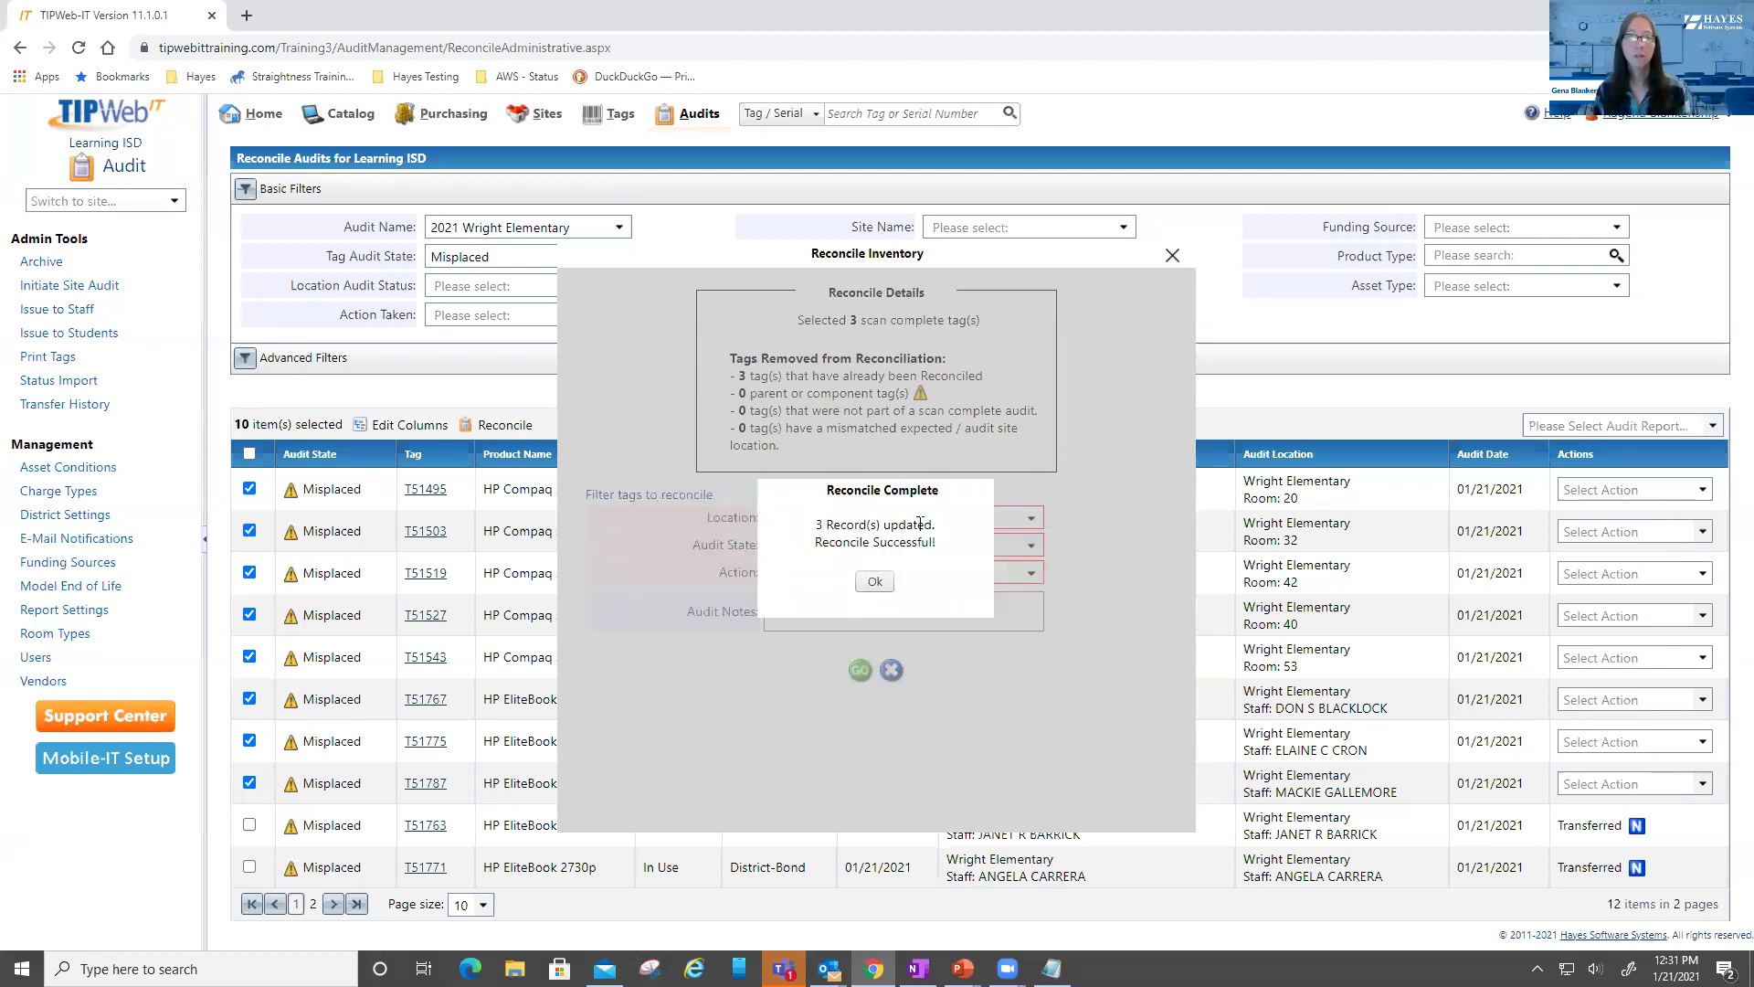
click(875, 582)
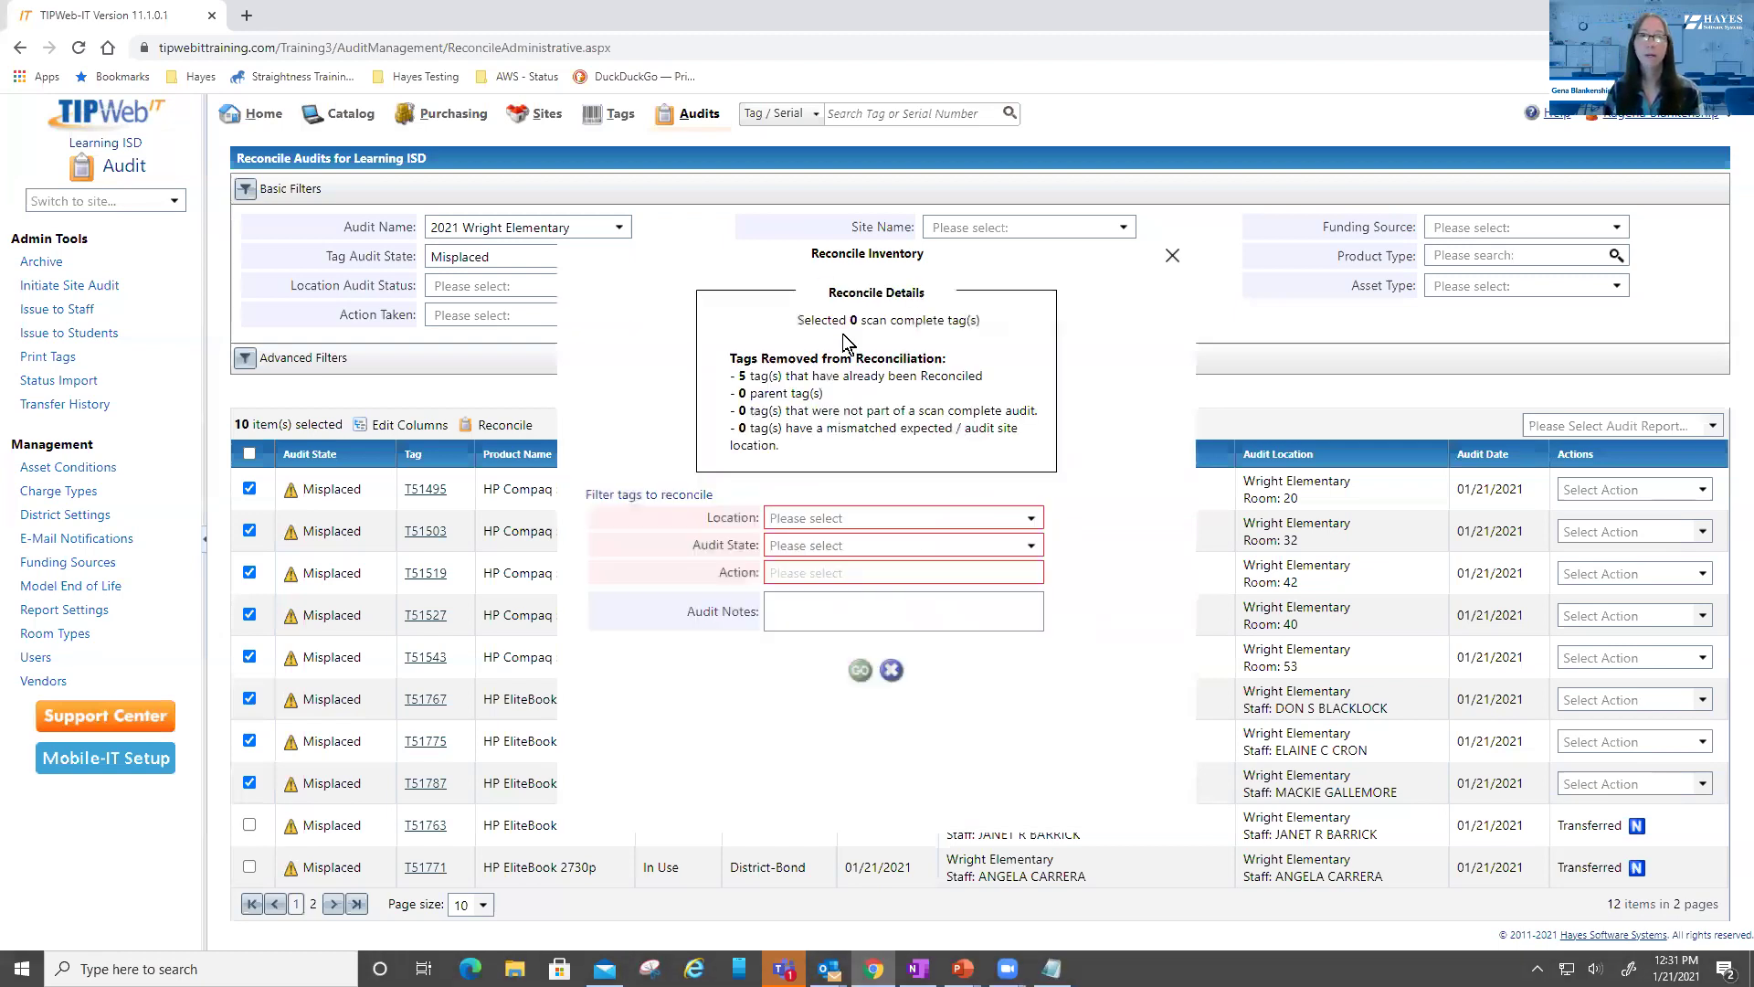
drag(811, 319, 923, 319)
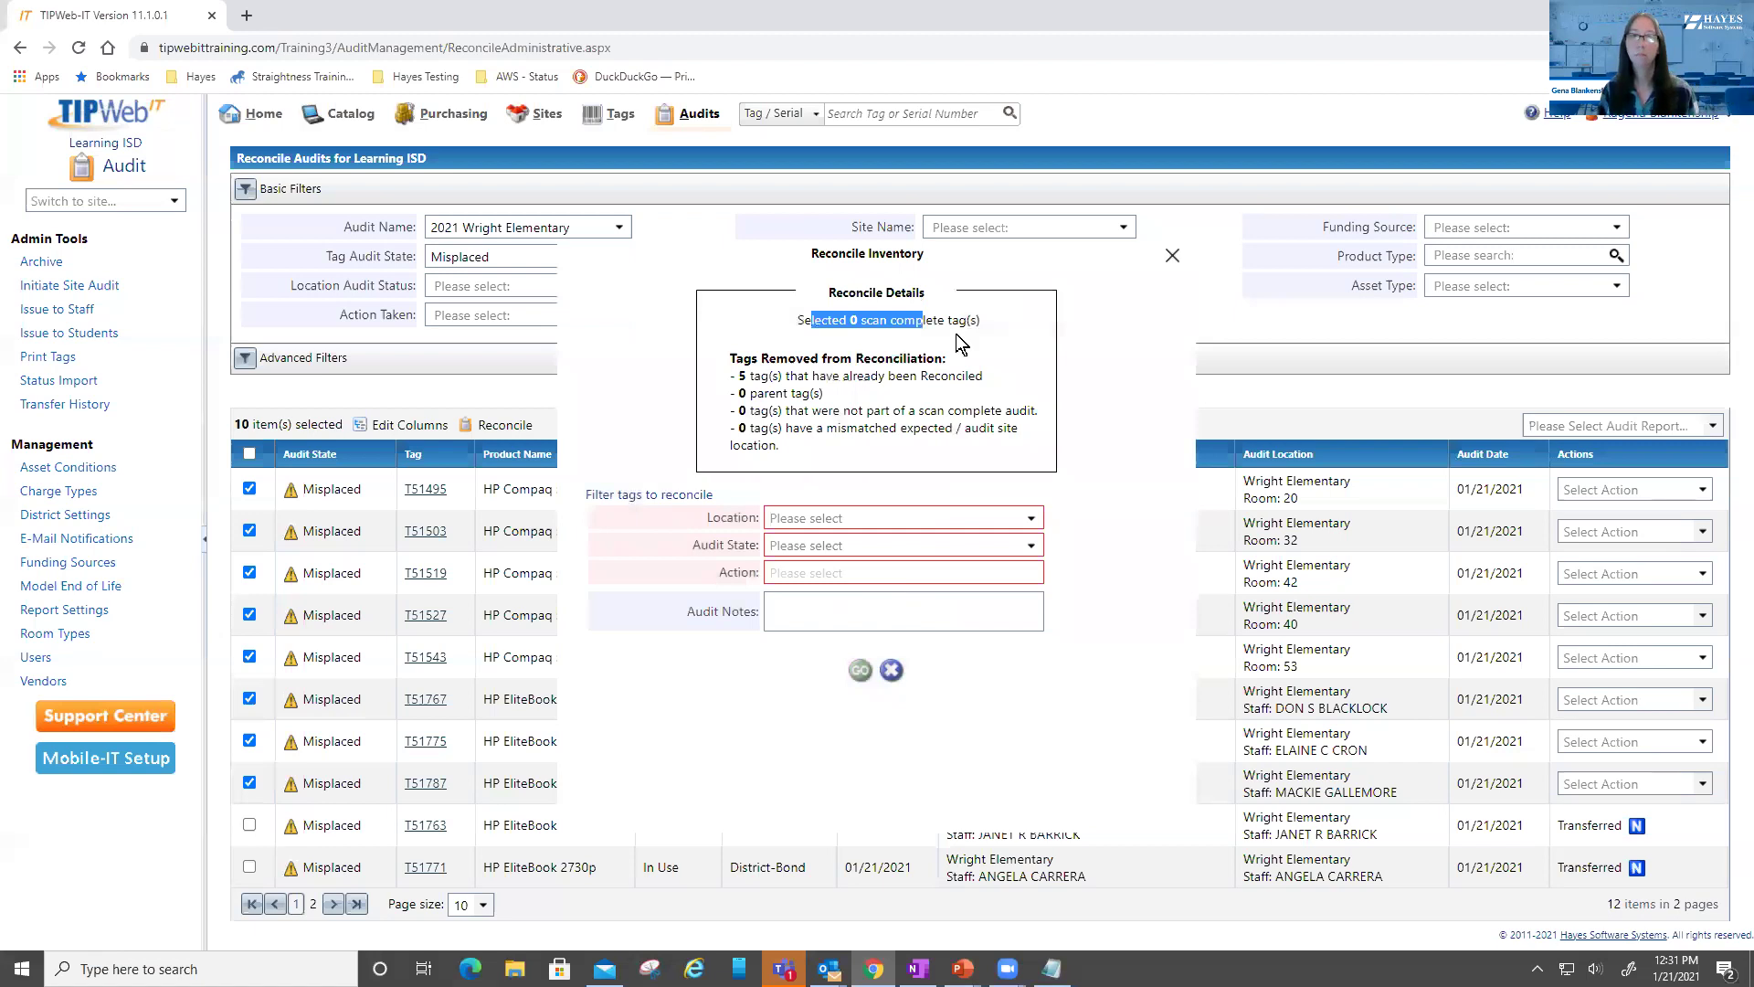
click(959, 343)
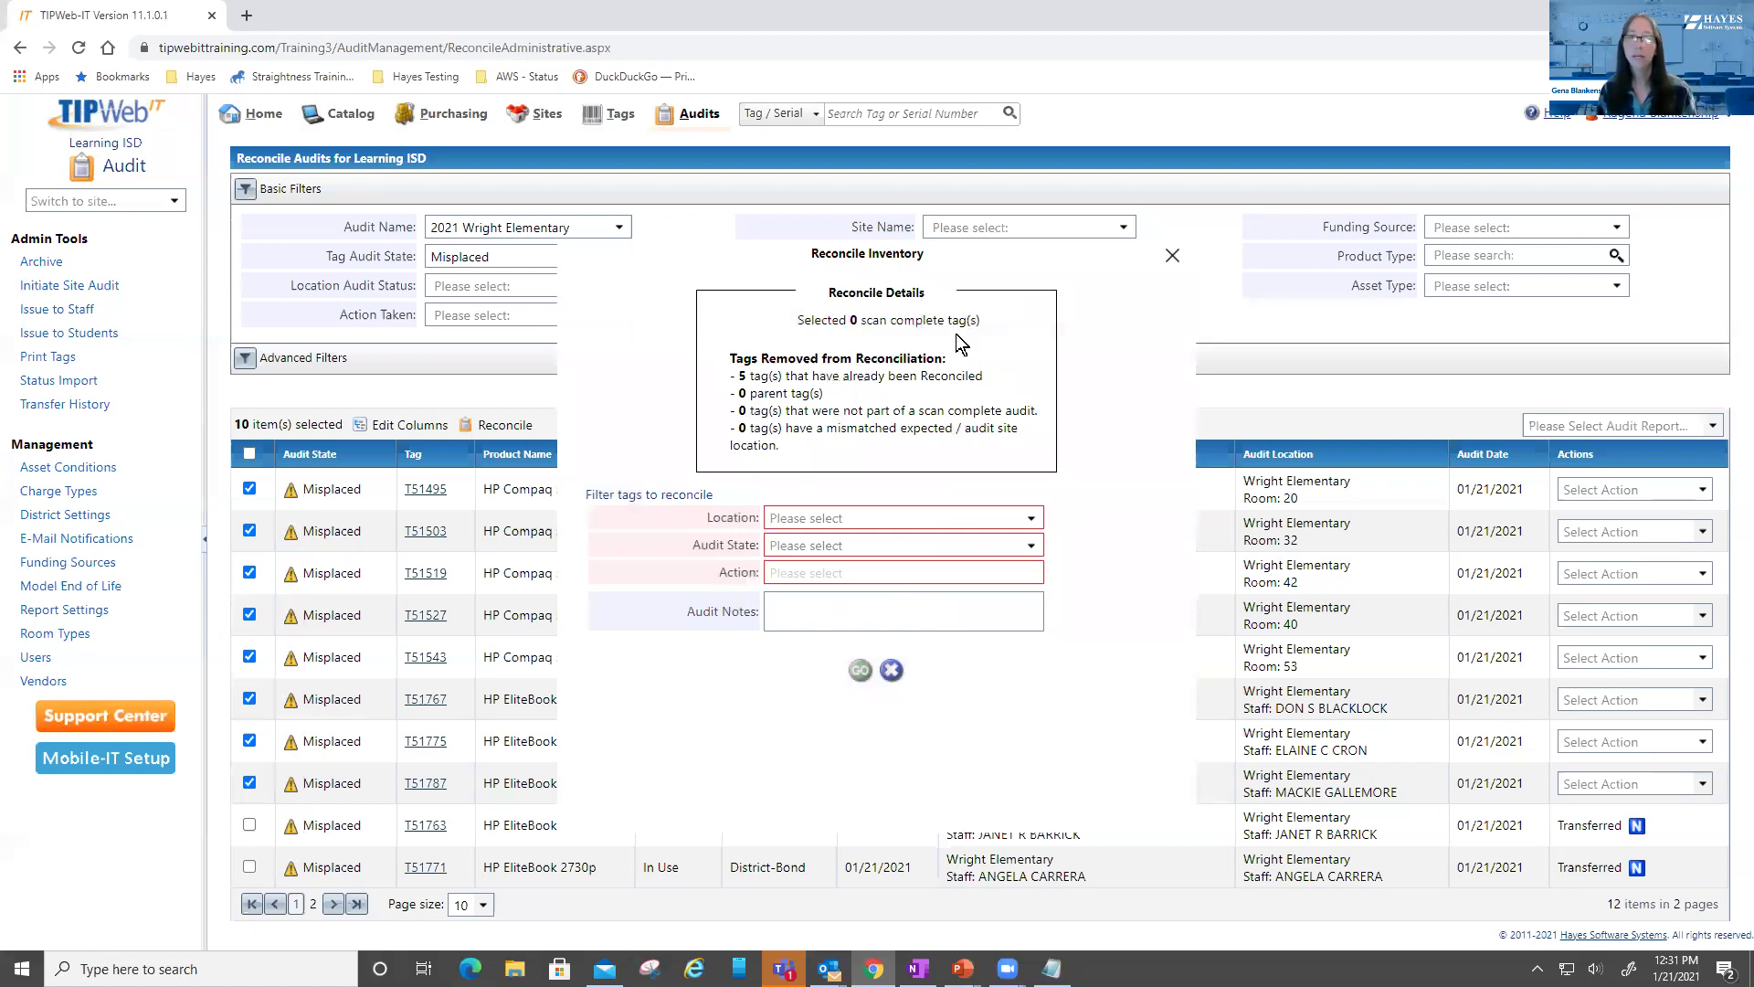
click(892, 671)
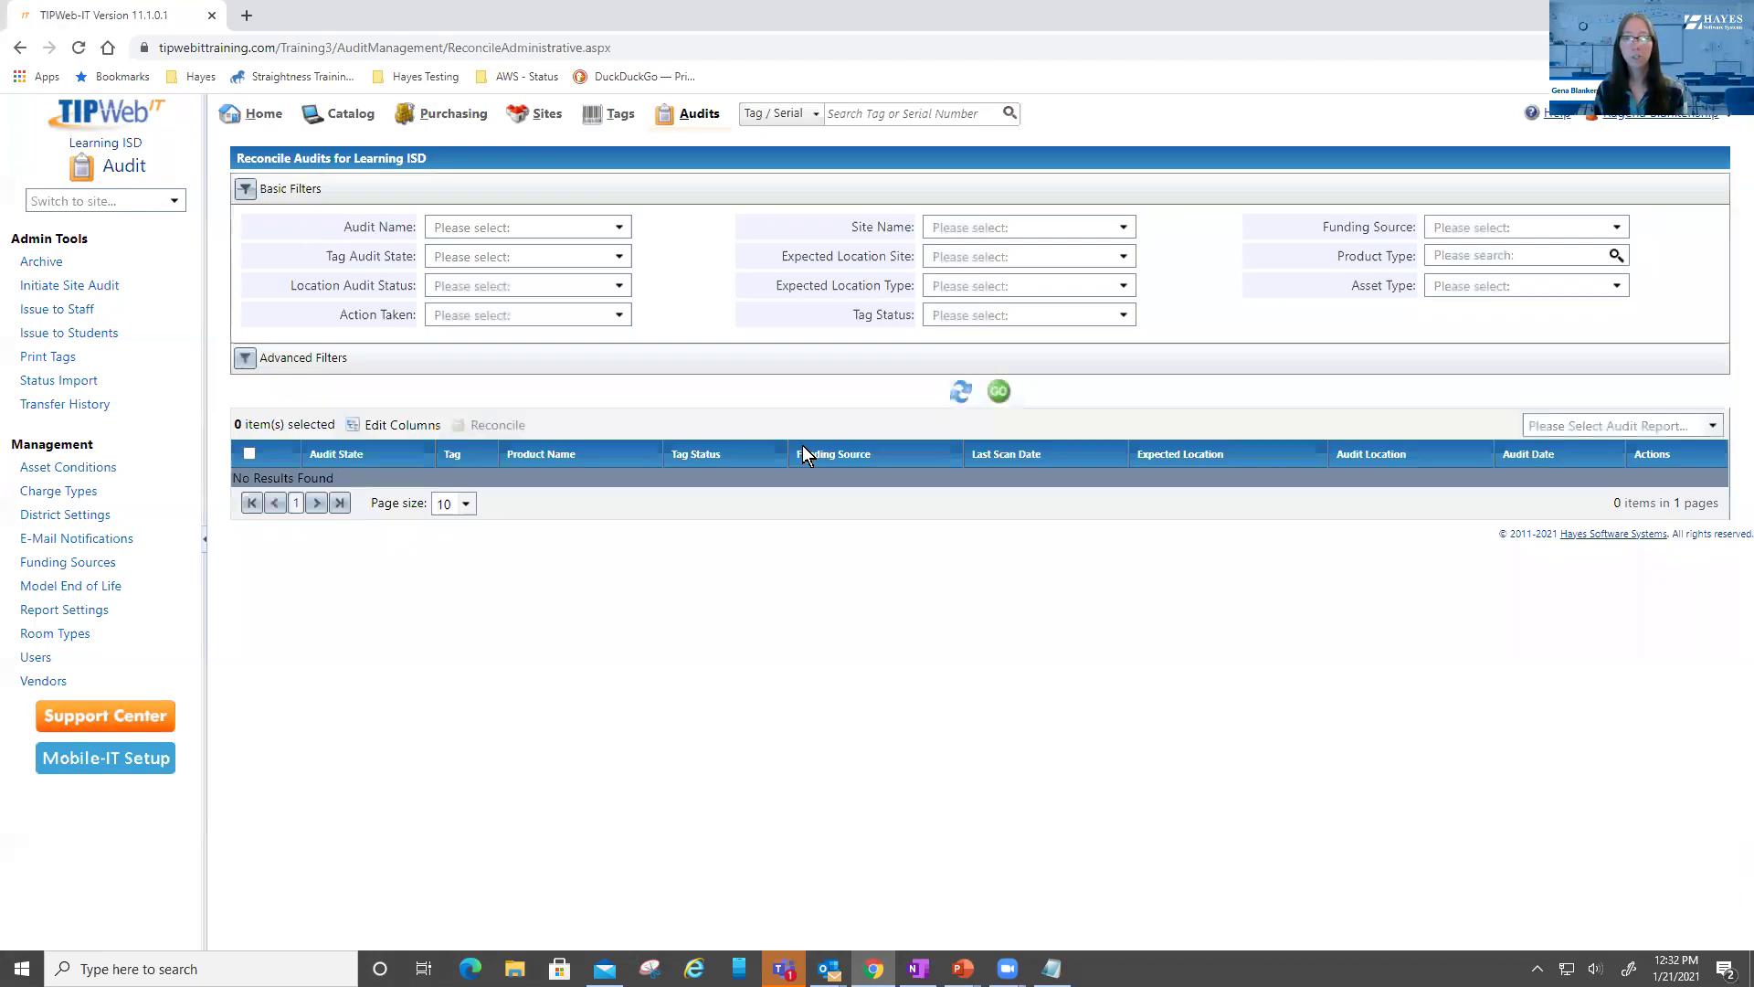
Filter the audit reconciliation list to audit name 2021 Wright Elementary and tag audit state Misplaced, and load the results
click(615, 231)
click(582, 225)
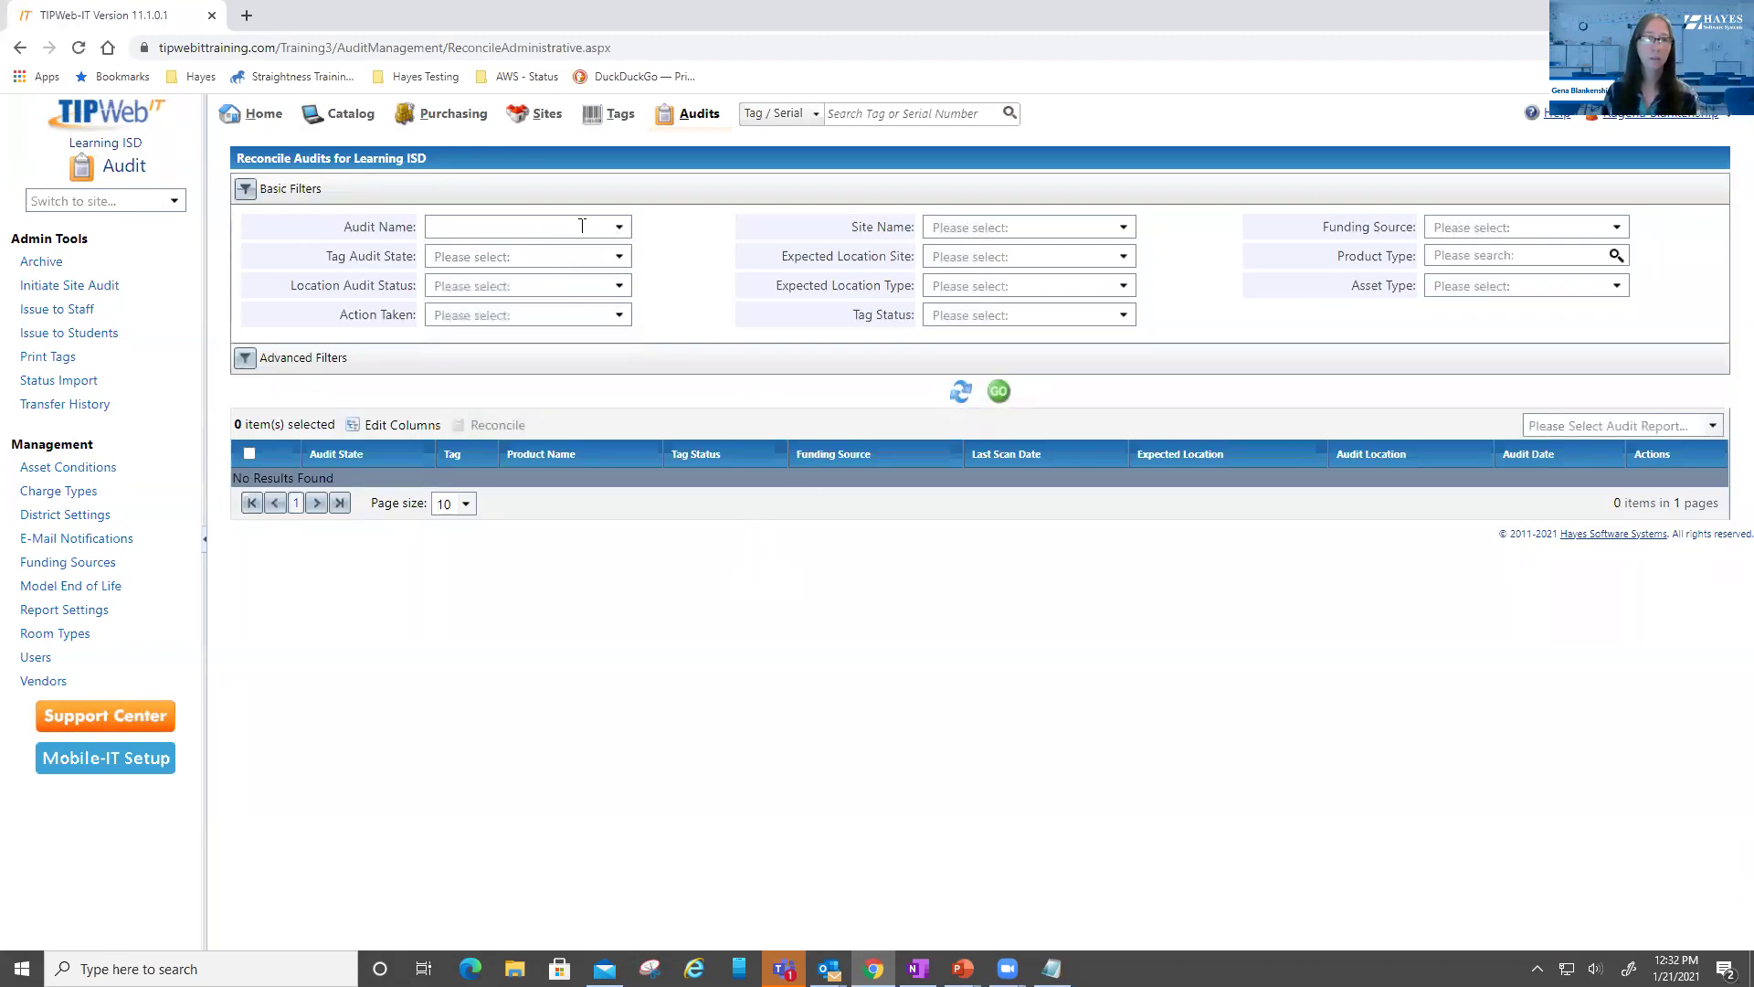
click(619, 226)
click(515, 257)
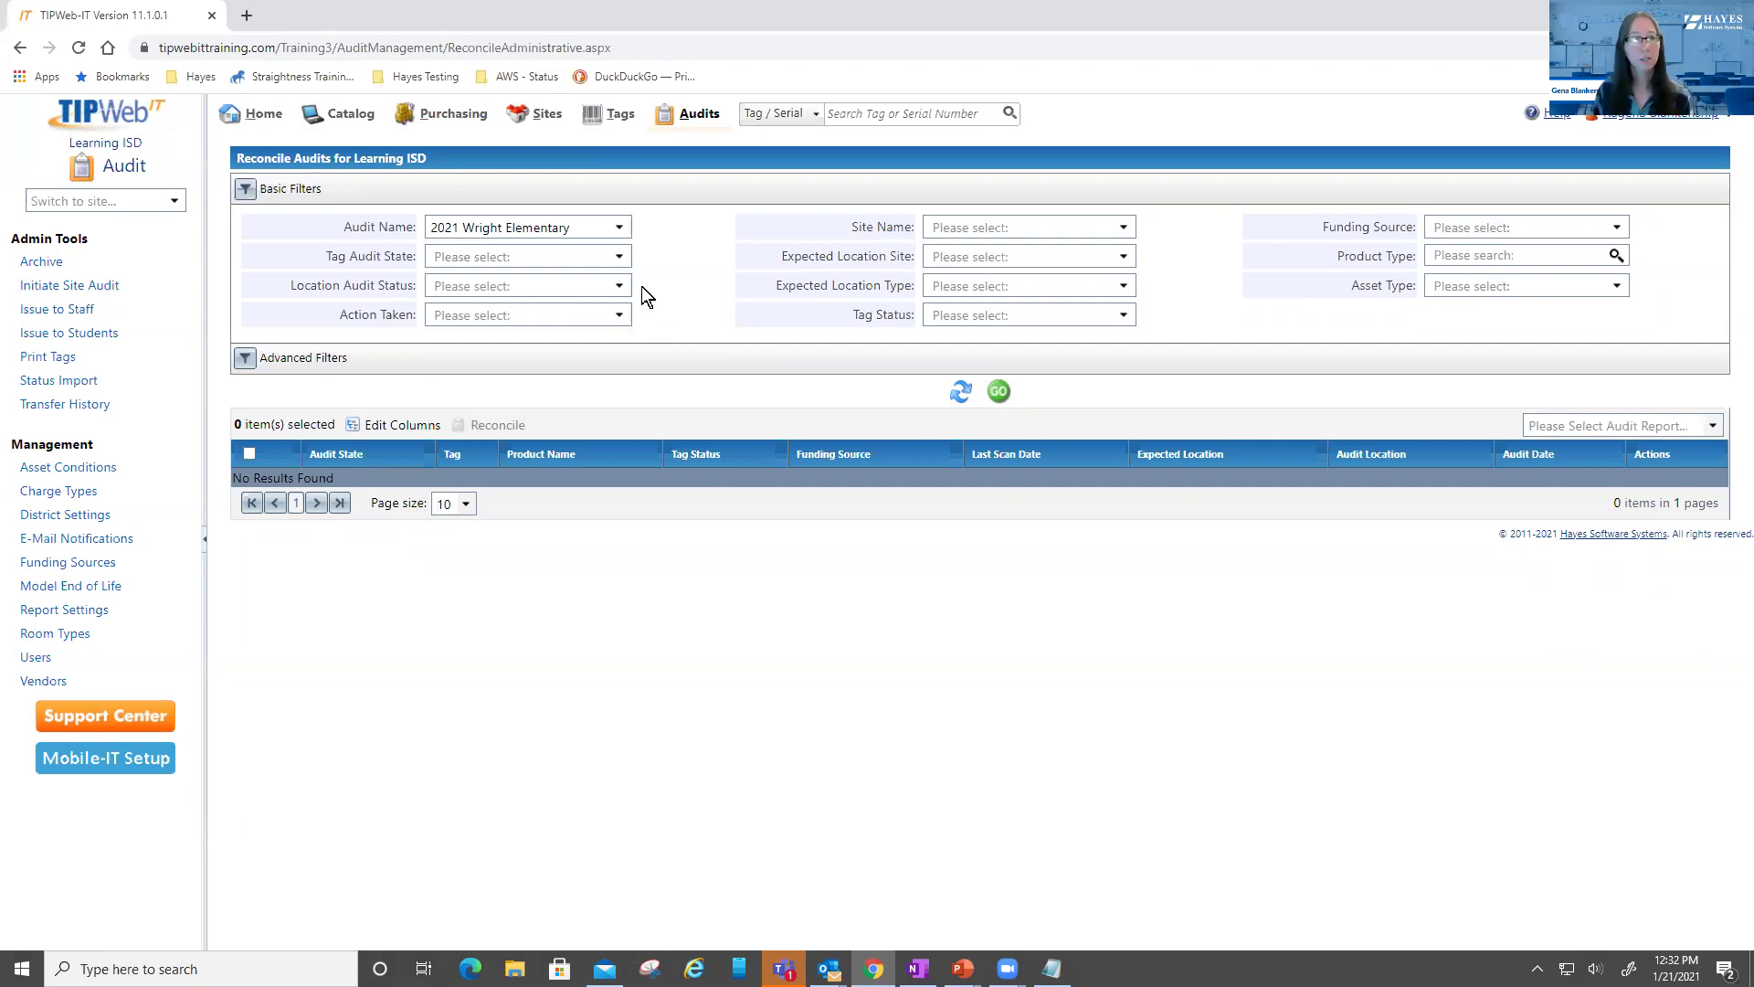
click(618, 256)
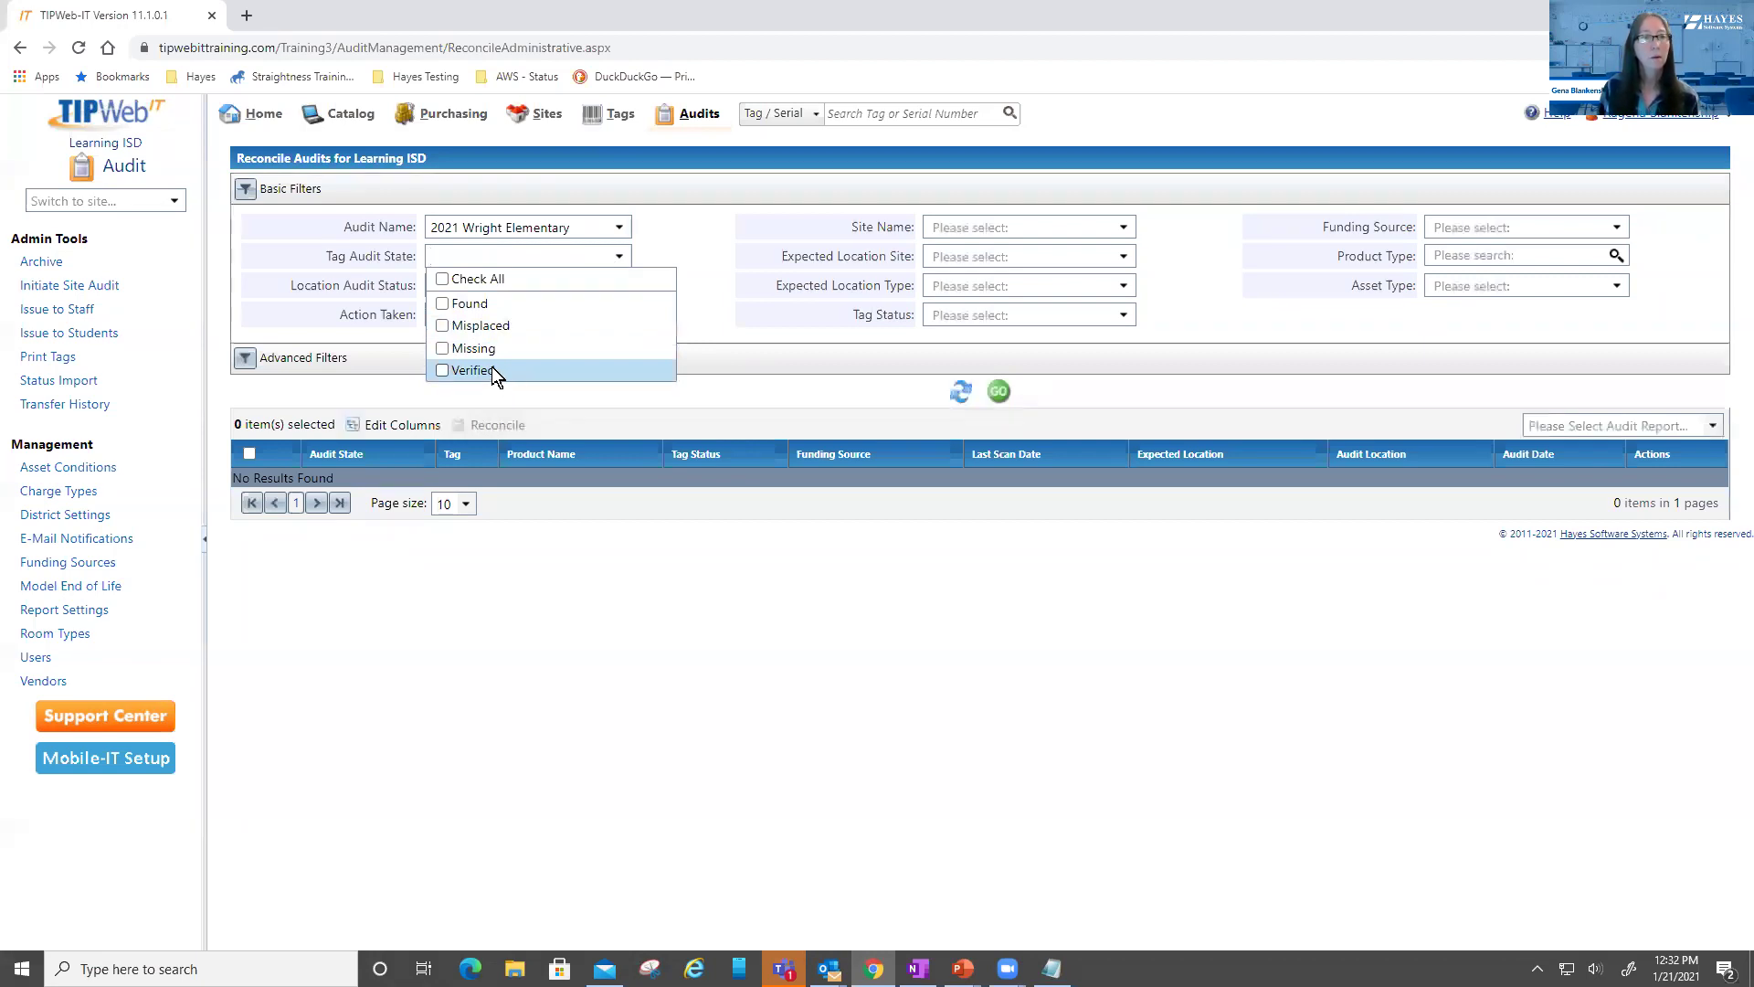
click(484, 331)
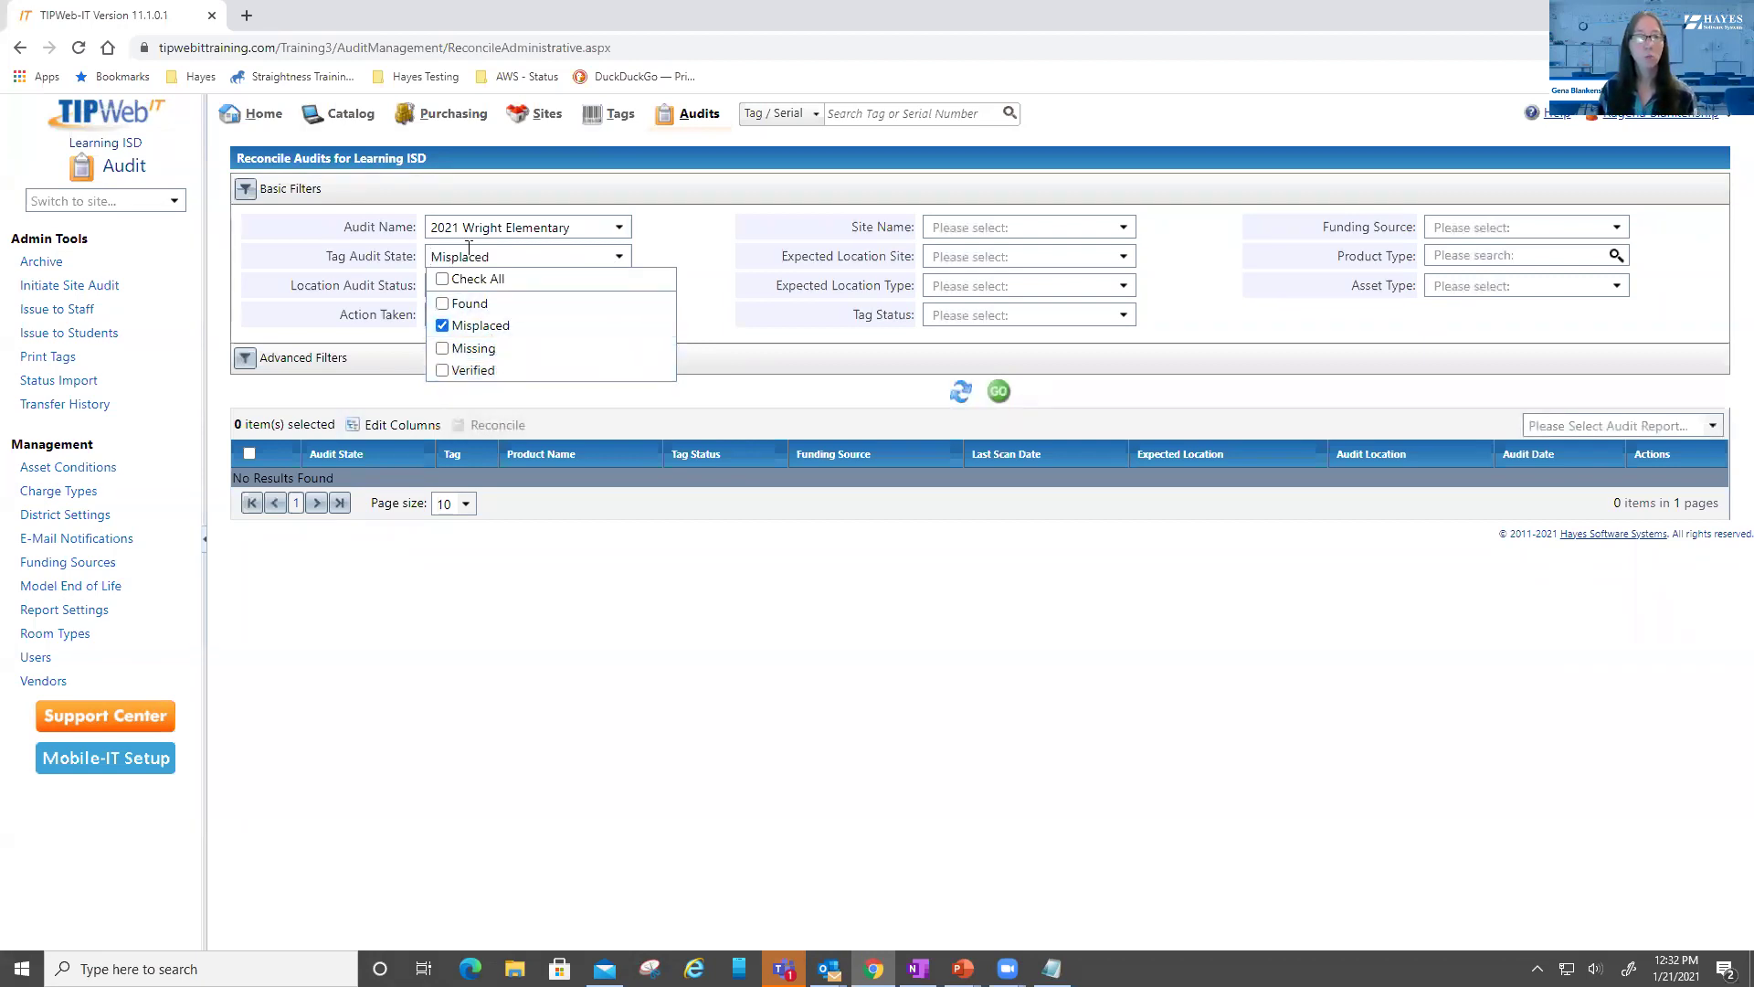
click(998, 391)
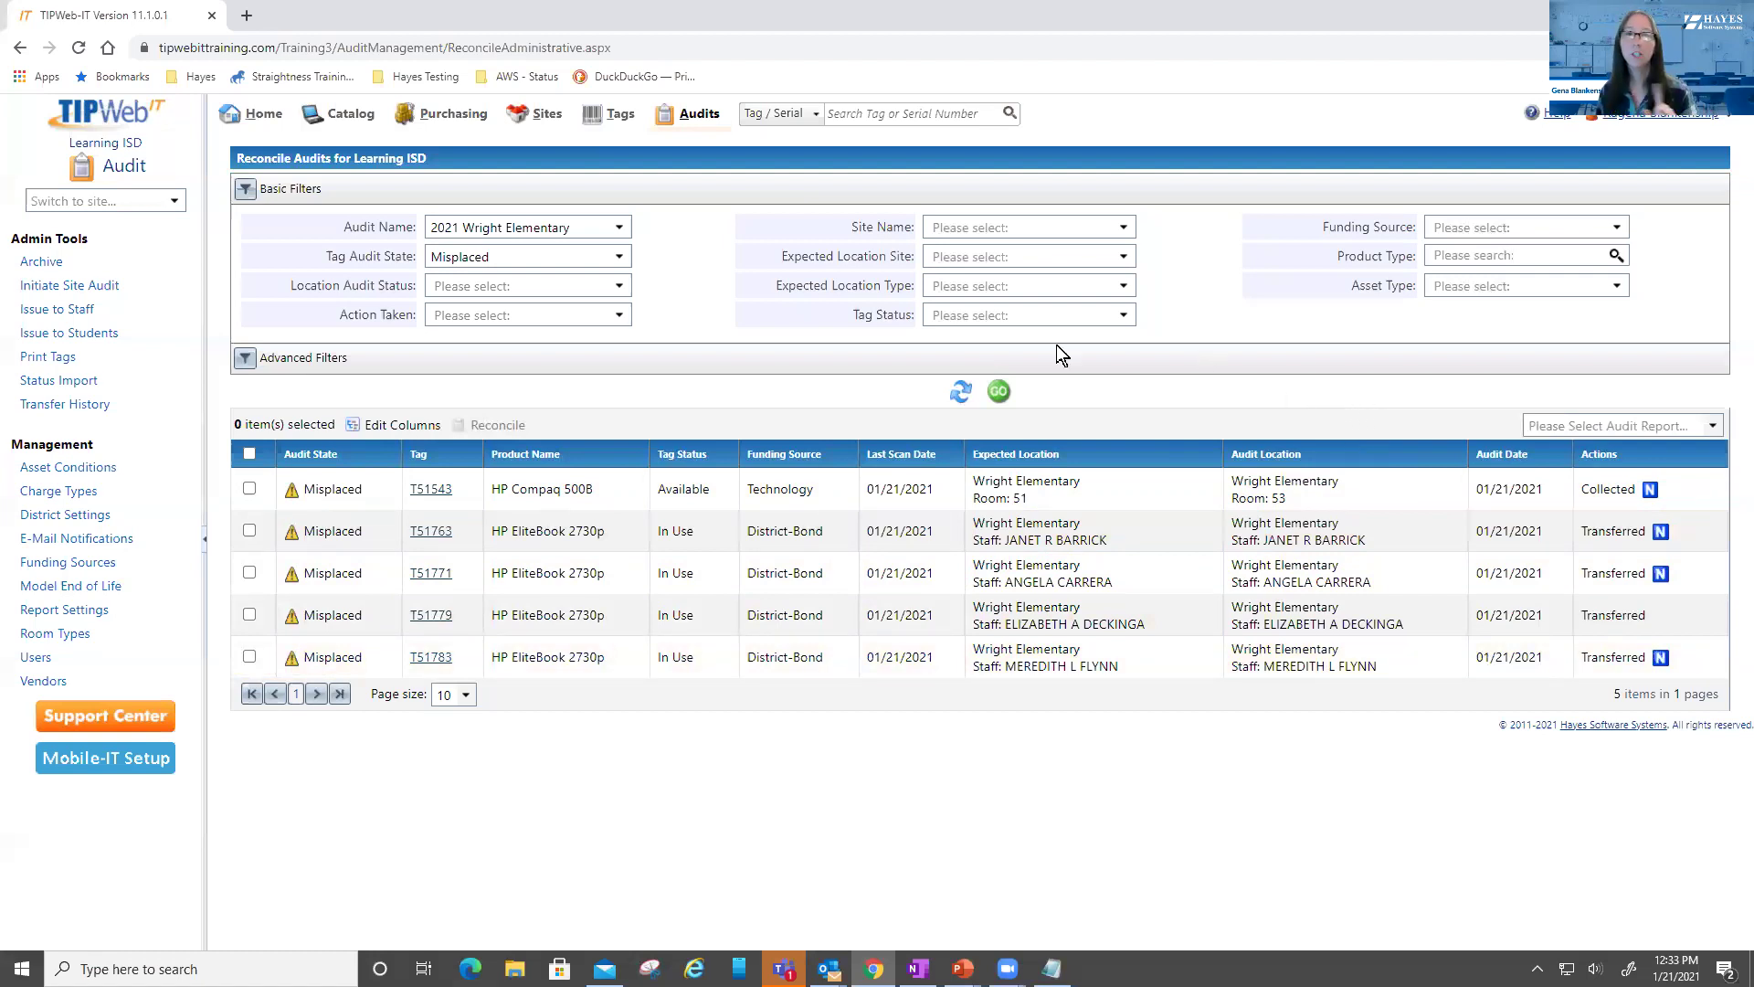
View the available Asset Type filter options without selecting any of them
click(1516, 288)
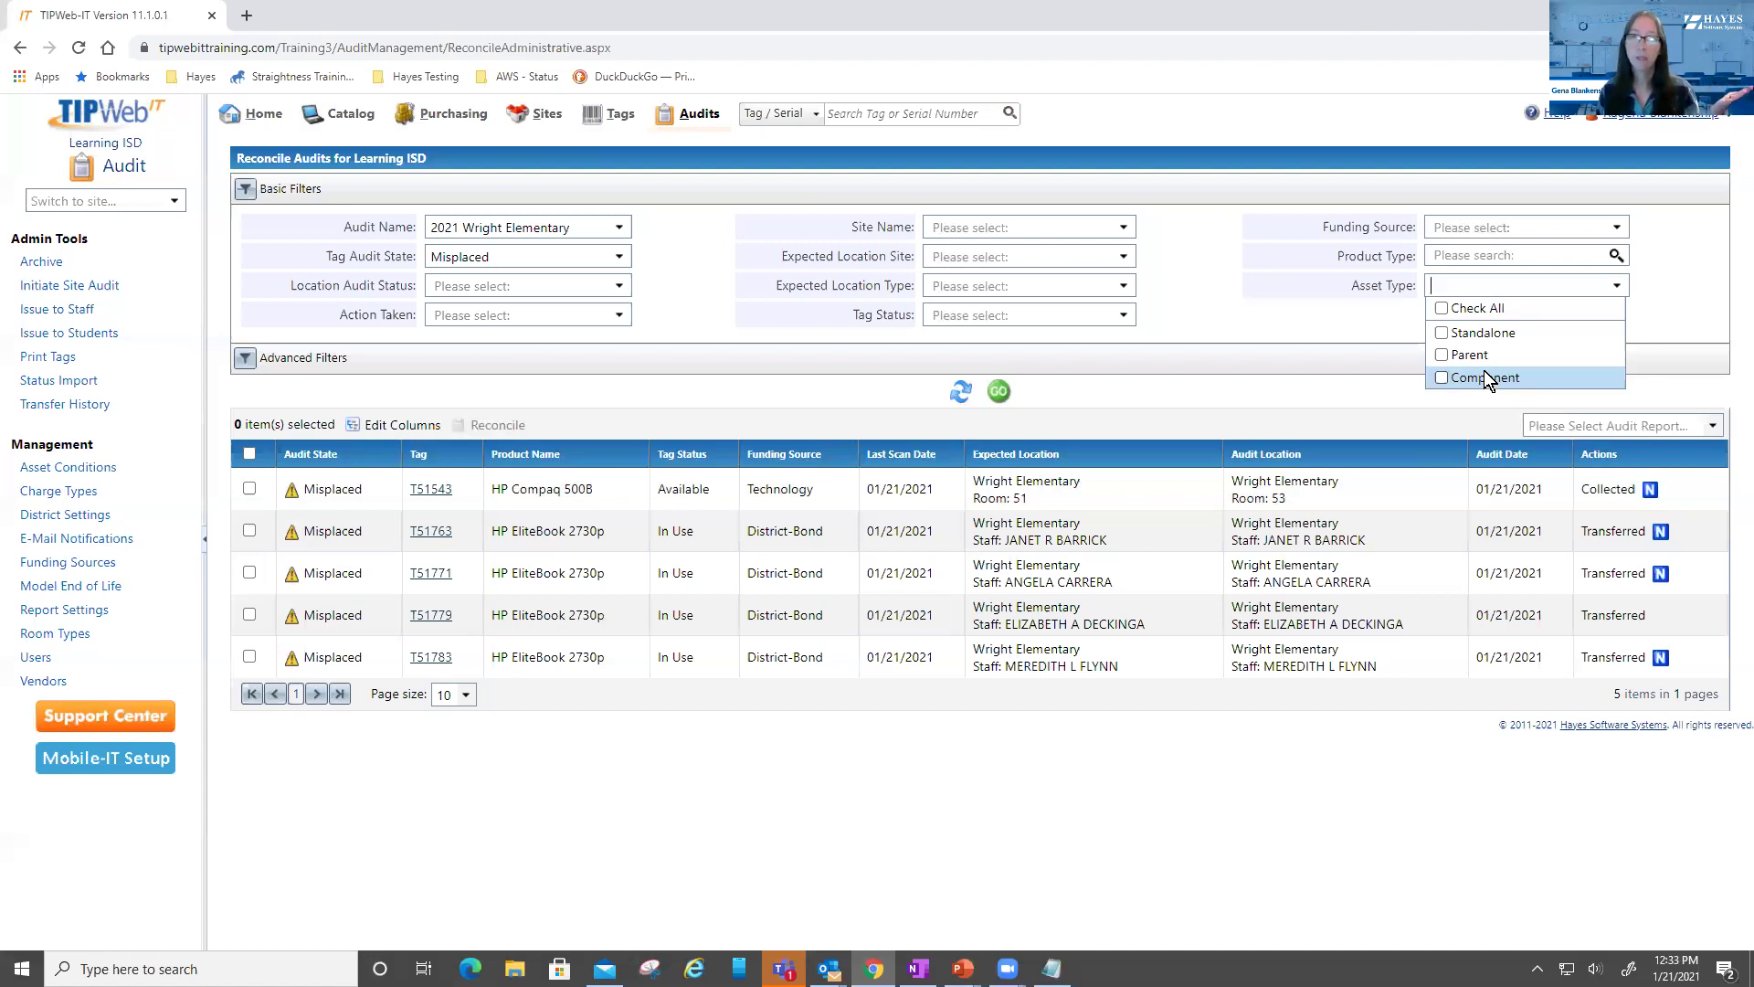
click(1380, 393)
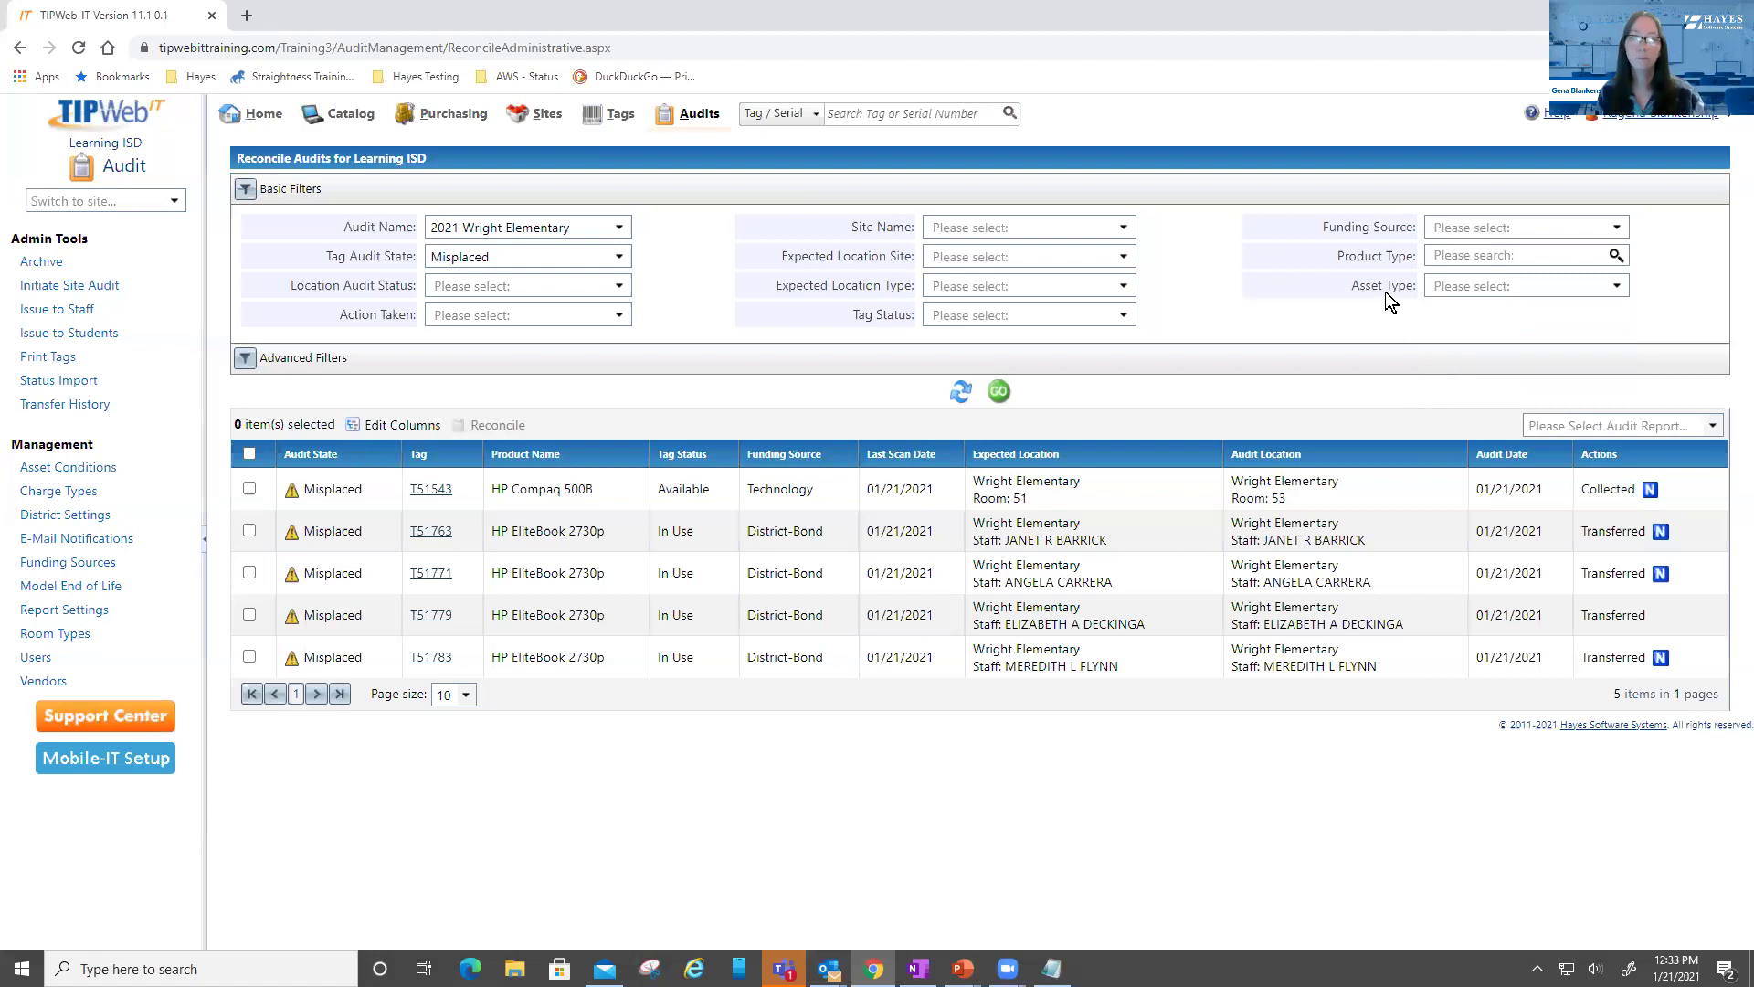
Change the tag audit state filter from Misplaced to Missing for the 2021 Wright Elementary audit and load the results
click(609, 258)
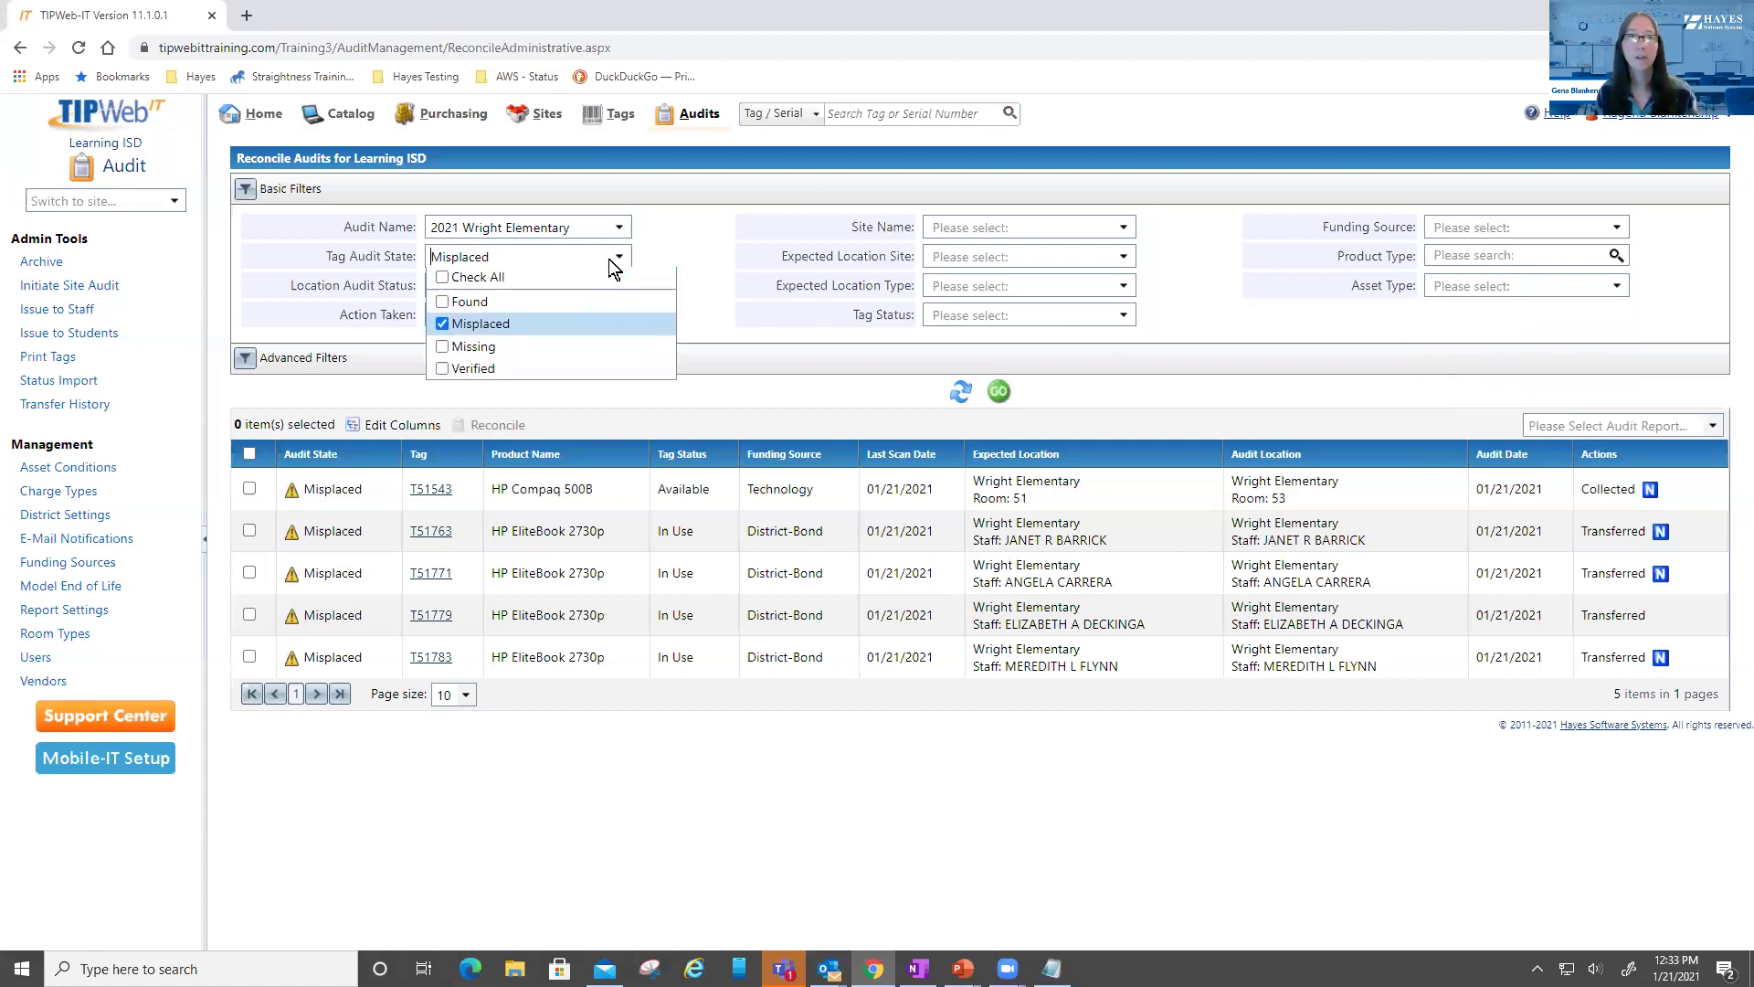
click(442, 326)
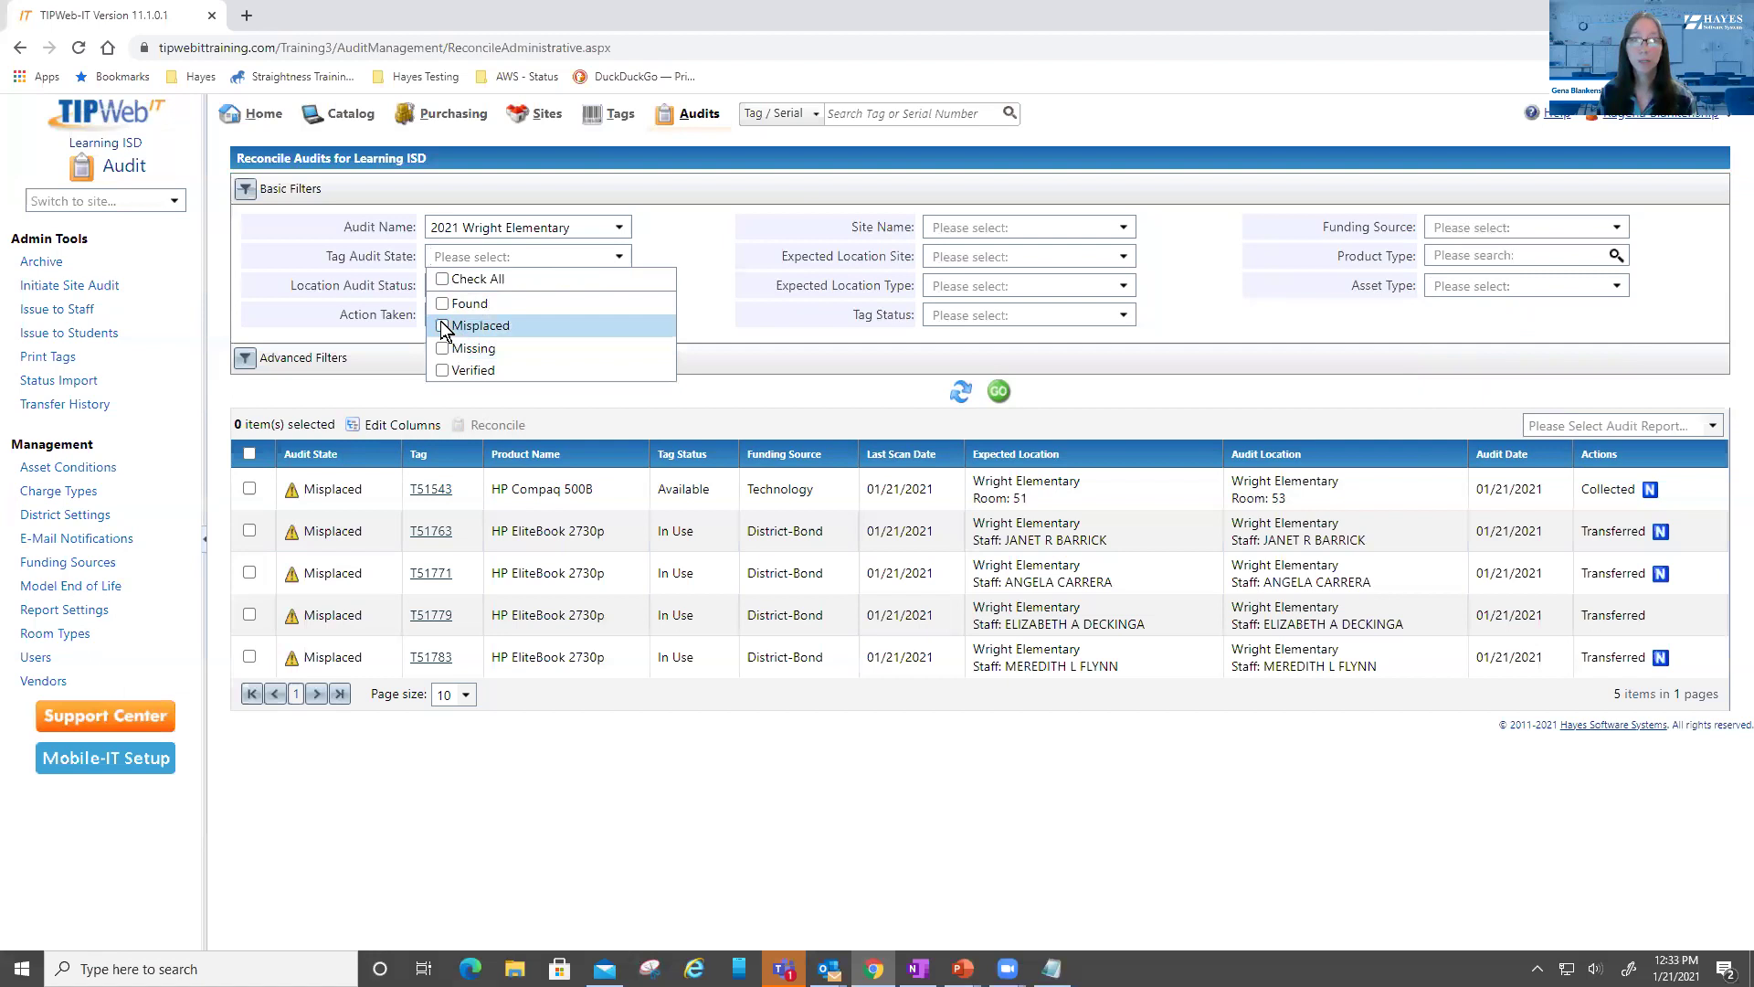
click(444, 349)
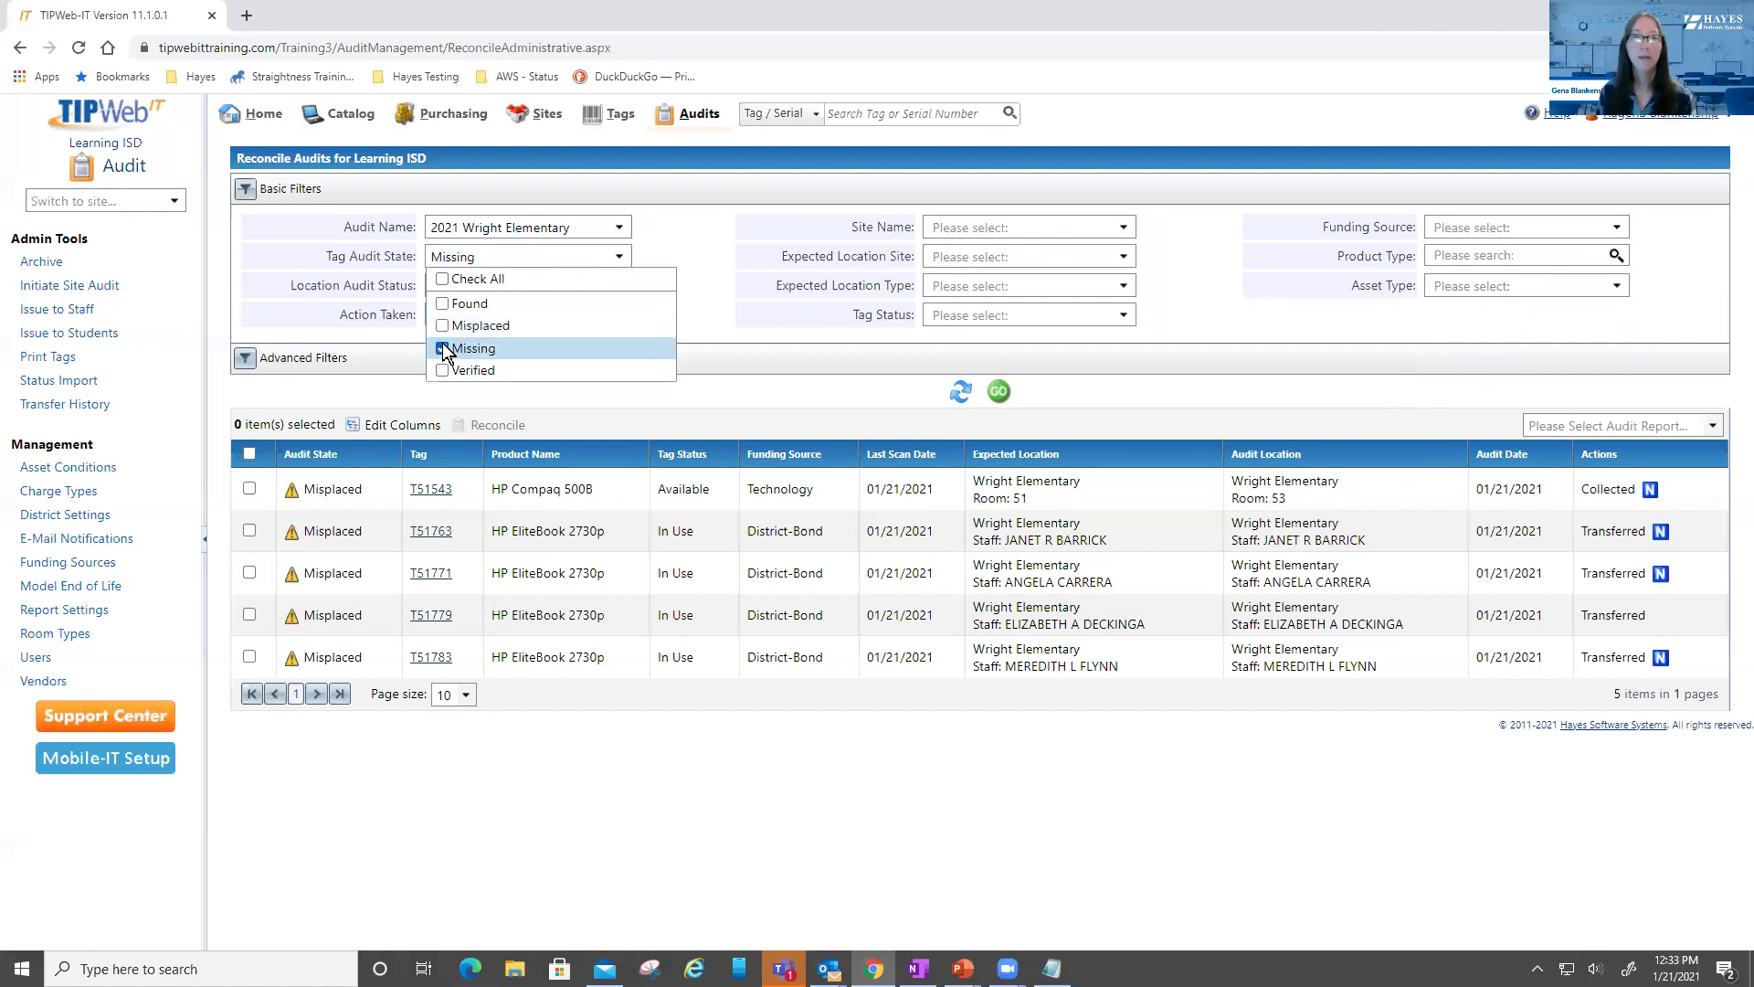
click(1000, 391)
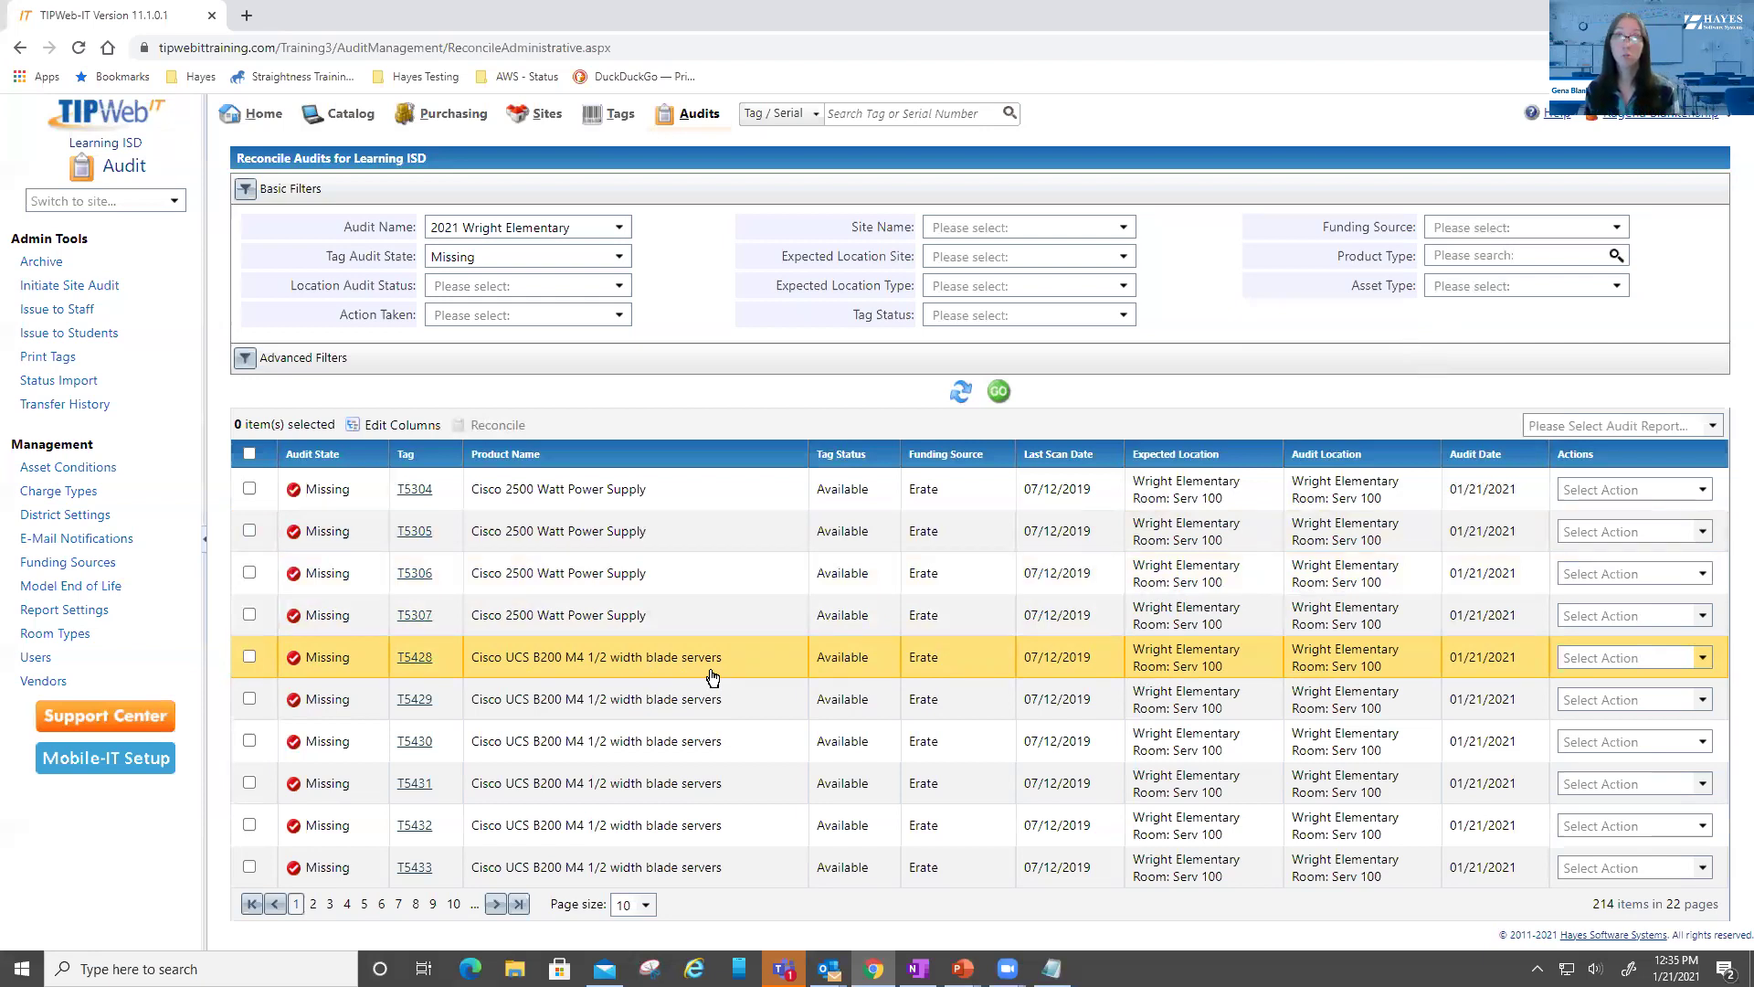
Set missing tag T5428 to Disposed with the status note "Returned to vendor, replaced under Warranty" and save it
click(1703, 657)
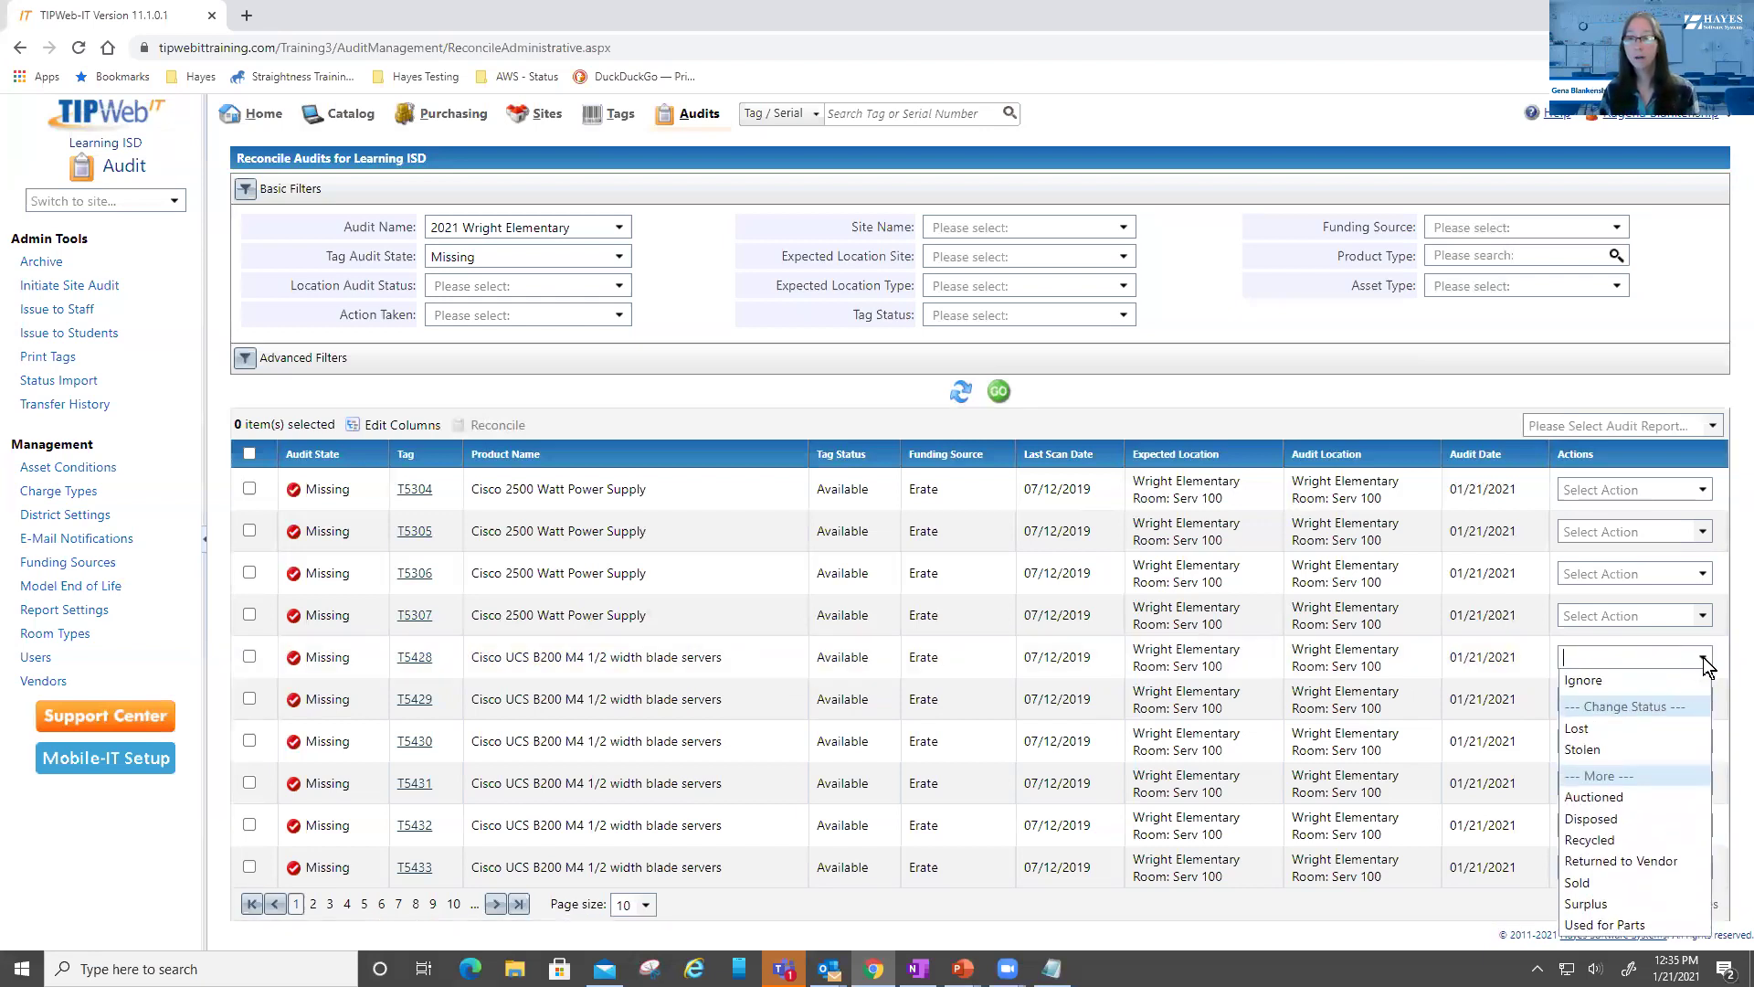
click(1596, 819)
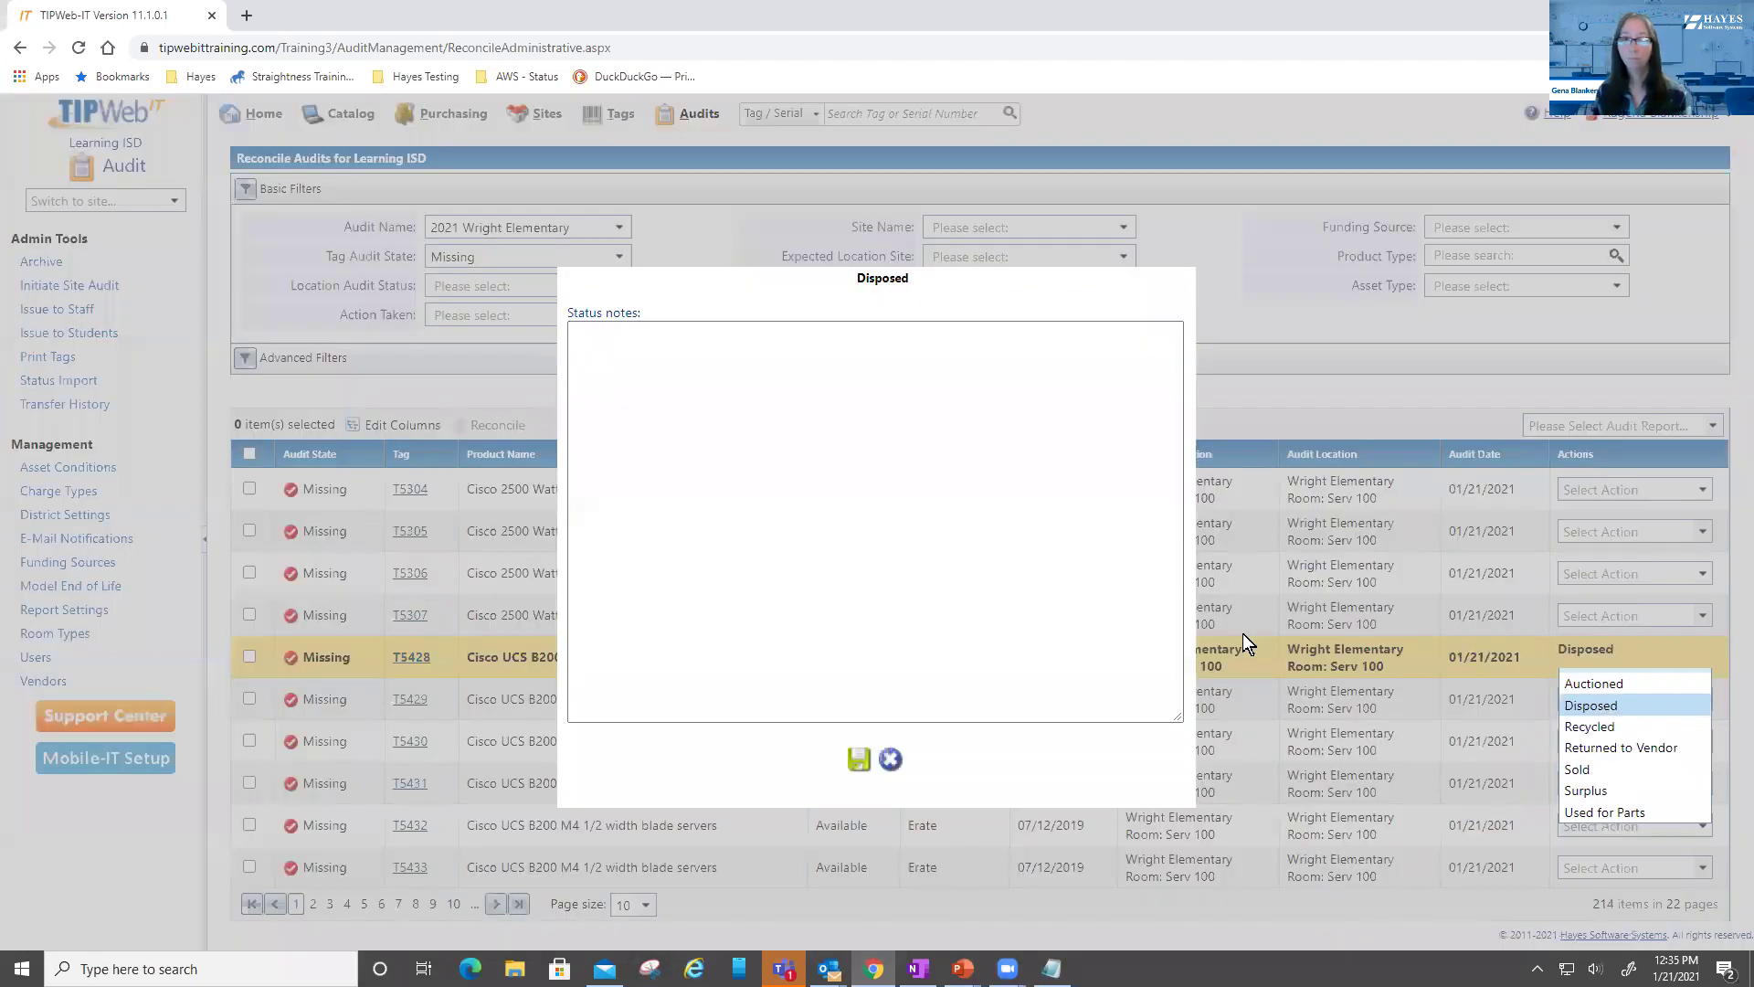
click(857, 401)
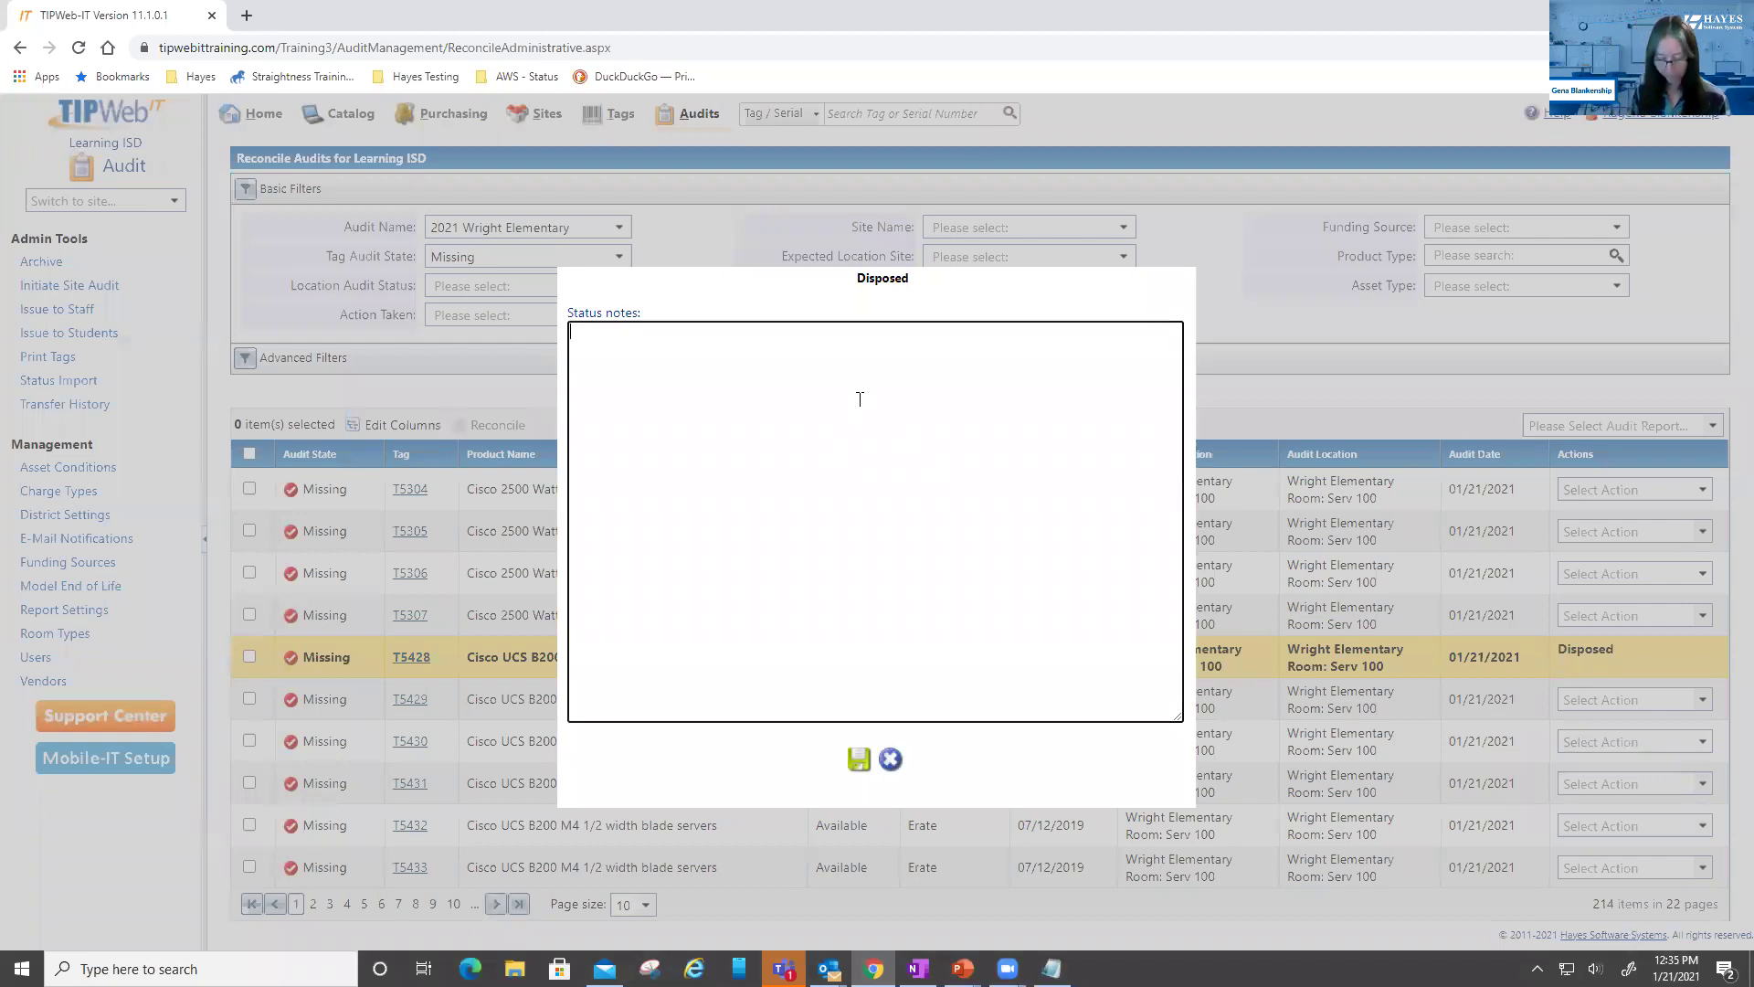
text(Re)
text(turn)
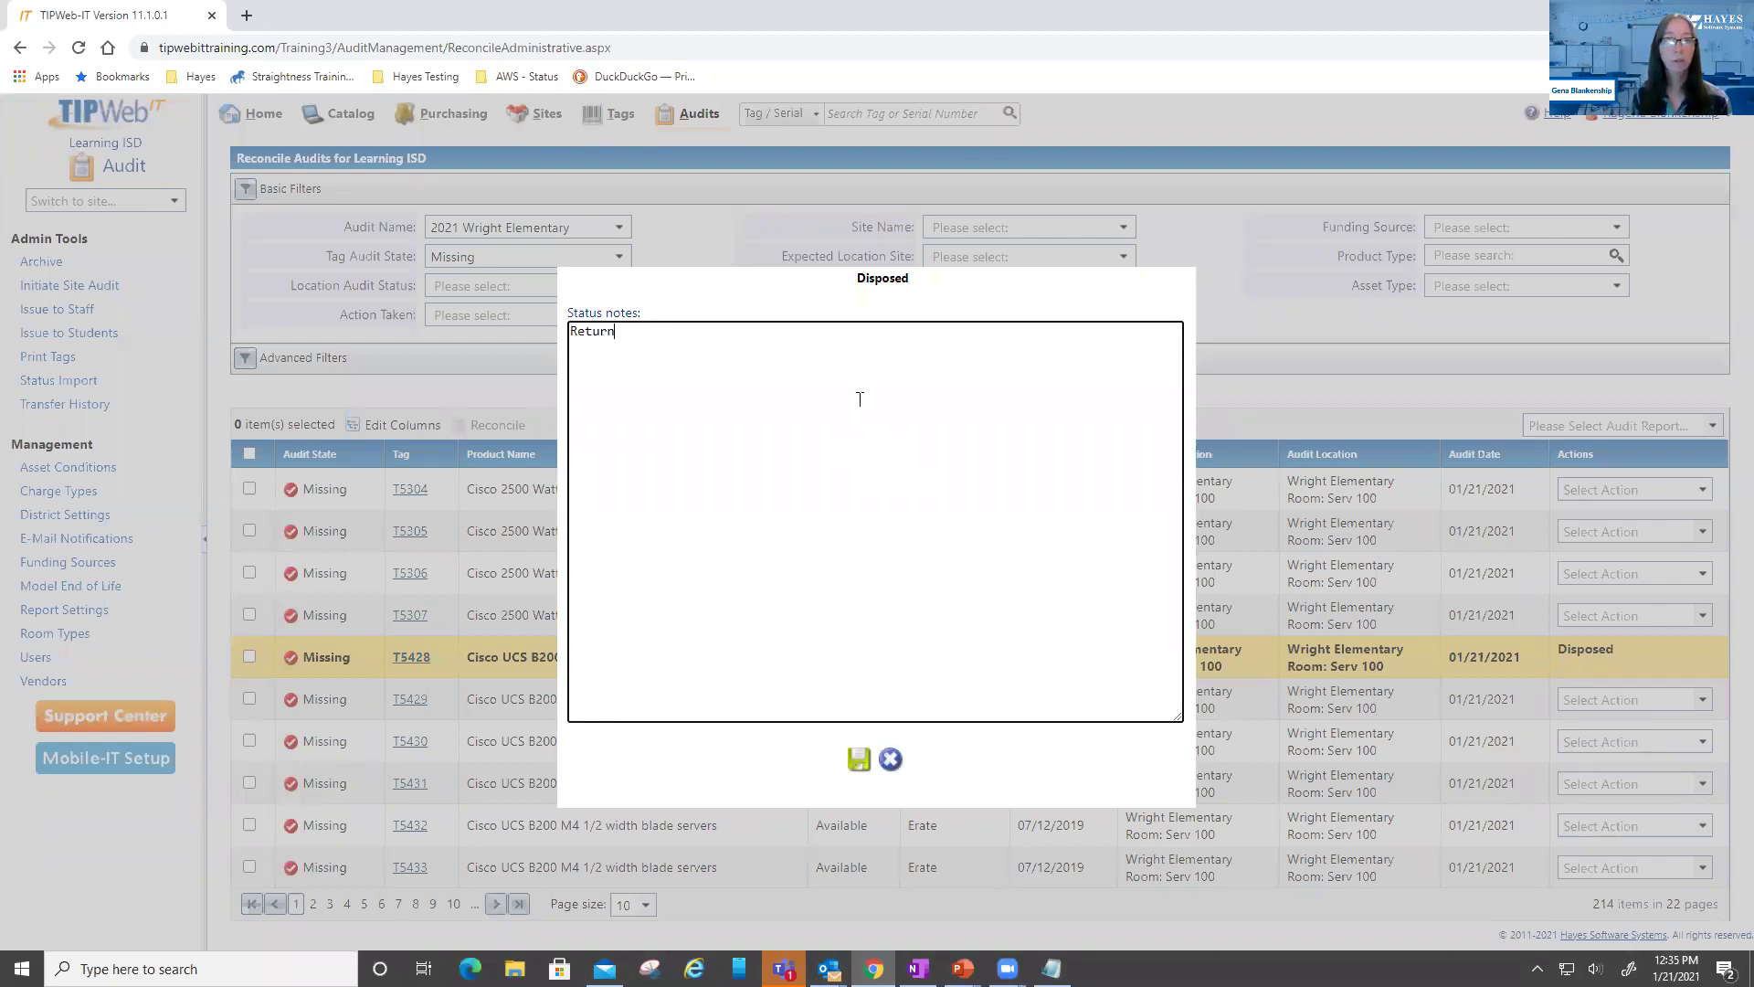
text(ed to vend)
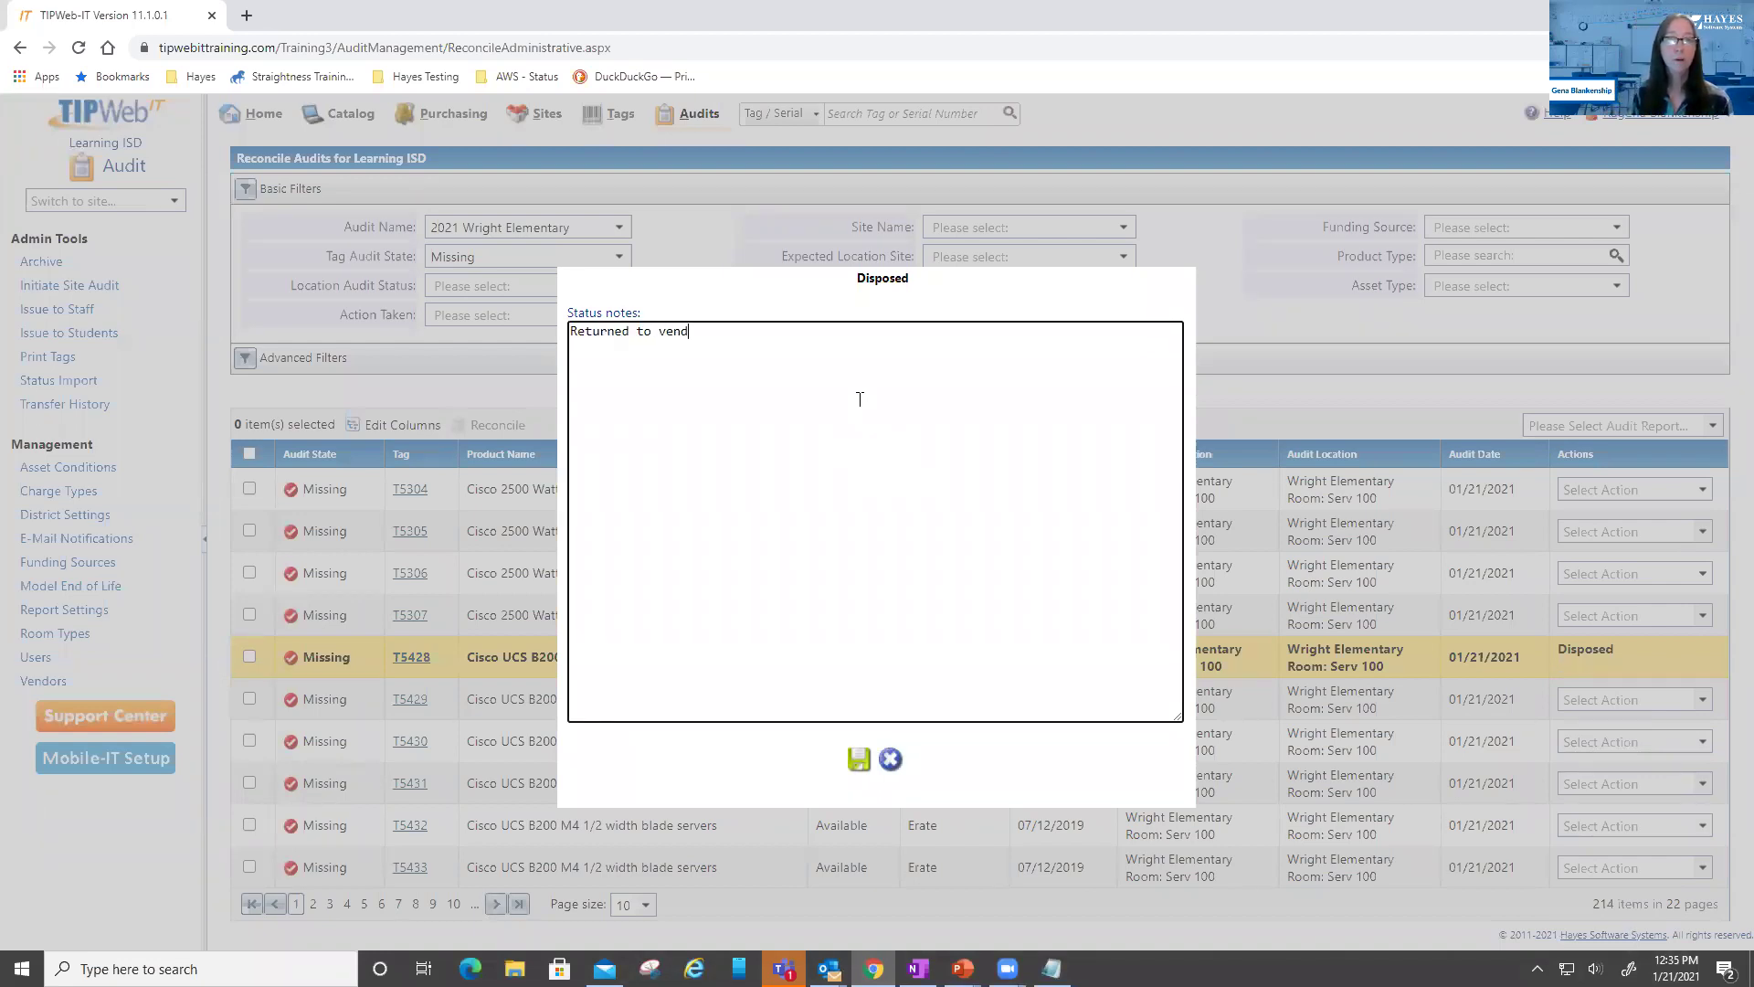
text(or, replace)
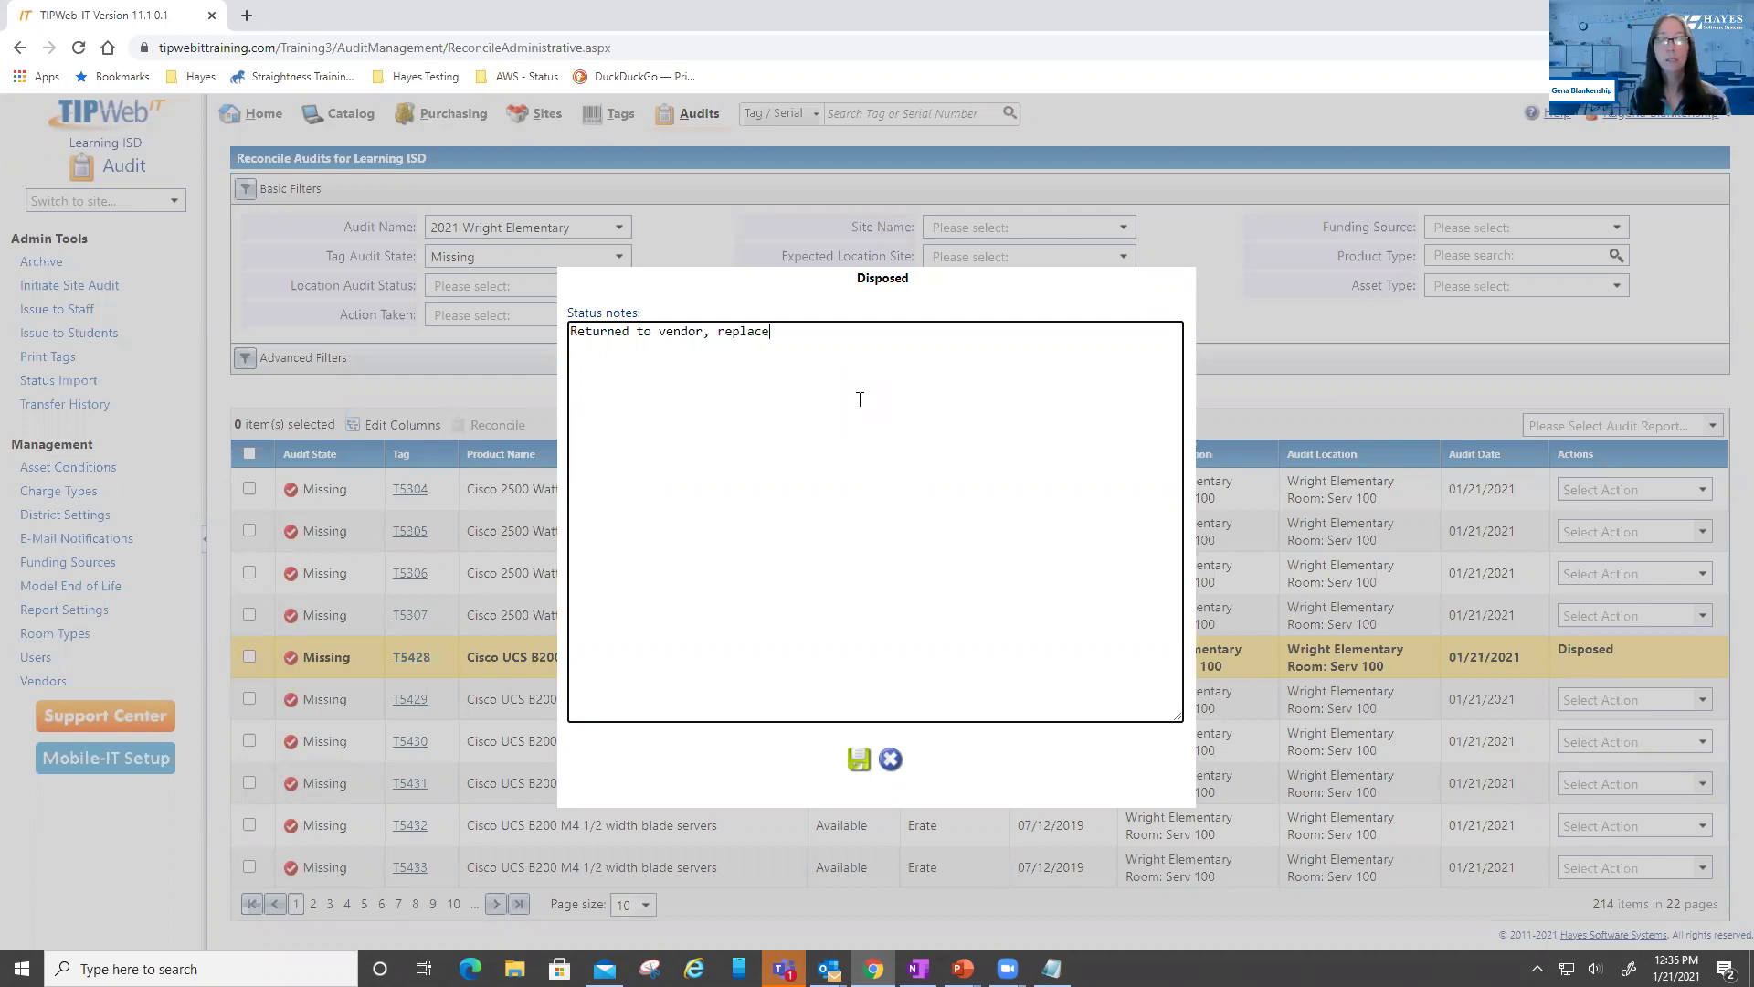
text(d under Warranty)
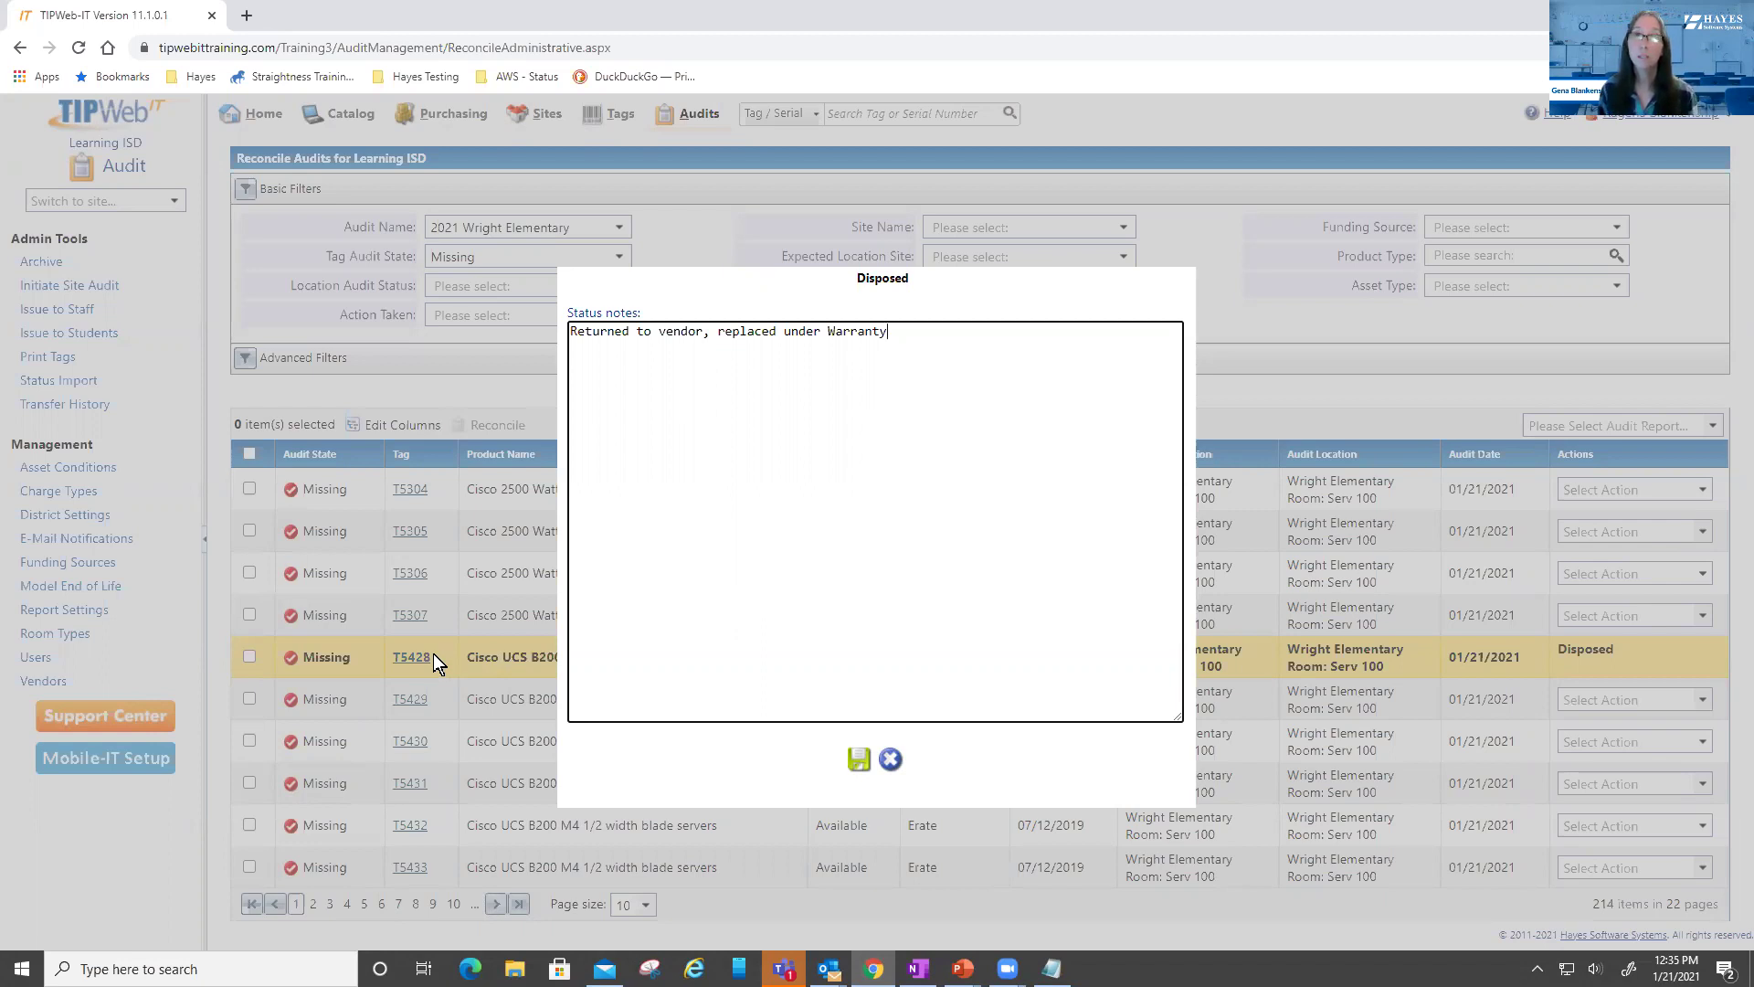
drag(595, 338, 845, 324)
click(885, 326)
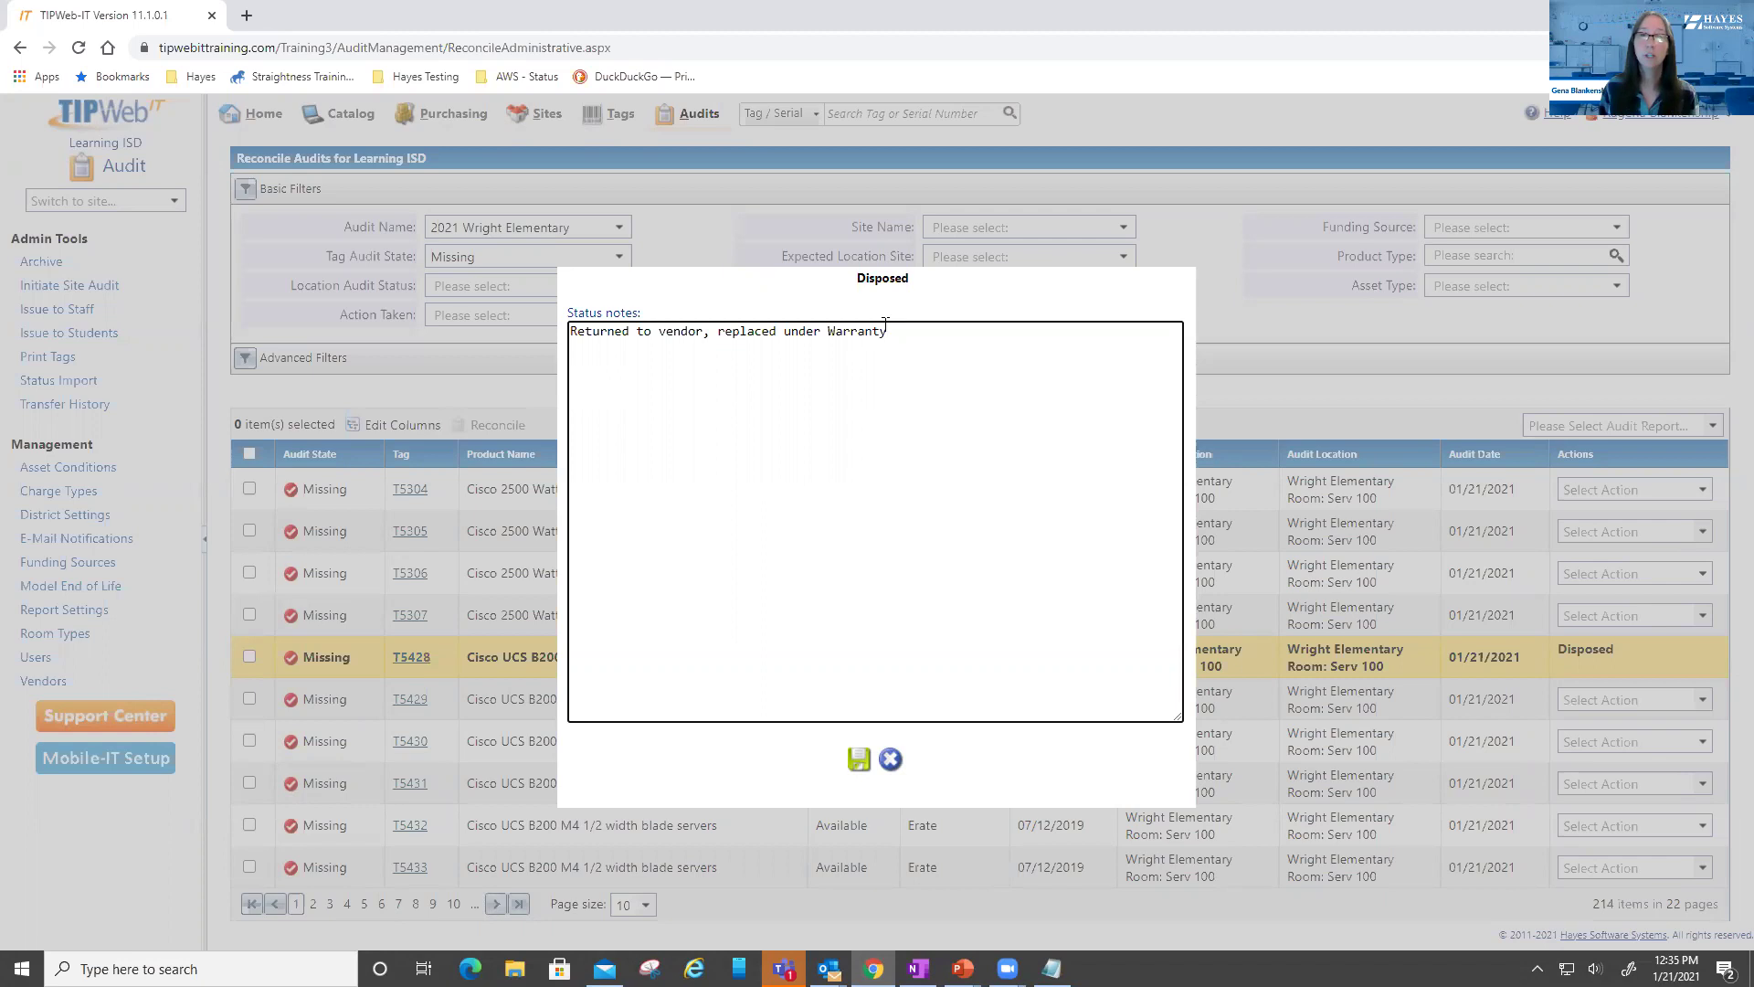
click(858, 760)
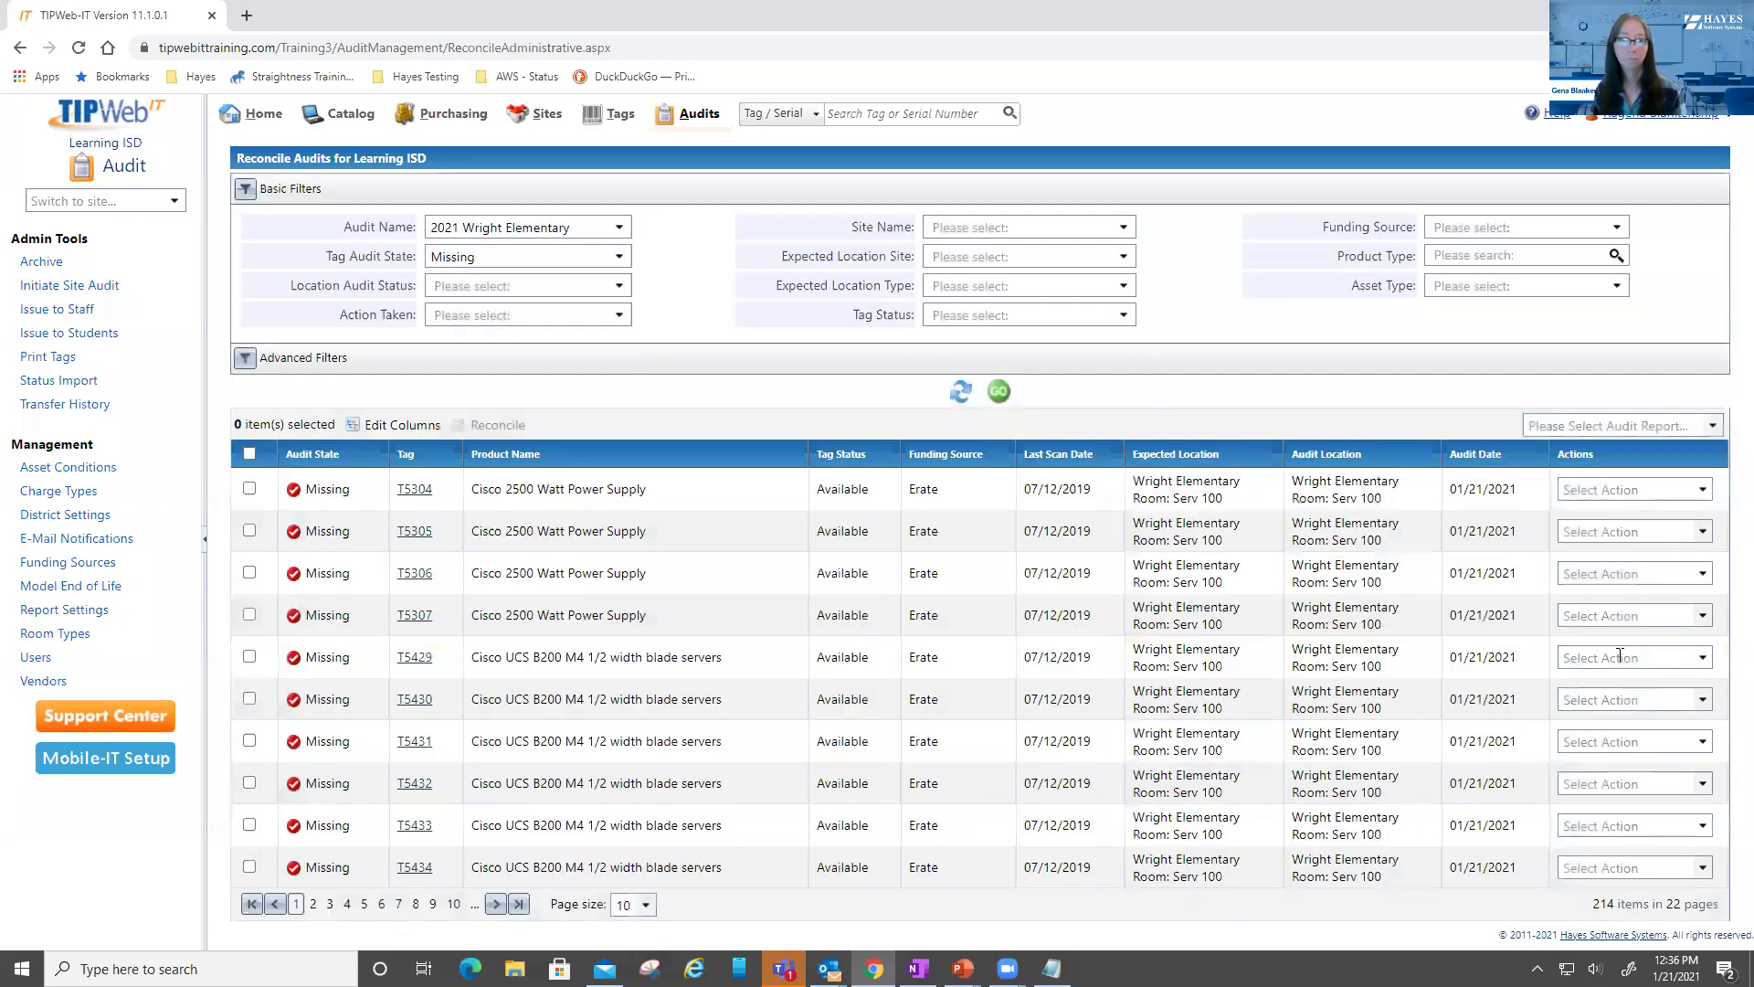
click(1582, 671)
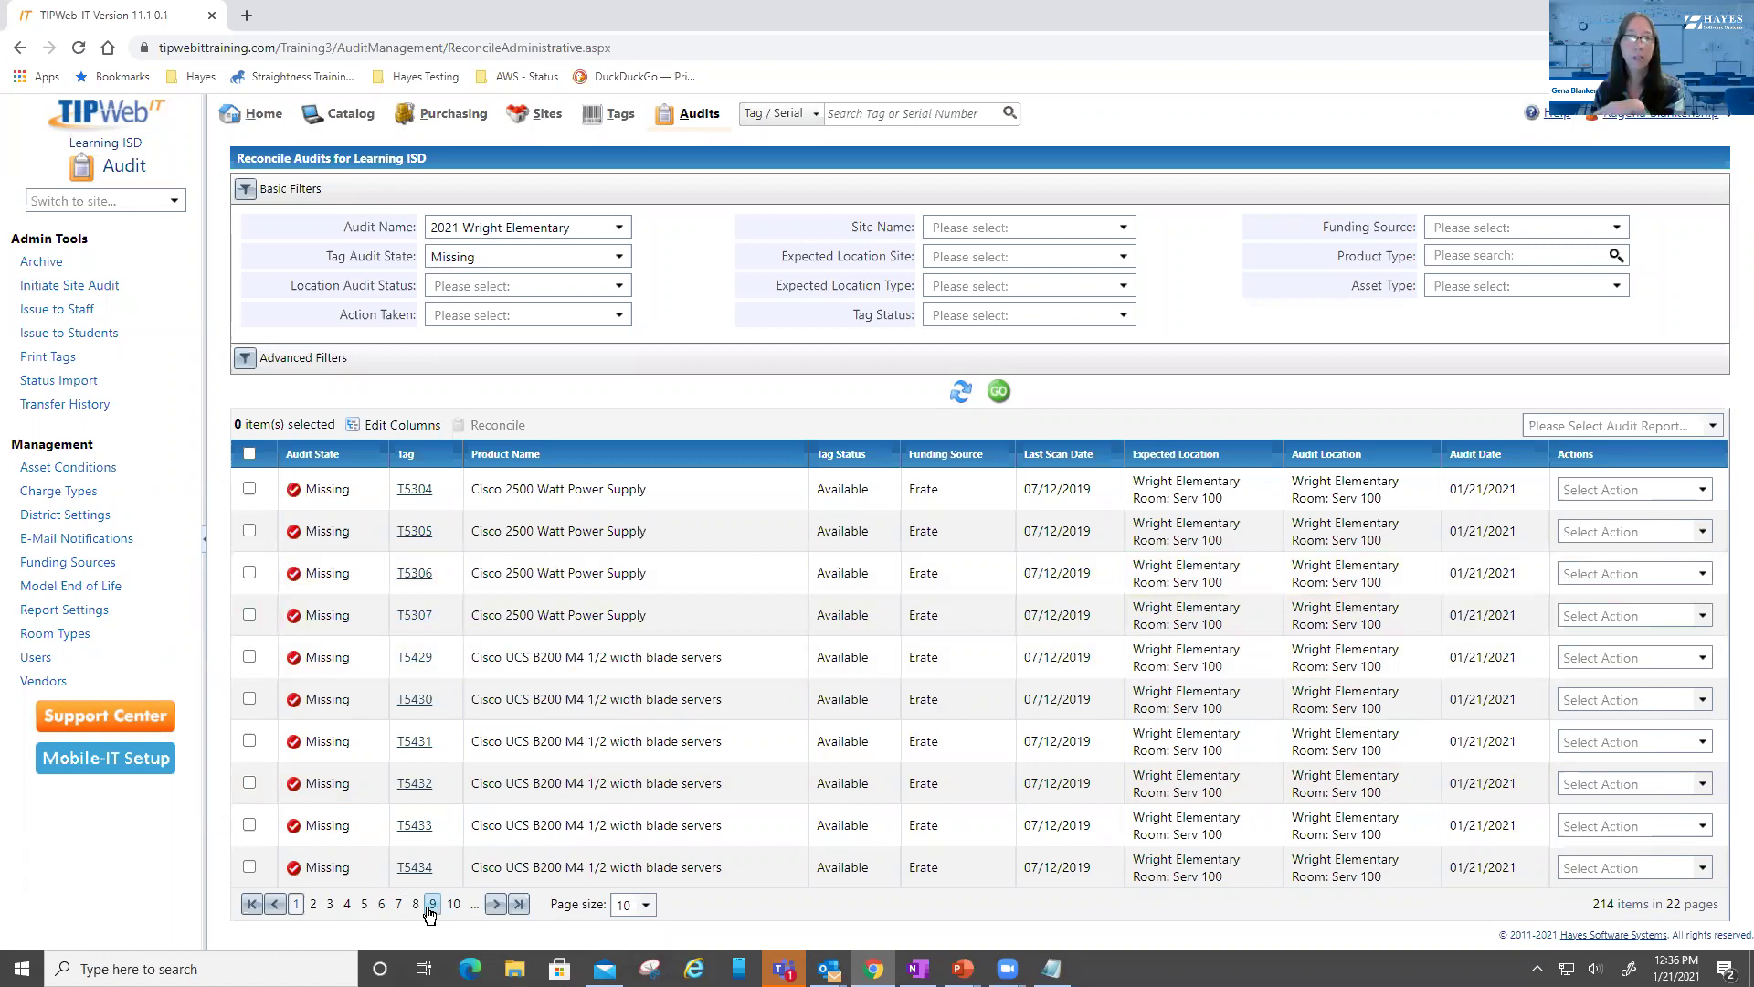
Narrow the missing tags to funding source Erate and load the filtered results
click(1615, 227)
click(1441, 387)
click(1349, 387)
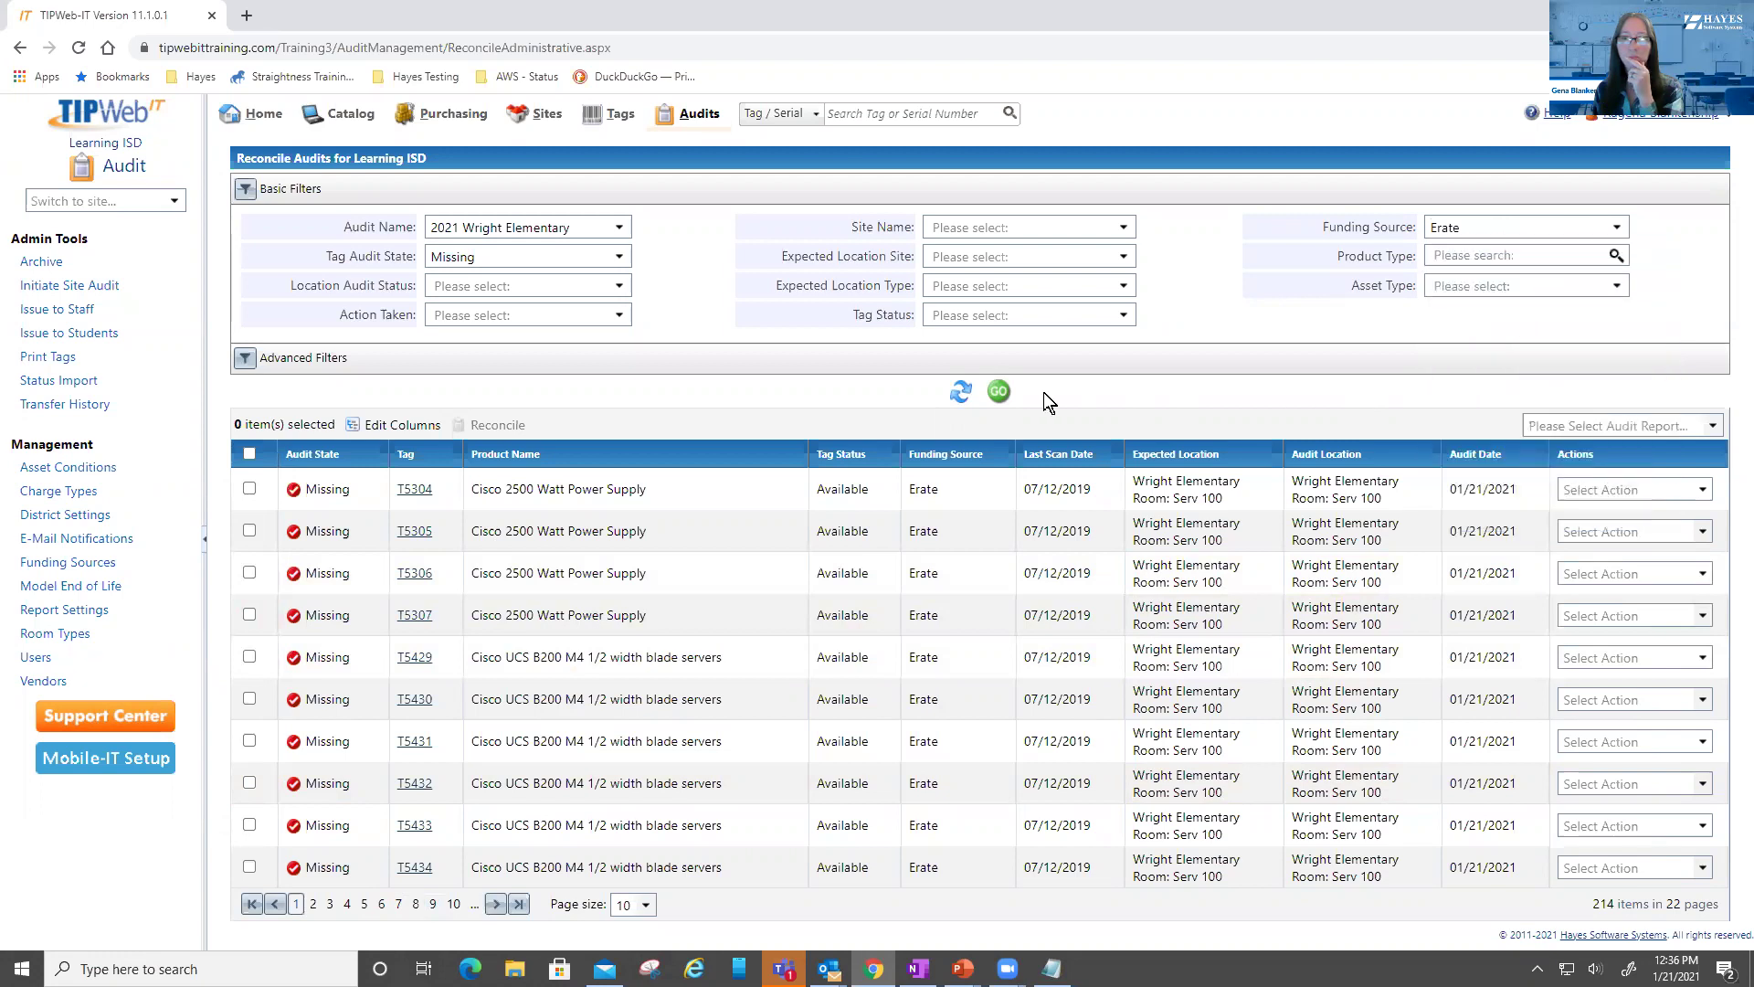
click(995, 393)
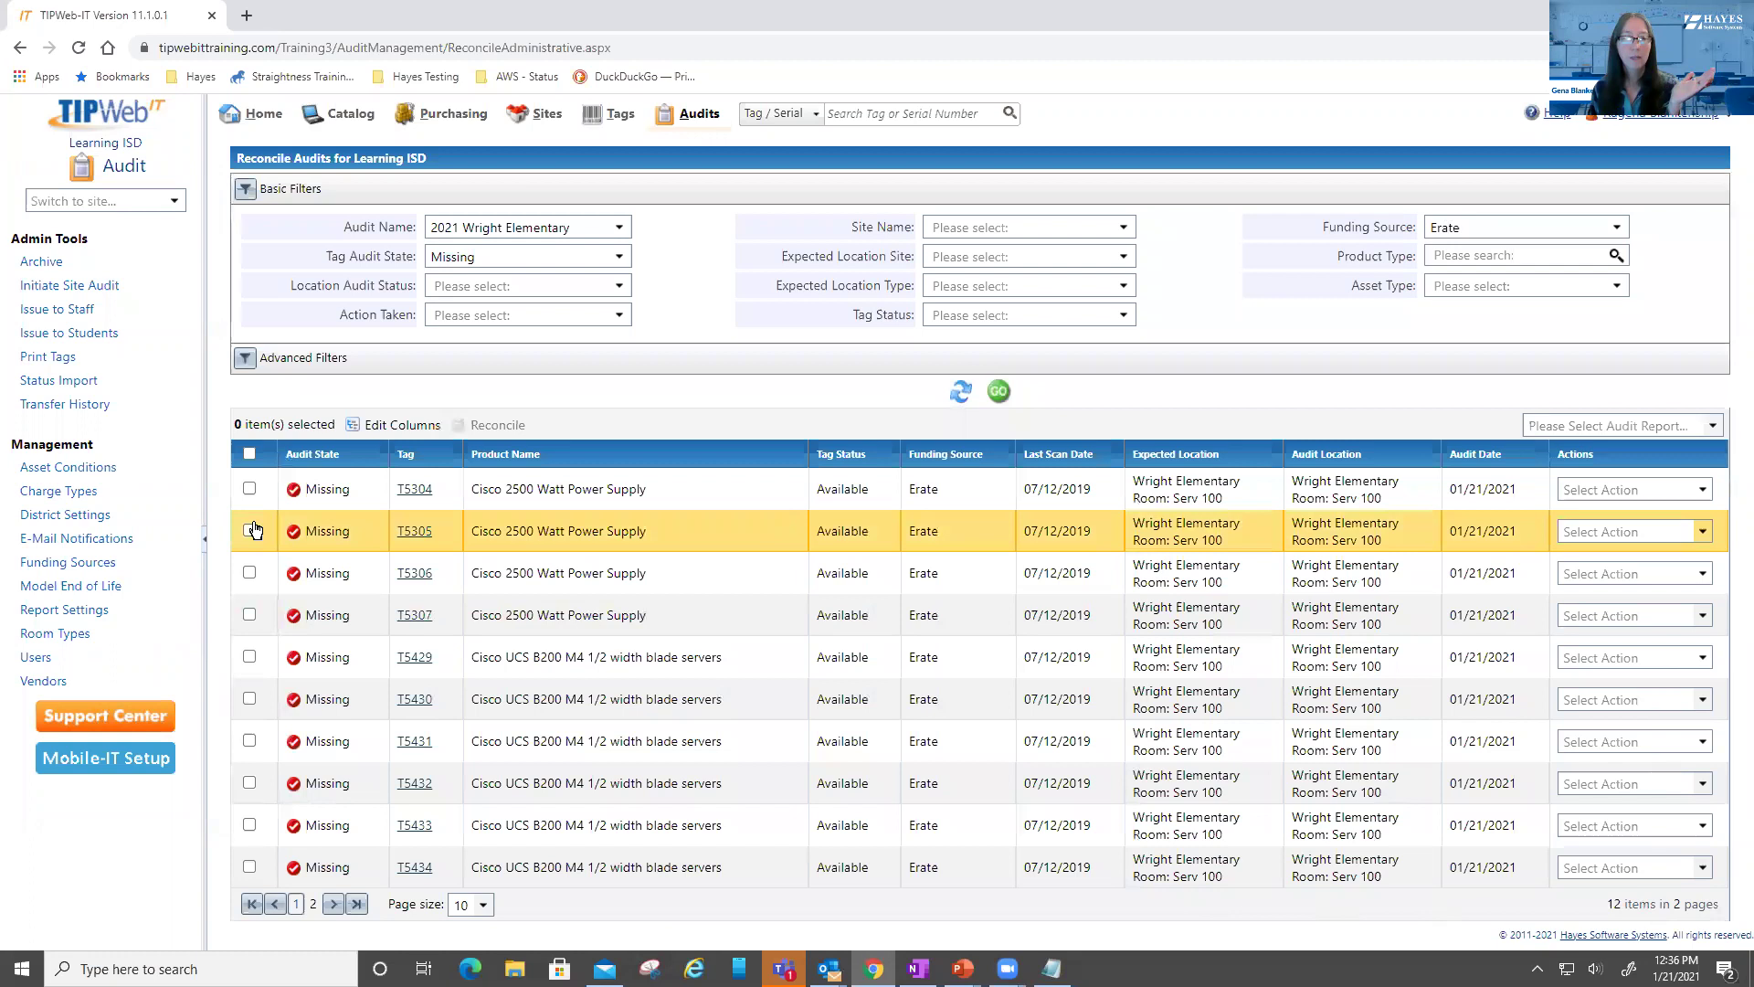
Select all the filtered Erate tags for bulk reconciliation with location Room, audit state Missing and action Ignore
click(249, 452)
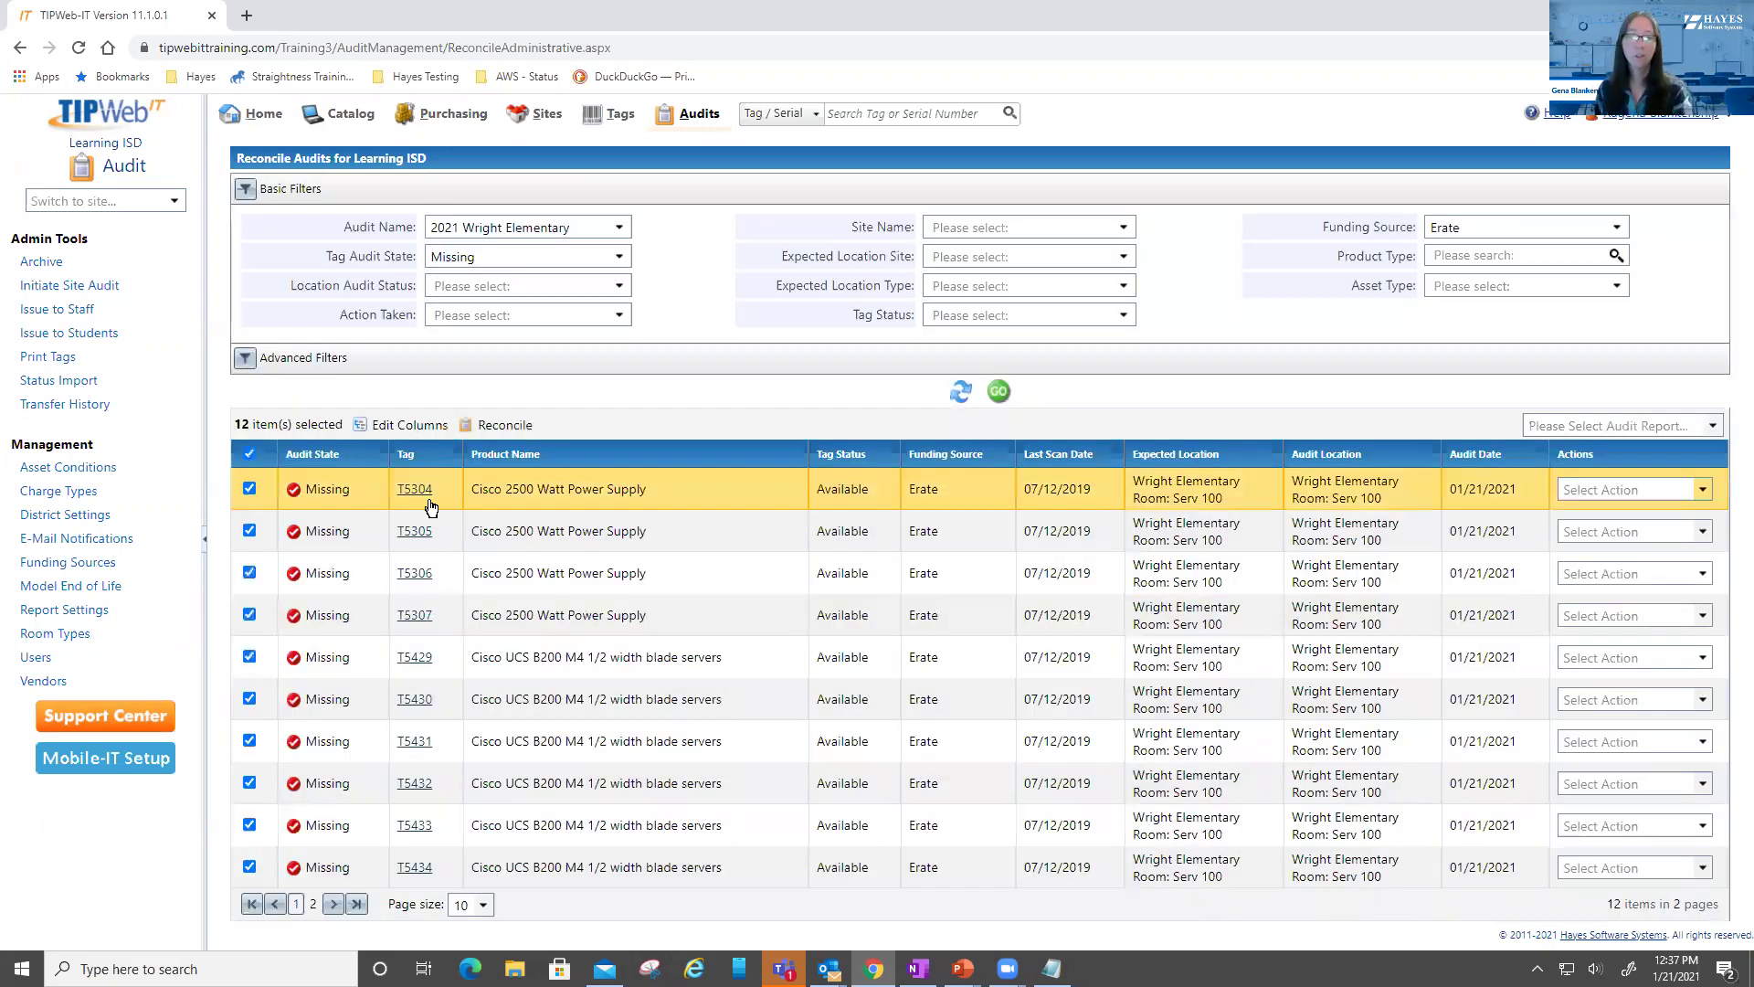
click(478, 427)
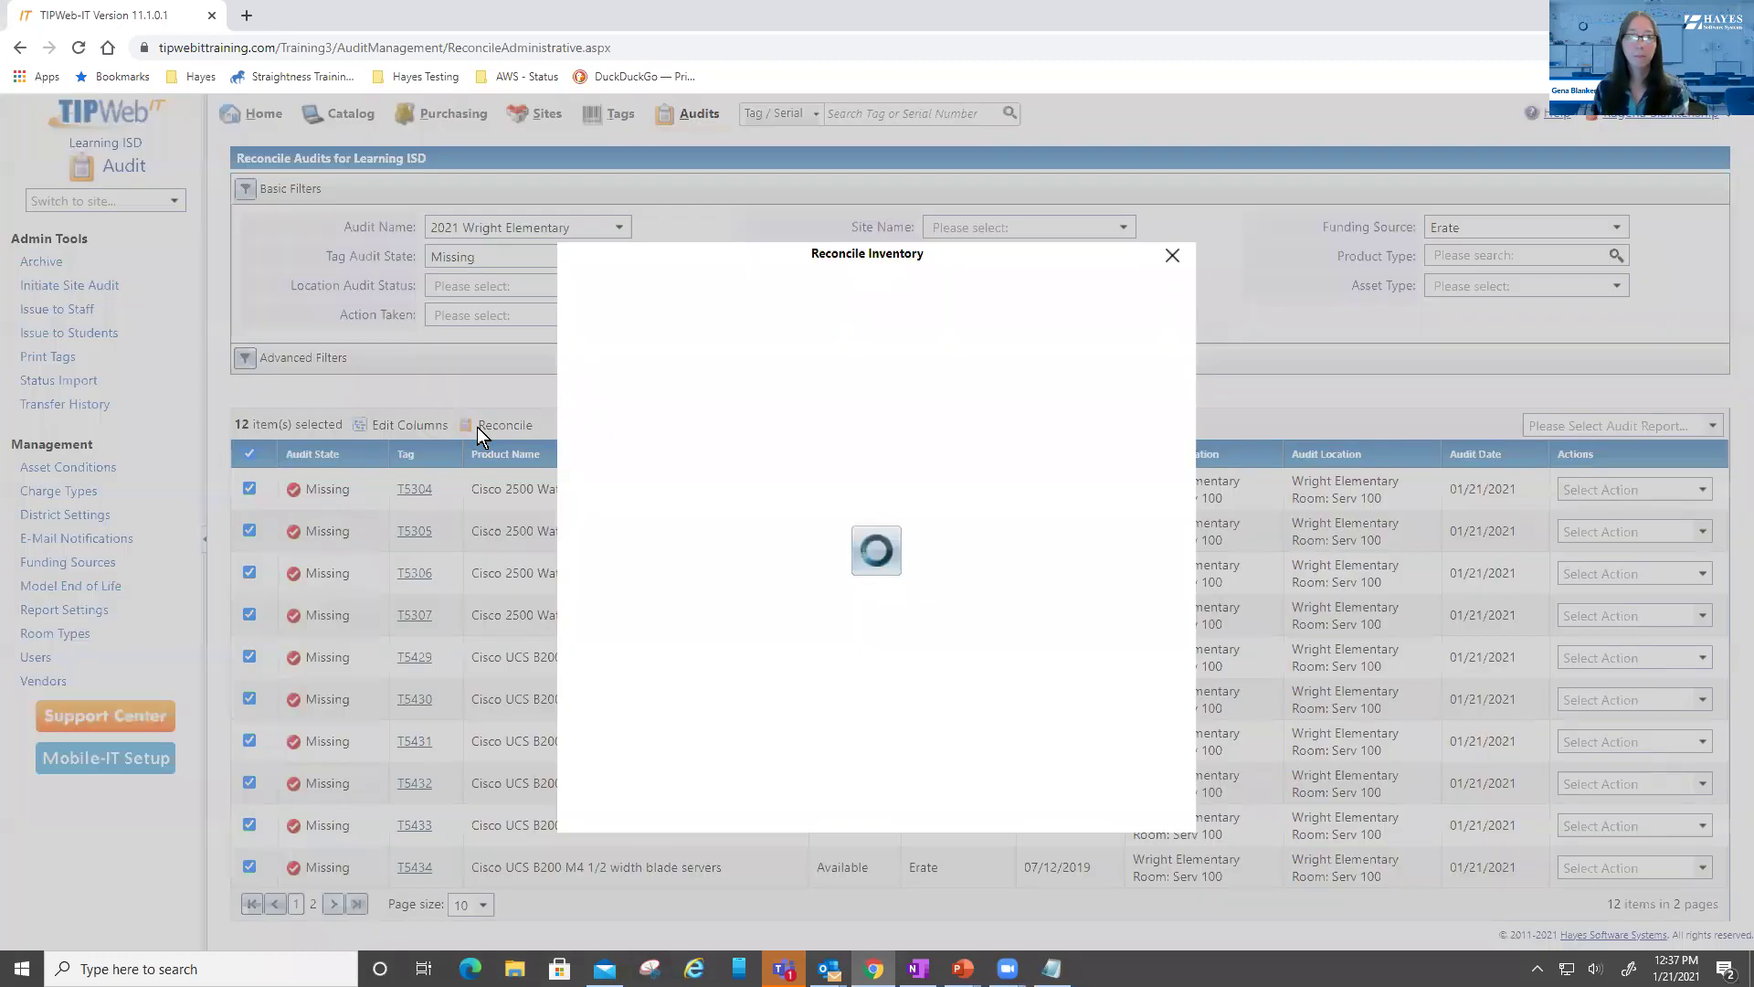
click(845, 518)
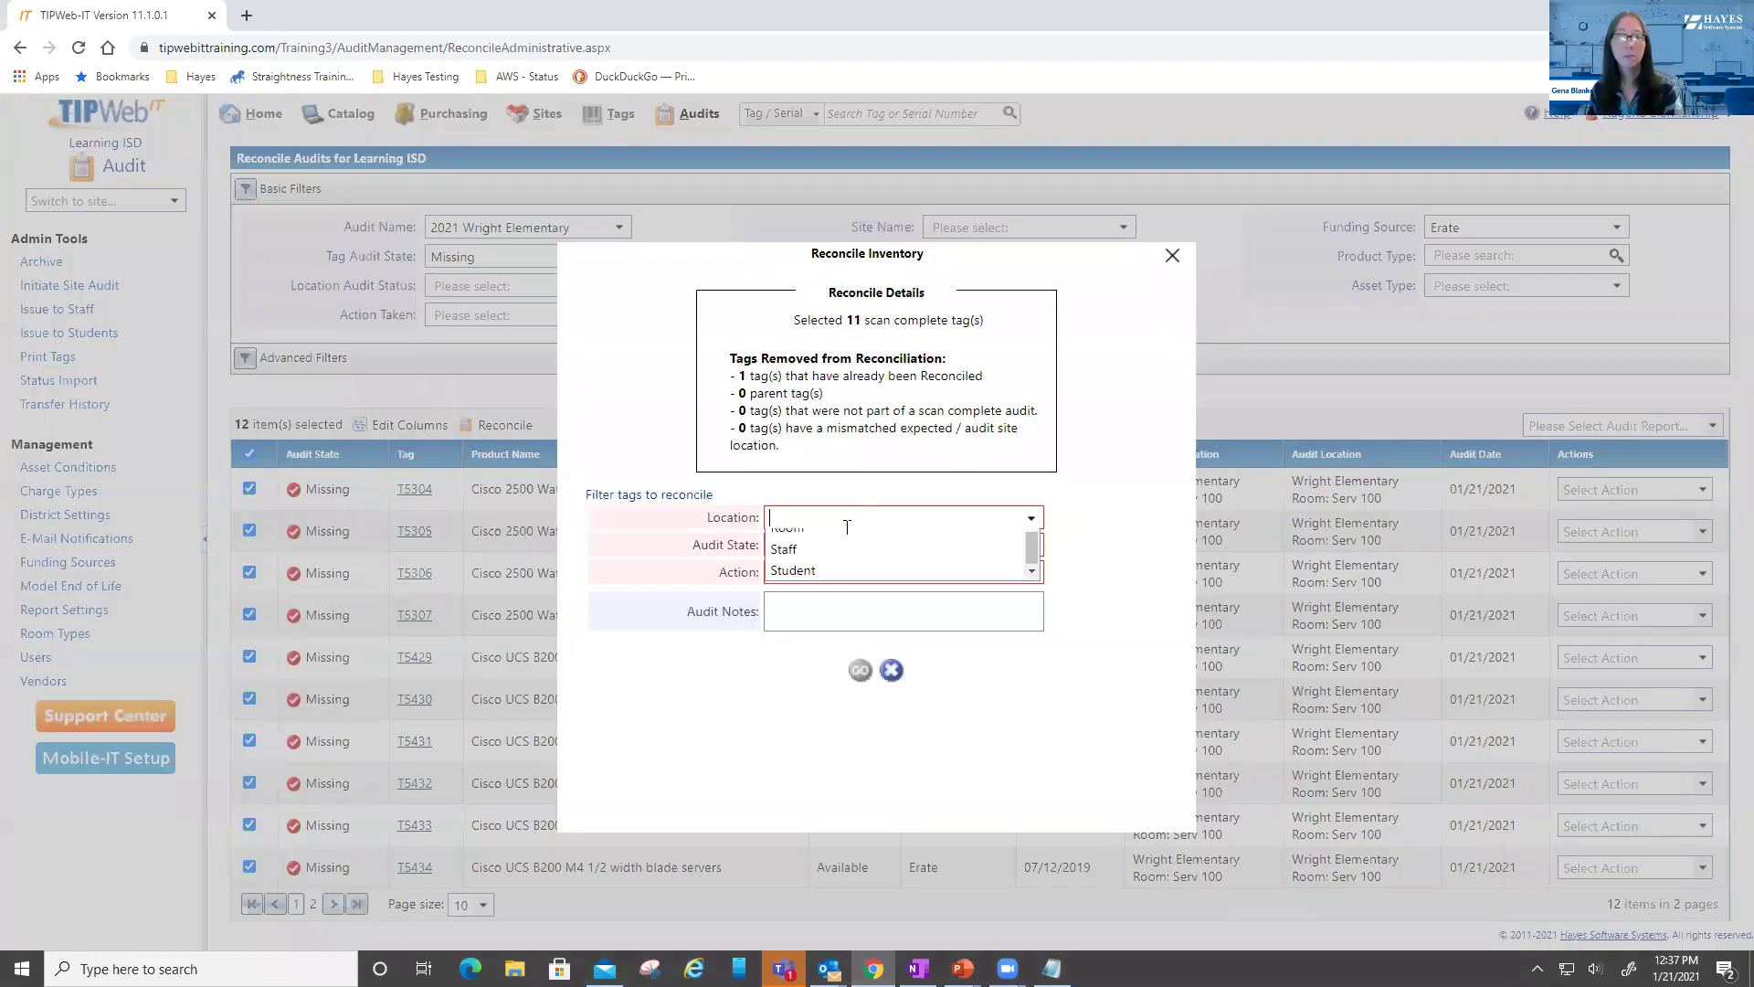
click(838, 543)
click(808, 544)
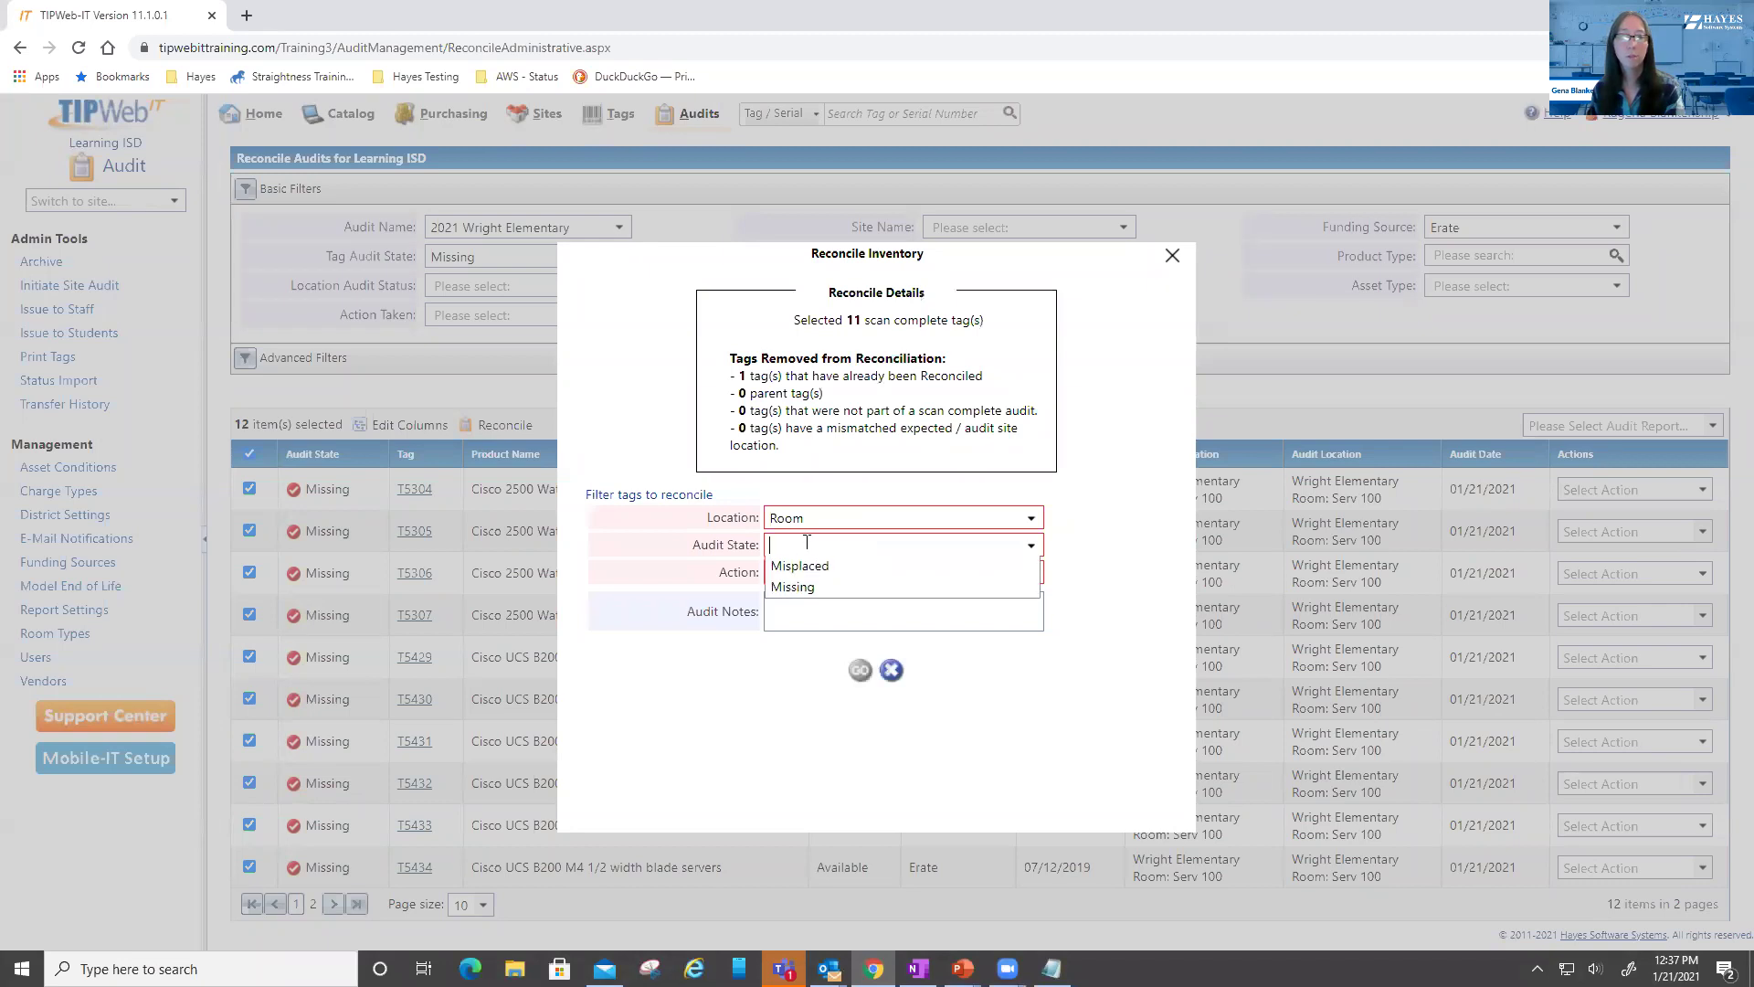
click(811, 589)
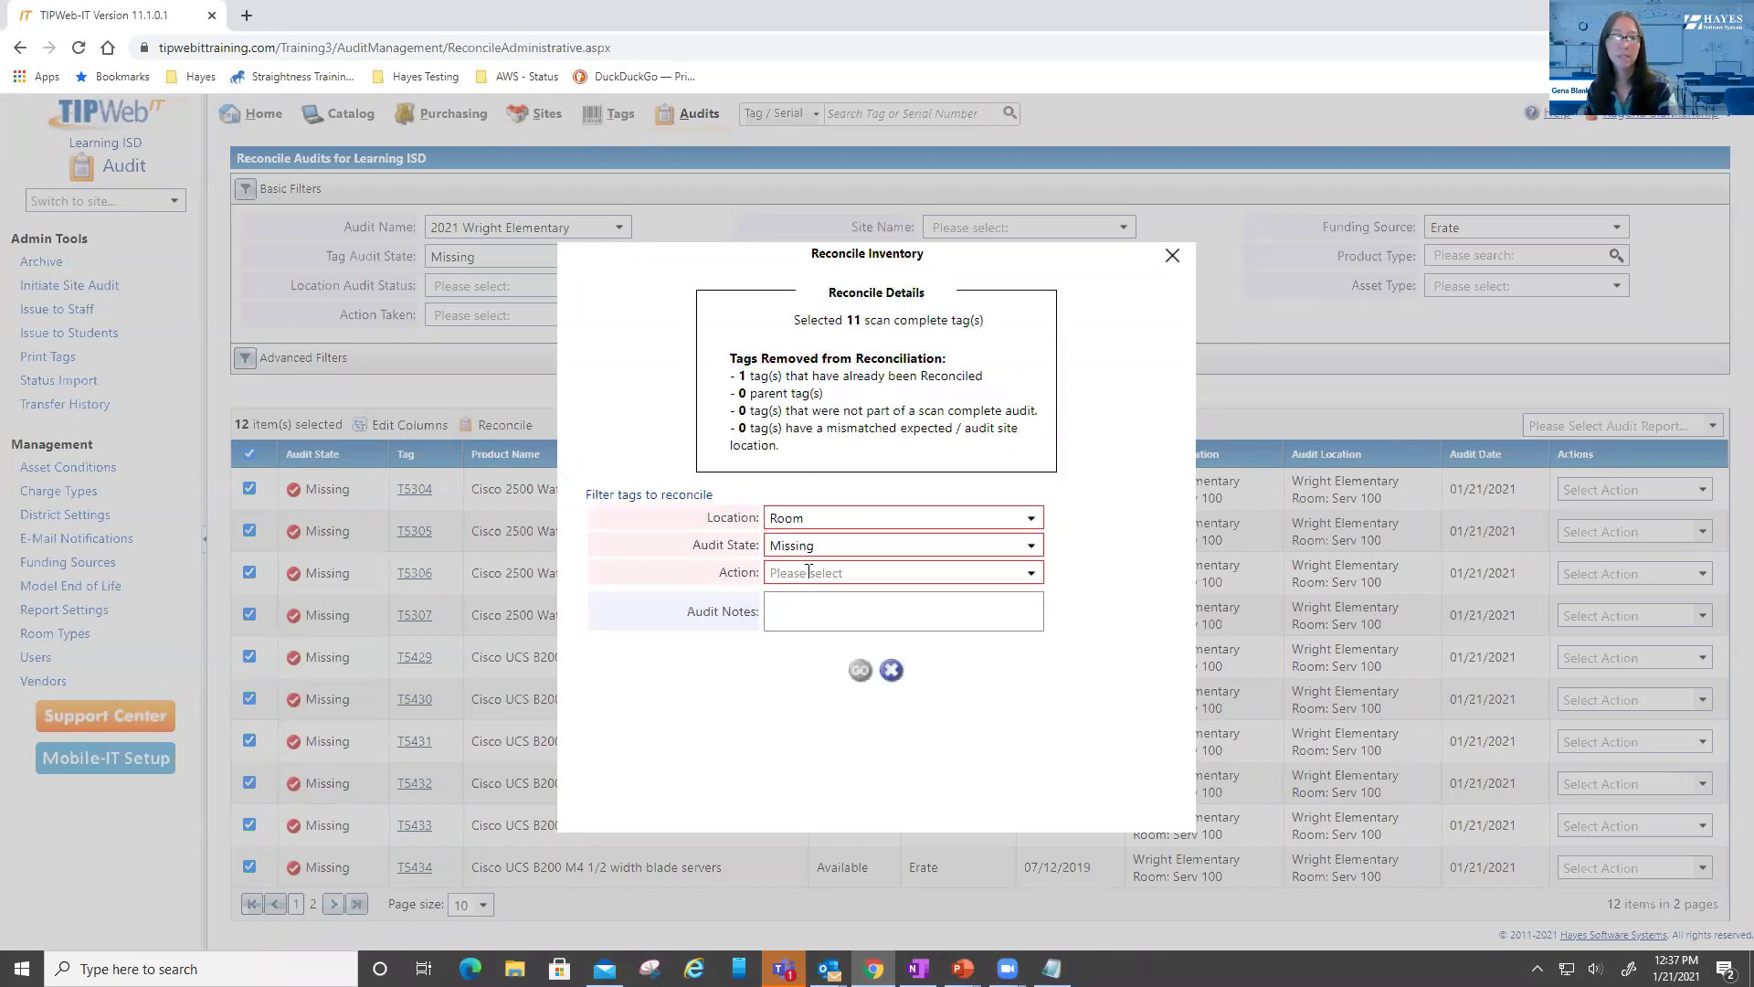
click(809, 573)
click(864, 309)
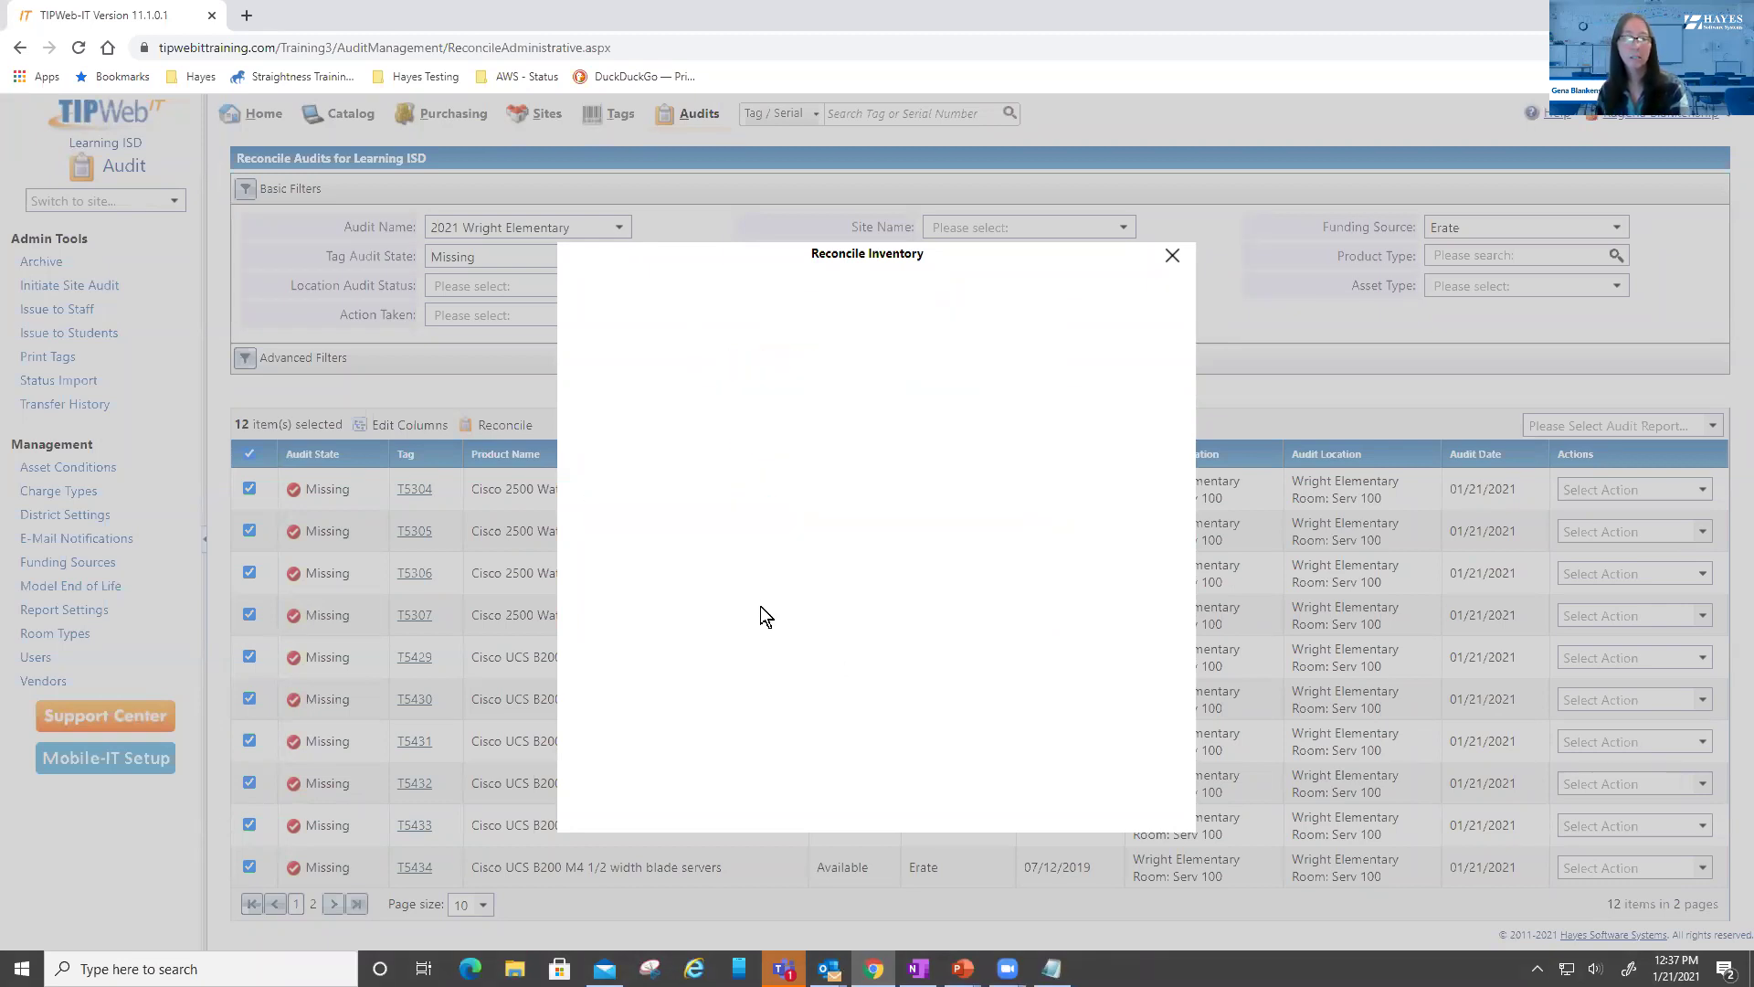
Enter the audit note "Erate was not supposed to be in this audit. Auditors did not scanned network closets" for the bulk reconciliation
click(787, 613)
text(Ro)
key(BackSpace)
key(BackSpace)
text(Erate wasn)
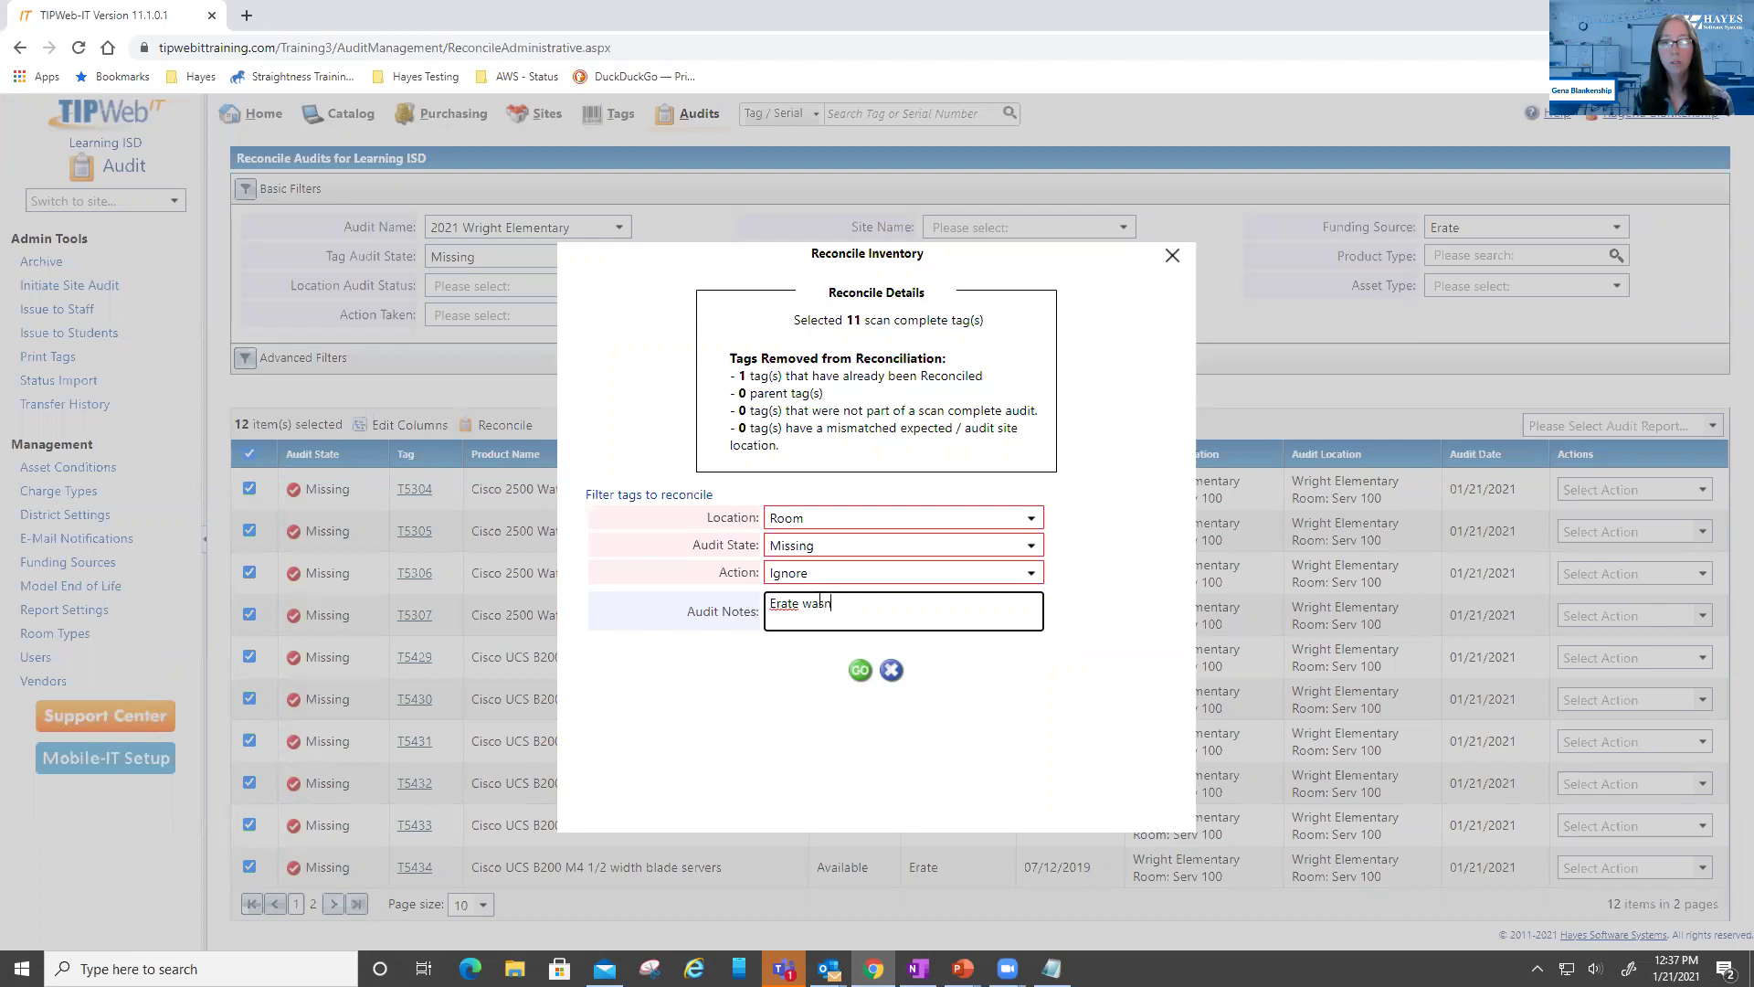
text(not supposed to )
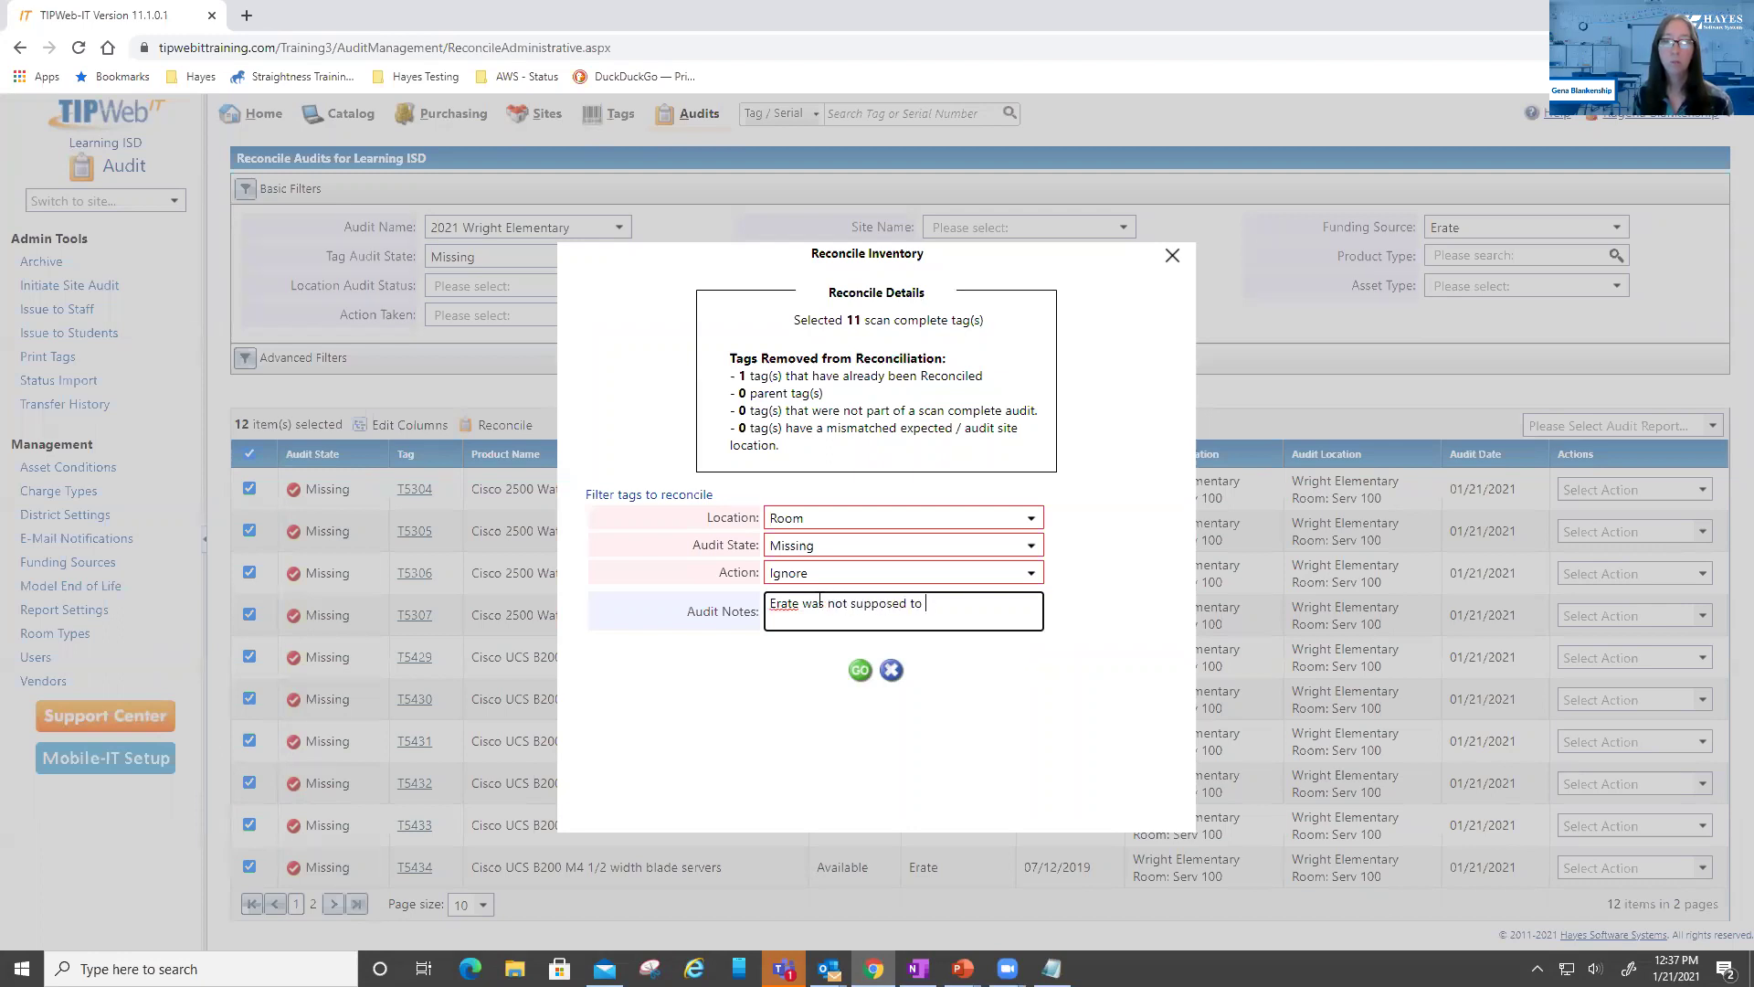
text(be in this audit. Audit)
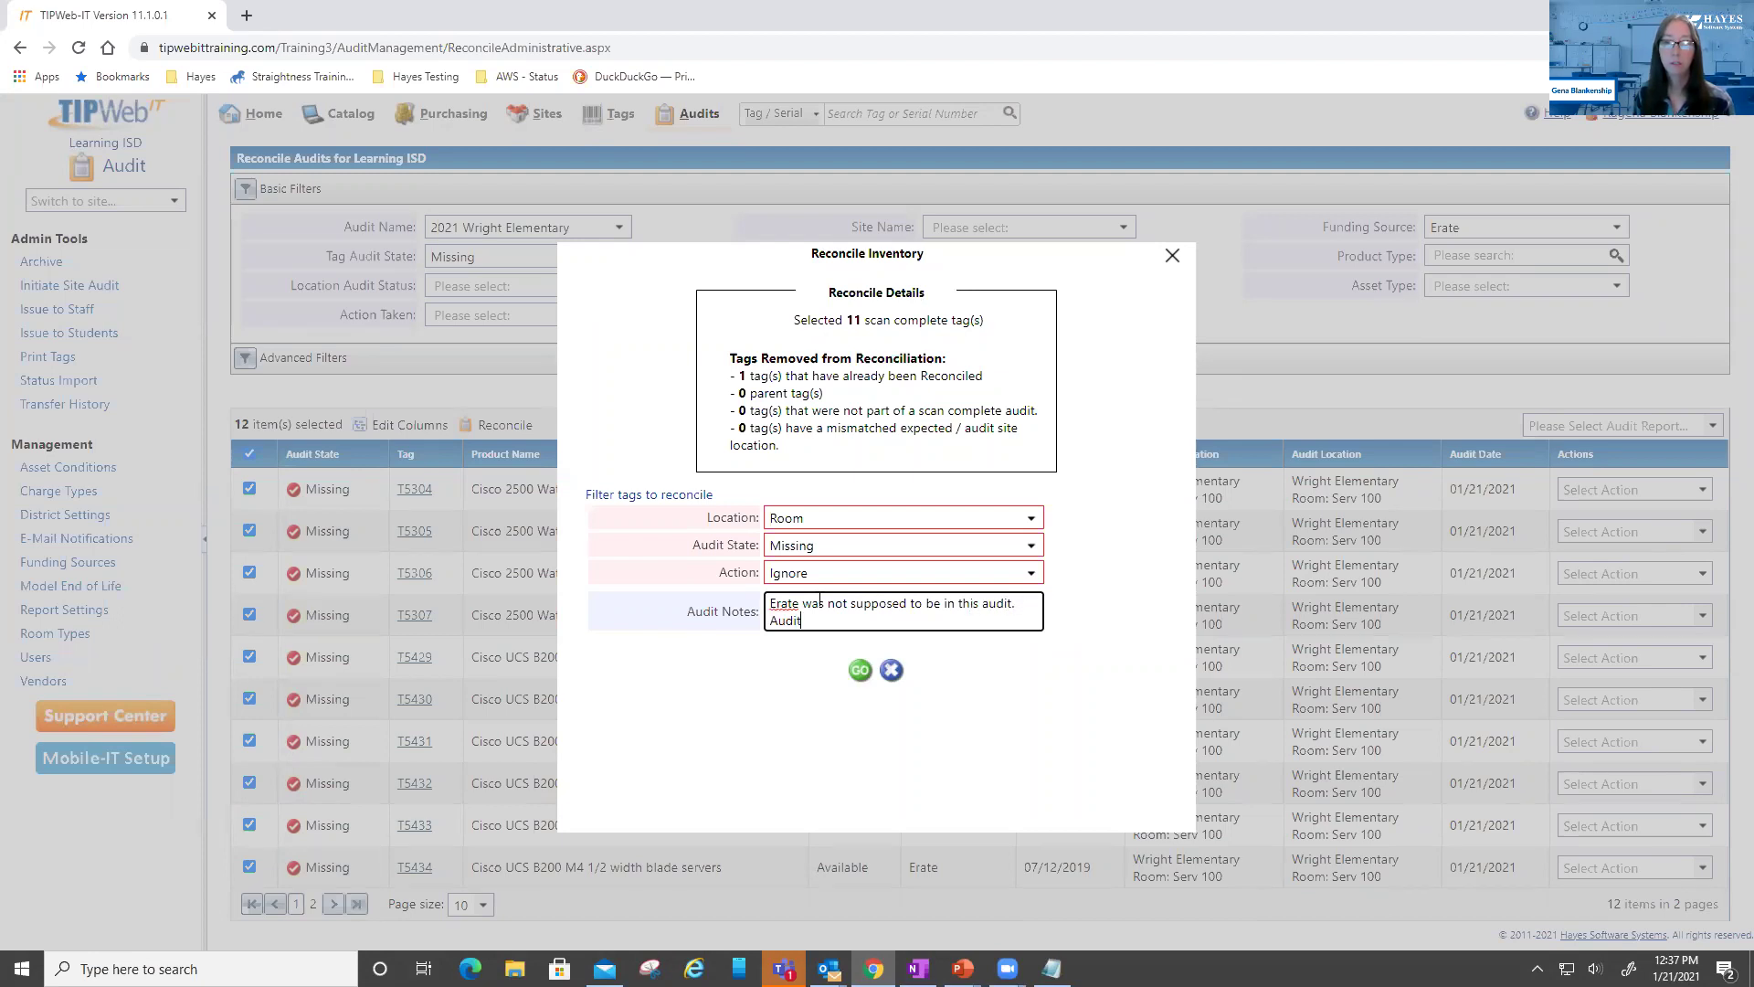
text(ors did not scane)
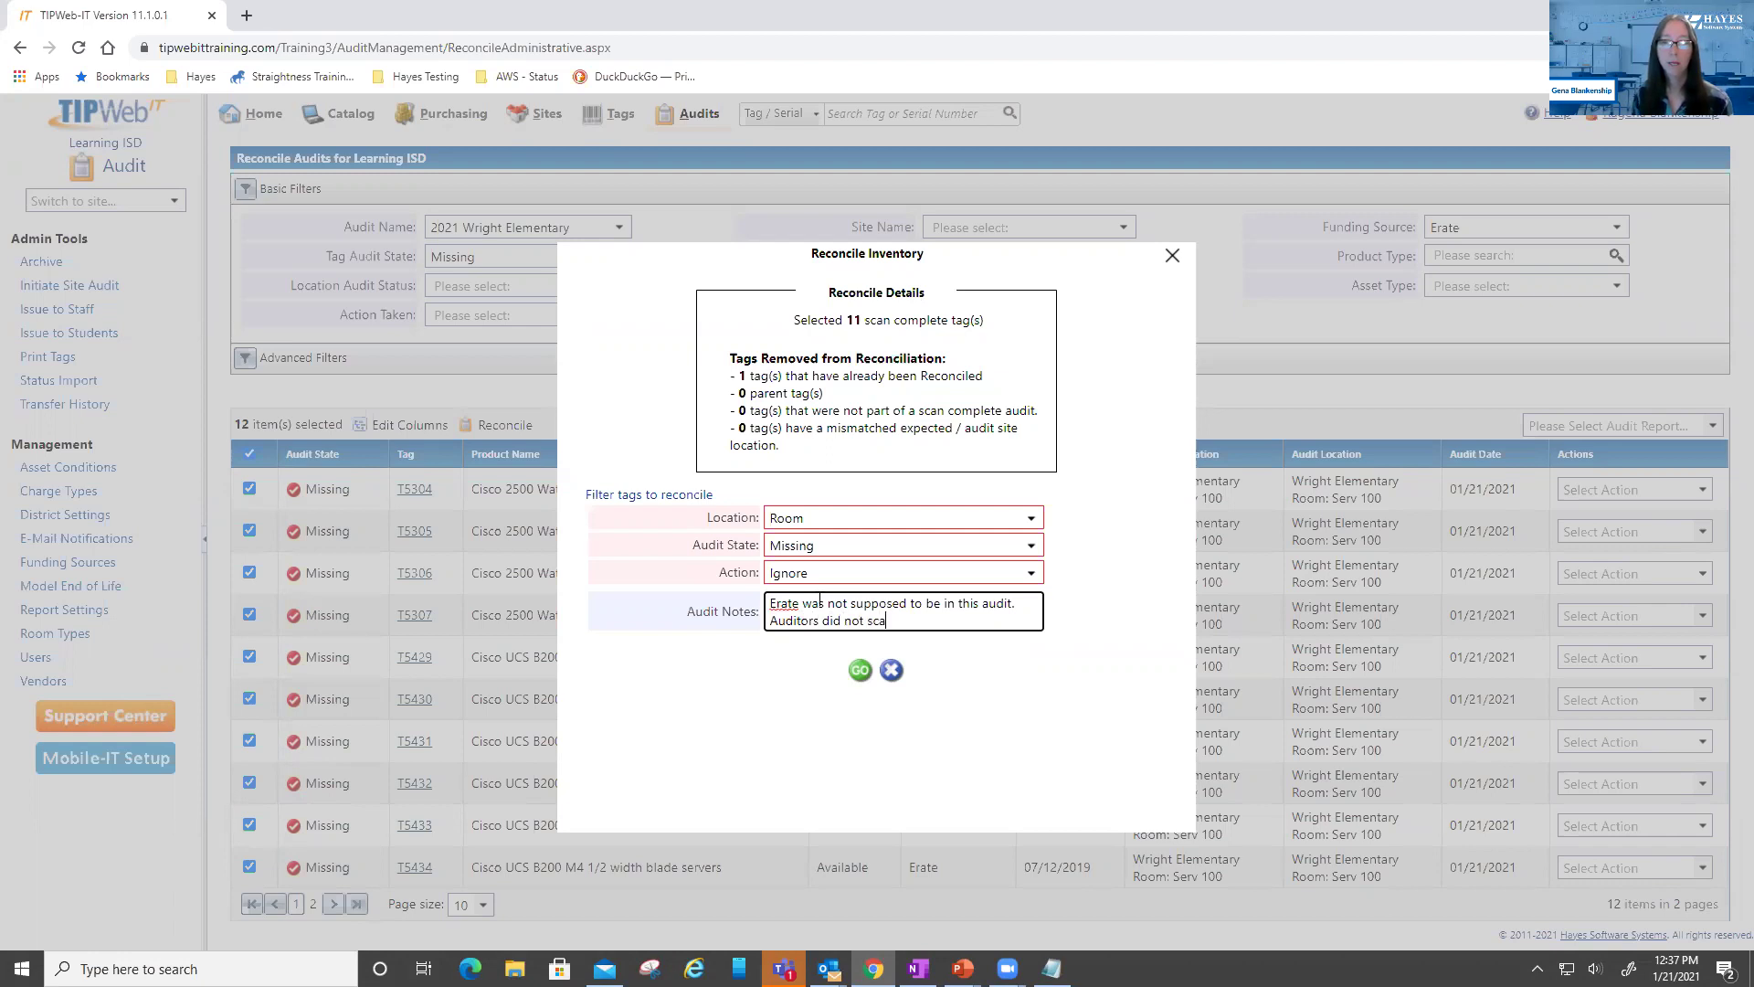
key(BackSpace)
text(ned network closets)
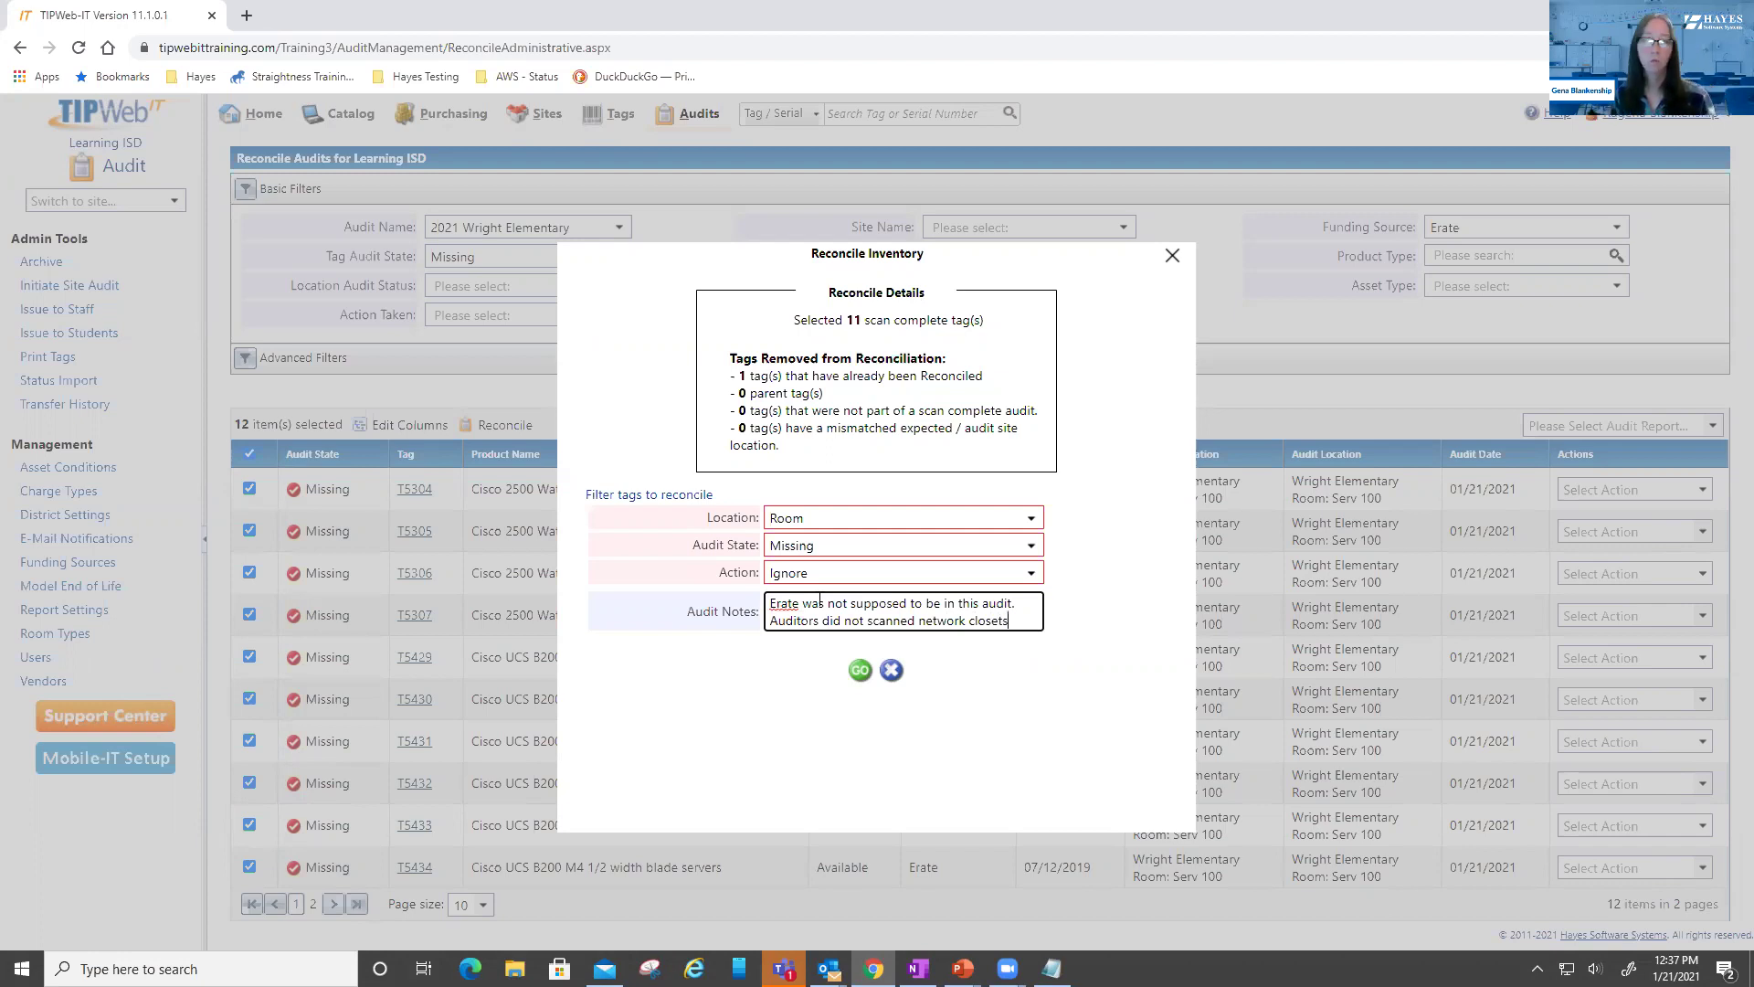
Run the bulk Ignore of the missing Erate room tags, approve the inventory update and close the Reconcile Inventory dialog
click(859, 673)
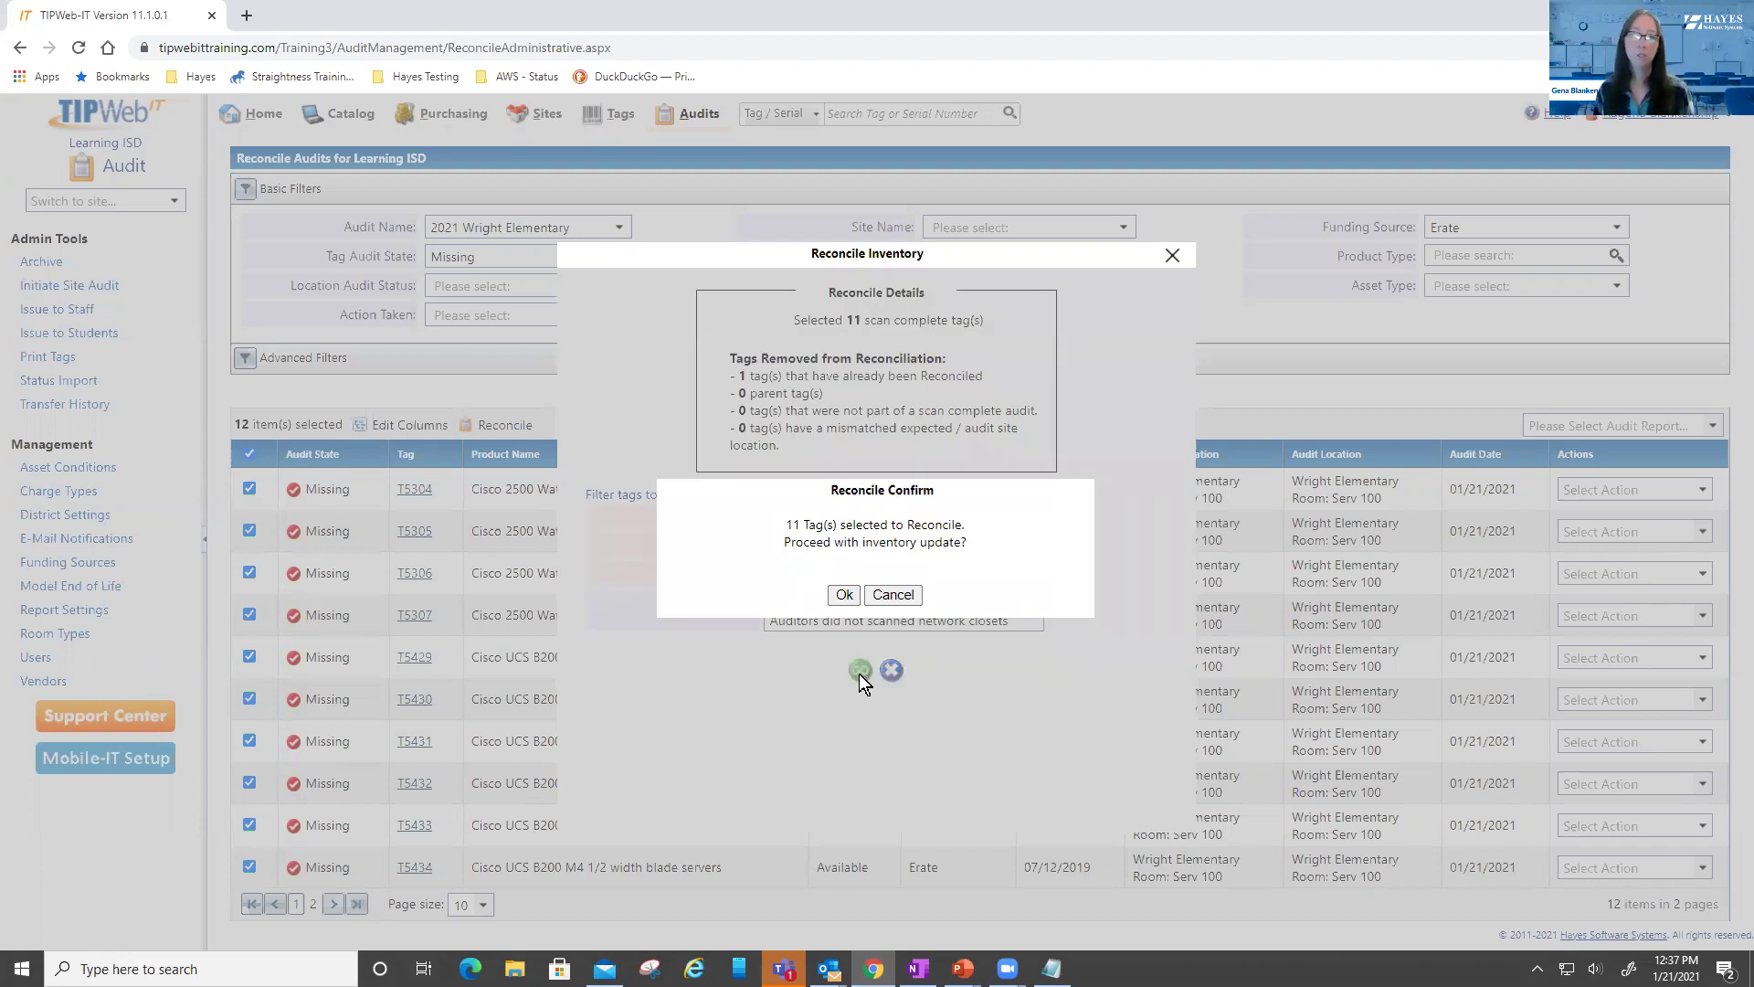
click(841, 594)
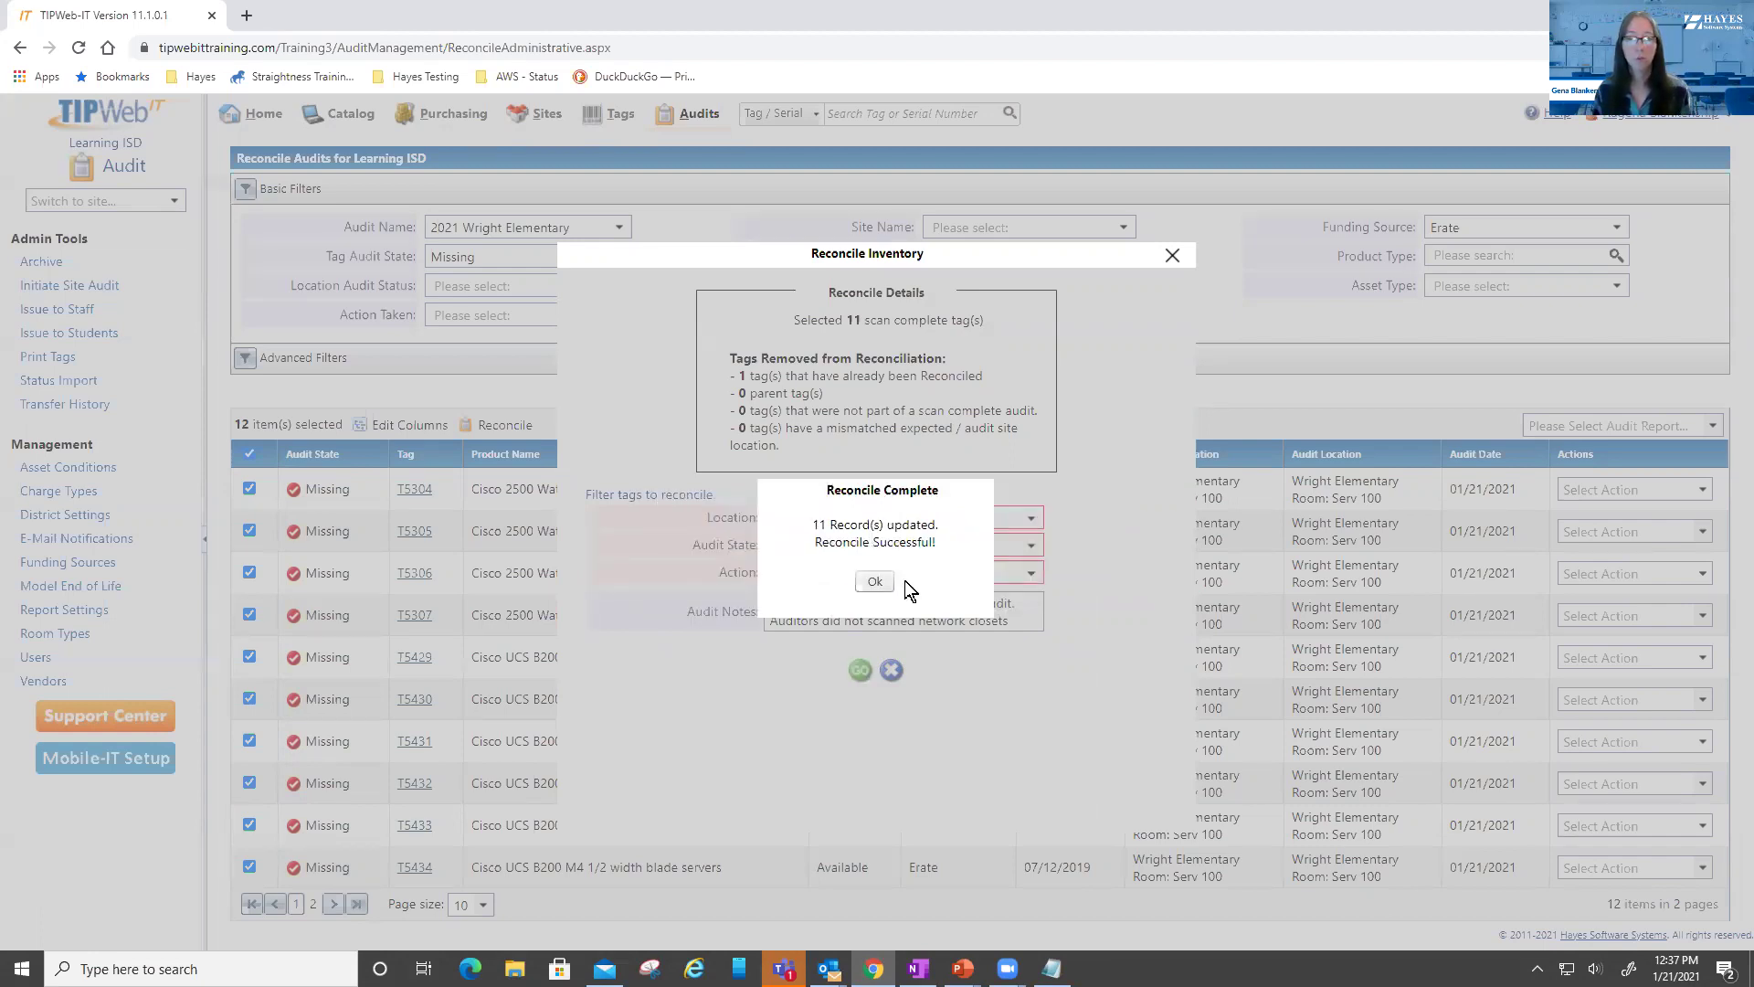
click(874, 583)
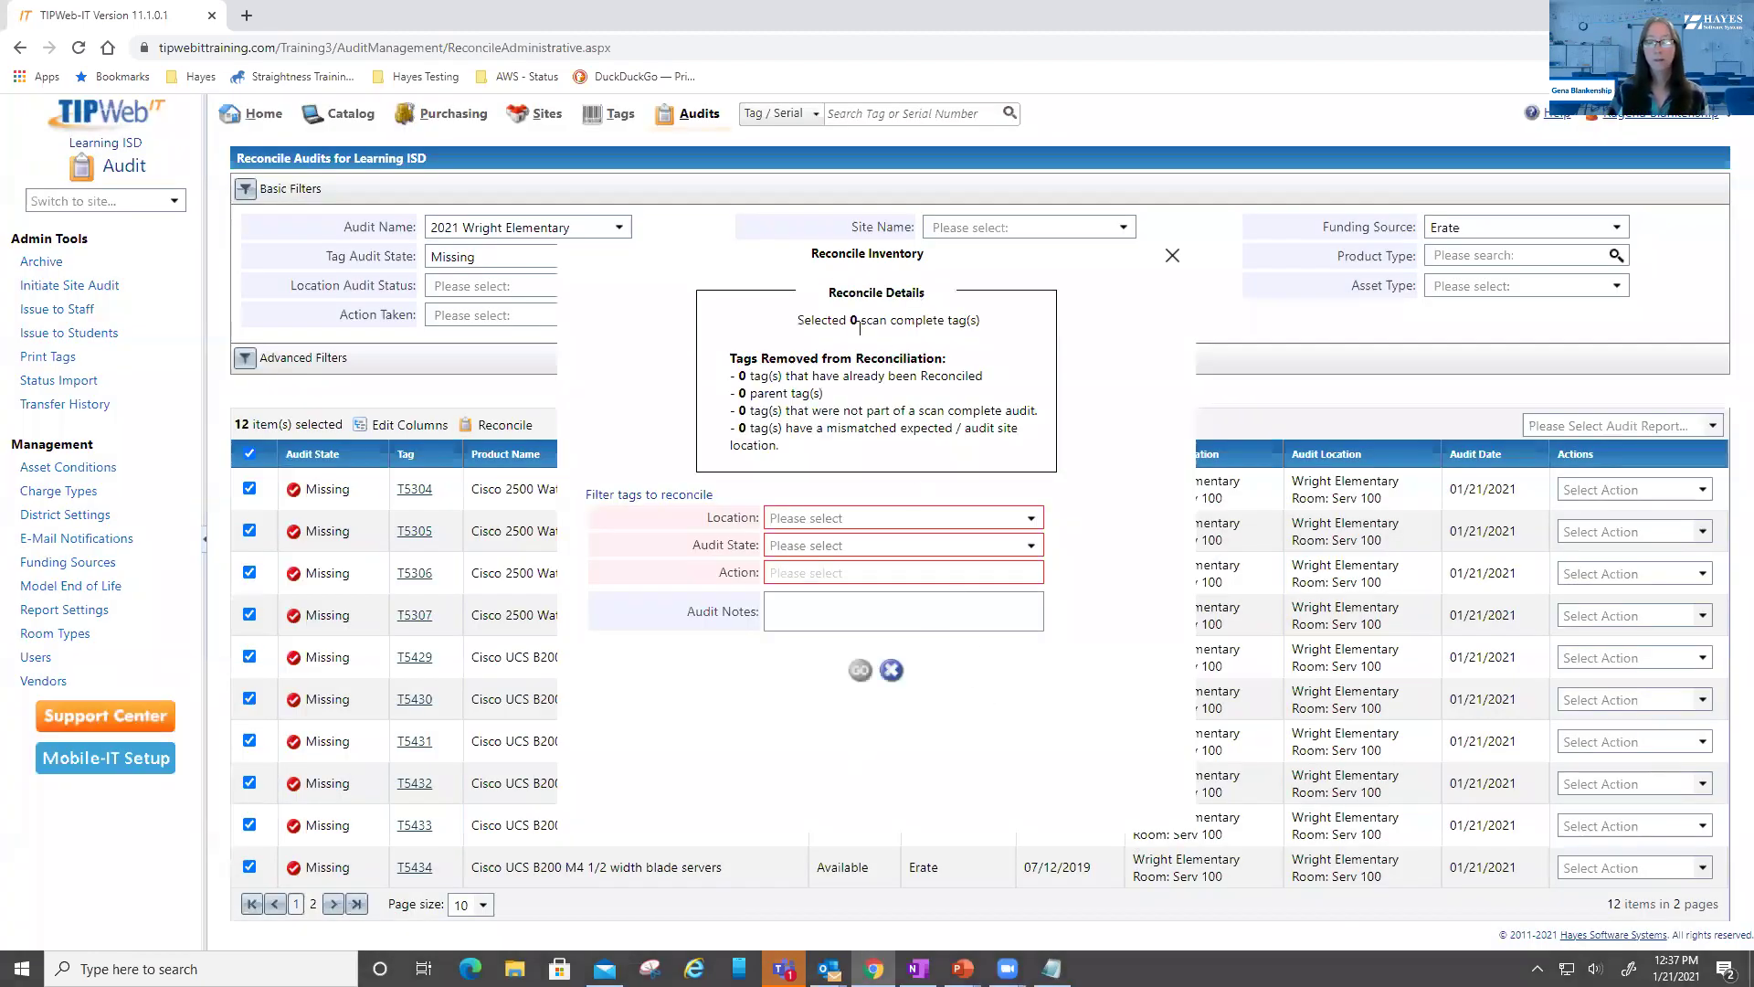
click(902, 672)
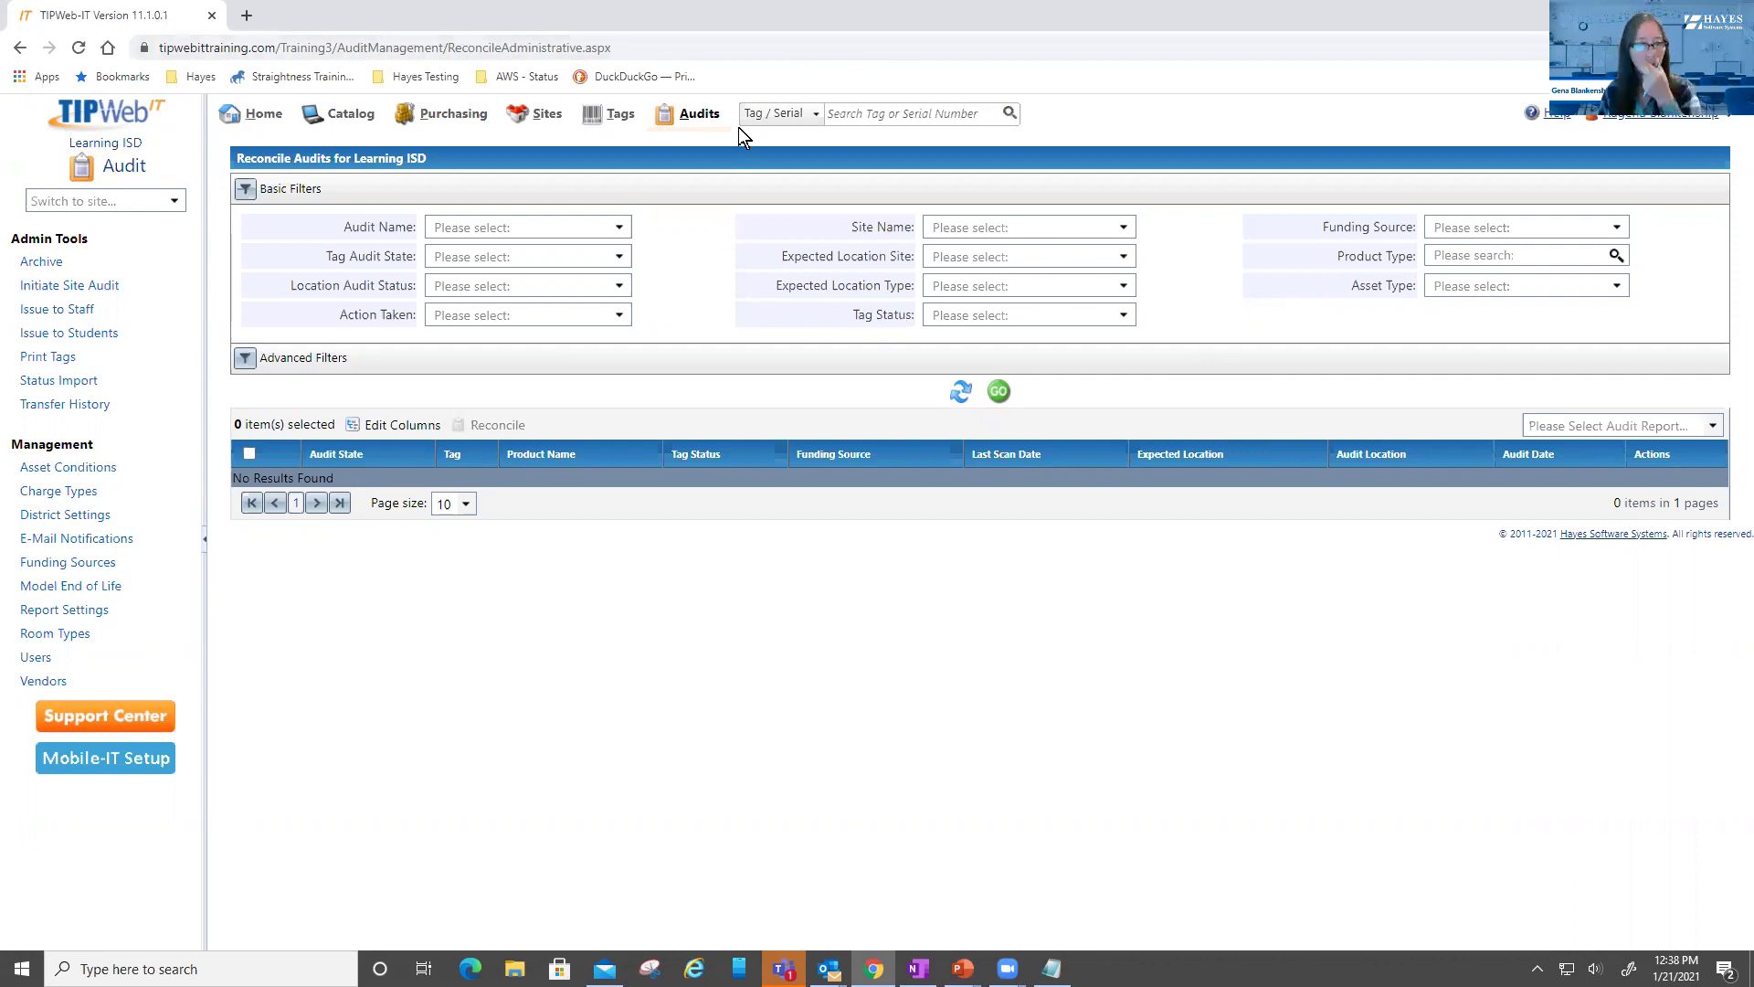
Filter the reconciliation list to audit name 2021 Wright Elementary and tag audit state Missing, and load the results
click(612, 227)
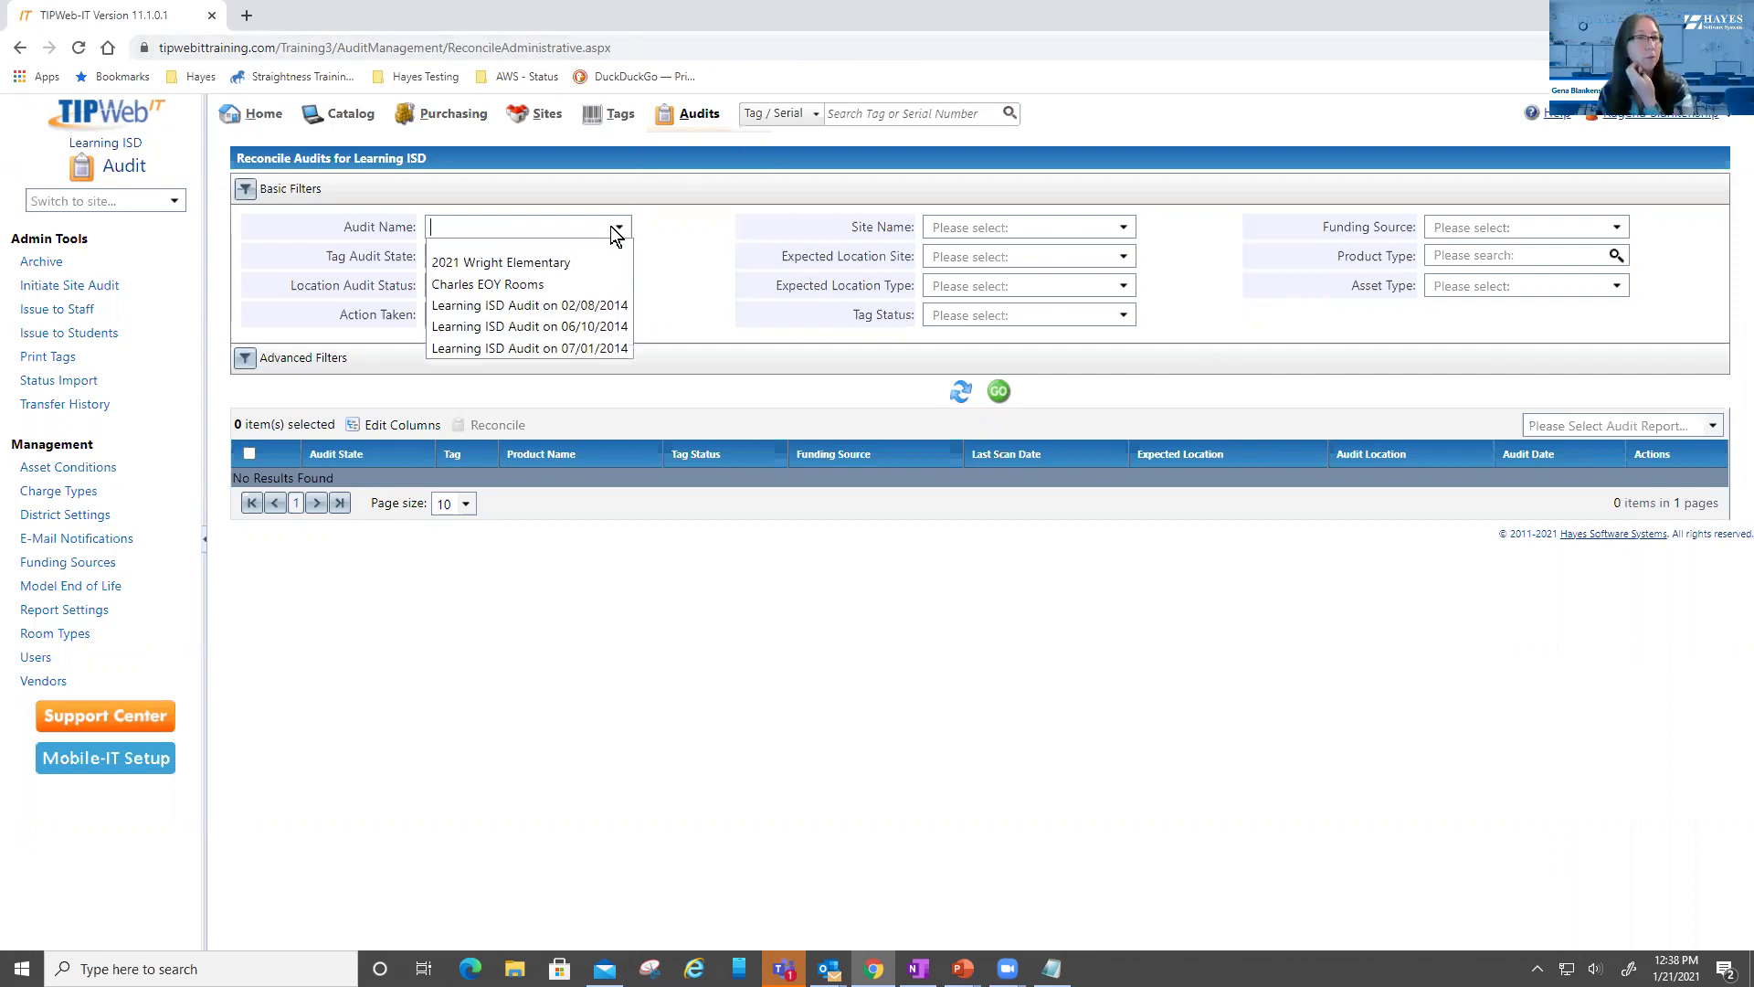
click(561, 264)
click(560, 256)
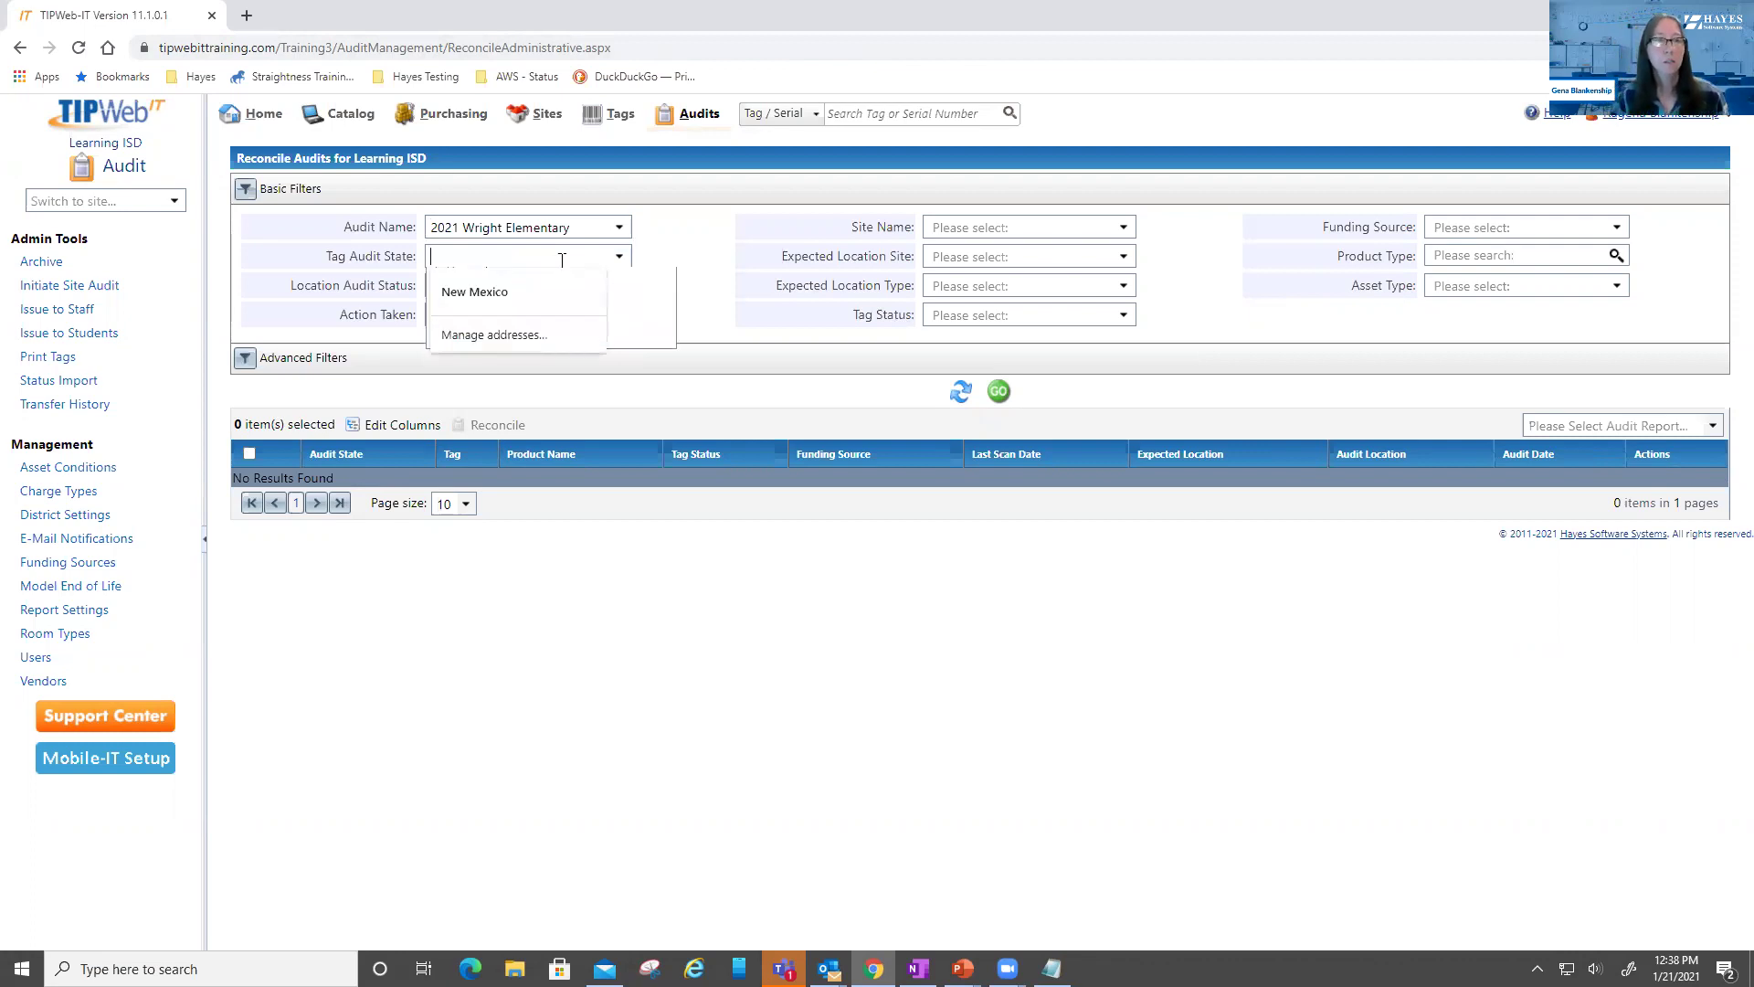
click(754, 385)
click(619, 256)
click(508, 348)
click(999, 391)
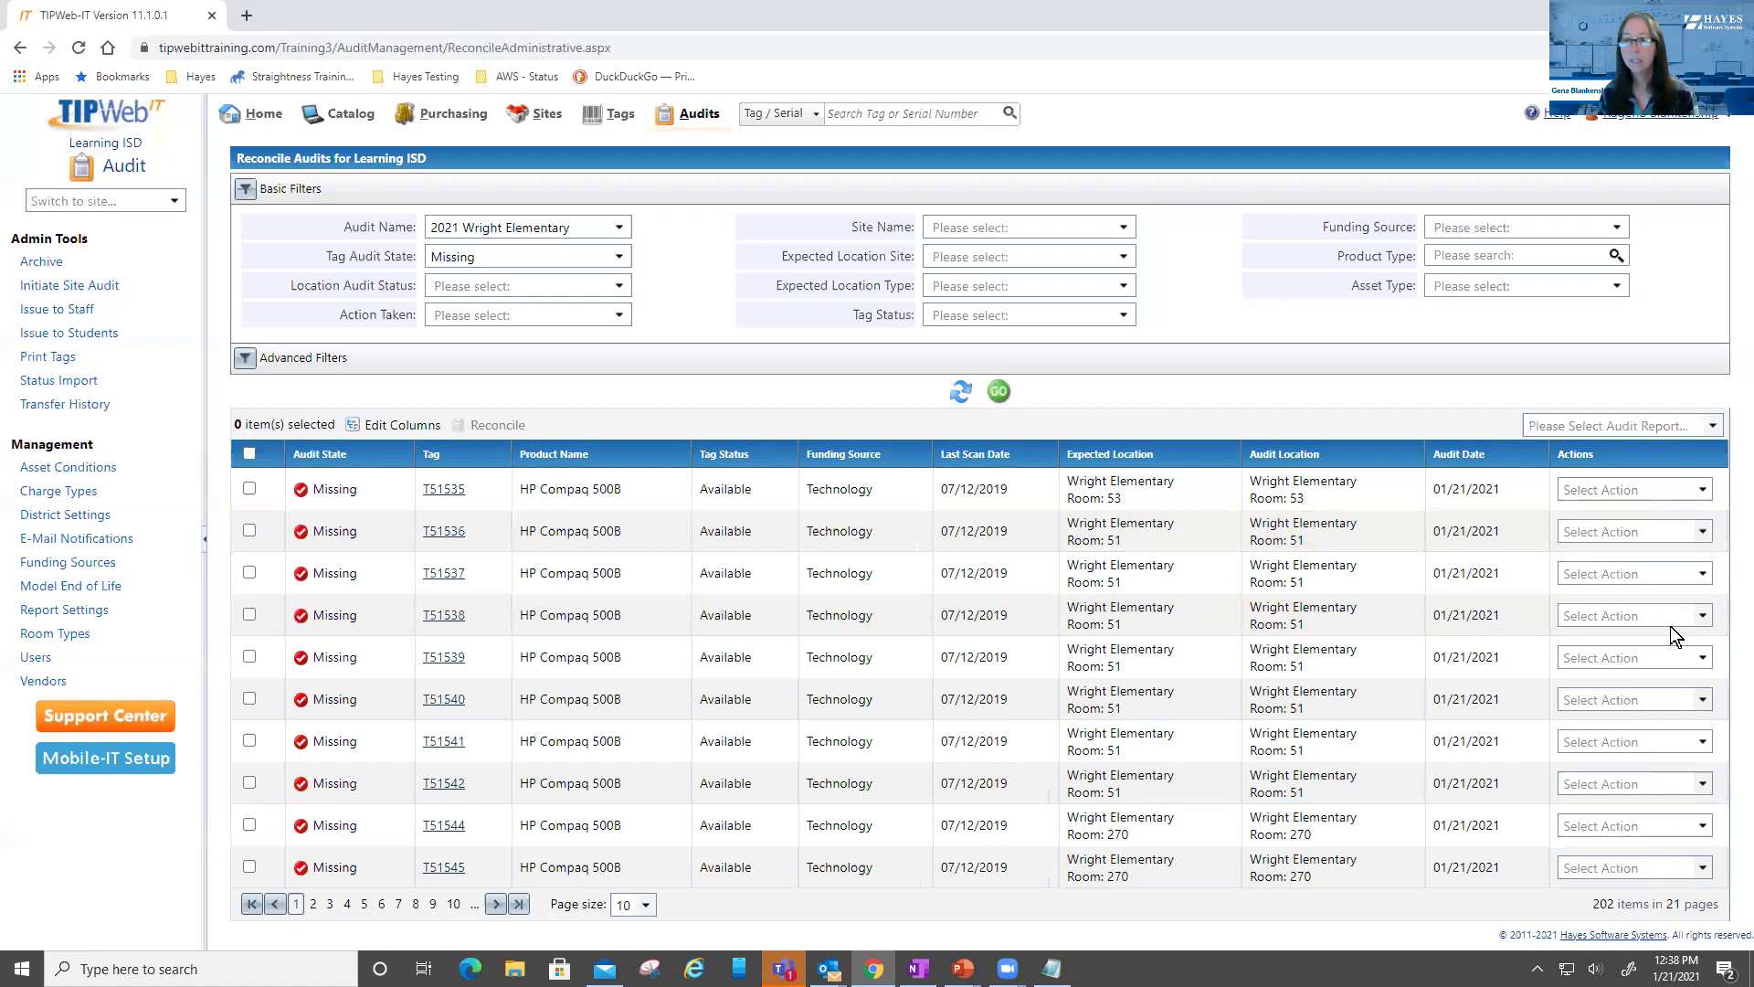
Set the action for missing tag T51538 to Stolen and enter police report number 25636
click(1703, 617)
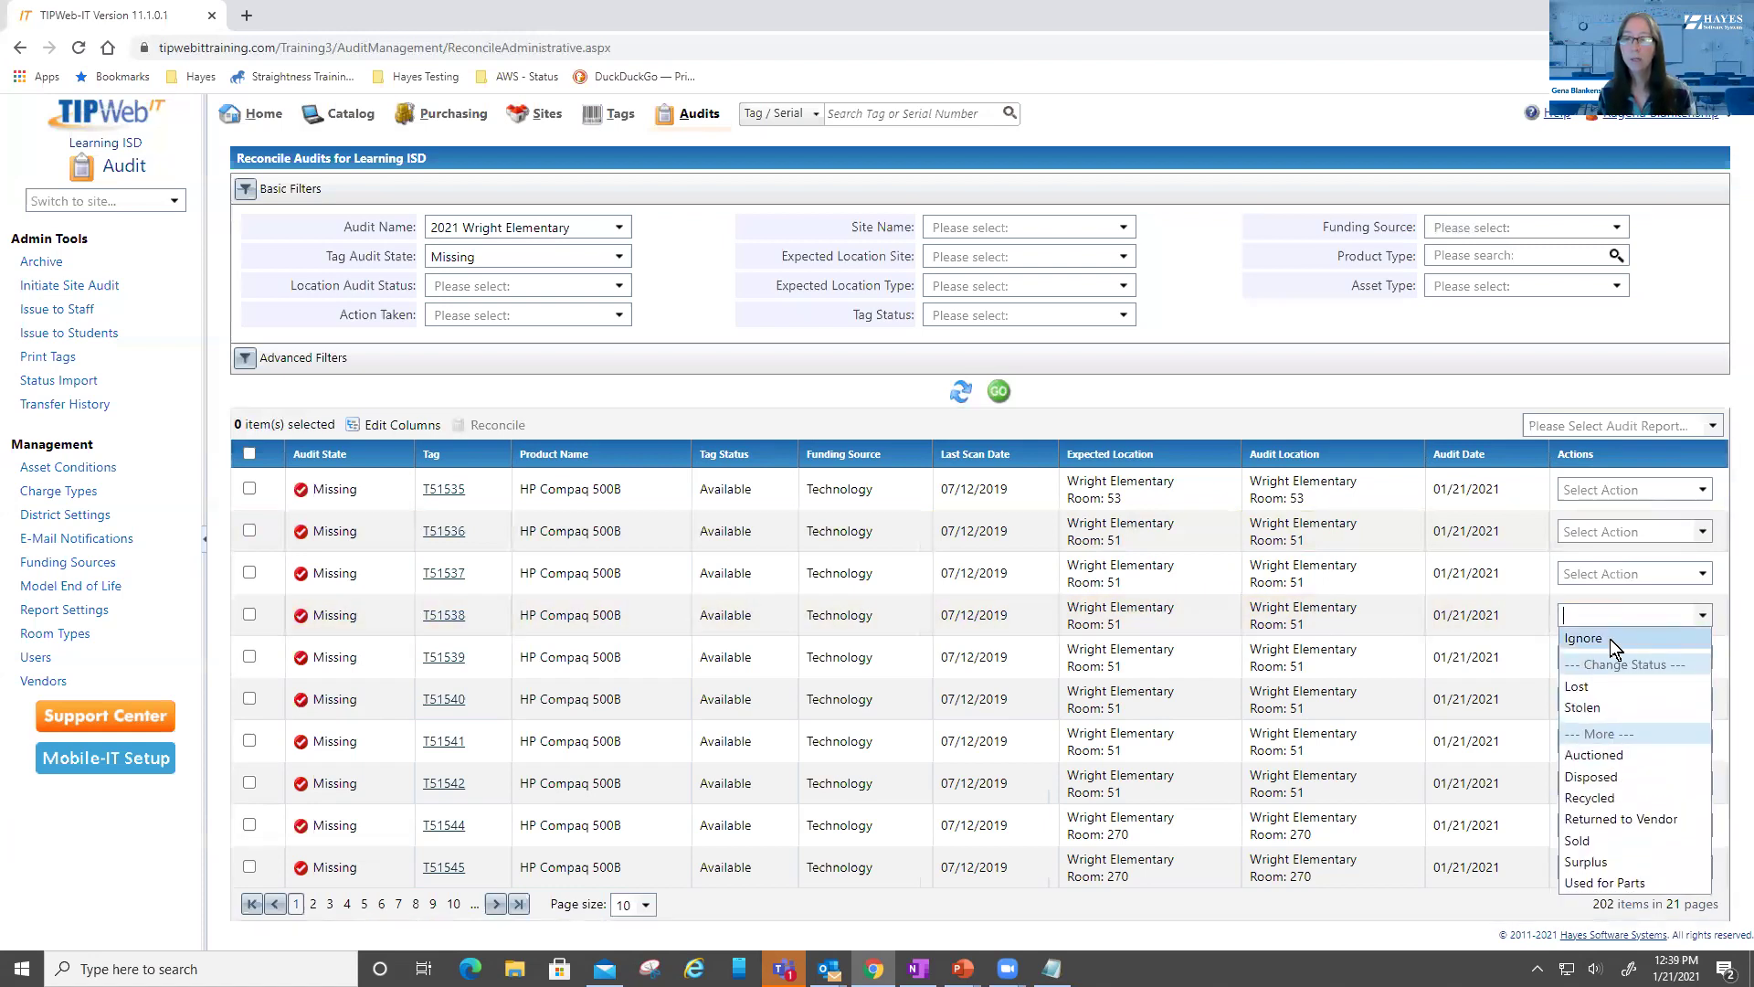
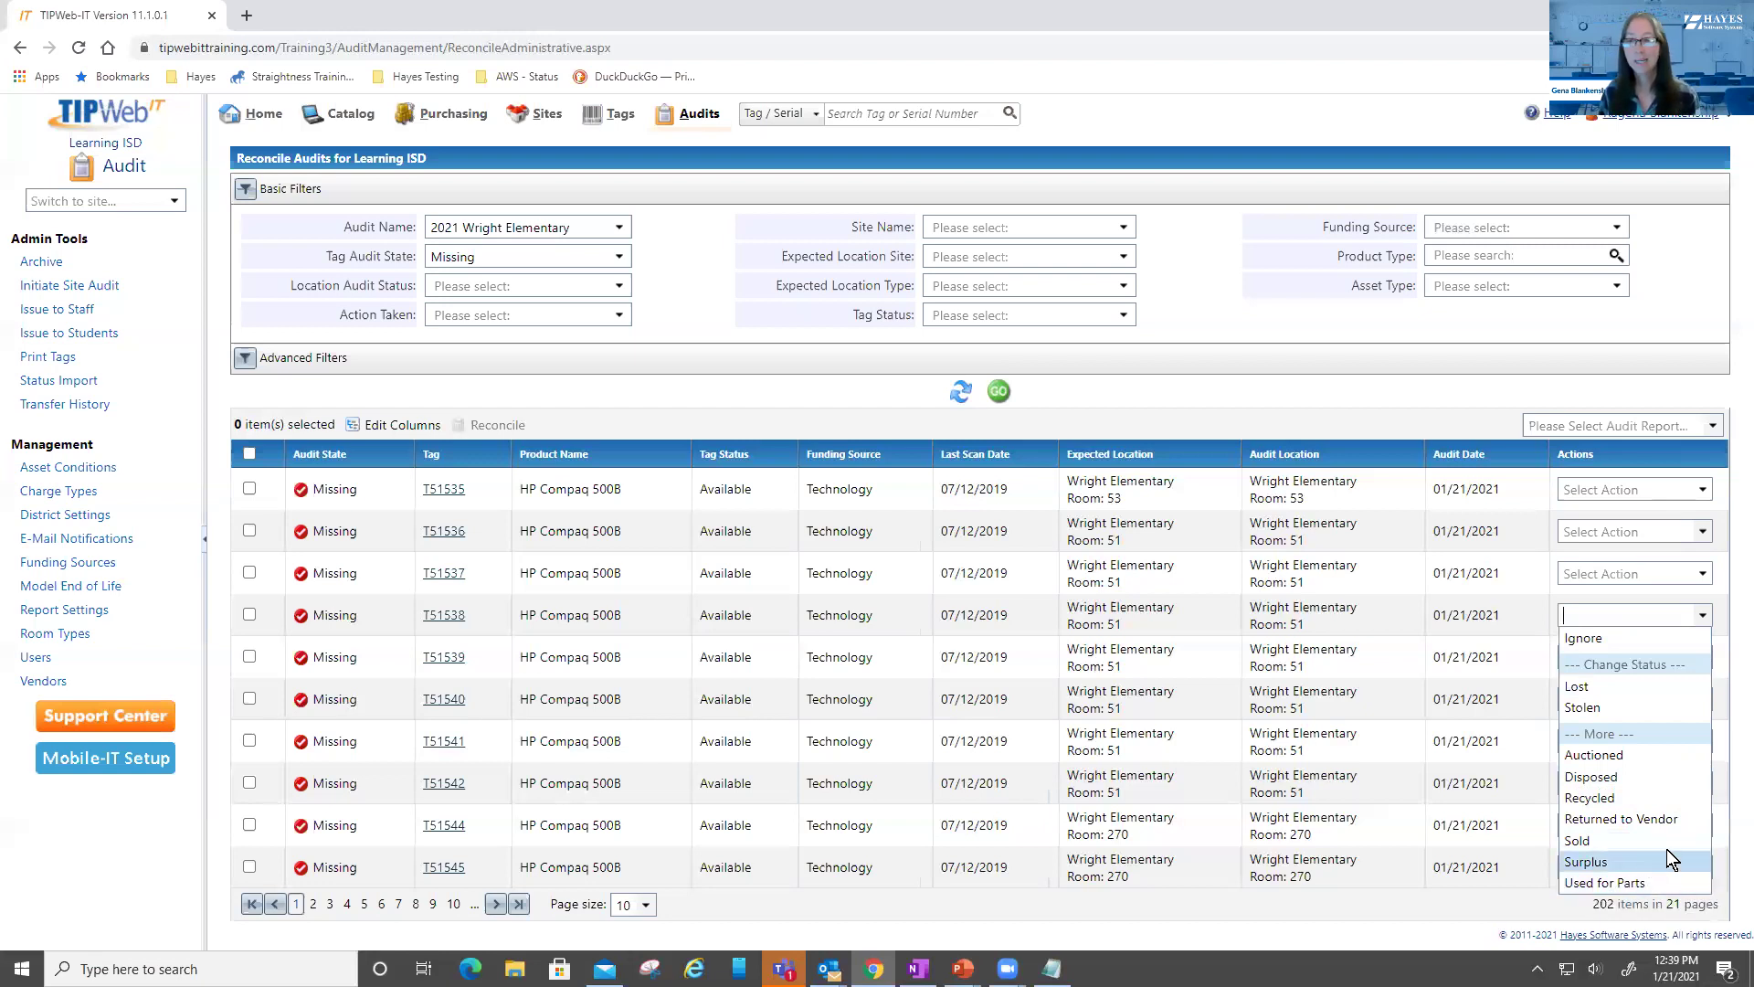
click(1610, 707)
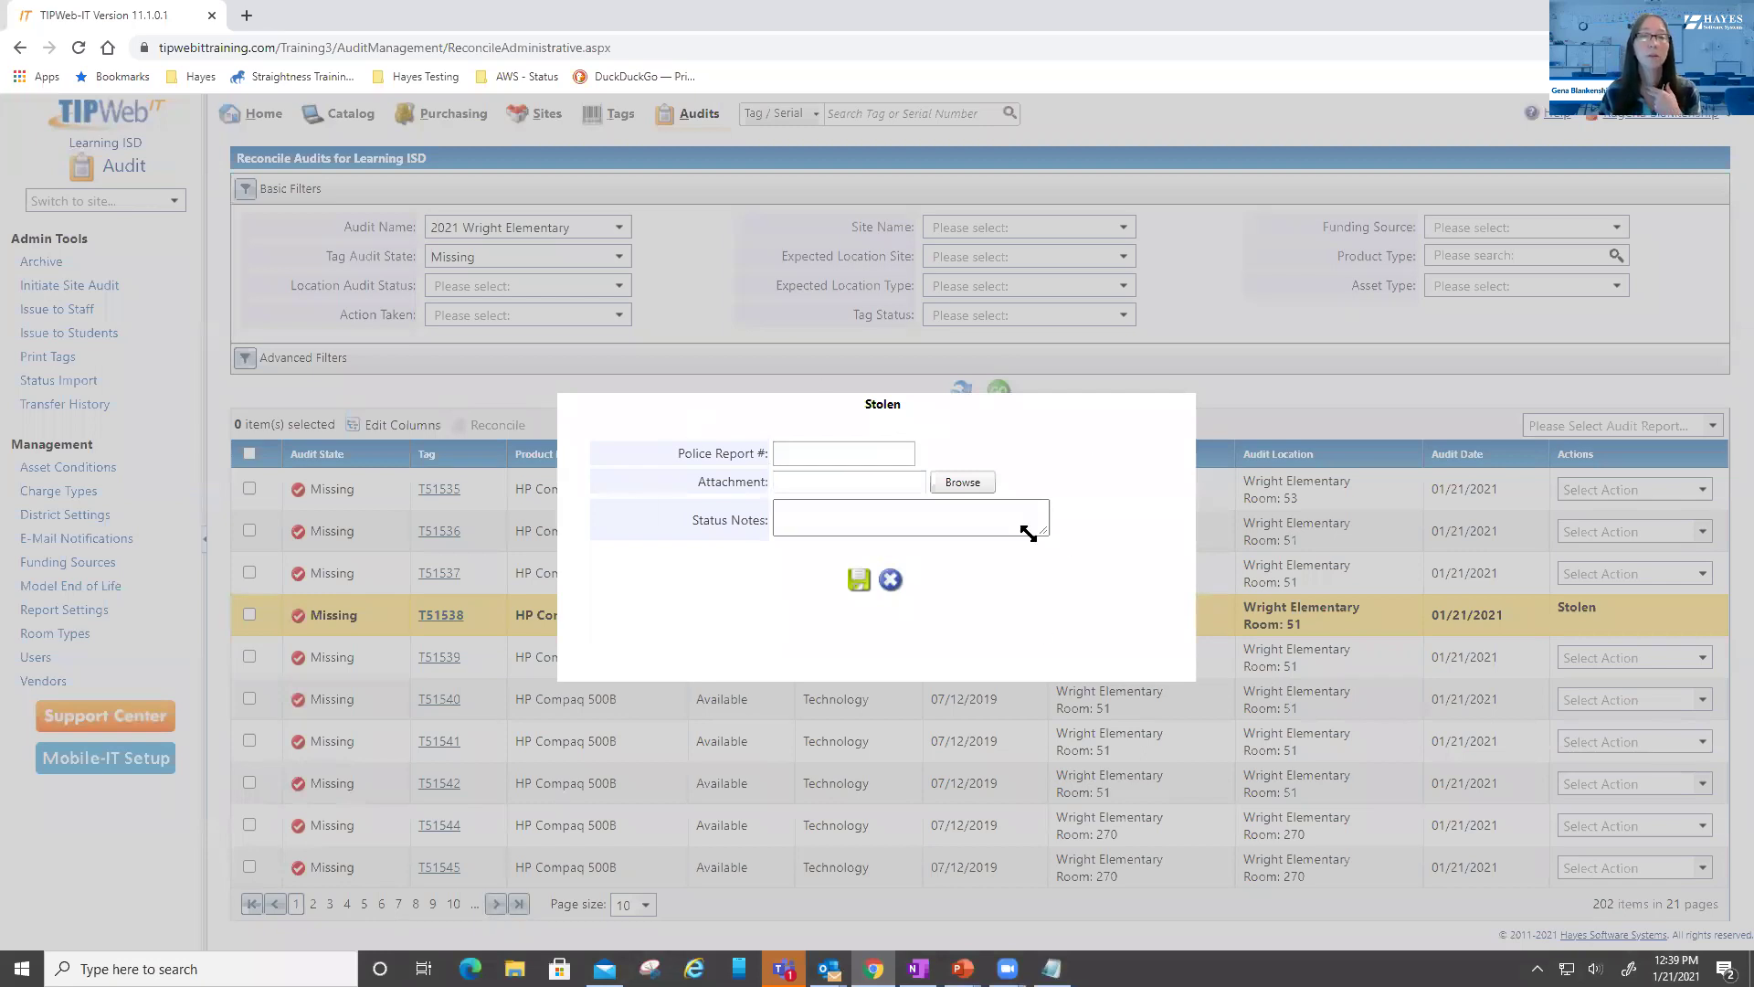
click(816, 454)
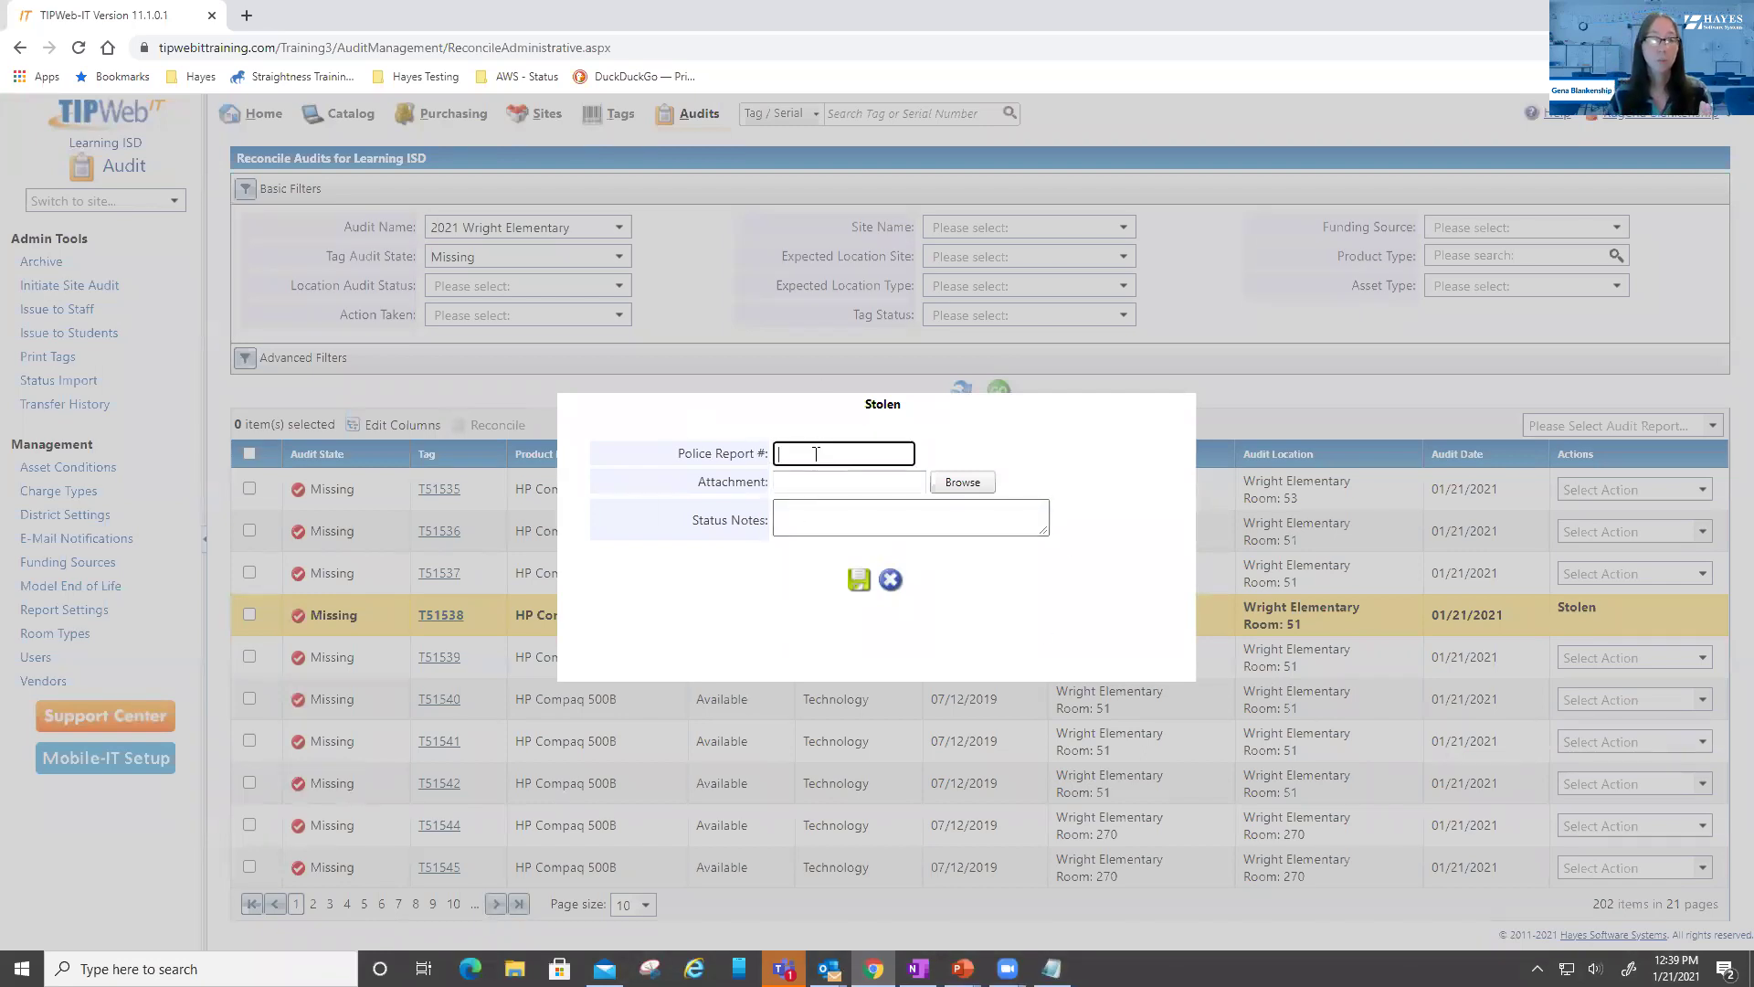
text(25636)
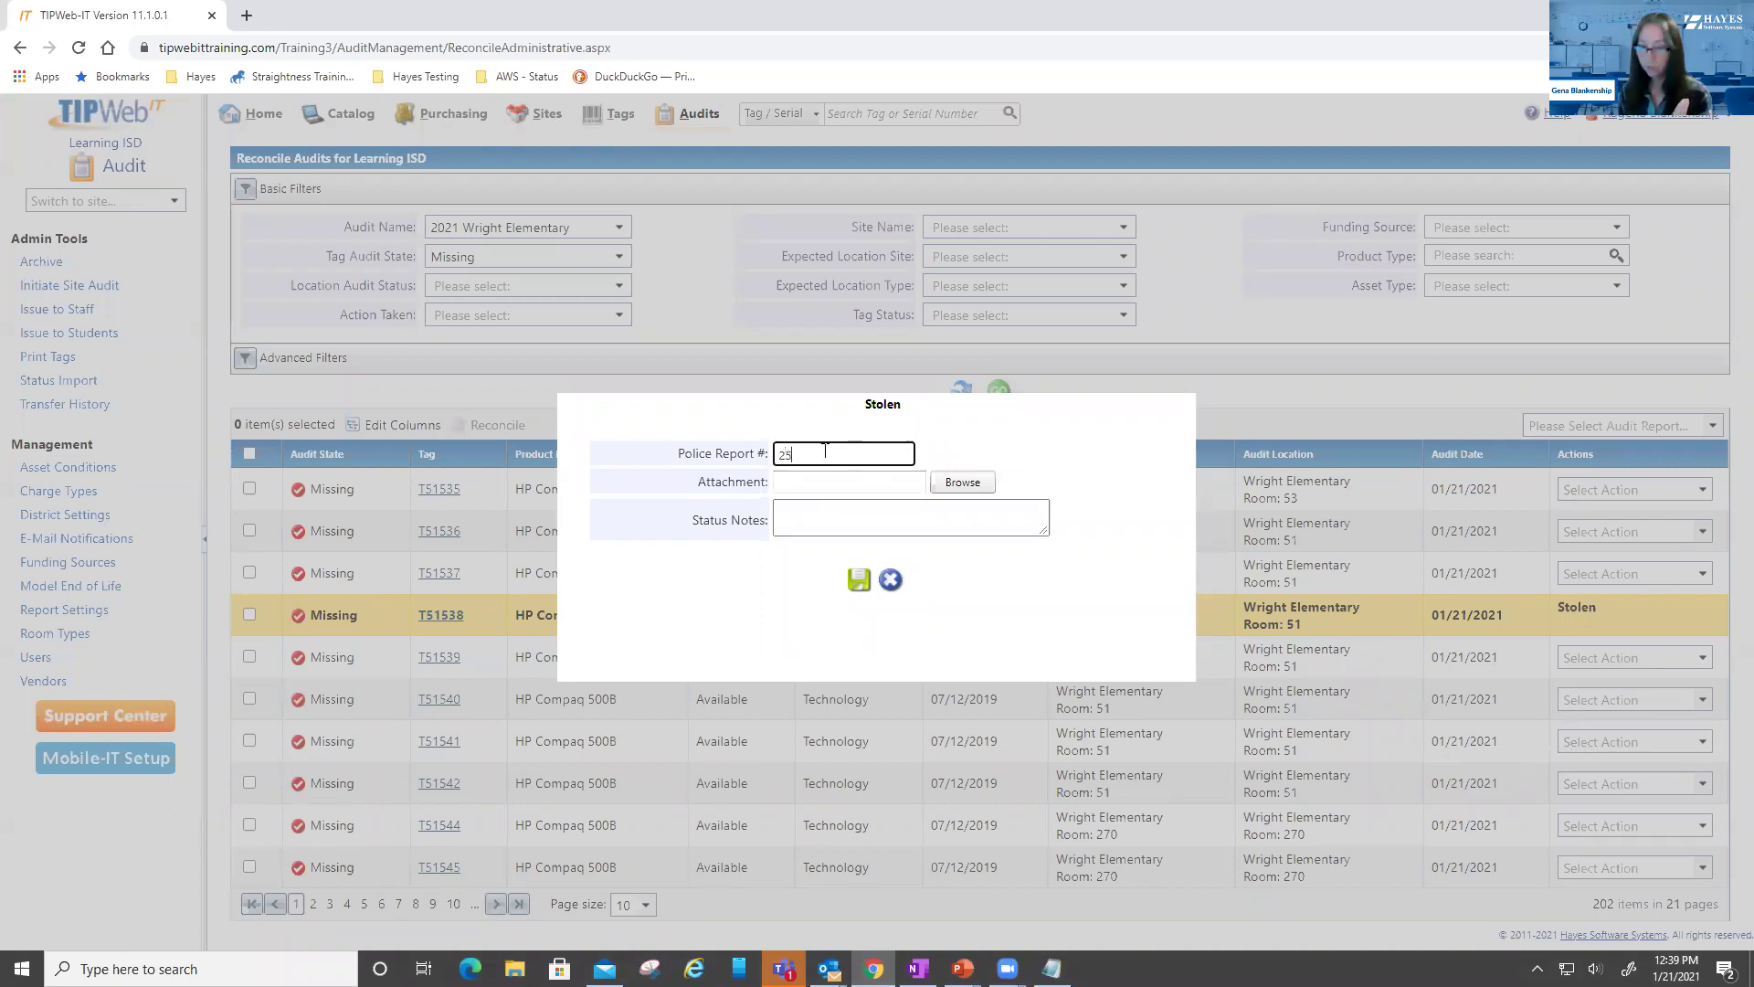
Attach PoliceReport.txt from the Training Docs folder, reached through its Desktop shortcut, to the stolen tag record
click(954, 483)
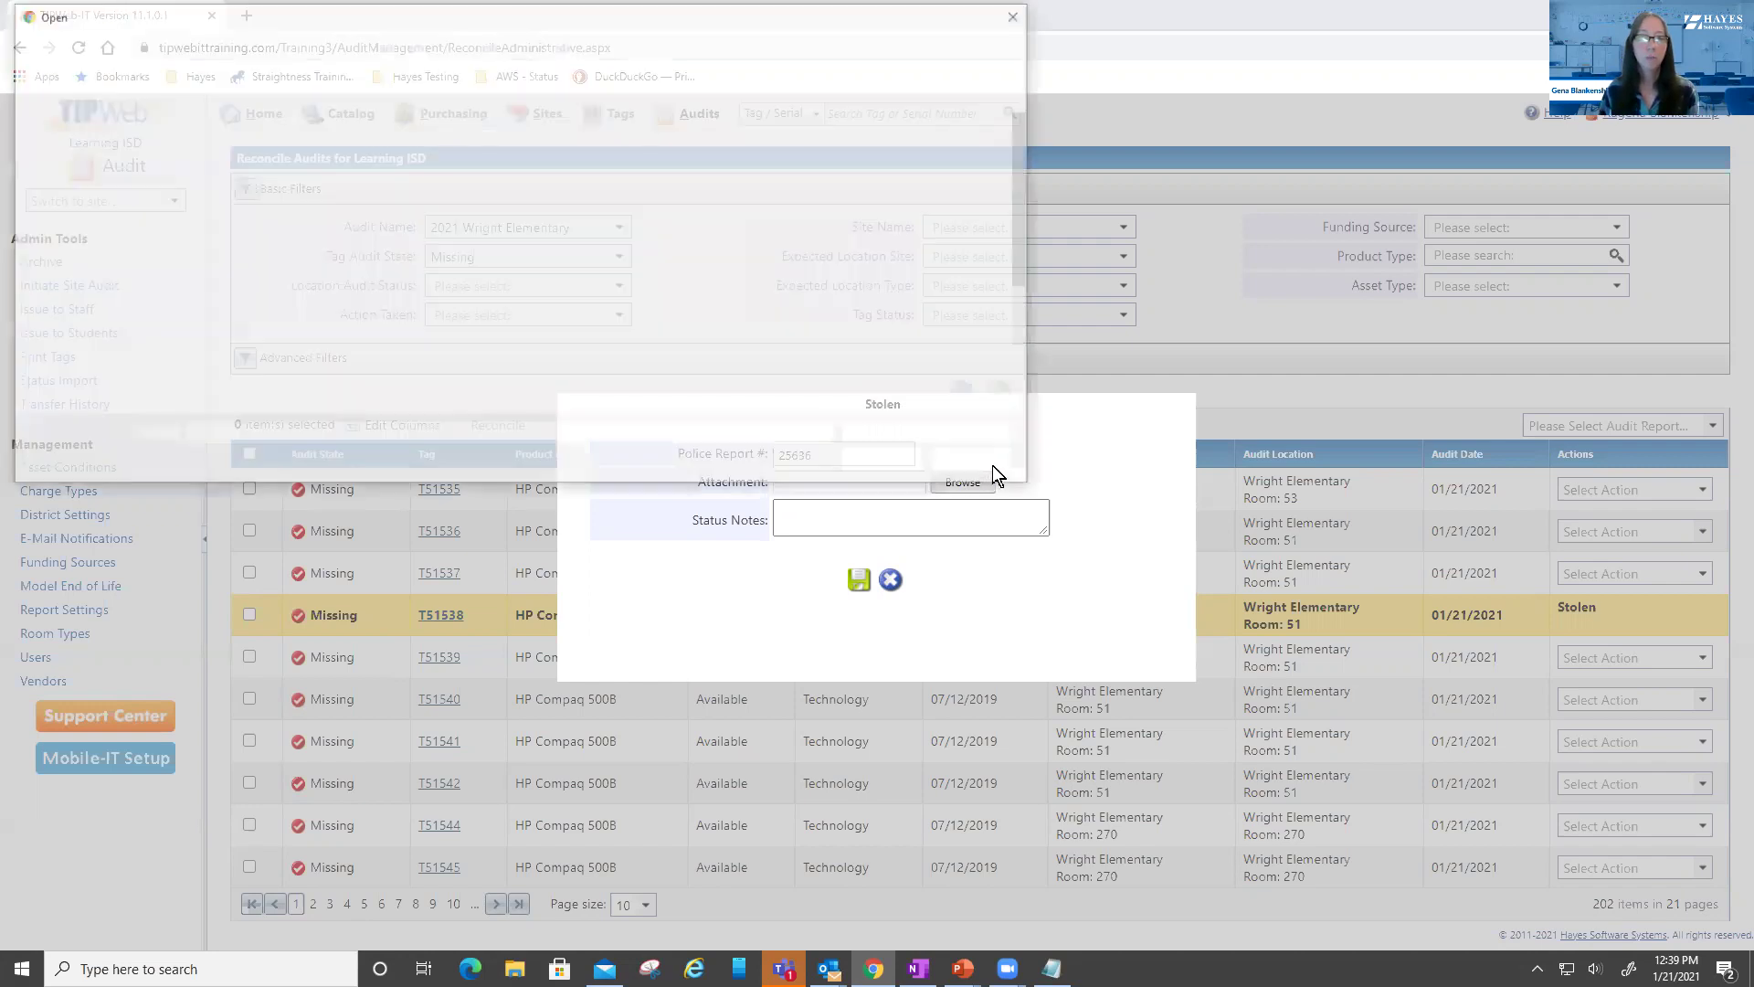
click(73, 317)
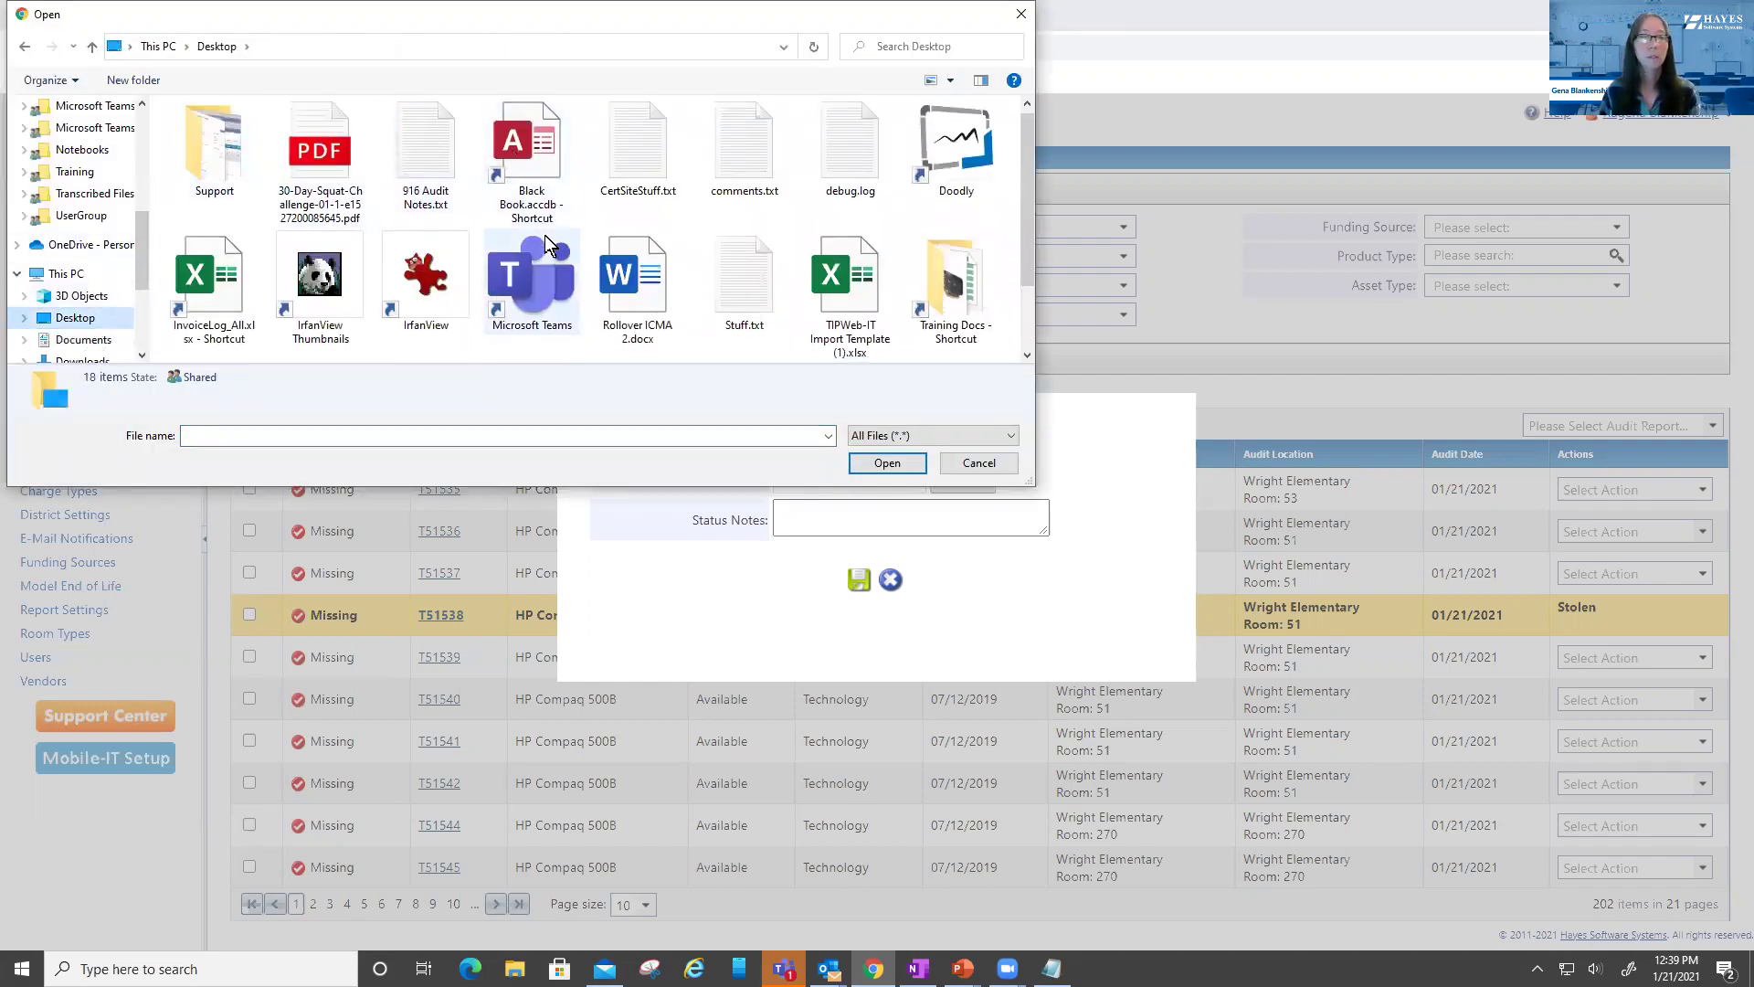
scroll(548, 238, down, 2)
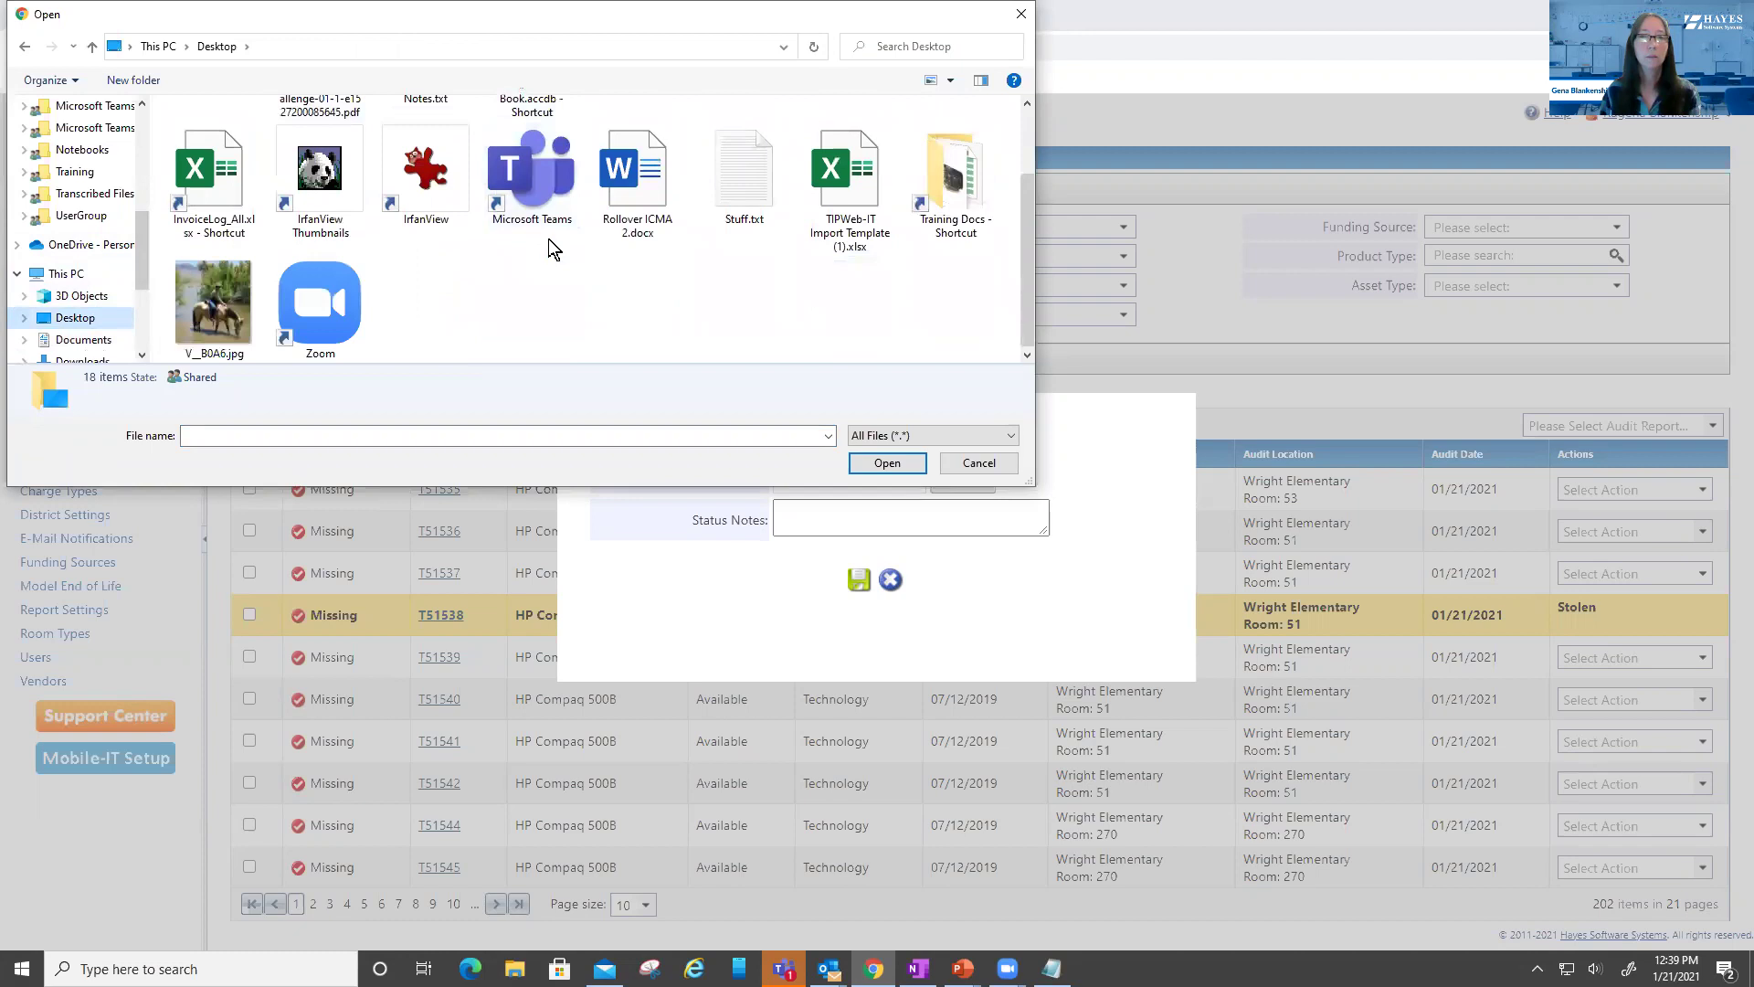
double_click(974, 221)
scroll(959, 228, down, 3)
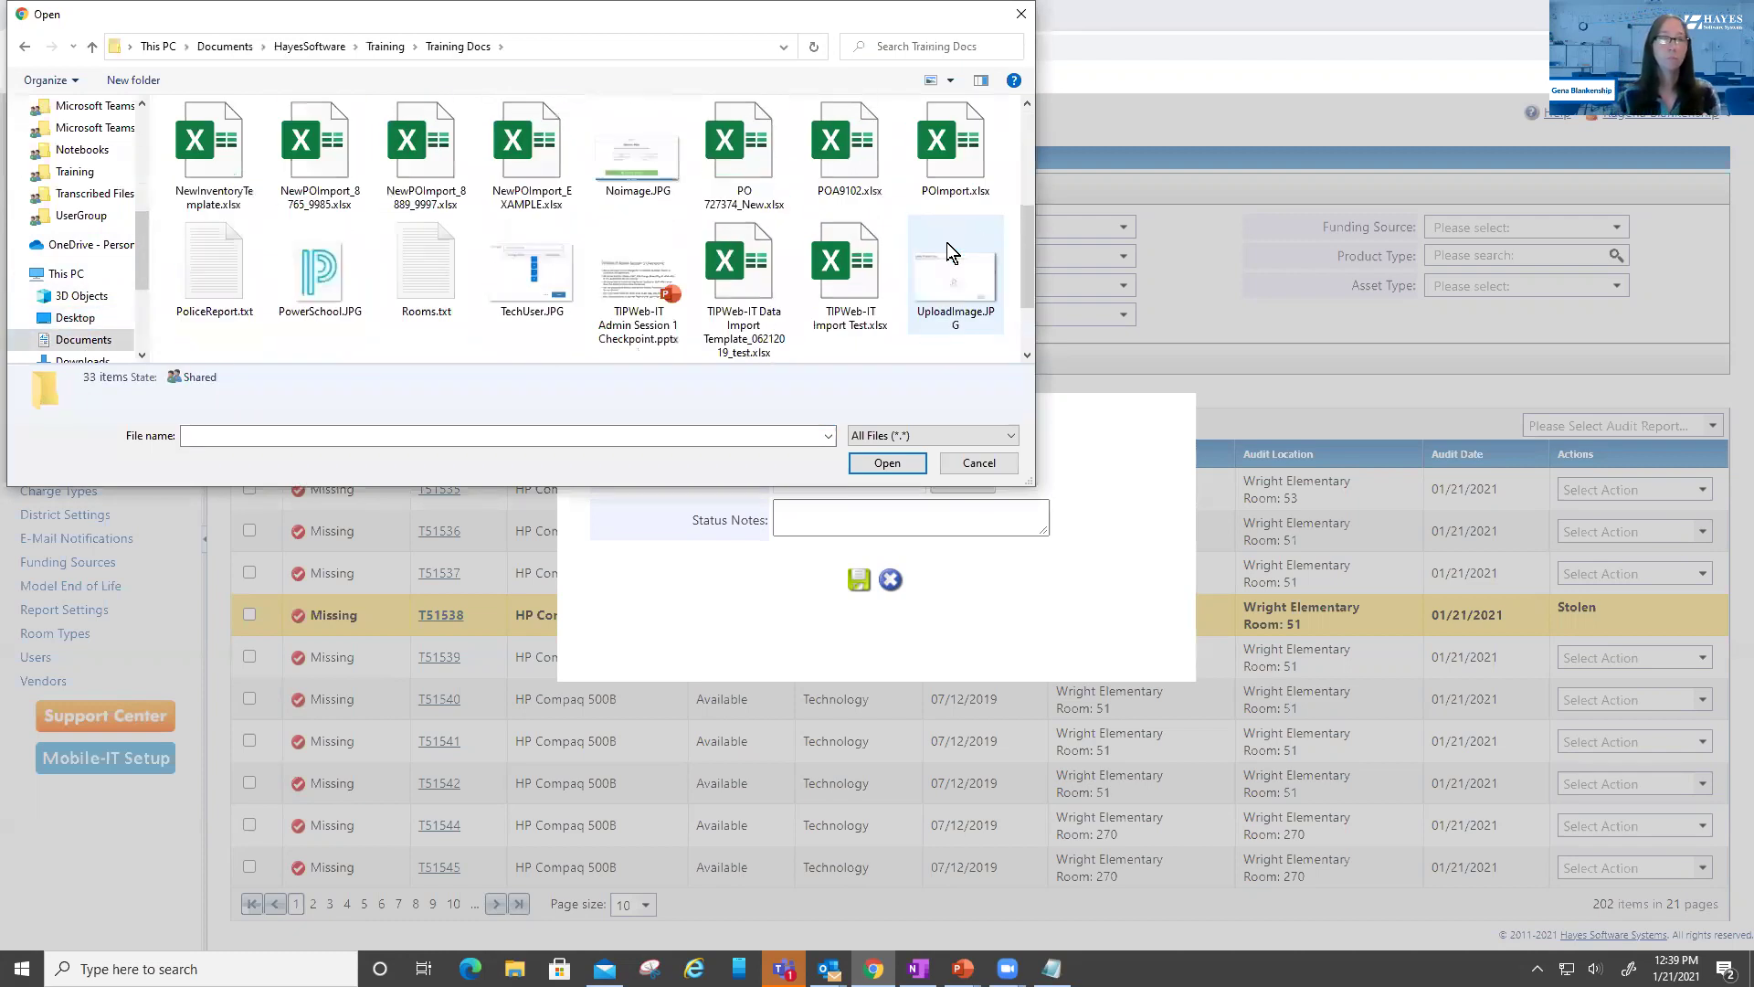
double_click(233, 279)
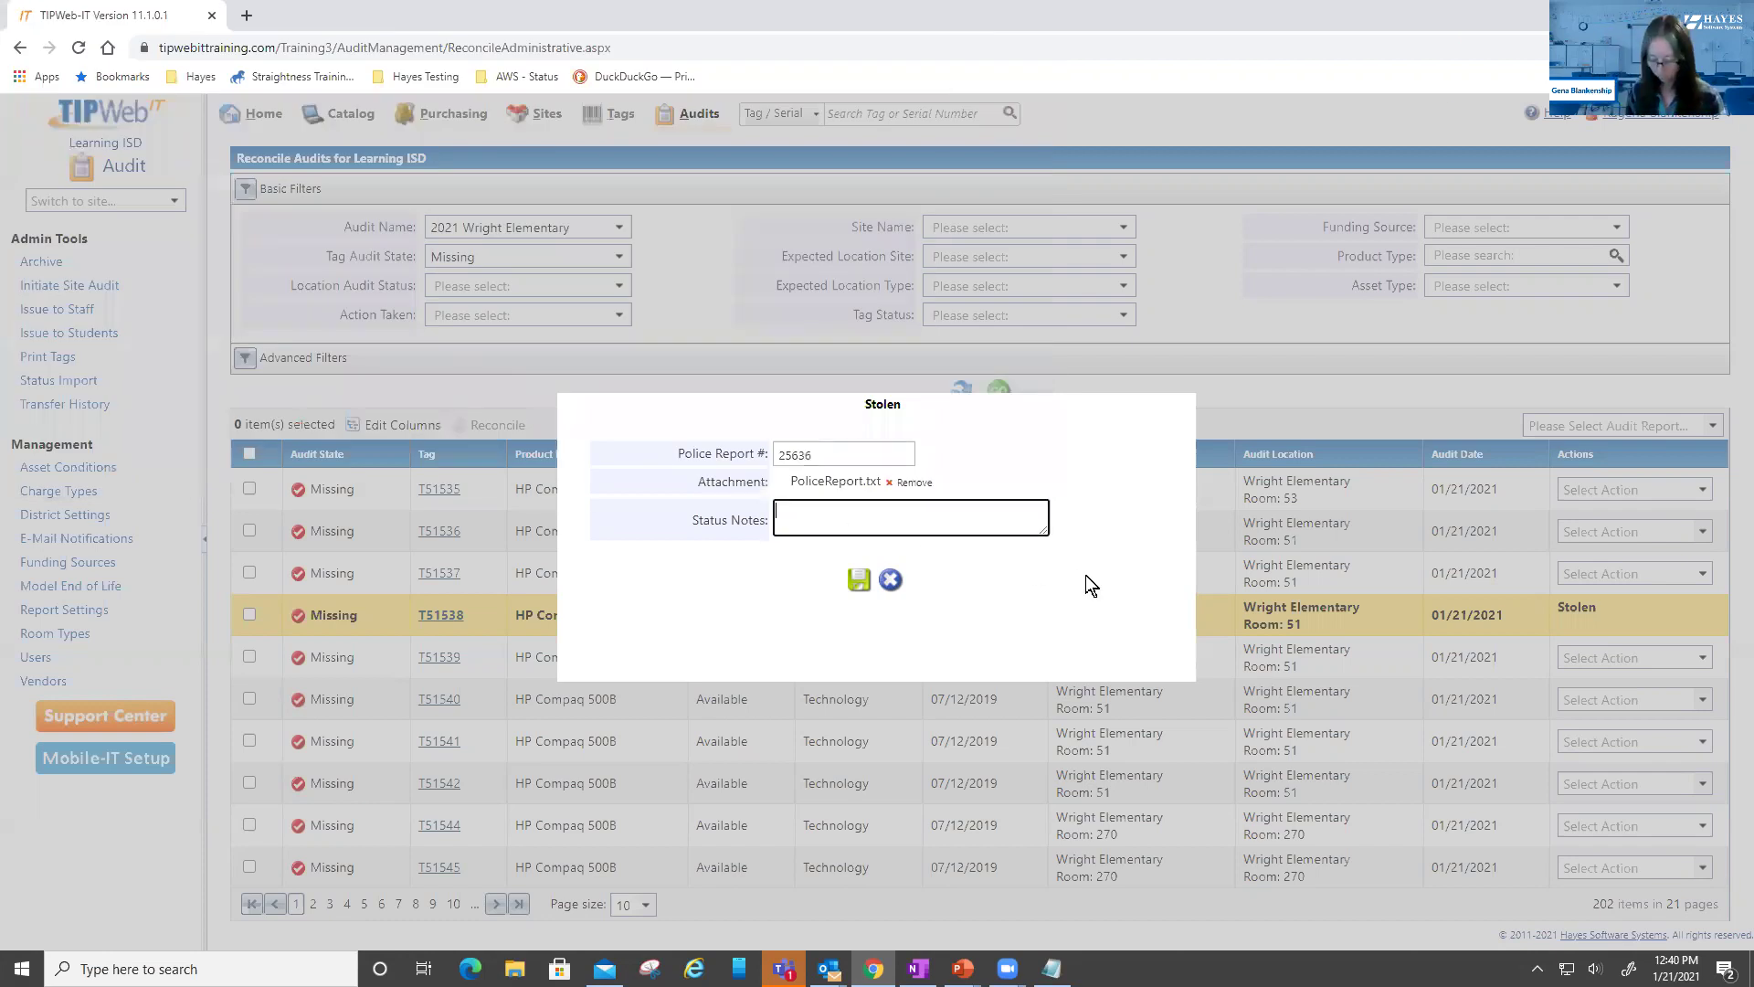
Enter the status note "Stolen 12/01/20" and save the stolen status
text(Stolen)
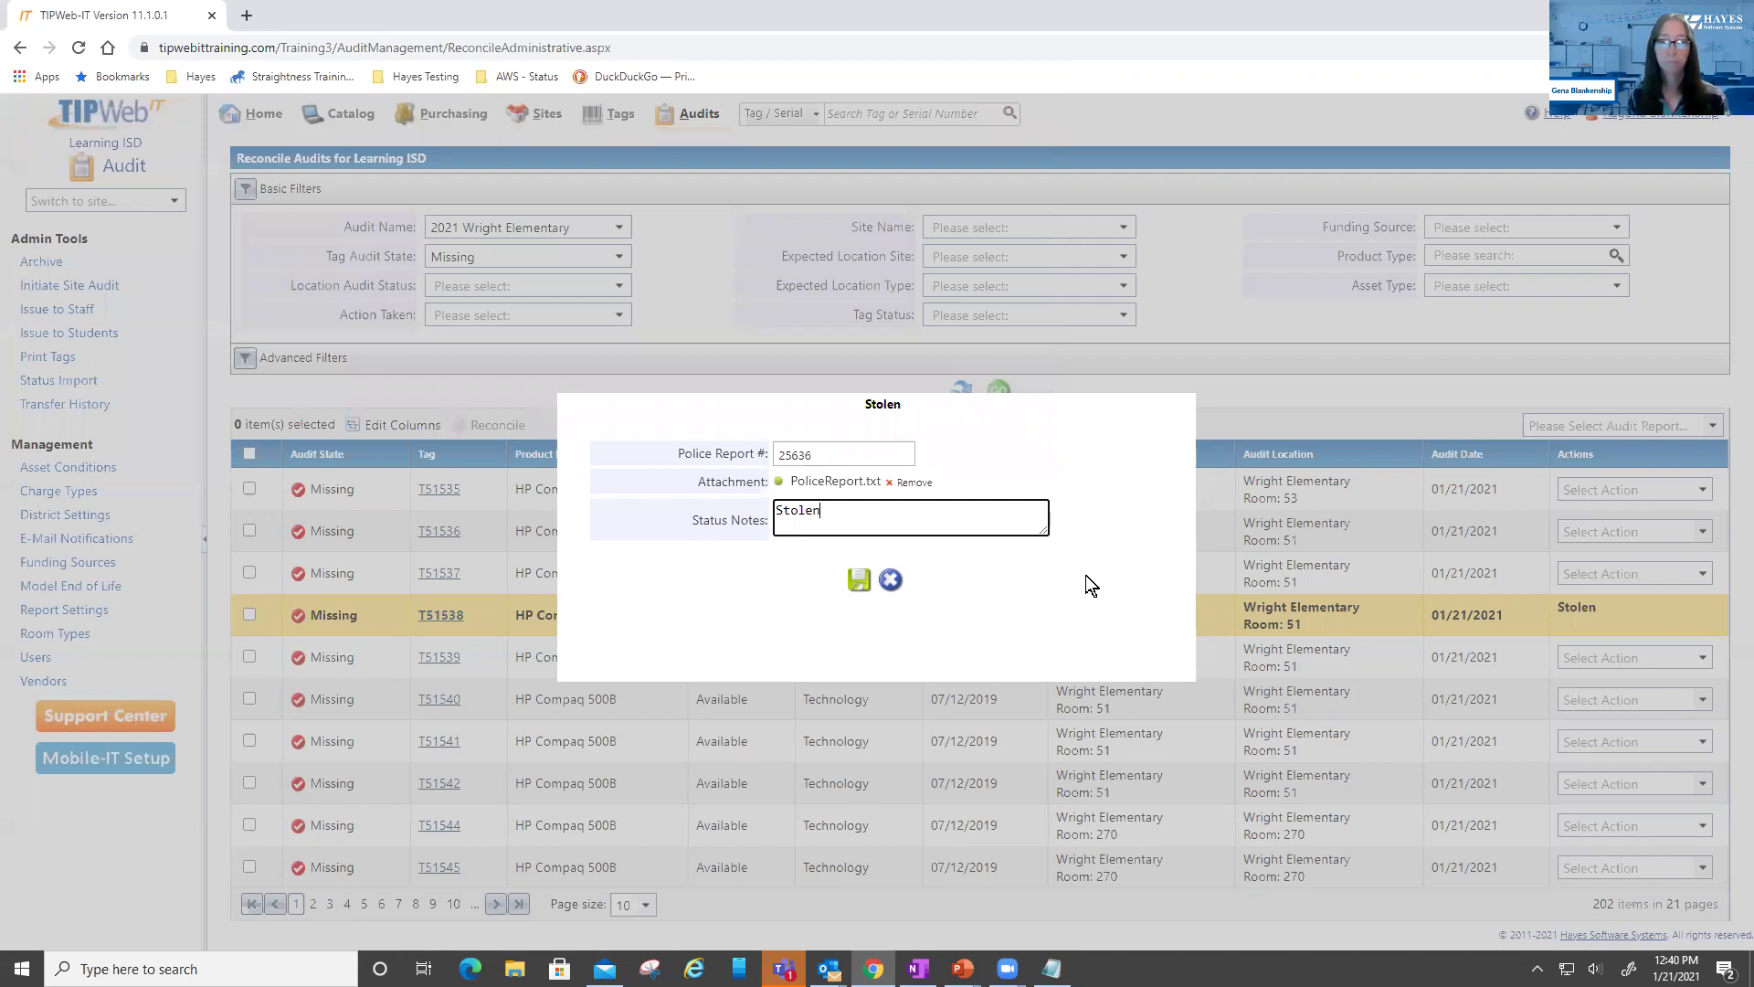
text( 12/01/20)
click(860, 581)
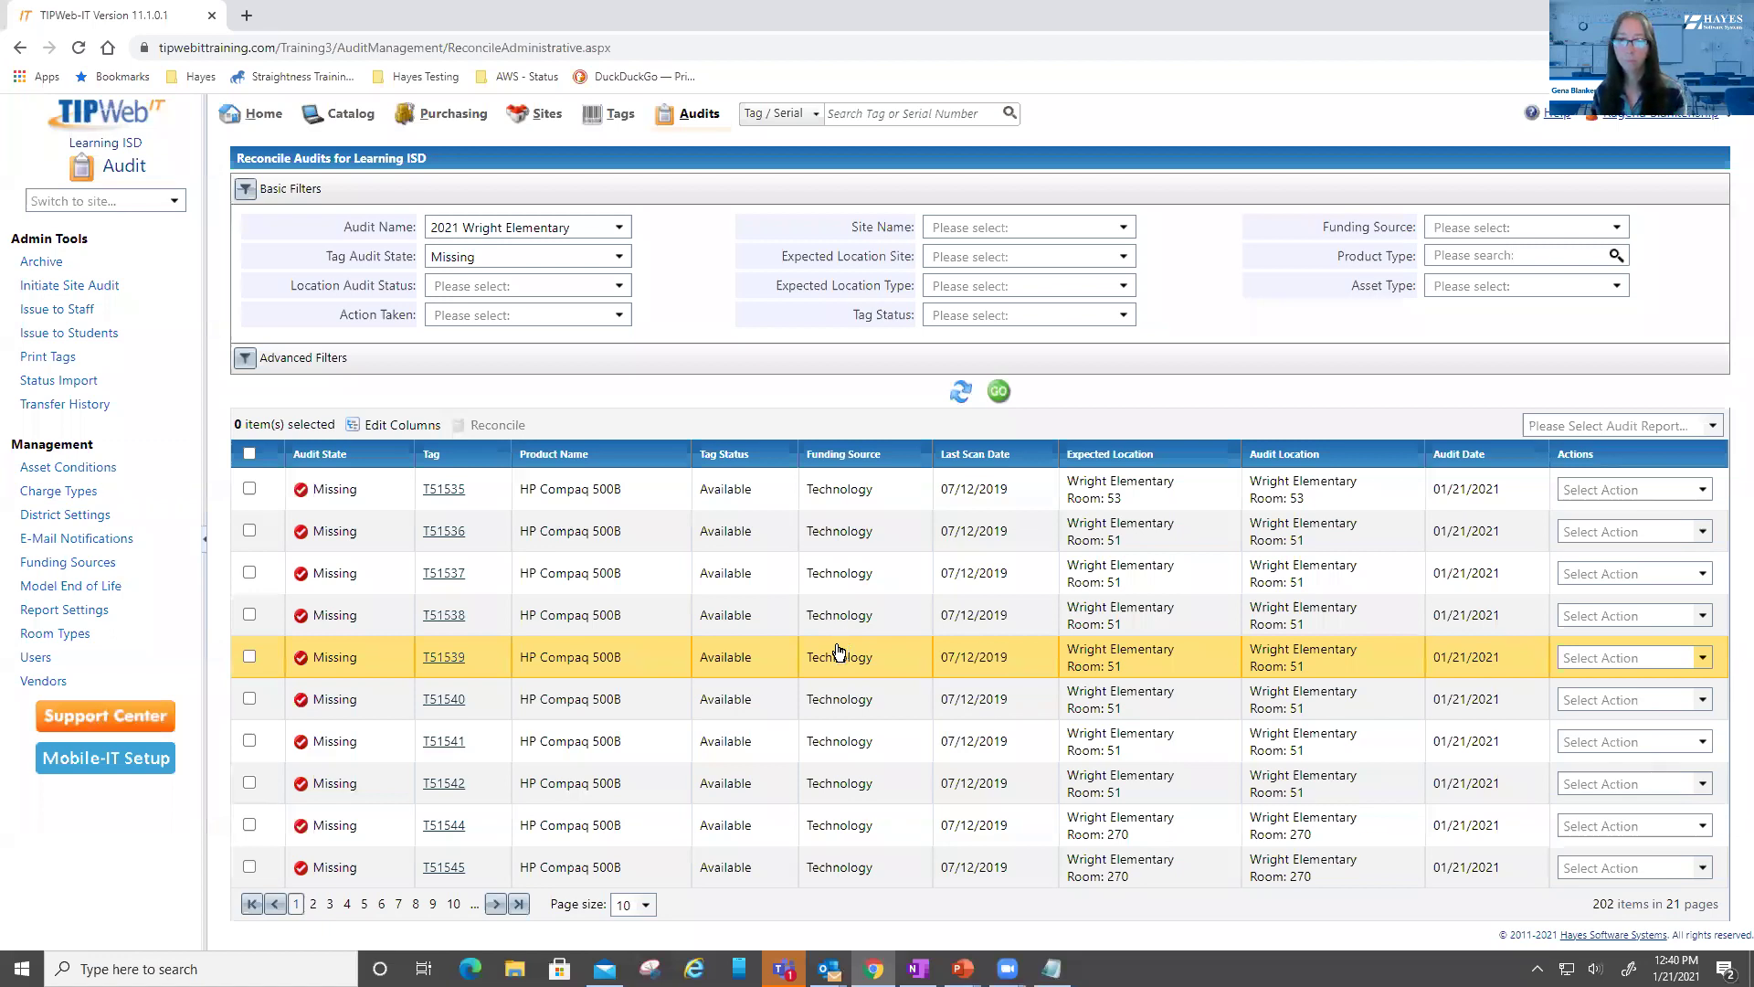
Open bulk reconciliation for all missing tags, examine the tags removed from reconciliation and the location choices, and close it
click(246, 454)
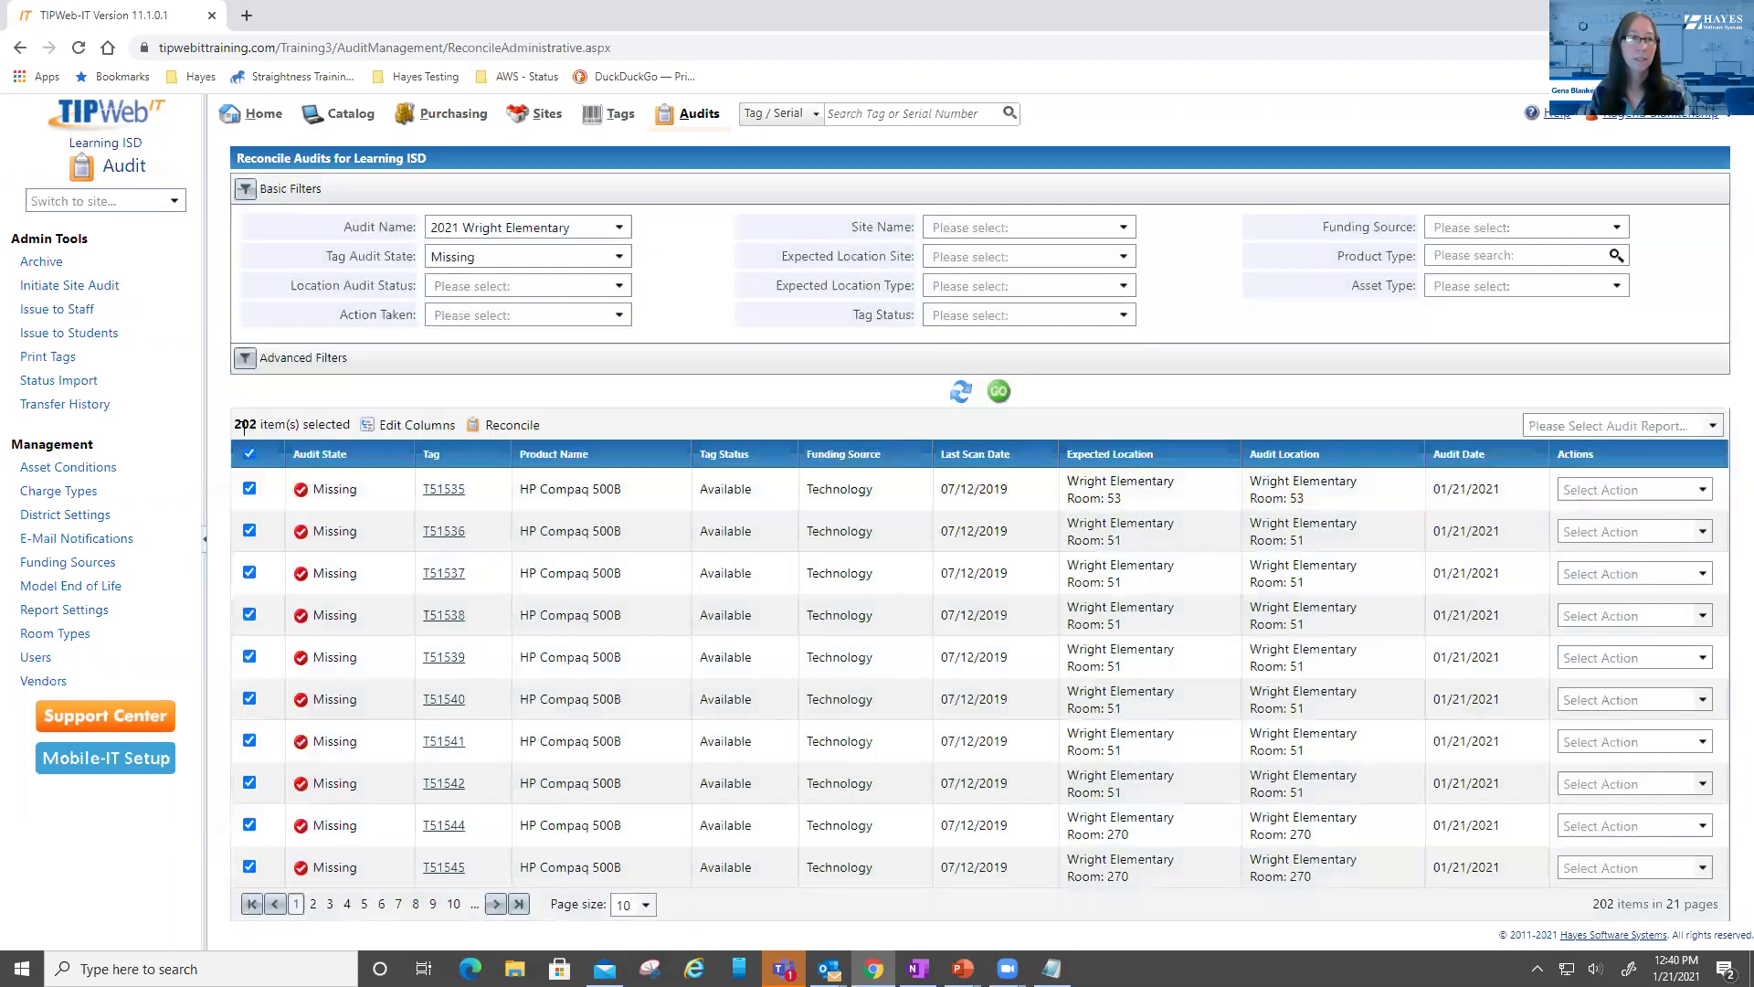
click(478, 425)
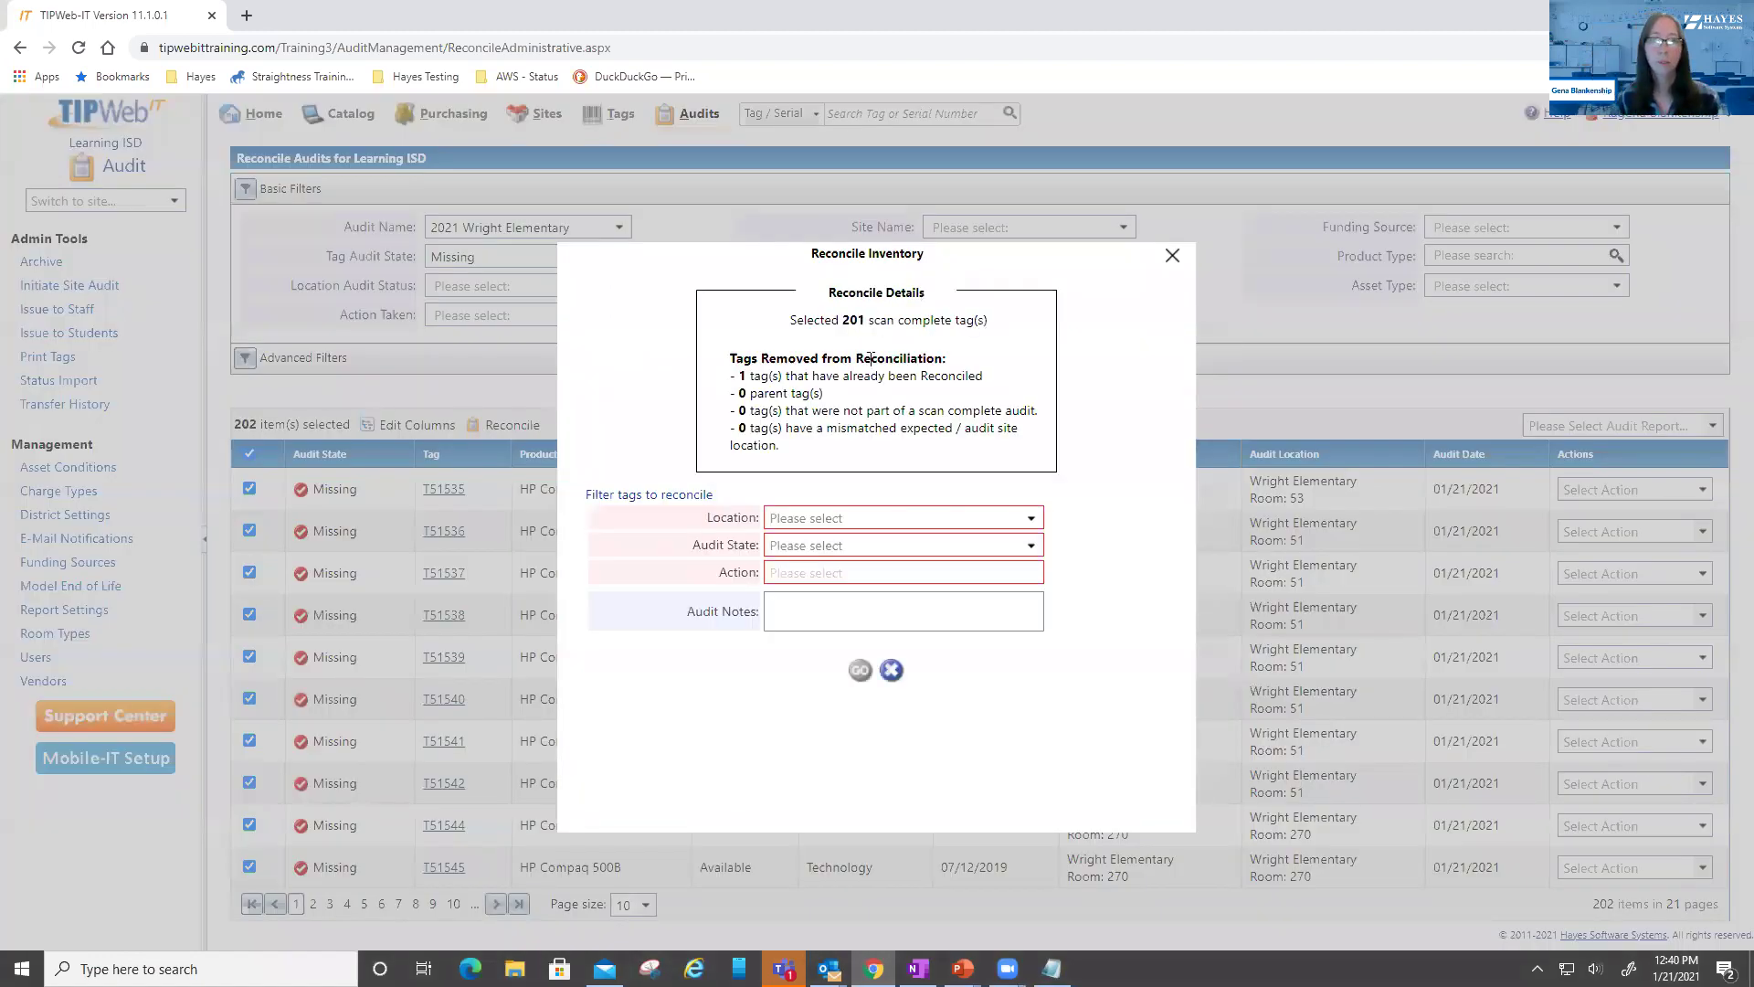
drag(761, 373, 966, 373)
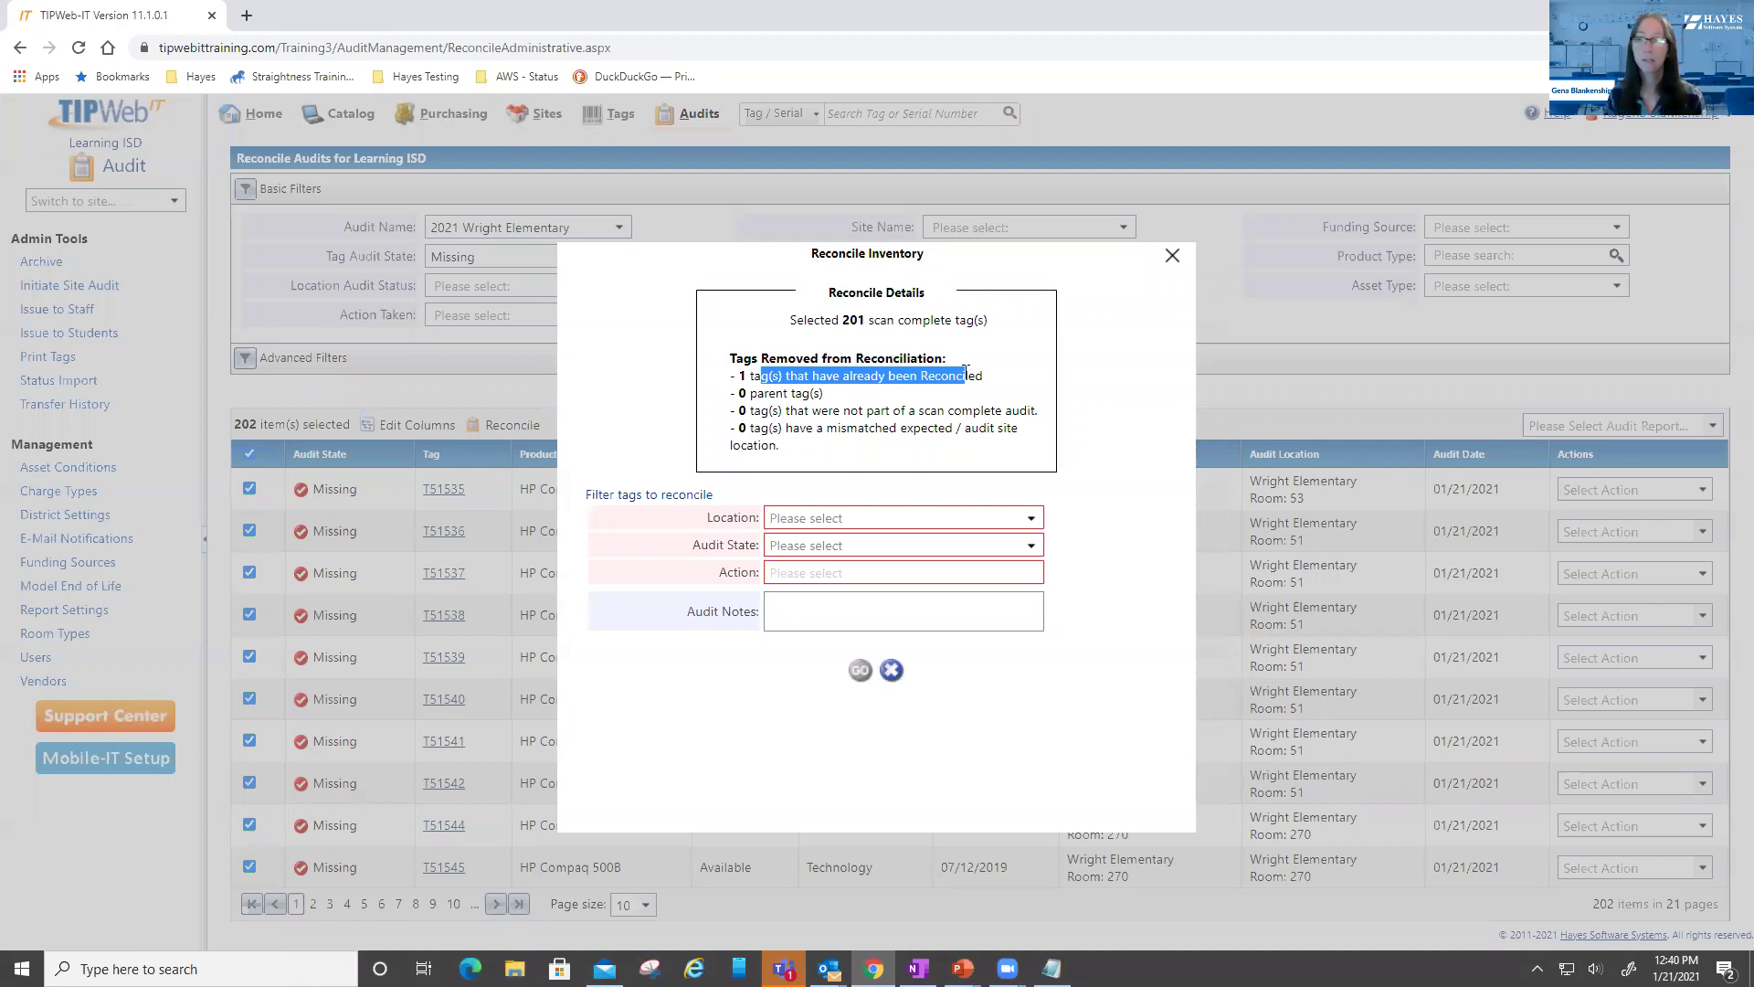
click(966, 373)
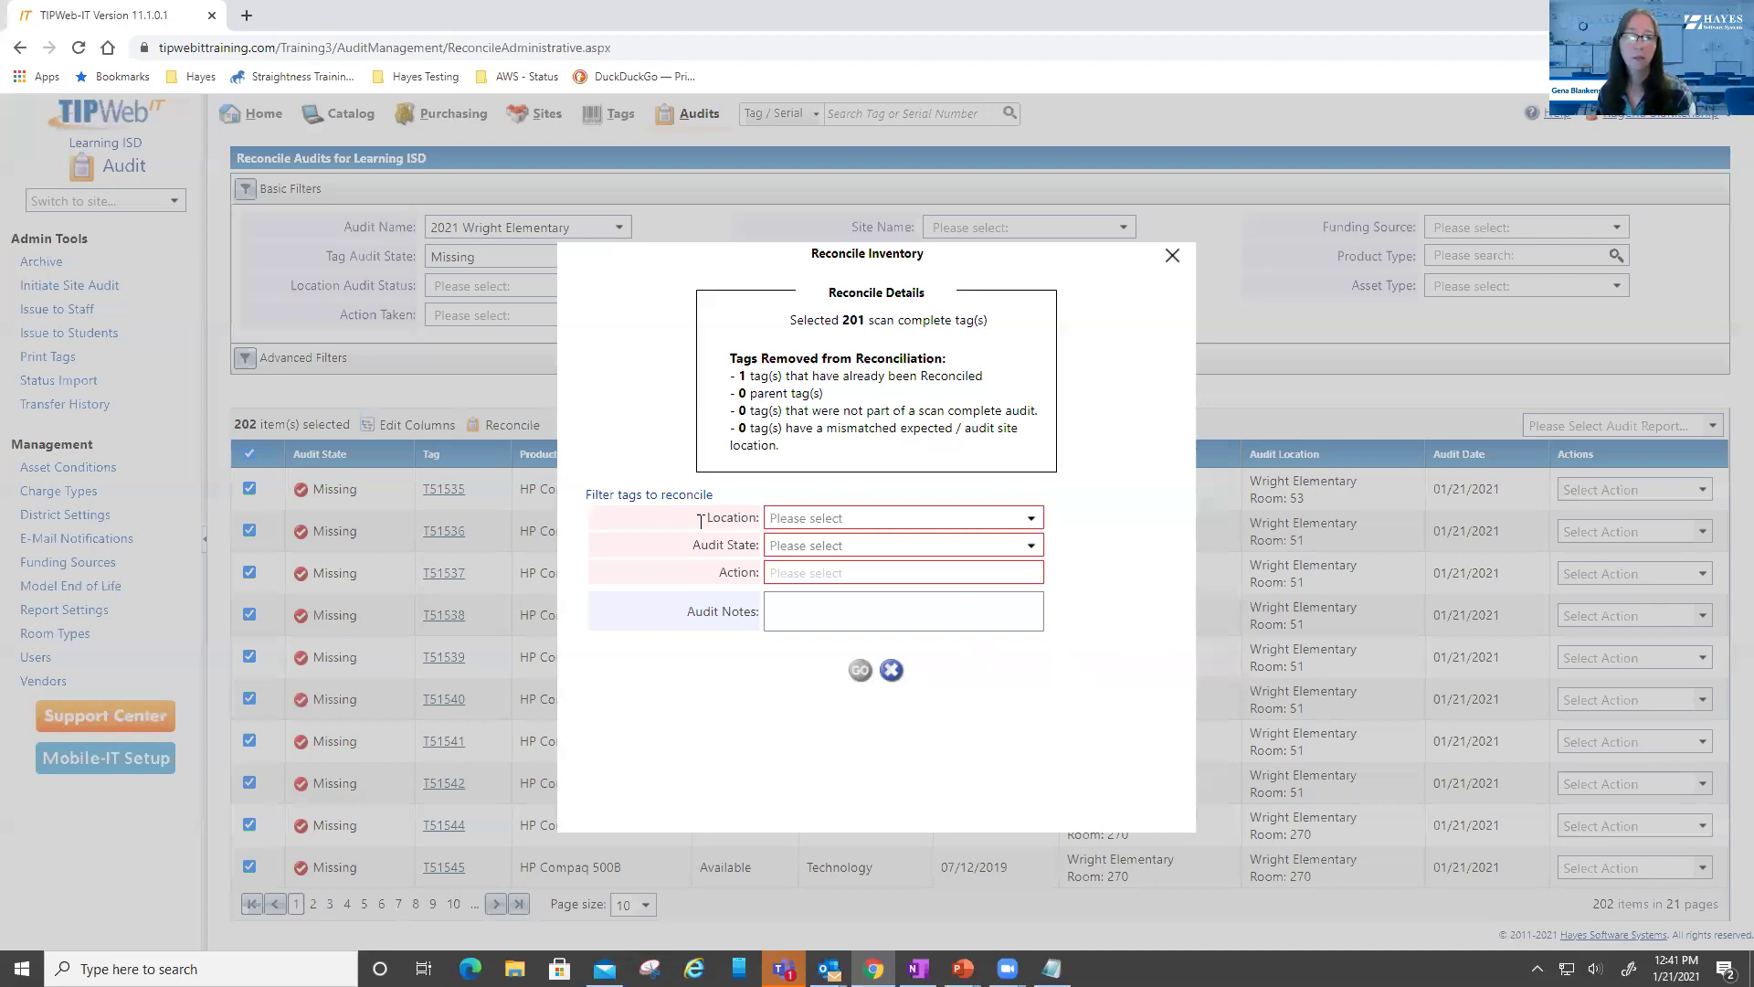
click(1029, 519)
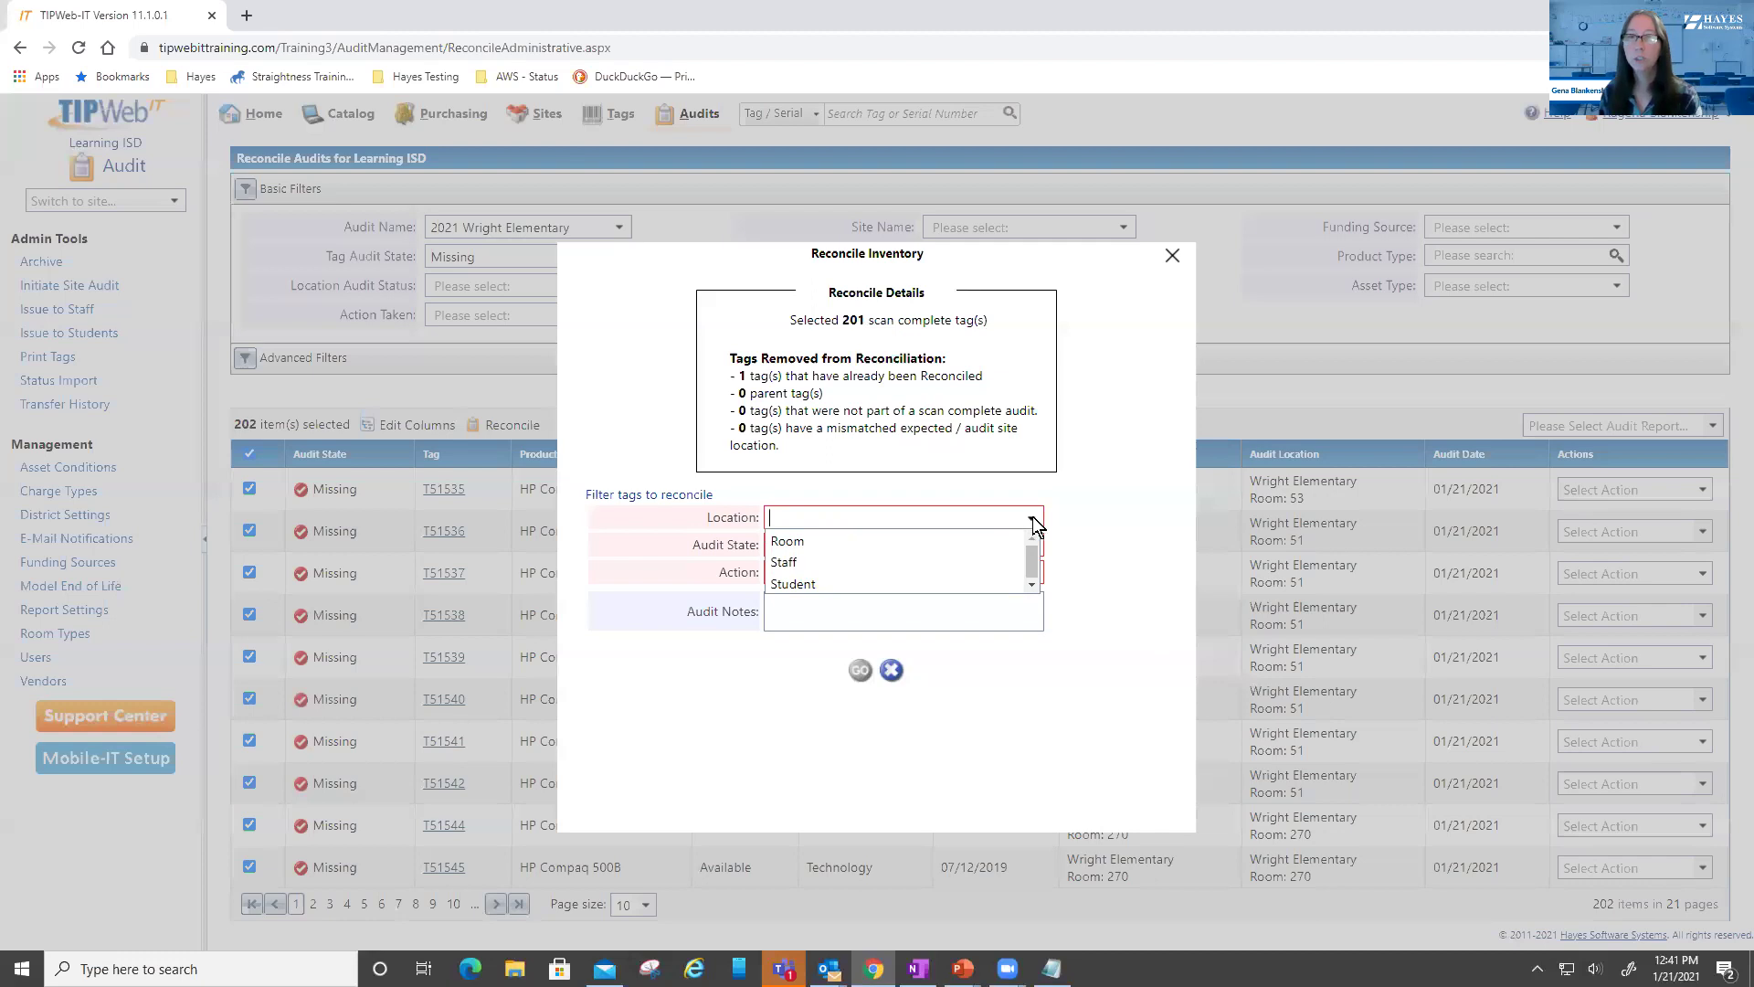
click(1034, 521)
click(1033, 521)
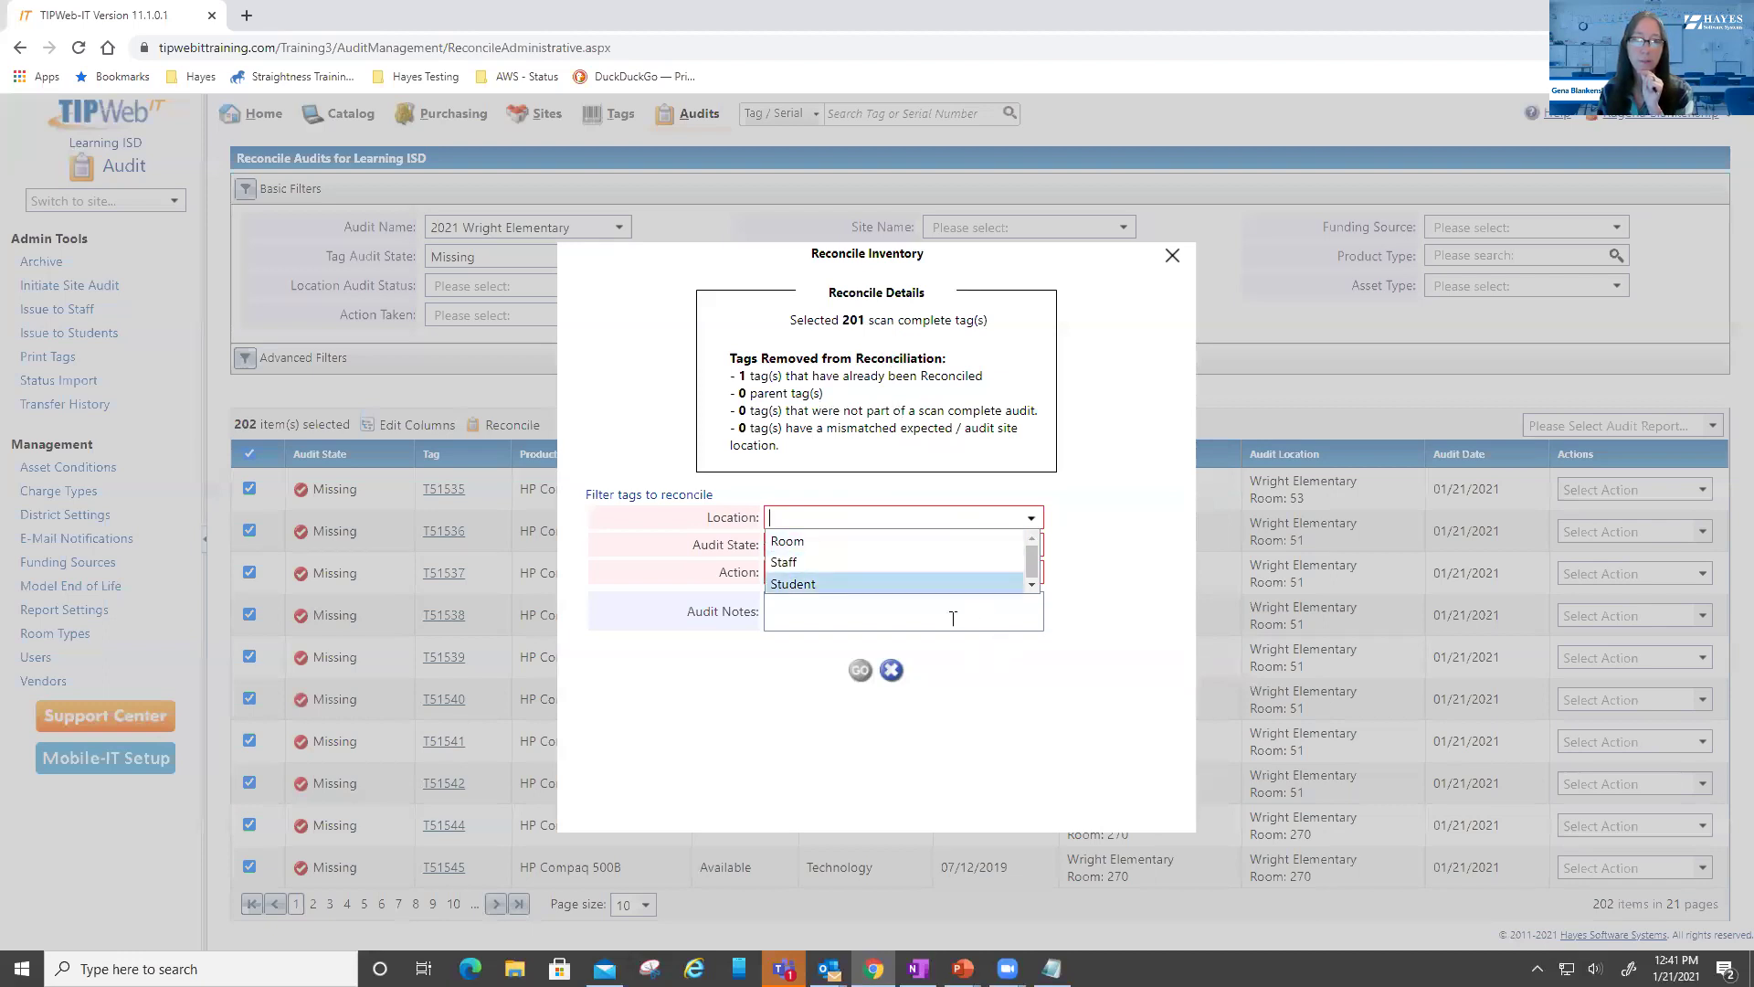
click(1172, 258)
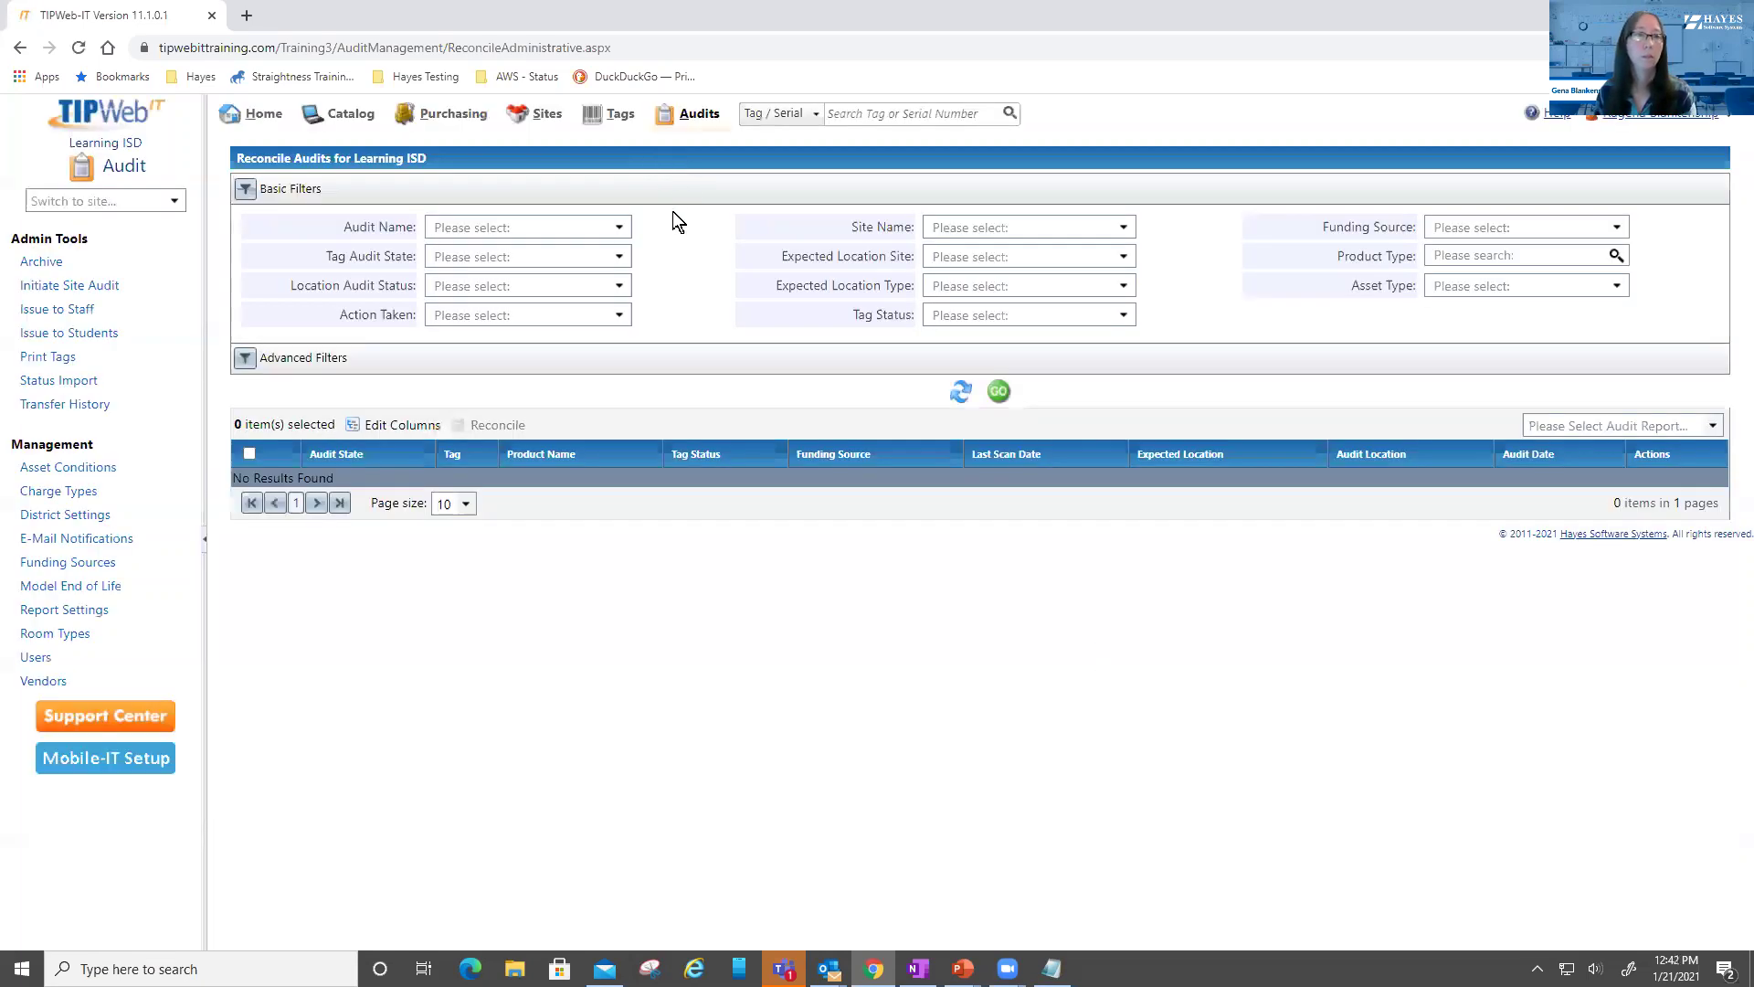
Filter the audit list to audit name 2021 Wright Elementary with tag audit state Missing and load the tags
click(620, 236)
click(493, 255)
click(548, 258)
click(687, 306)
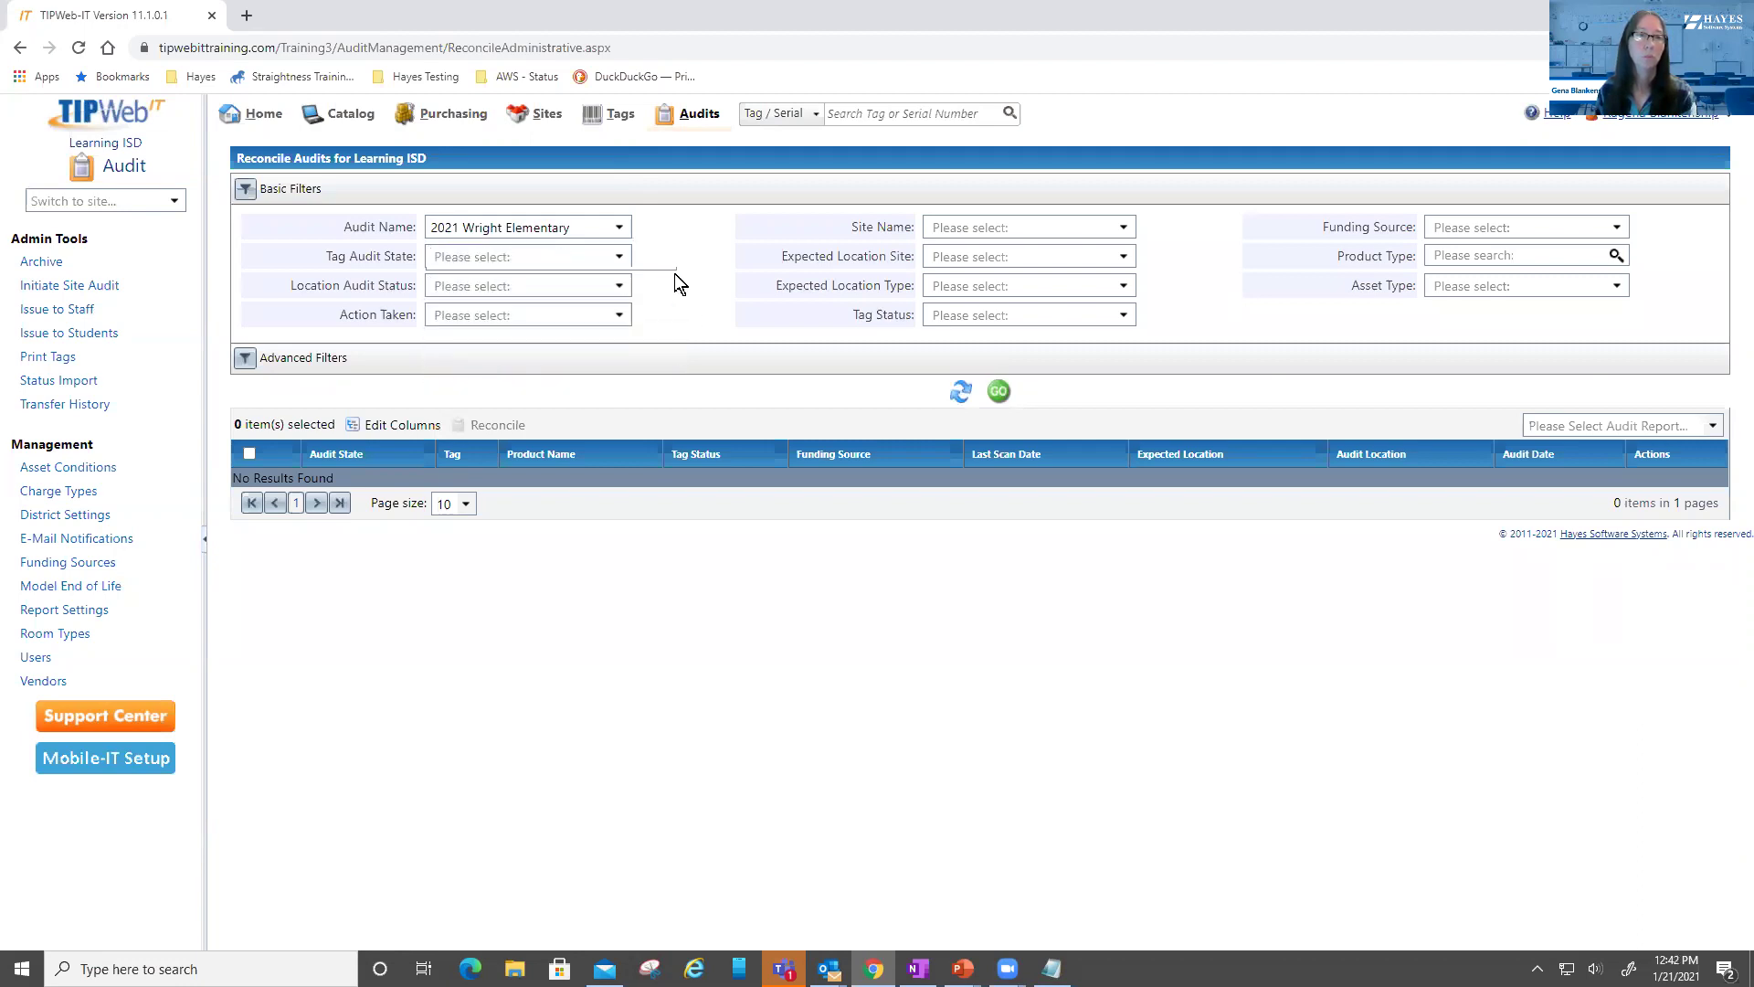
click(616, 257)
click(610, 348)
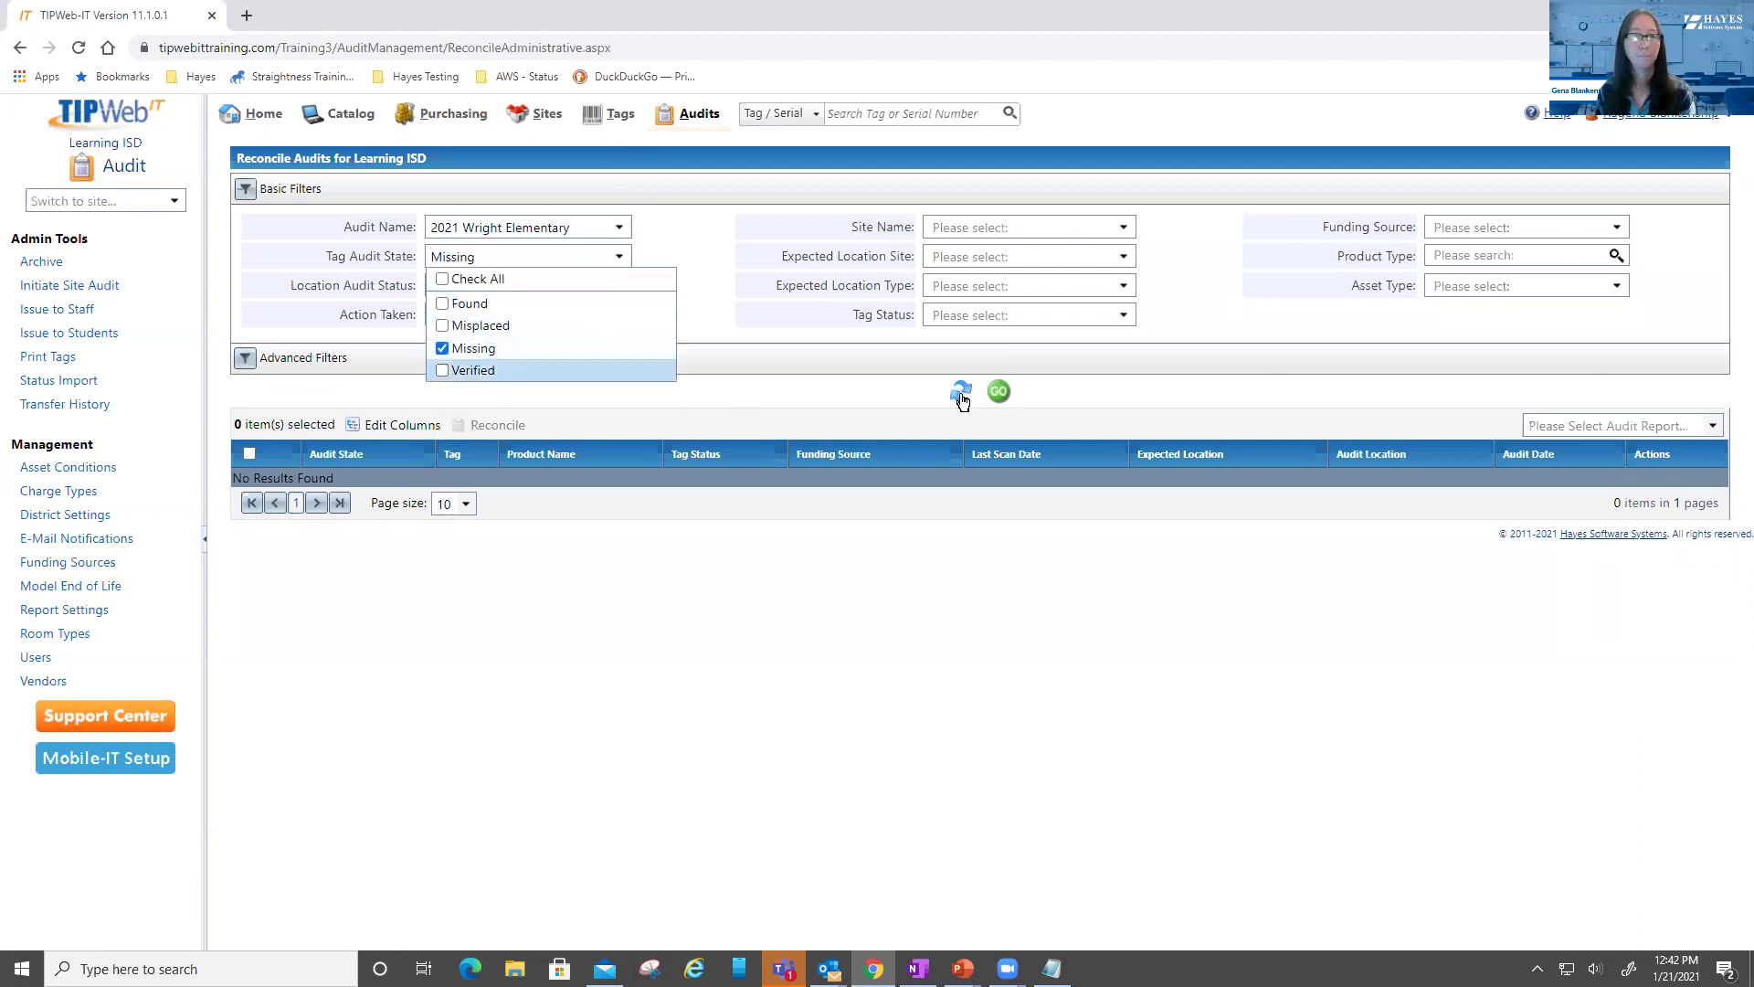
click(999, 393)
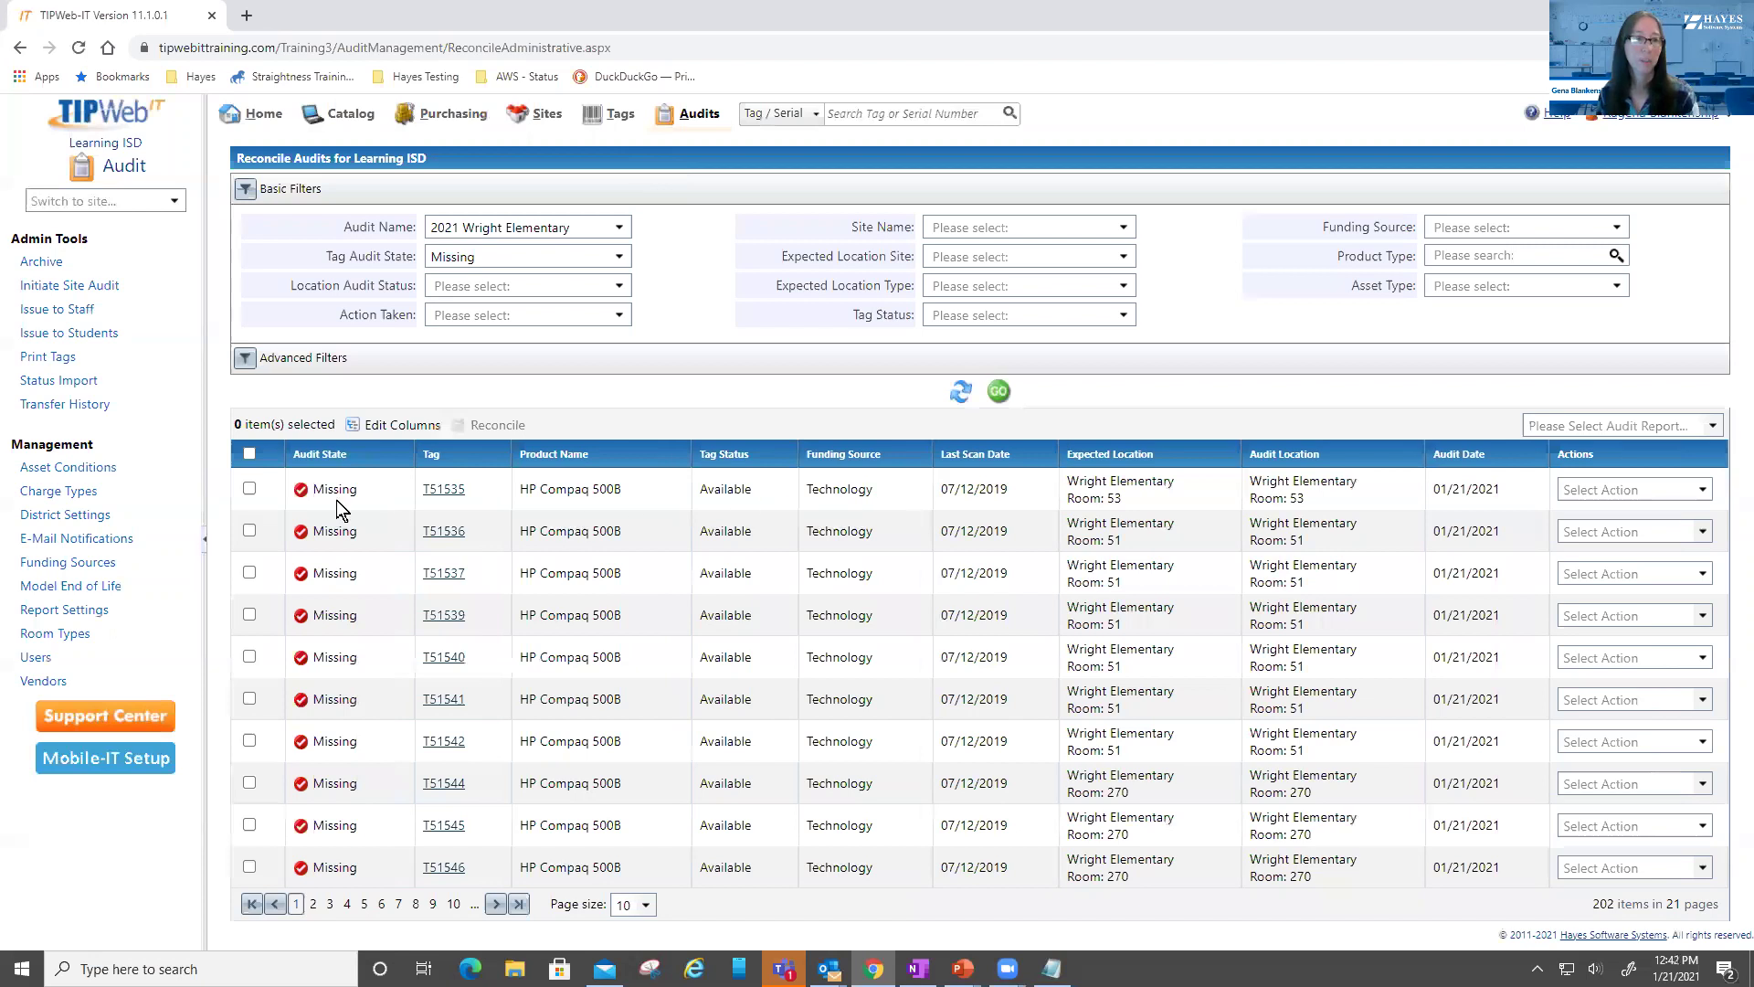
Select all missing tags except T51535 and T51536 for bulk reconciliation with location Room, audit state Missing and action Ignore
click(248, 489)
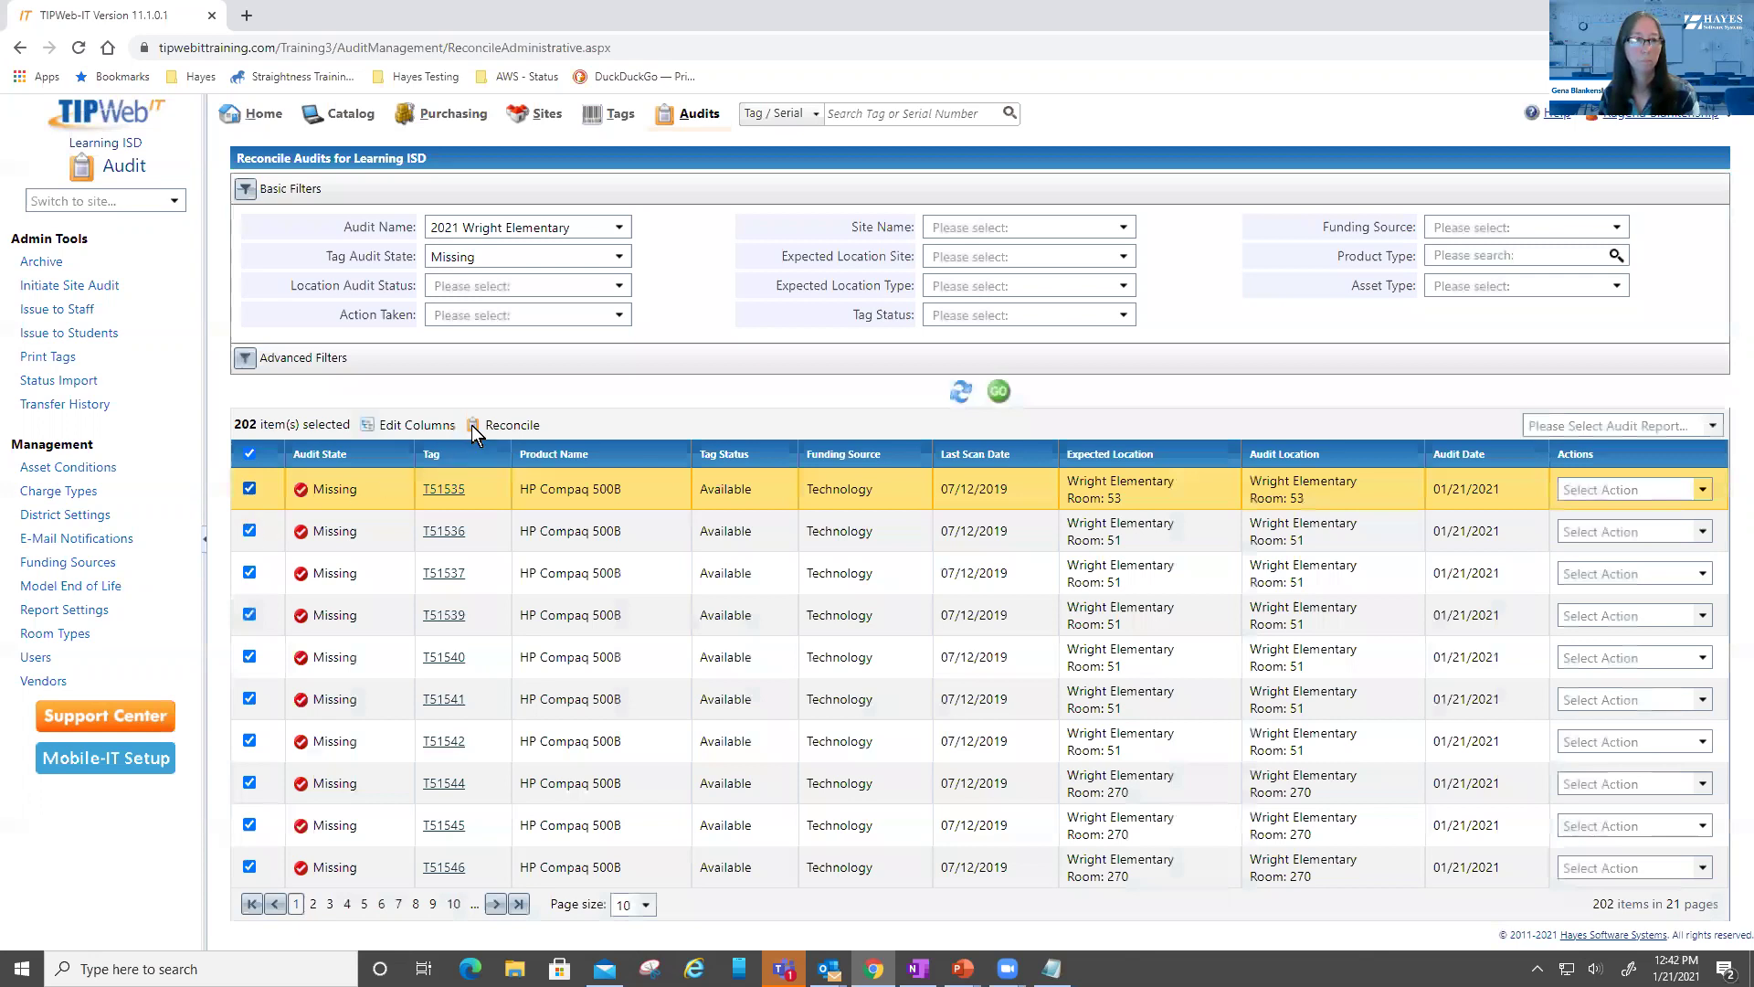
click(472, 425)
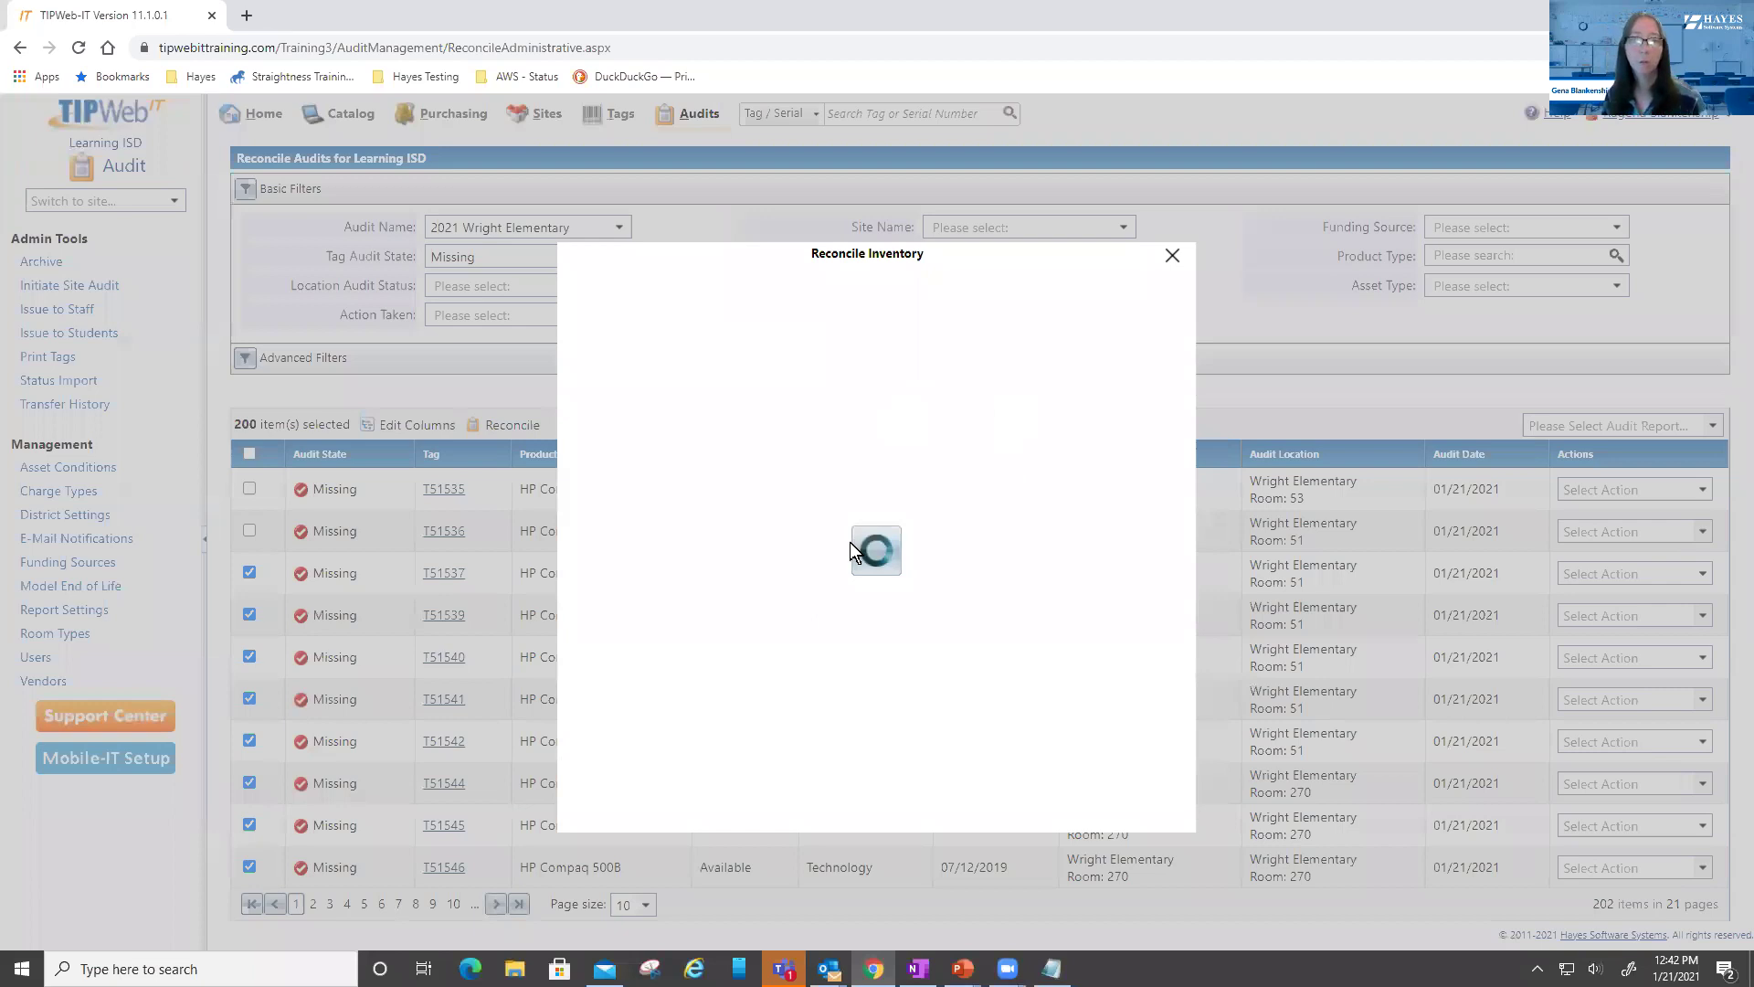
click(822, 545)
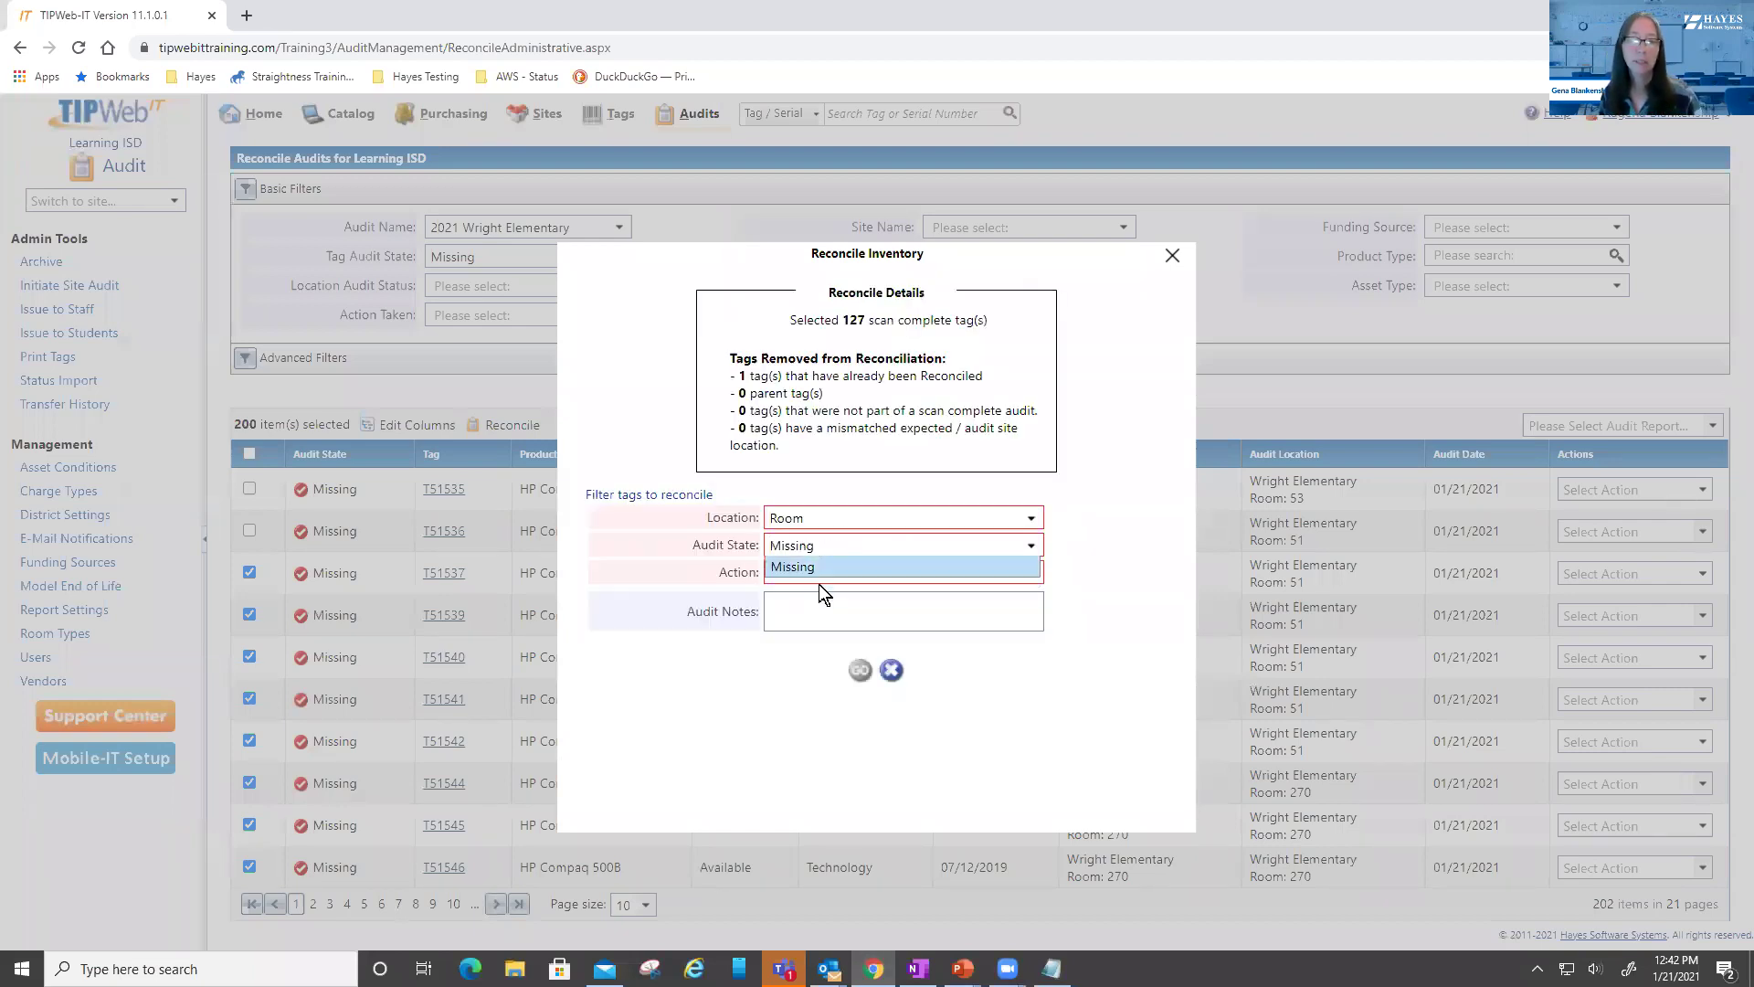
click(819, 585)
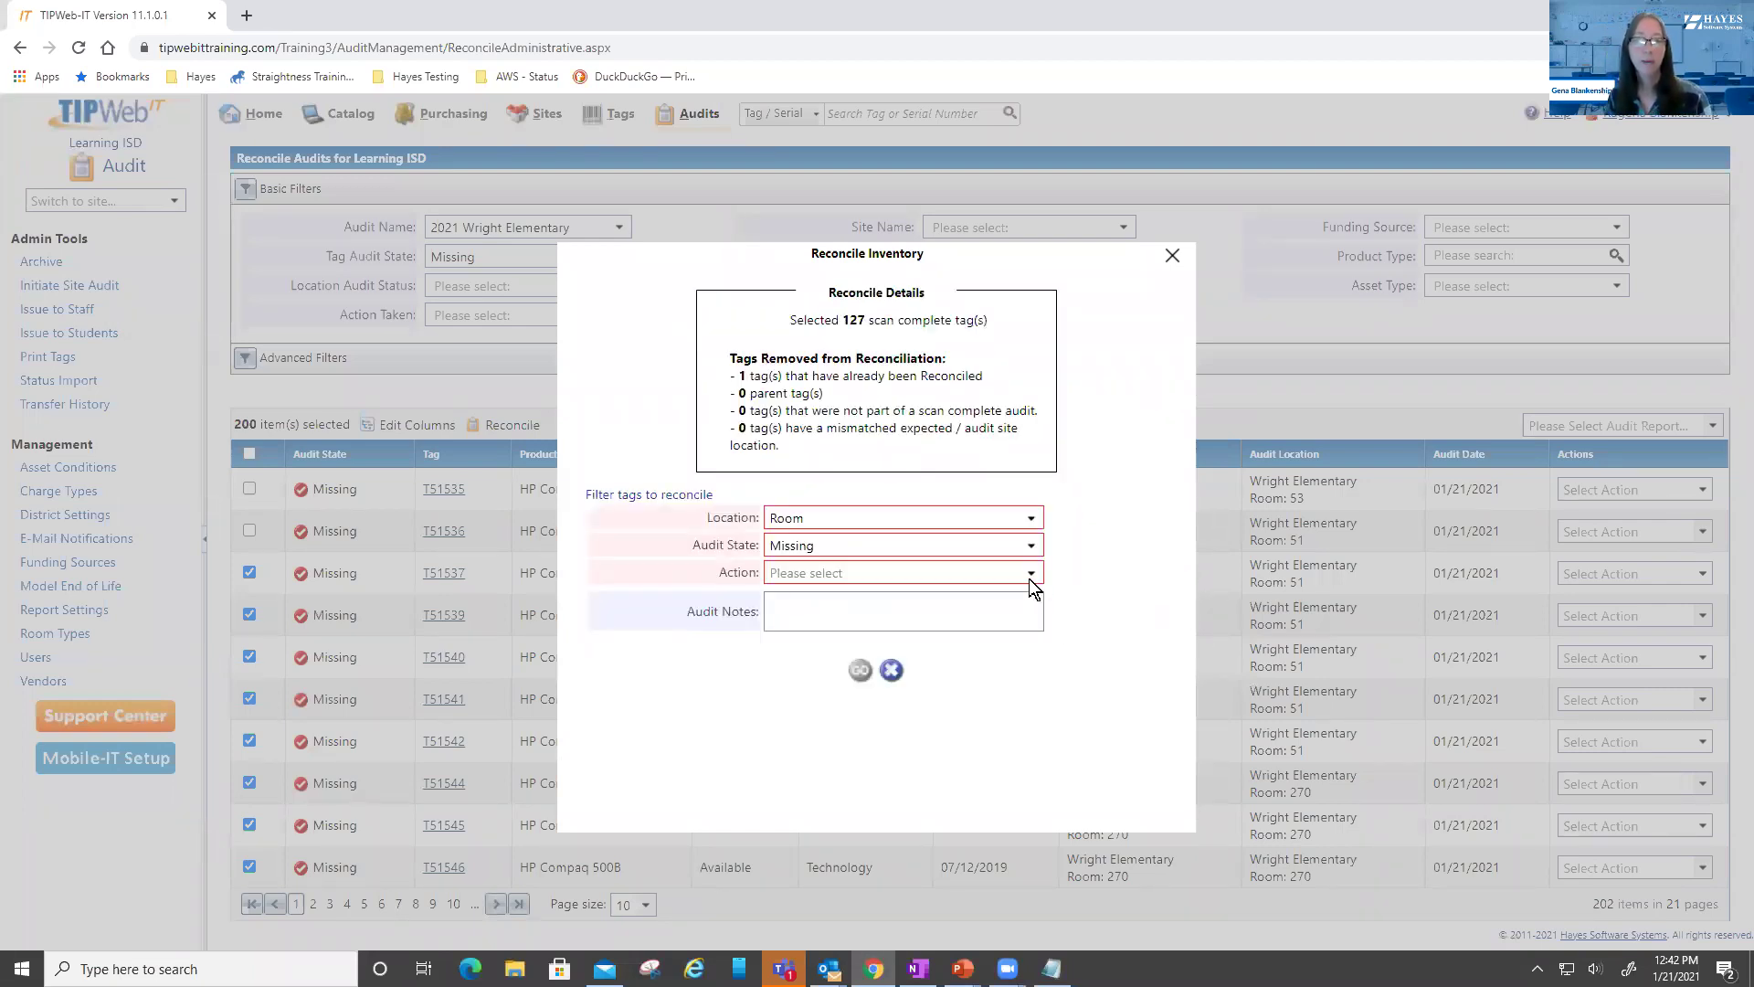
click(1029, 575)
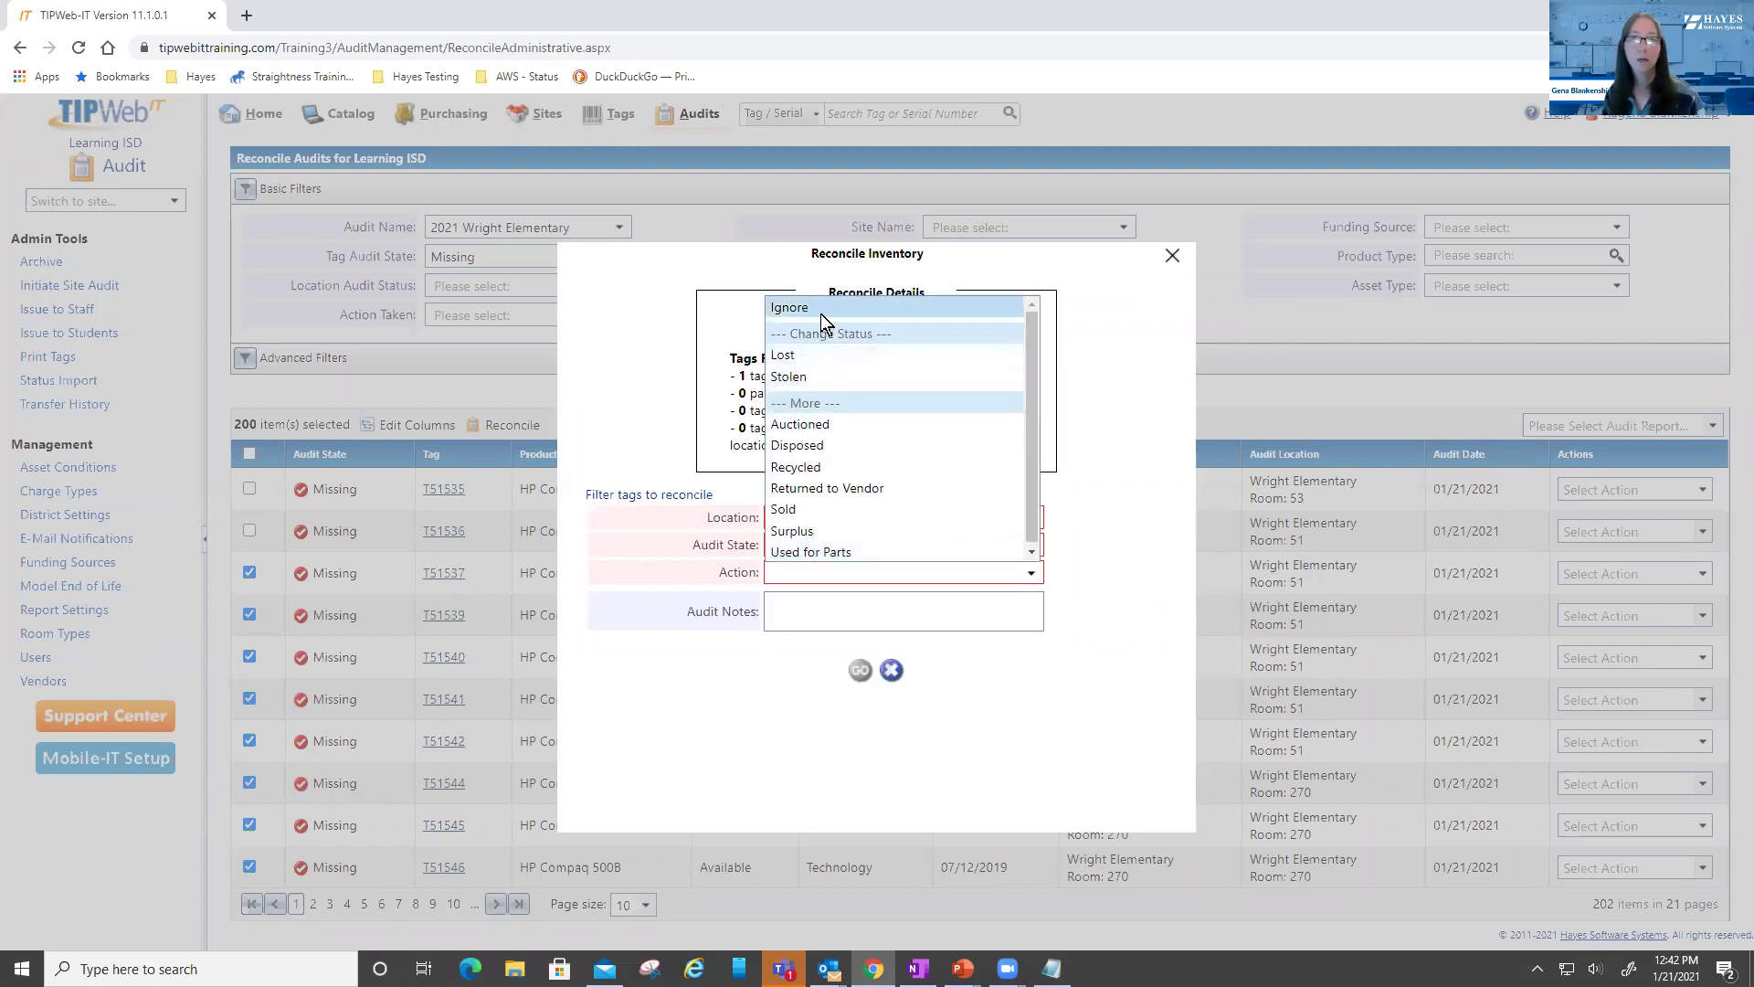
click(820, 314)
Enter the audit note "Found after scanning was complete", run the bulk Ignore of the room tags and approve the inventory update
click(917, 602)
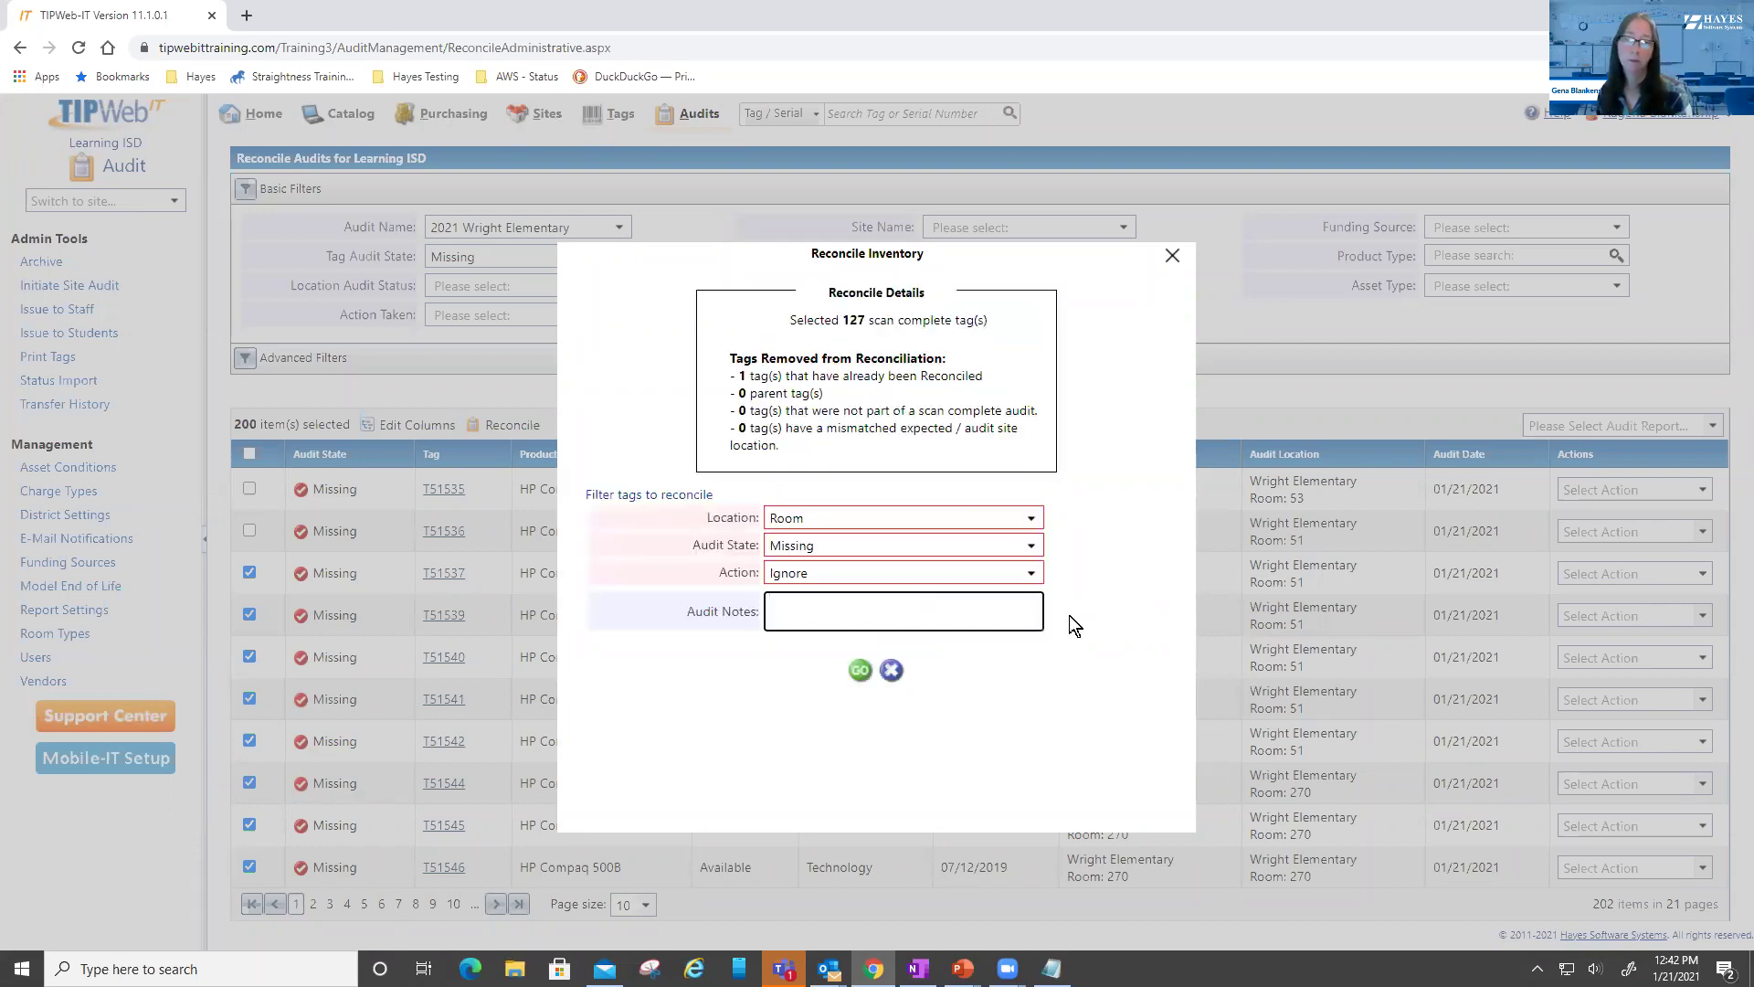
text(Found after scanning was complete)
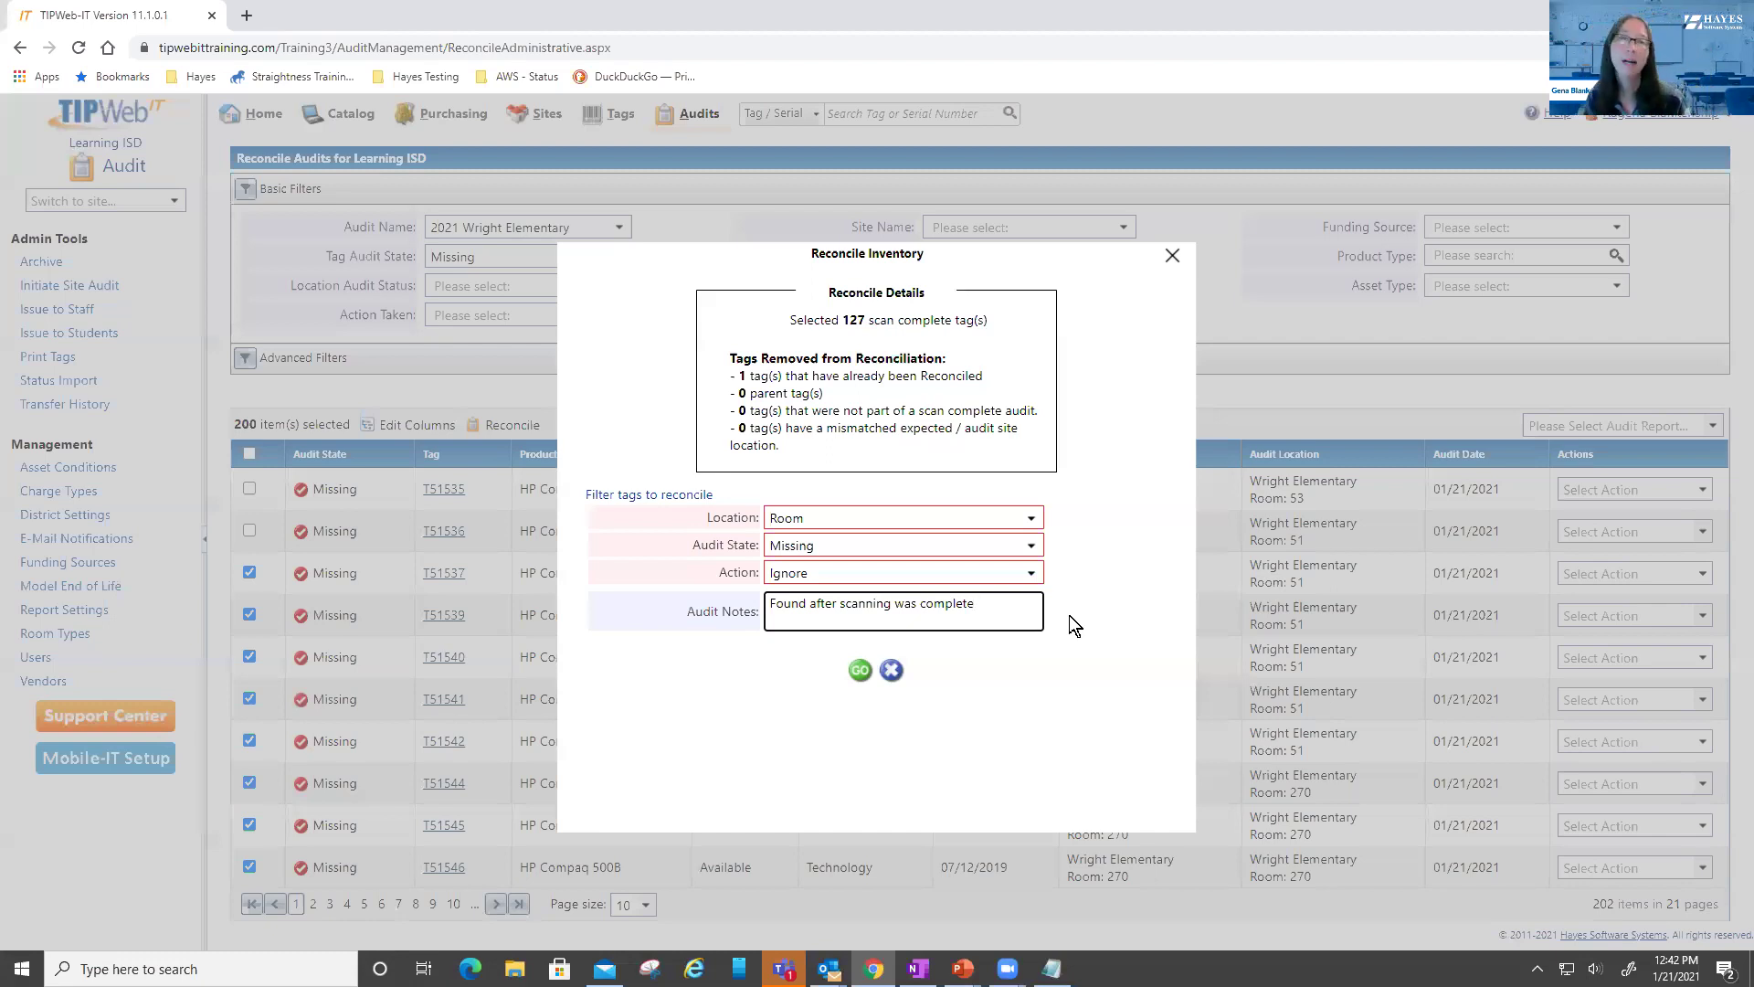
click(860, 670)
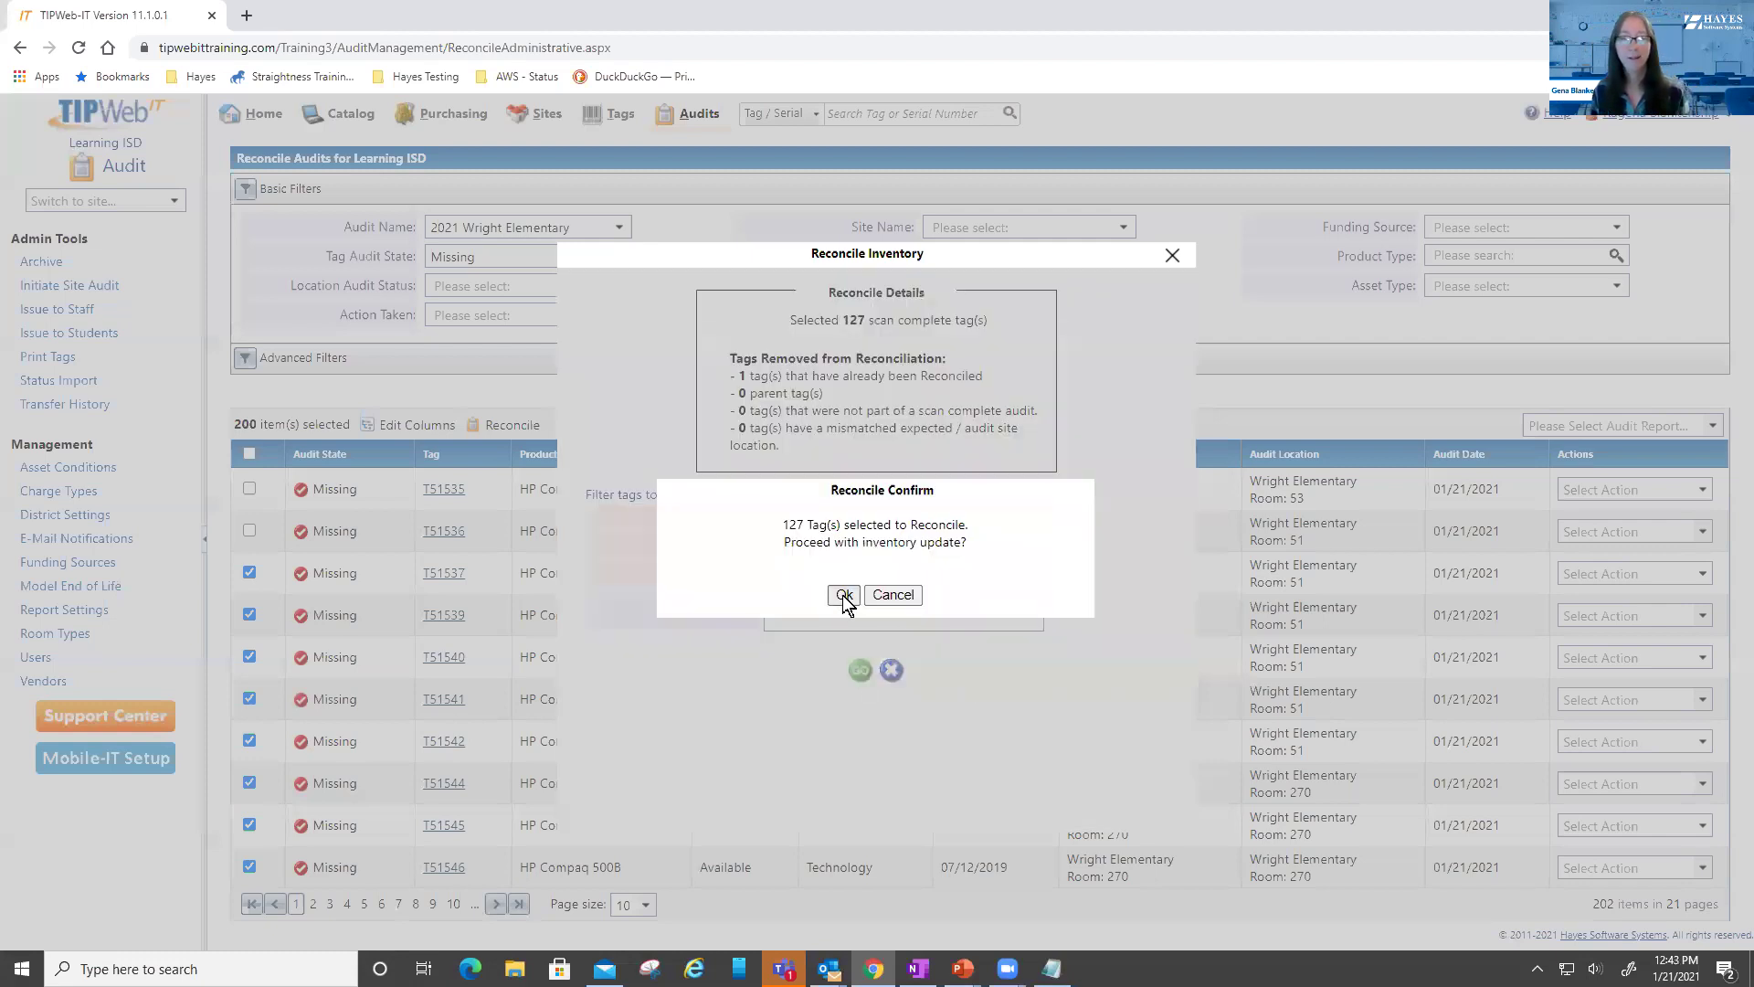
click(844, 595)
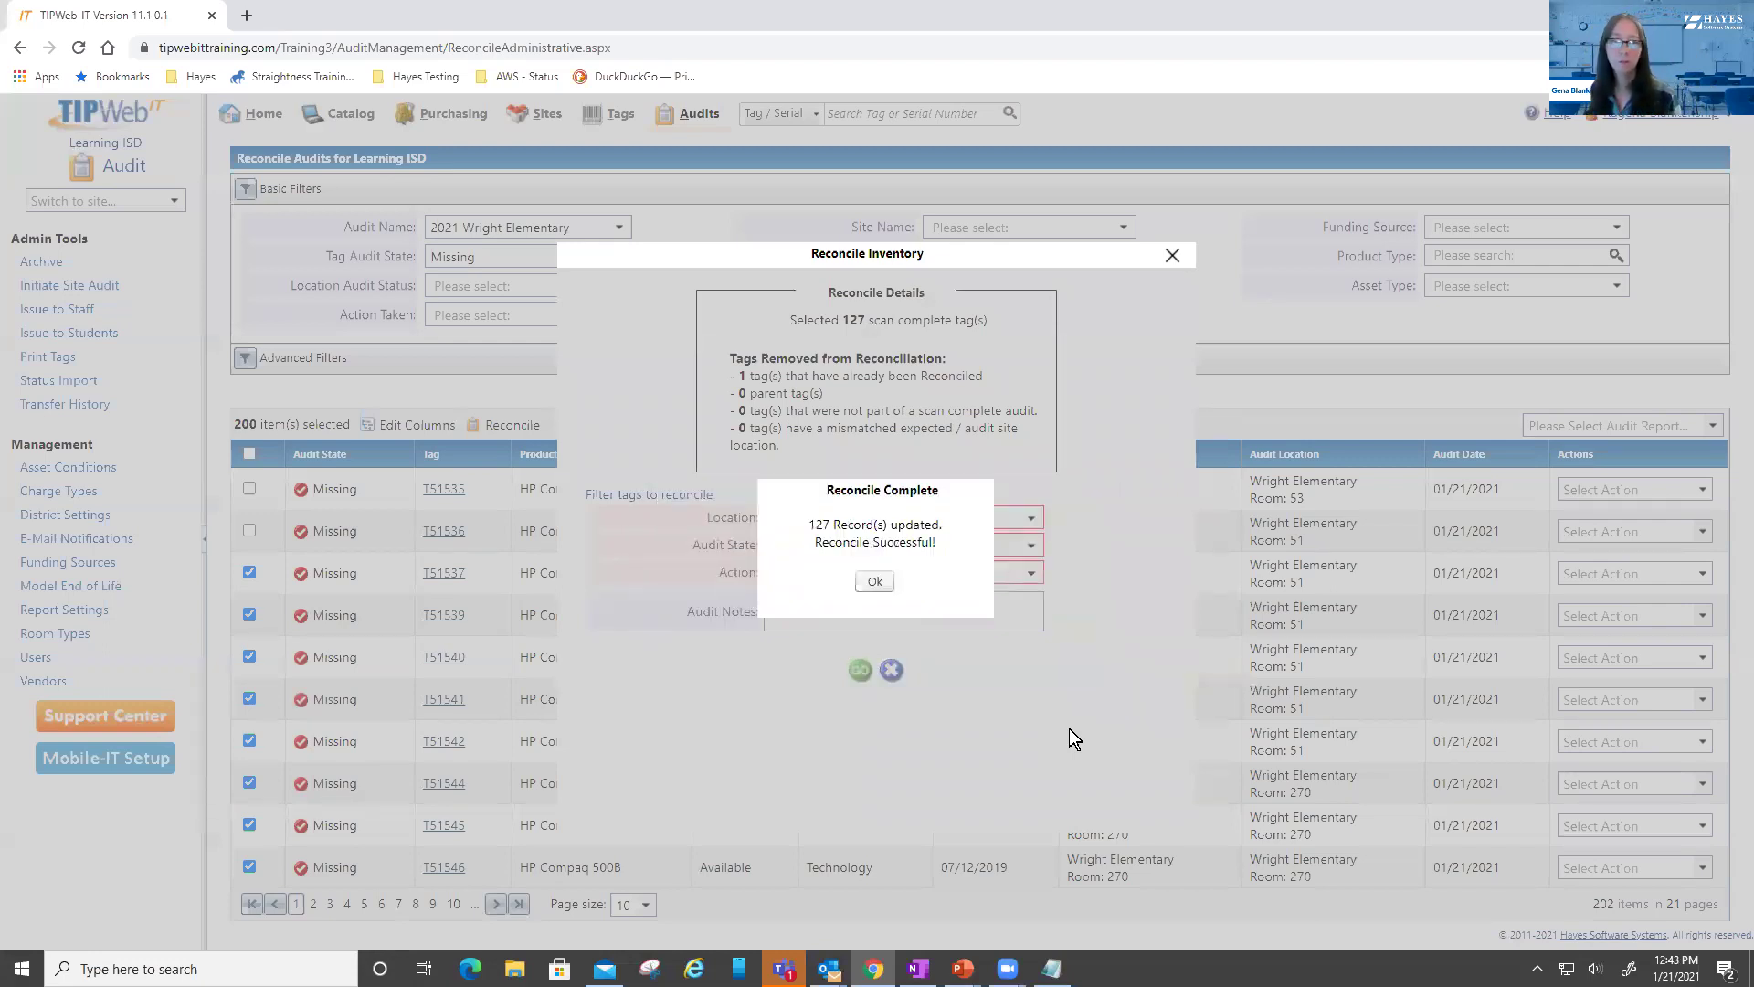
click(887, 581)
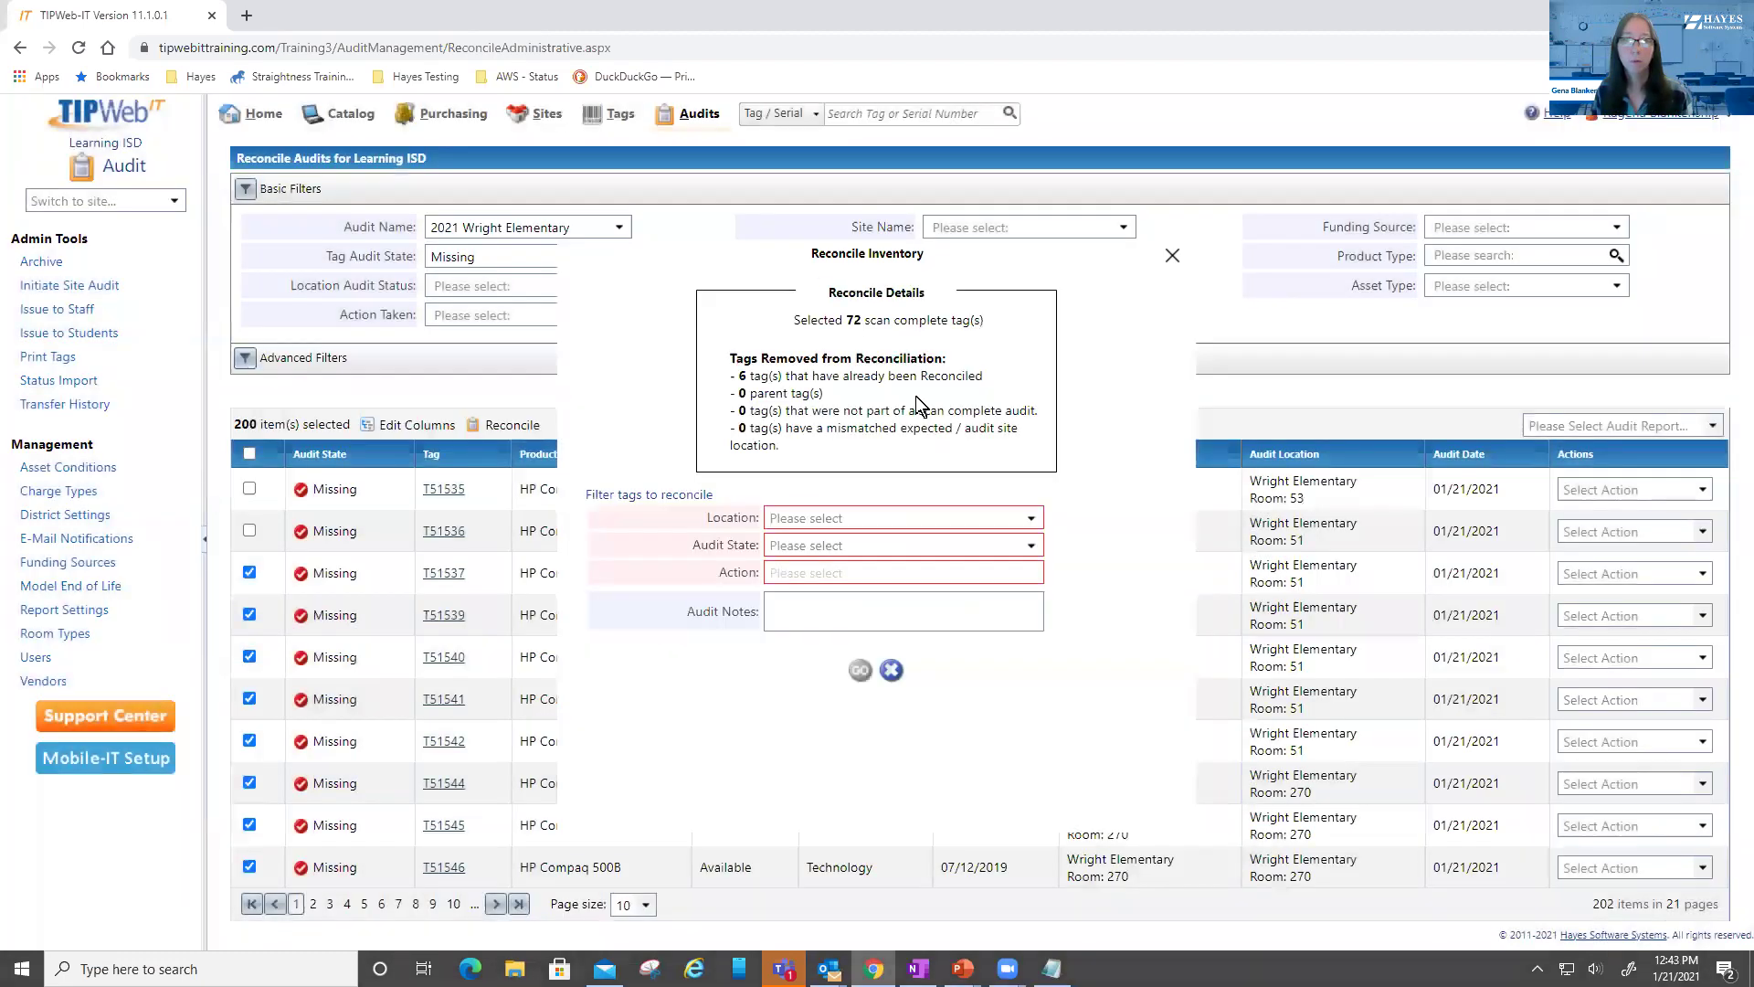
Set the bulk reconciliation to location Staff, audit state Missing and action Ignore
click(1030, 518)
click(809, 556)
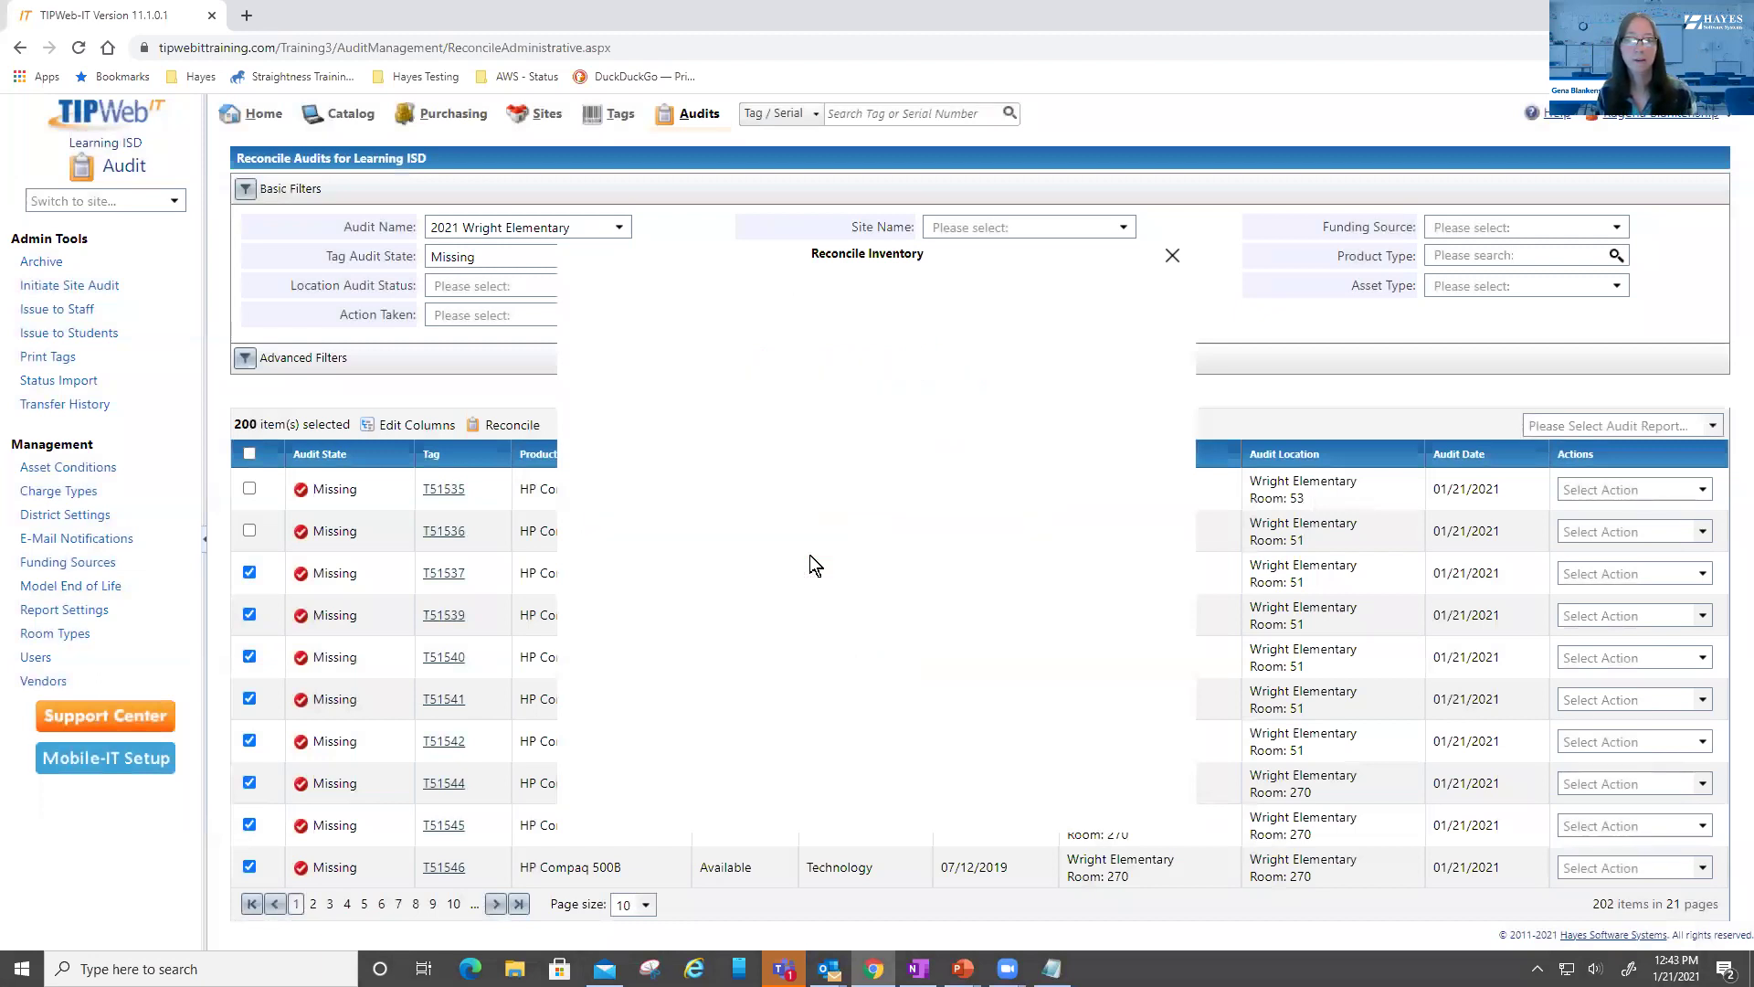
click(813, 545)
click(820, 591)
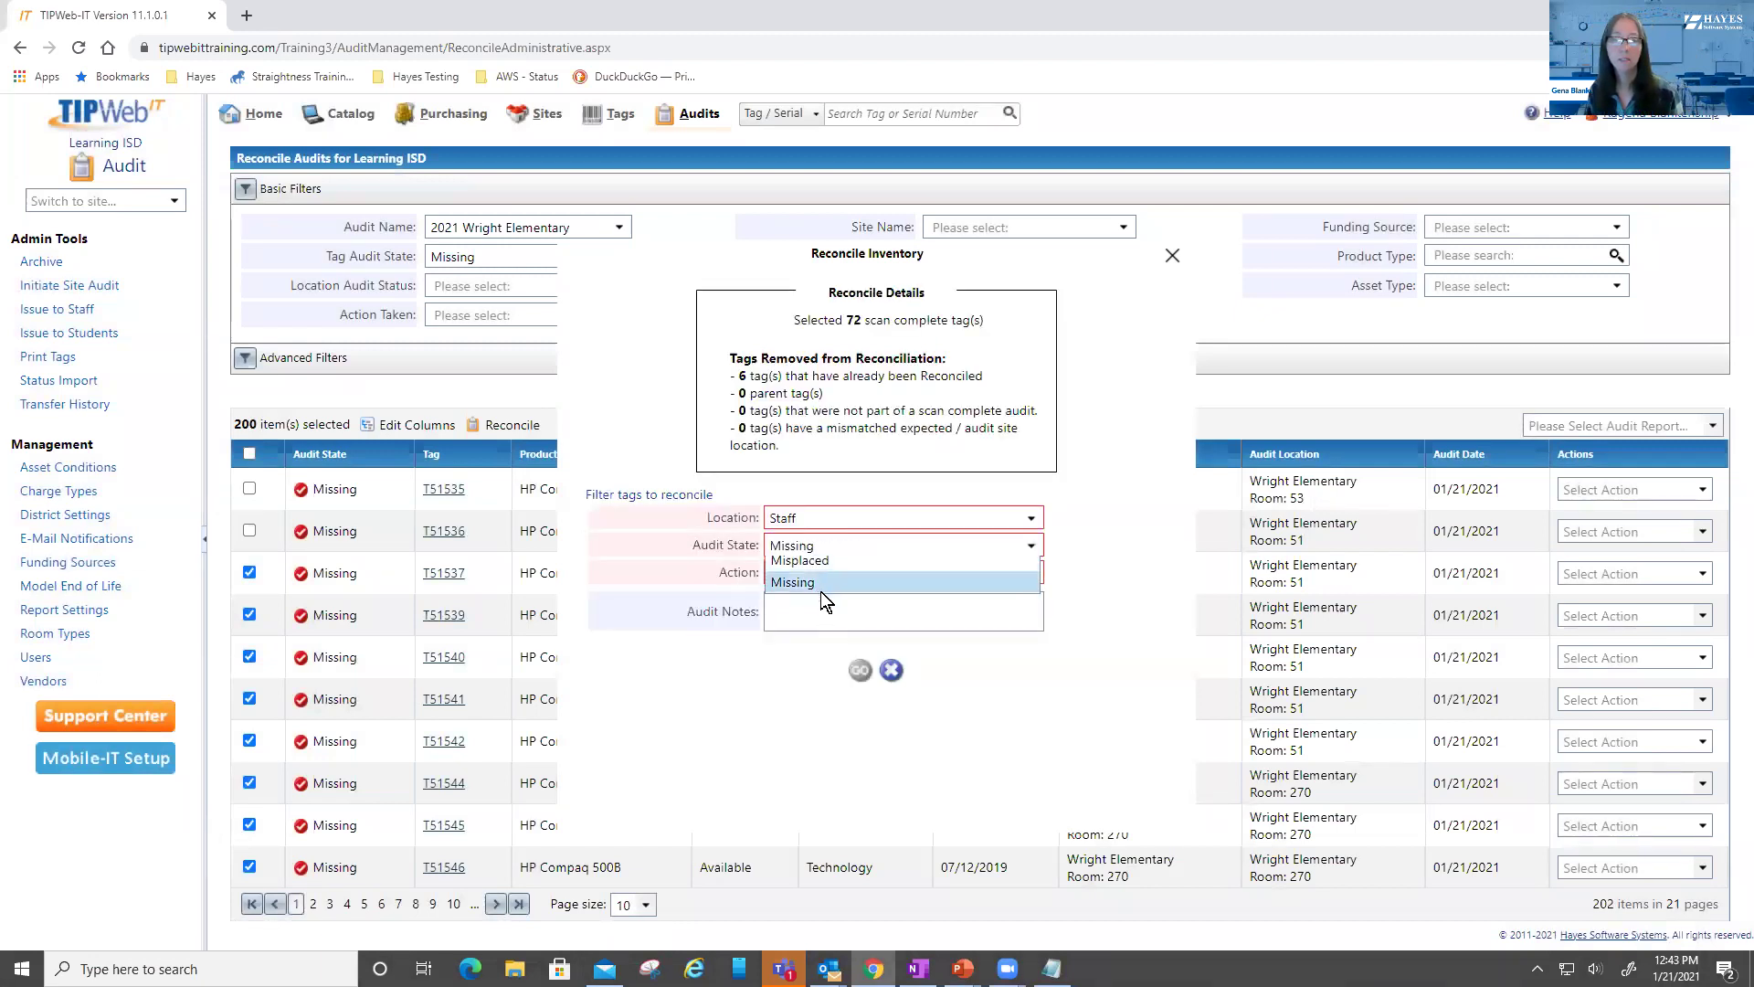
click(830, 574)
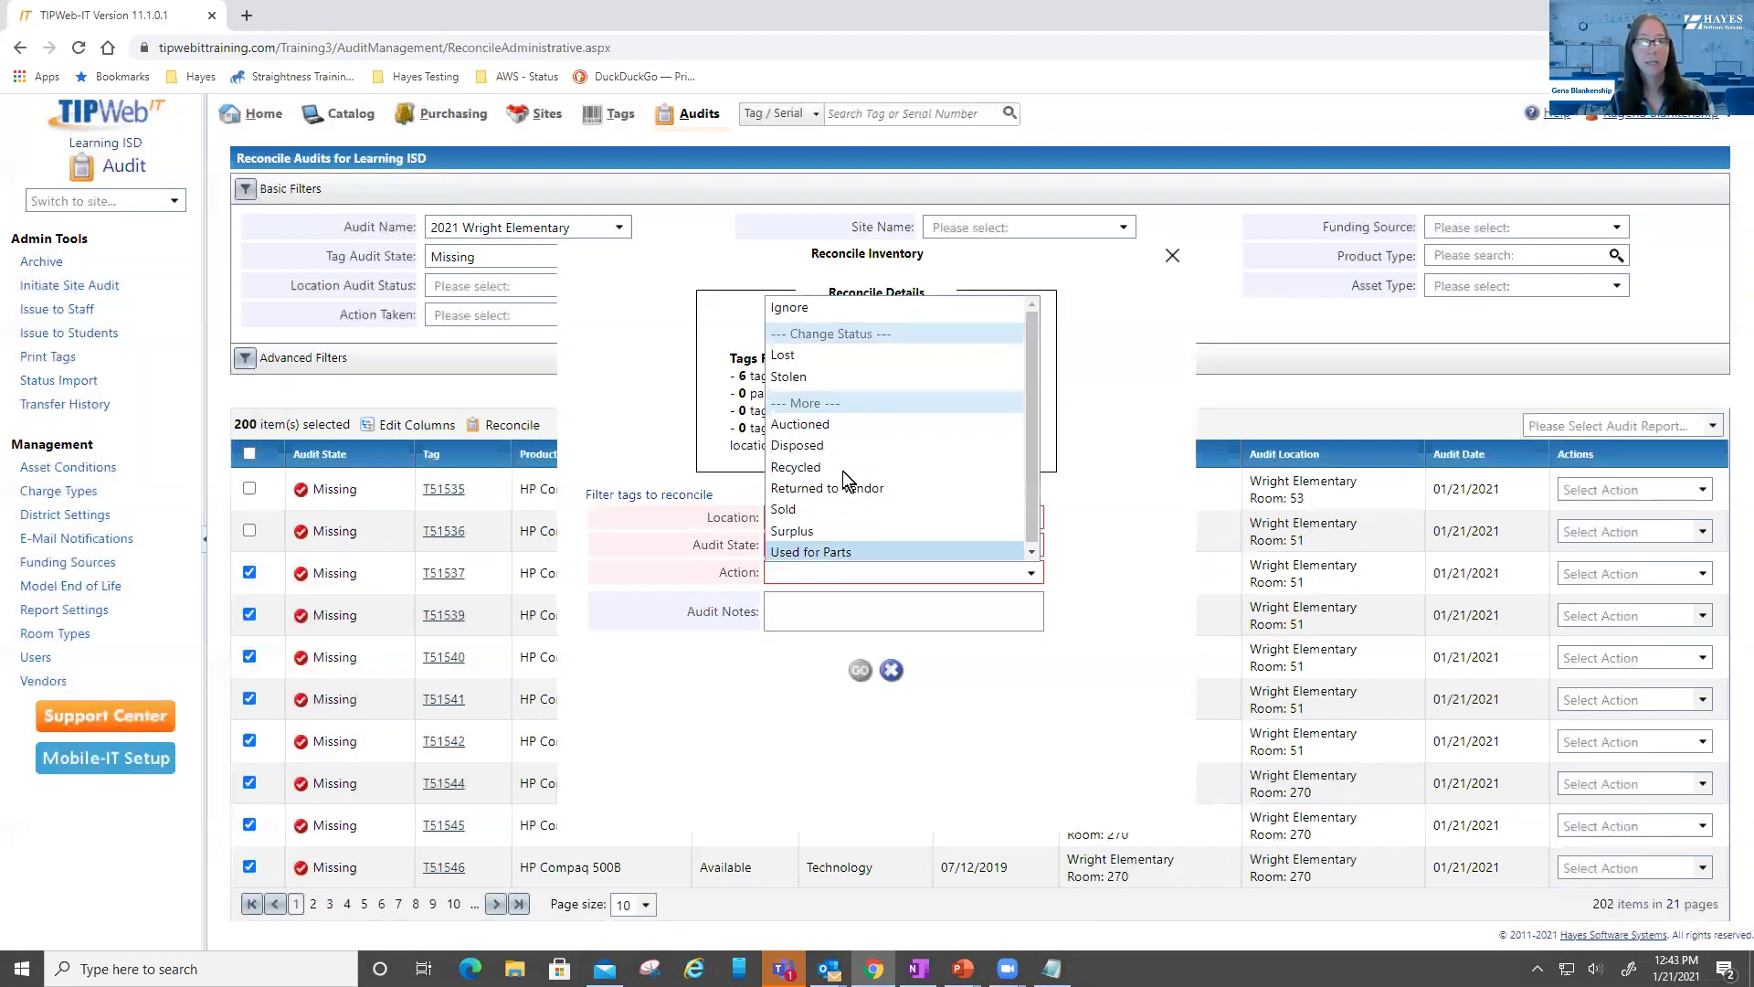
click(839, 315)
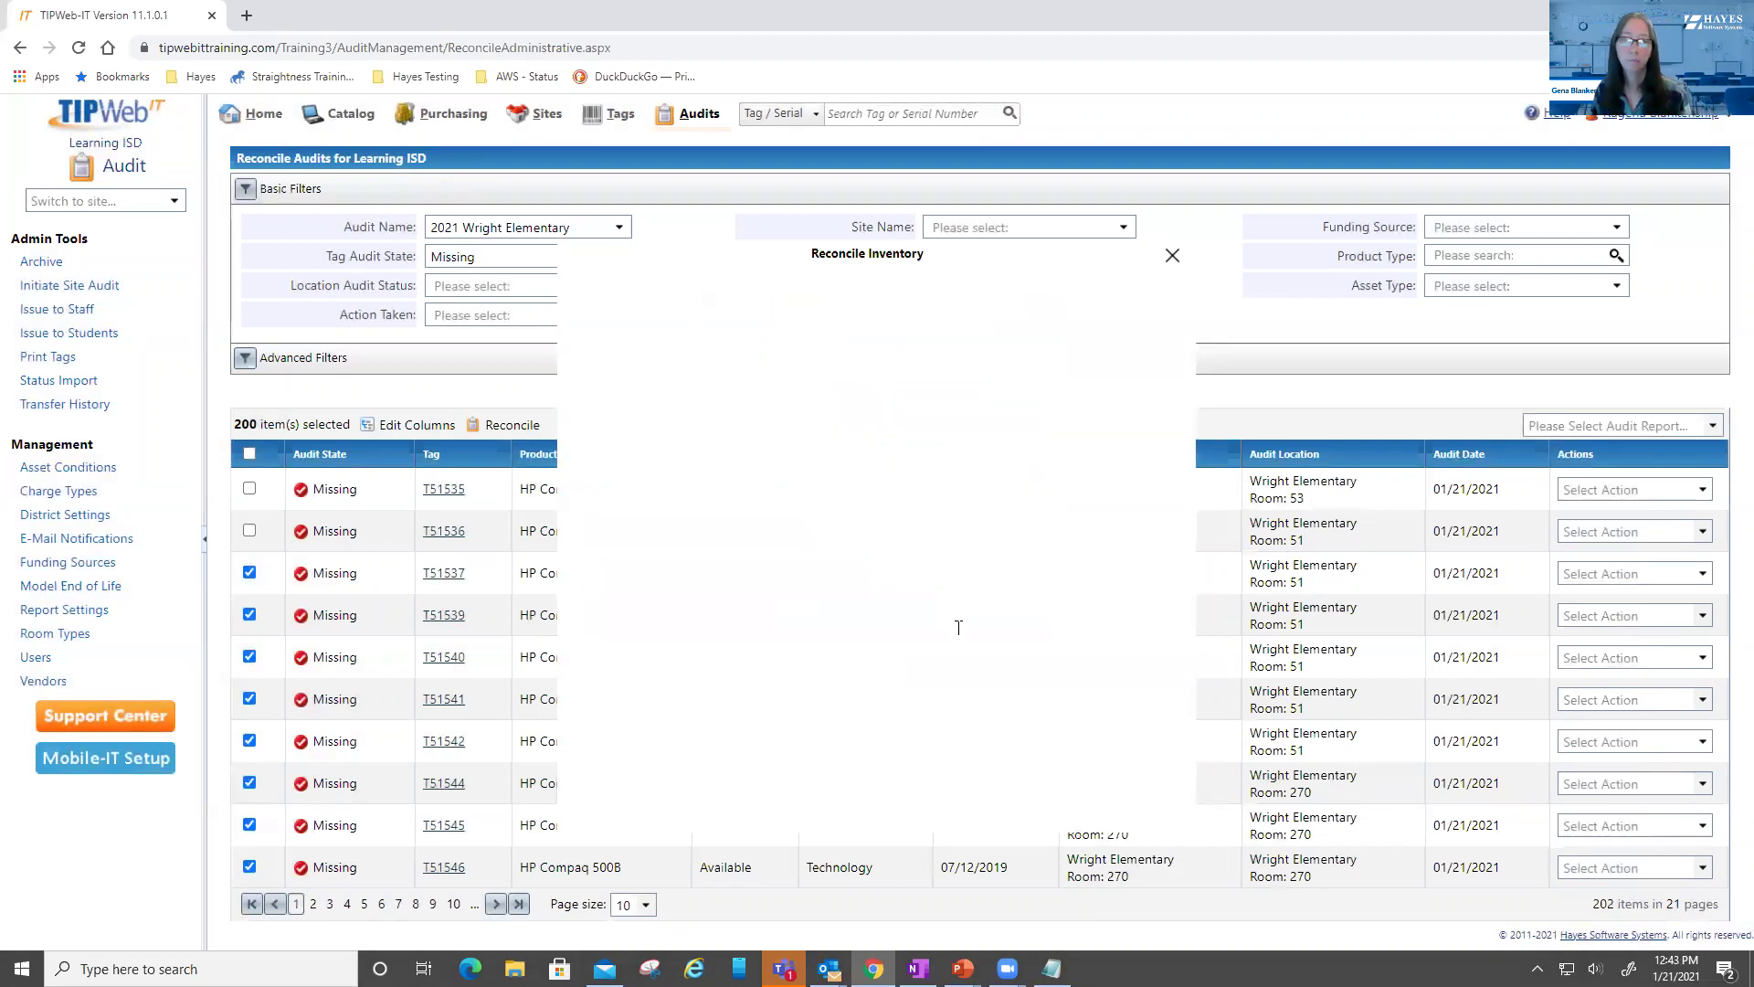
Enter the audit note "Staff member brought for scanning after audit closed", run and approve the bulk Ignore of the staff tags, and close the reconciliation window
click(958, 628)
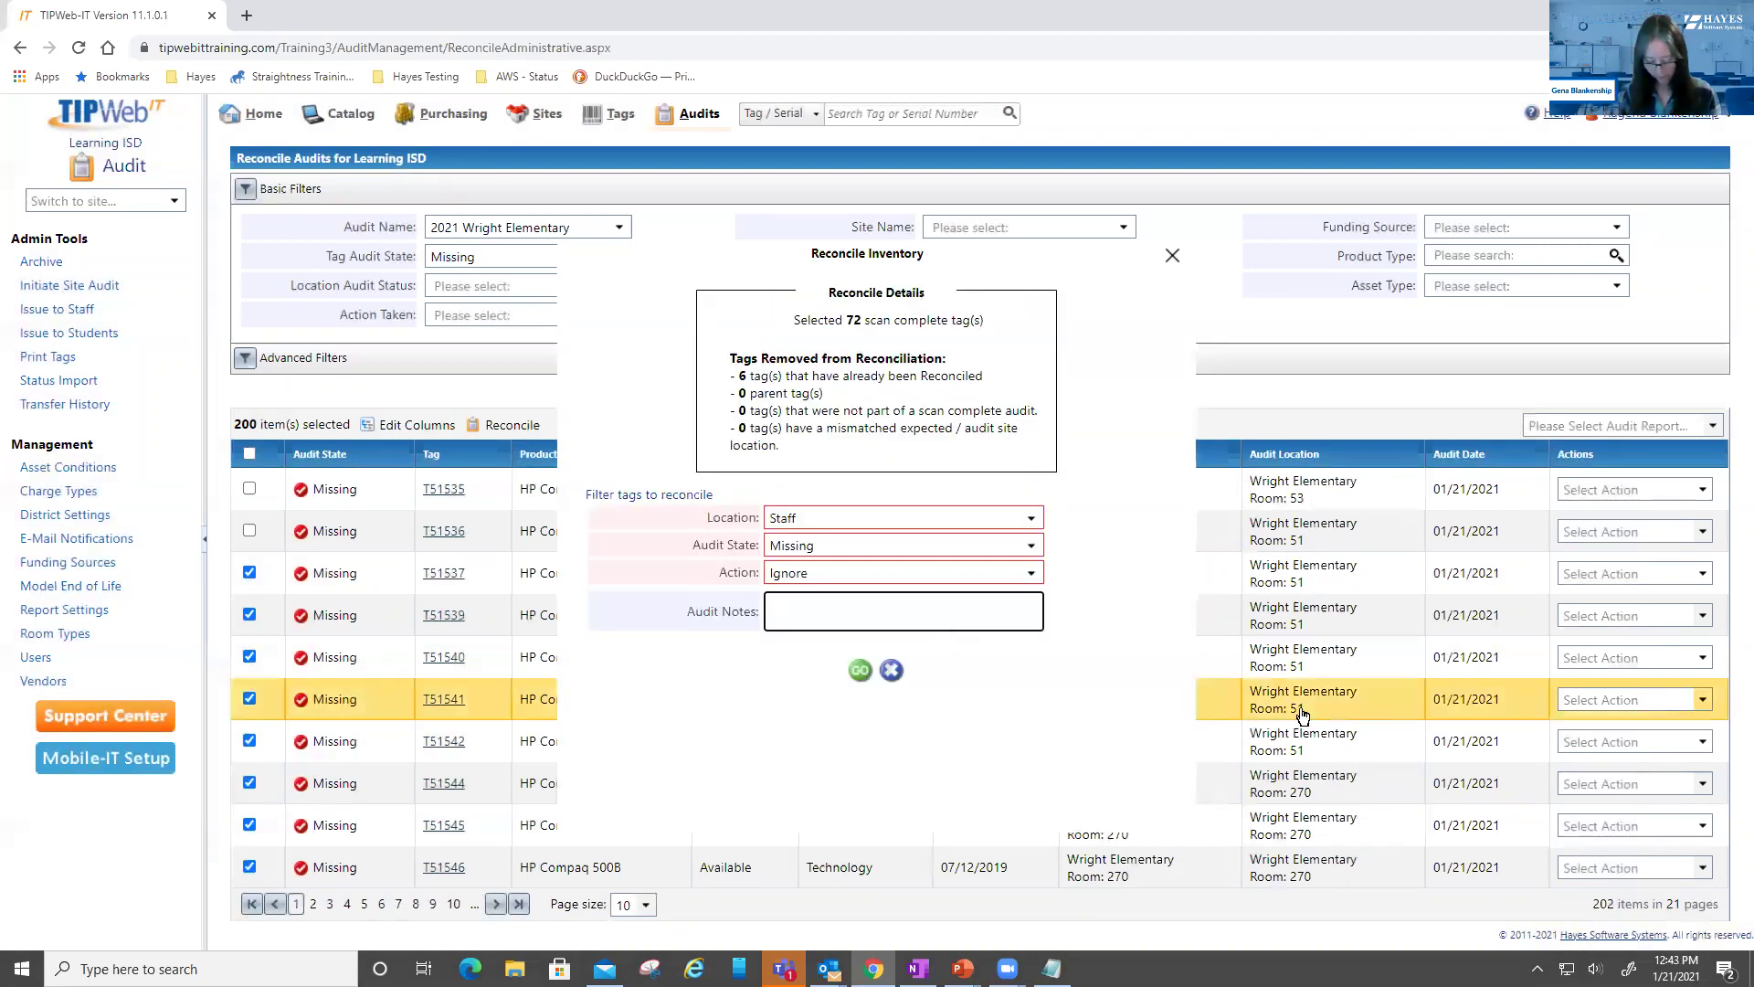
text(Staff member frou)
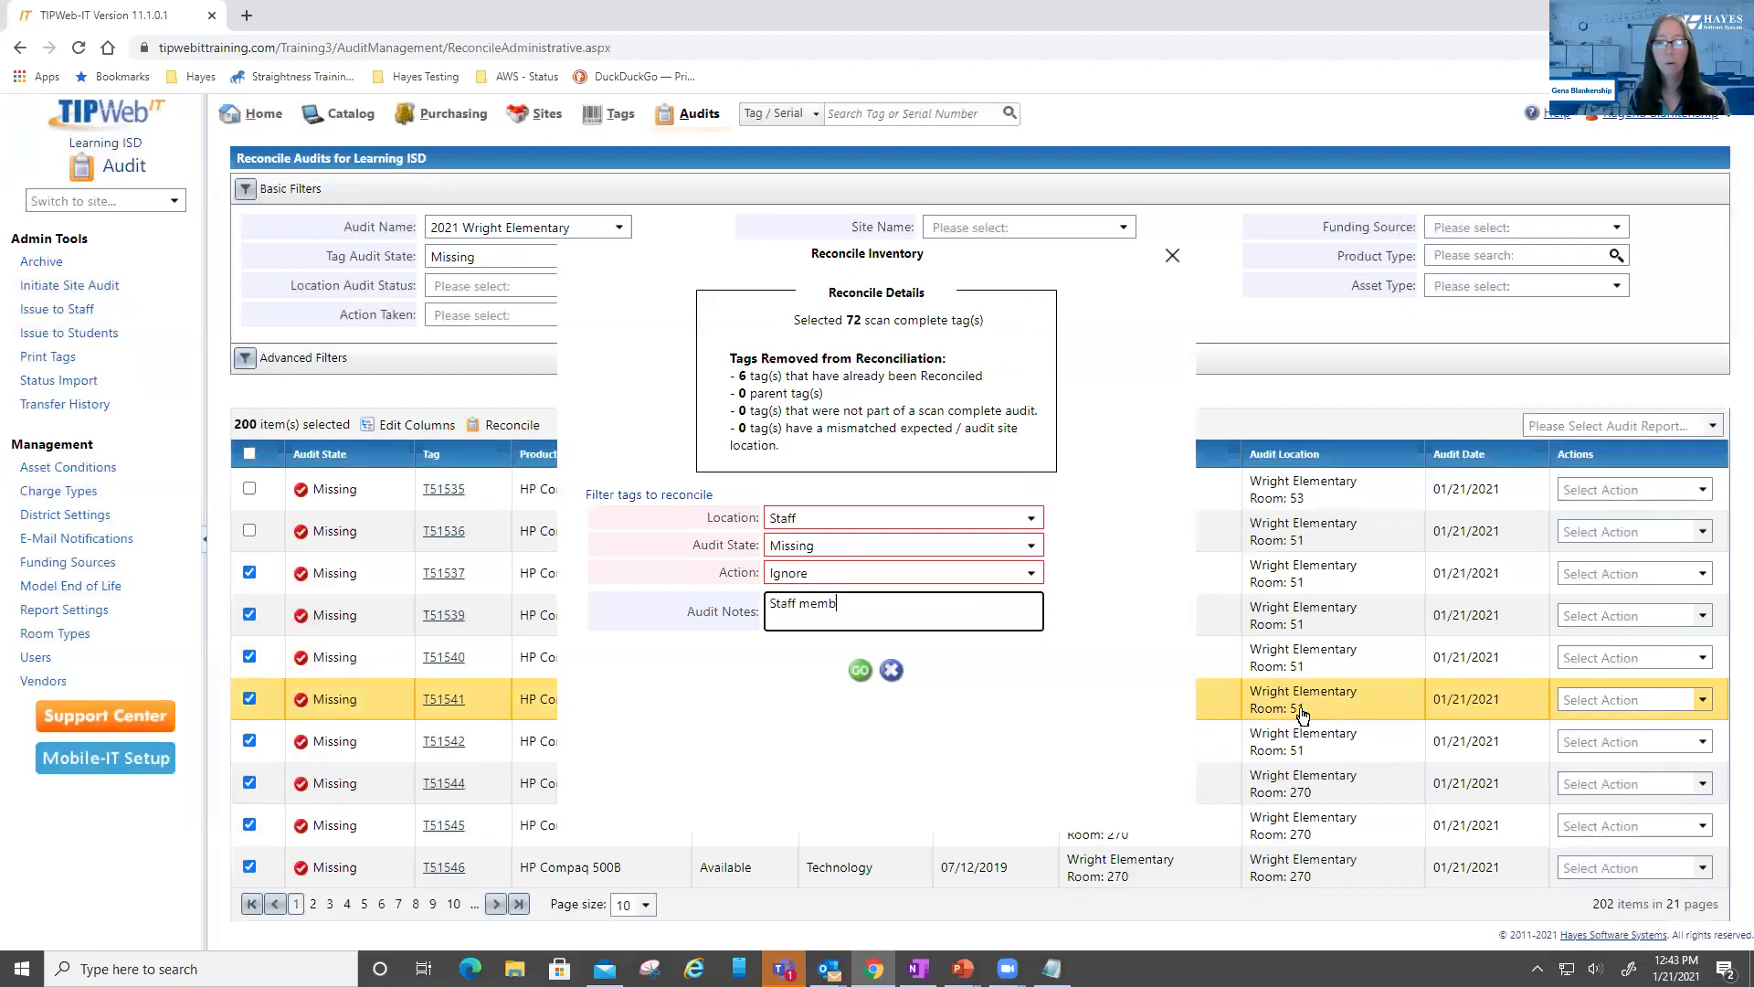
key(BackSpace)
key(BackSpace)
key(BackSpace)
text(brought for scanning after audit closed)
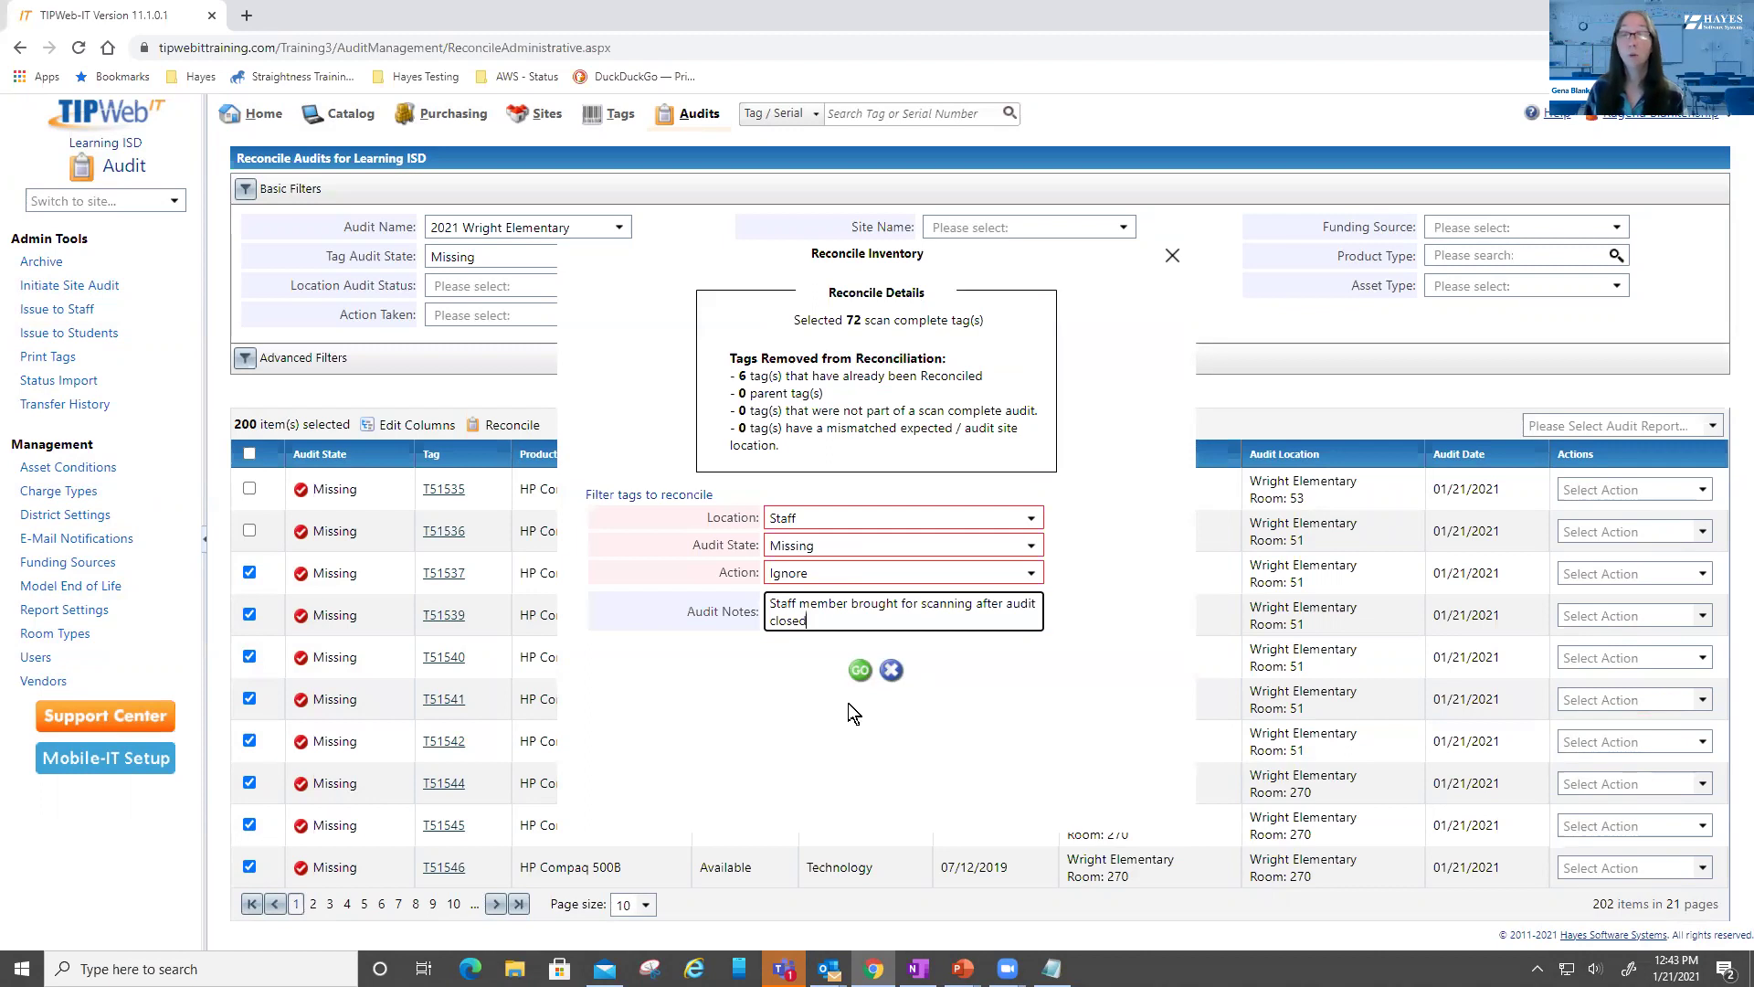
click(858, 670)
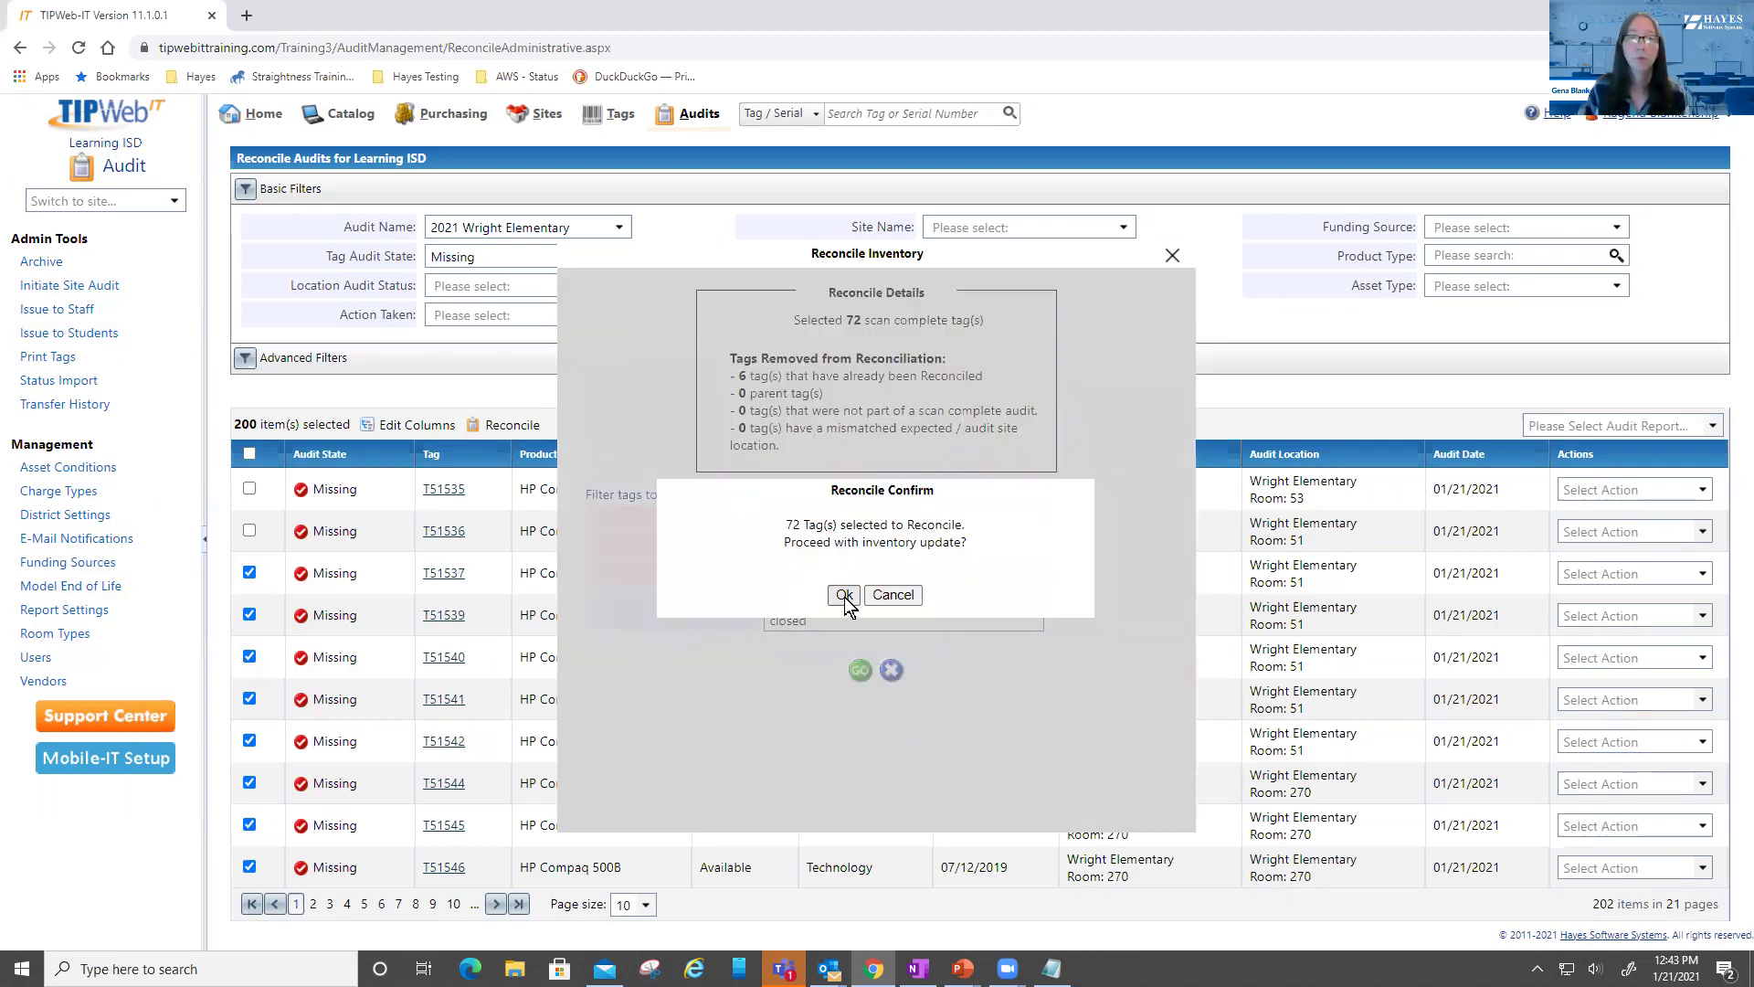
click(844, 596)
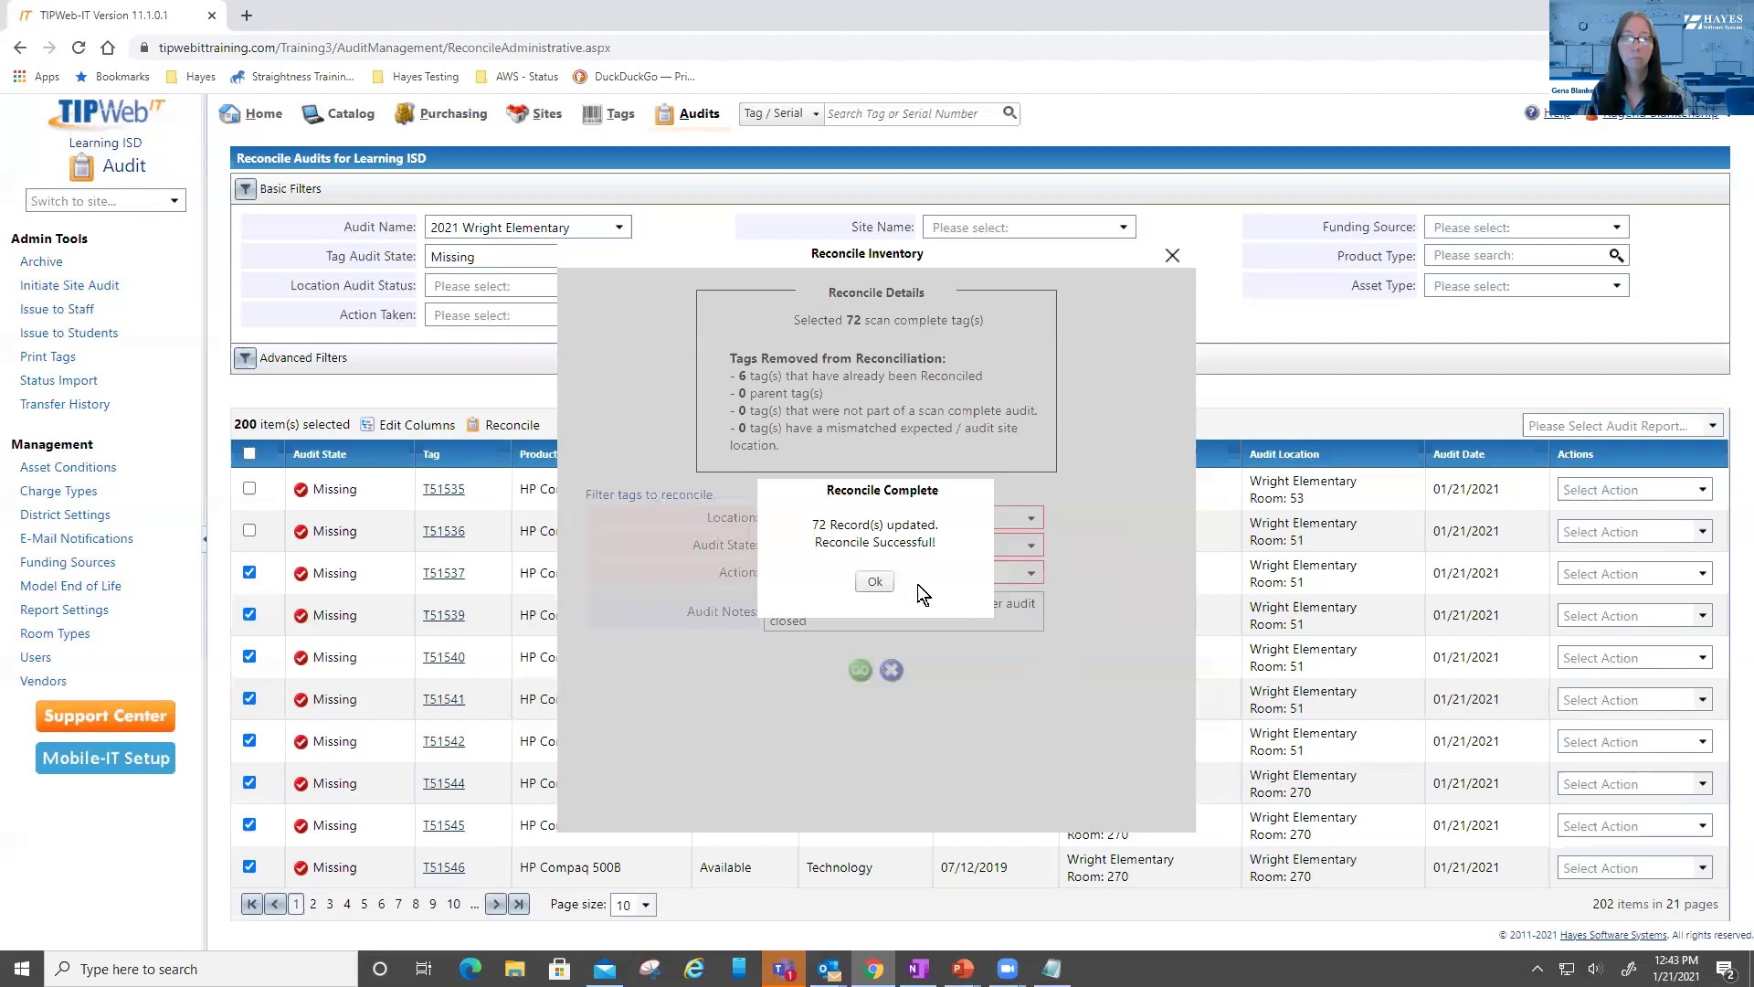
click(884, 581)
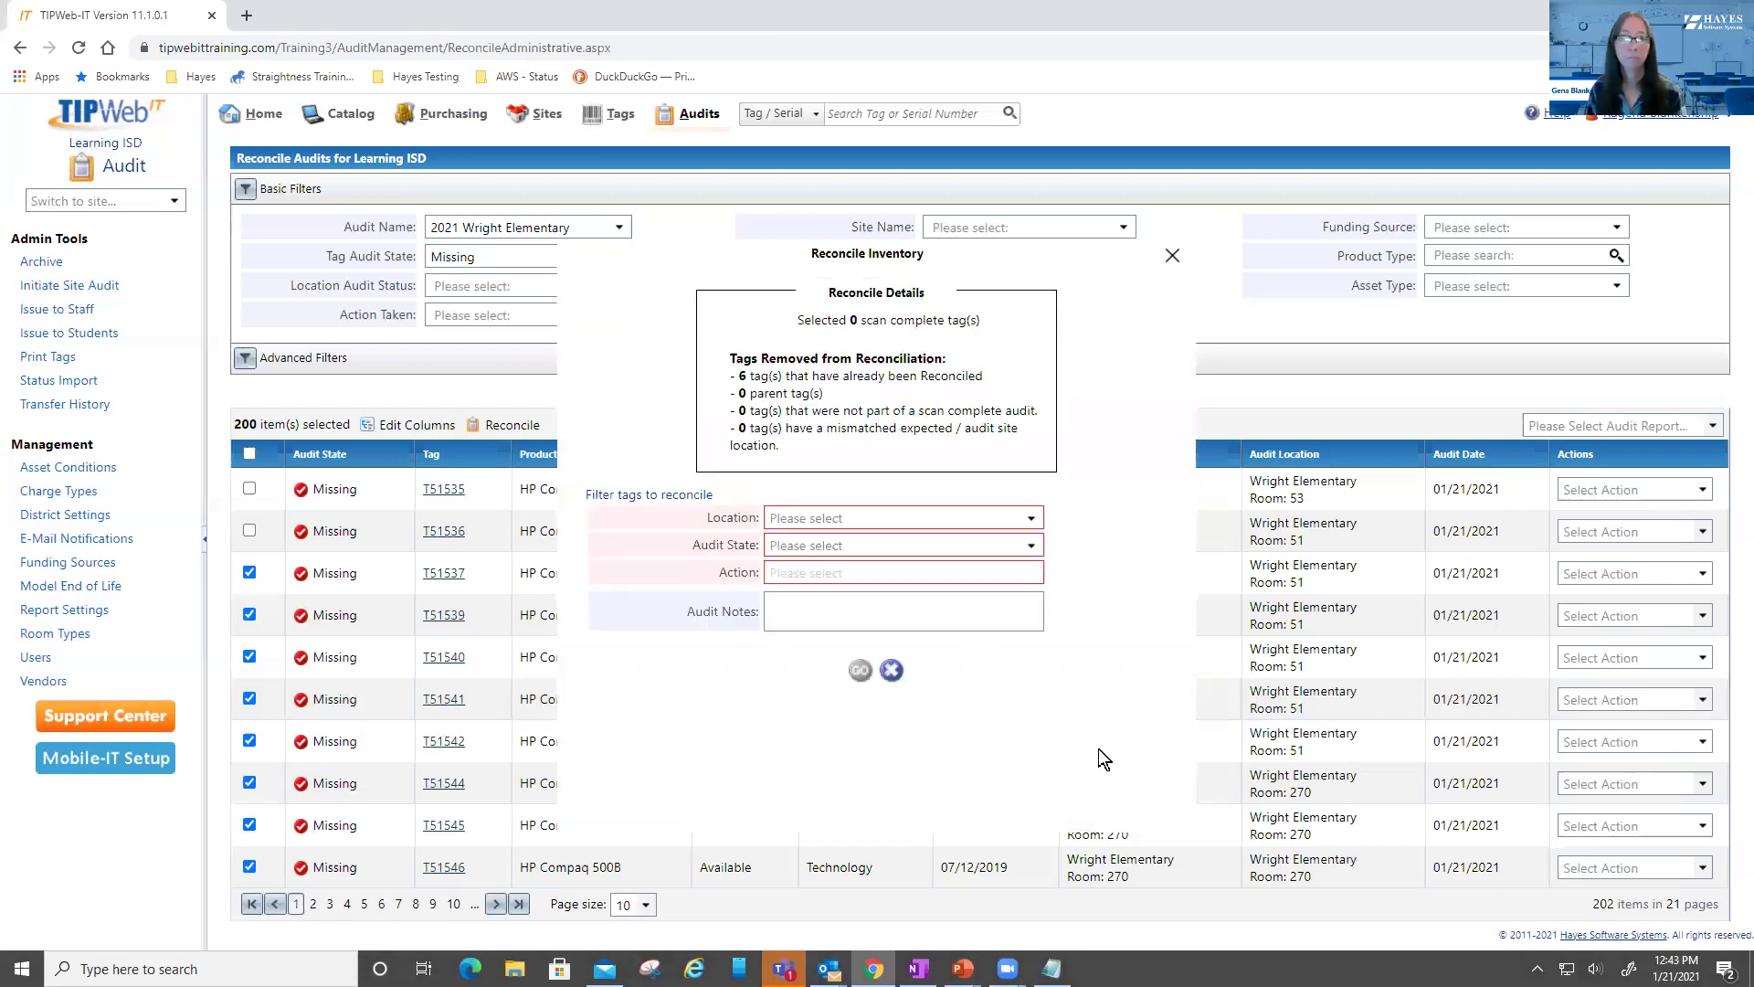
drag(828, 319, 935, 321)
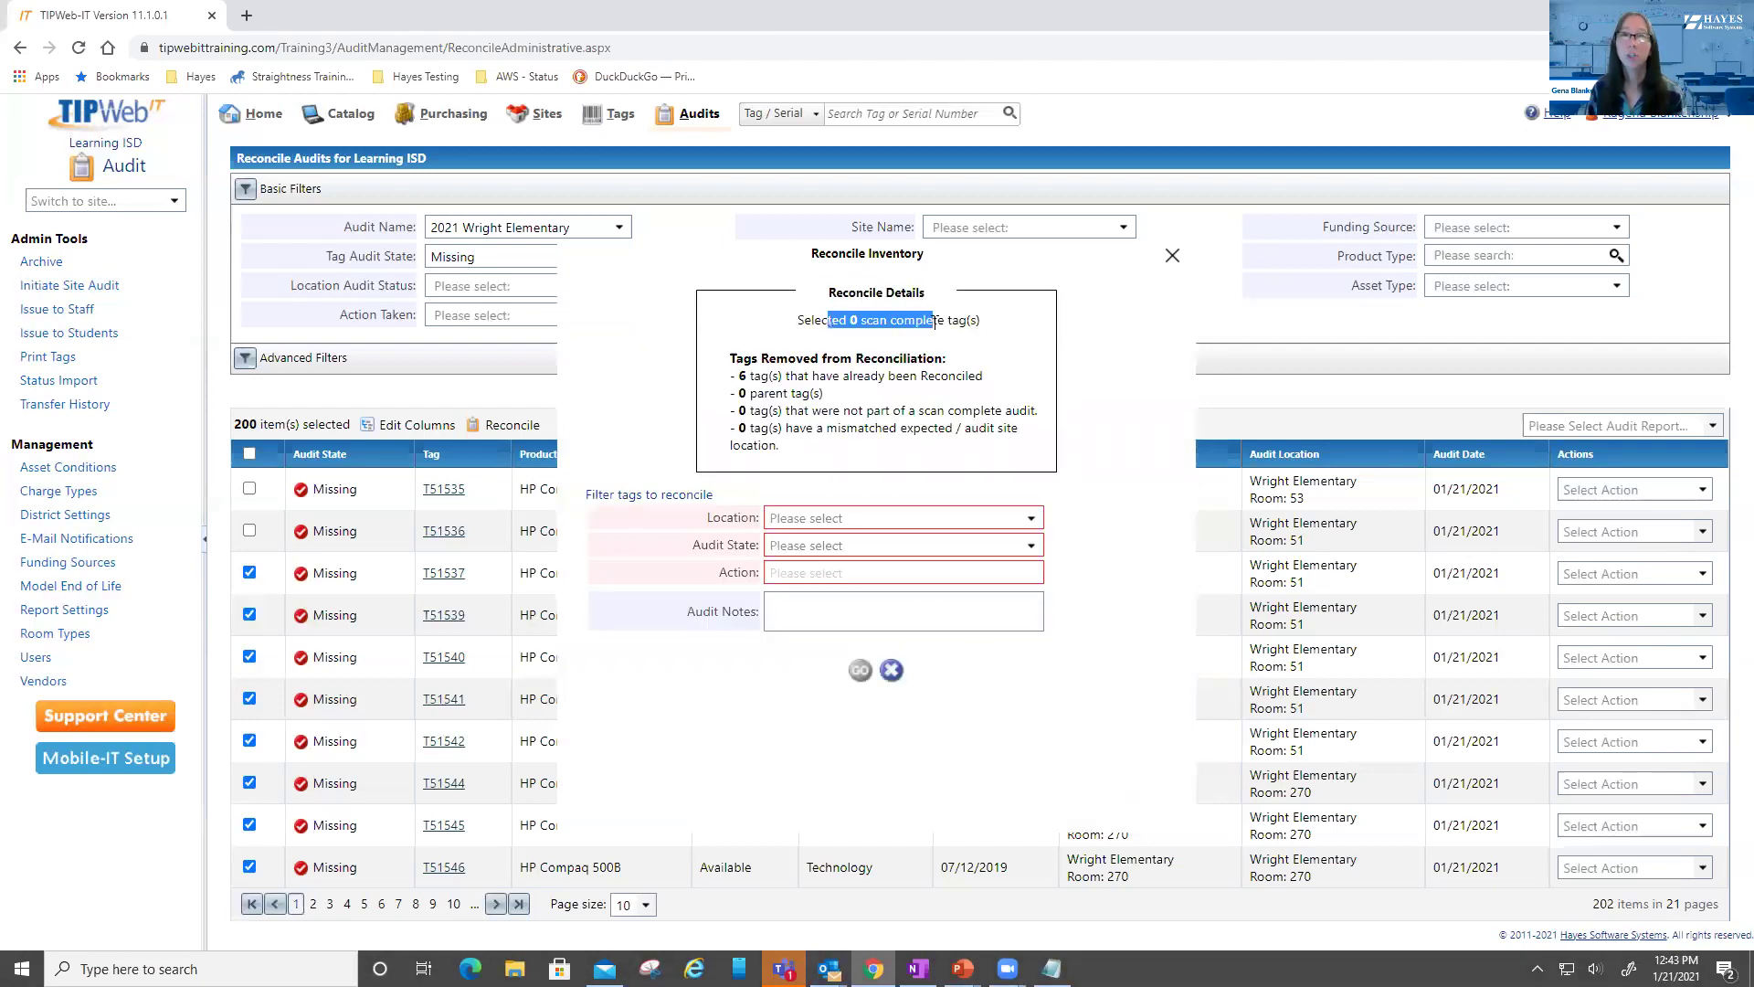
click(970, 355)
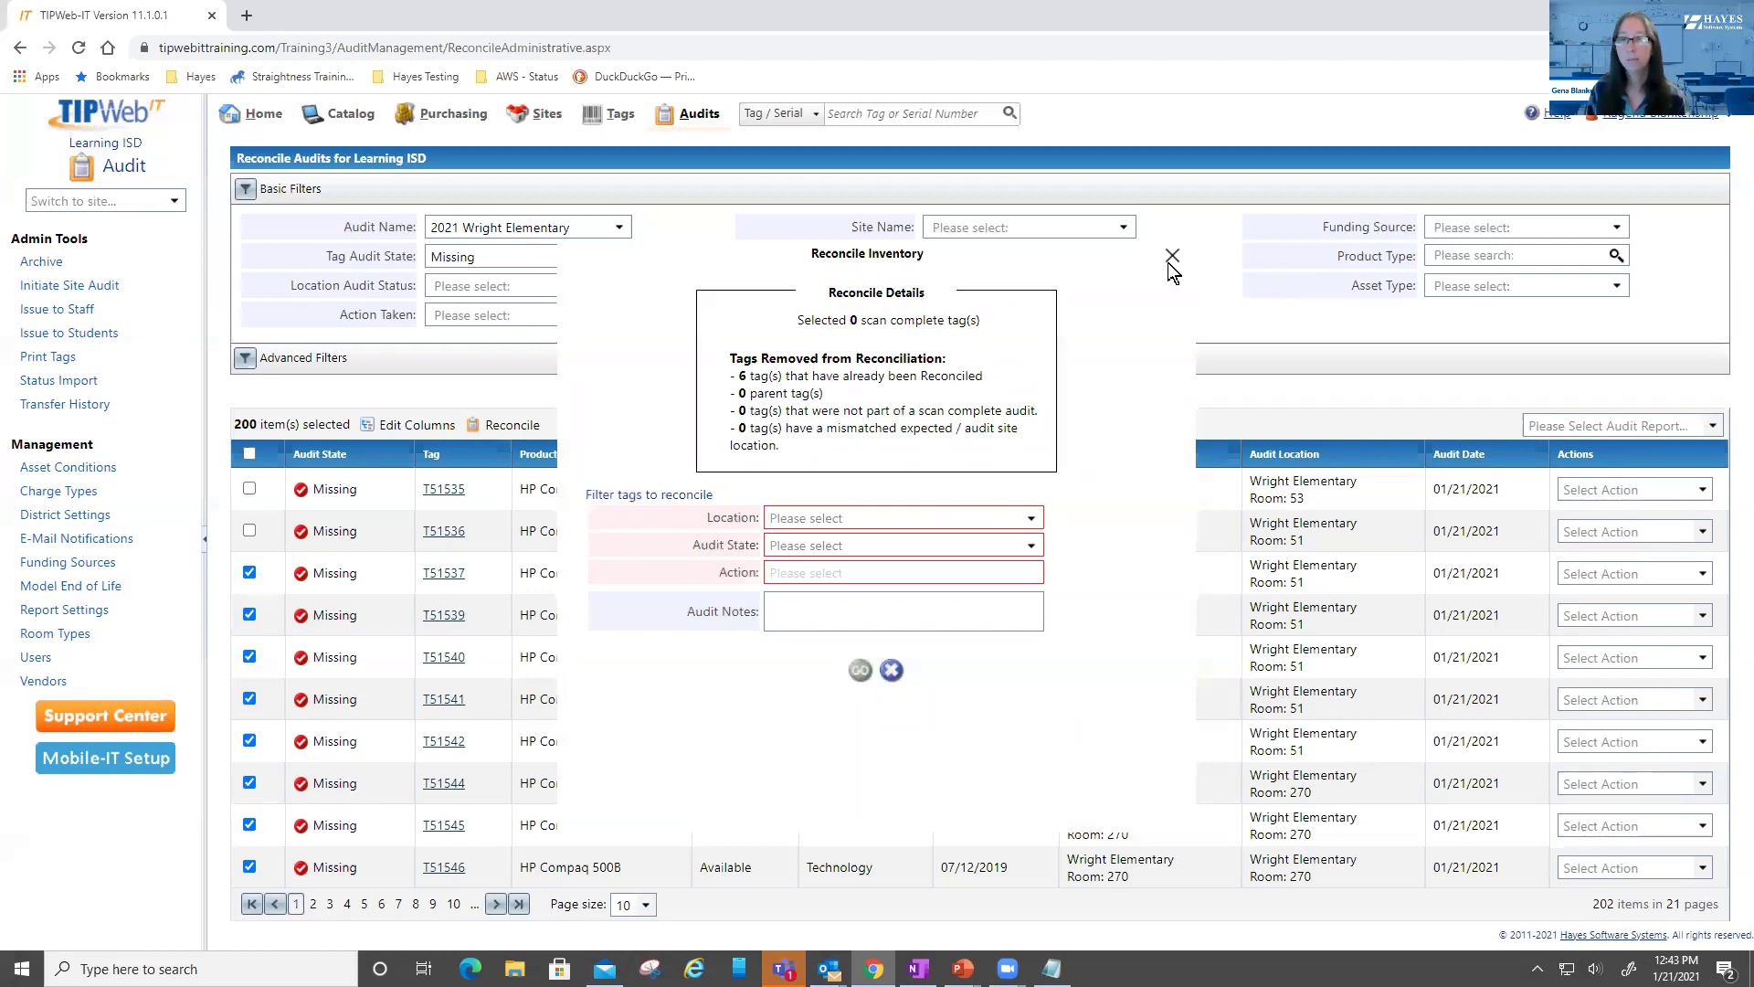
click(1171, 260)
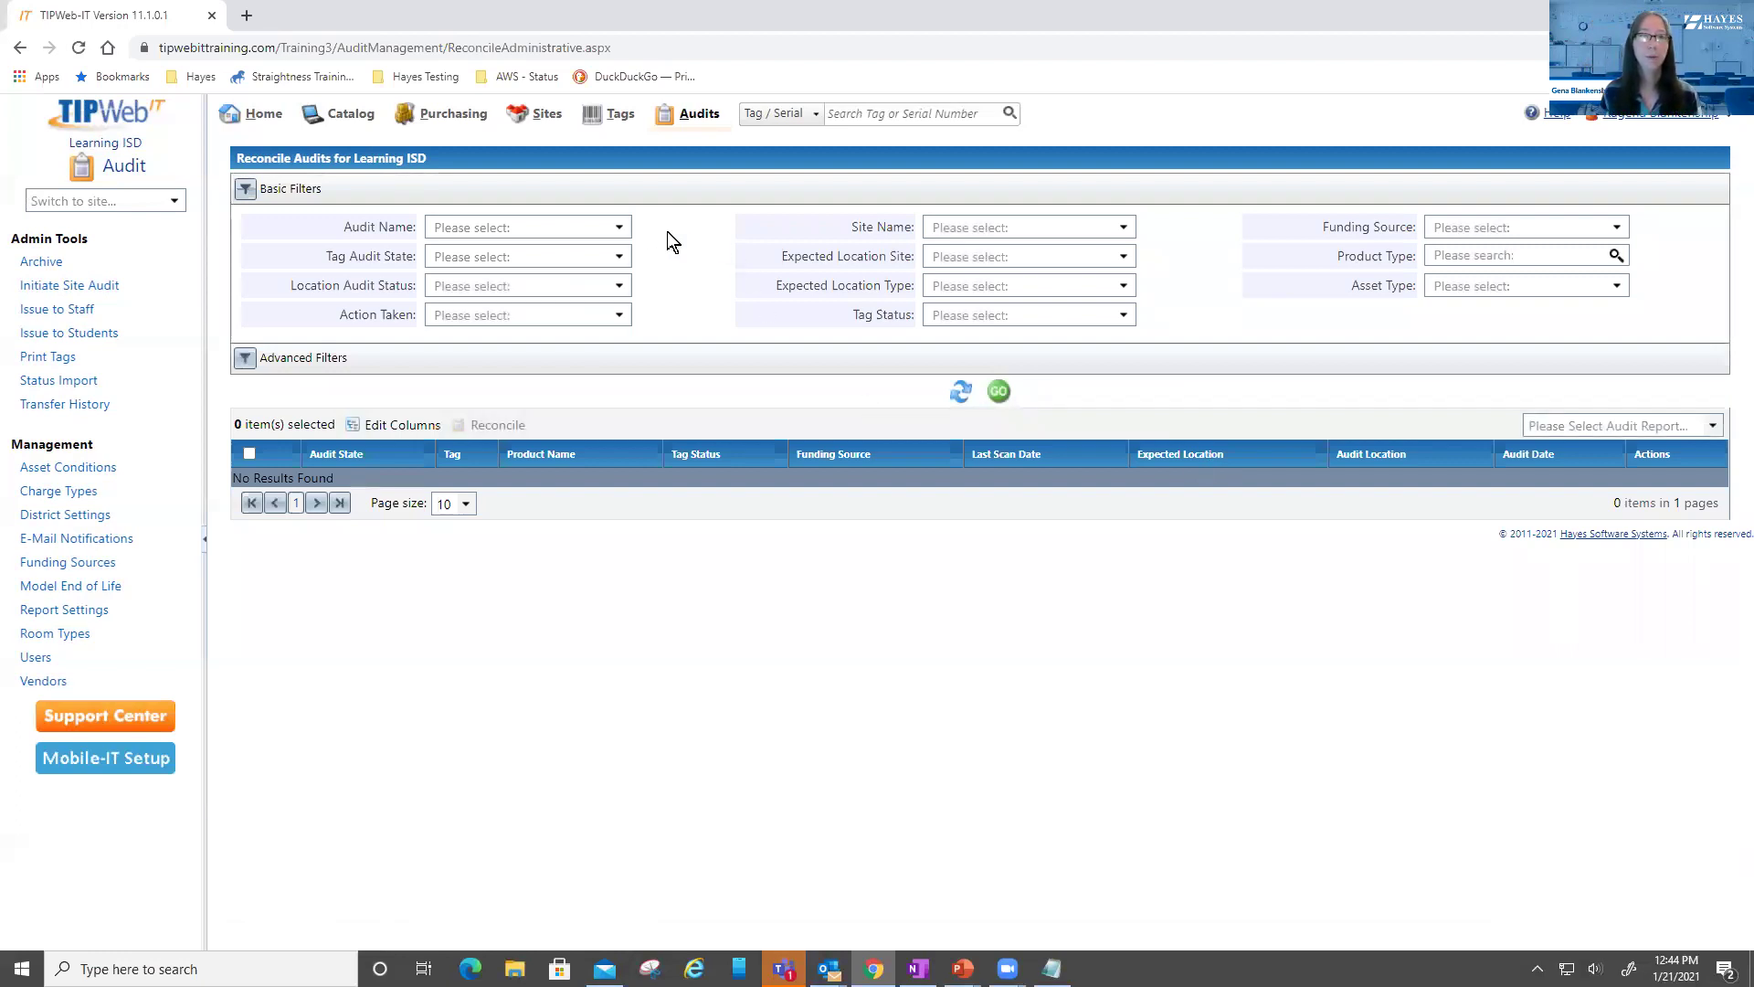
Filter the audit list to audit name 2021 Wright Elementary and tag audit state Missing, and load the tags
click(621, 226)
click(583, 253)
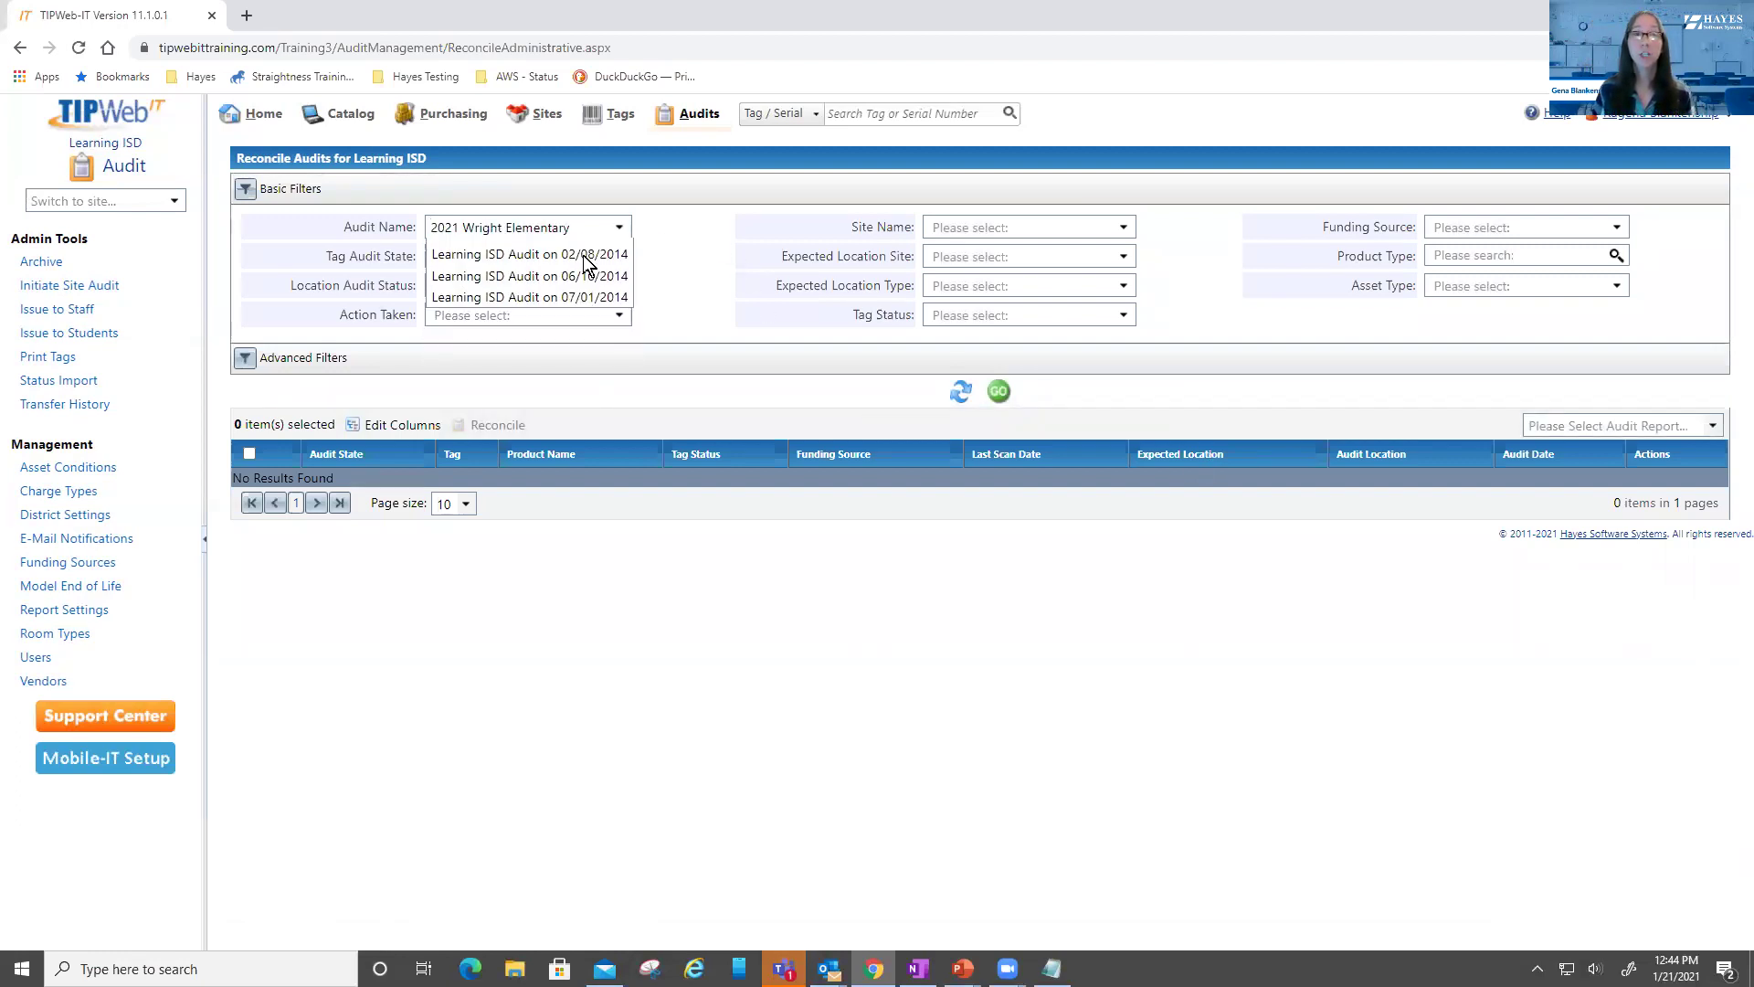
click(622, 253)
click(528, 348)
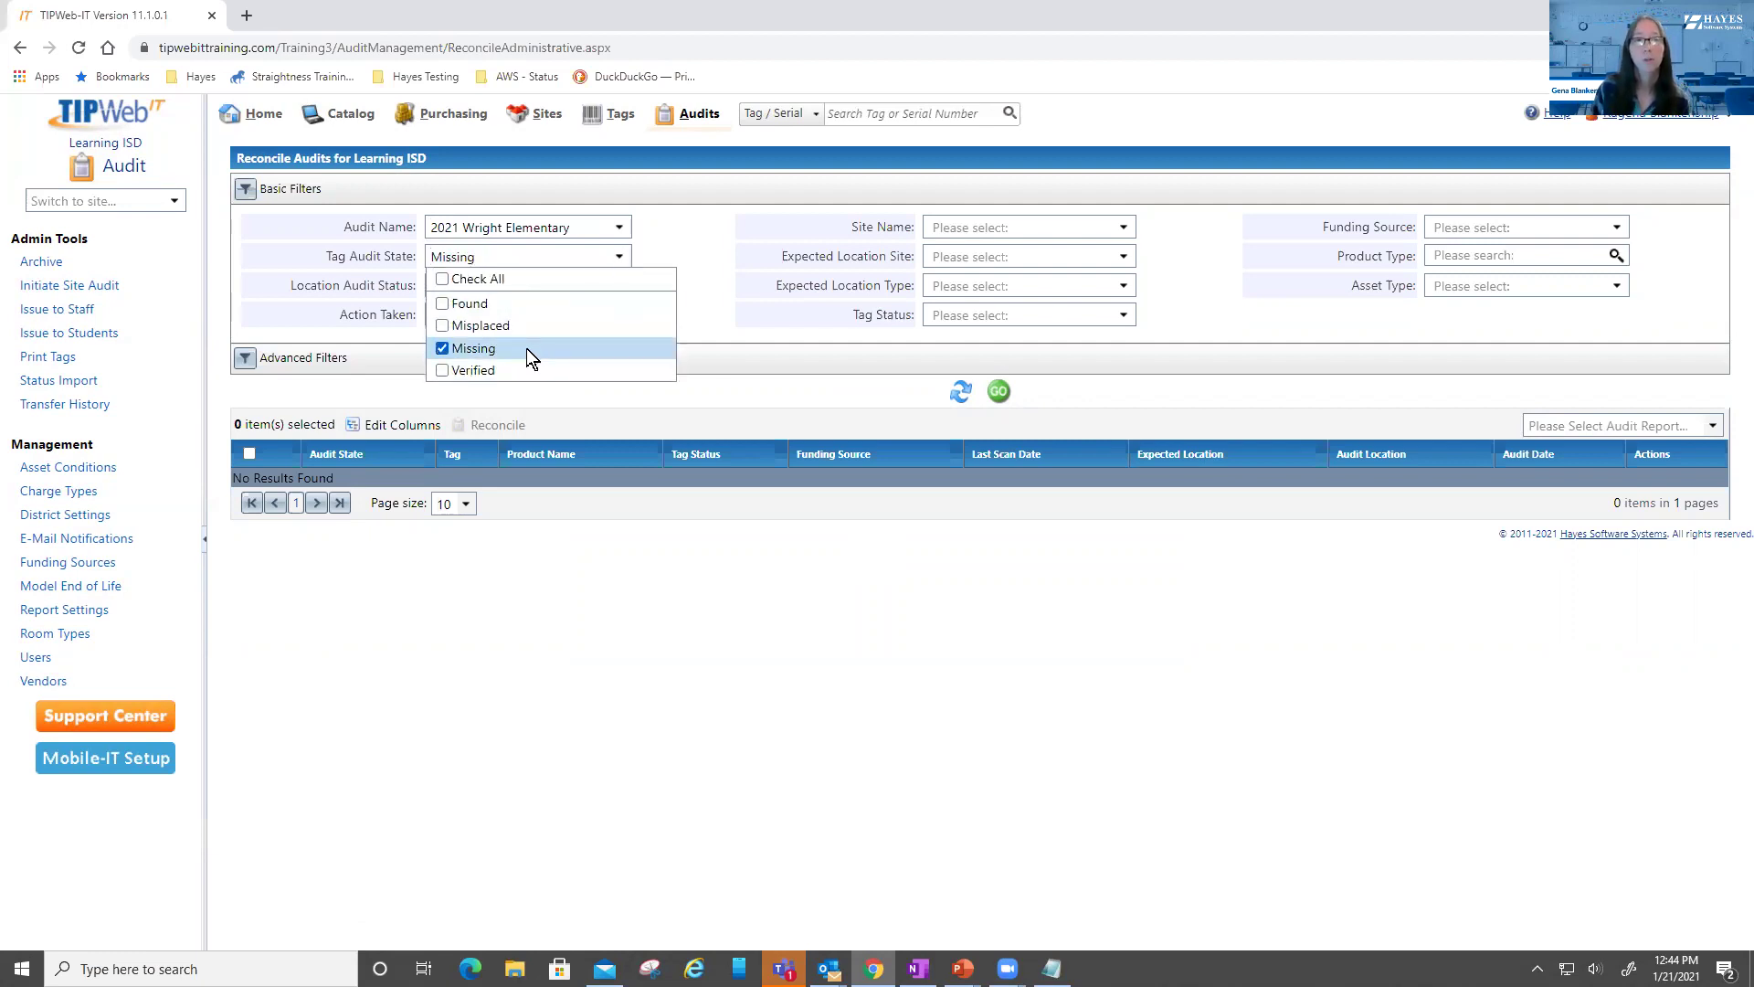
click(917, 388)
click(998, 391)
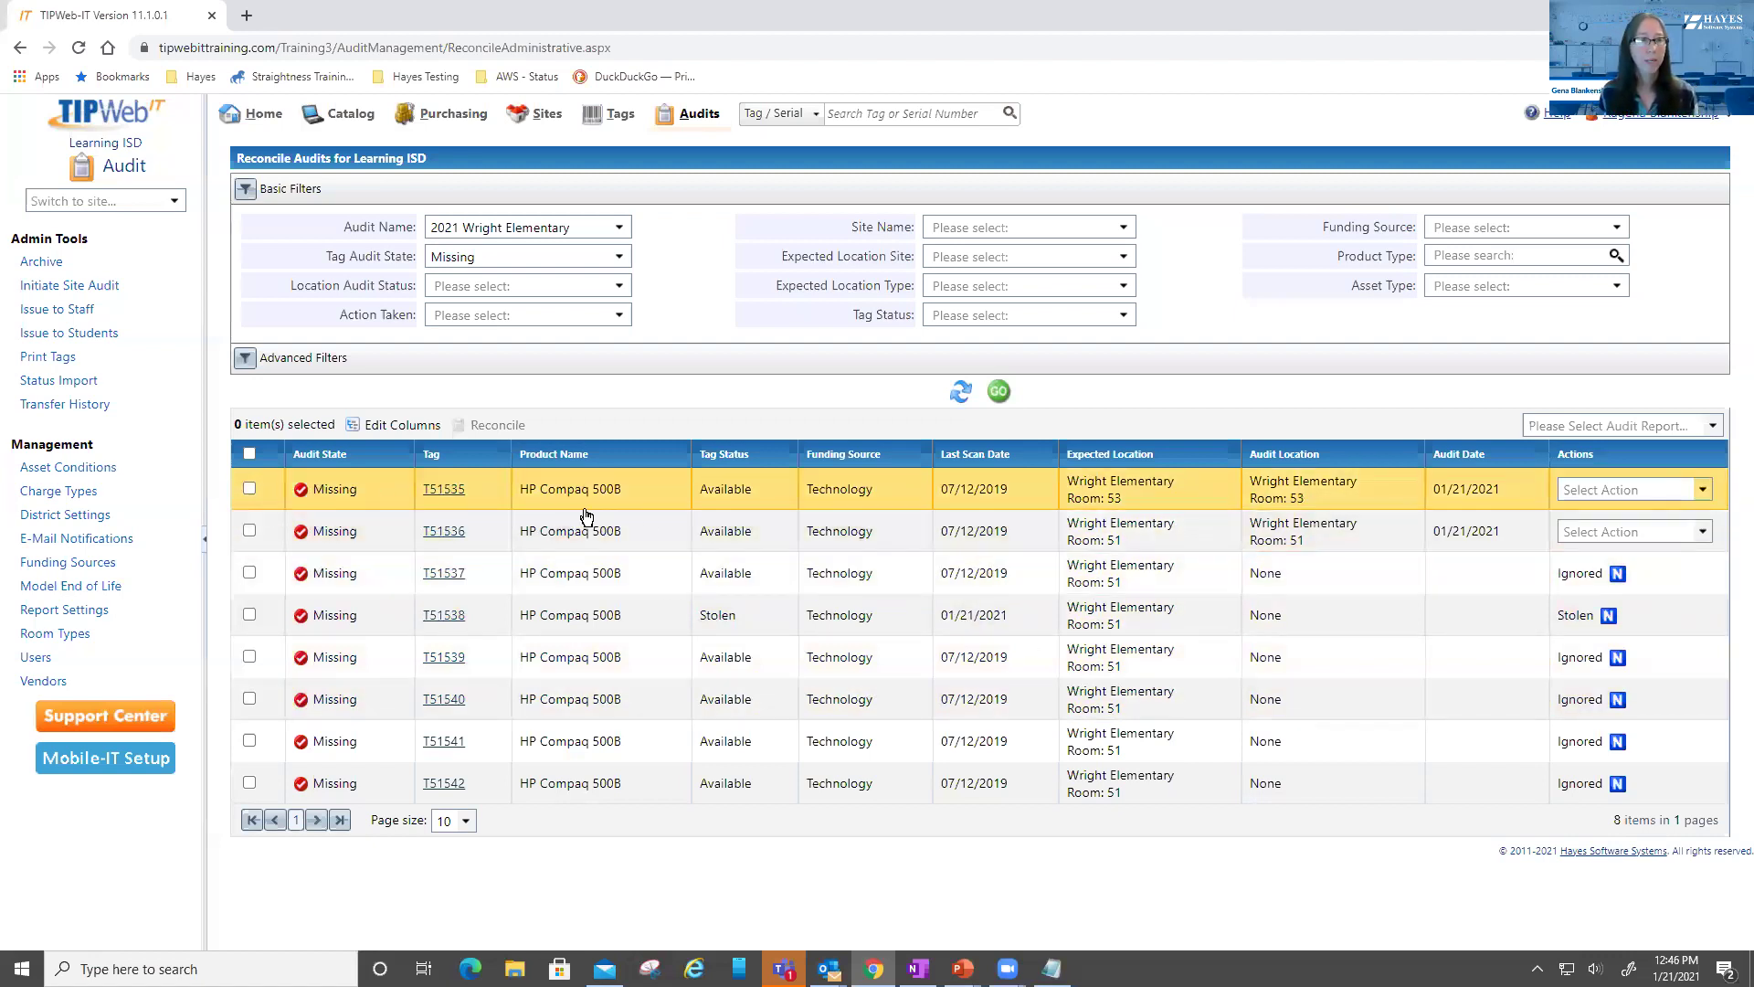
Reconcile missing tag T51535 as Ignore with the status note "Found after scan was complete" and save it
click(1703, 490)
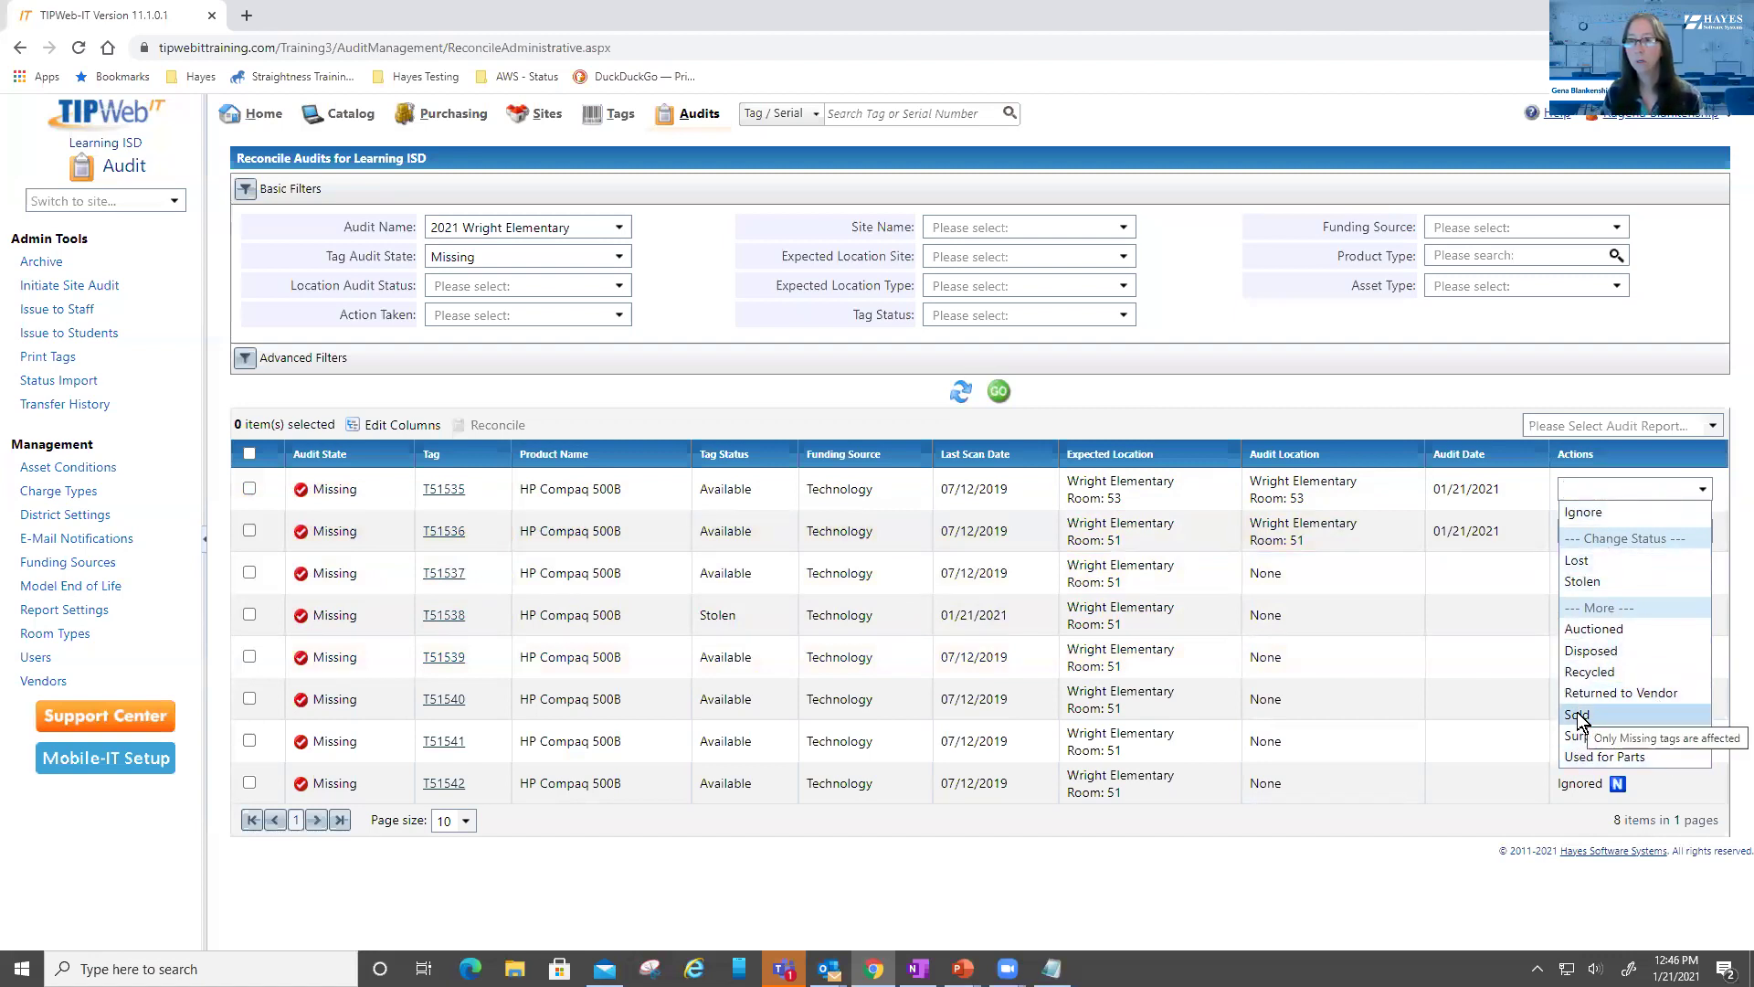
click(1600, 514)
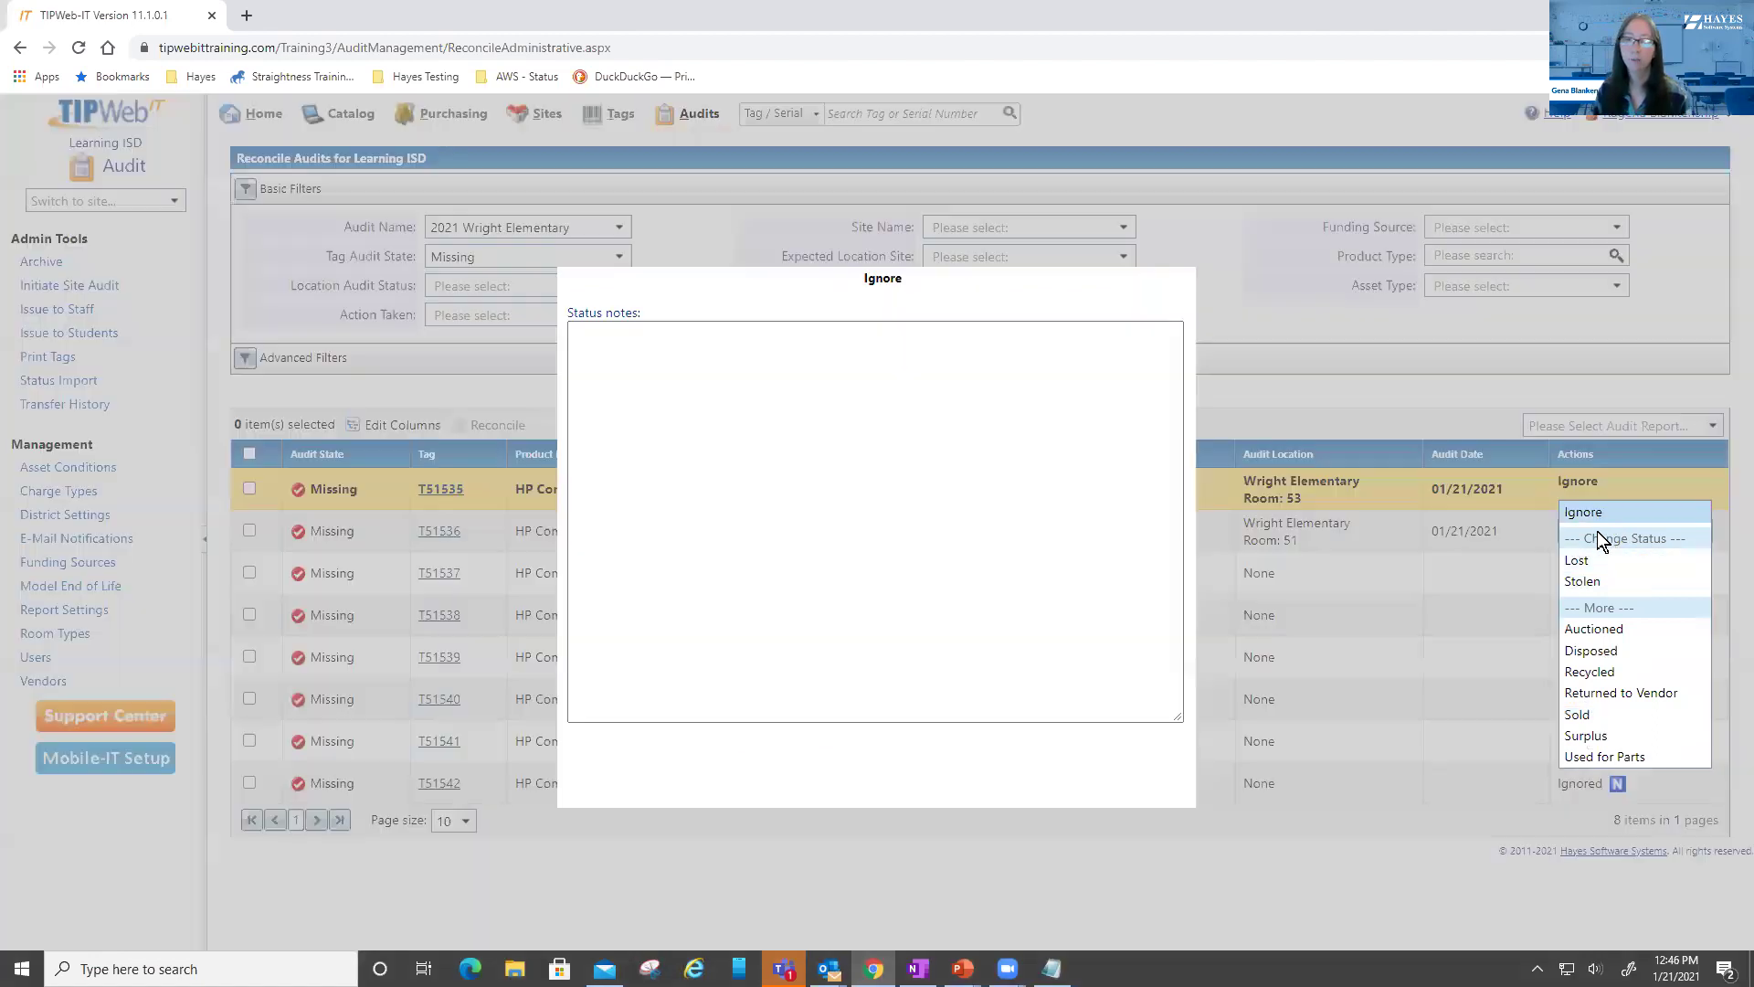
click(656, 405)
text(Found after scan was complete)
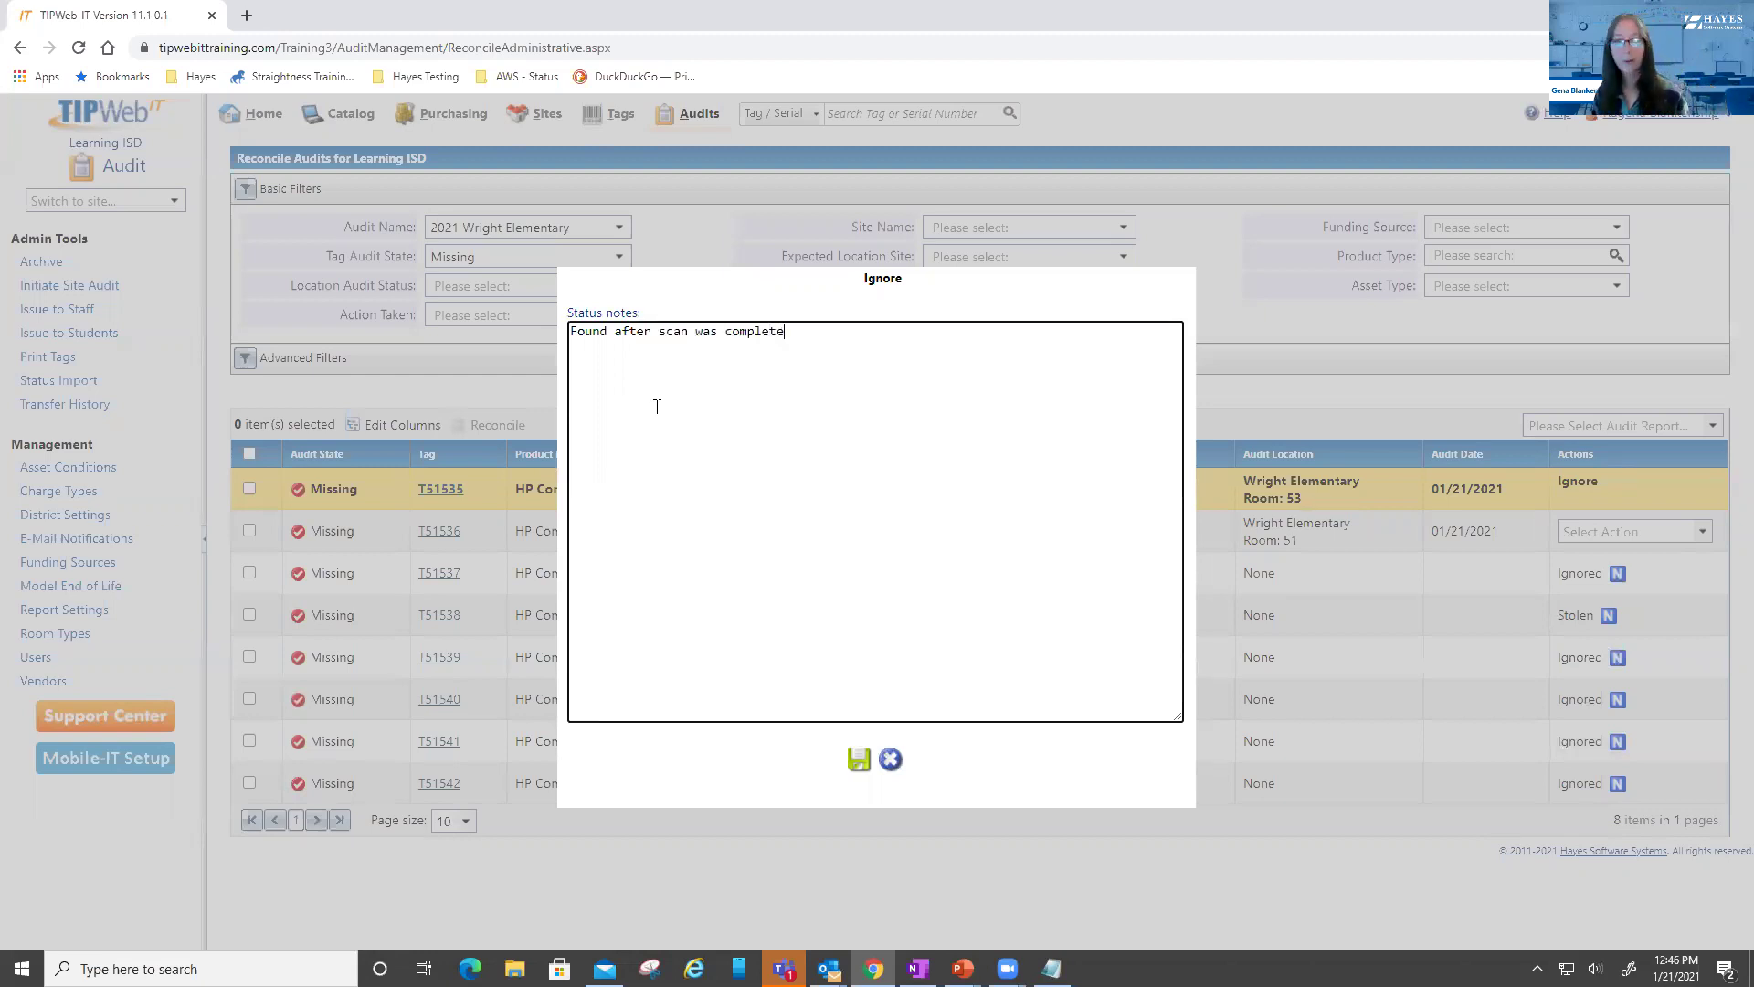
click(859, 759)
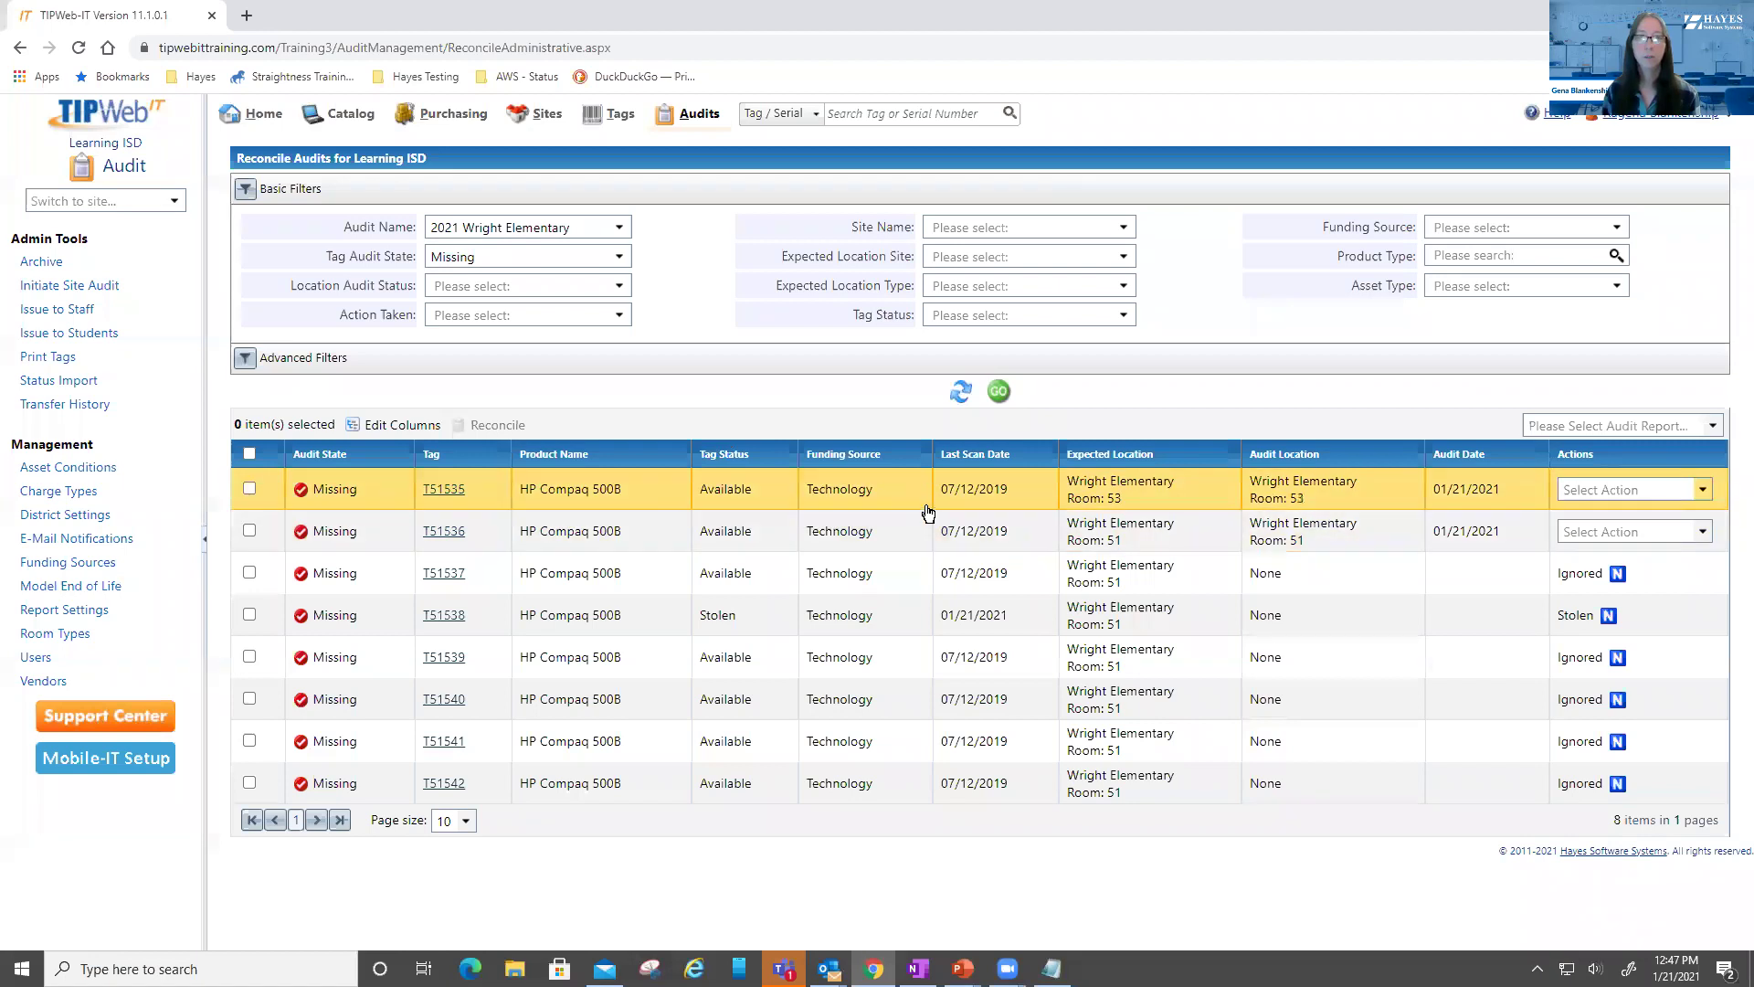
Reconcile missing tag T51536 as Ignore with the status note "Found it across the hall, returned" and save it
click(1703, 532)
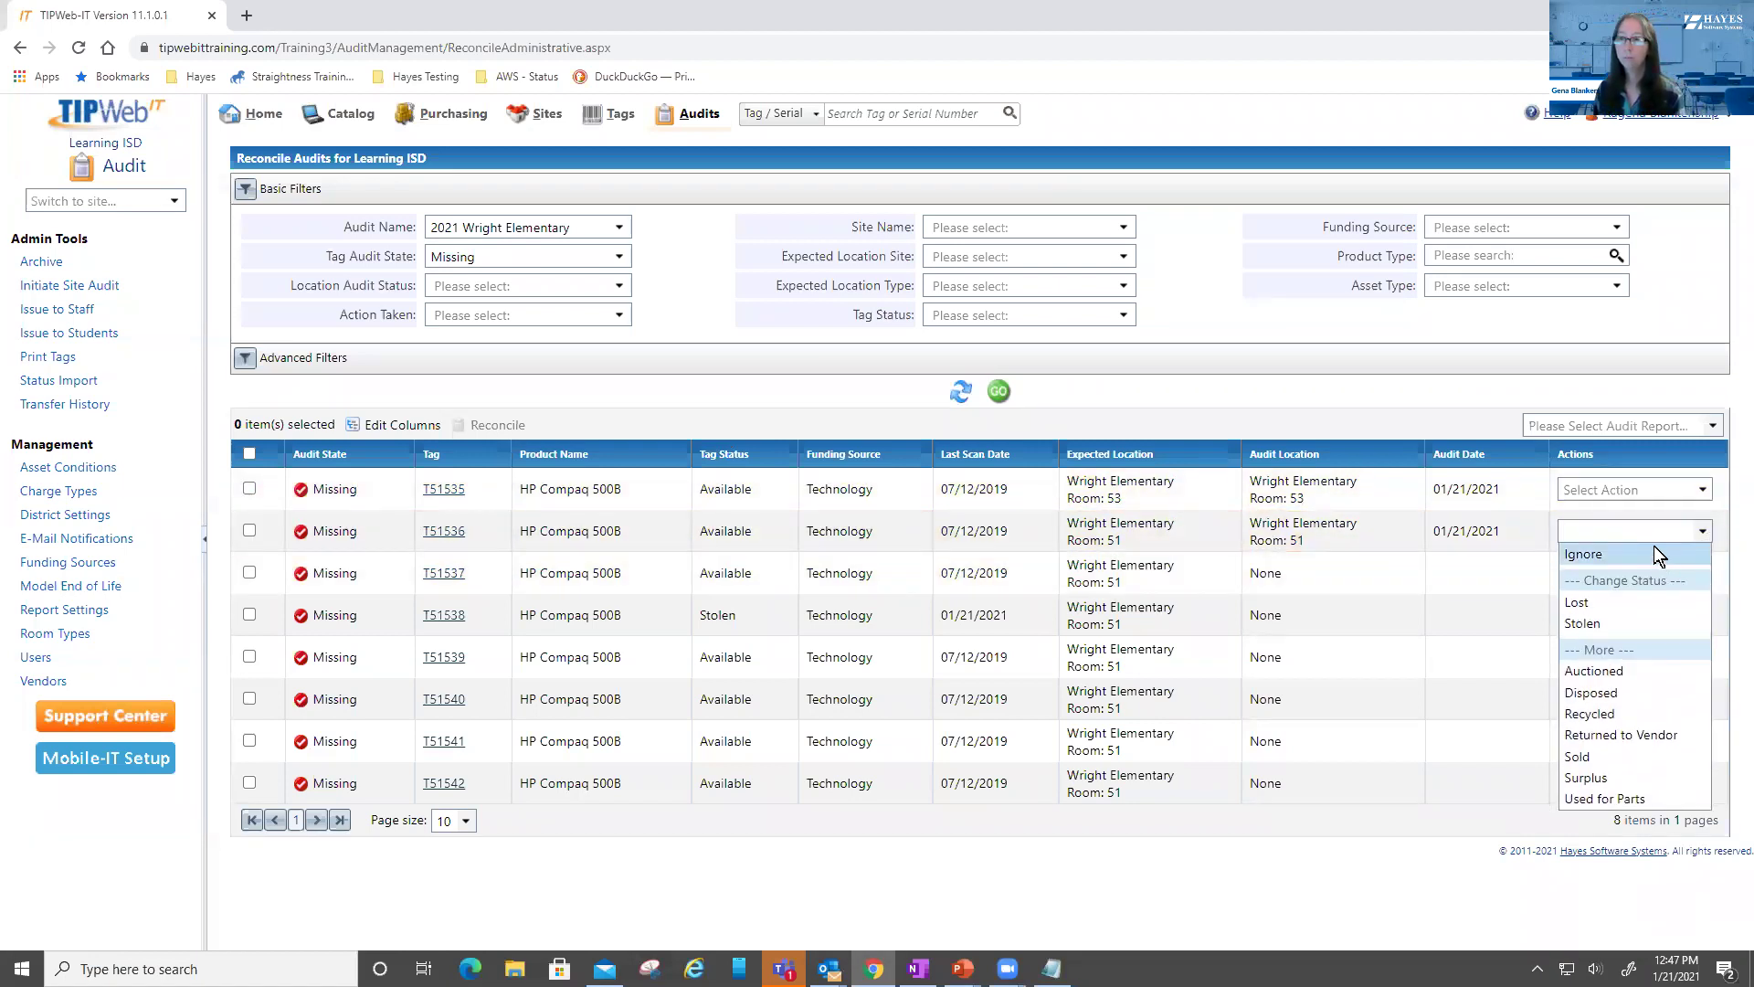
click(1653, 552)
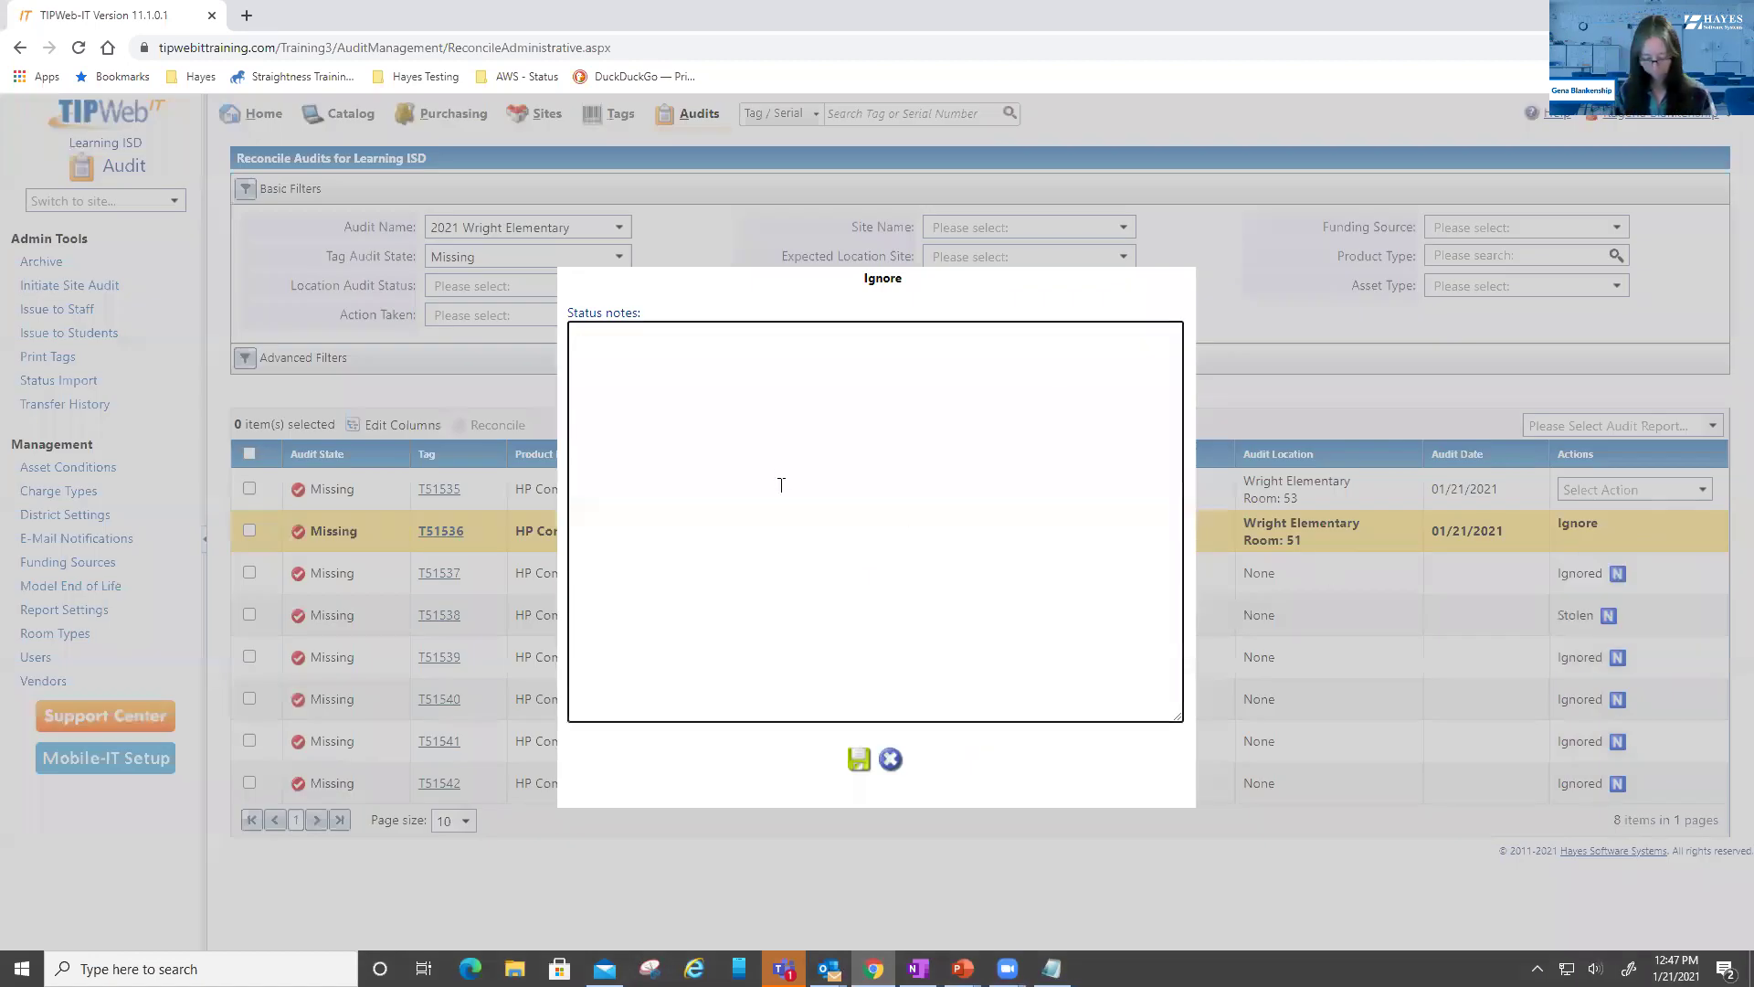
text(Found it across the hall, returned)
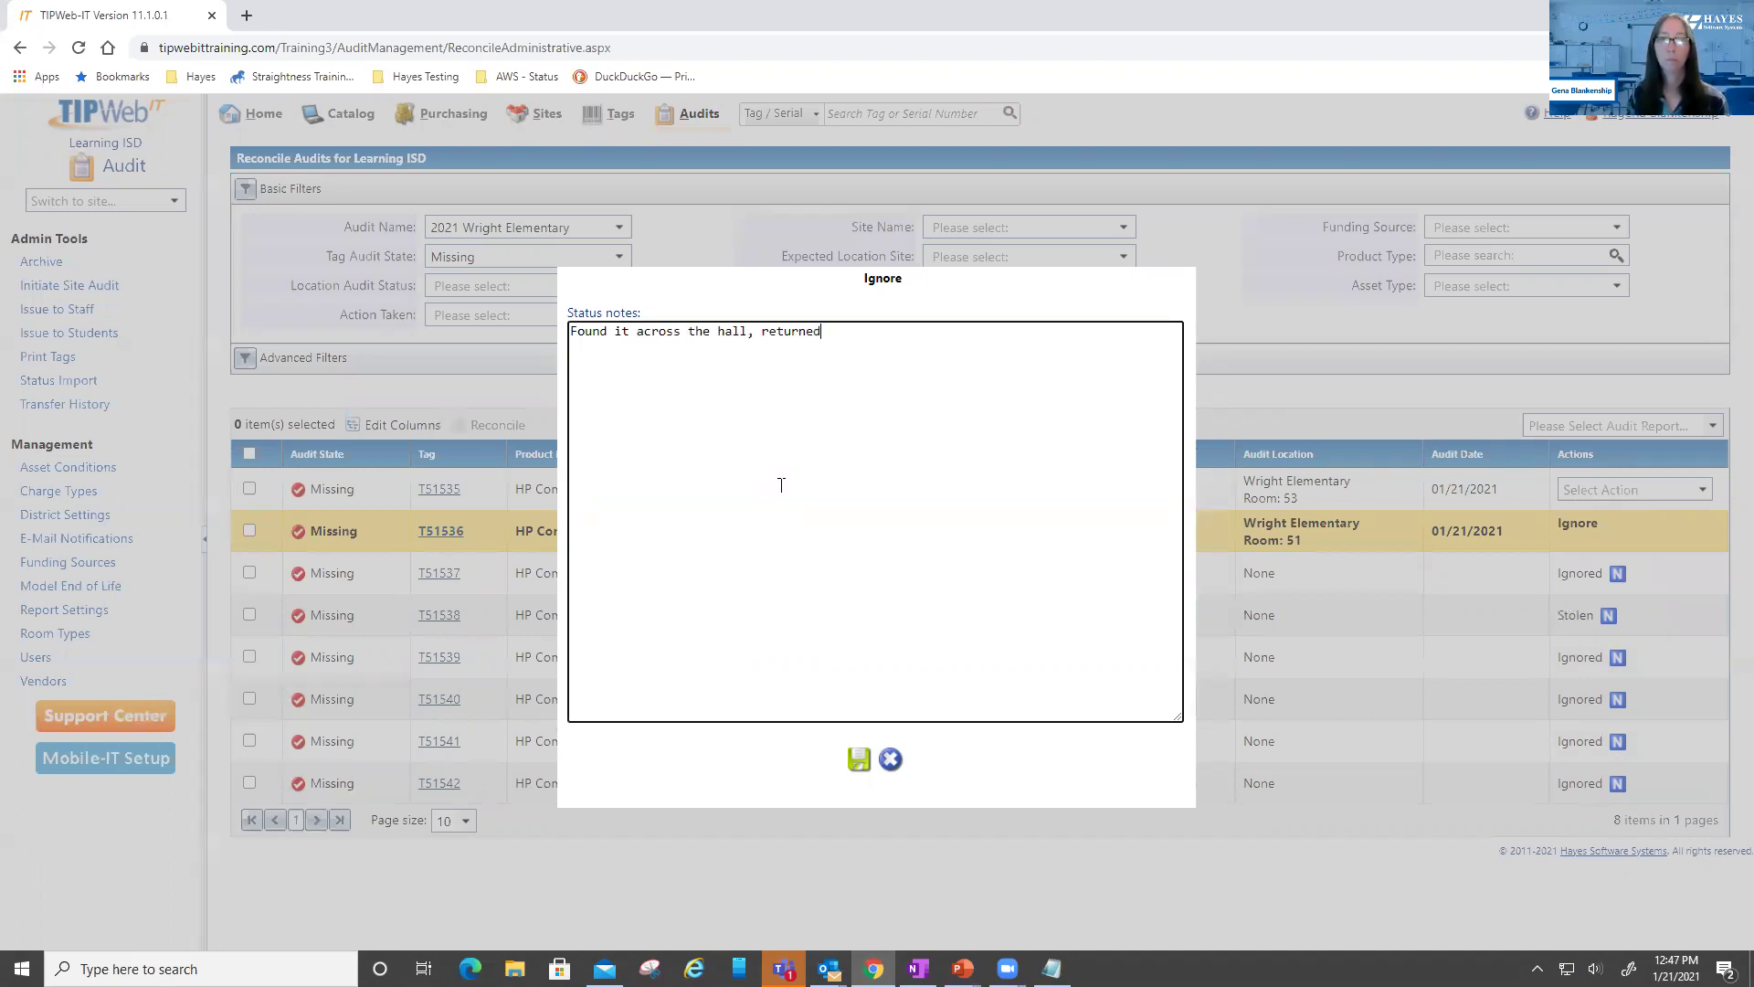
click(859, 760)
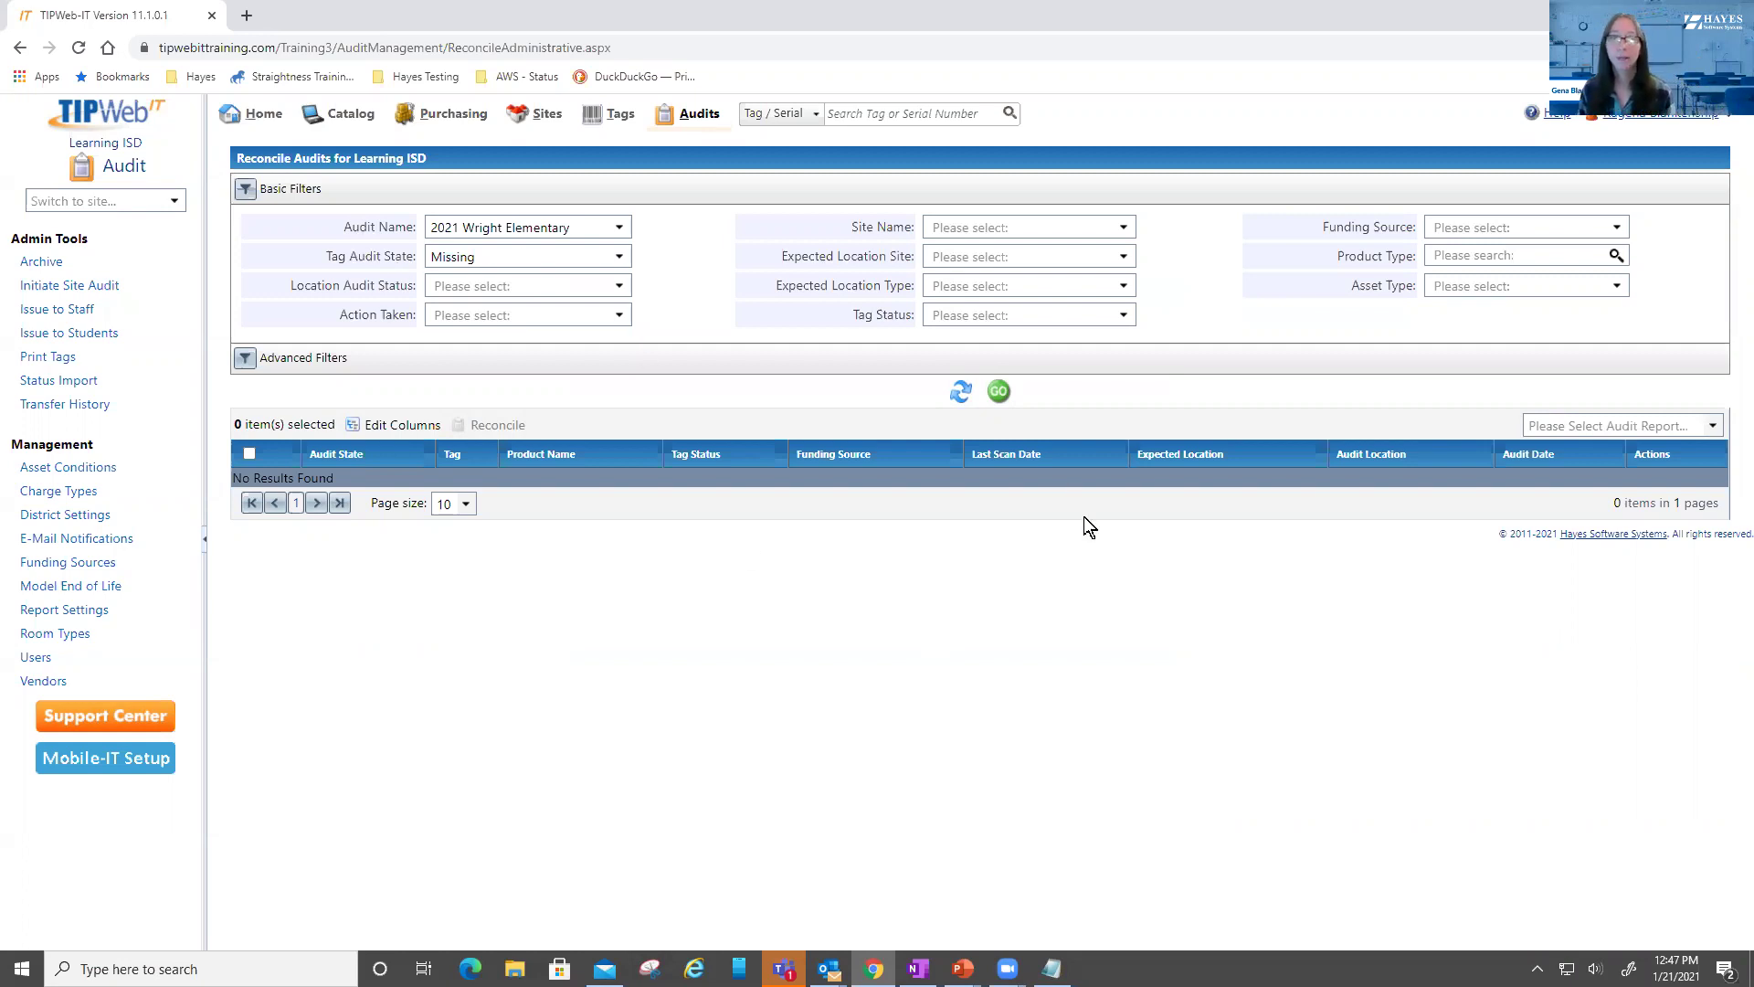
Add Misplaced to the tag audit state filter alongside Missing and reload the 2021 Wright Elementary tags
click(619, 255)
click(559, 325)
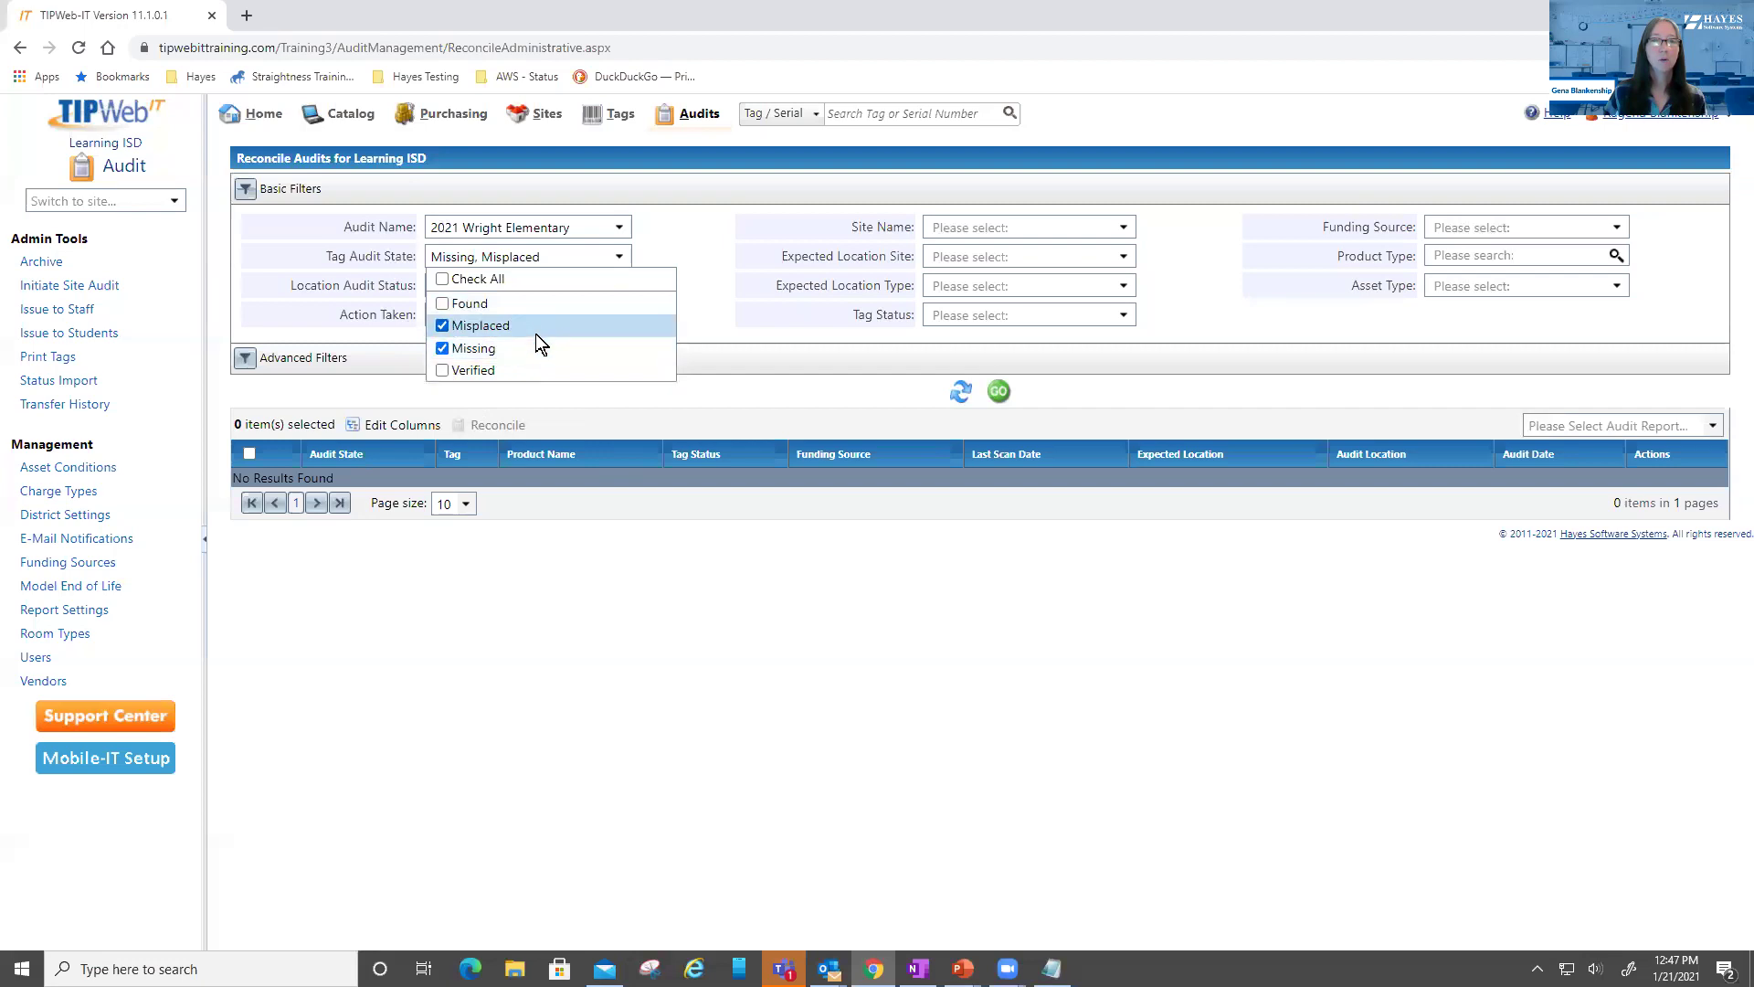
click(732, 393)
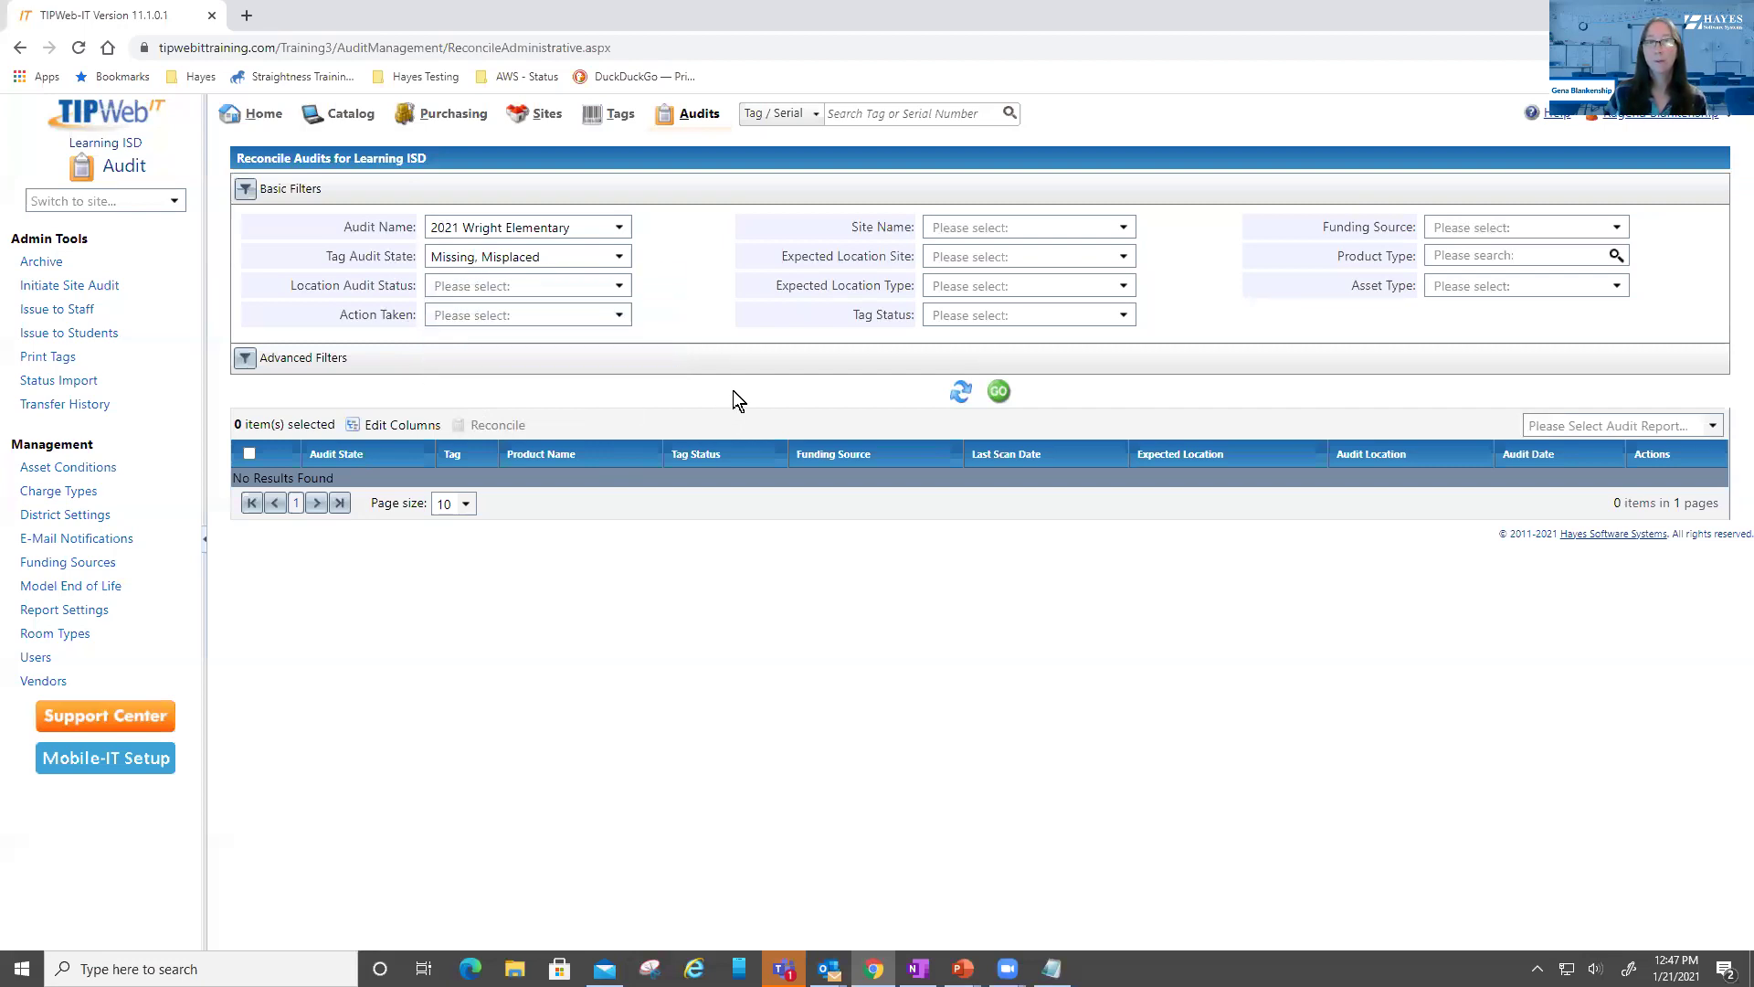
click(999, 392)
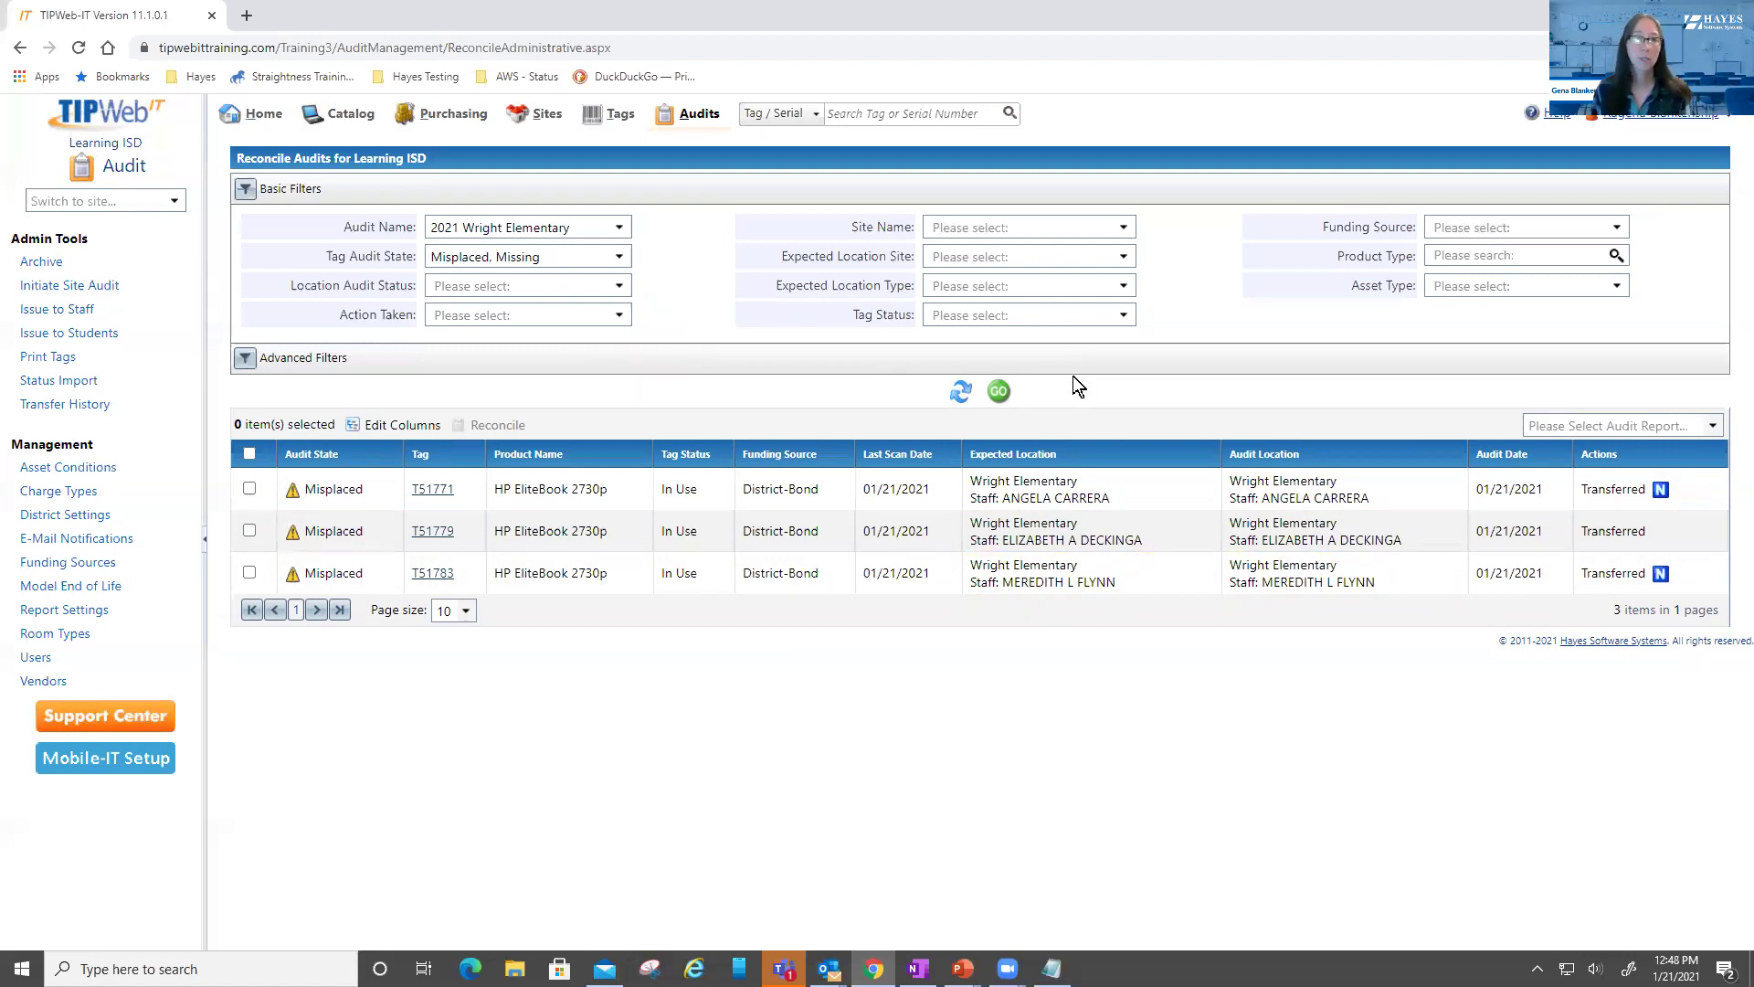
Open the site audits list and add Closed to the checked progress filter options
mouse_move(678, 128)
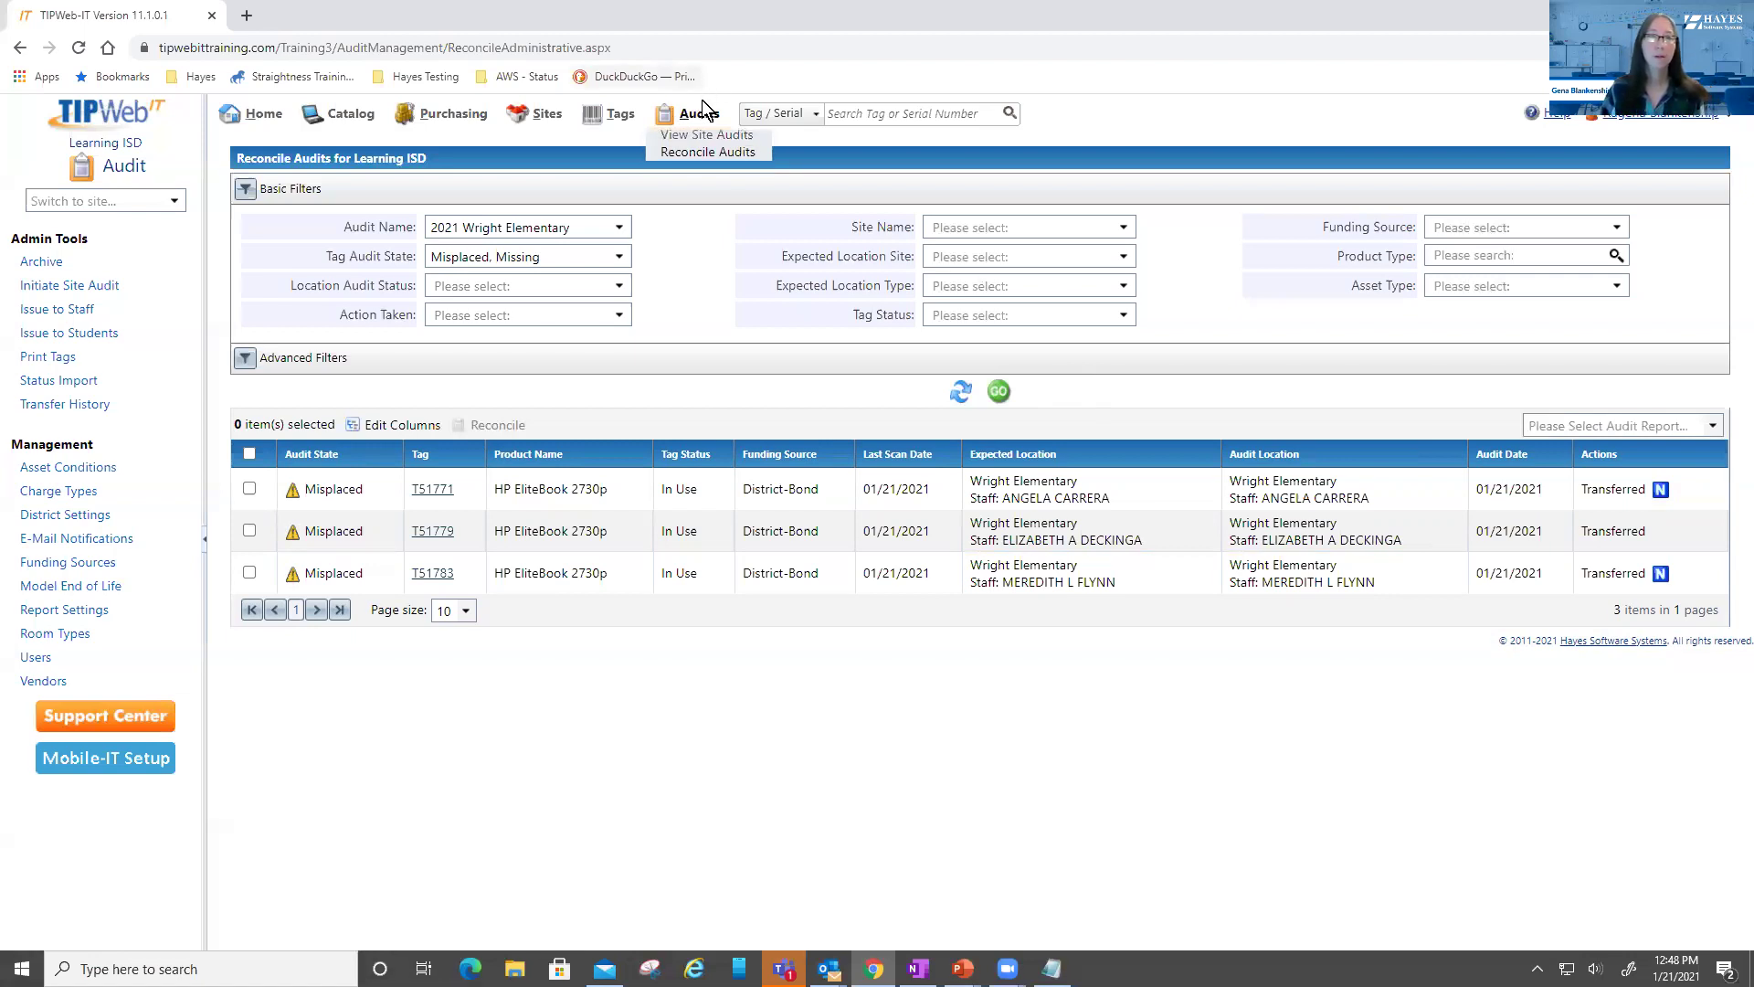
click(704, 137)
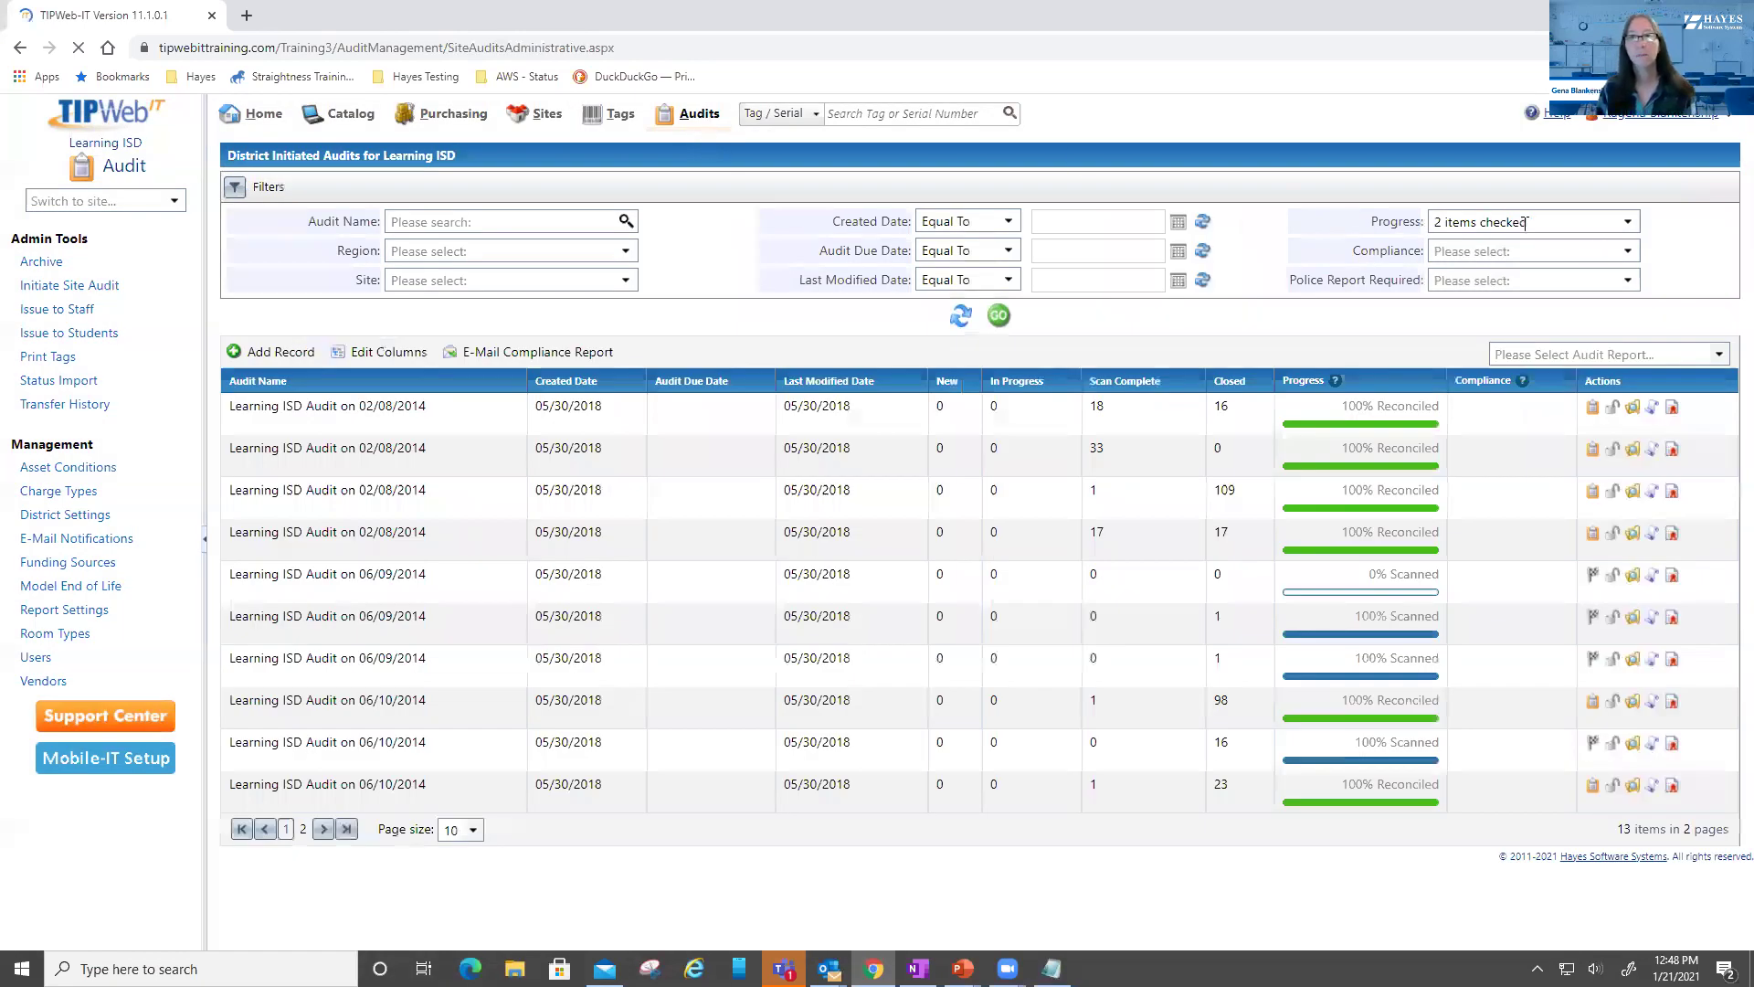
click(1628, 222)
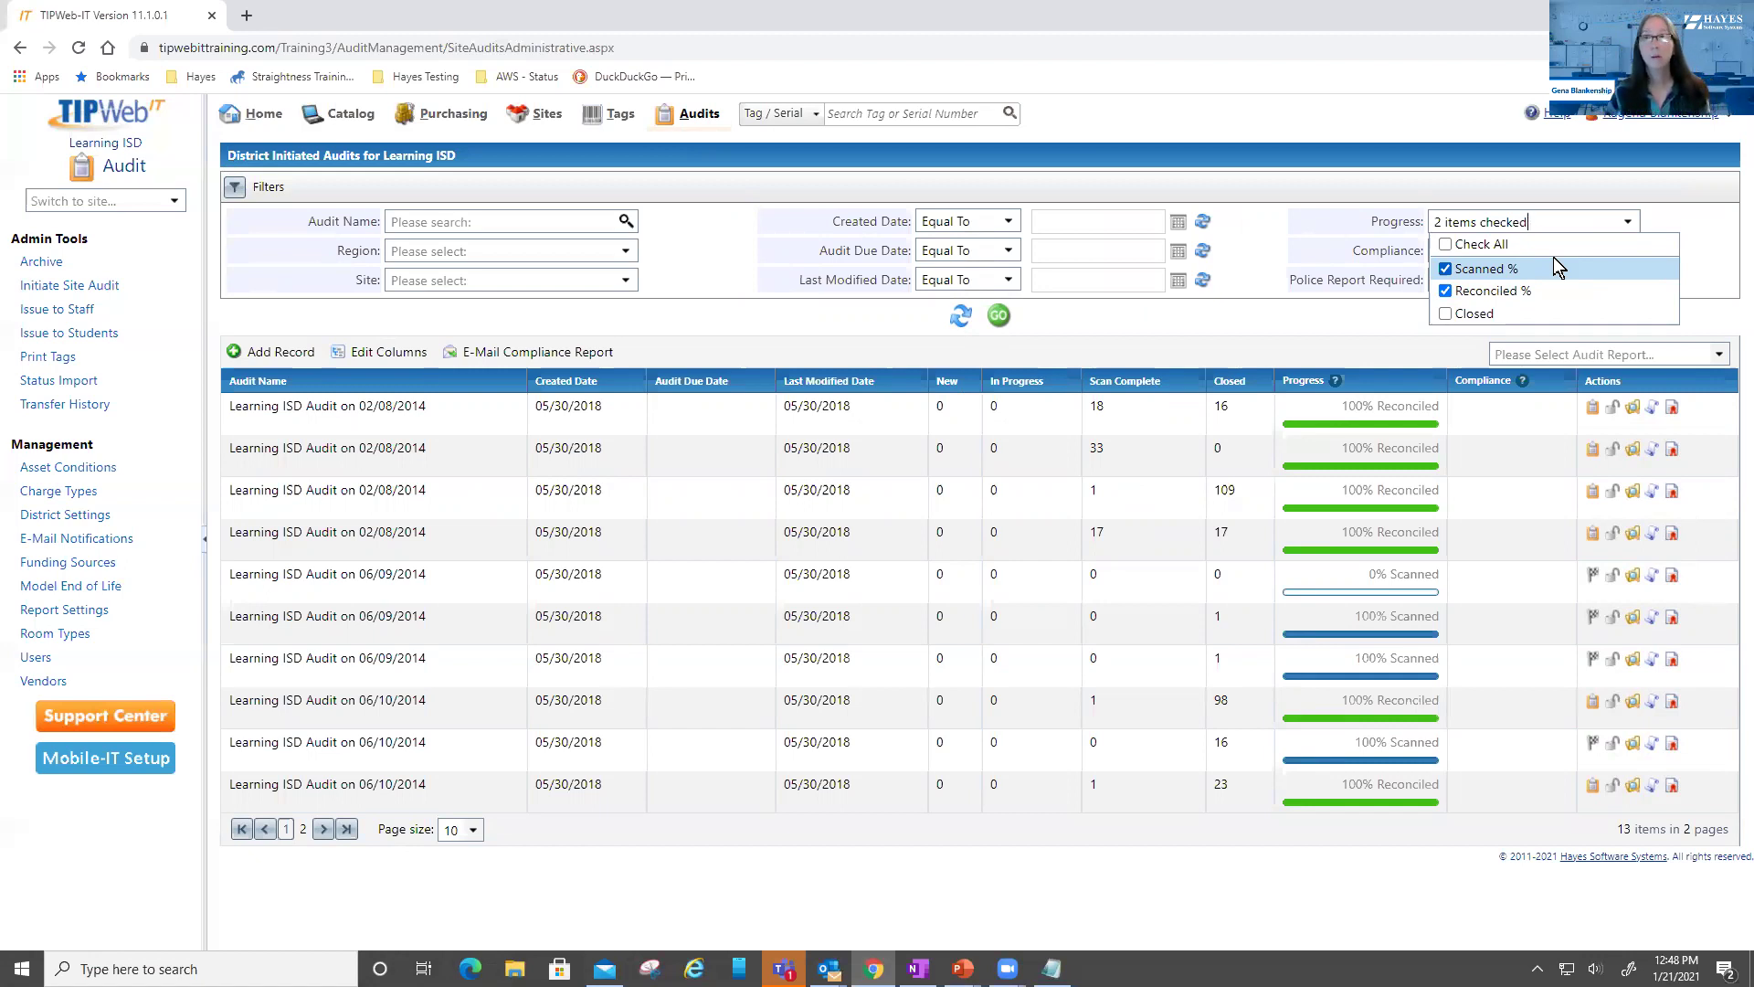
click(1446, 313)
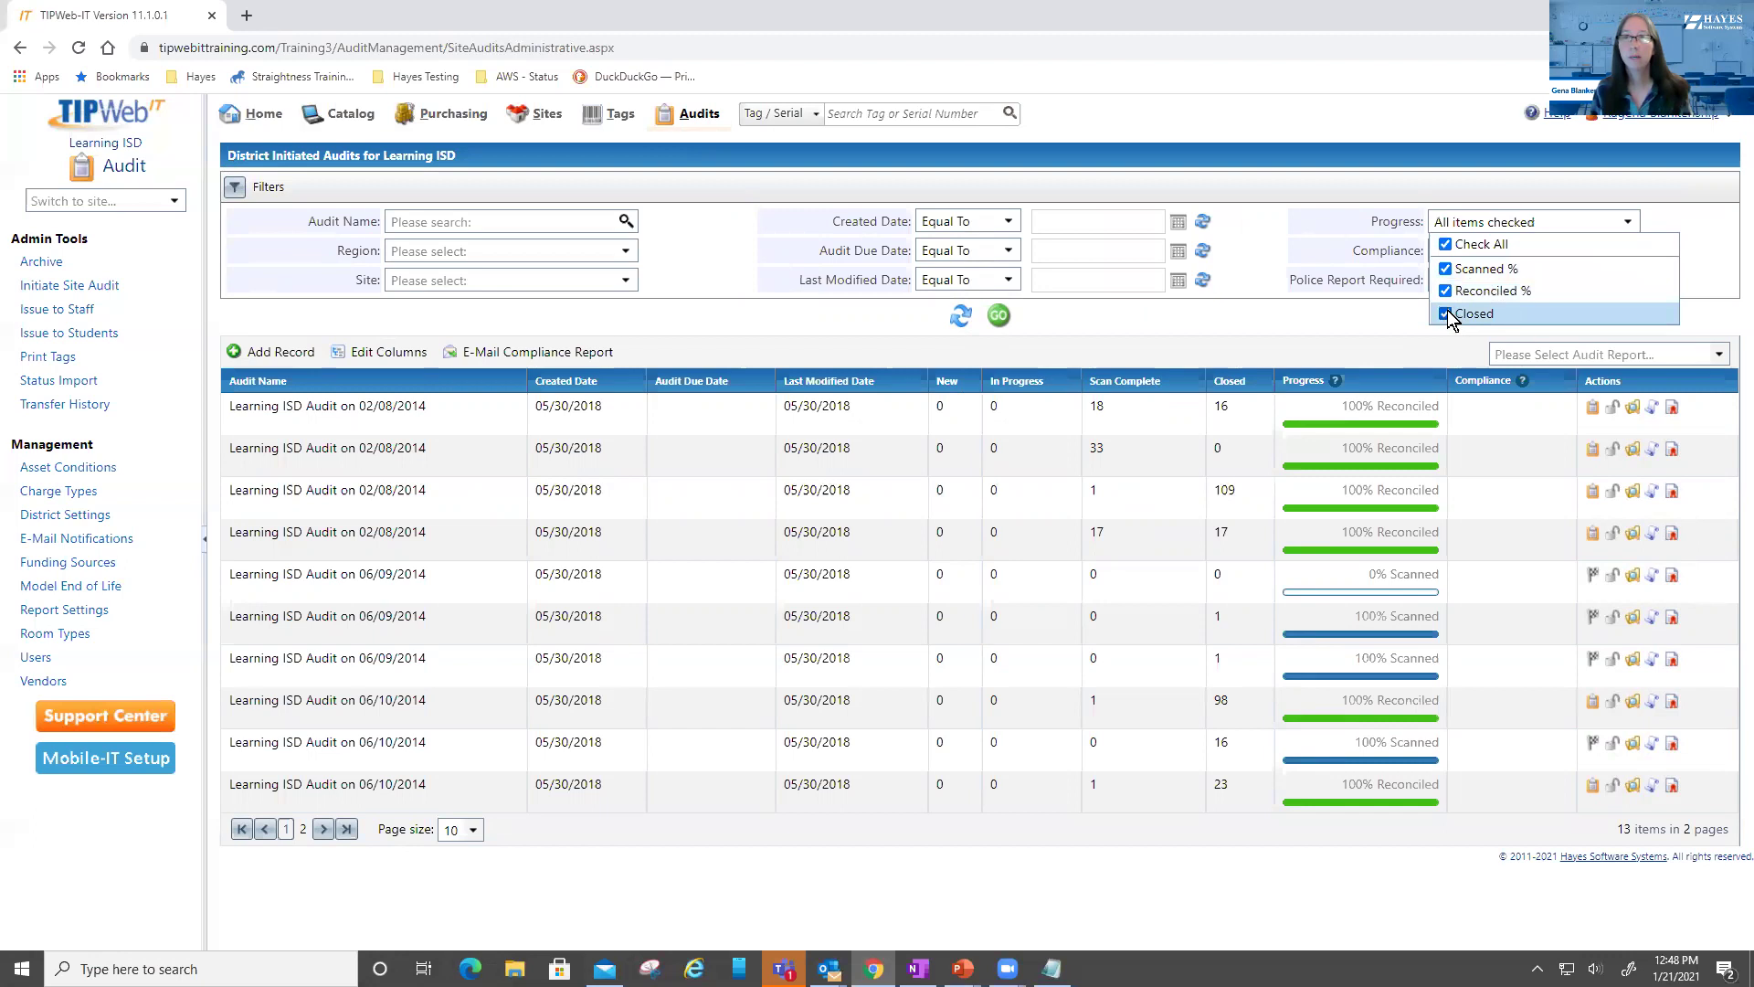
click(1220, 316)
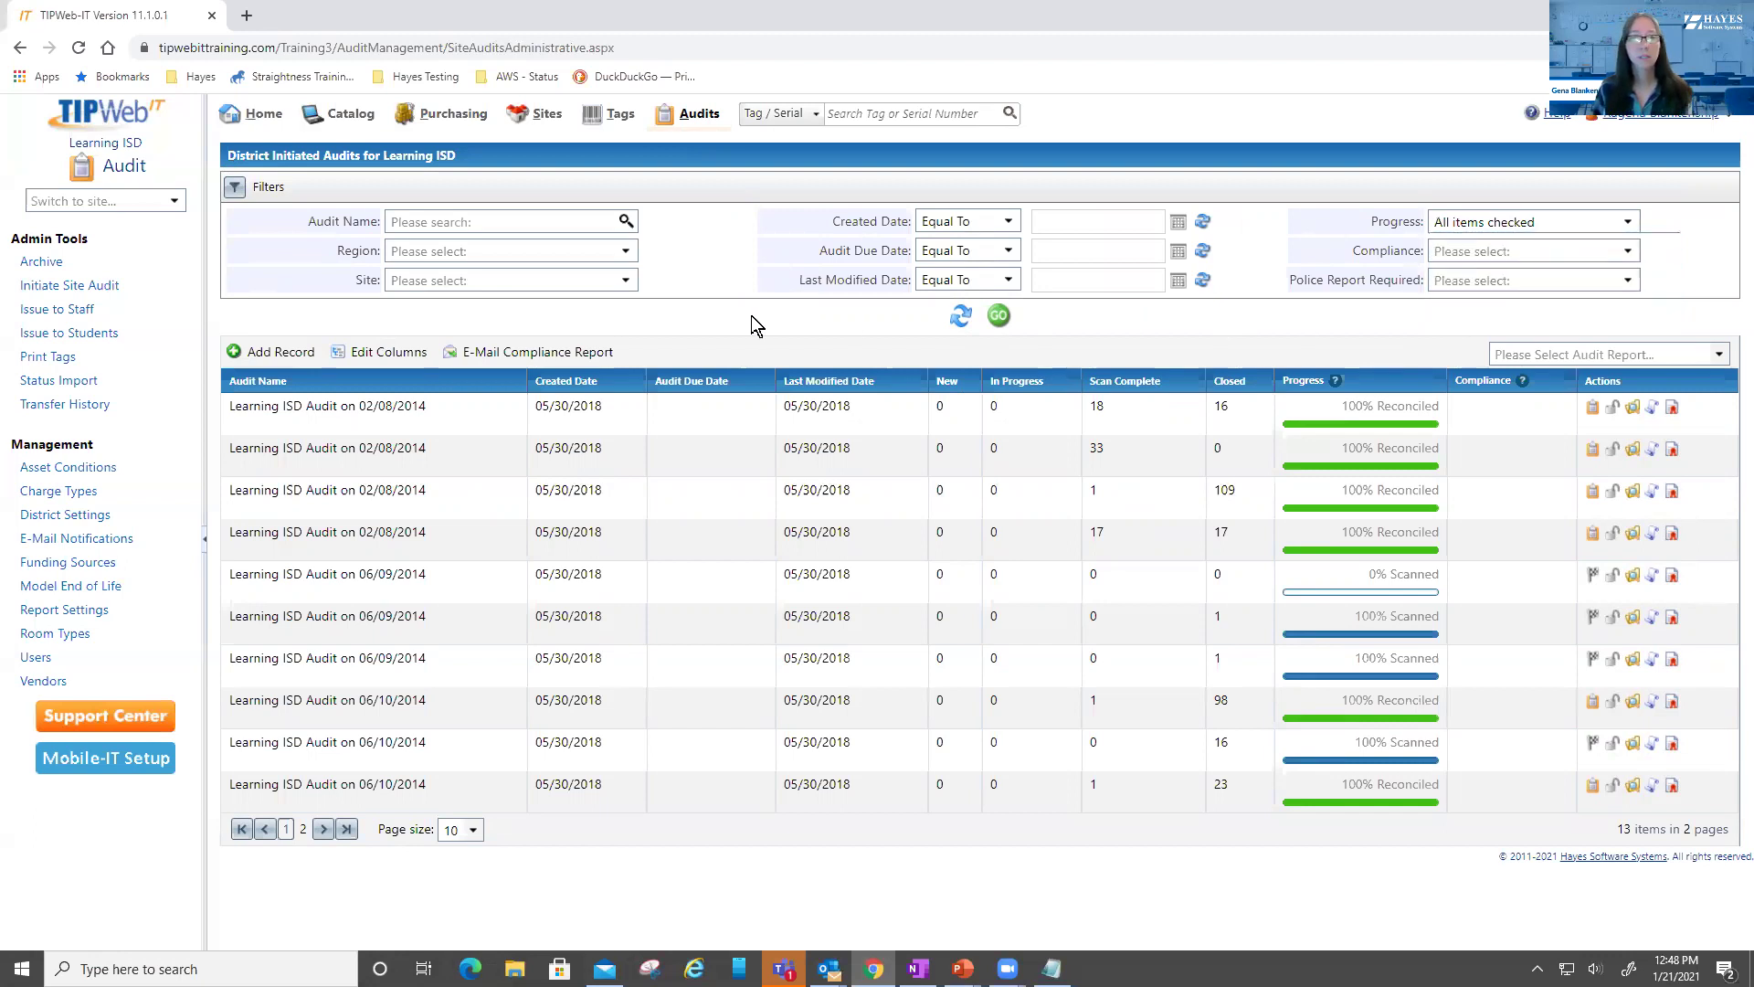
Filter the site audits by site Wright Elementary and load the matching audits
click(626, 281)
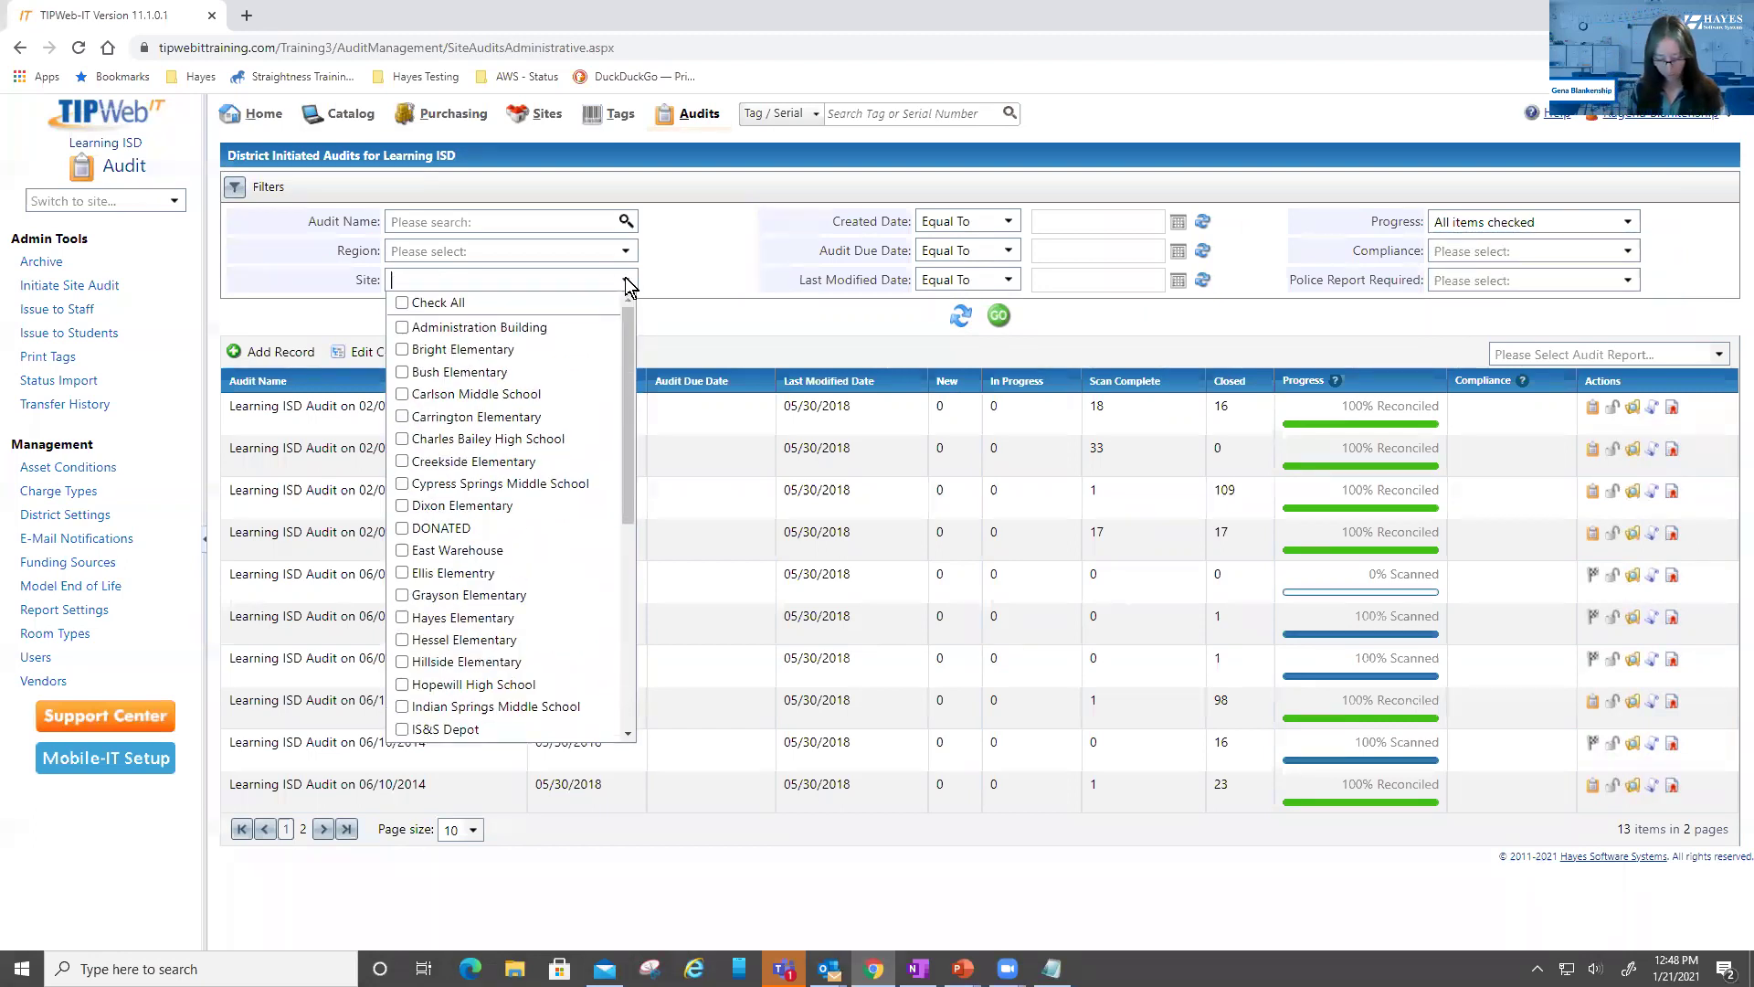
text(wright)
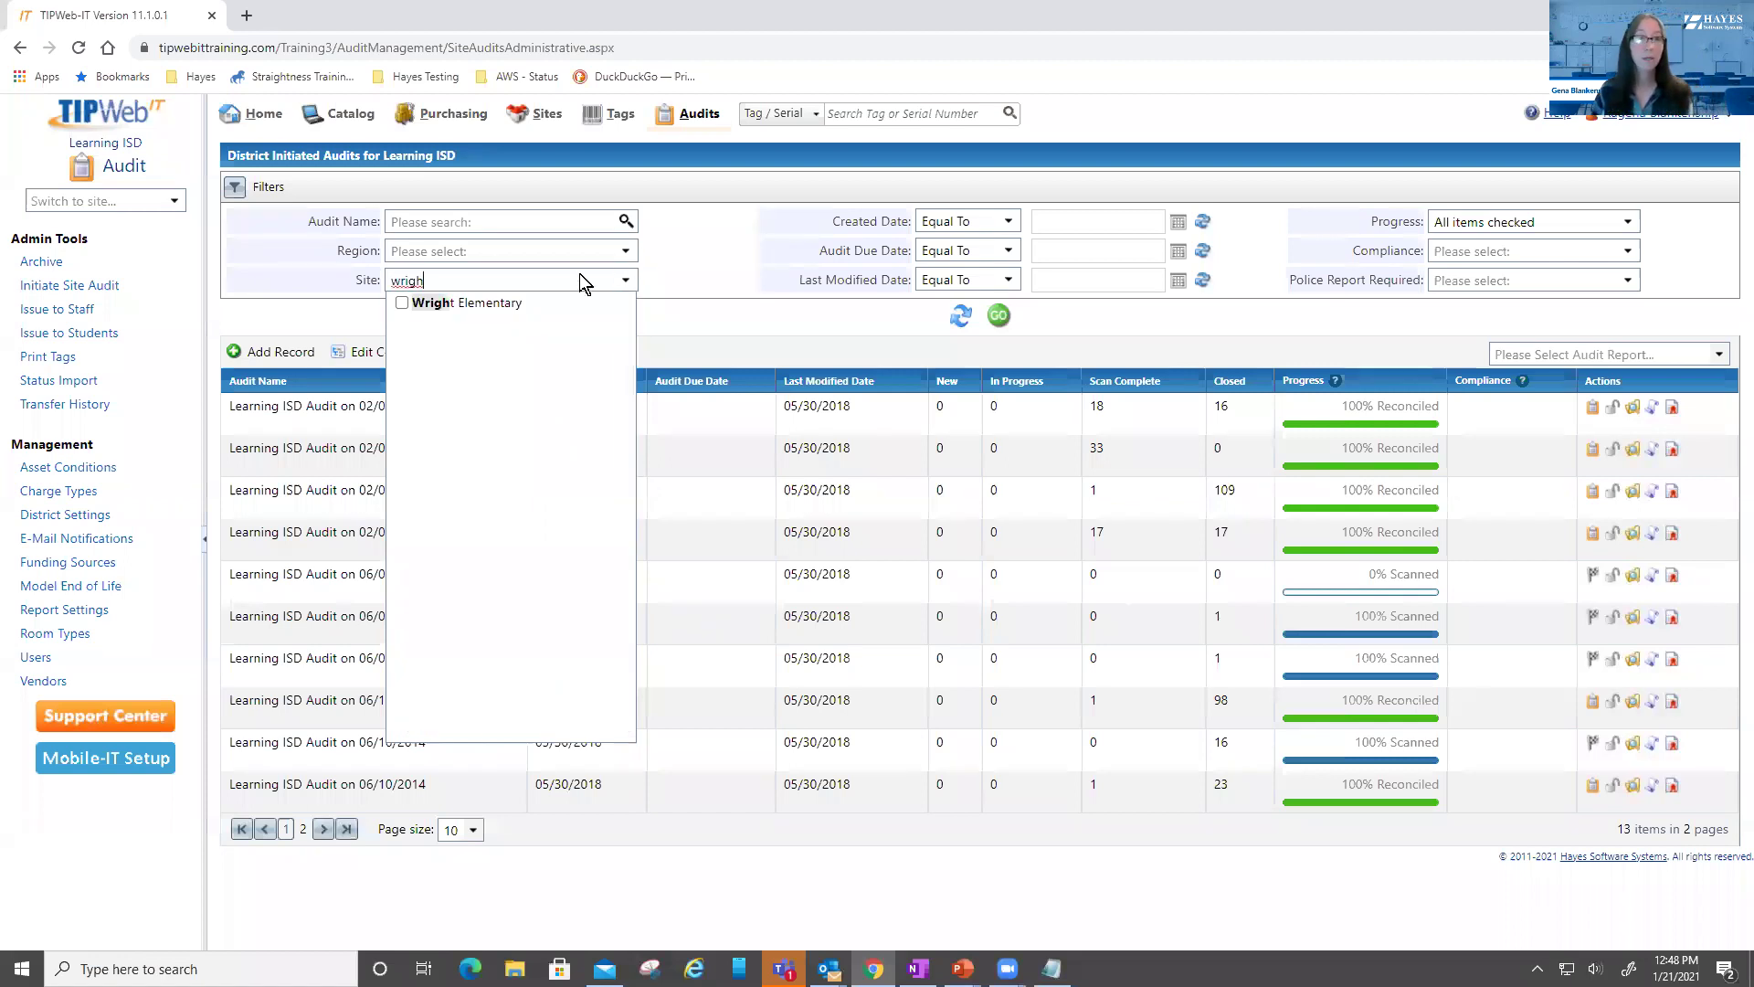
click(402, 303)
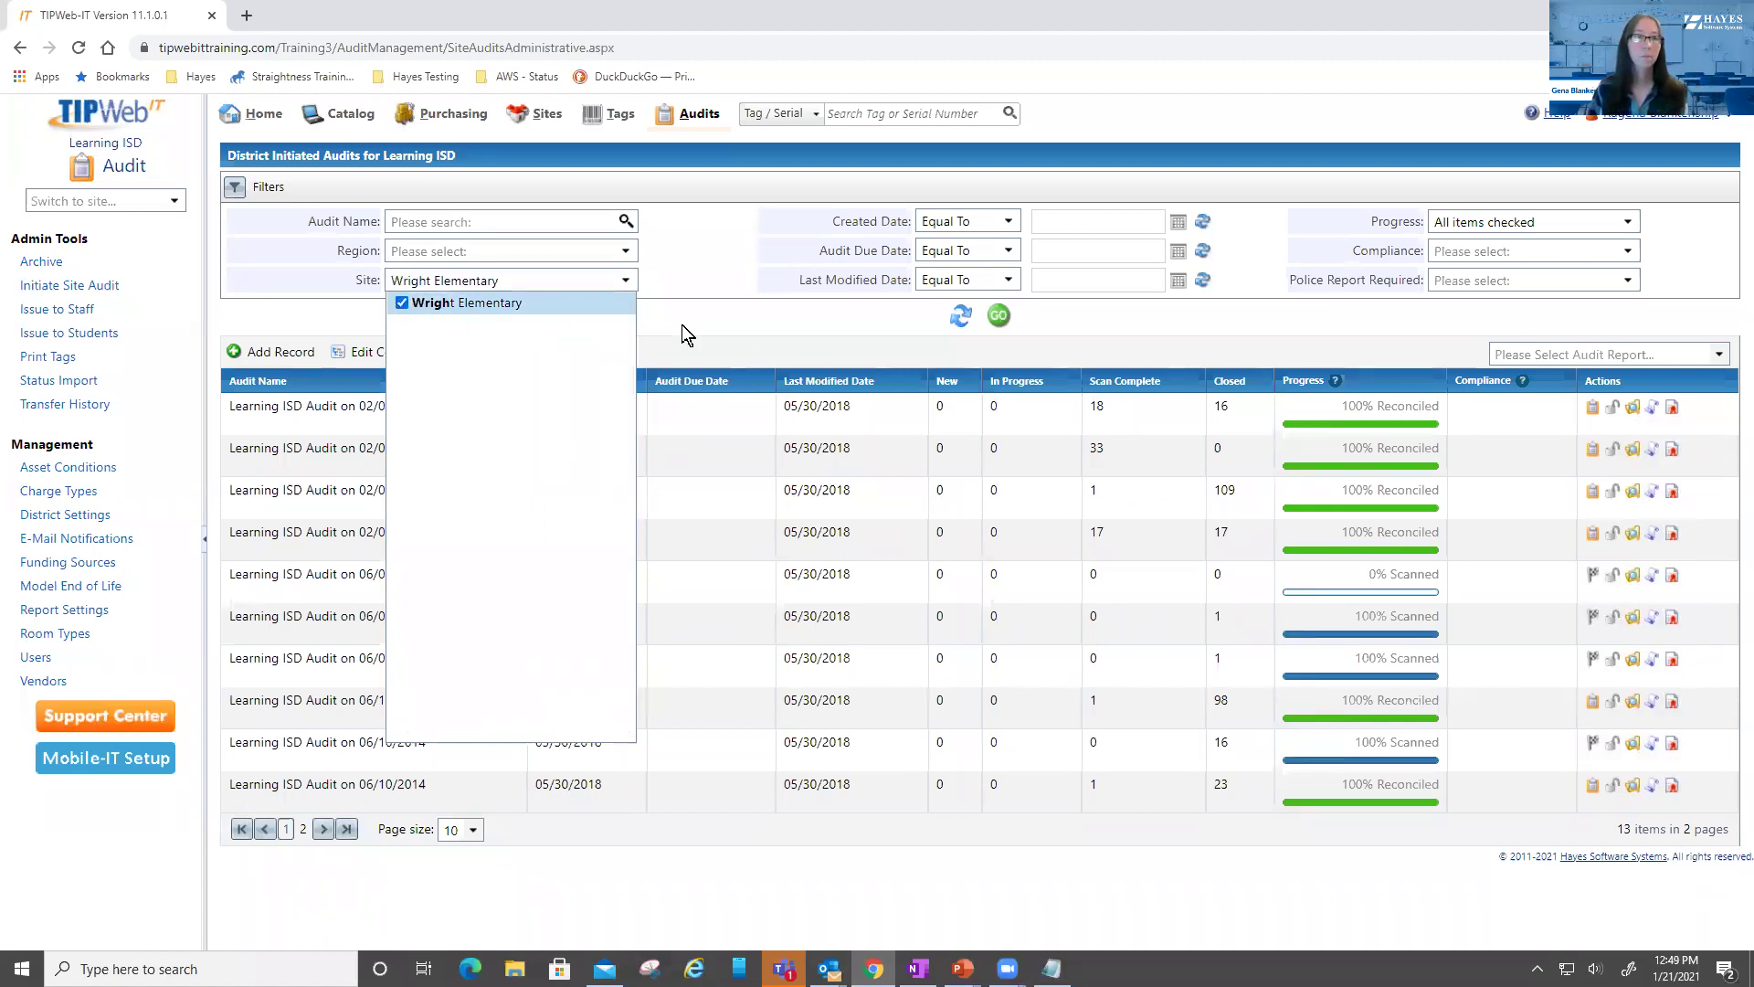
click(999, 317)
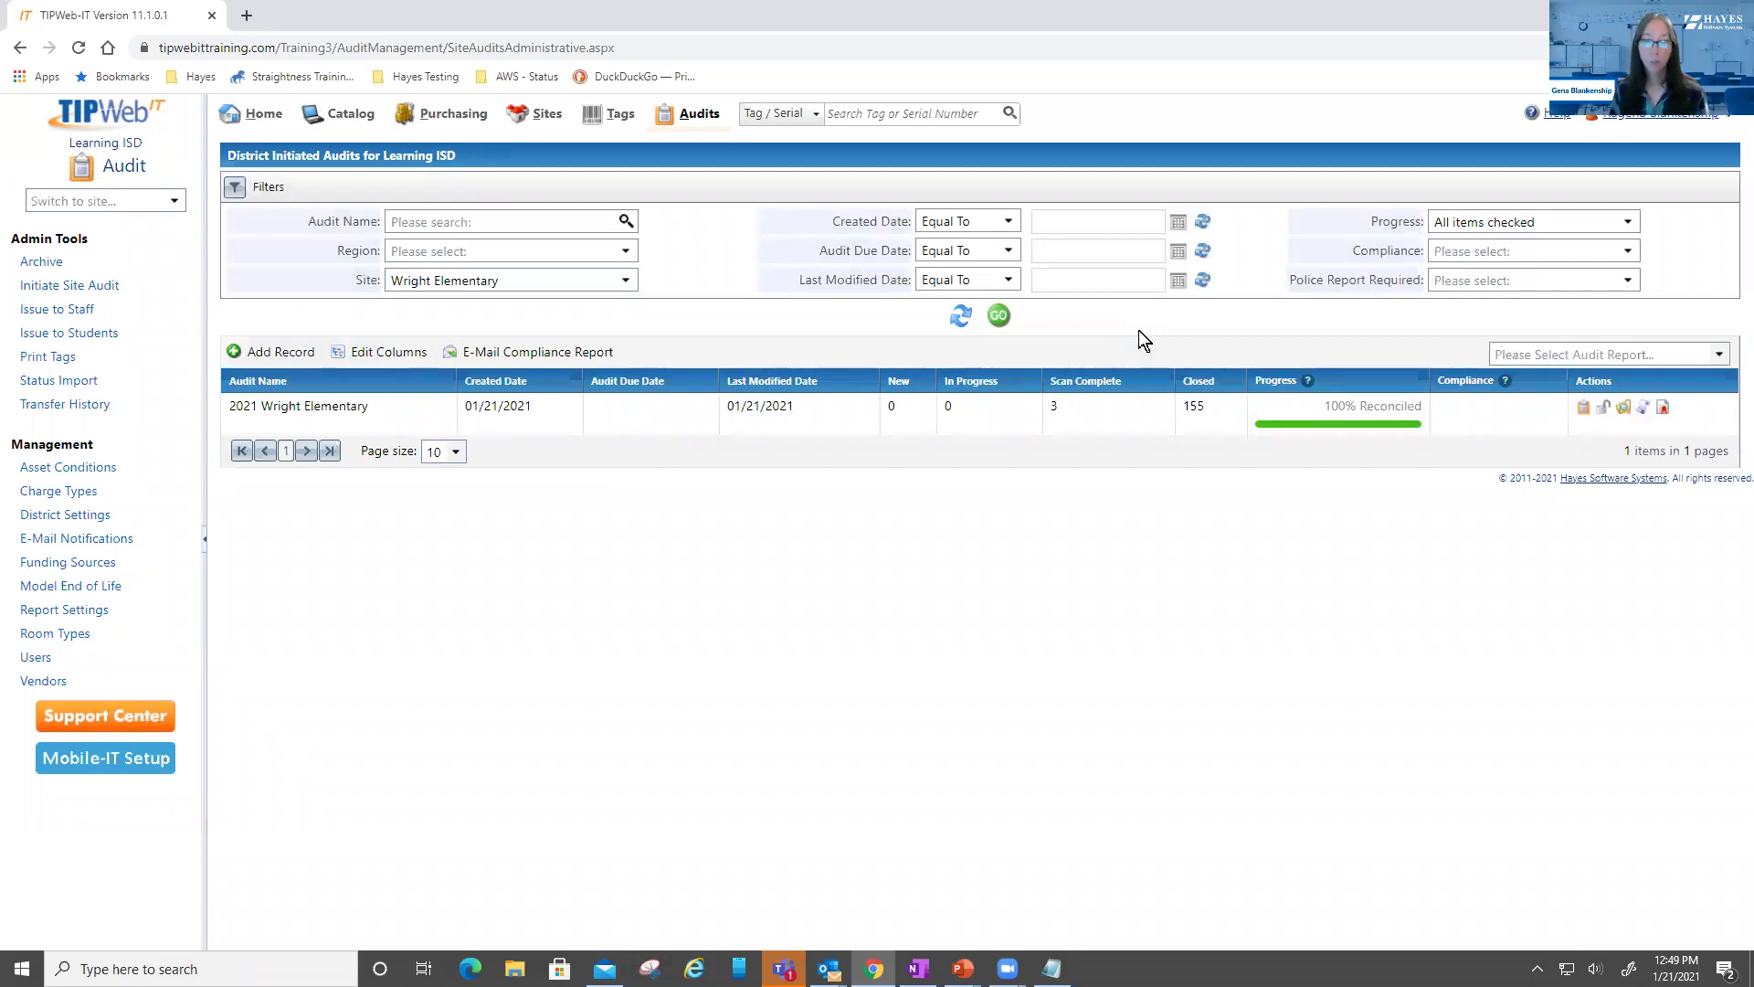
Open the compliance report of the 2021 Wright Elementary audit and examine its audit name, inventory figures and policy statement
mouse_move(1343, 420)
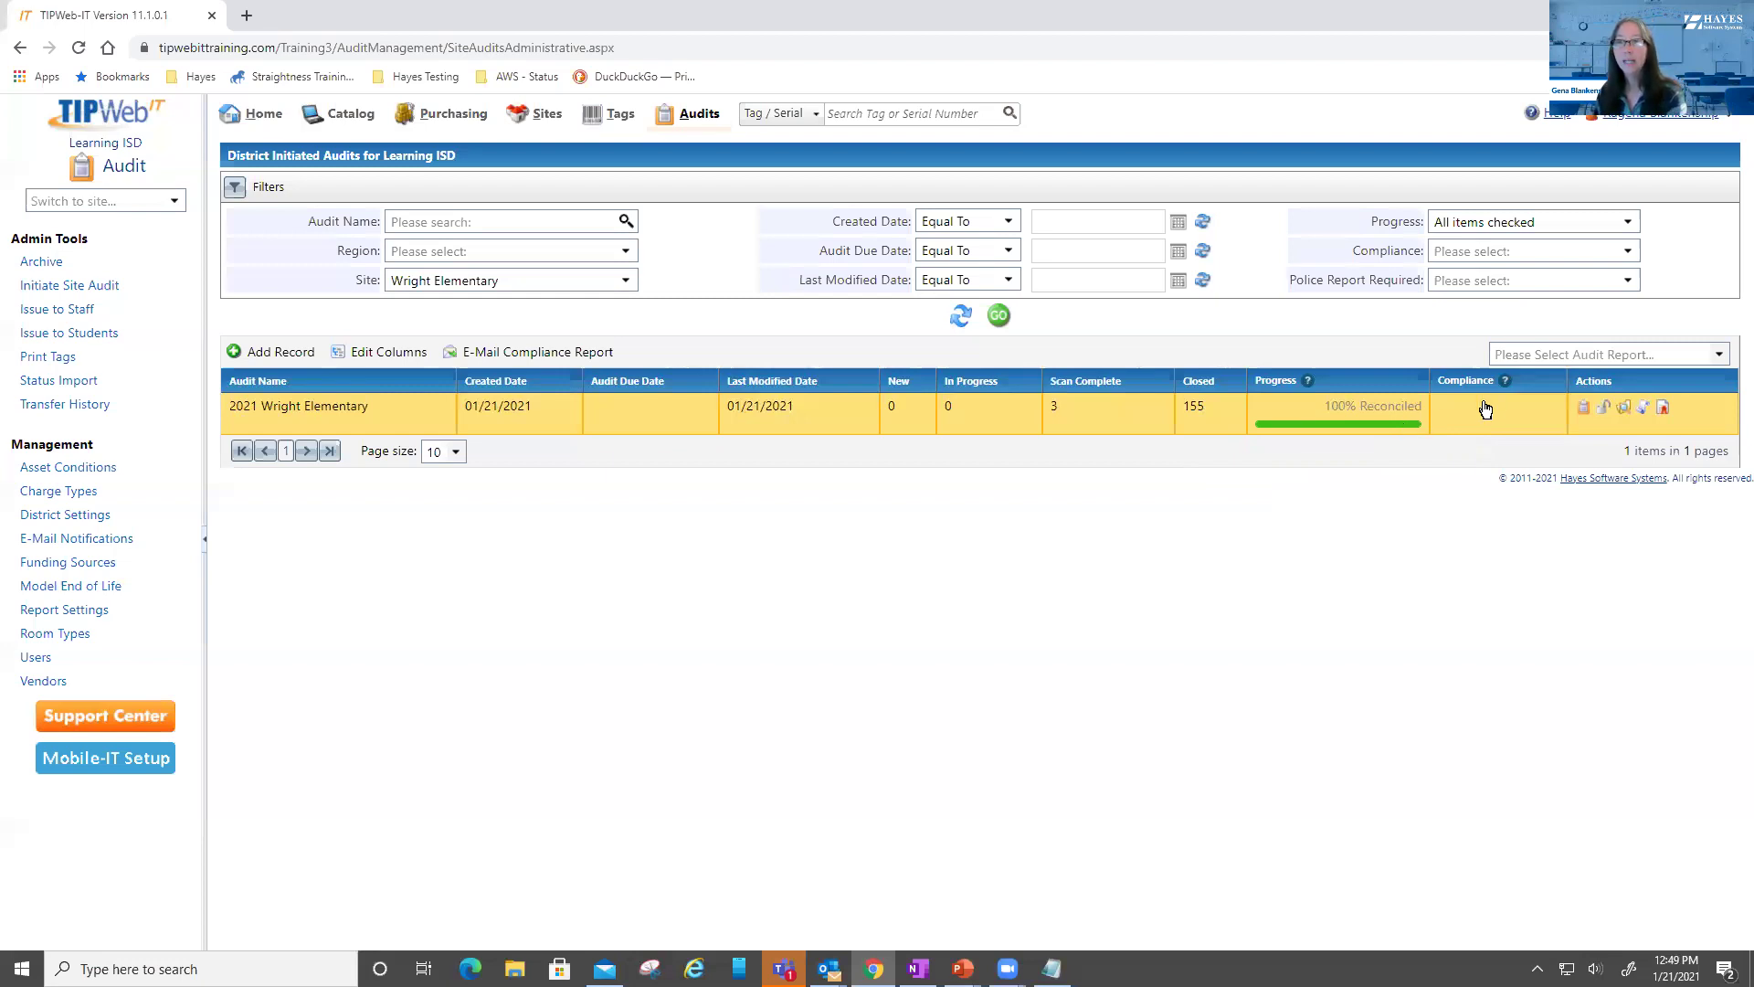
mouse_move(1505, 383)
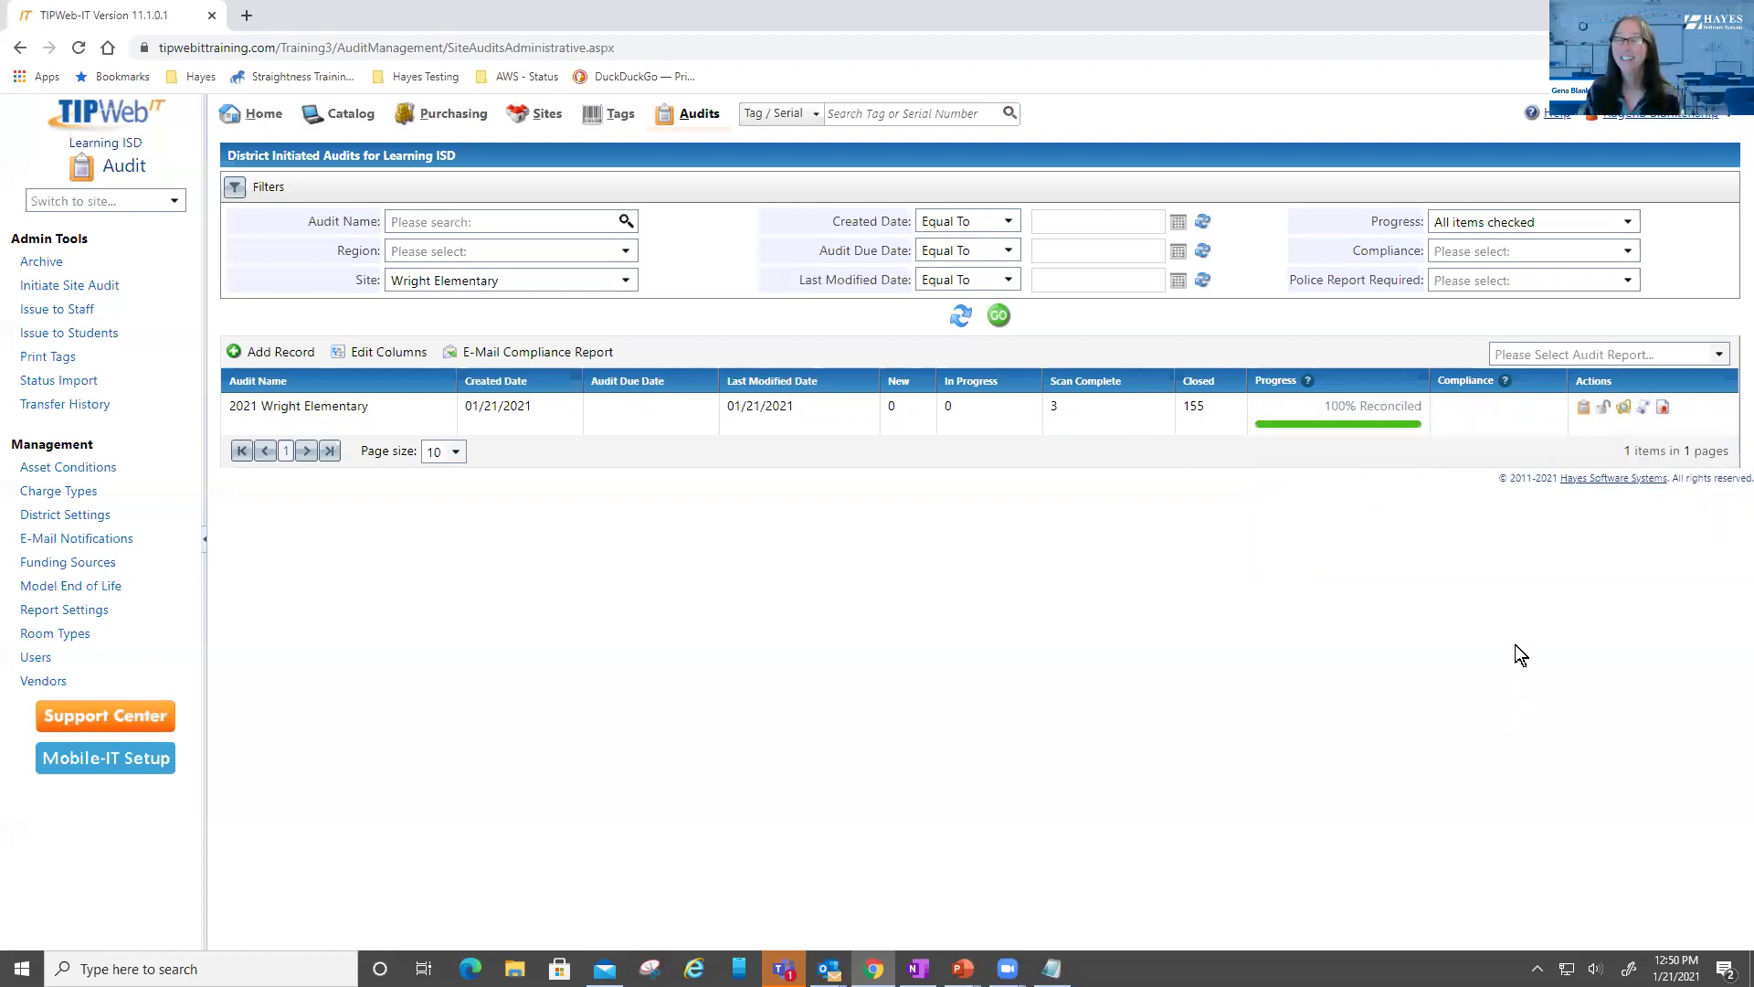
click(1664, 410)
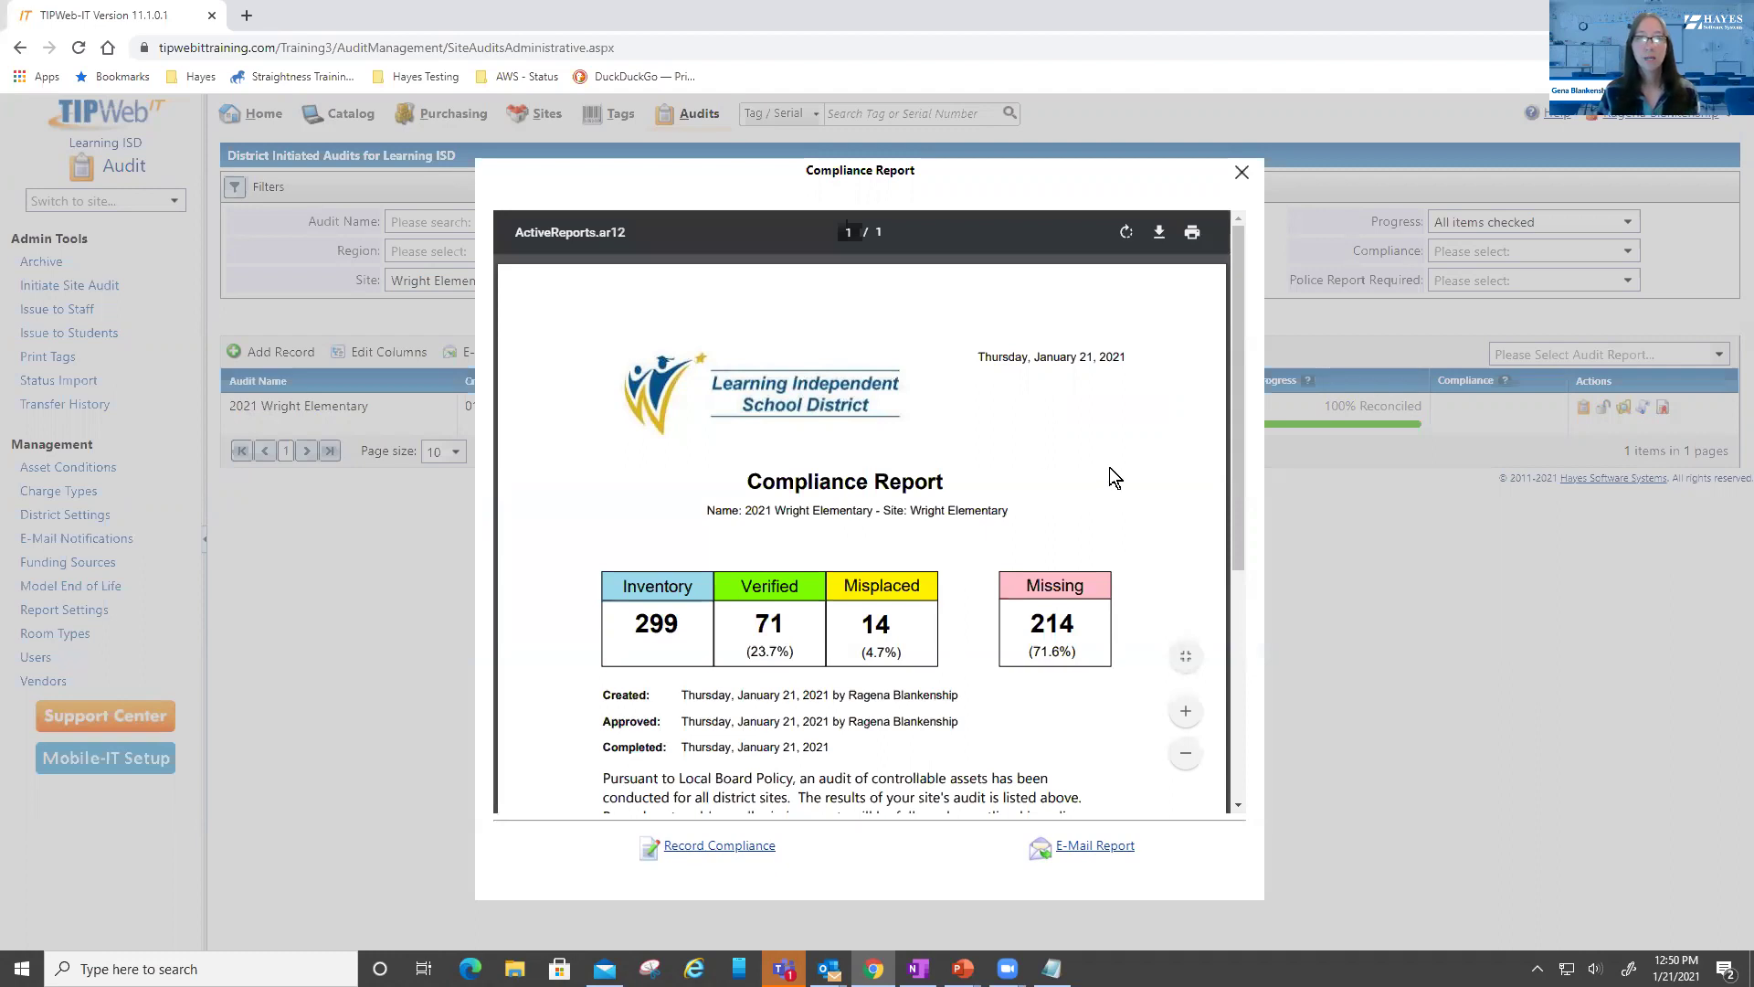
scroll(1139, 472, down, 1)
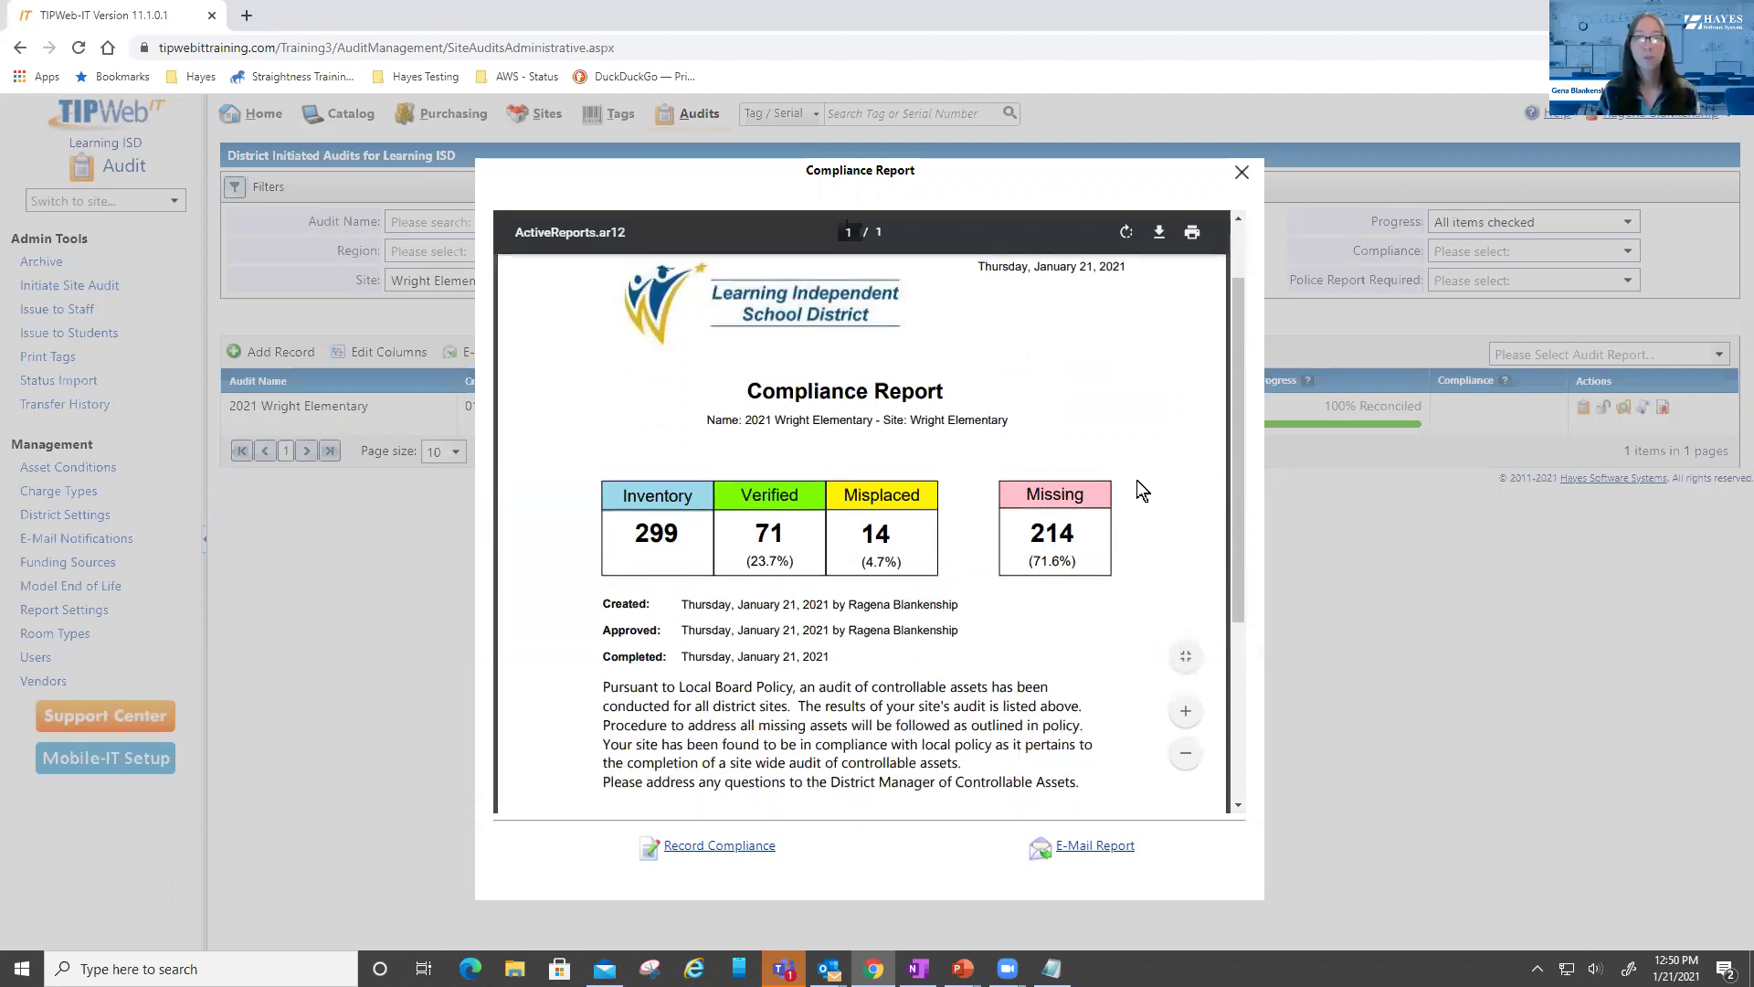
scroll(1136, 484, up, 1)
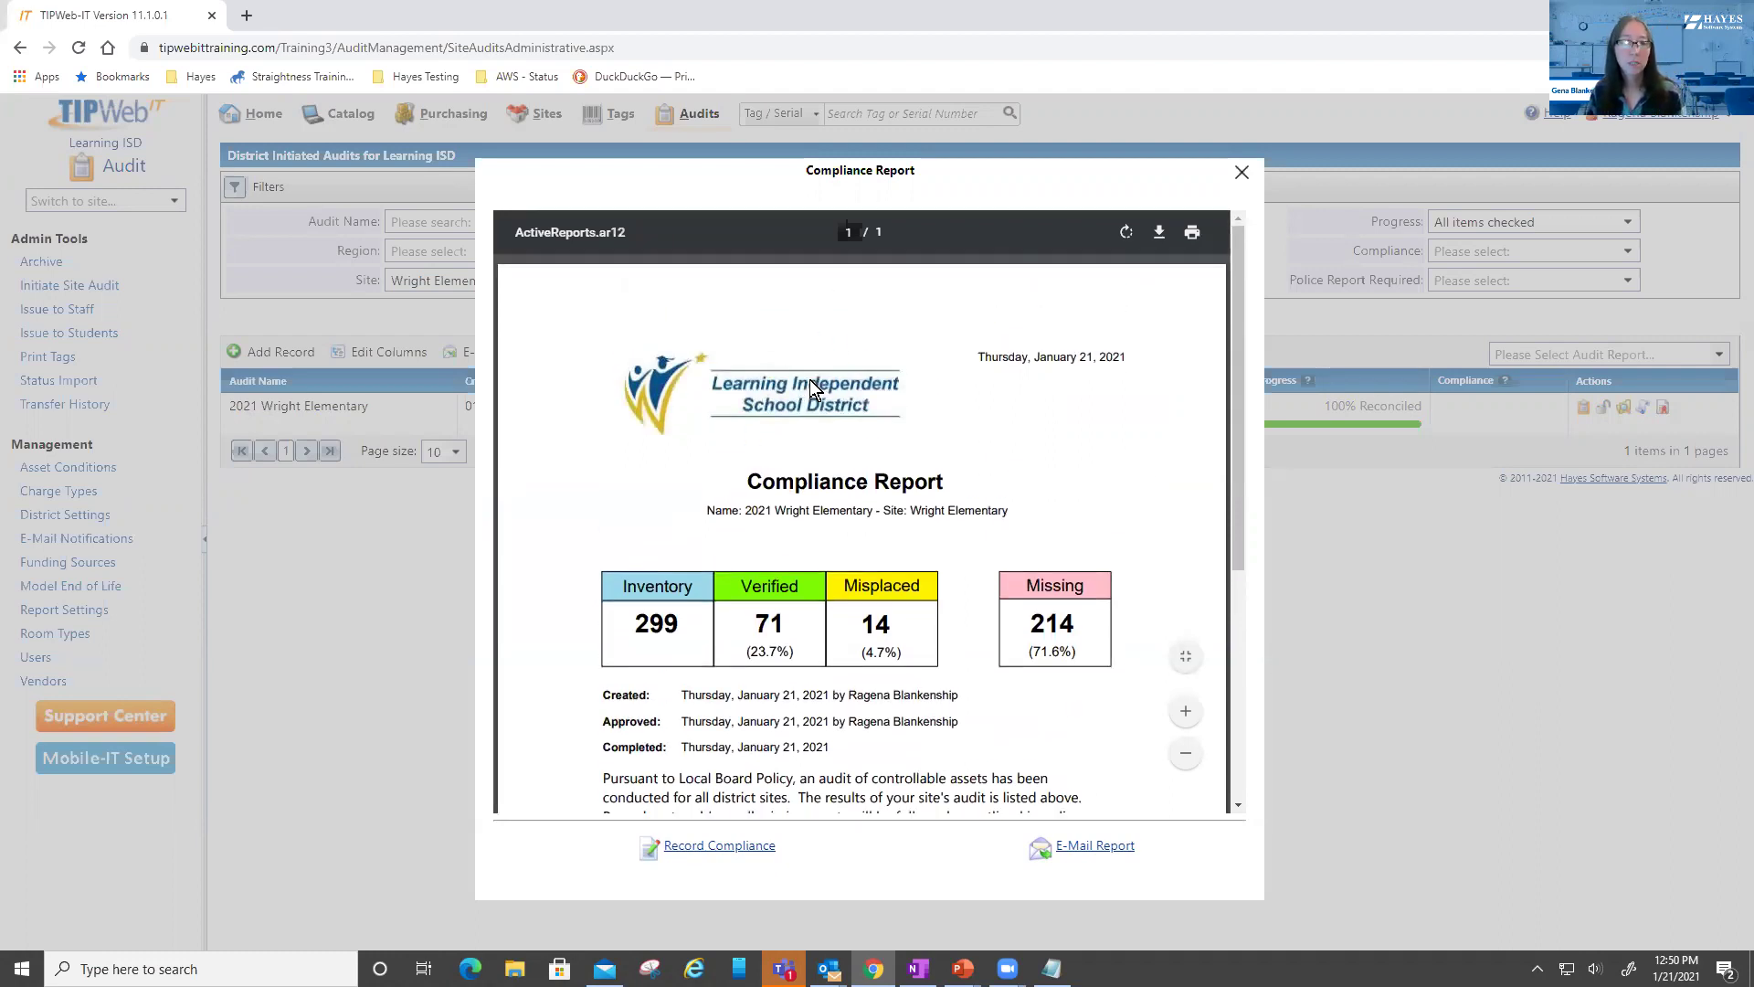
drag(772, 511, 1008, 512)
click(1020, 511)
scroll(1021, 512, down, 1)
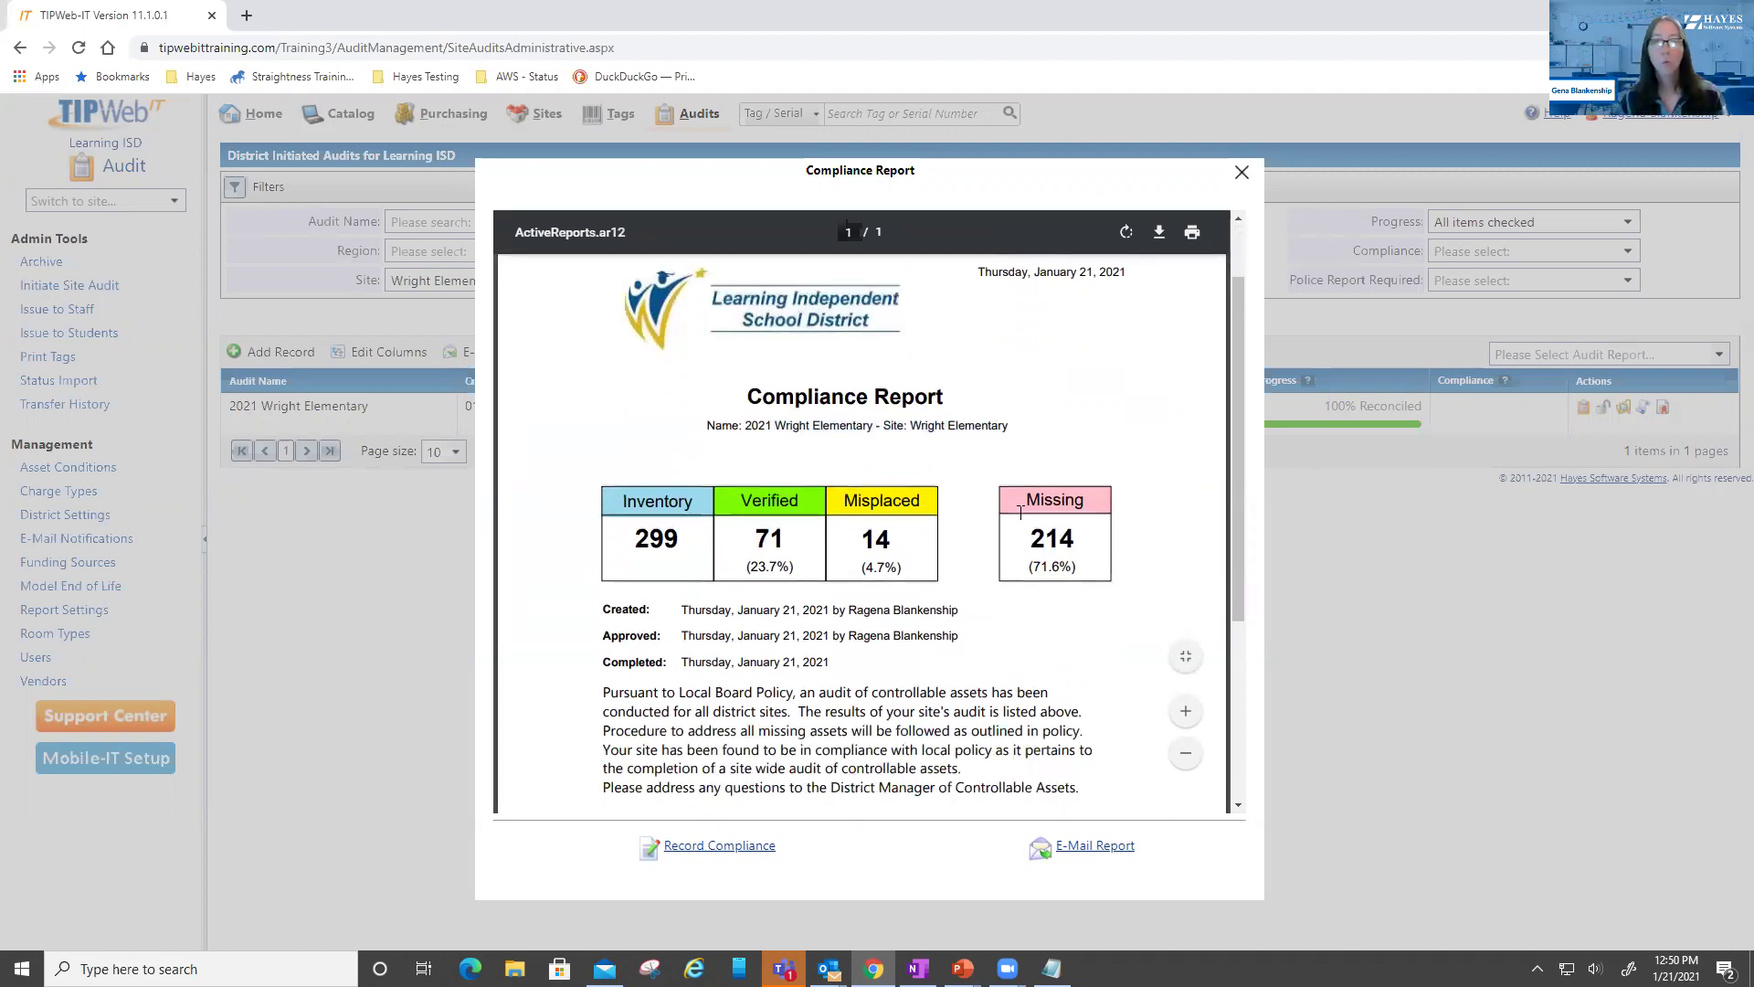
scroll(1023, 516, down, 1)
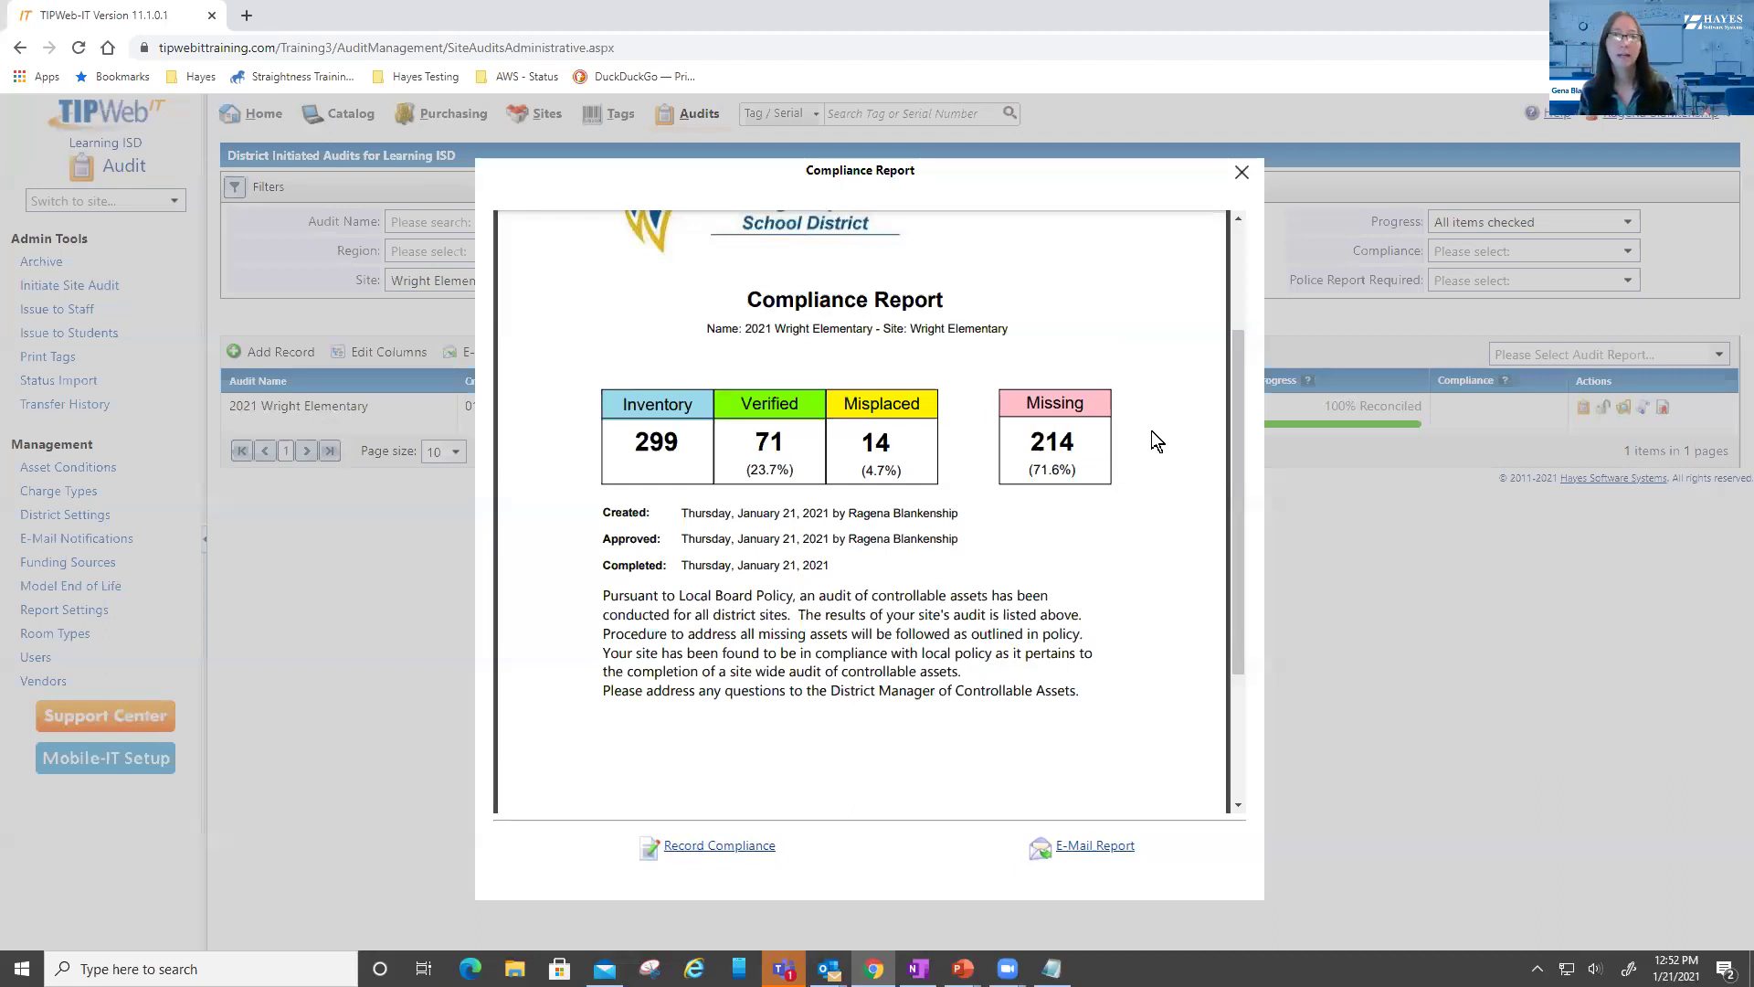
mouse_move(1257, 594)
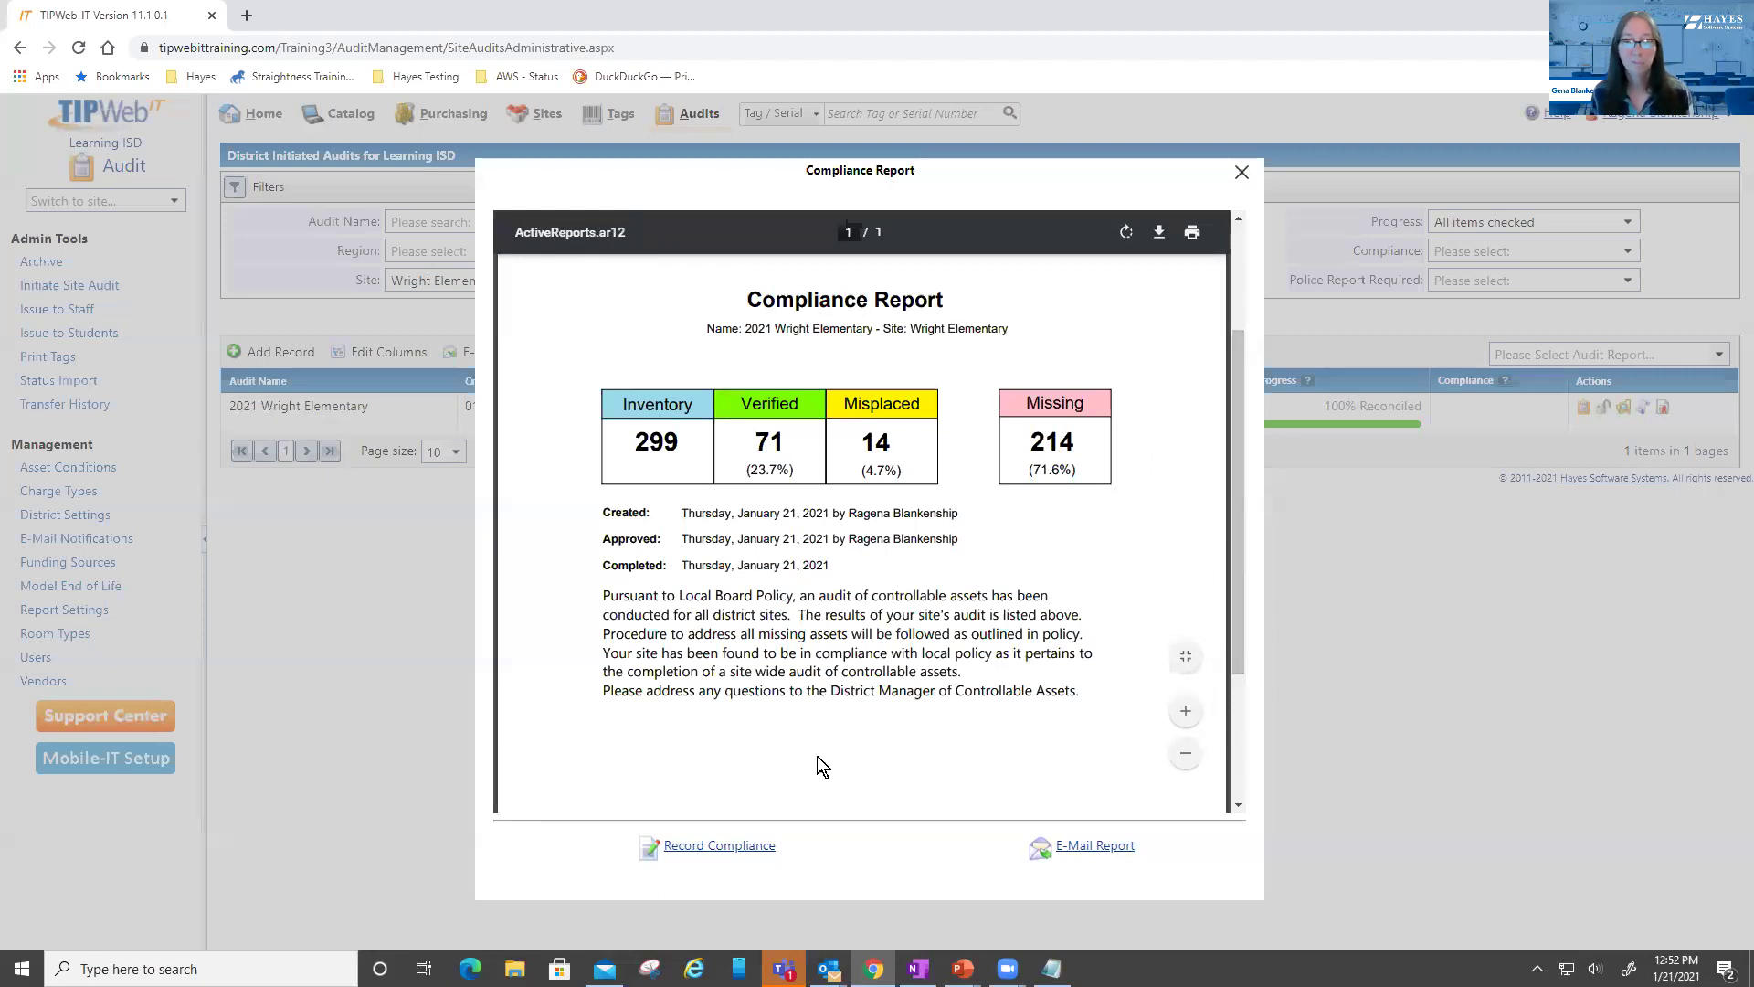
Start recording compliance for the 2021 Wright Elementary audit, with compliance status Non-Compliant and police report attached Yes
click(715, 850)
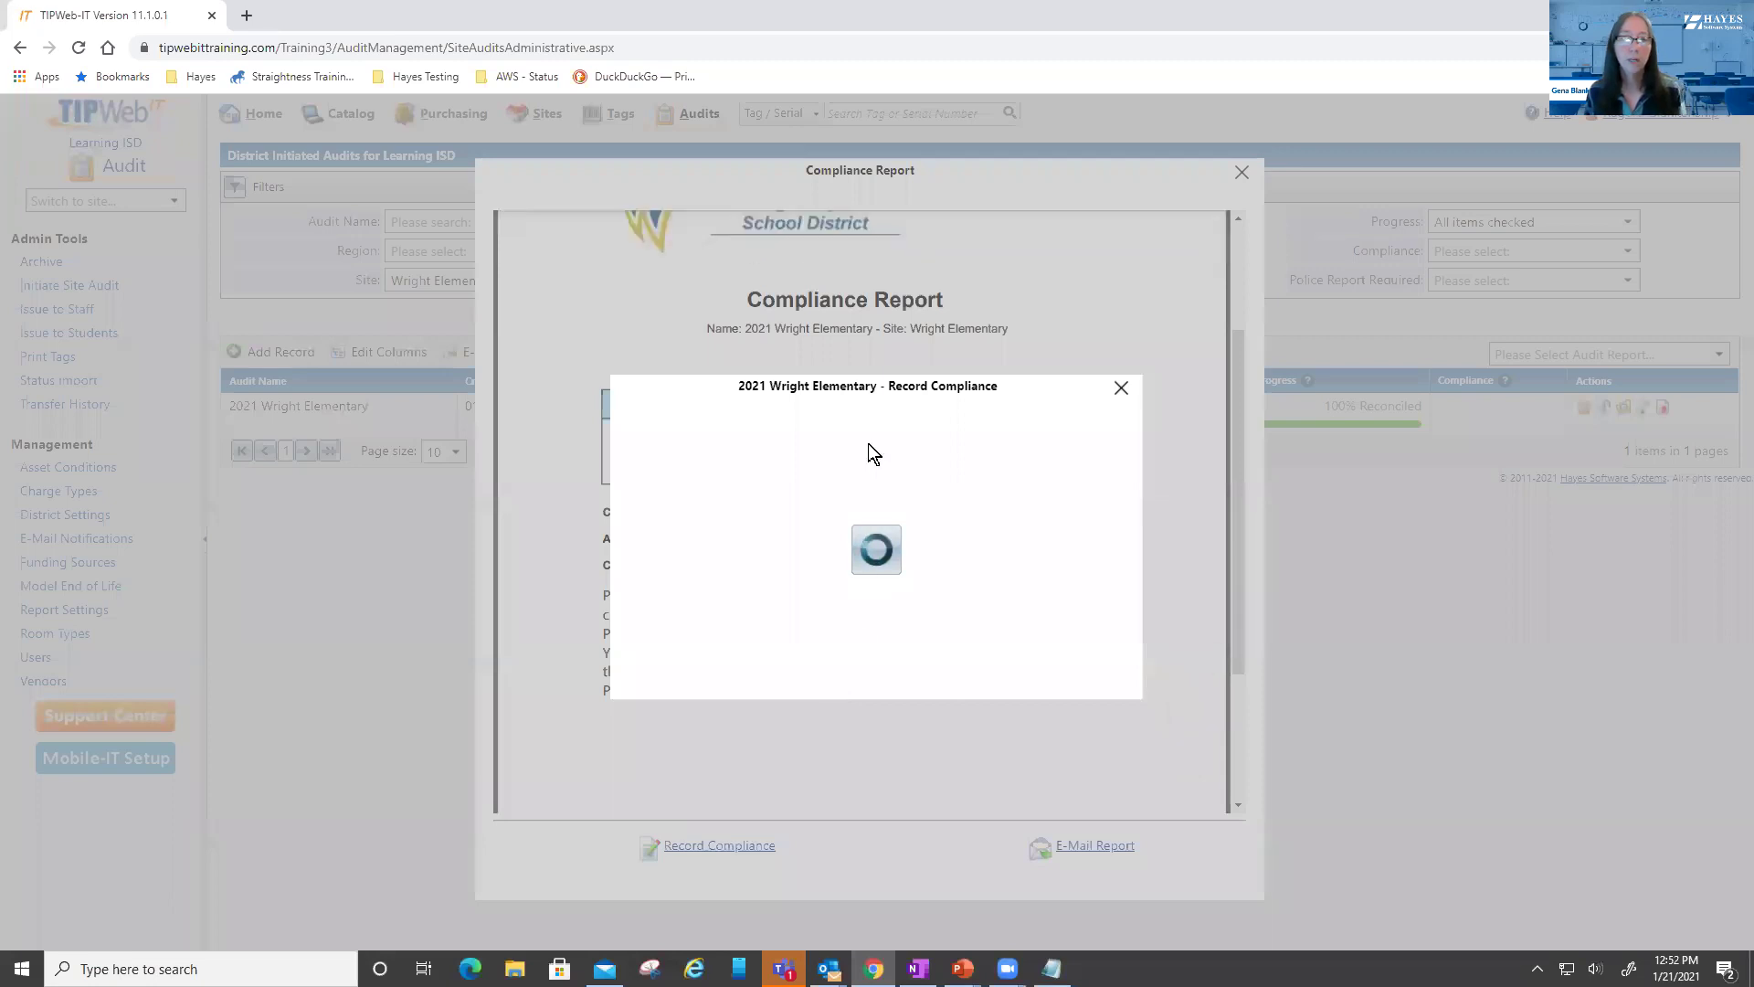
drag(862, 387, 853, 482)
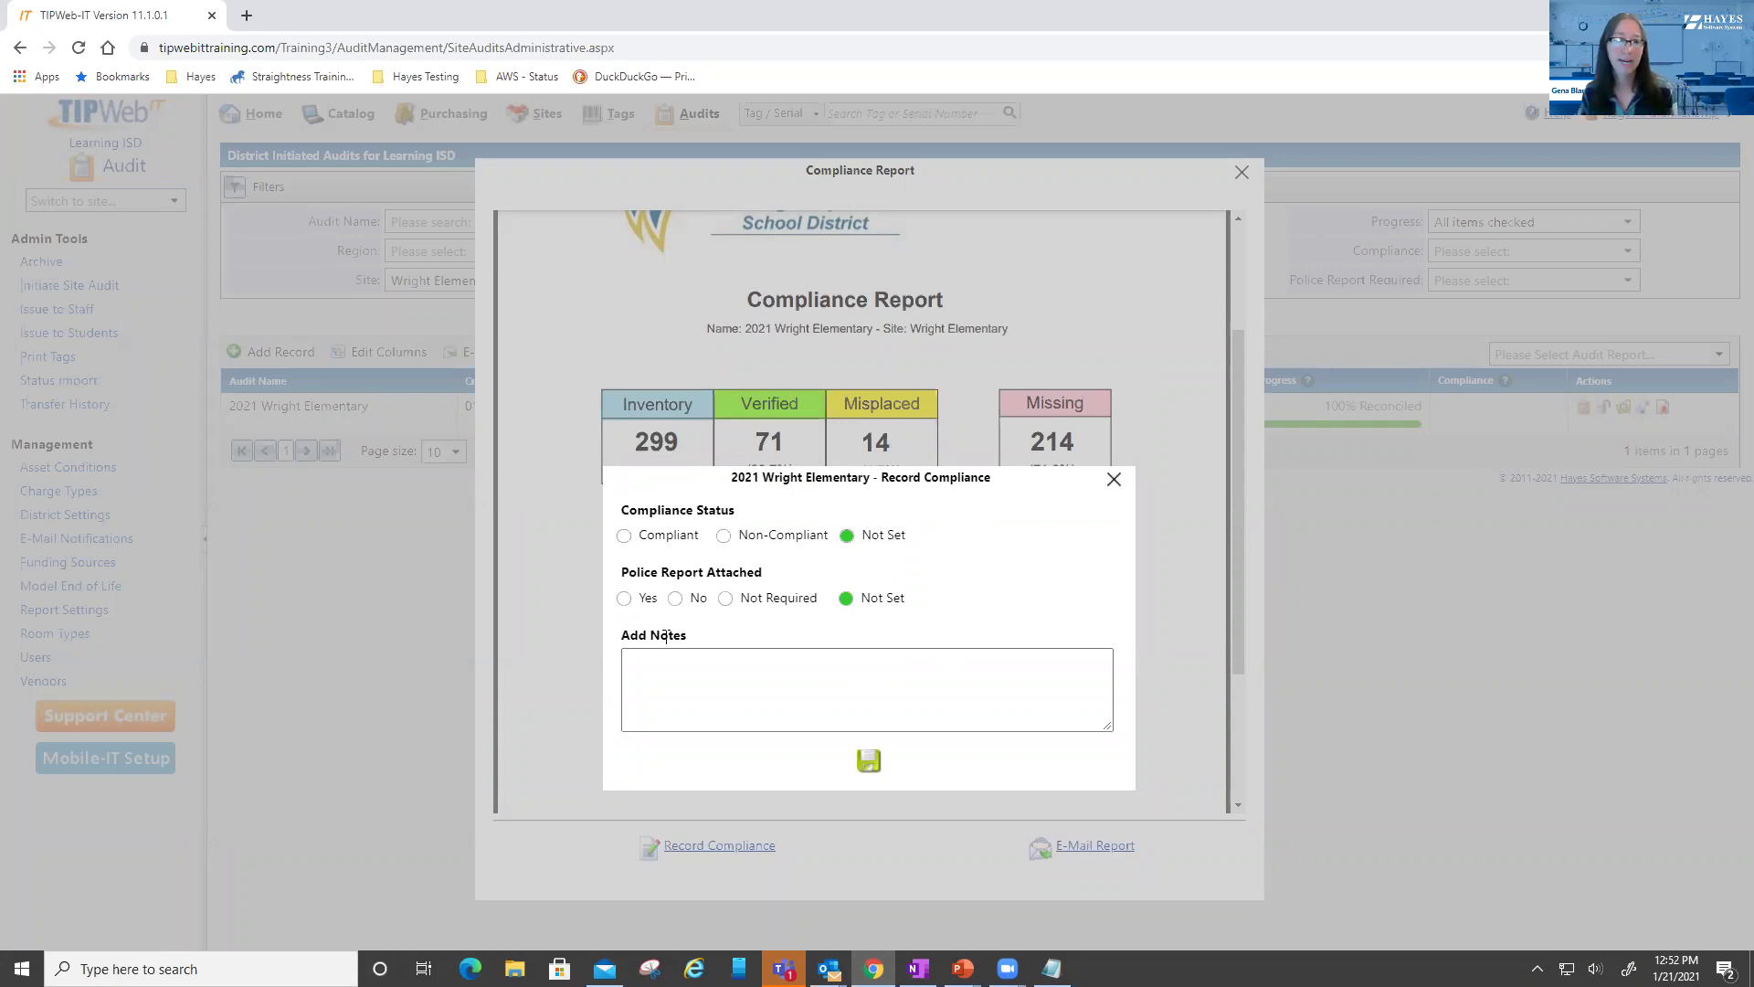
click(722, 536)
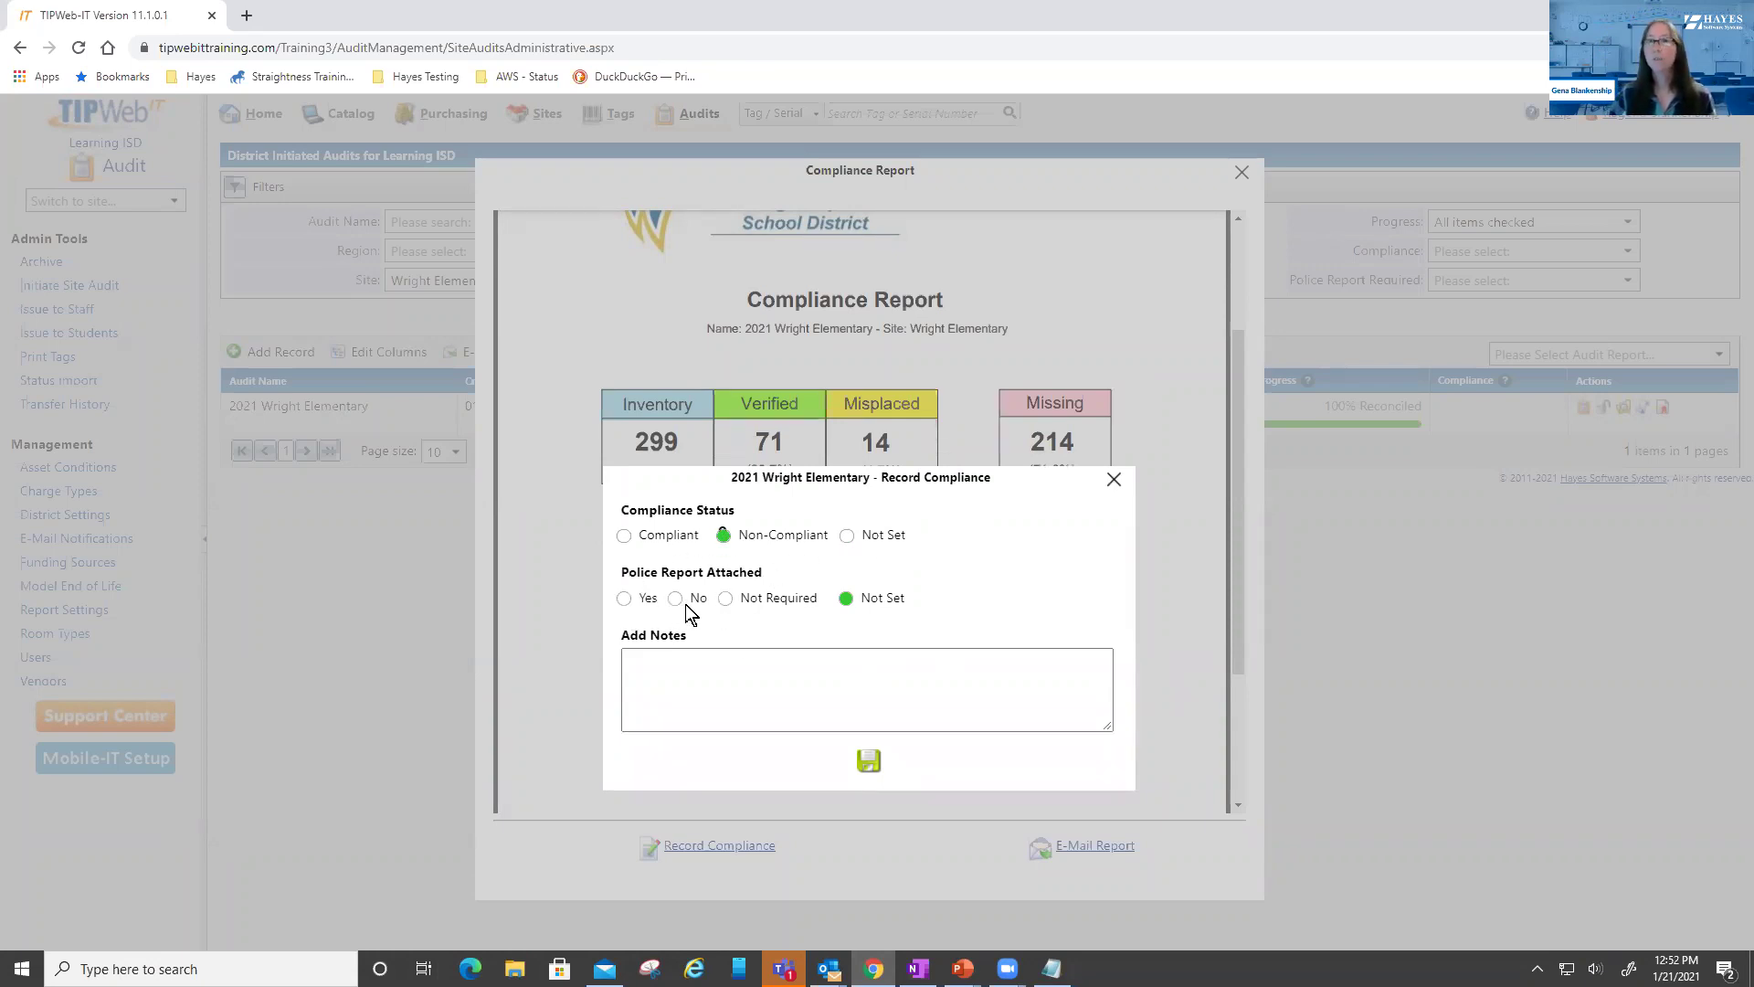
click(725, 598)
click(732, 667)
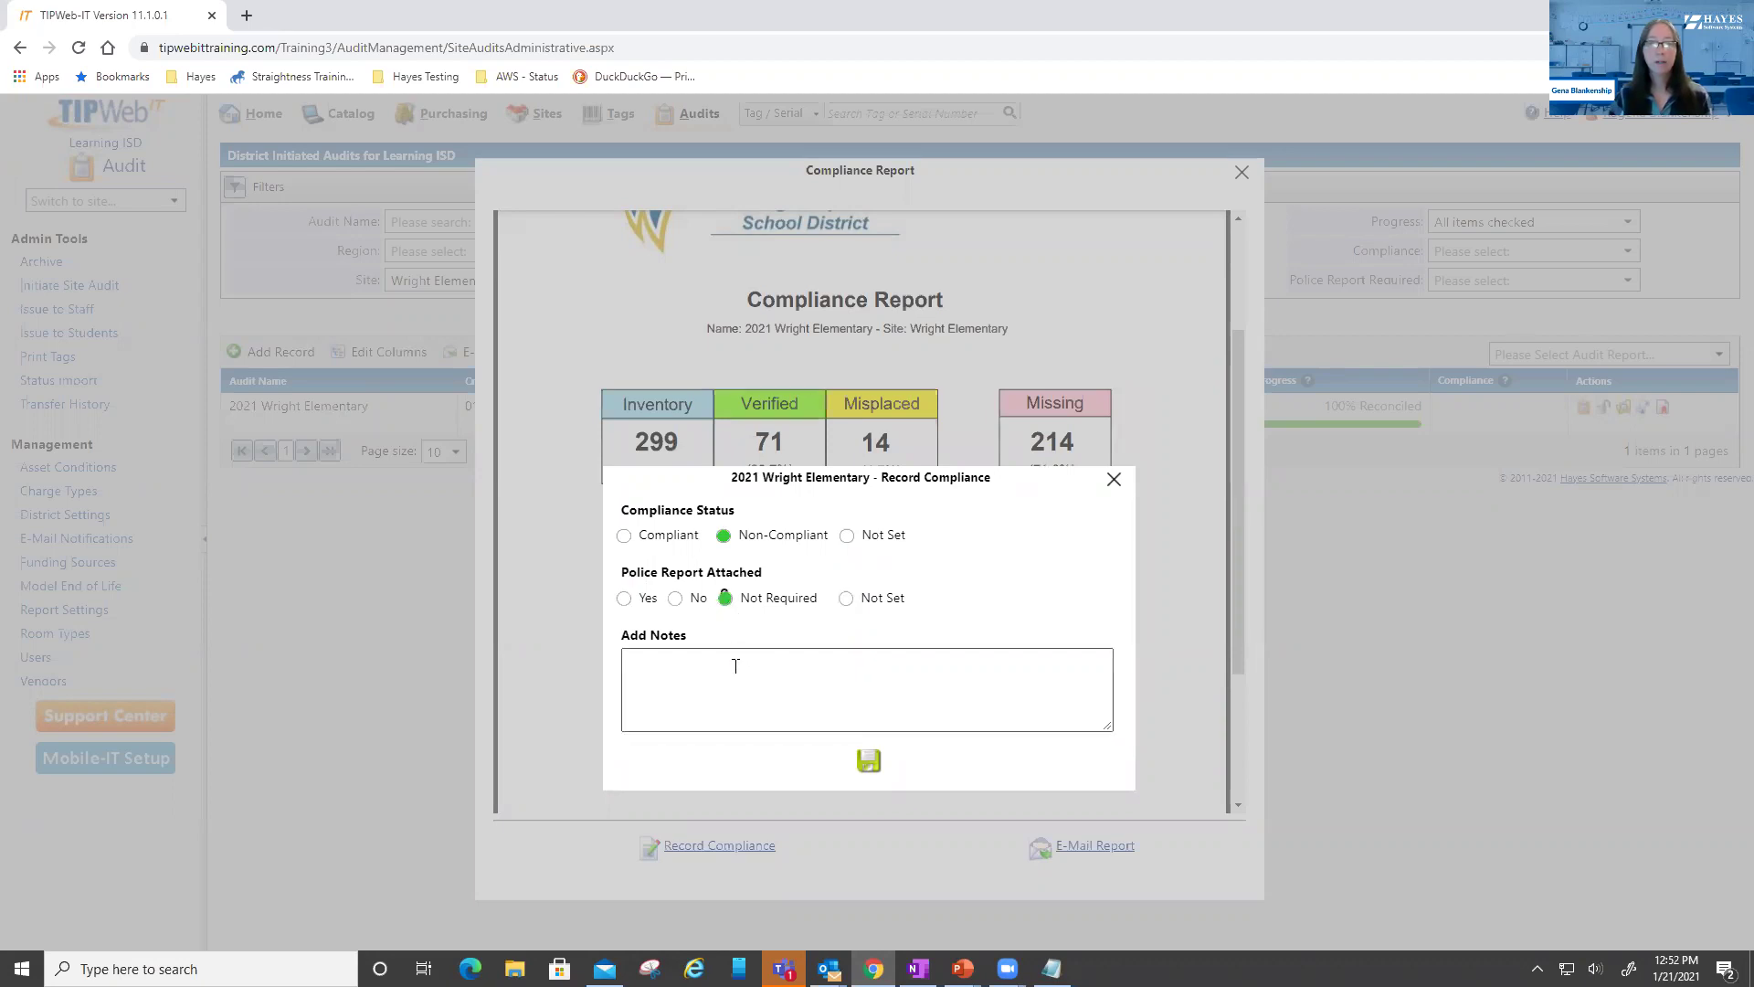
click(625, 600)
Add the compliance note "% Missing is too low. Please schedule and complete a new audit by end of month" and save the record
click(845, 659)
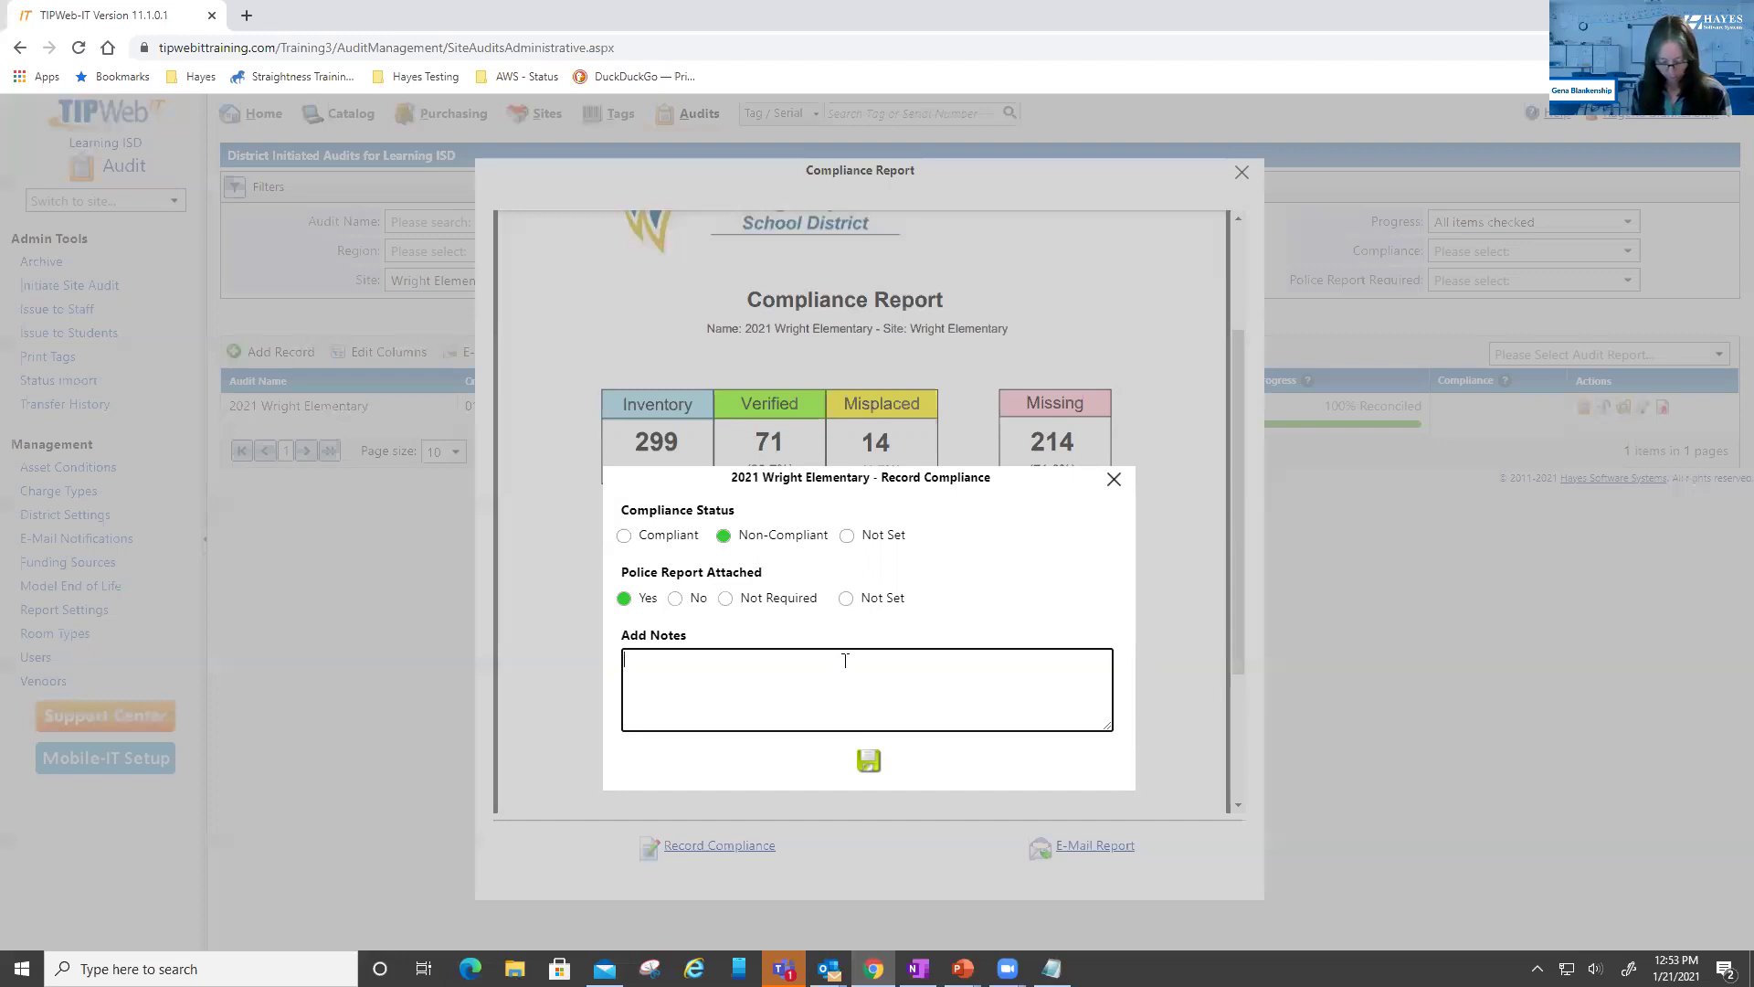
text(% Miss)
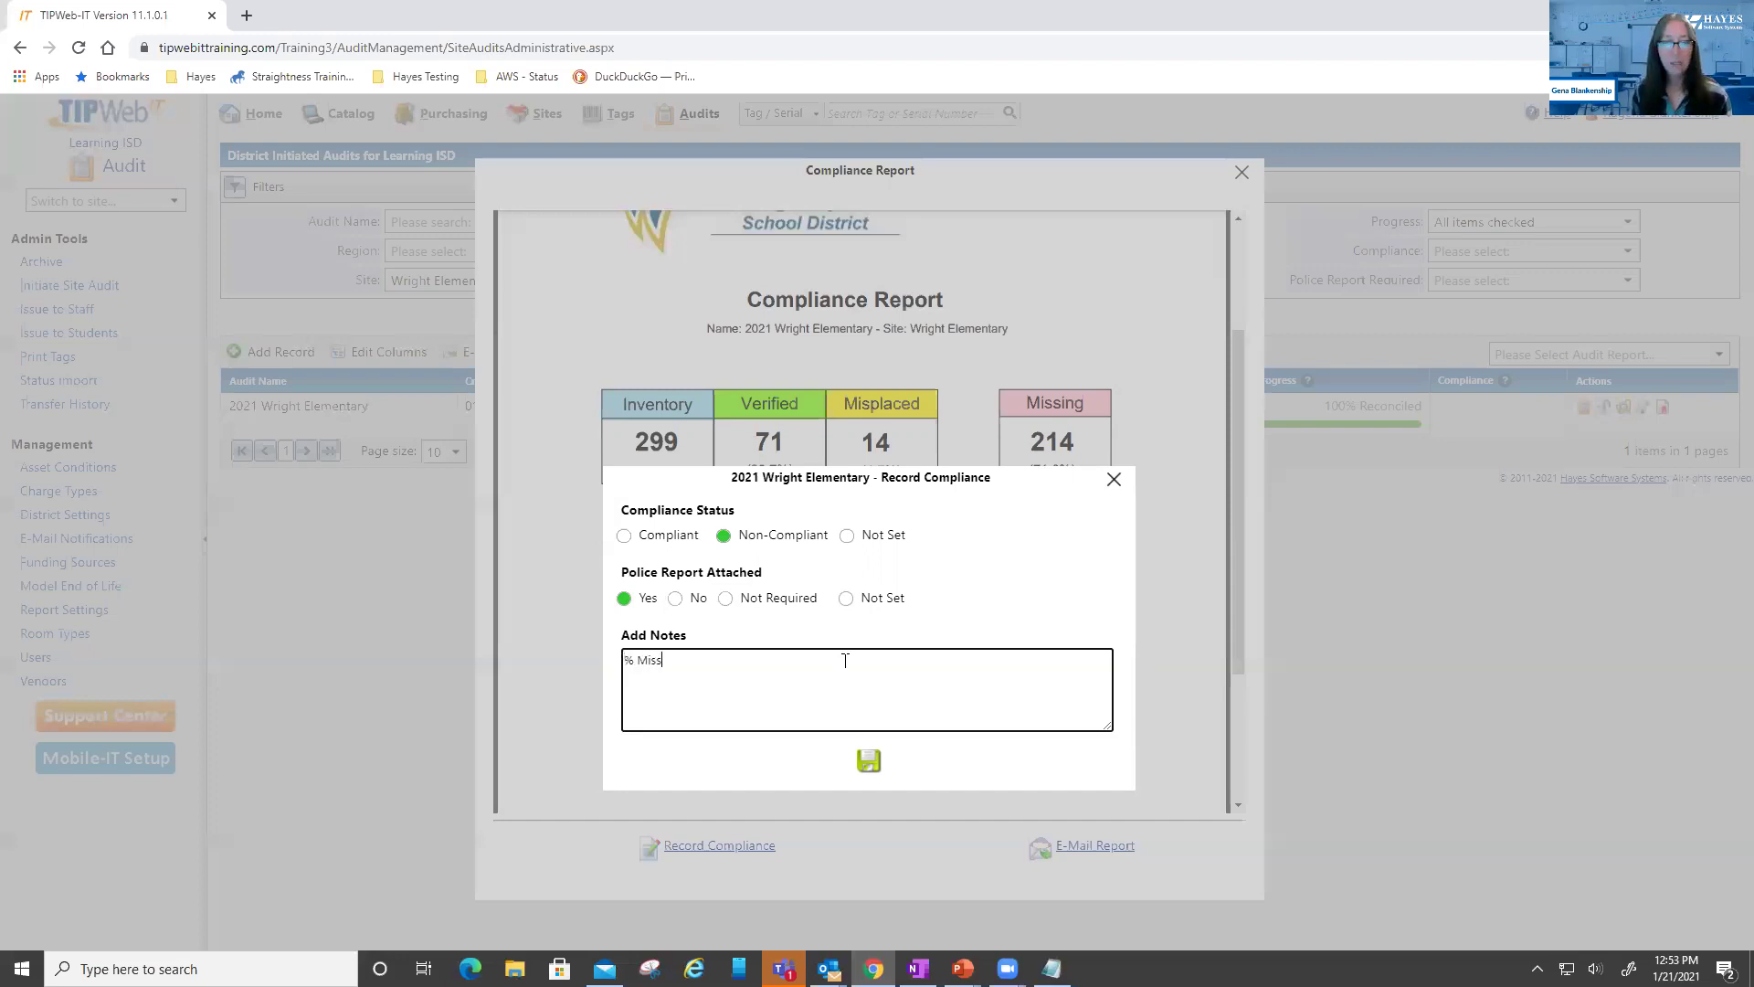
text(ing is too low)
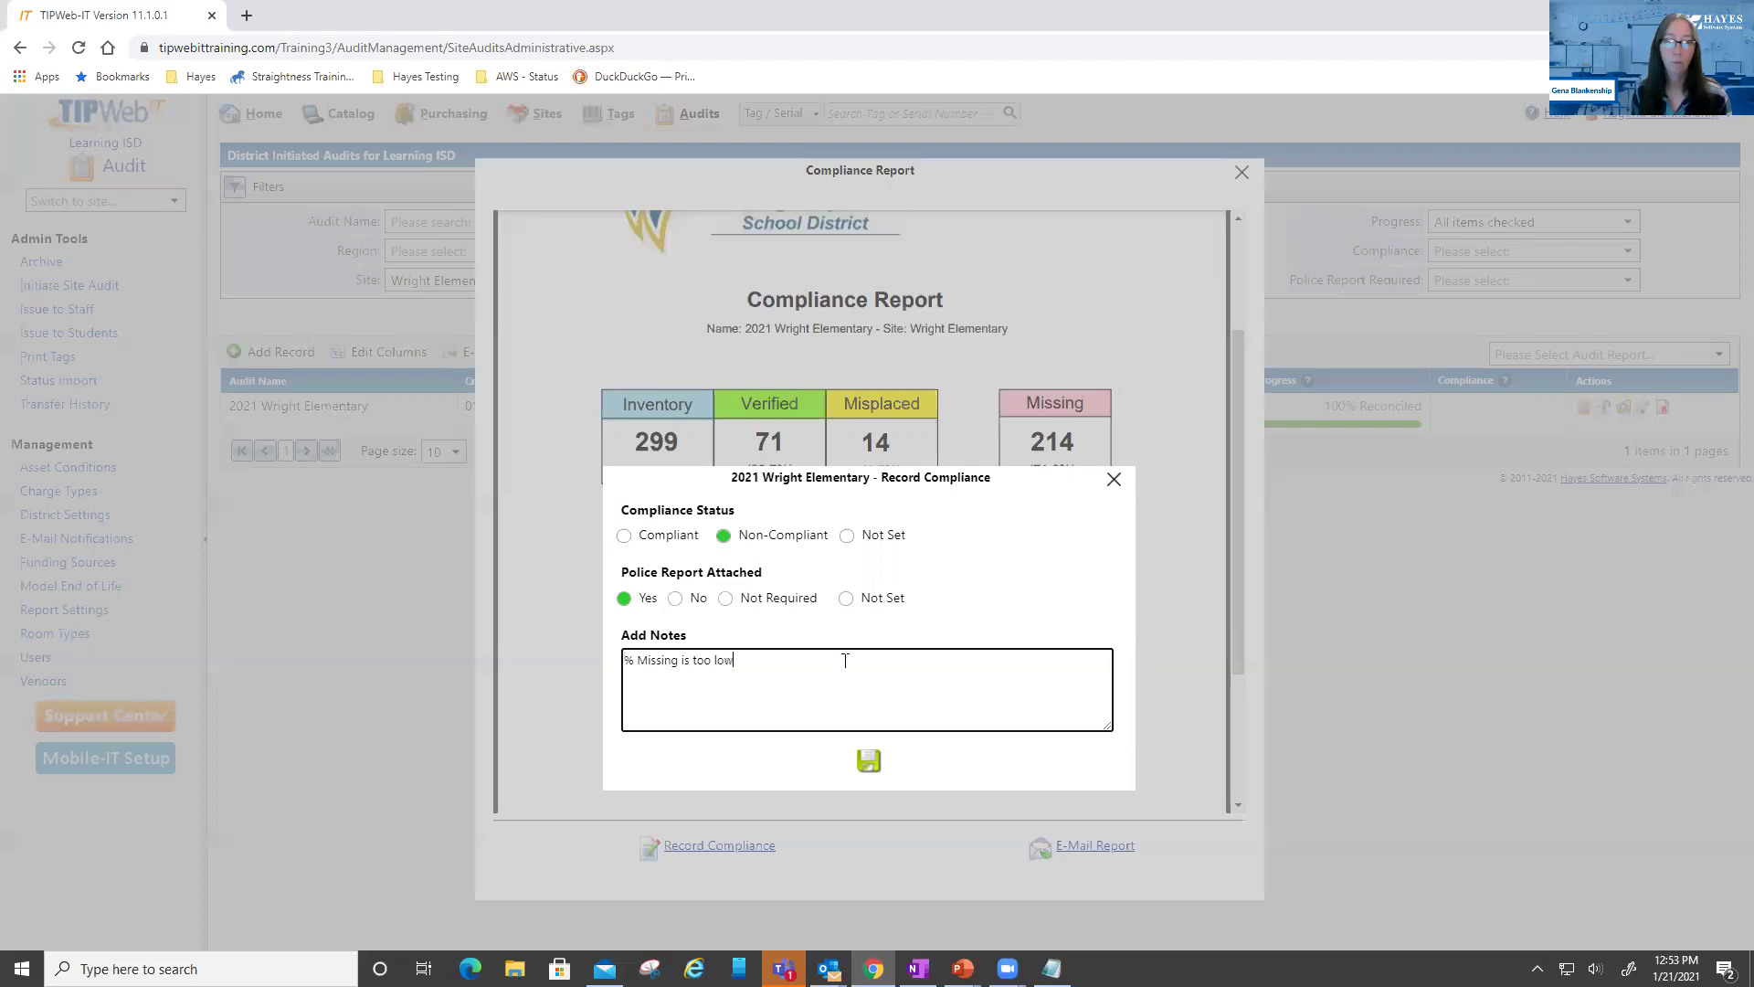
text(. Plea)
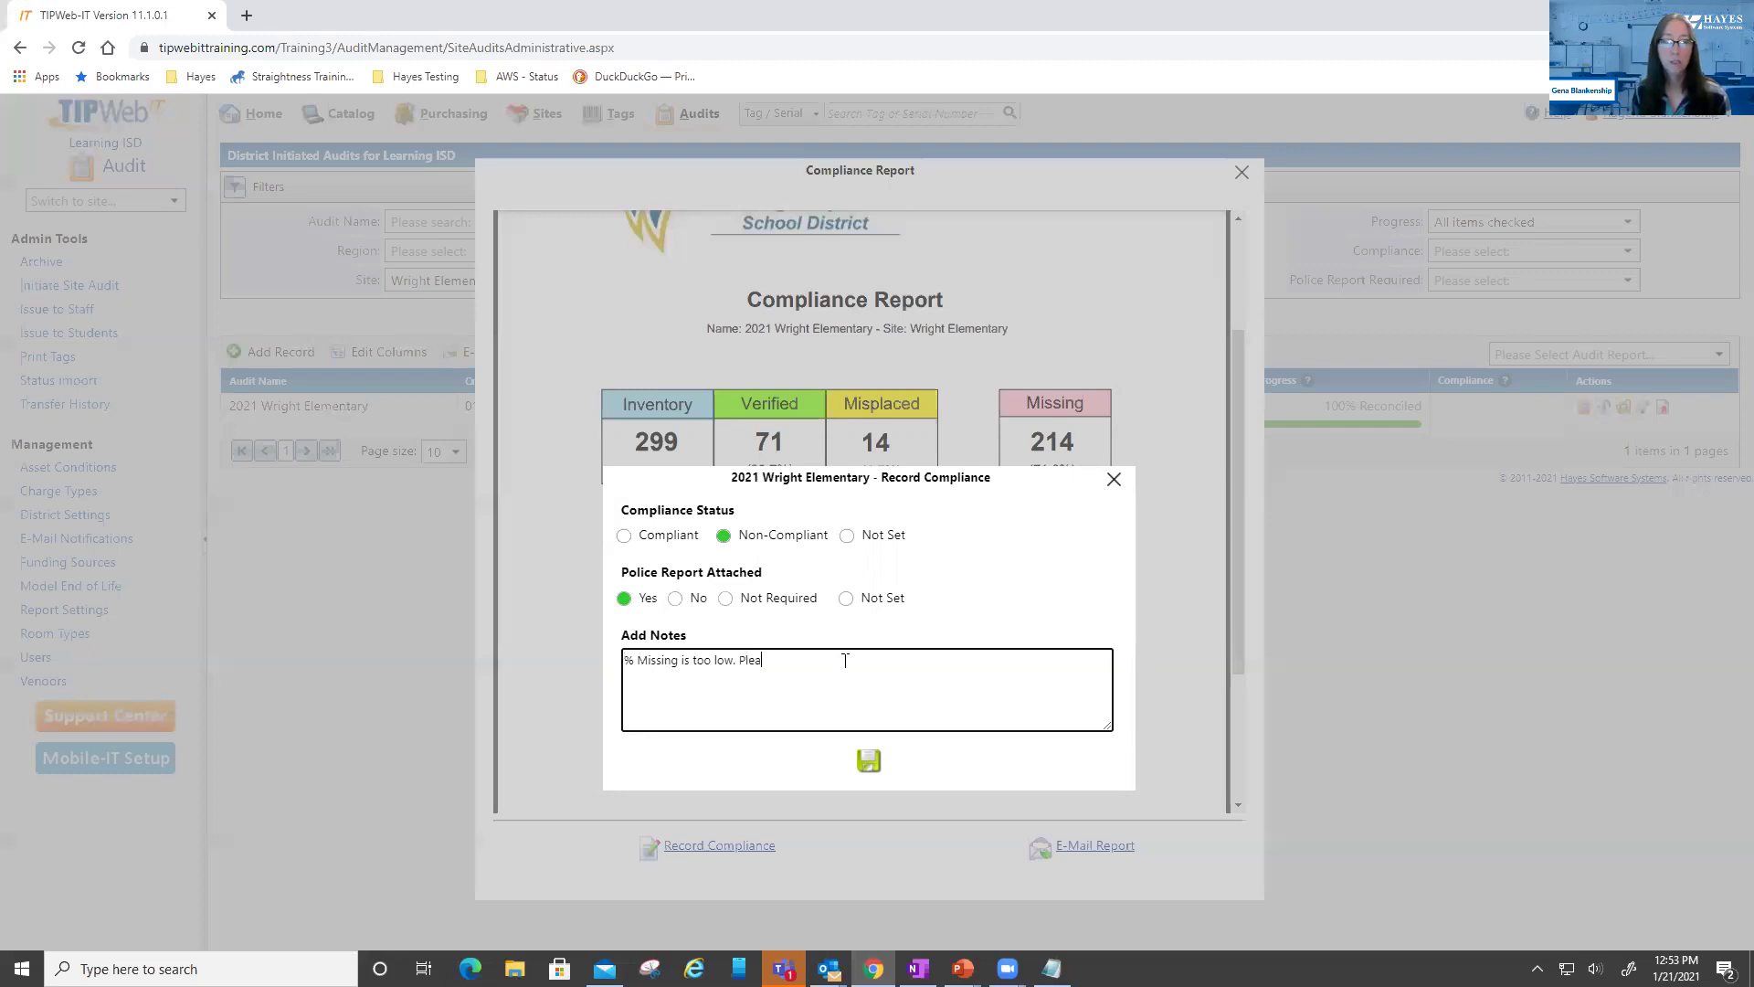
text(se schedule )
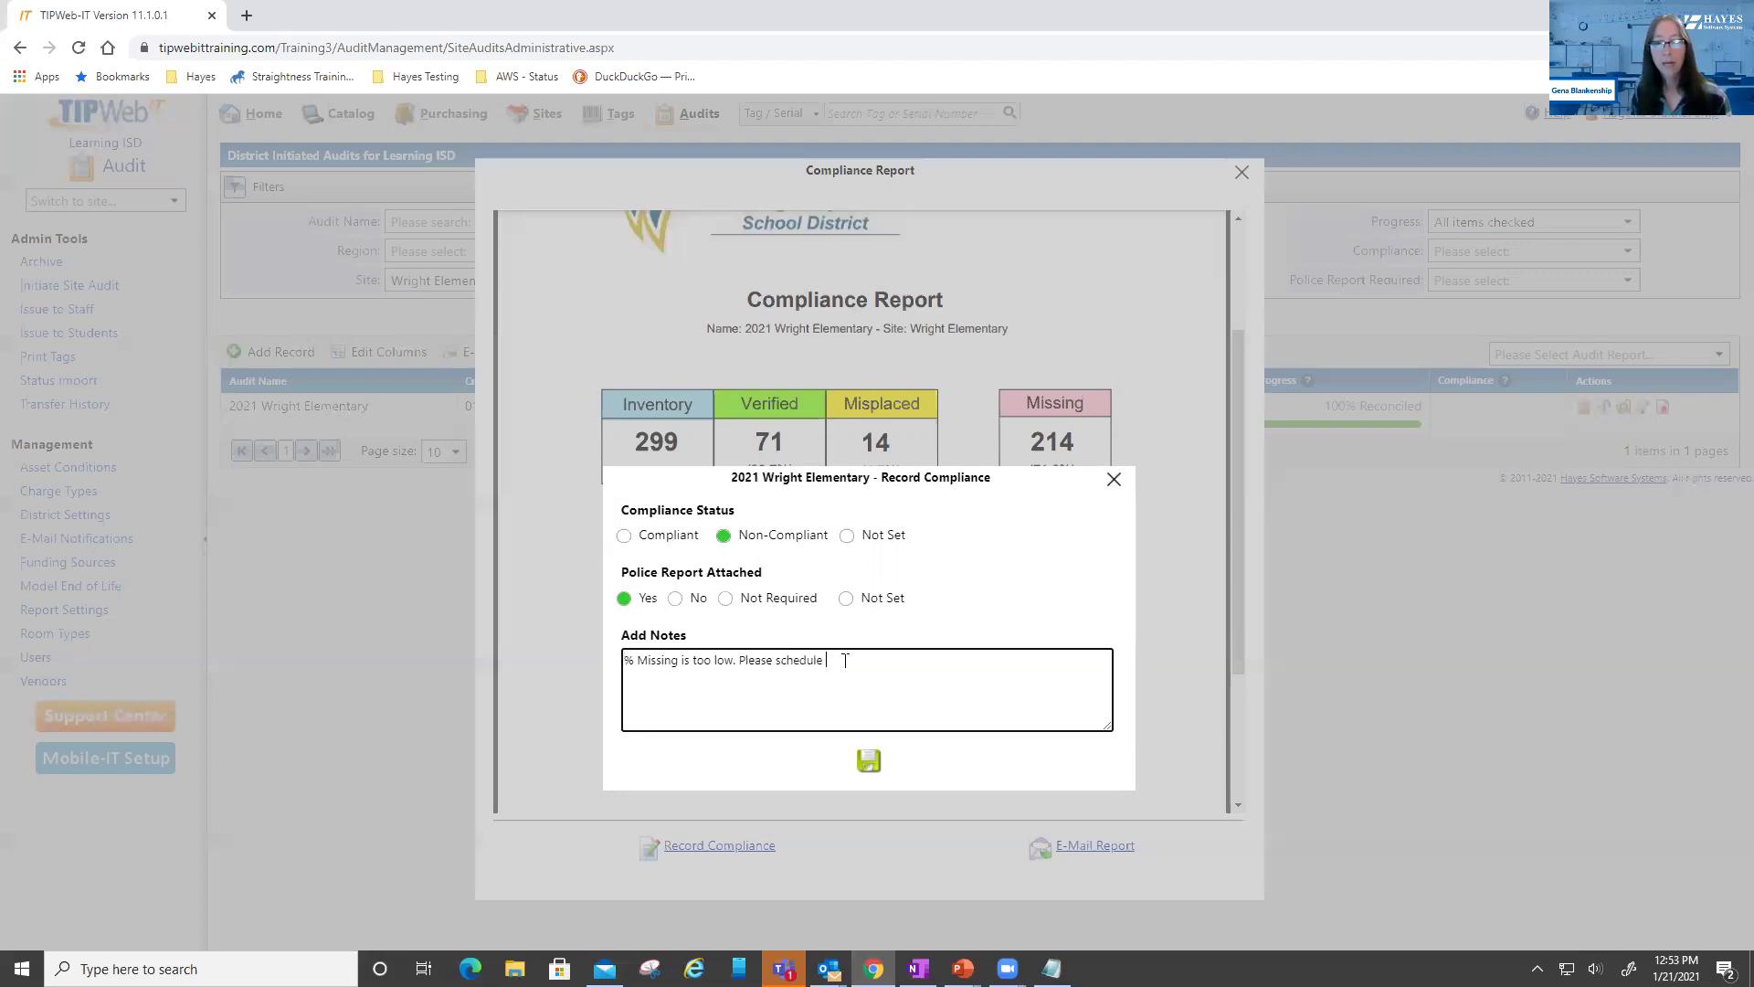
text(and complete a)
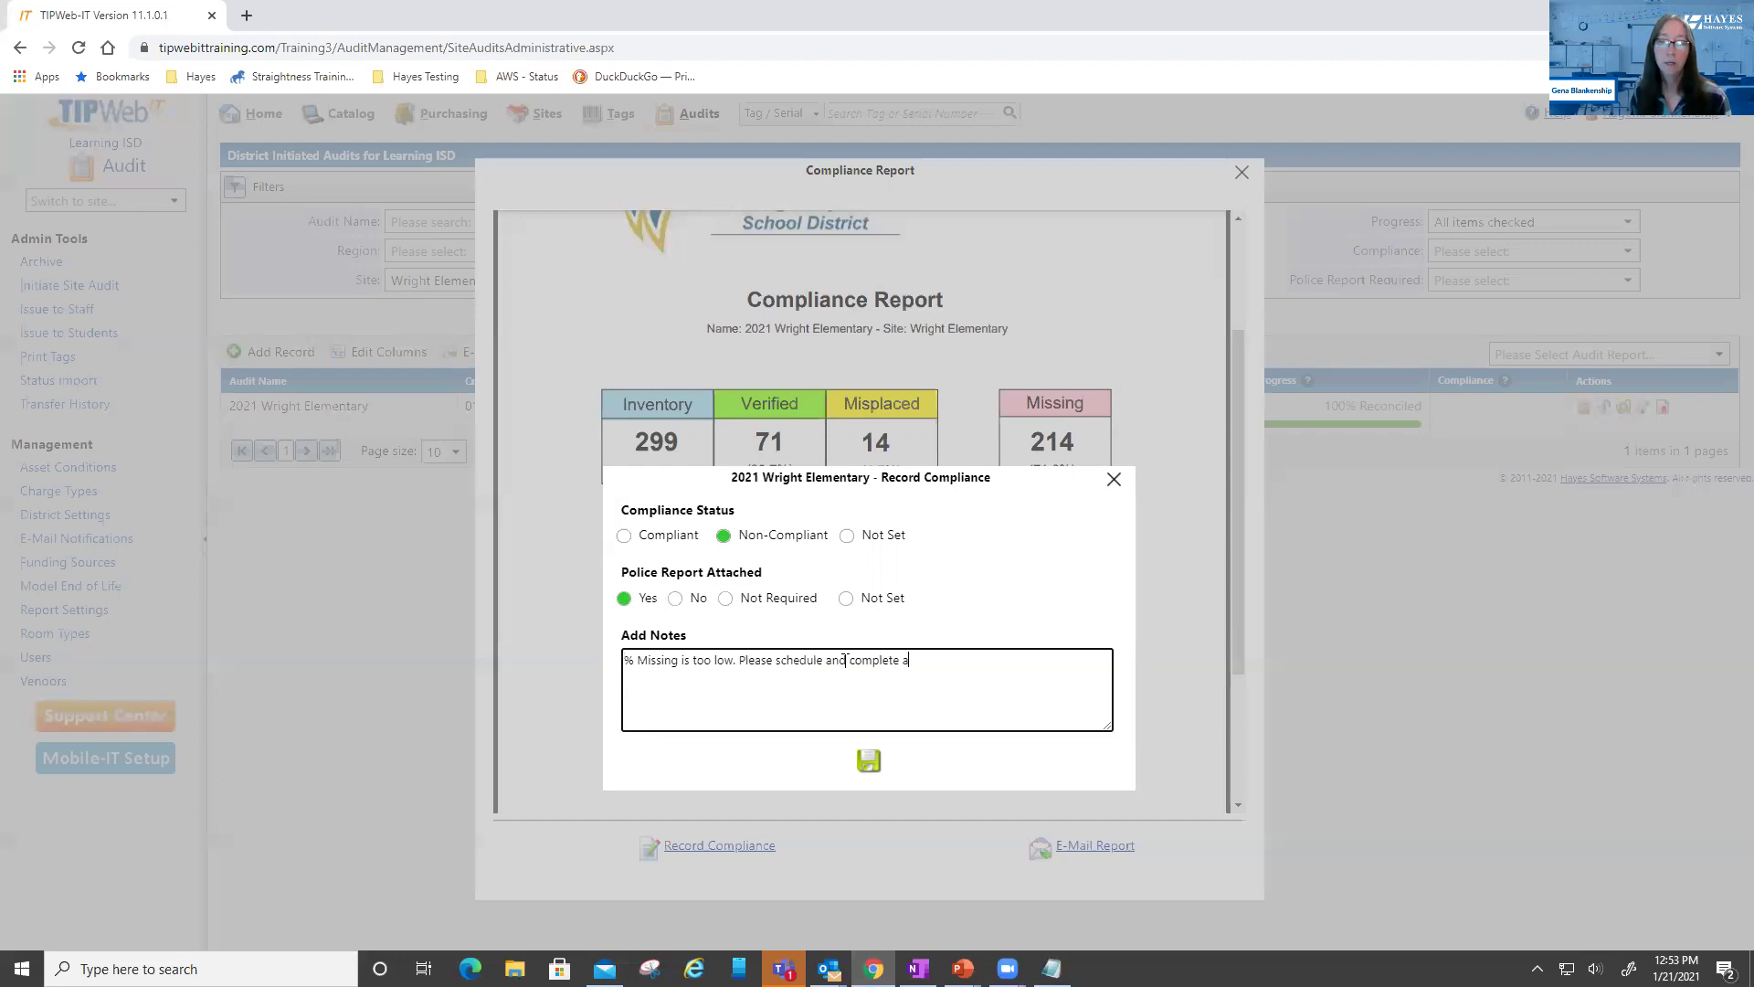
text( new audit by end of month)
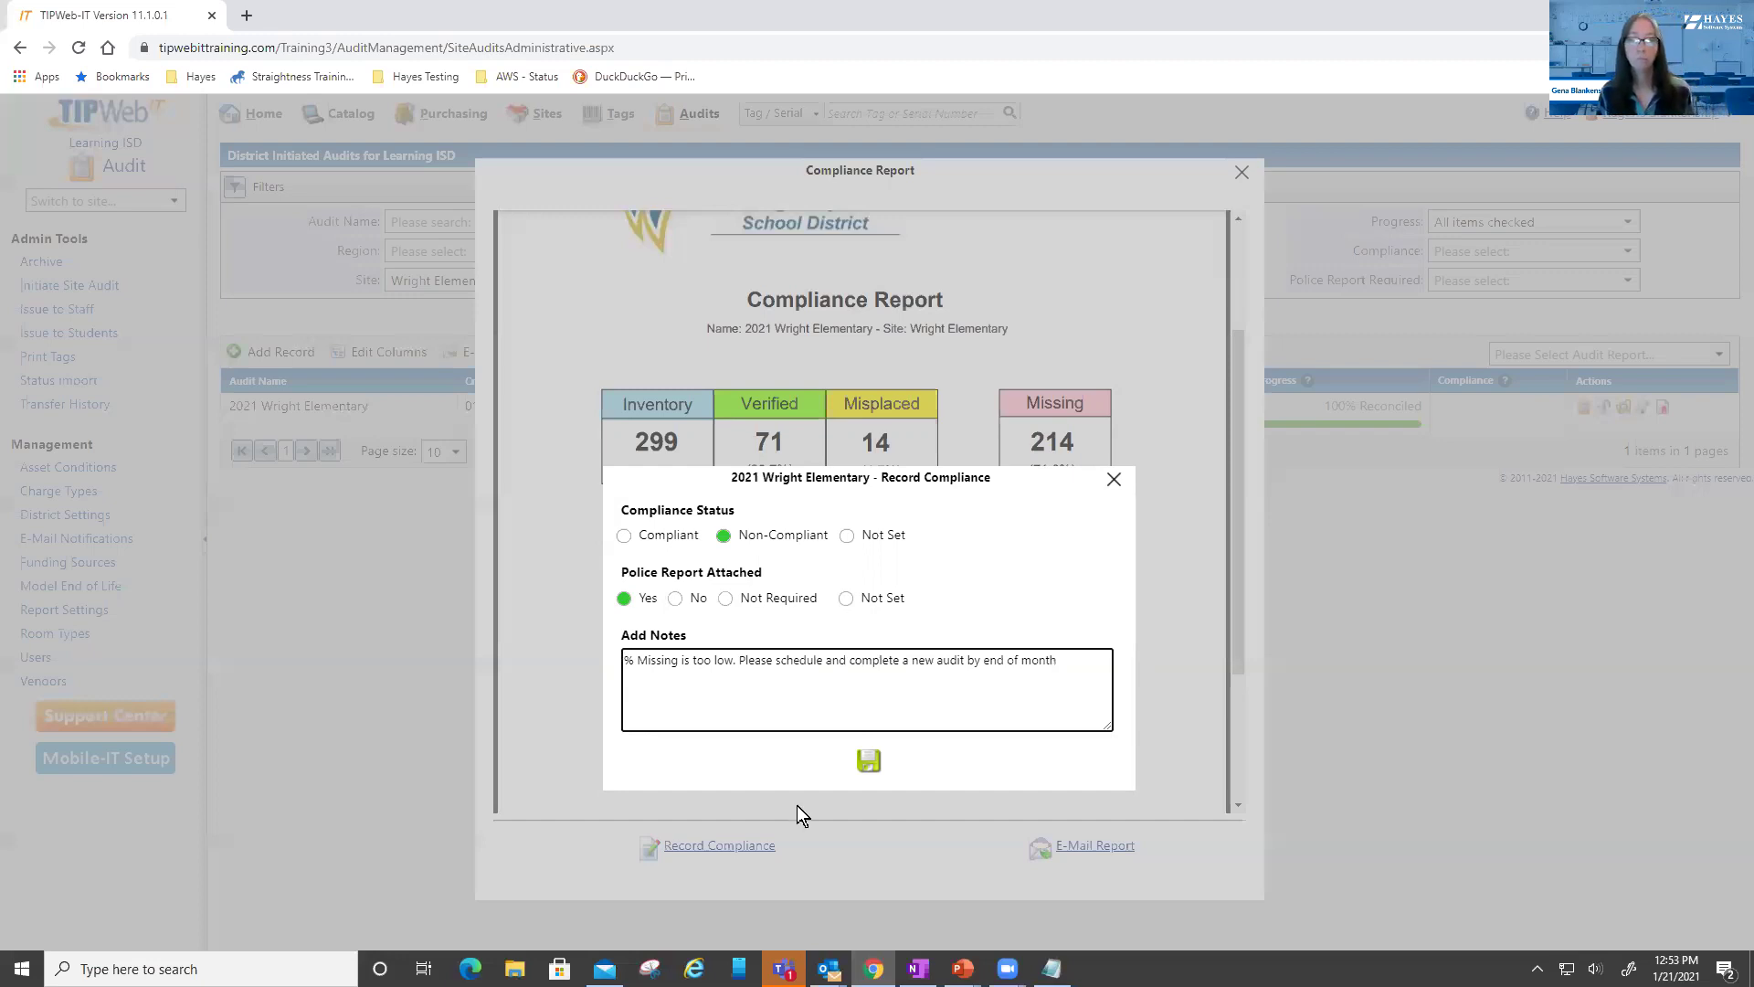
click(869, 763)
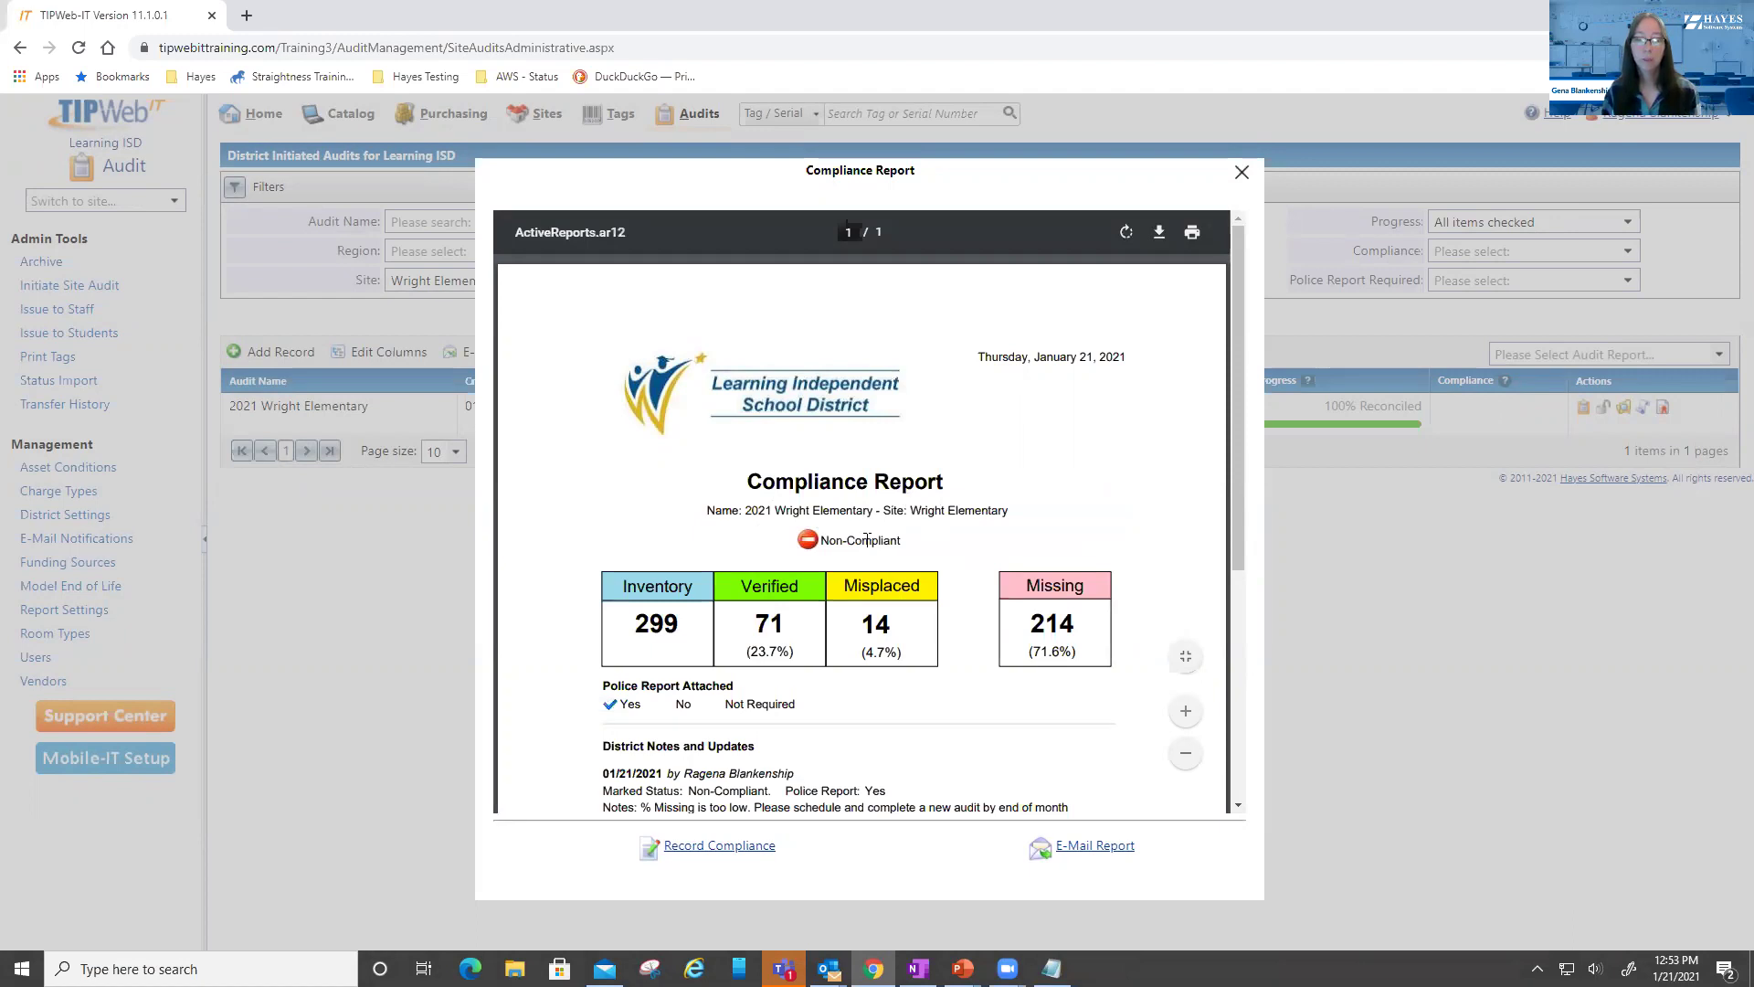
Review the district notes in the updated compliance report and check its e-mail recipient options without sending it
scroll(1066, 528, down, 1)
scroll(1066, 528, down, 1)
drag(637, 625, 1072, 621)
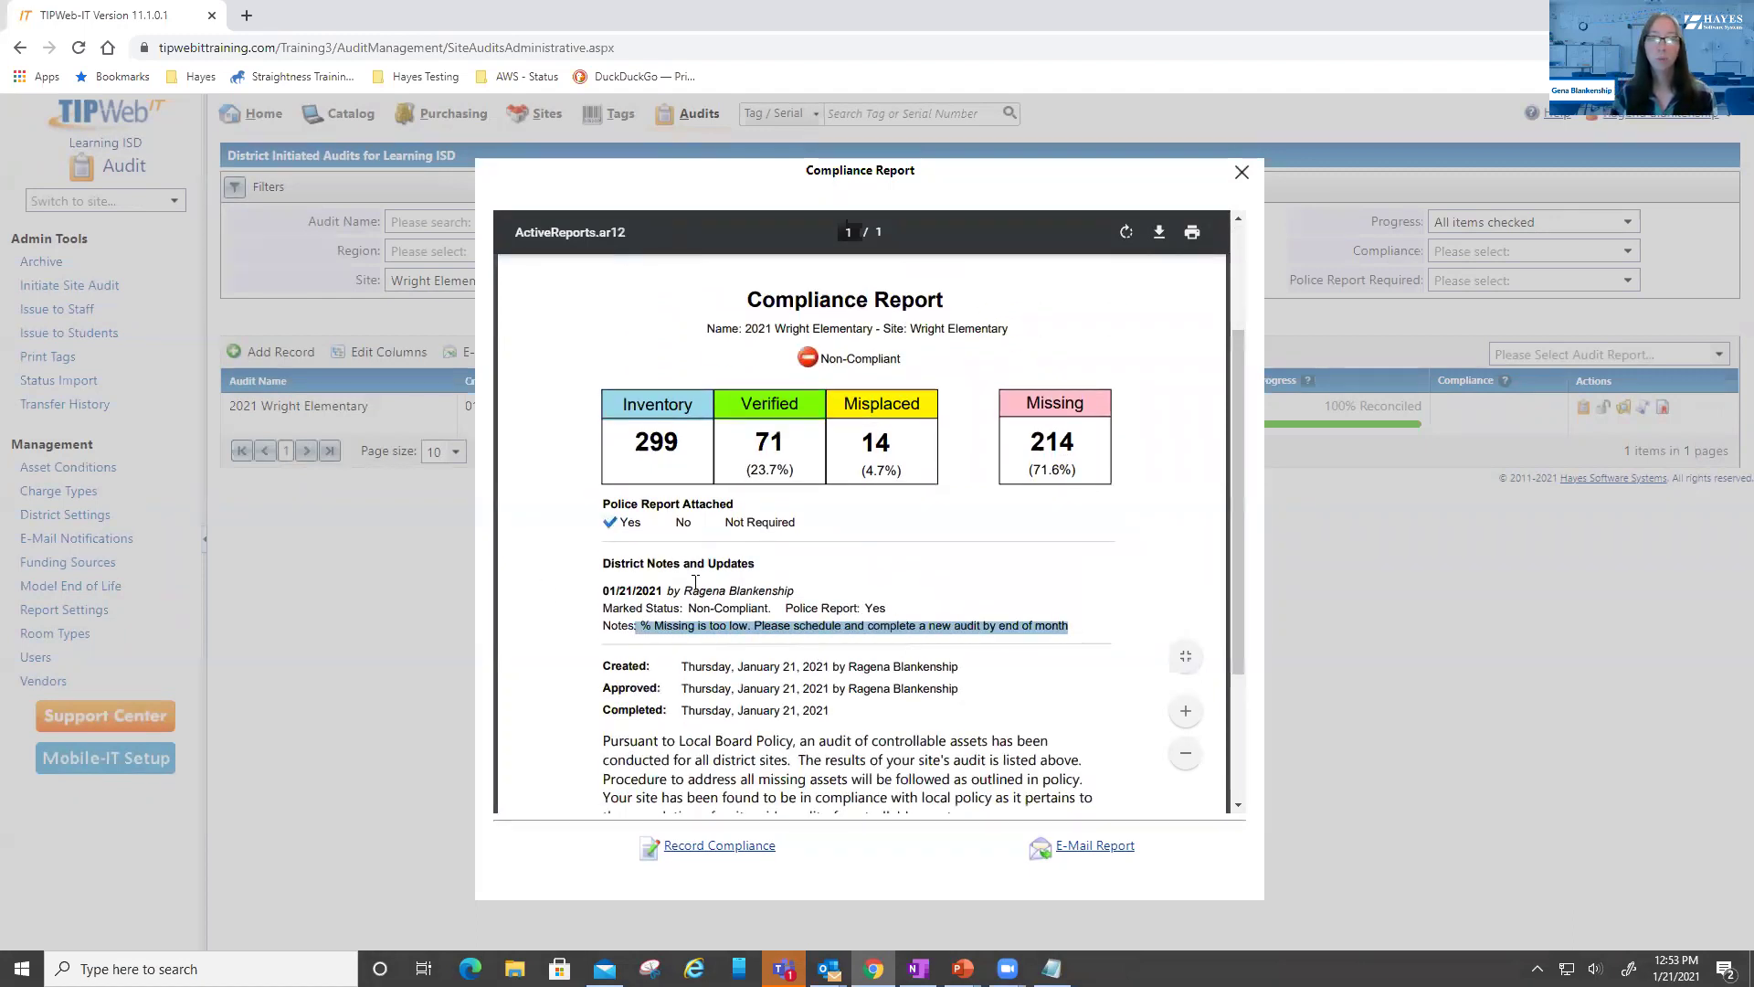
click(907, 695)
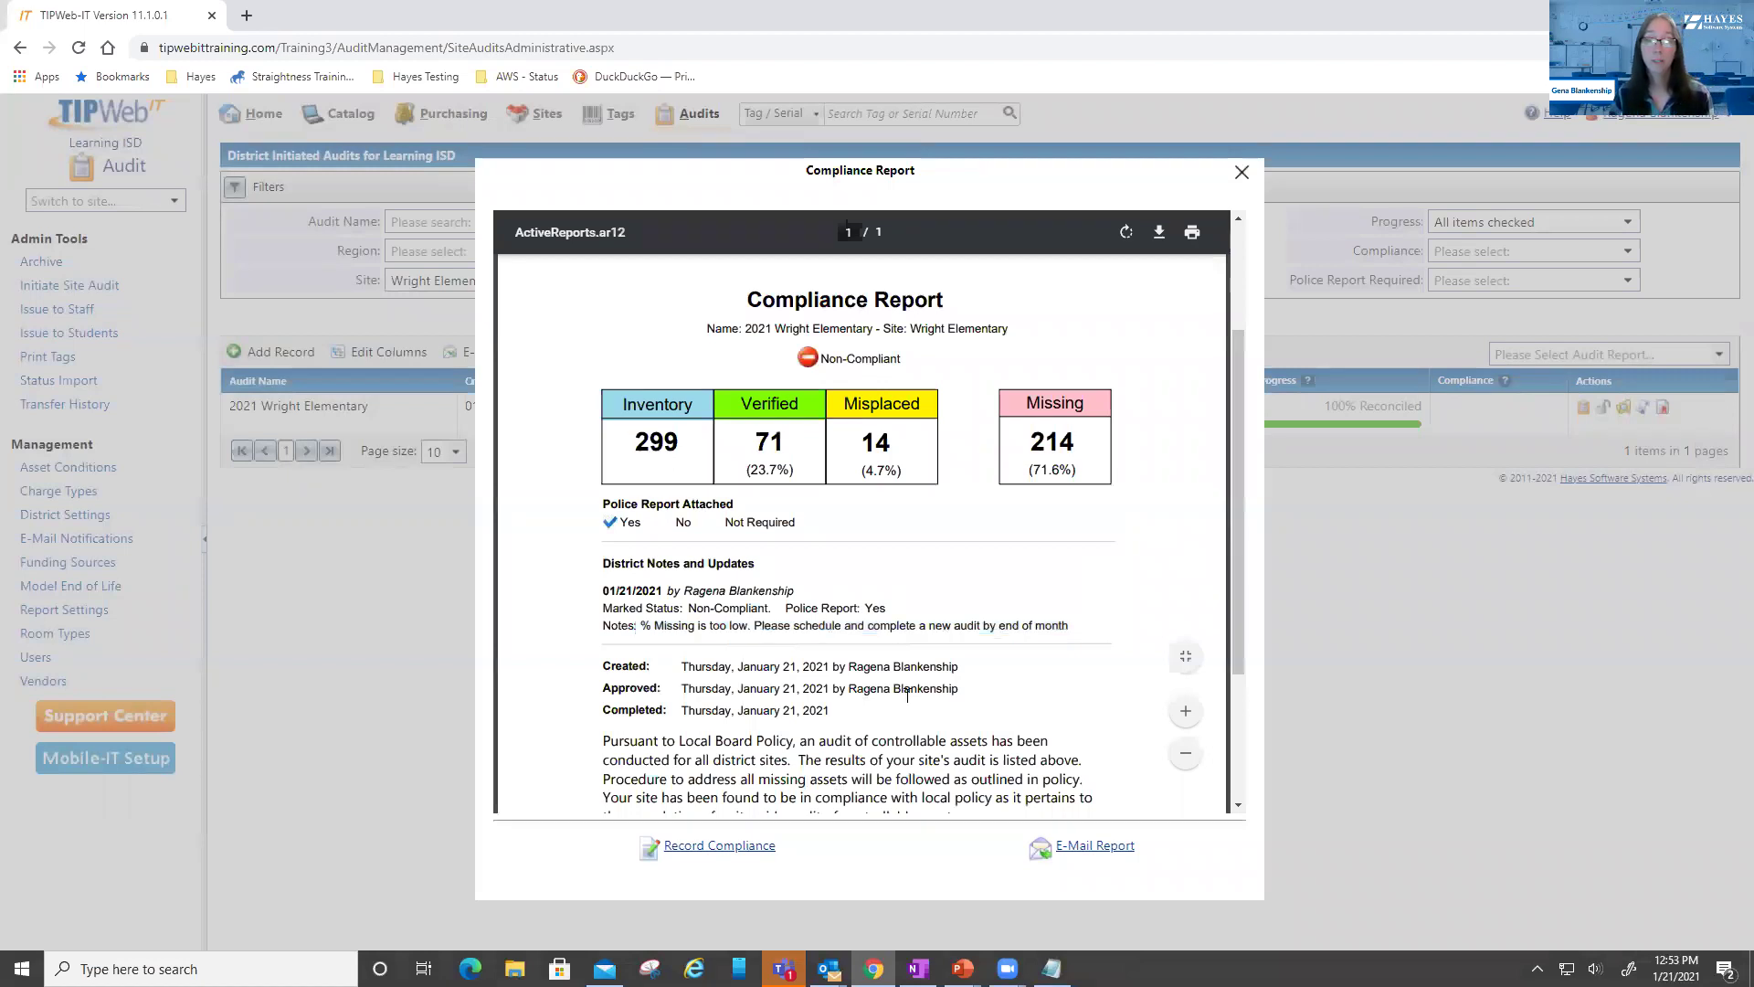
click(1076, 845)
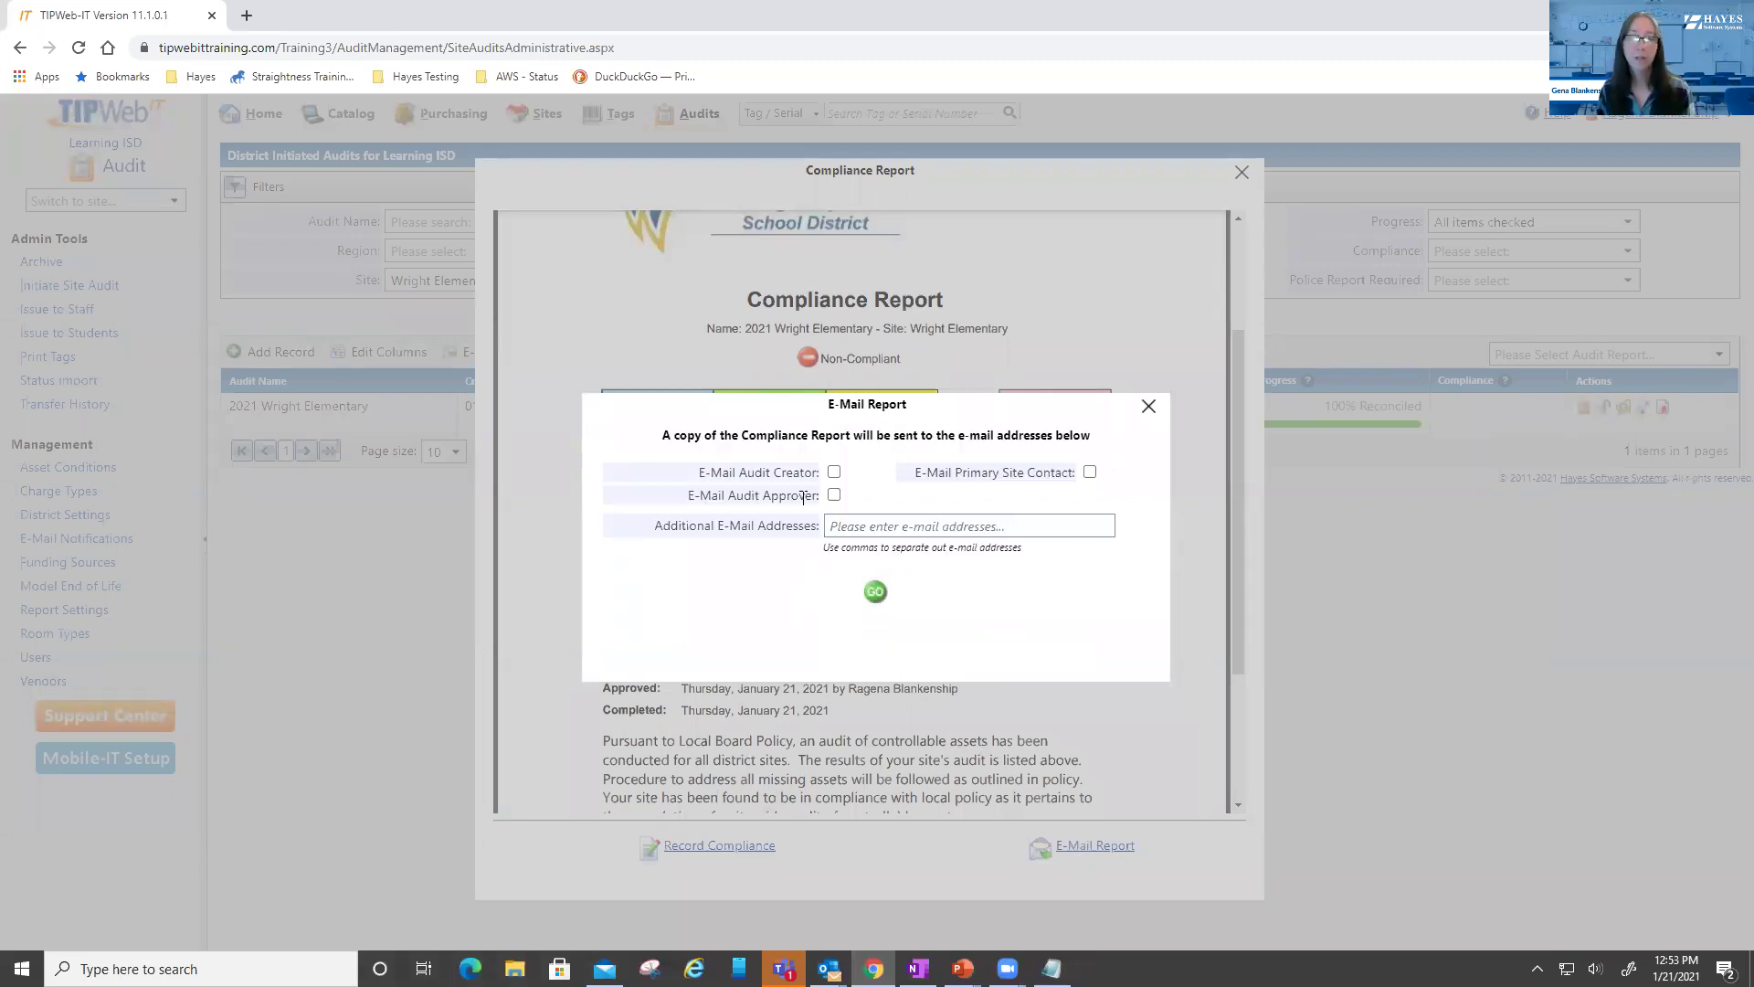
drag(1000, 472, 1048, 468)
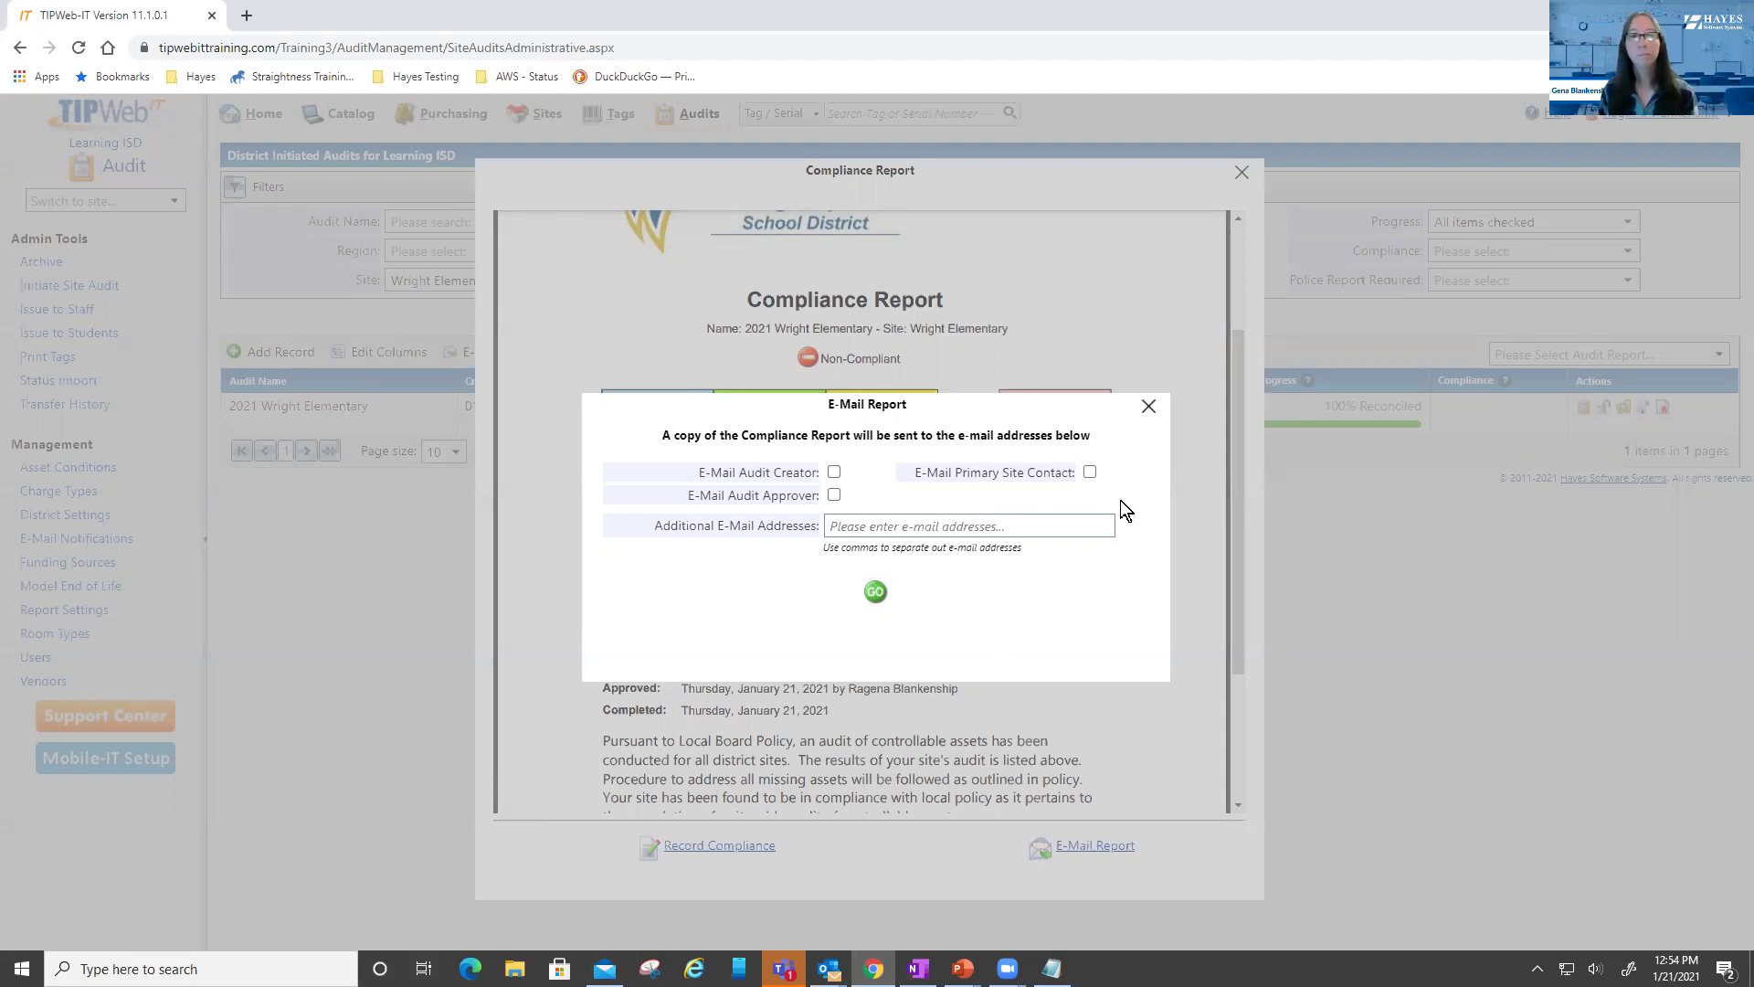
click(1148, 405)
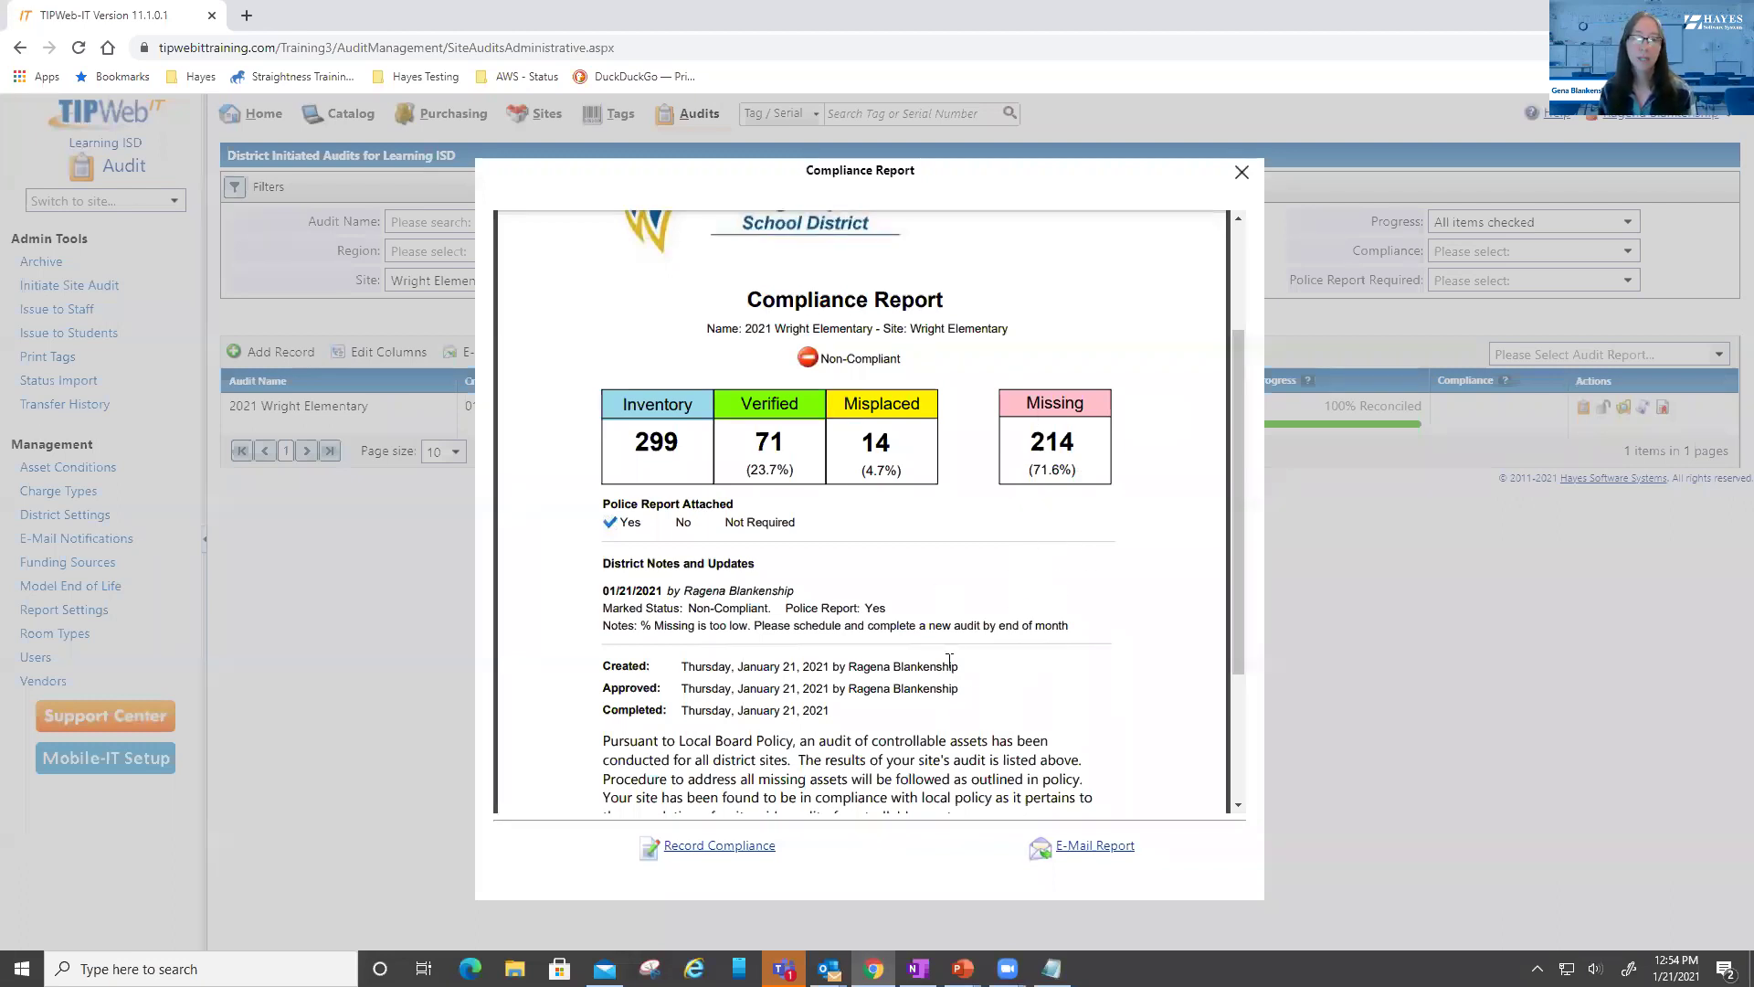
Record the 2021 Wright Elementary audit's compliance status as Compliant with the note "Complaint per Supt" and save it
click(754, 861)
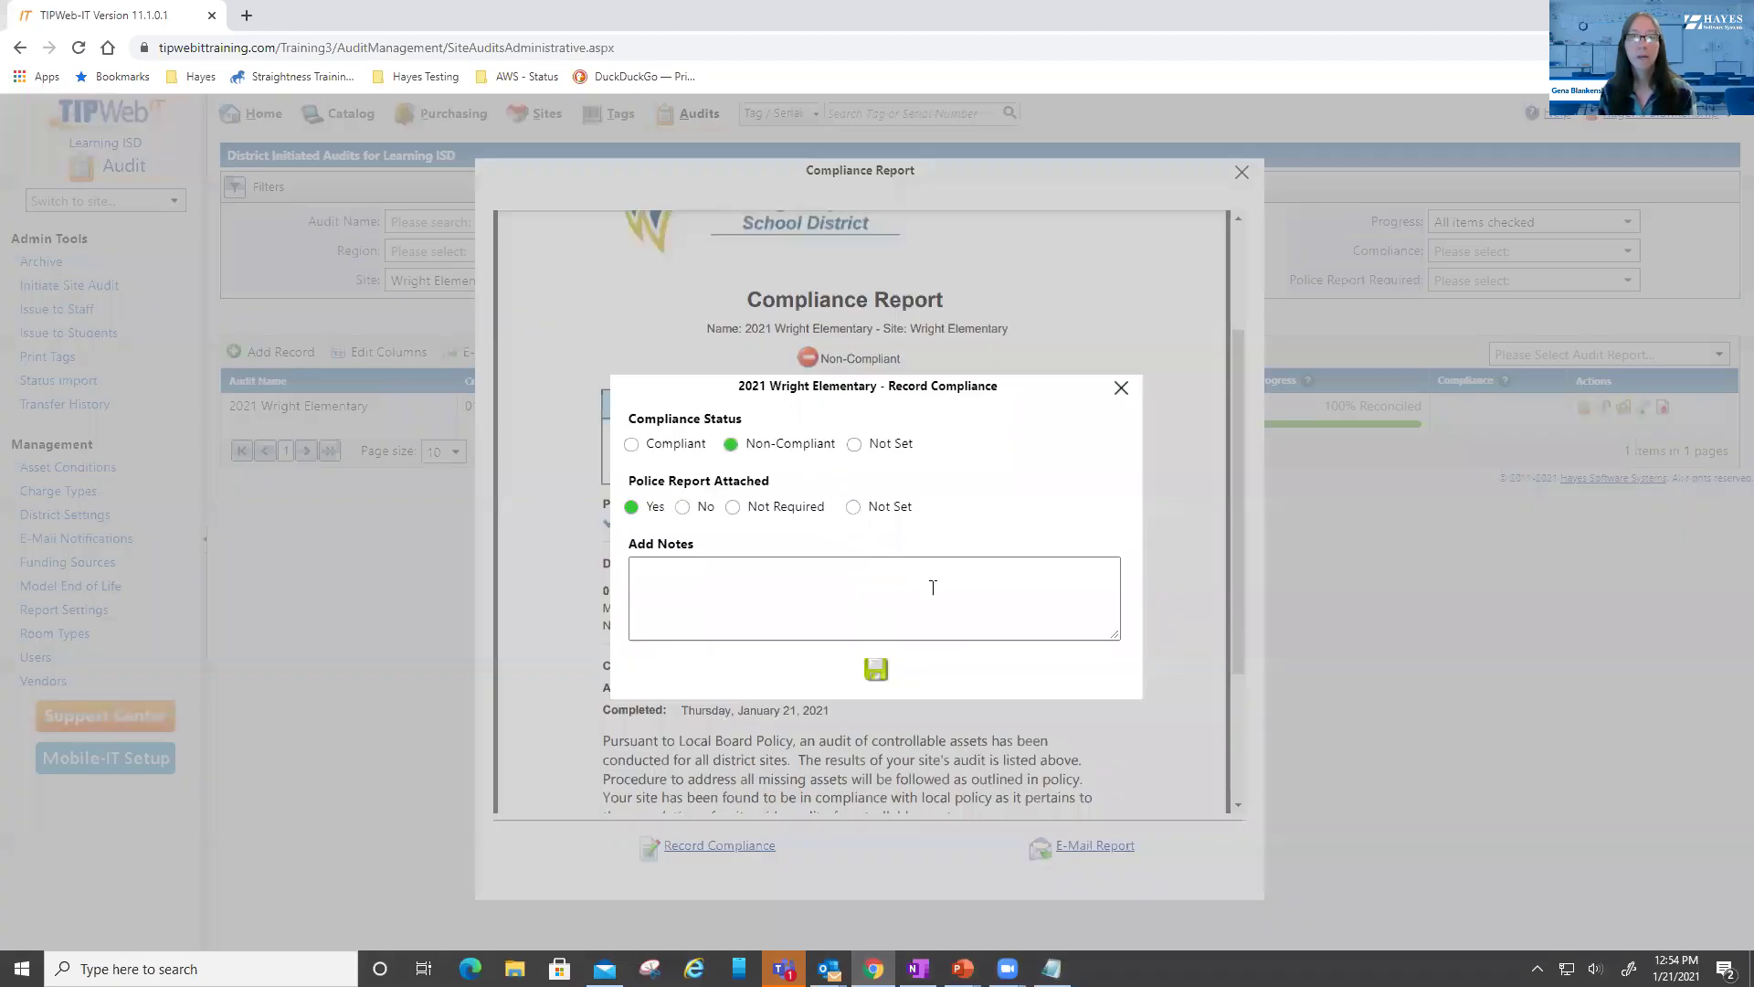
click(631, 444)
click(699, 563)
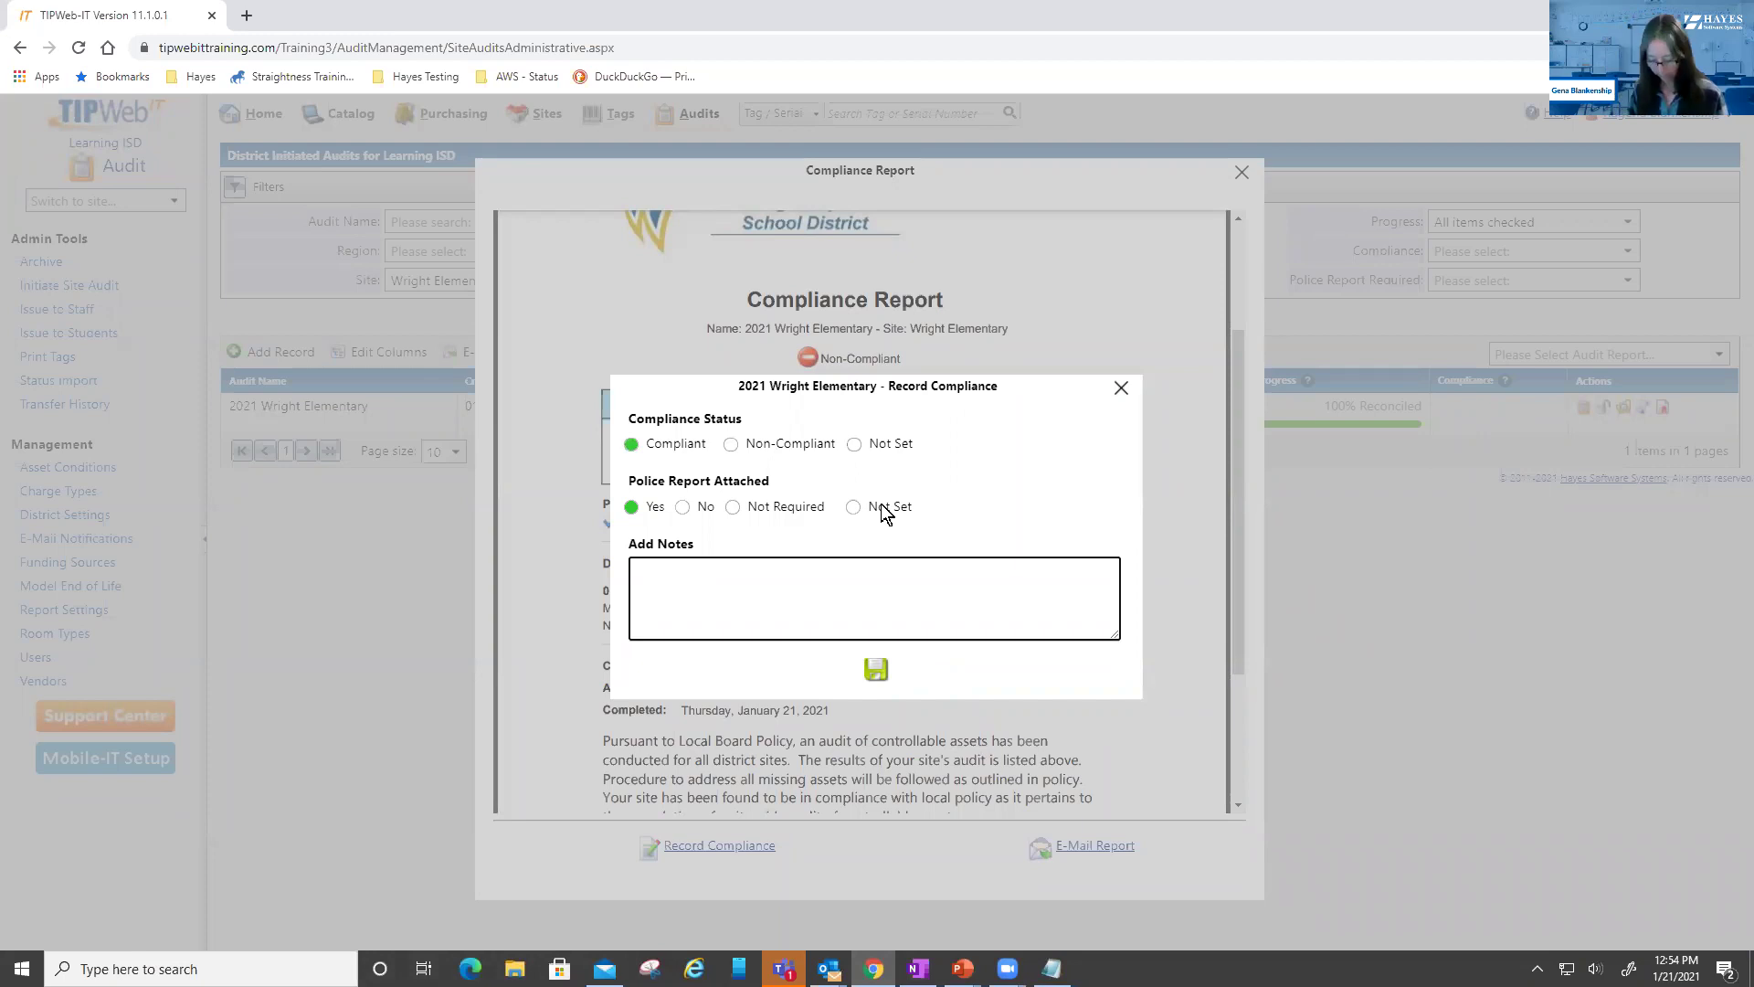
text(Complaint per Supt)
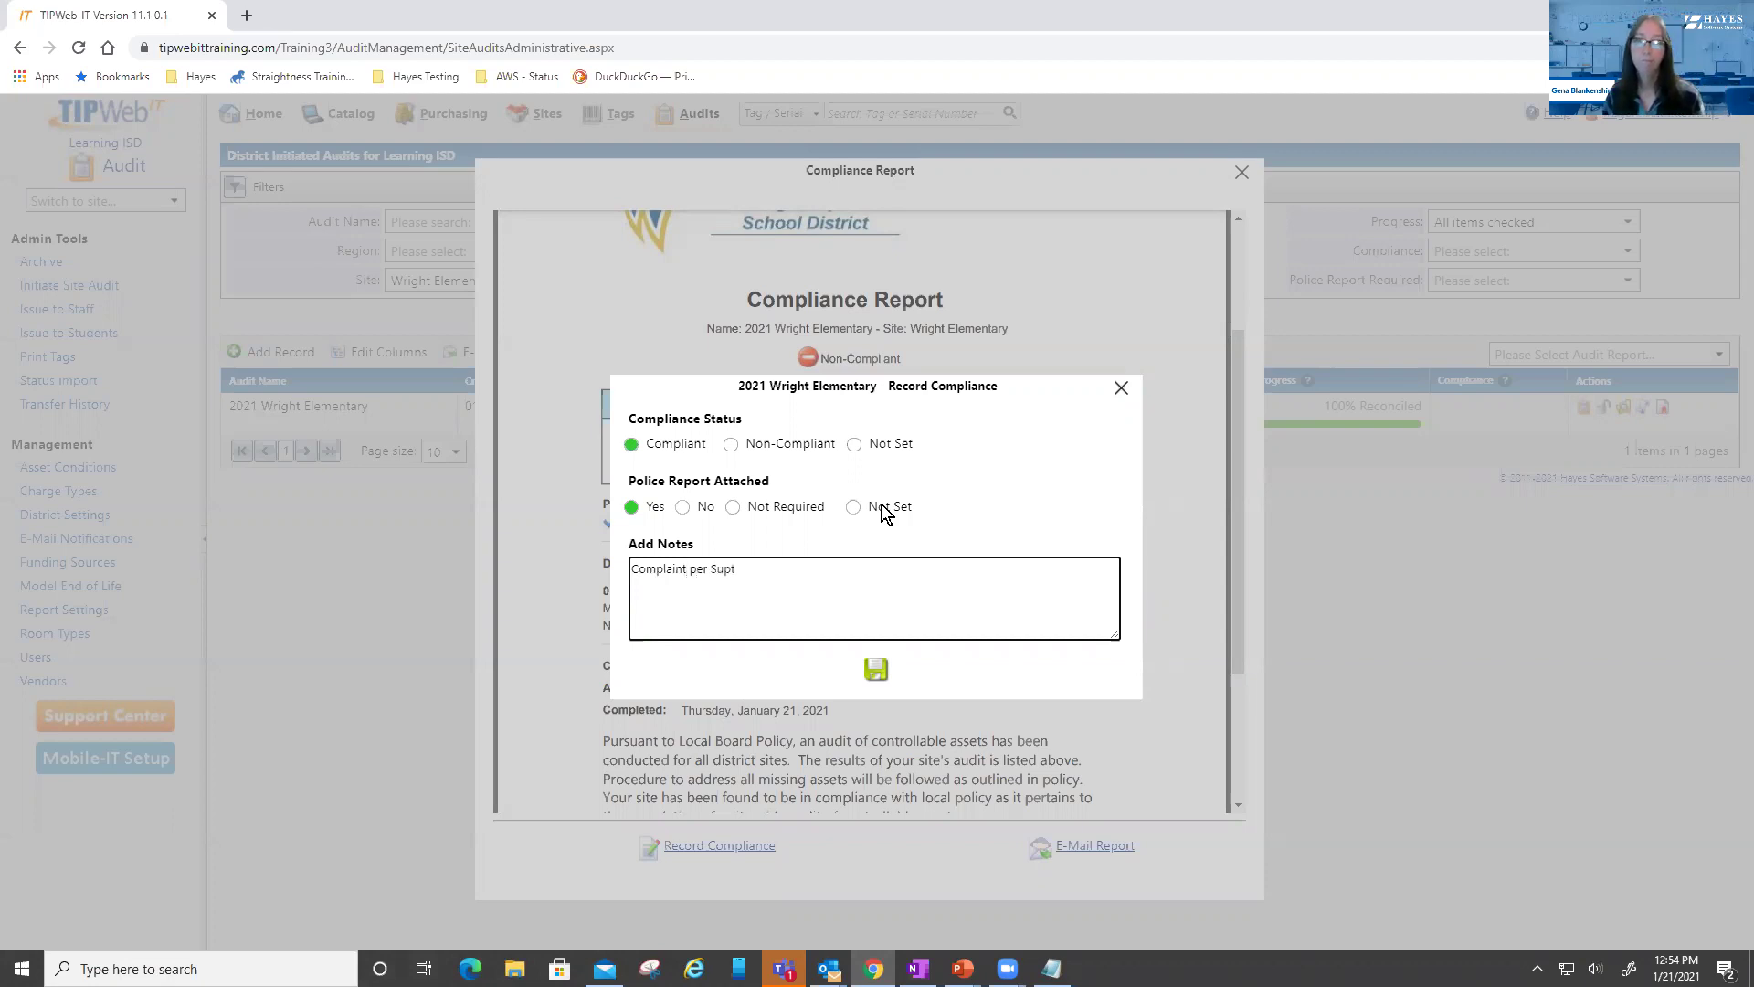
click(875, 672)
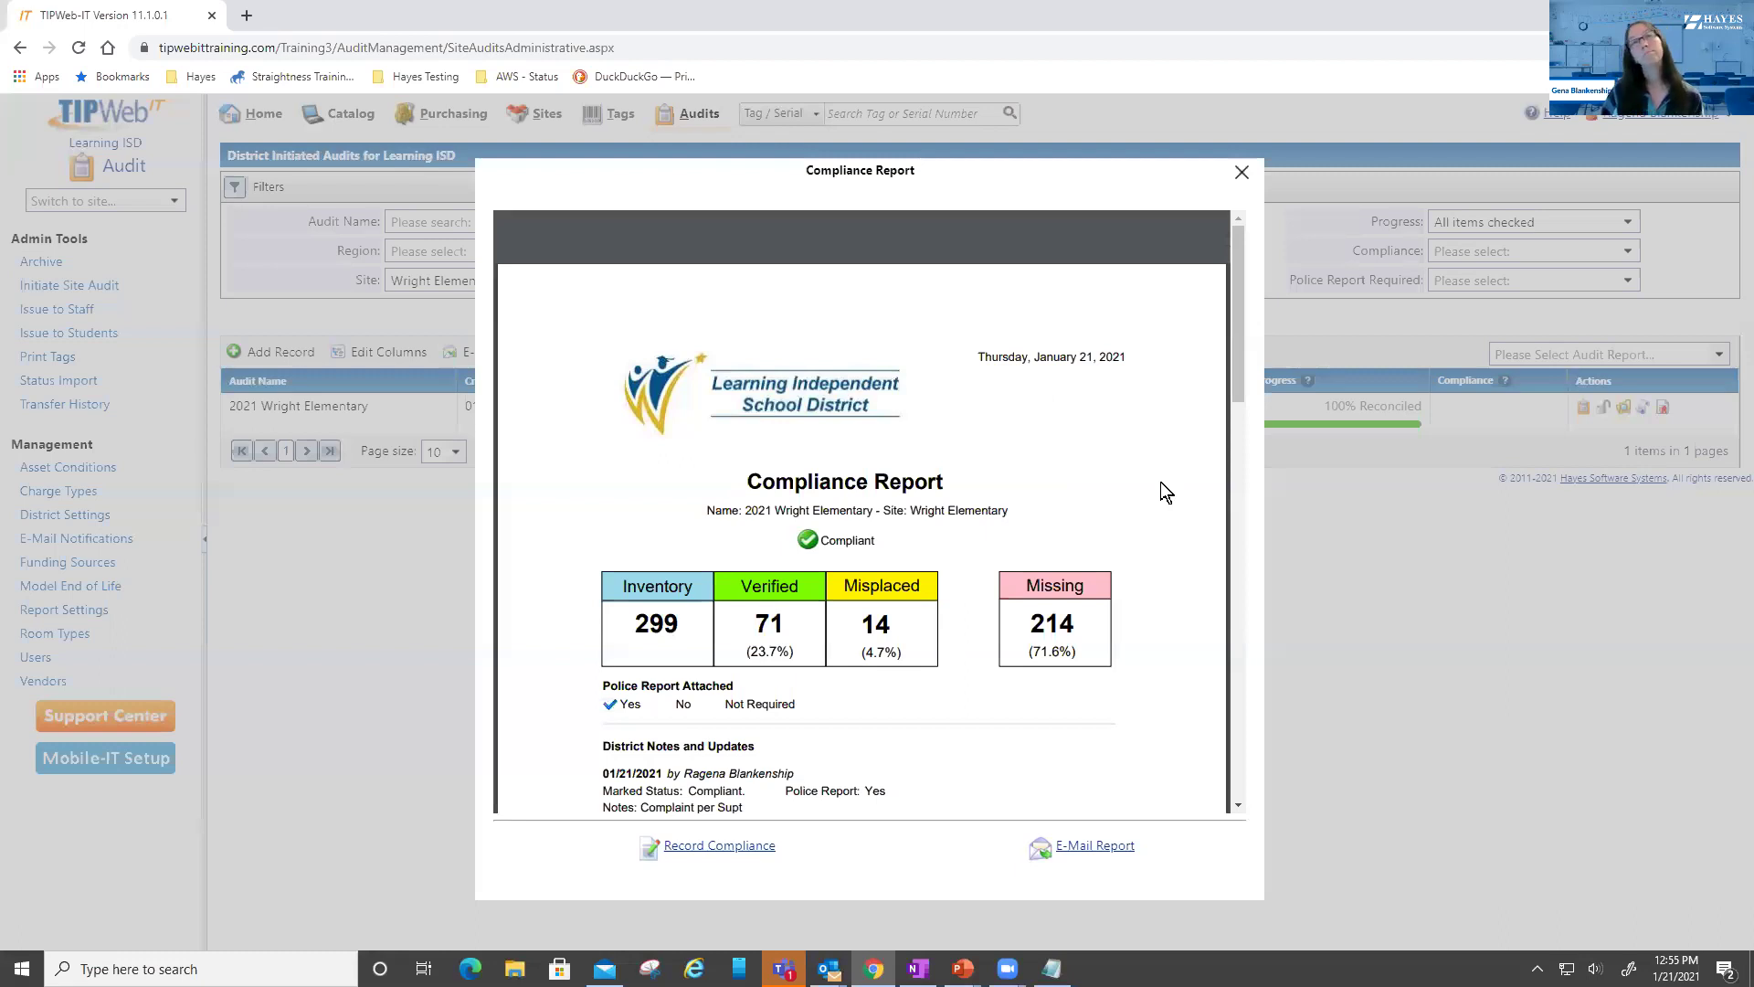
Compare the two District Notes and Updates entries in the compliance report, and close the report
scroll(1160, 480, down, 6)
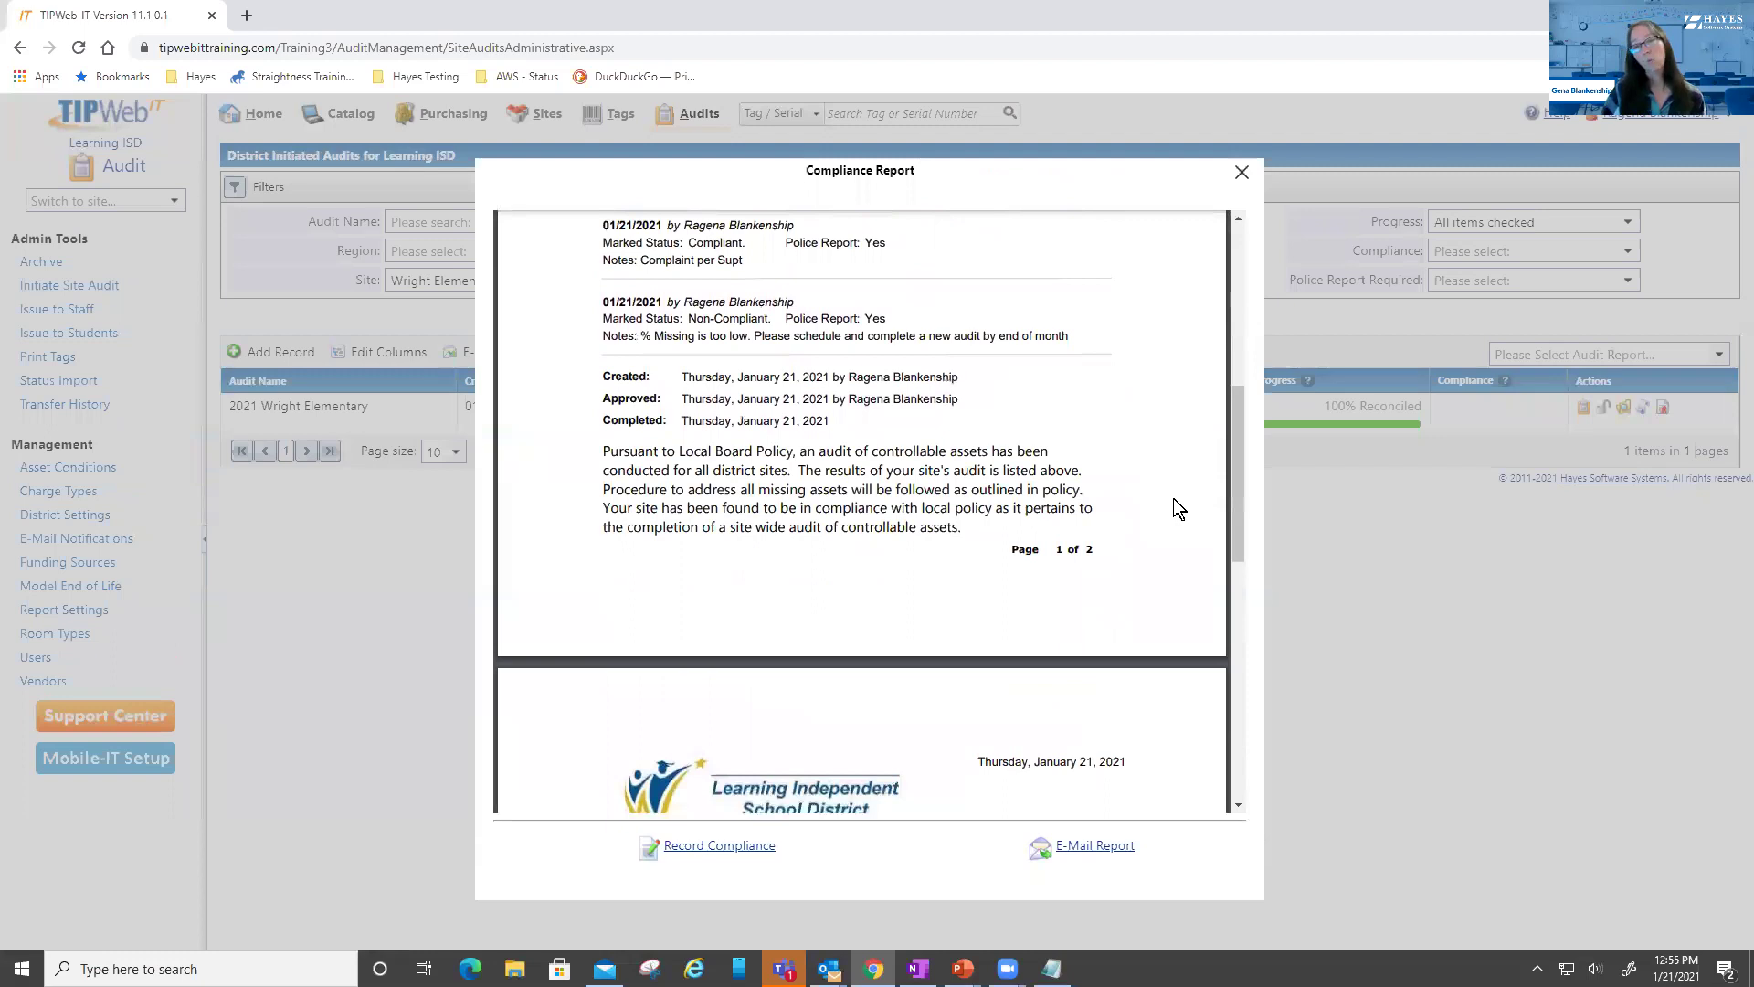
scroll(1174, 499, up, 1)
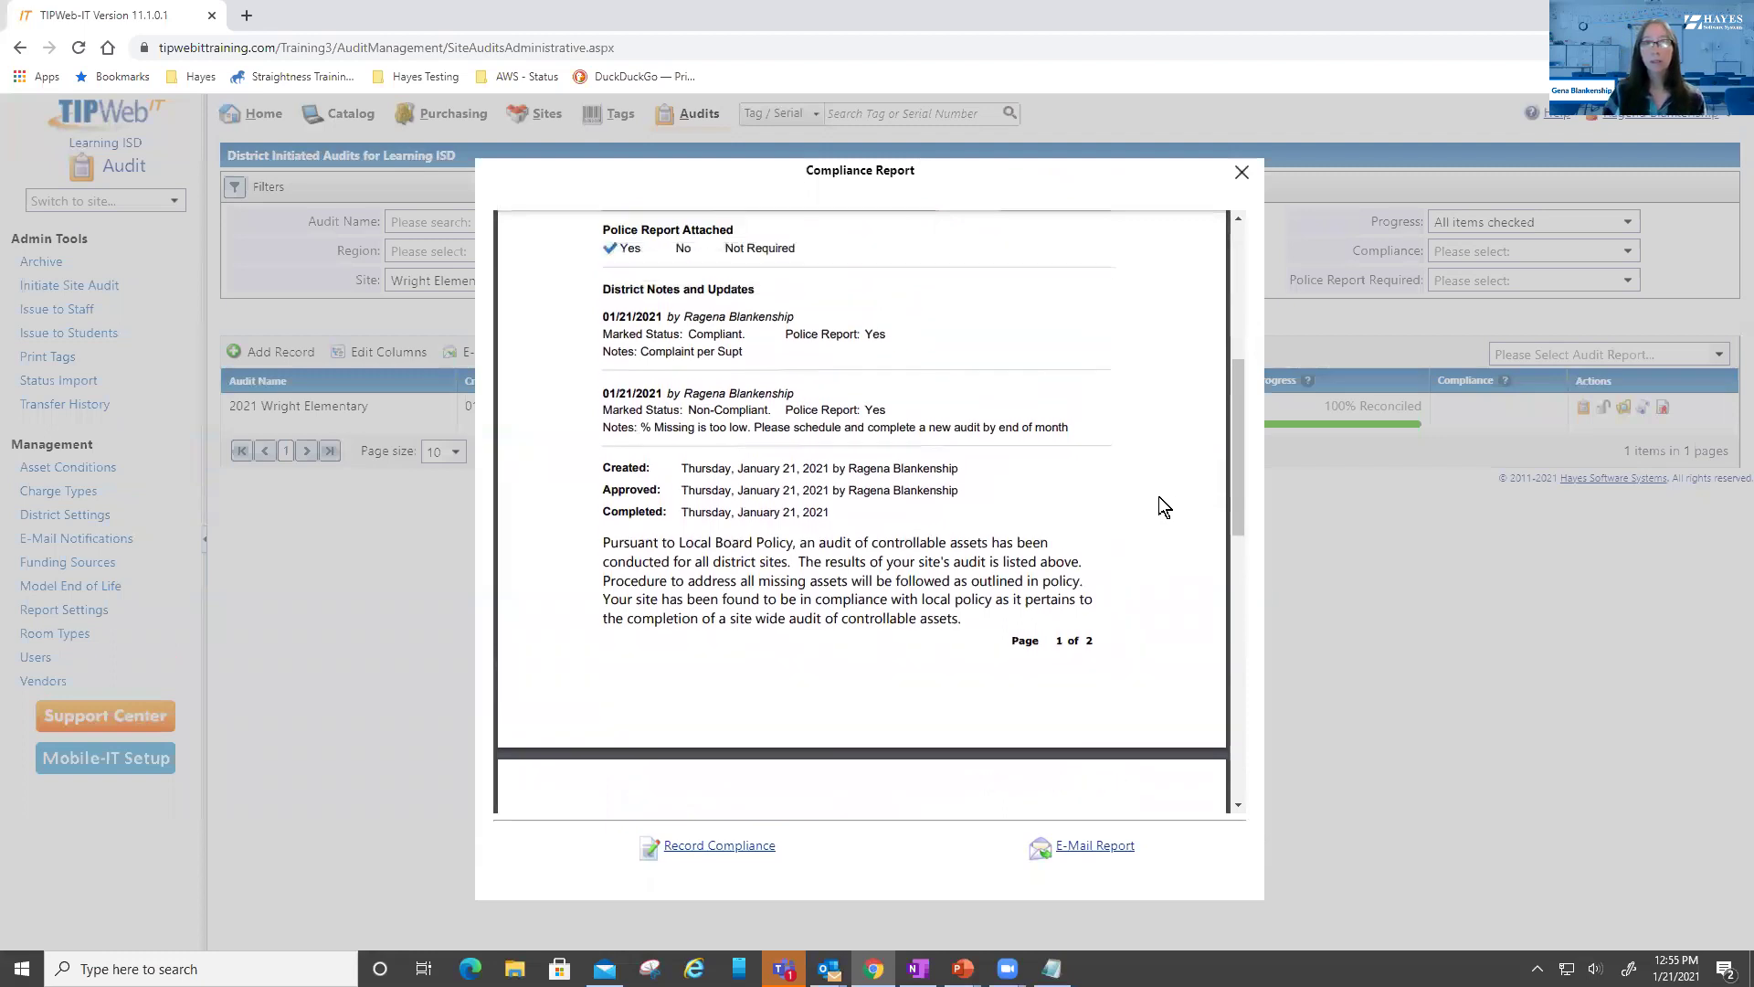
drag(651, 411, 770, 410)
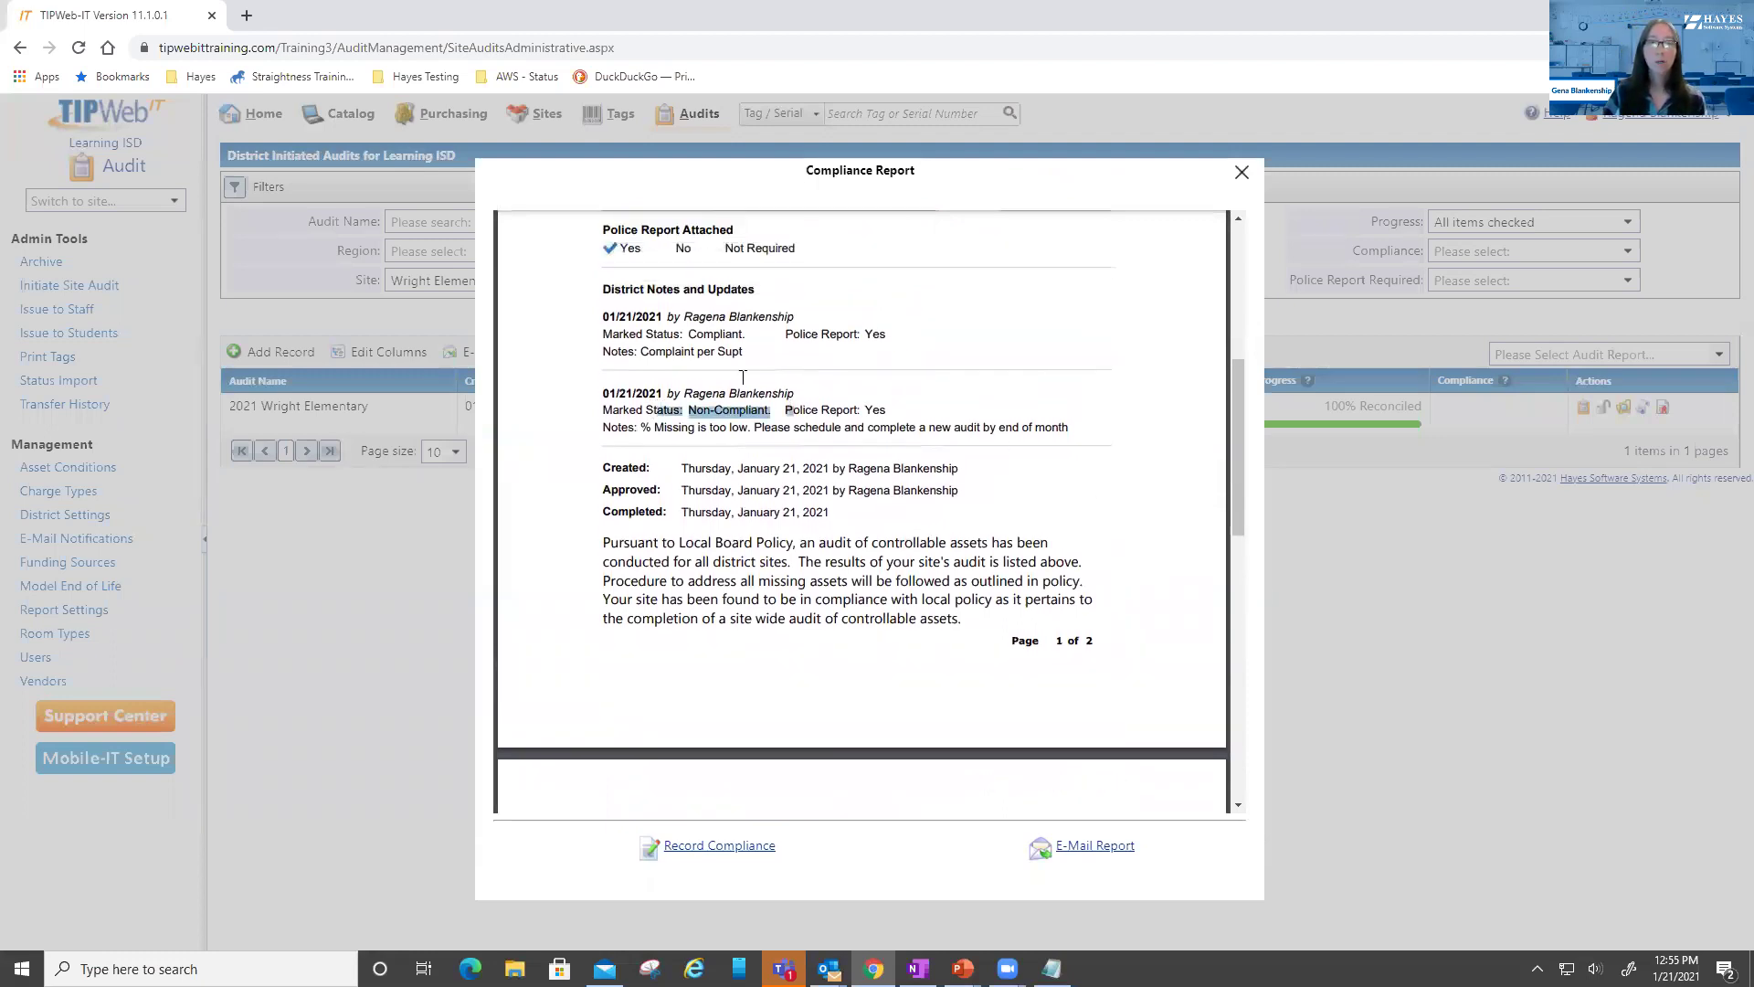
drag(655, 321, 754, 329)
click(805, 351)
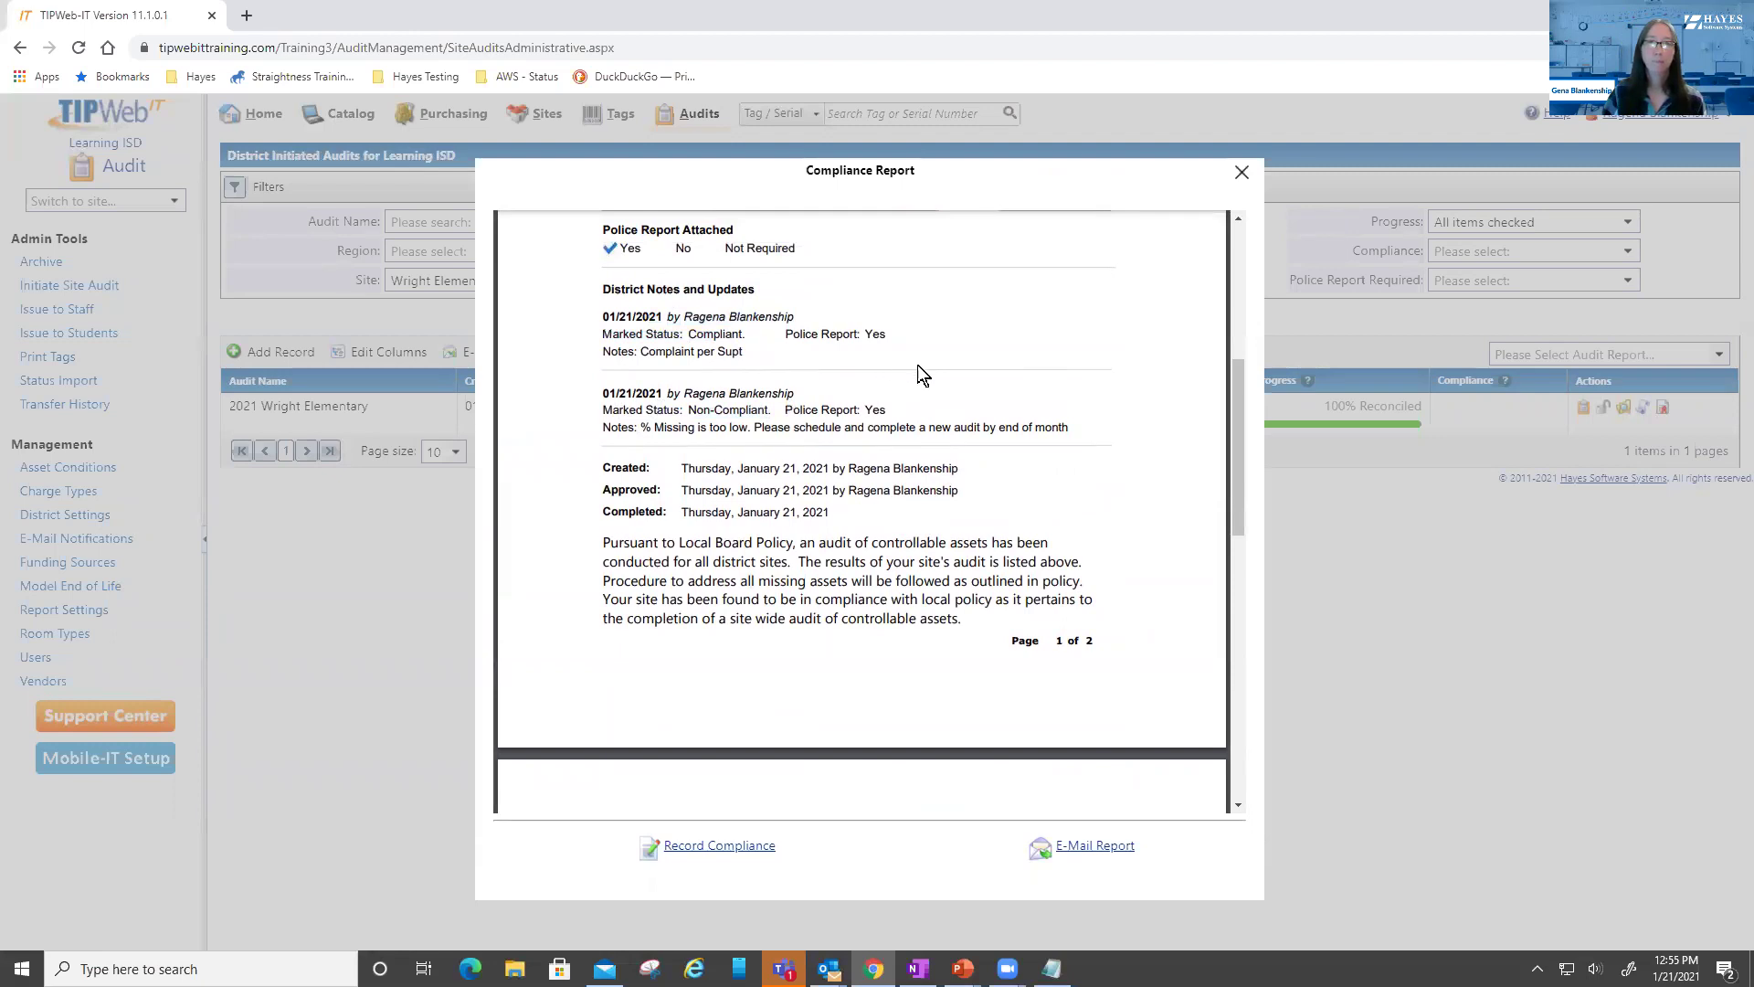
click(1241, 173)
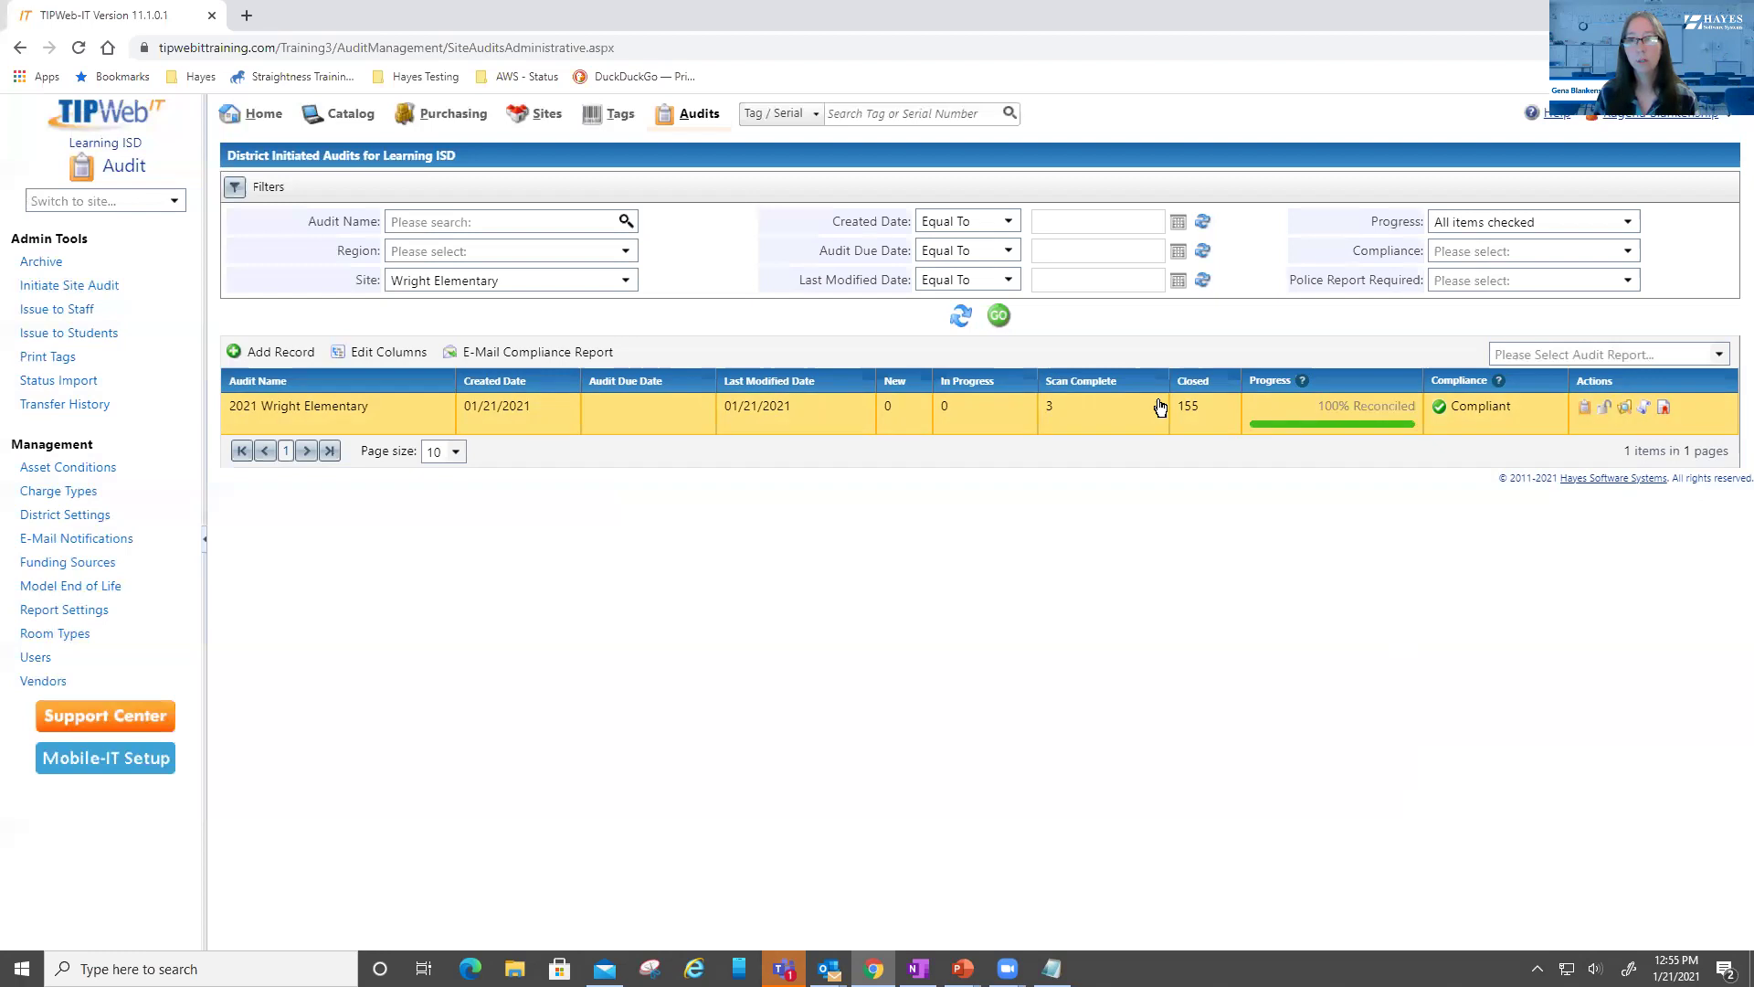
Generate the Audit Detail Report for the 2021 Wright Elementary audit, arranged by audit information, and open the downloaded file in Excel
click(1644, 408)
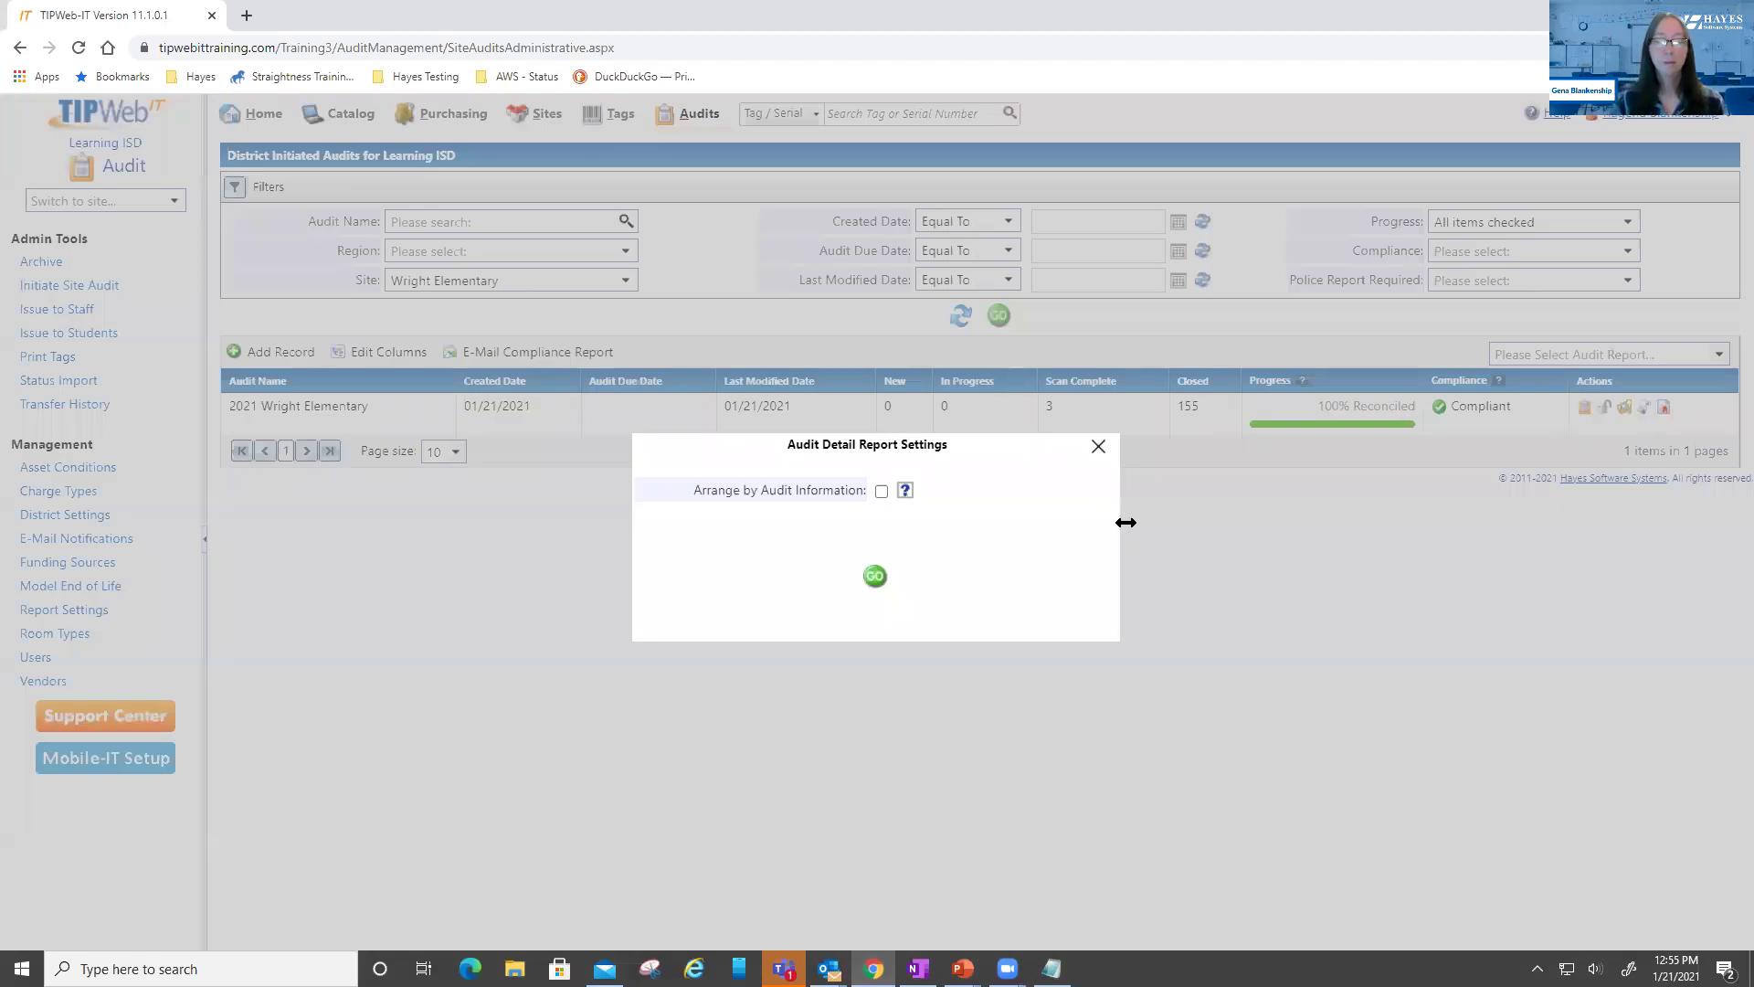
click(882, 492)
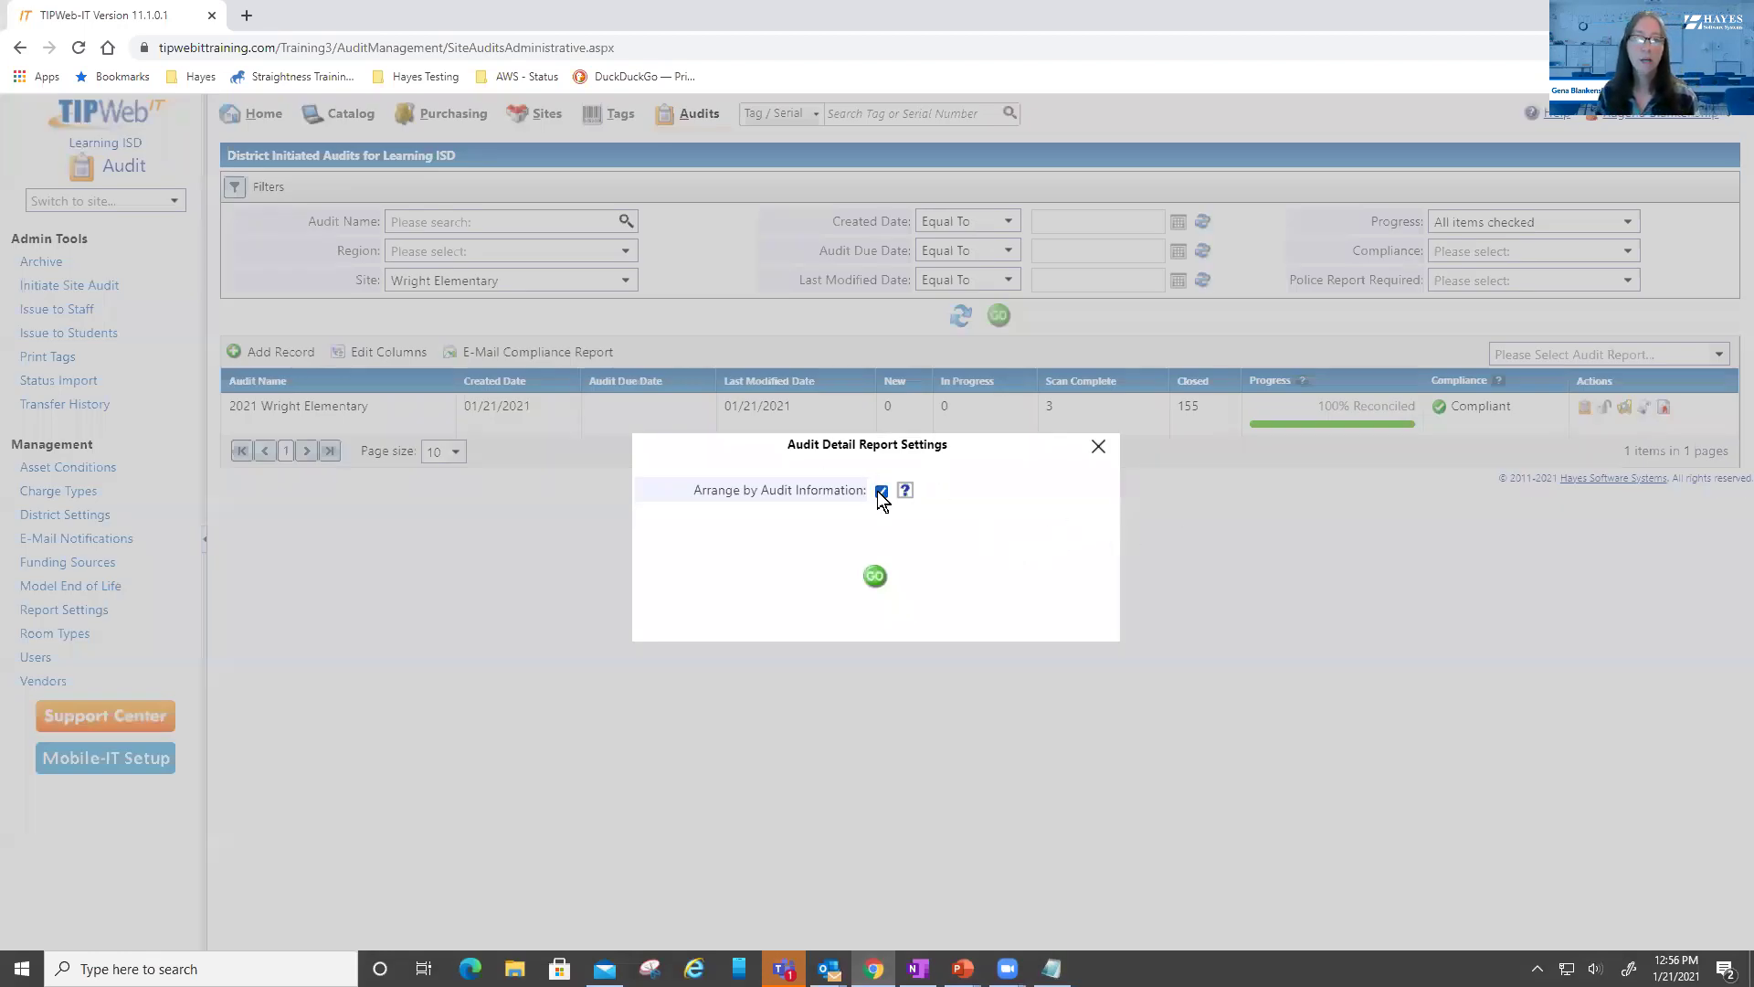
click(875, 576)
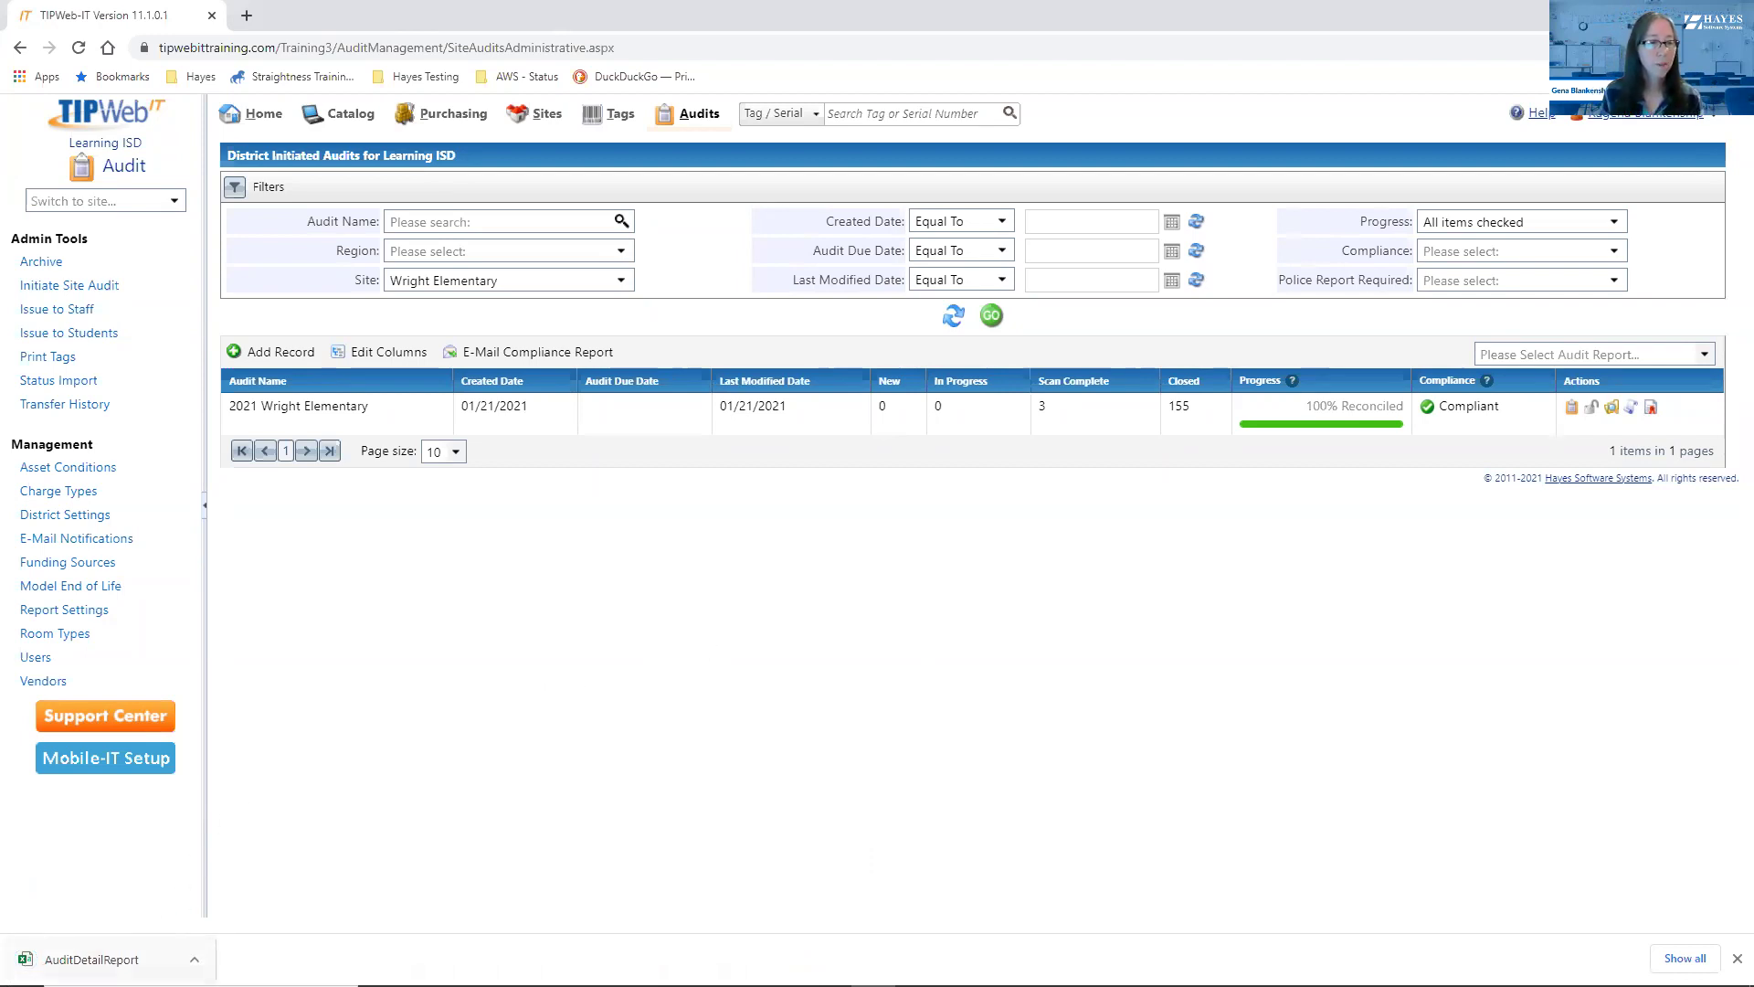
click(92, 959)
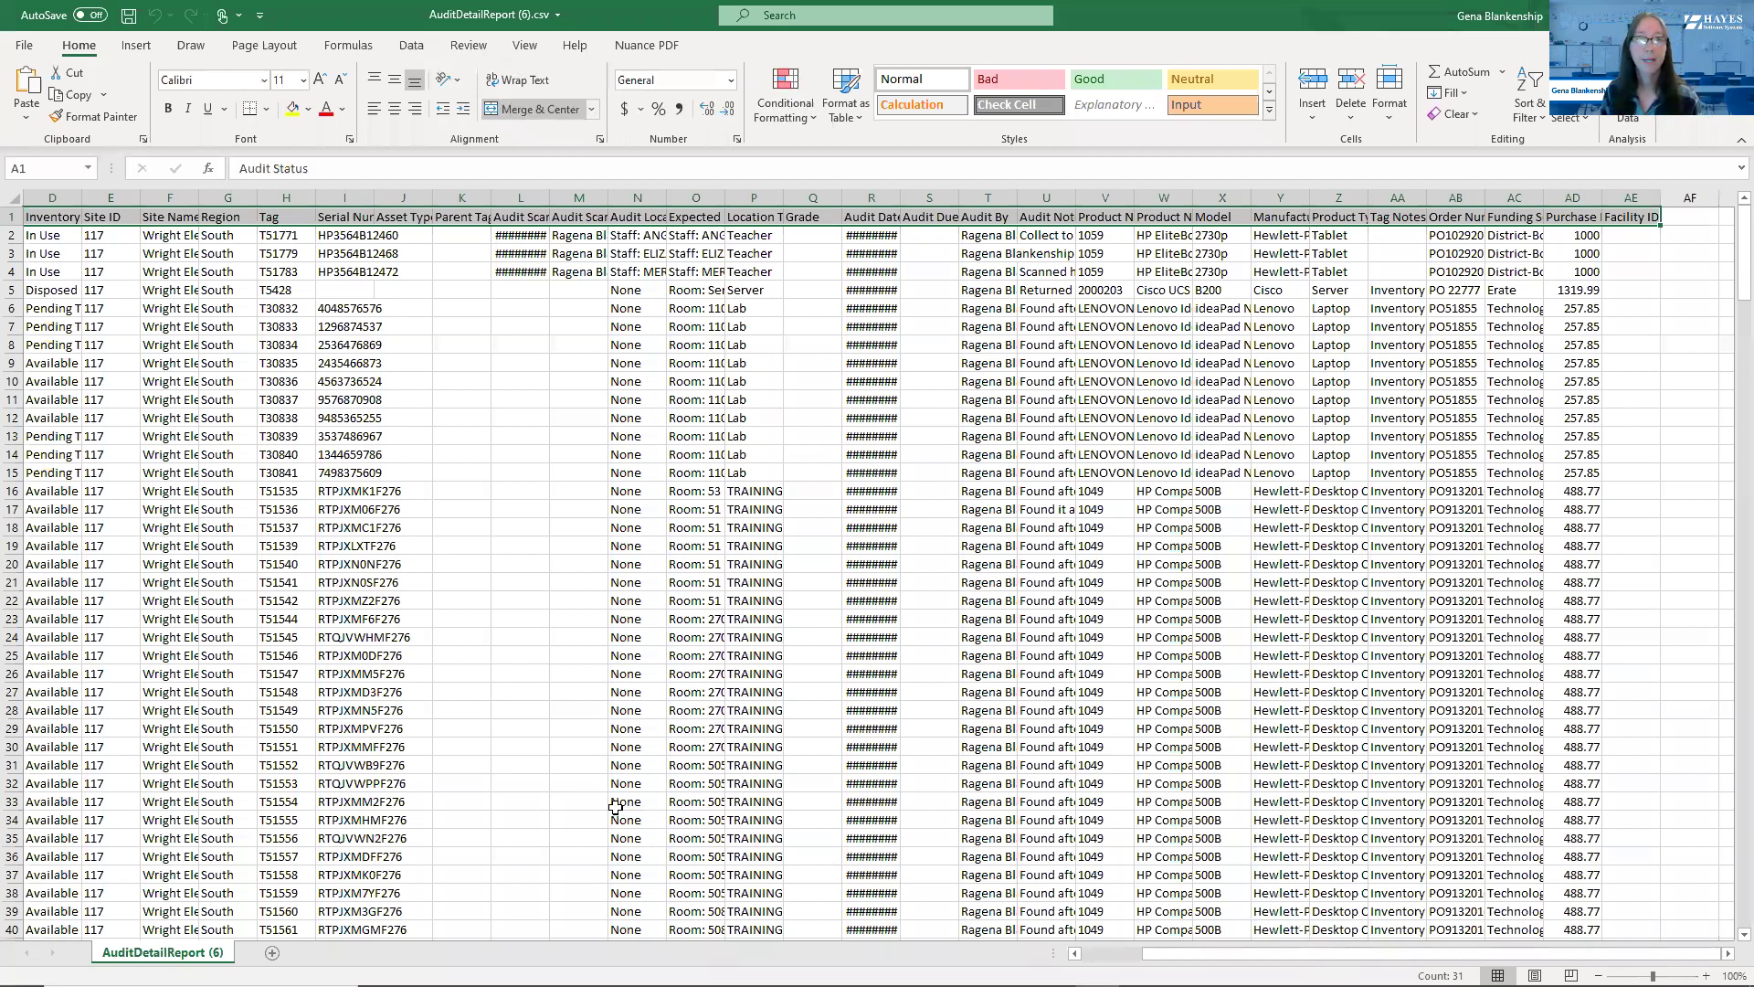
Turn on column filters in the audit detail spreadsheet and show only rows whose Audit State is Missing
key(alt+a)
key(t)
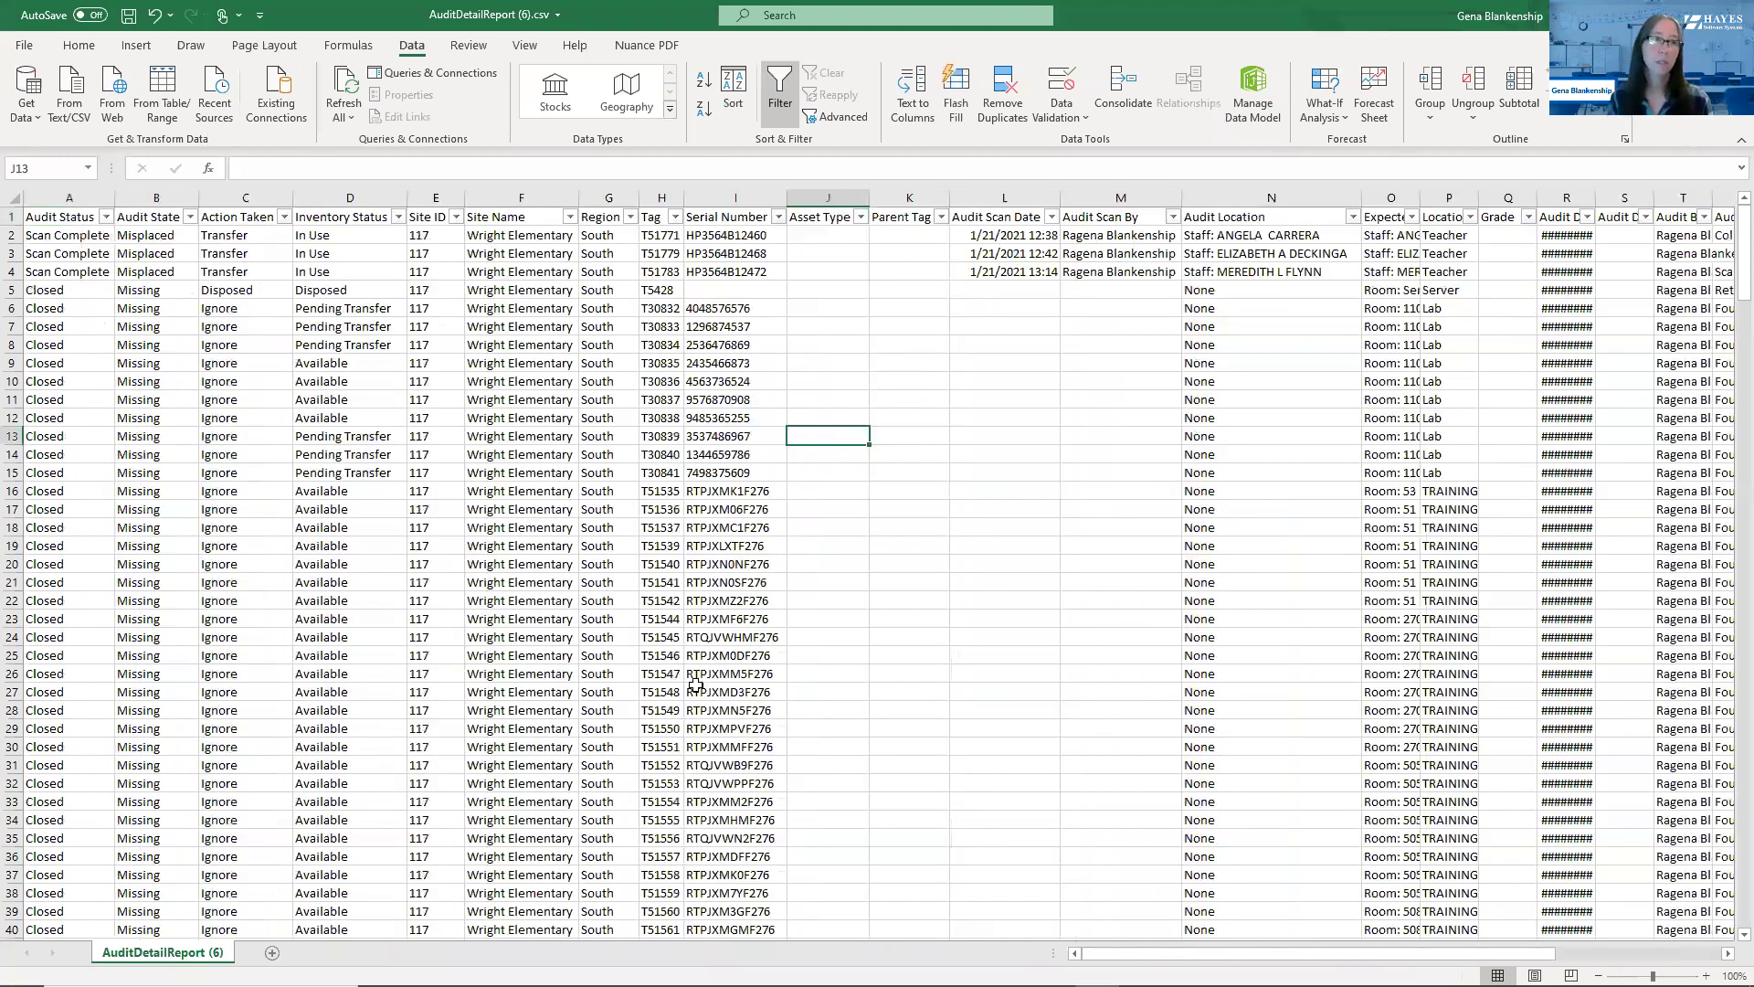
click(190, 216)
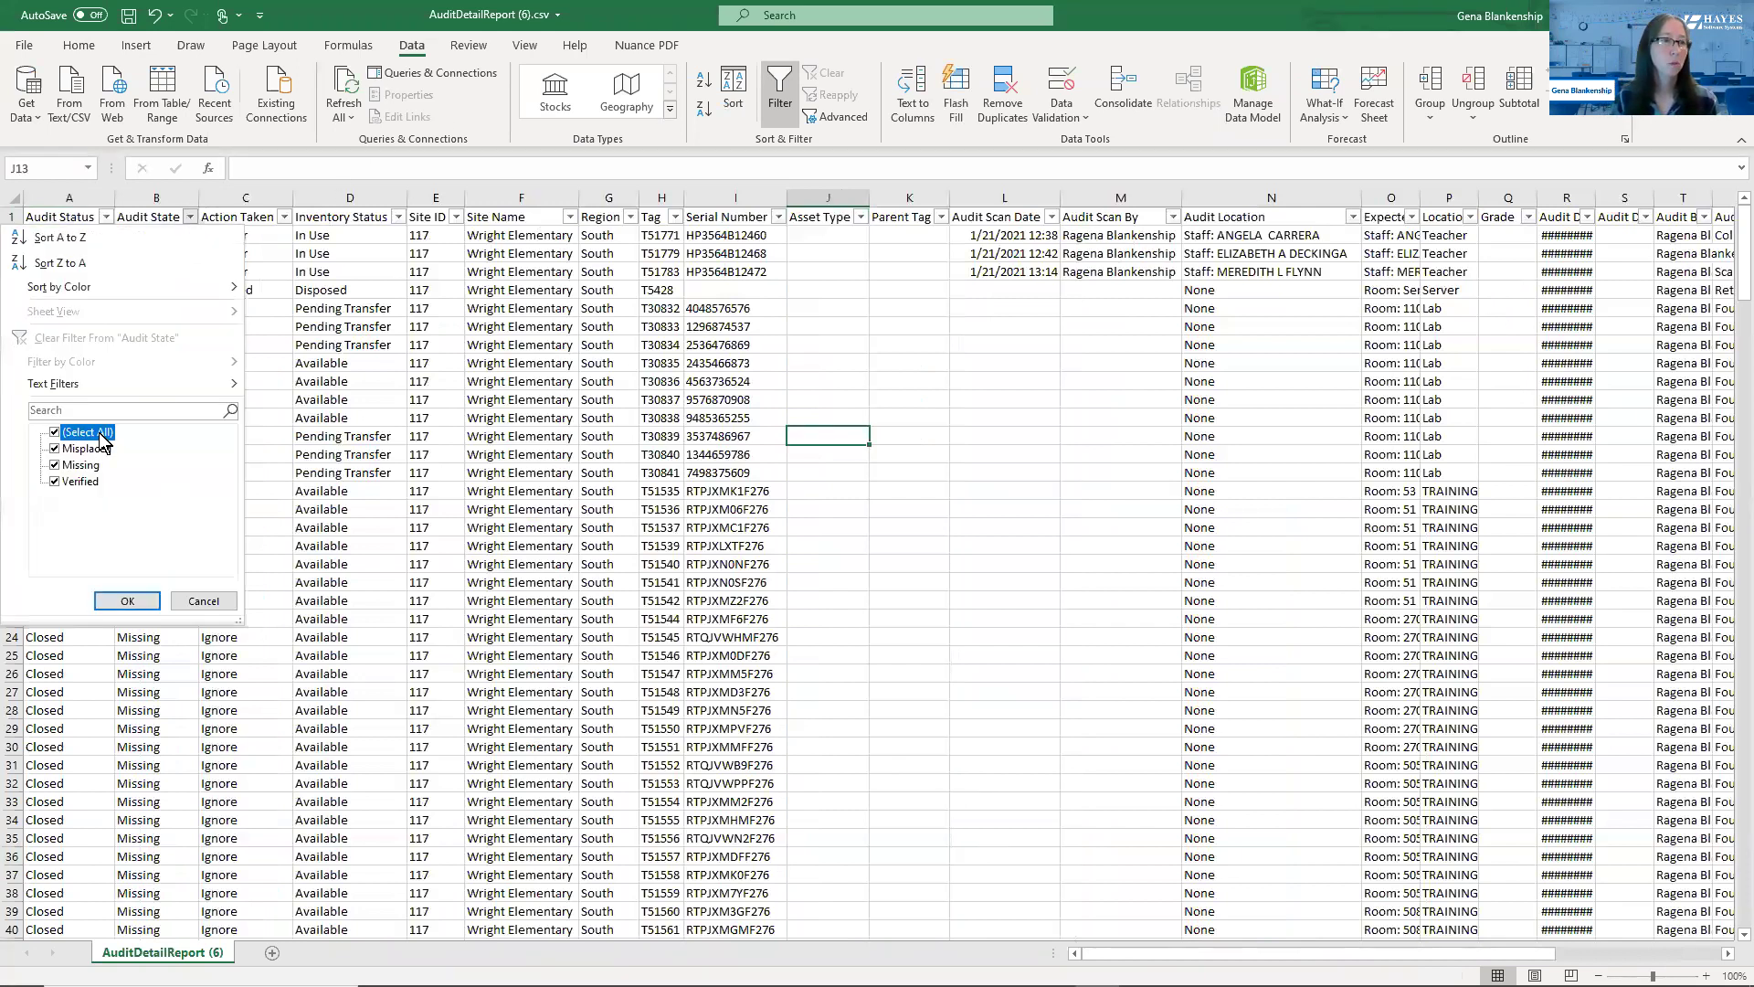
click(80, 481)
click(127, 600)
scroll(123, 598, down, 1)
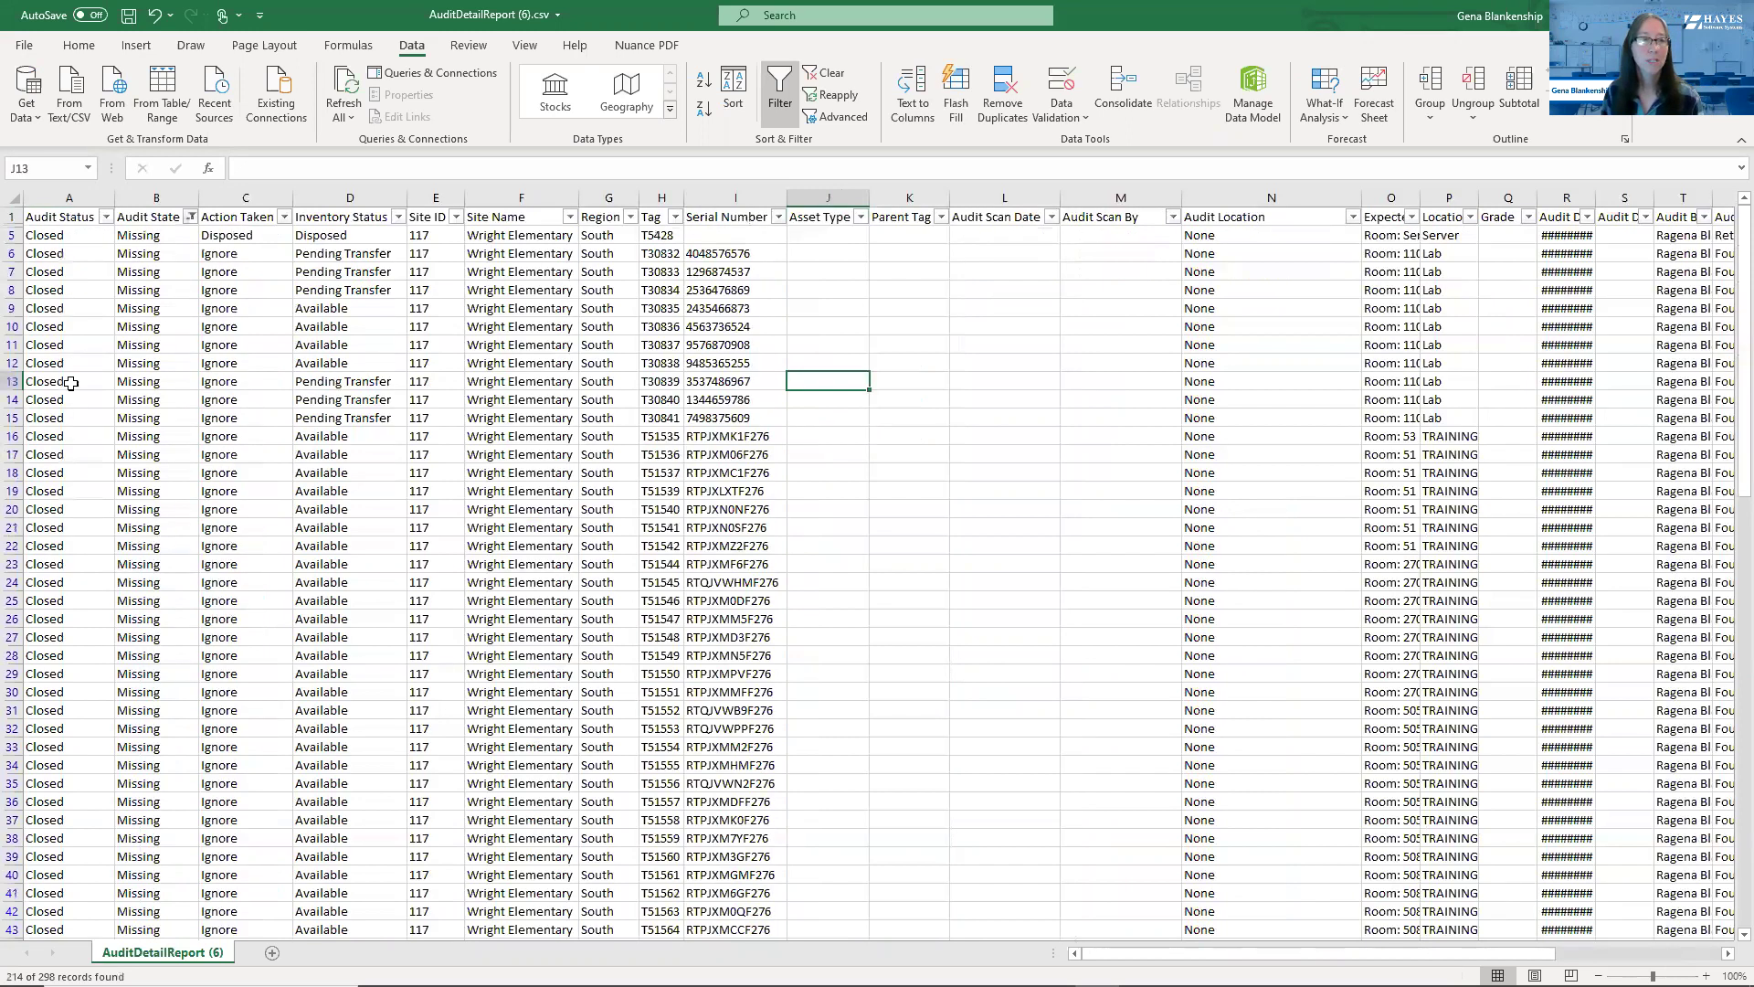
Examine the Action Taken values of the missing items and the remaining columns through Facility ID
click(217, 344)
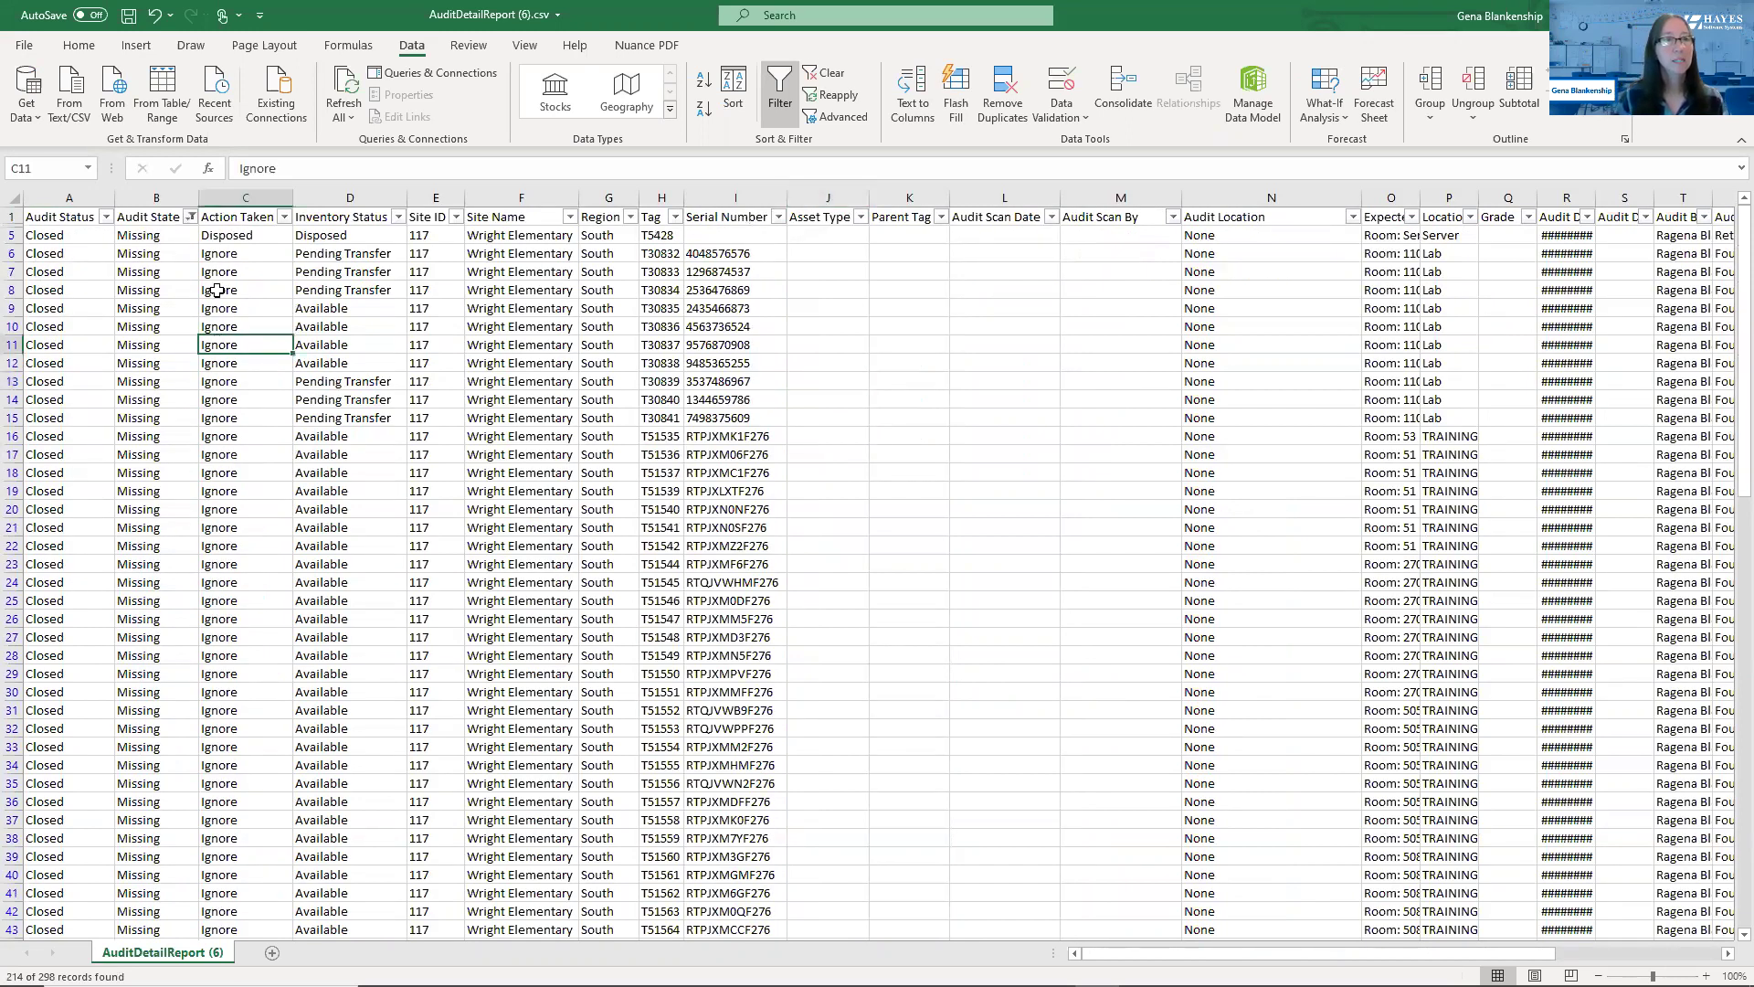
click(242, 650)
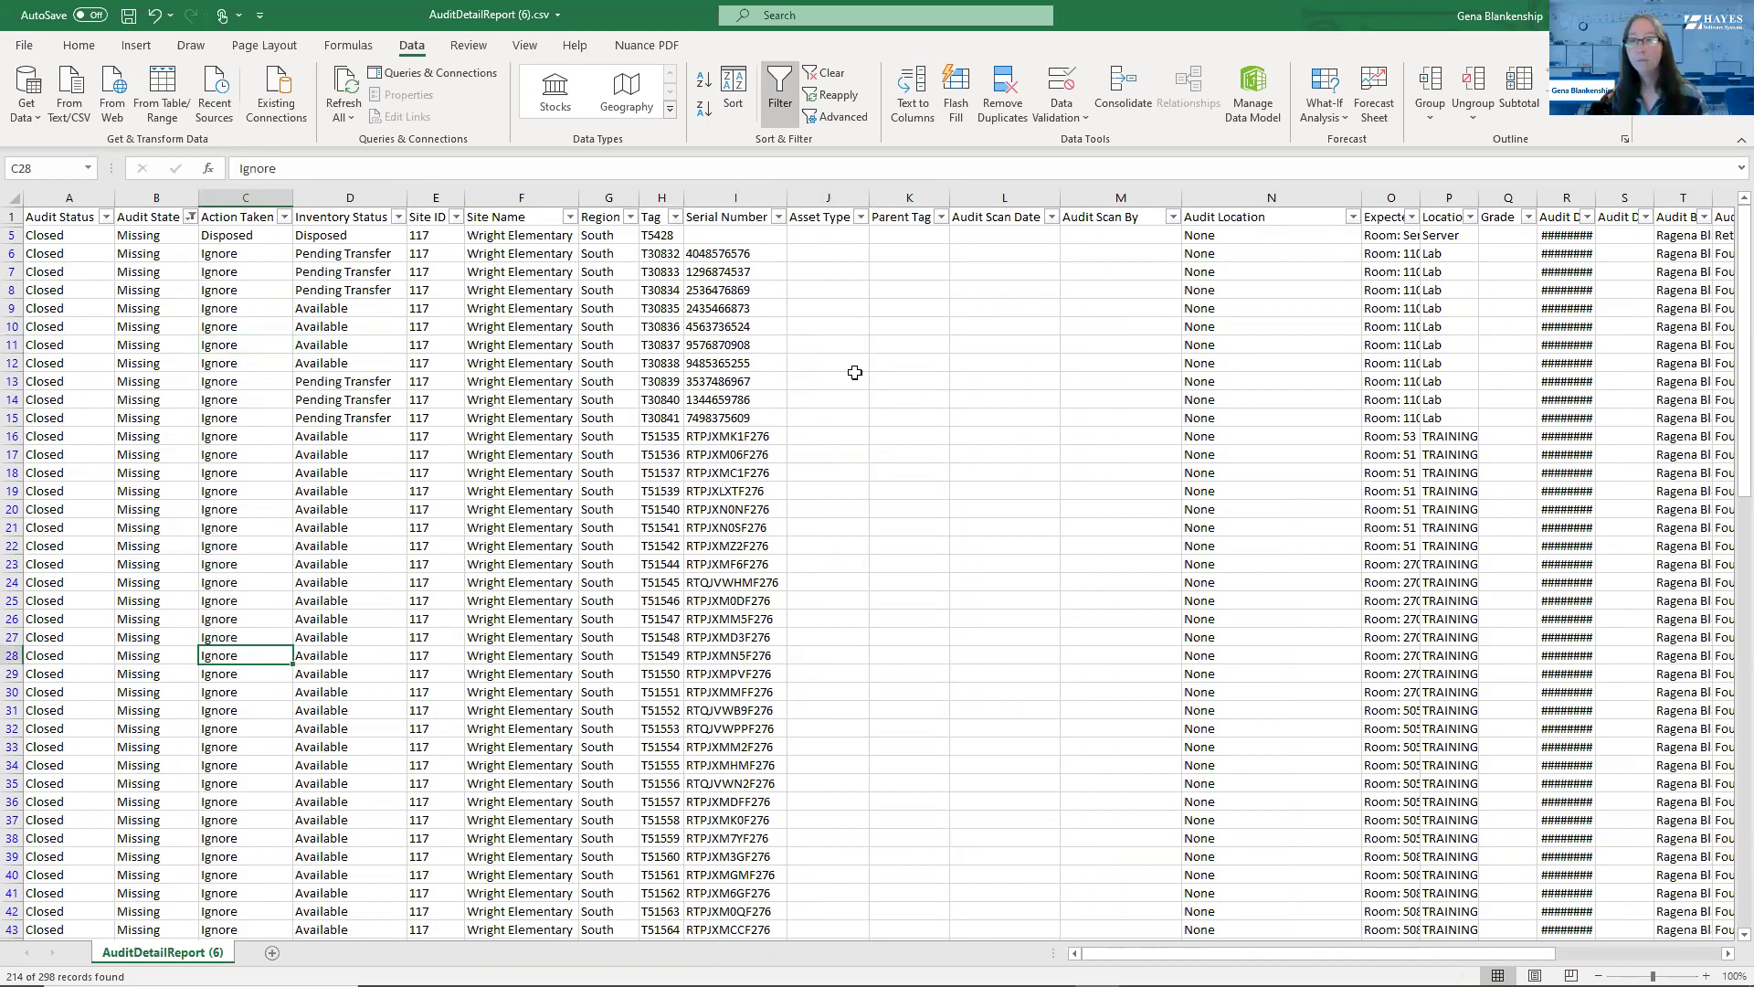
key(Right)
key(Right)
key(Right)
key(Right)
key(Right)
key(Right)
key(Right)
key(Right)
key(Right)
key(Right)
key(Right)
key(Right)
key(Right)
key(Right)
key(Right)
key(Right)
key(Right)
key(Right)
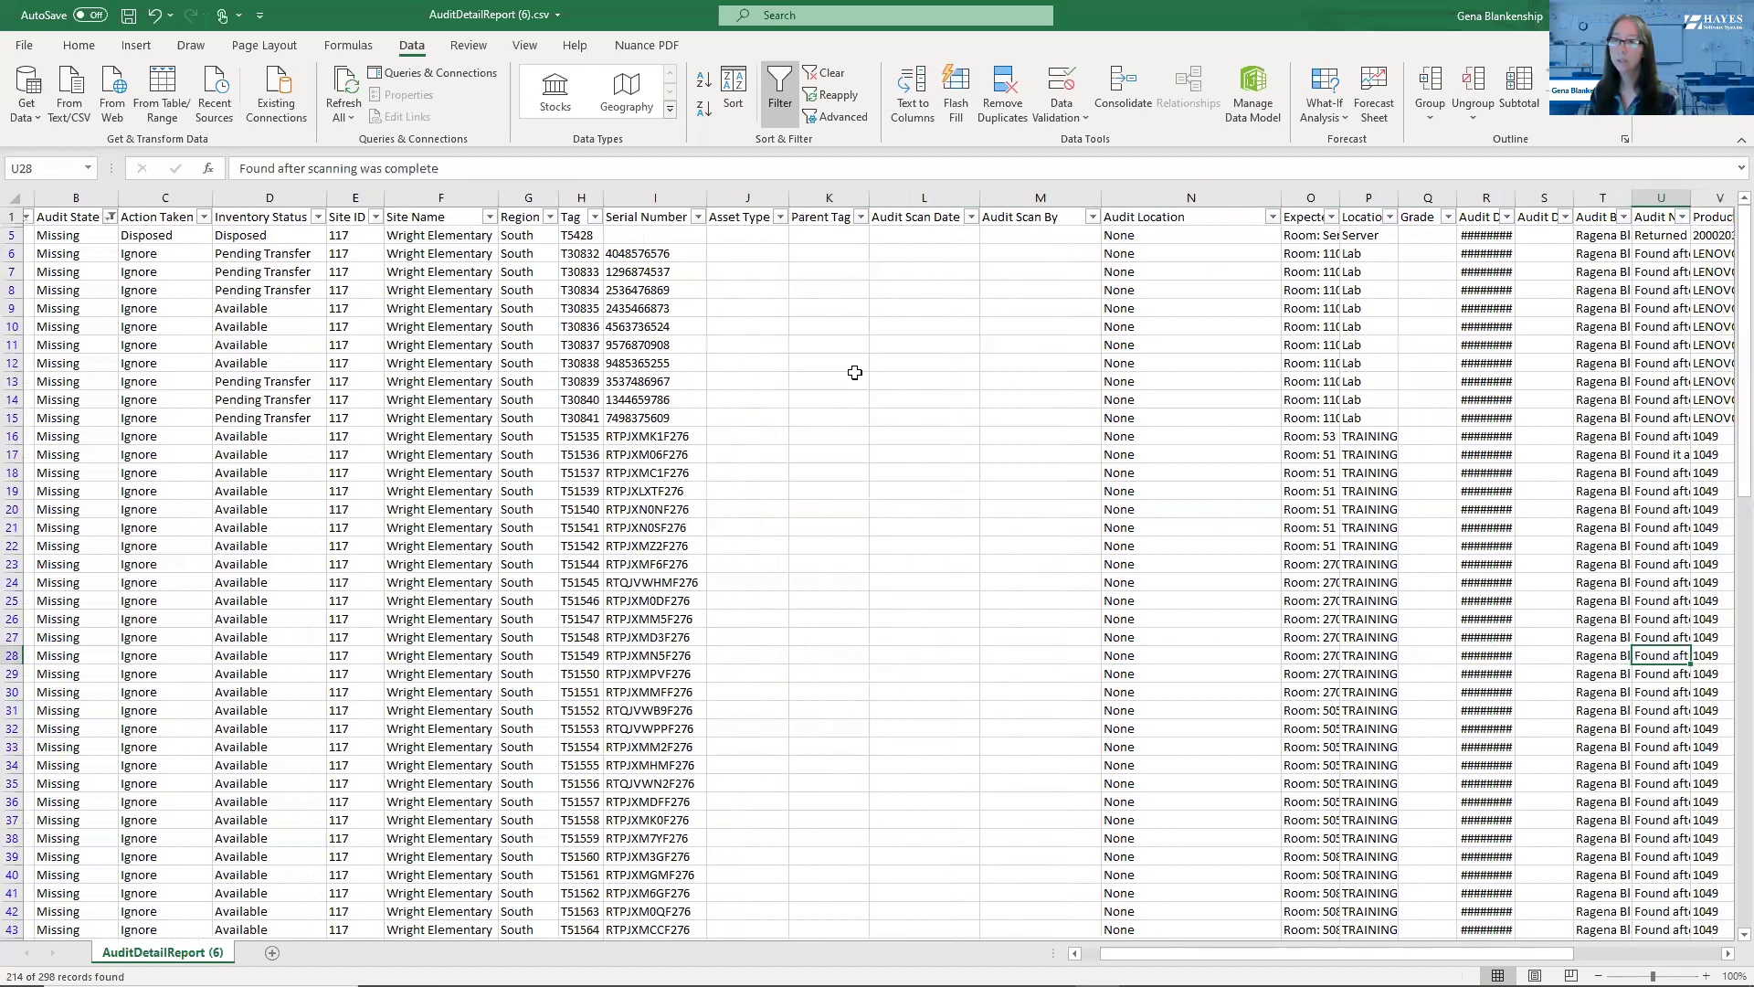
key(Right)
key(Right)
key(Right)
key(Right)
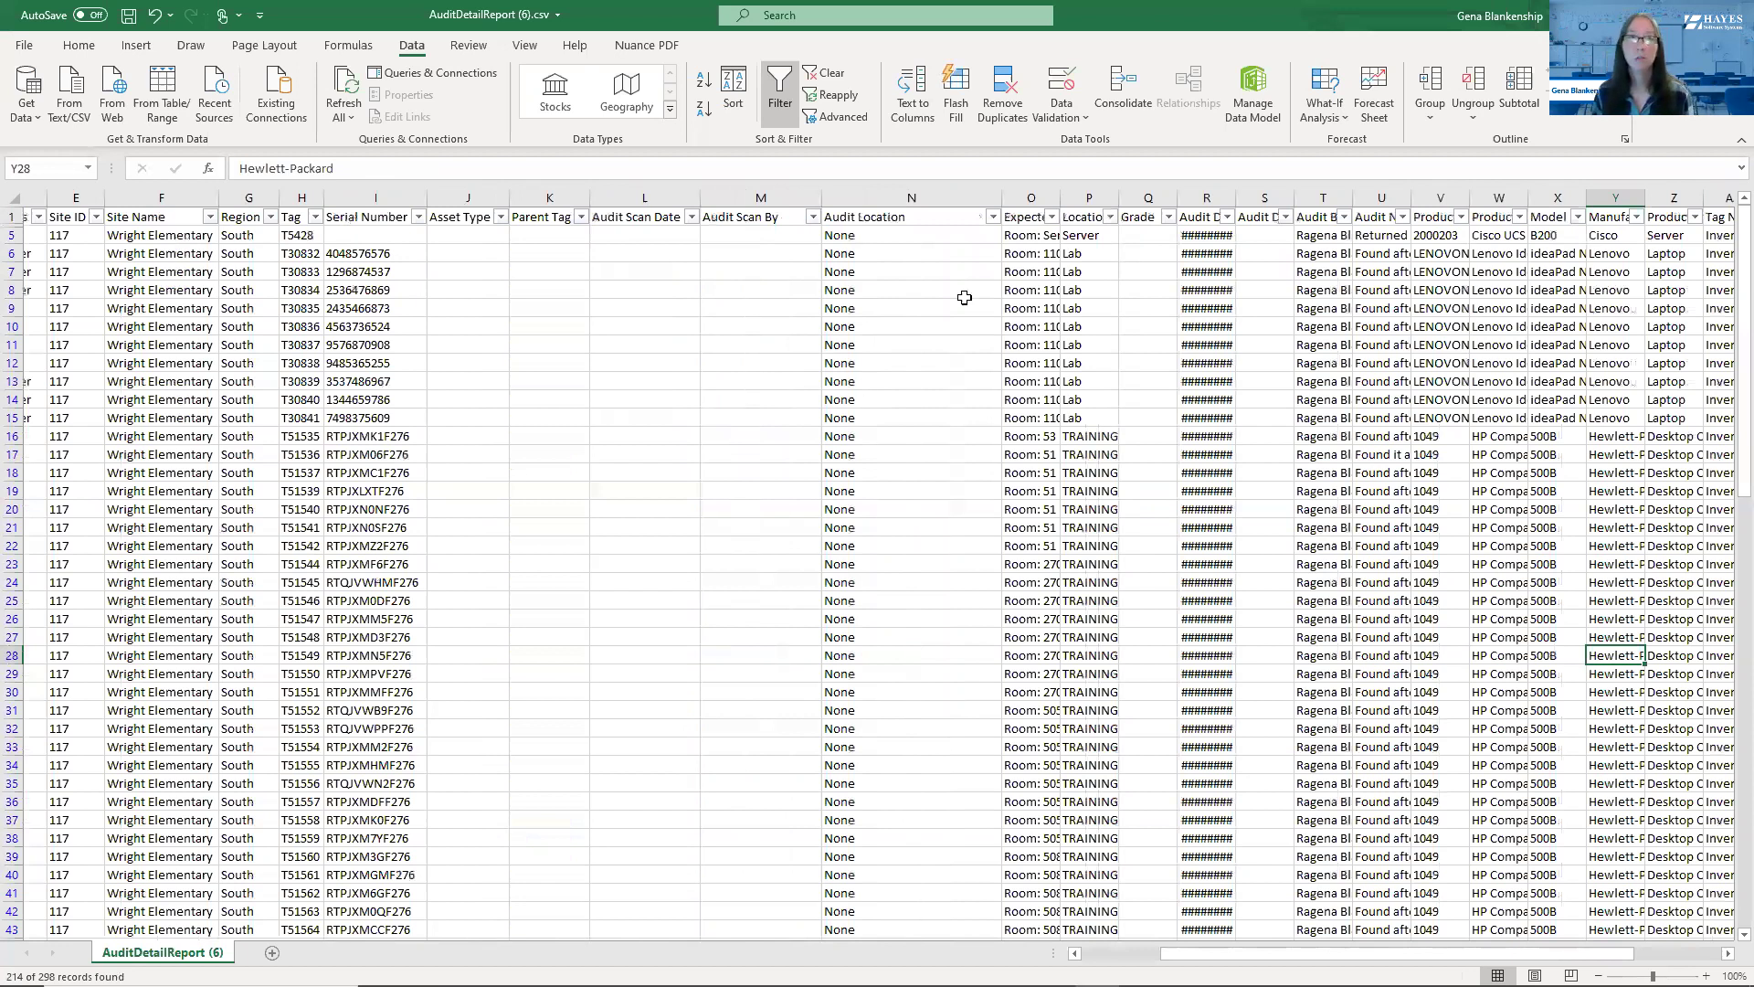
key(Right)
key(Right)
key(Right)
key(Right)
key(Right)
key(Right)
key(Right)
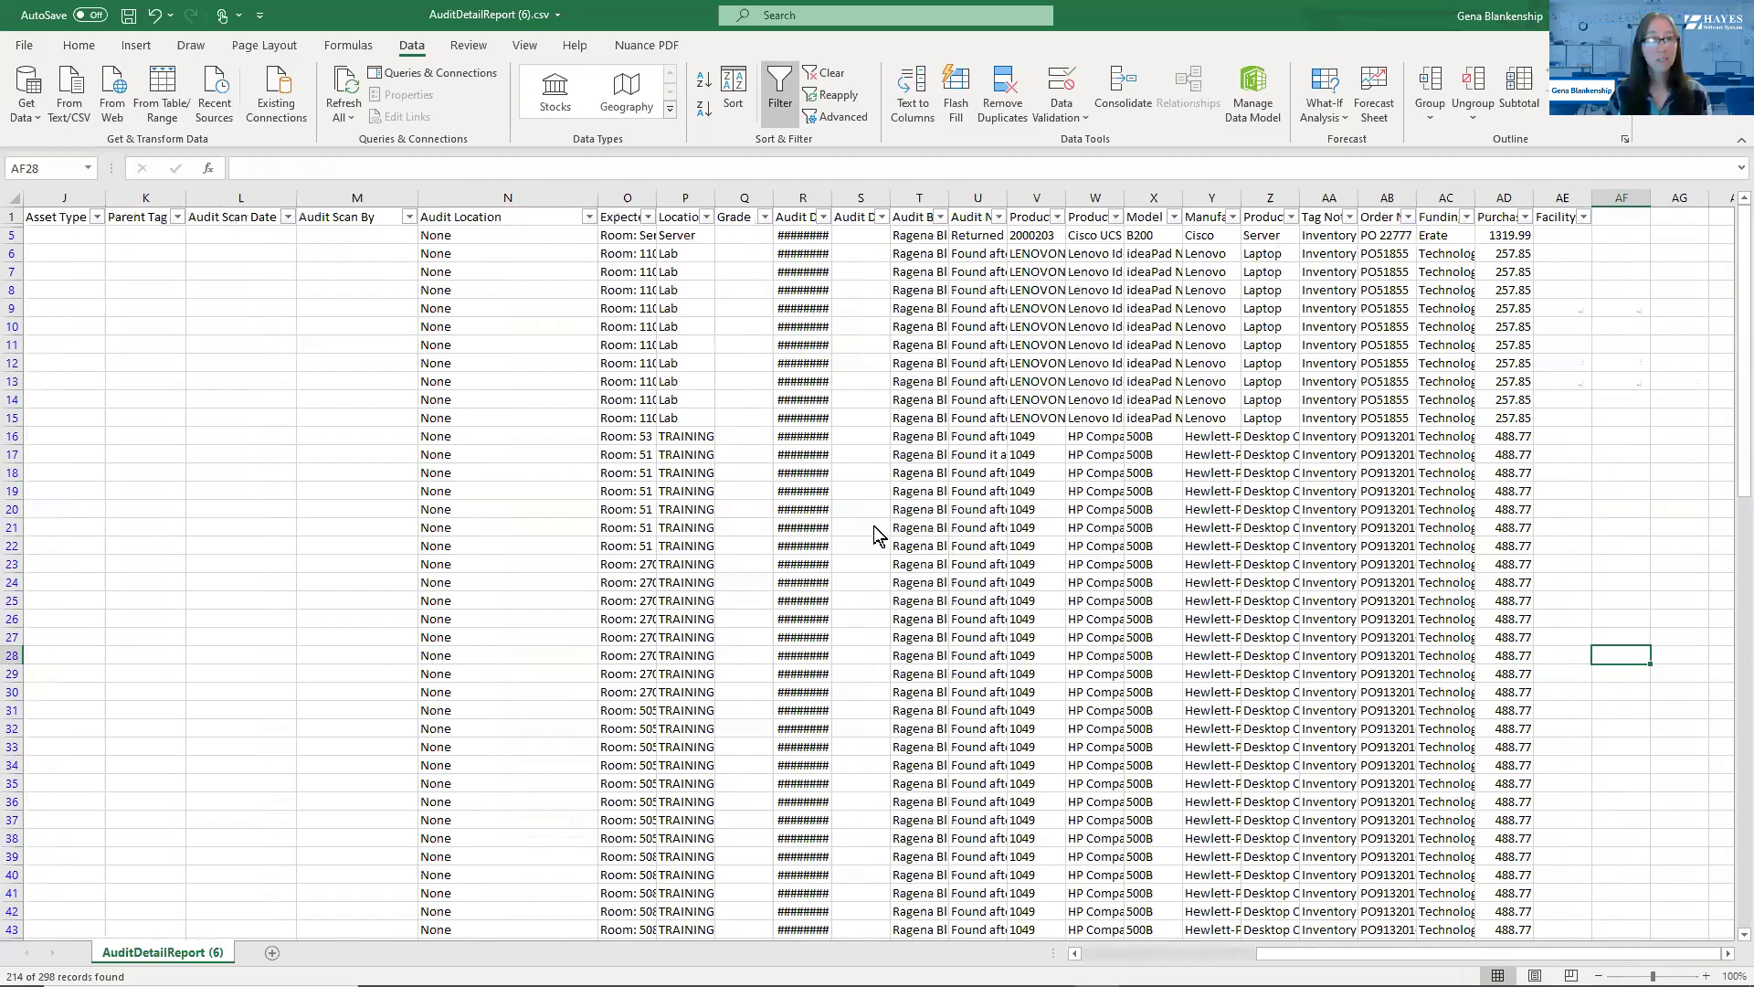
Switch back to TIPWeb-IT, look up tag T51480 from the home page and open its audit history
key(alt+Tab)
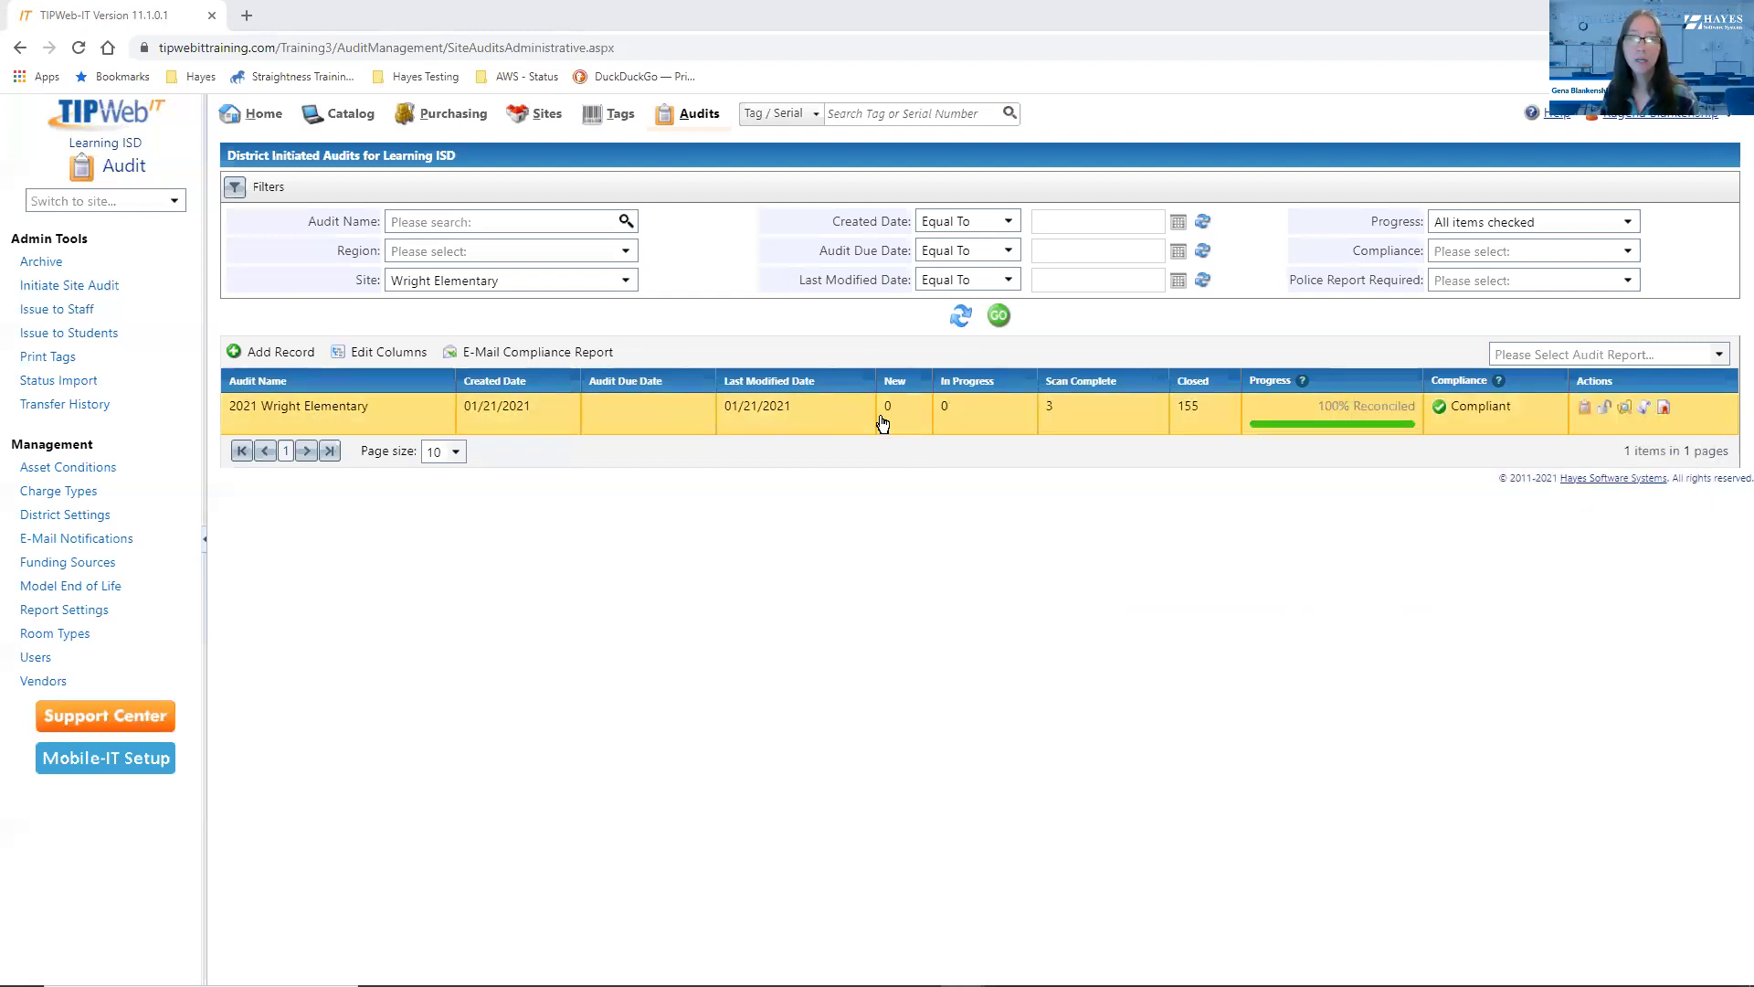
click(272, 115)
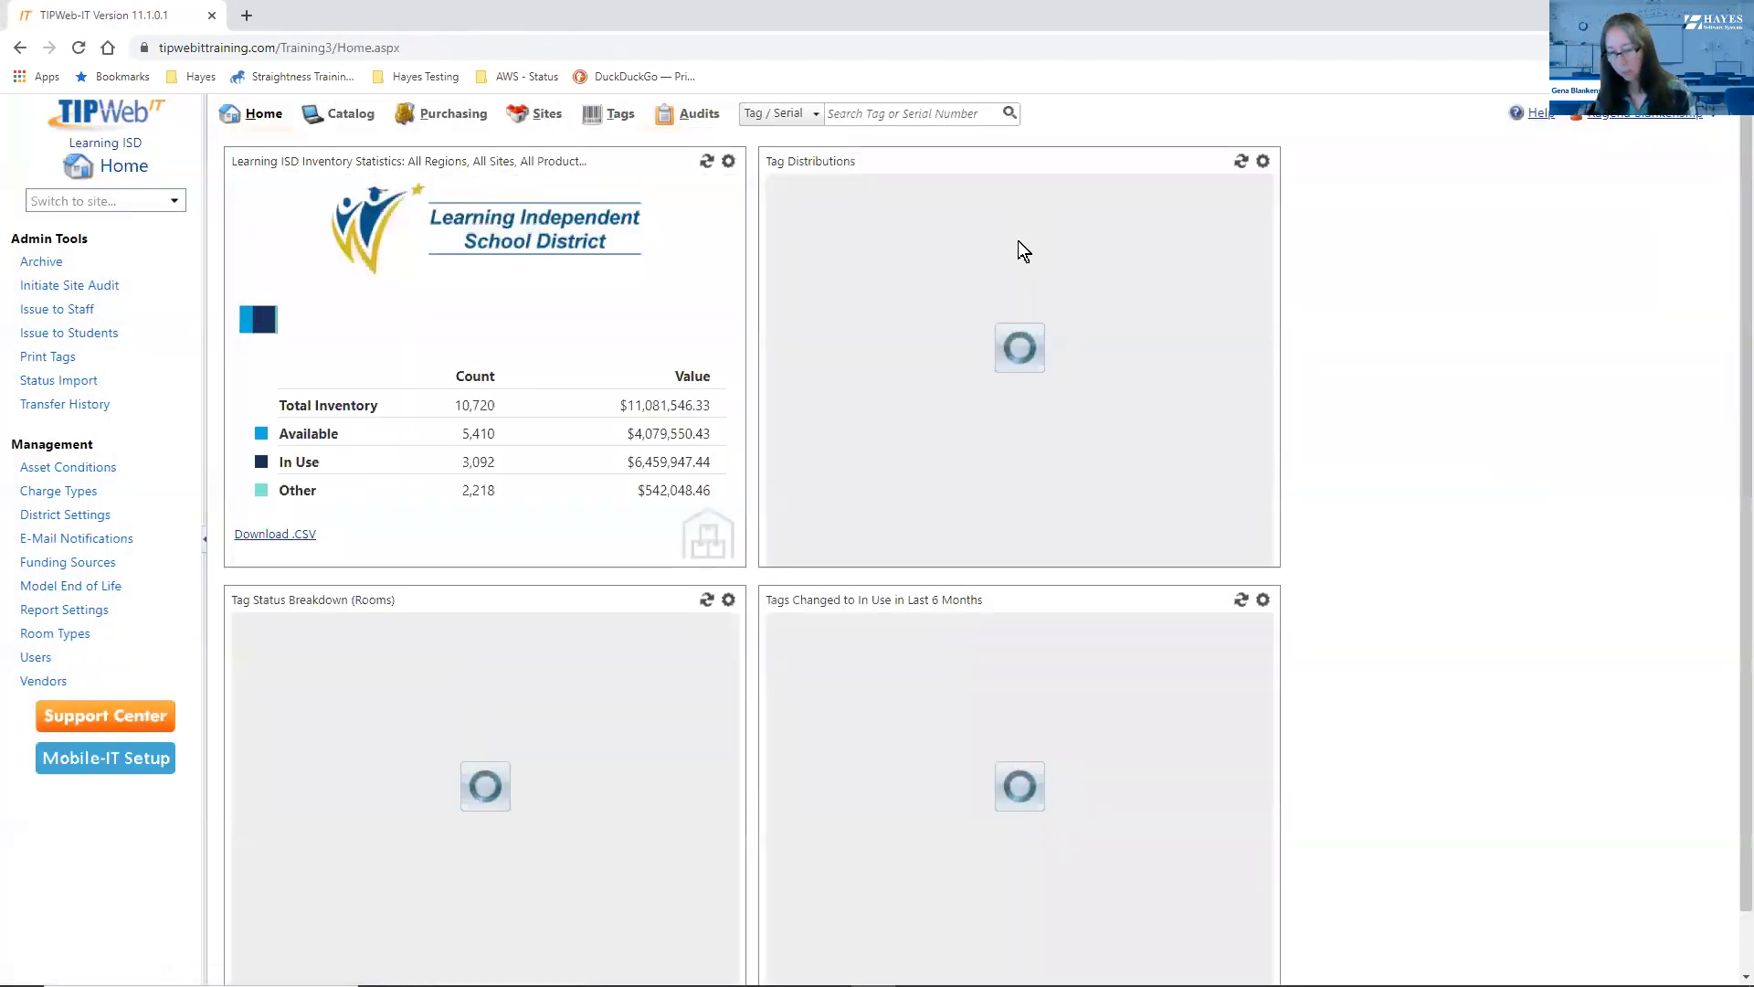
click(933, 110)
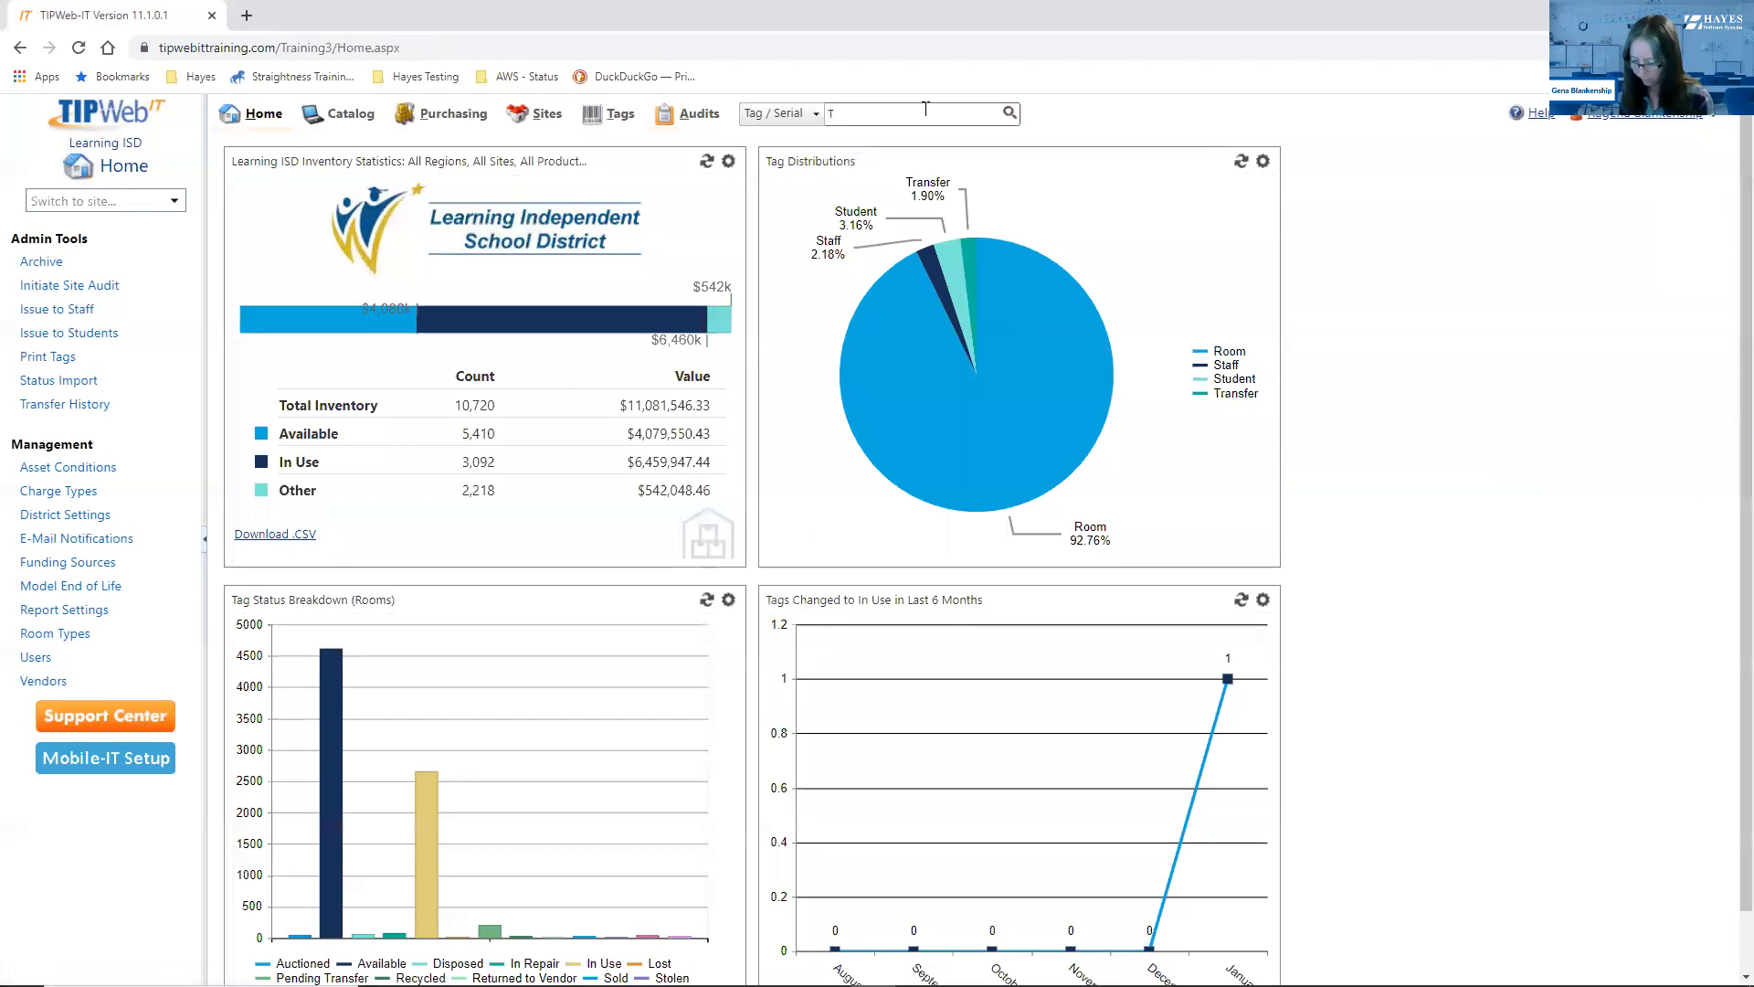
text(5184)
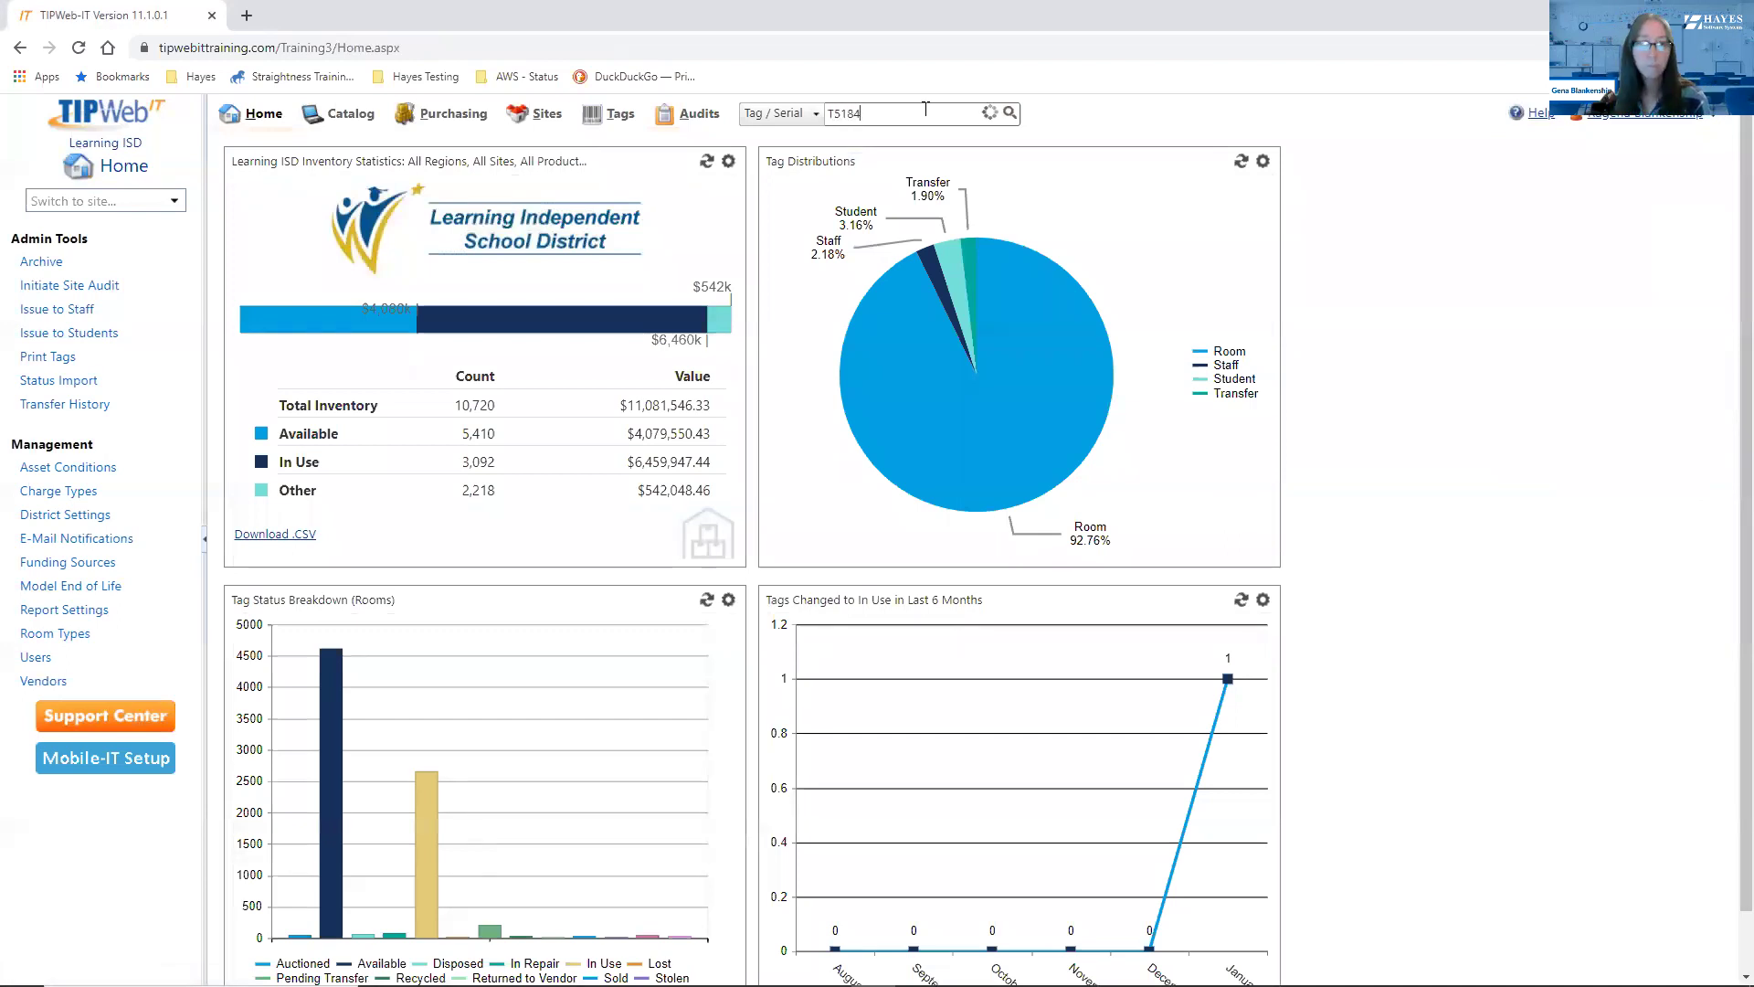
key(BackSpace)
key(BackSpace)
text(480)
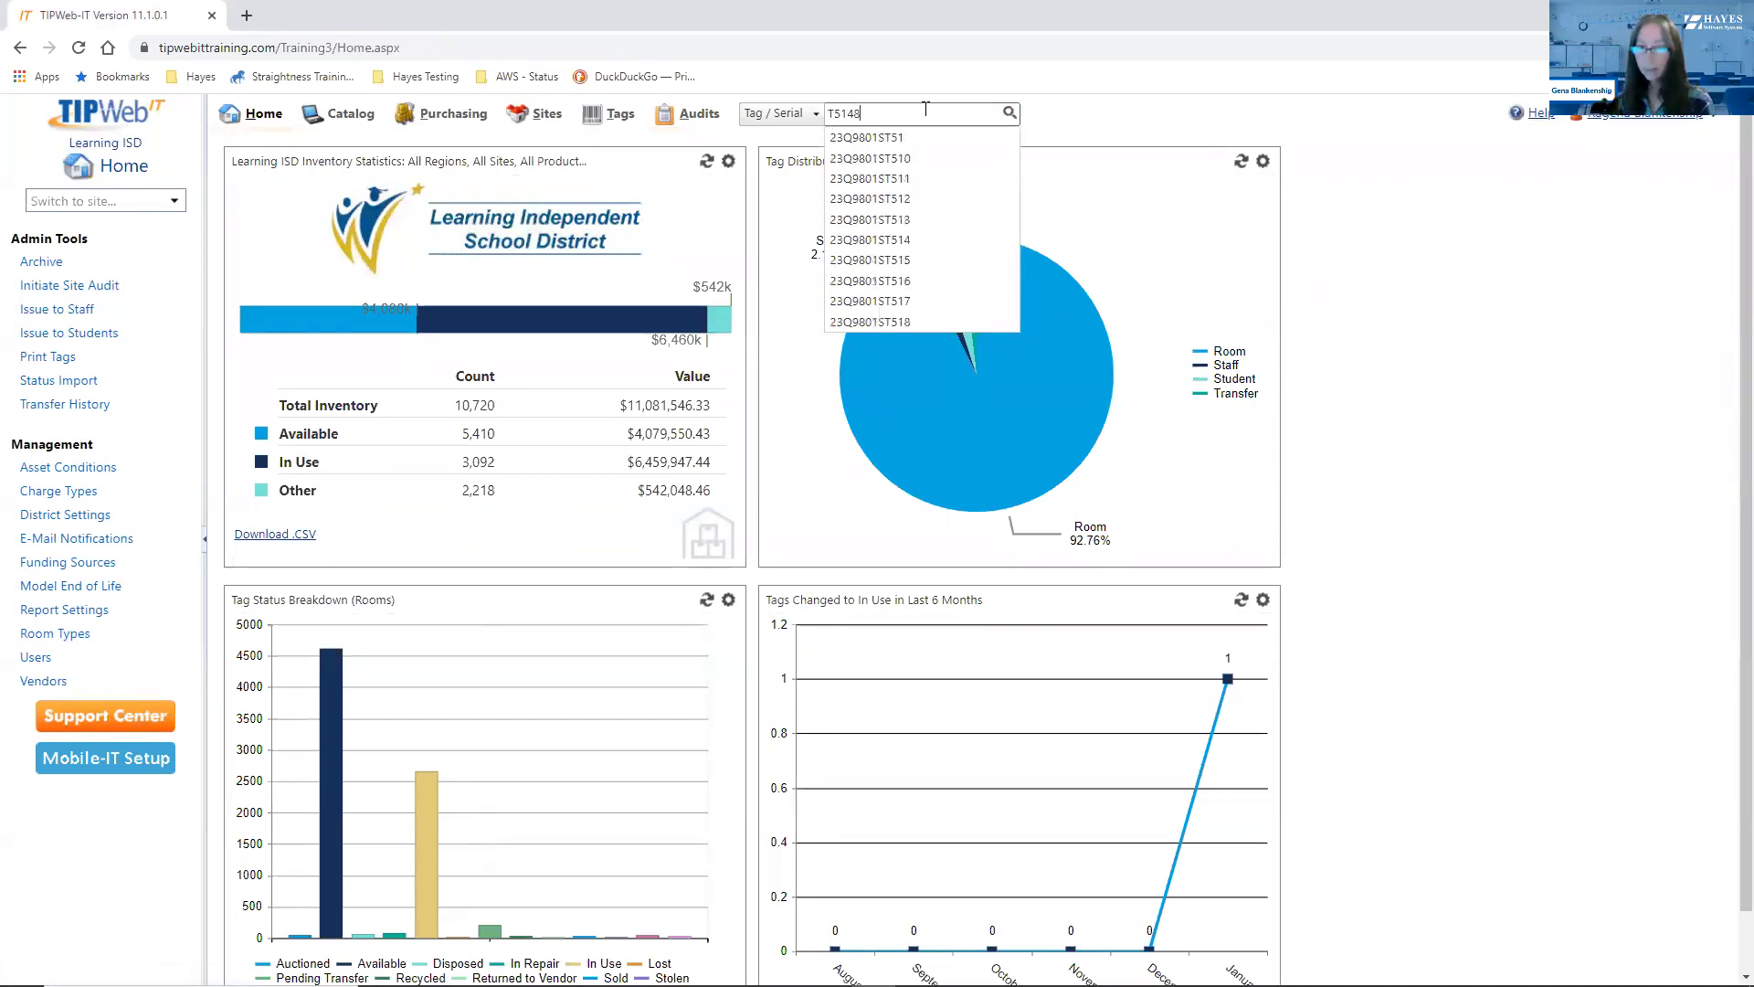
key(Return)
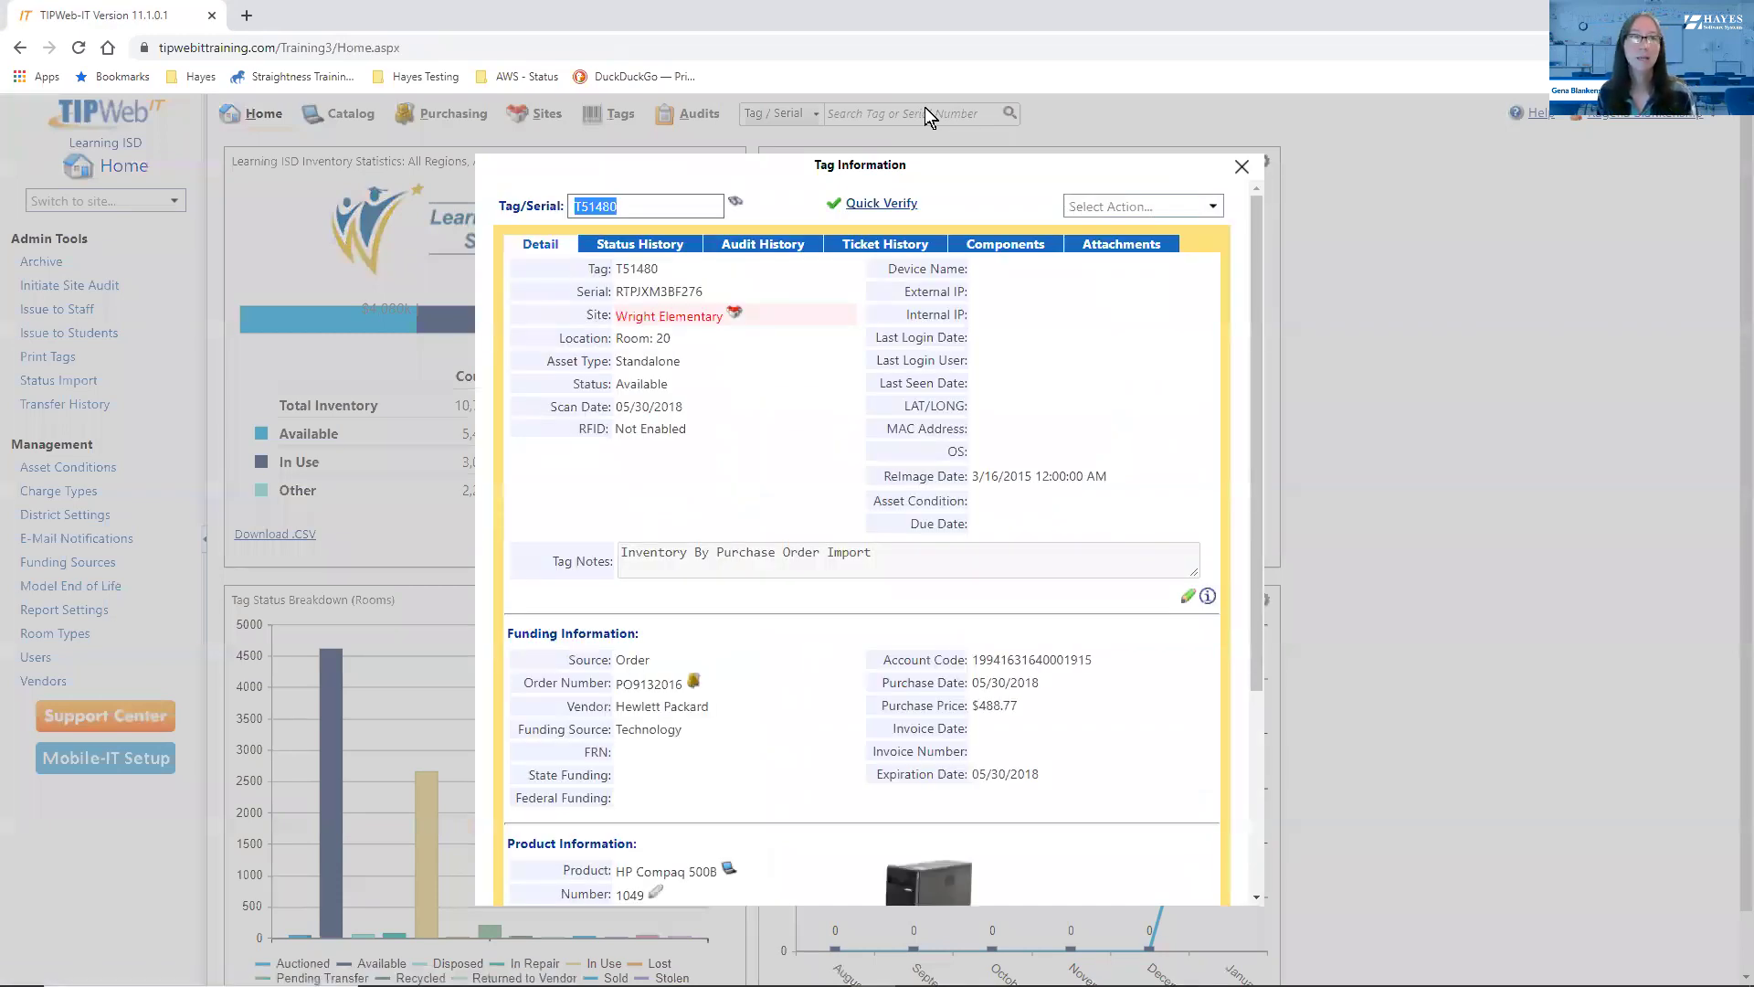
drag(914, 157, 899, 122)
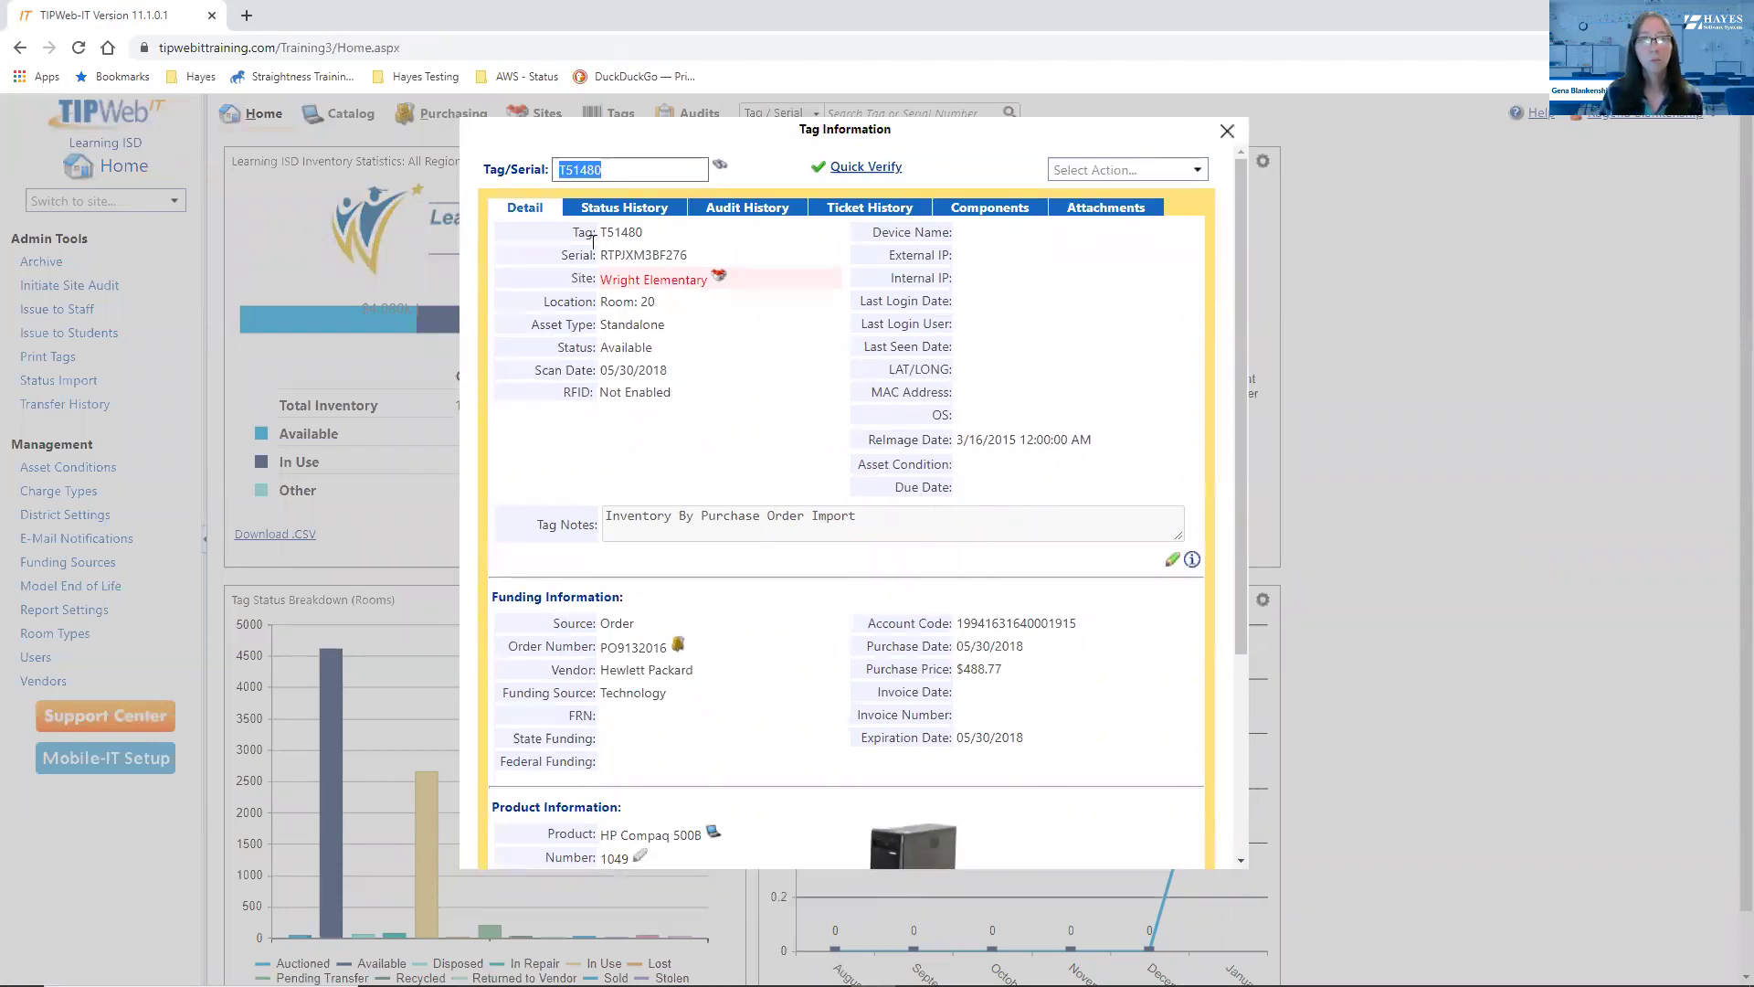
click(728, 209)
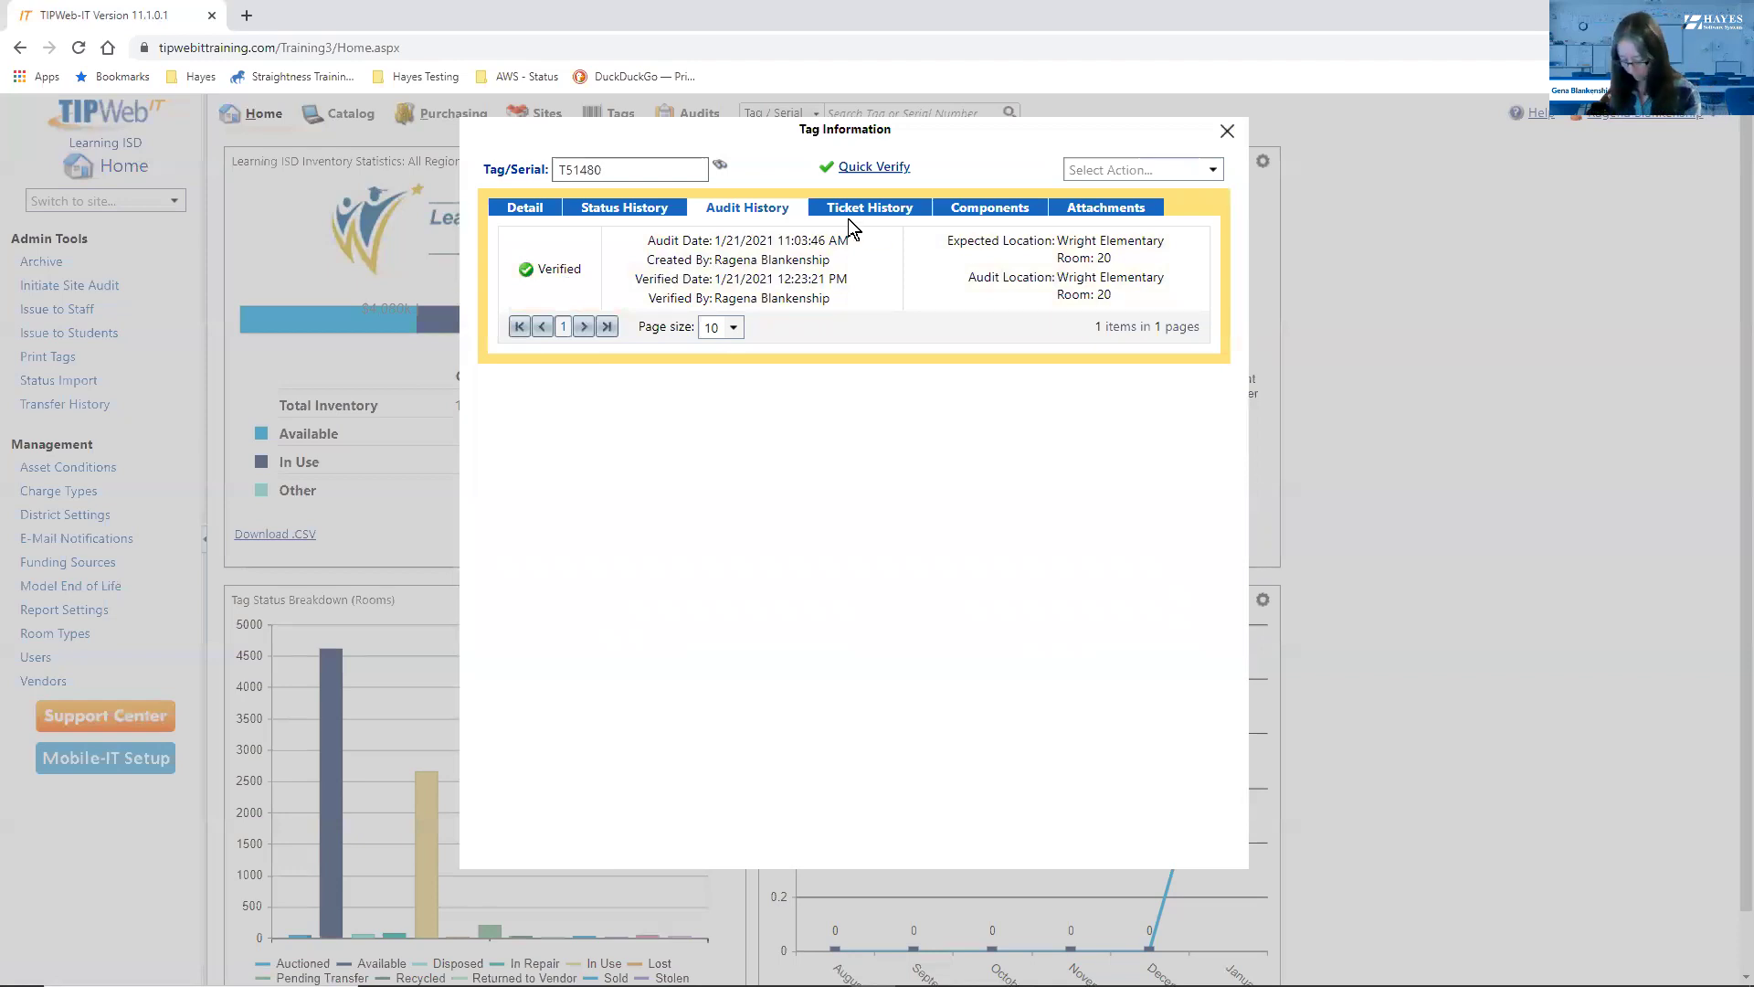
Look up tag T51763, review its audit history and details, and close the tag information
key(BackSpace)
key(BackSpace)
key(BackSpace)
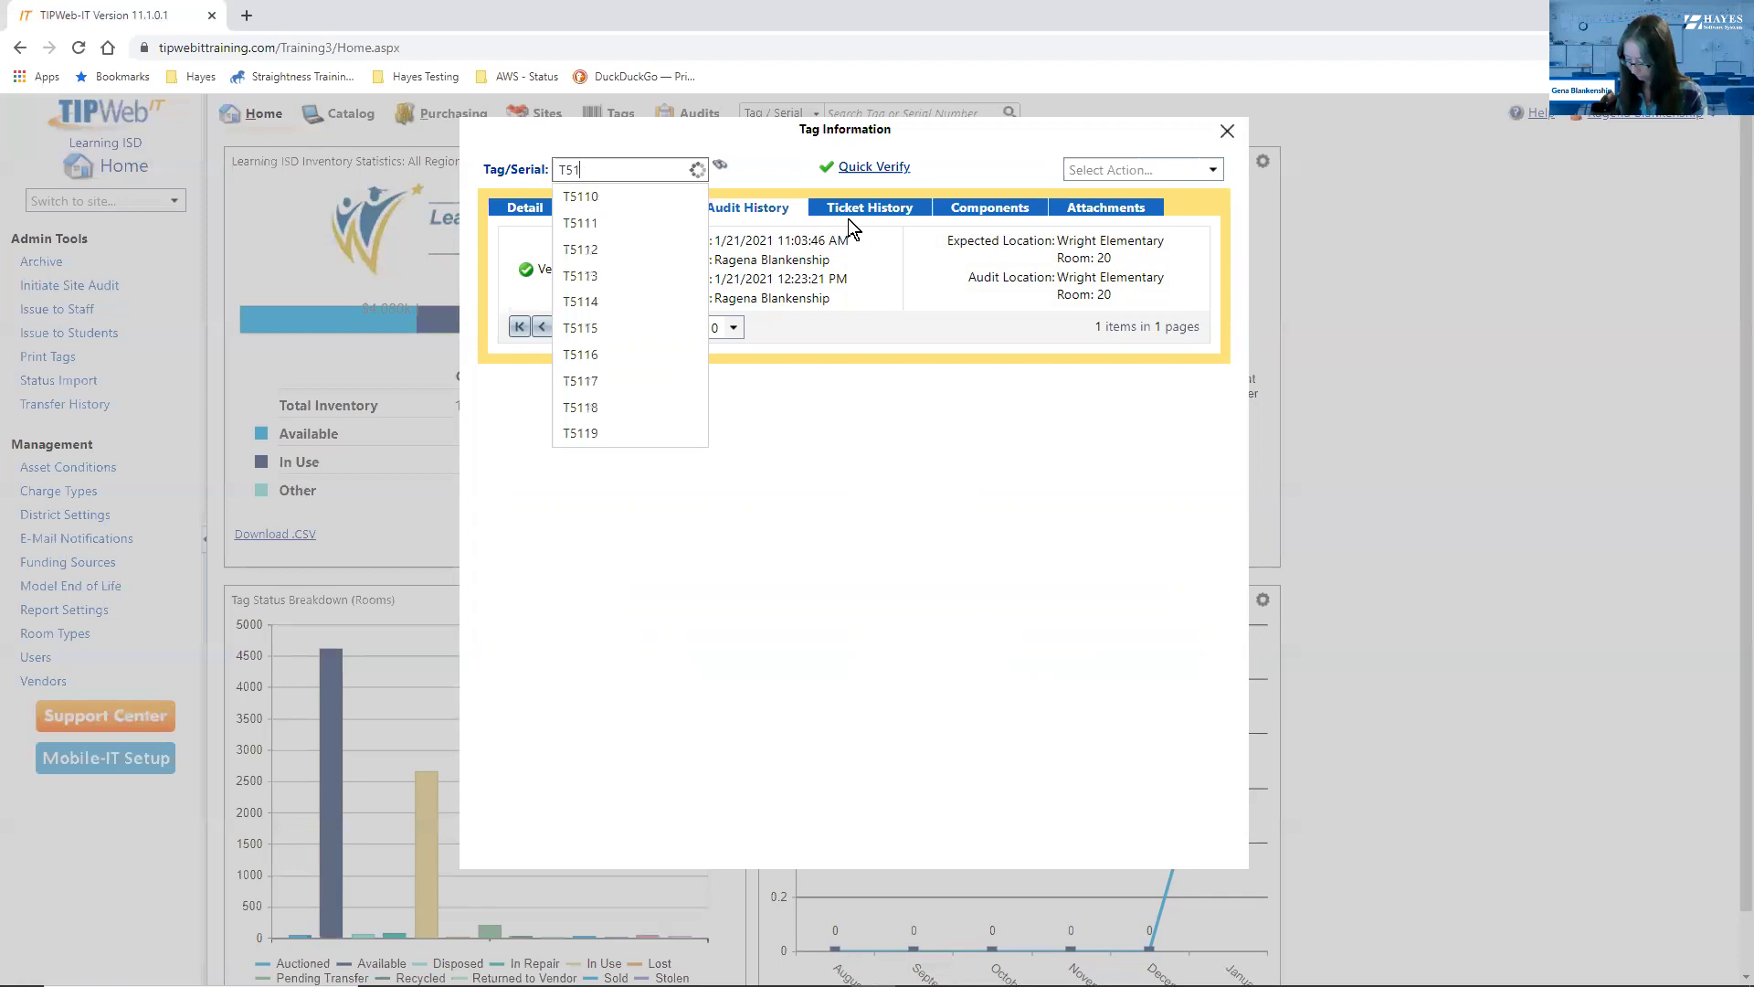
text(763)
key(Return)
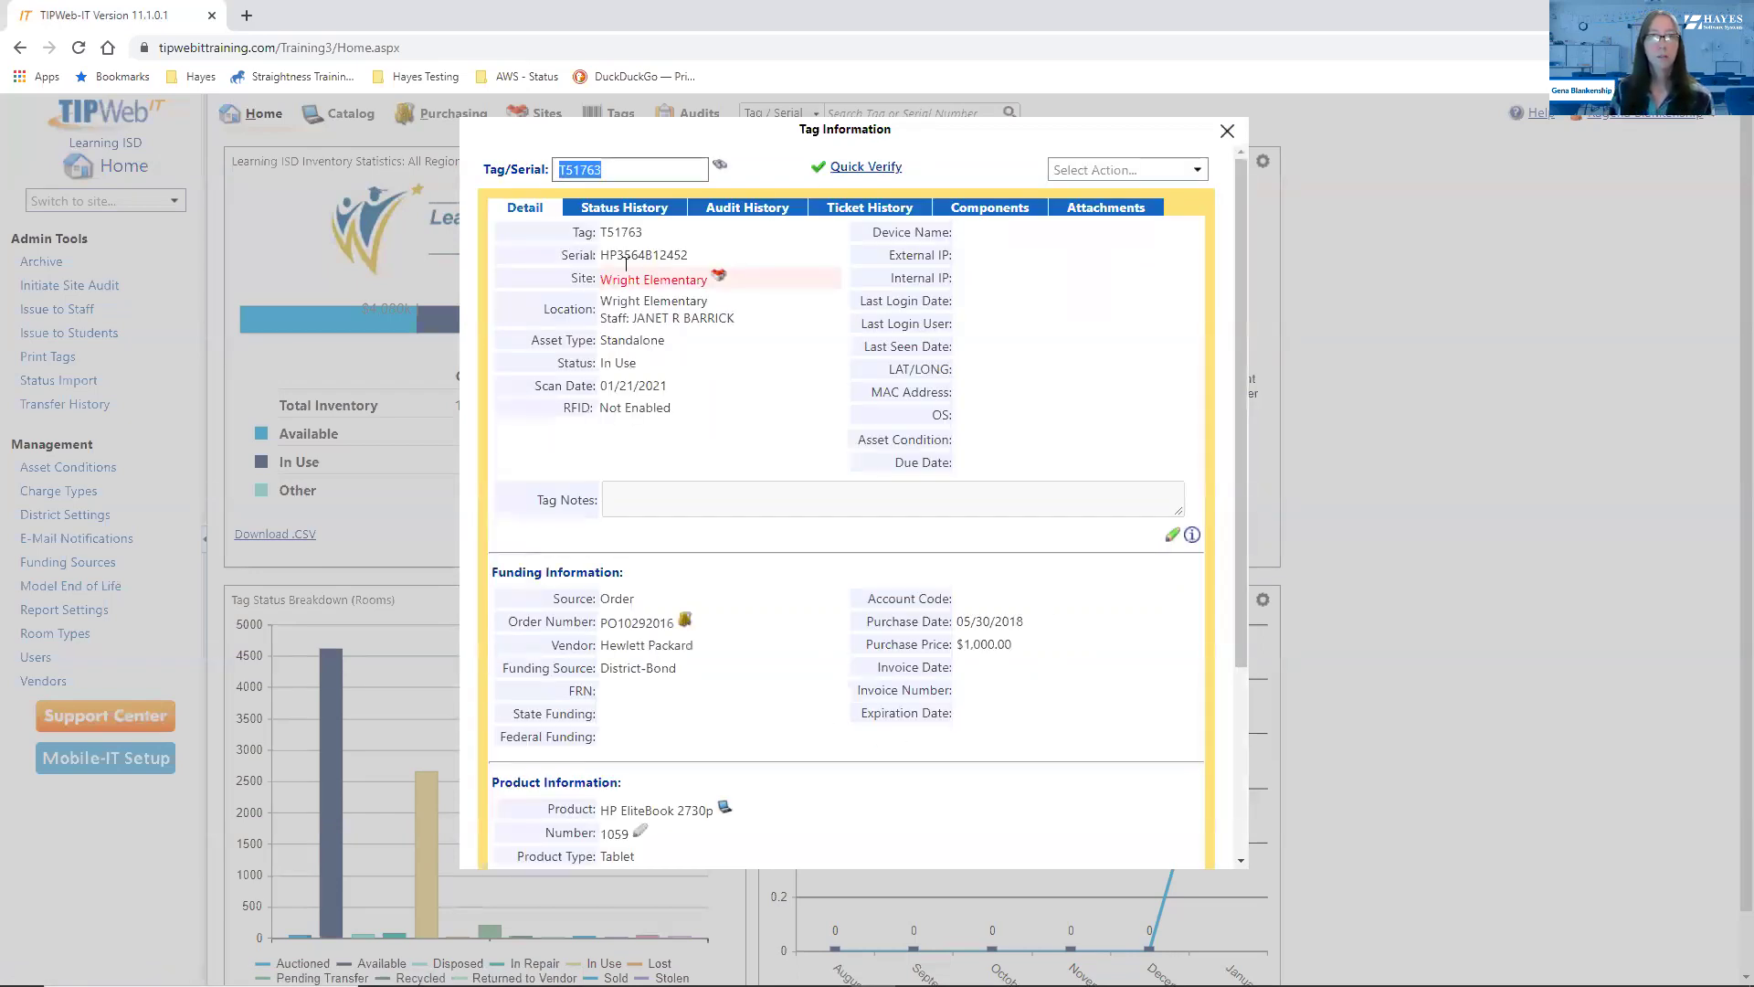
click(723, 209)
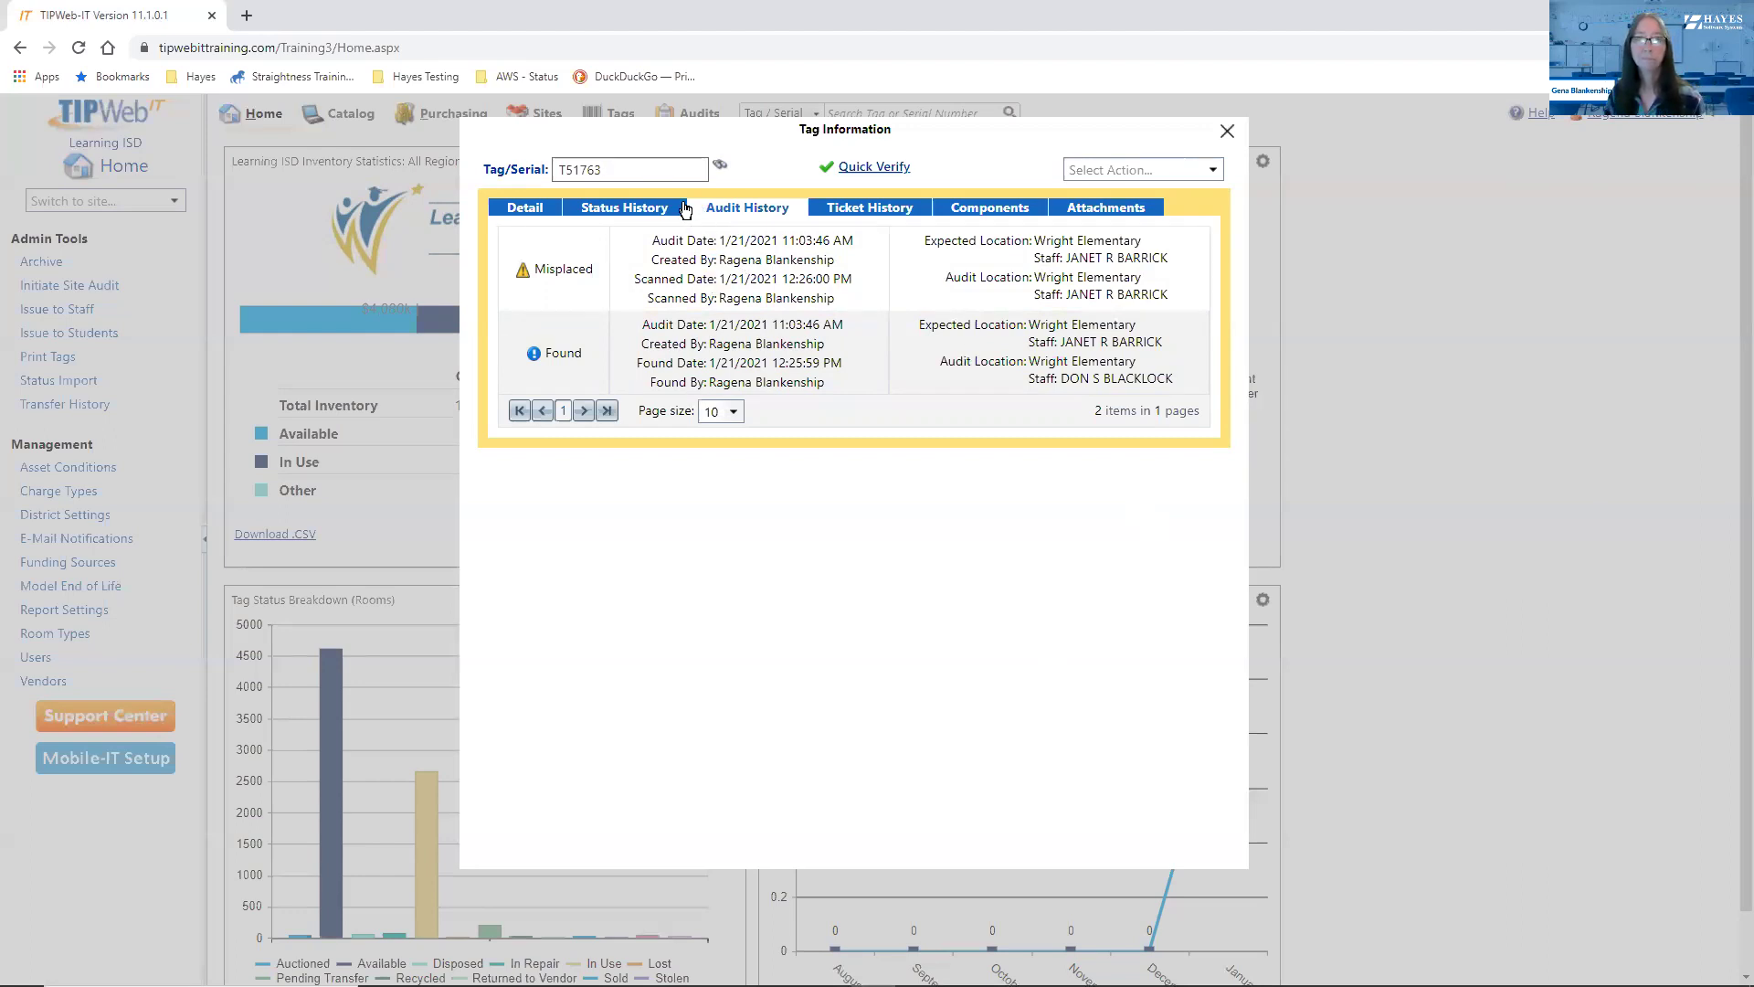
click(555, 209)
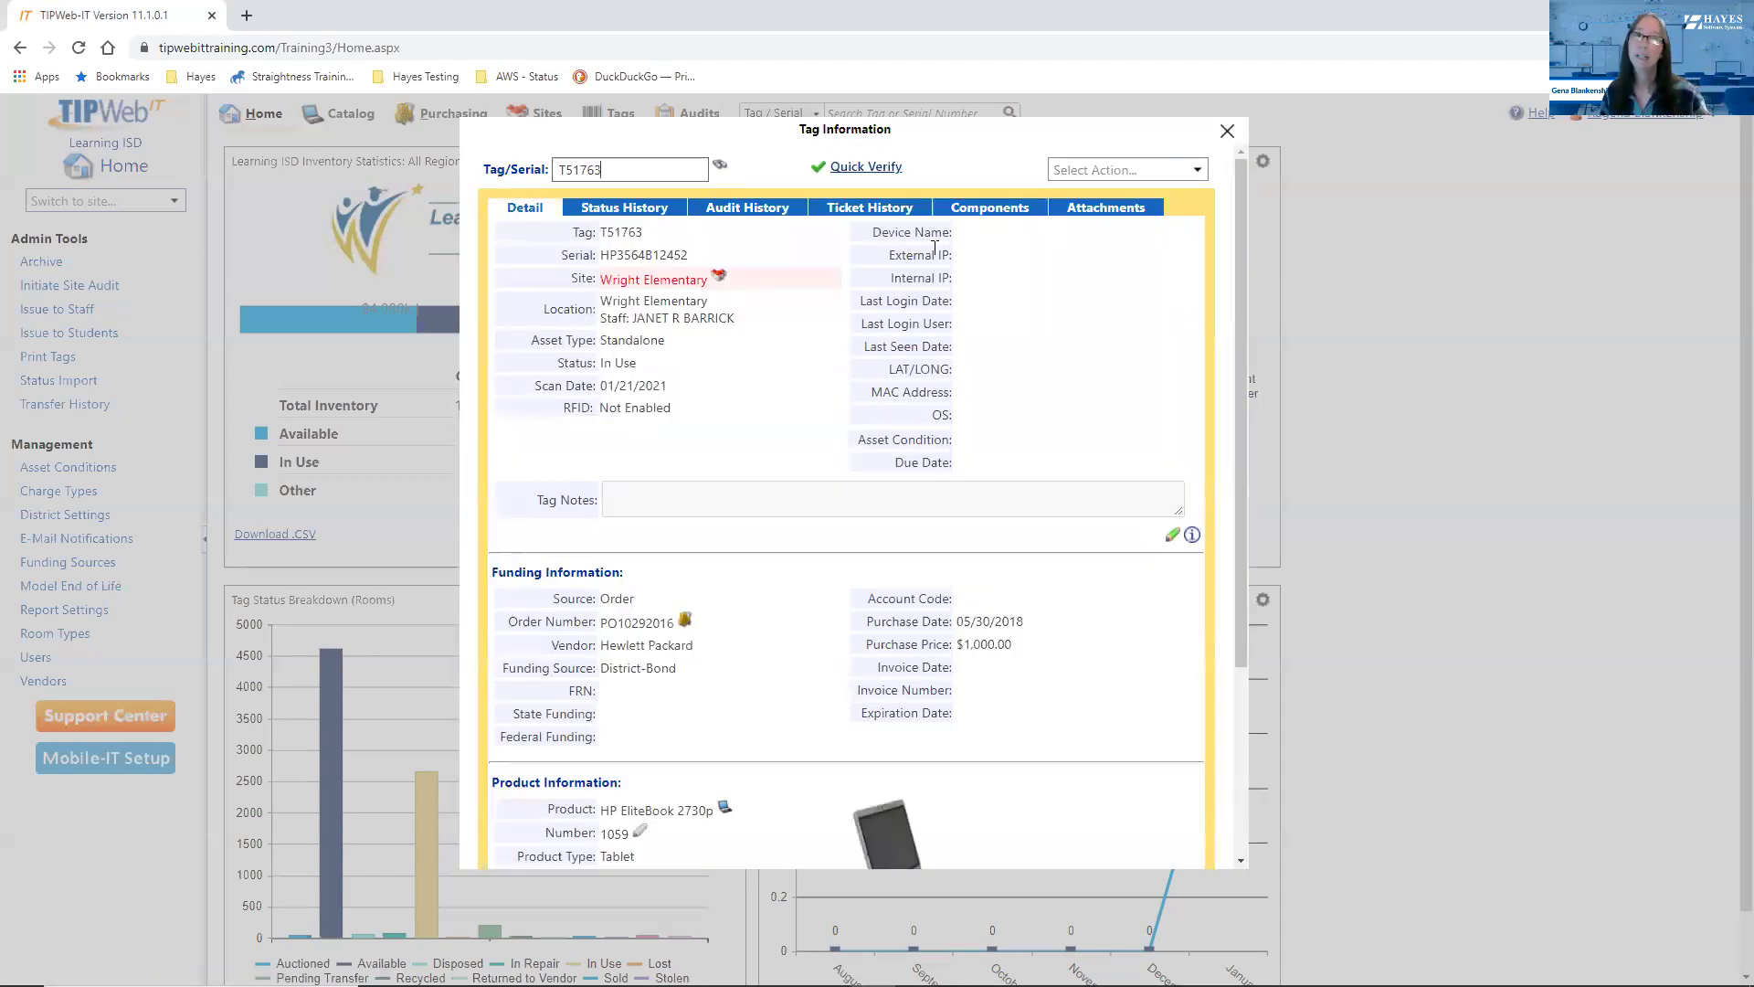
click(1227, 131)
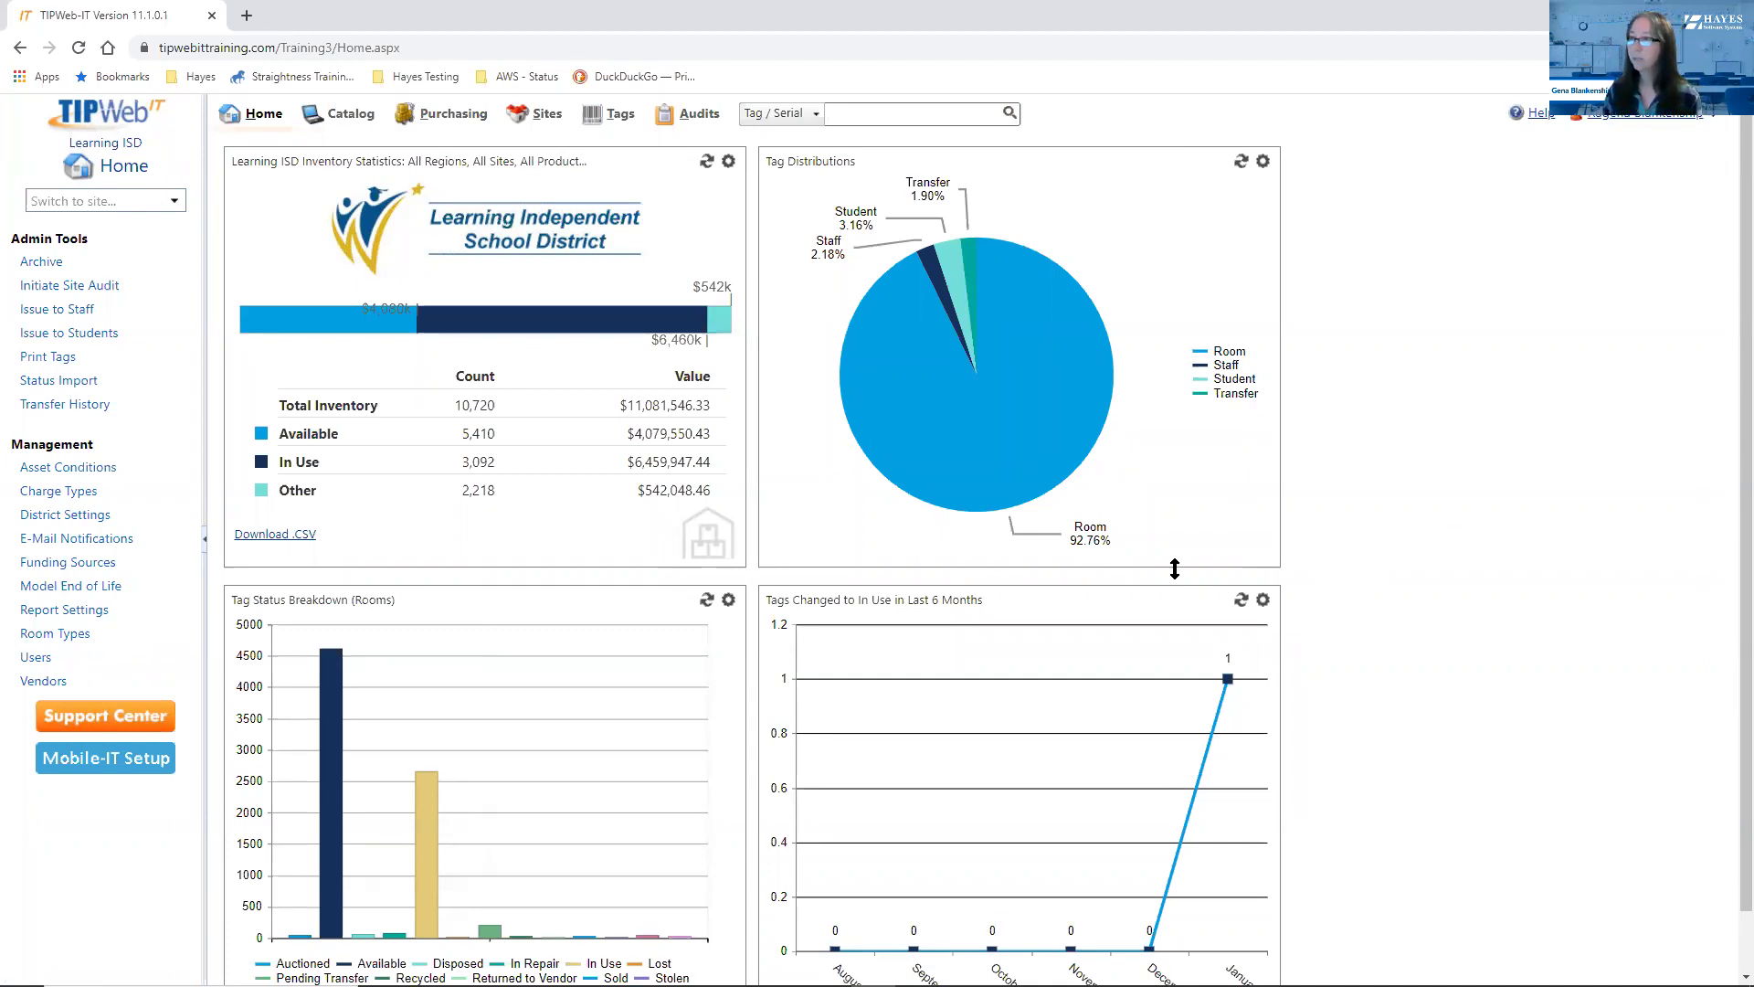
Switch to the running PowerPoint slide show of the 2021 TIPWebIT Audits presentation
mouse_move(1329, 985)
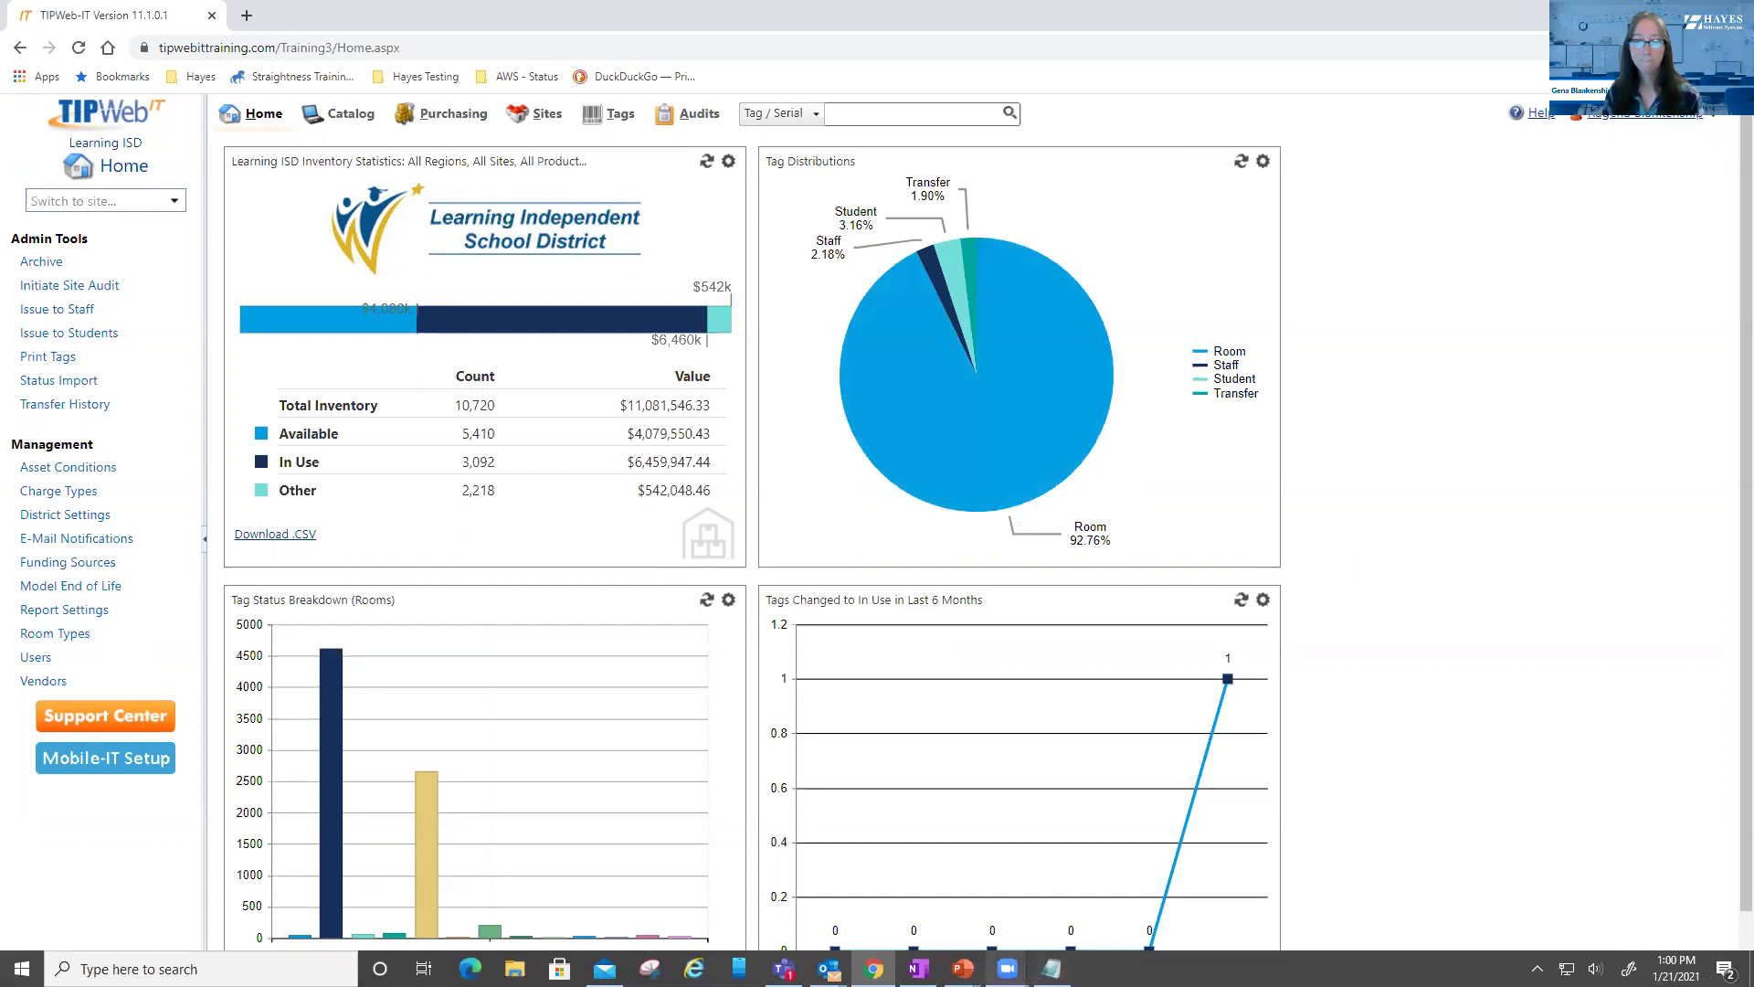
mouse_move(963, 969)
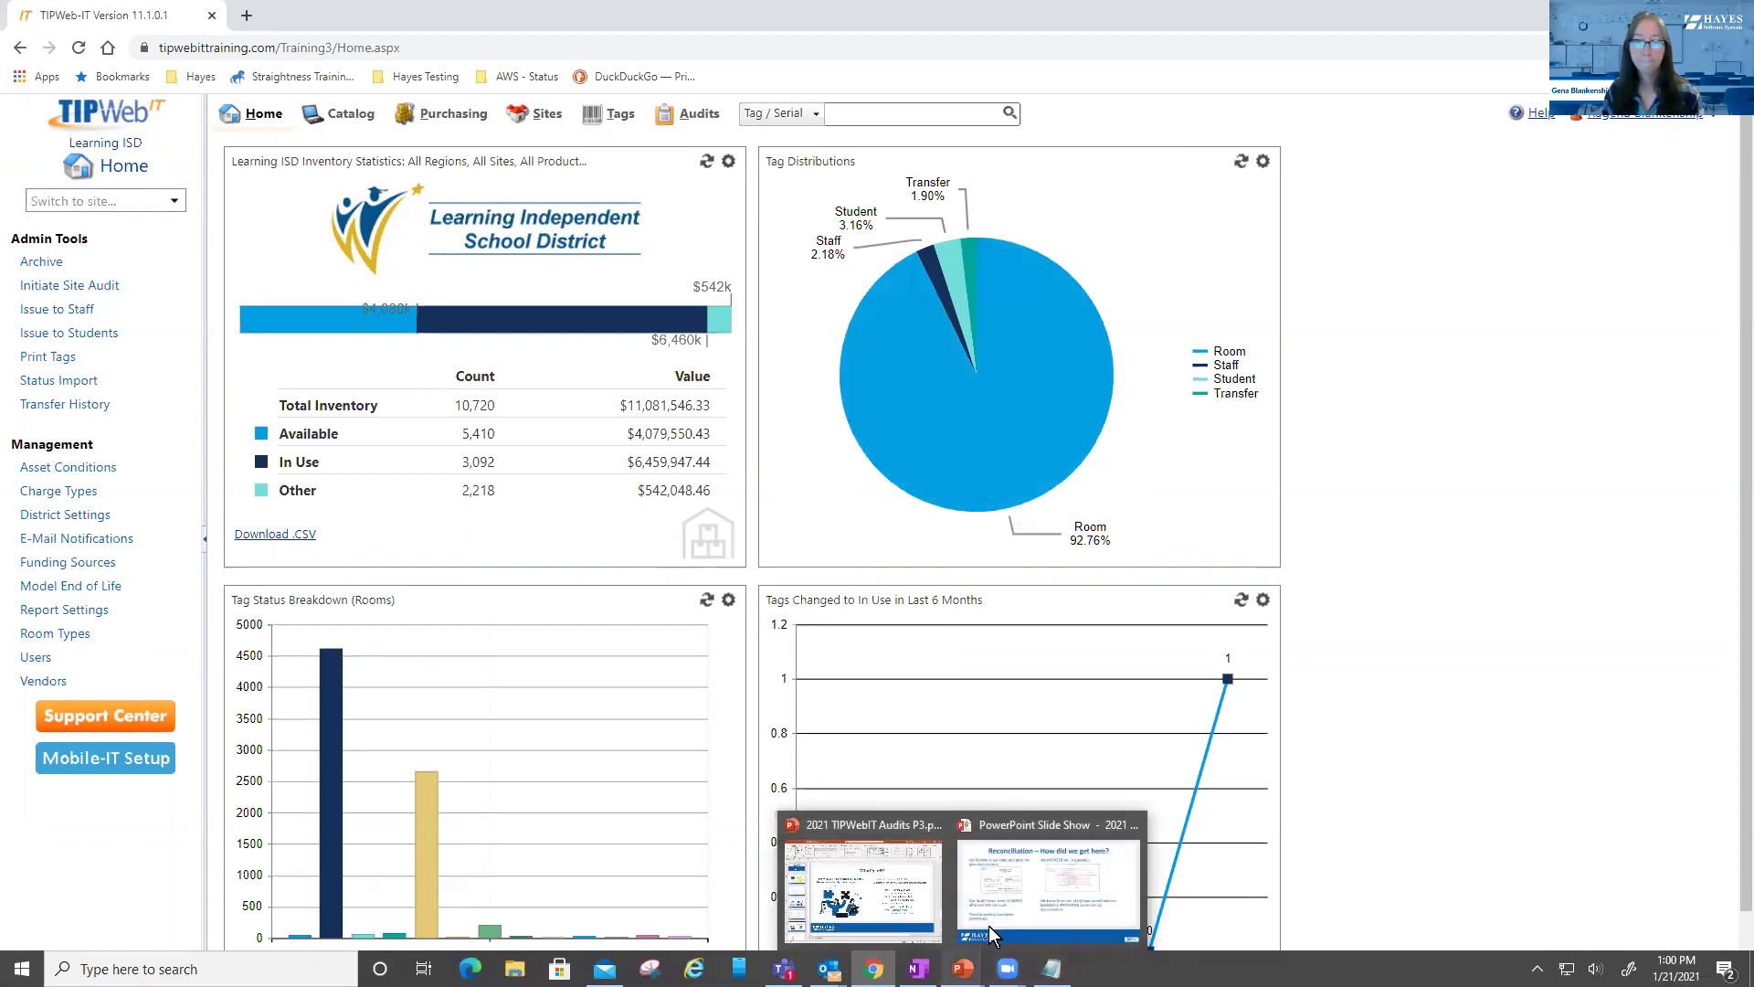